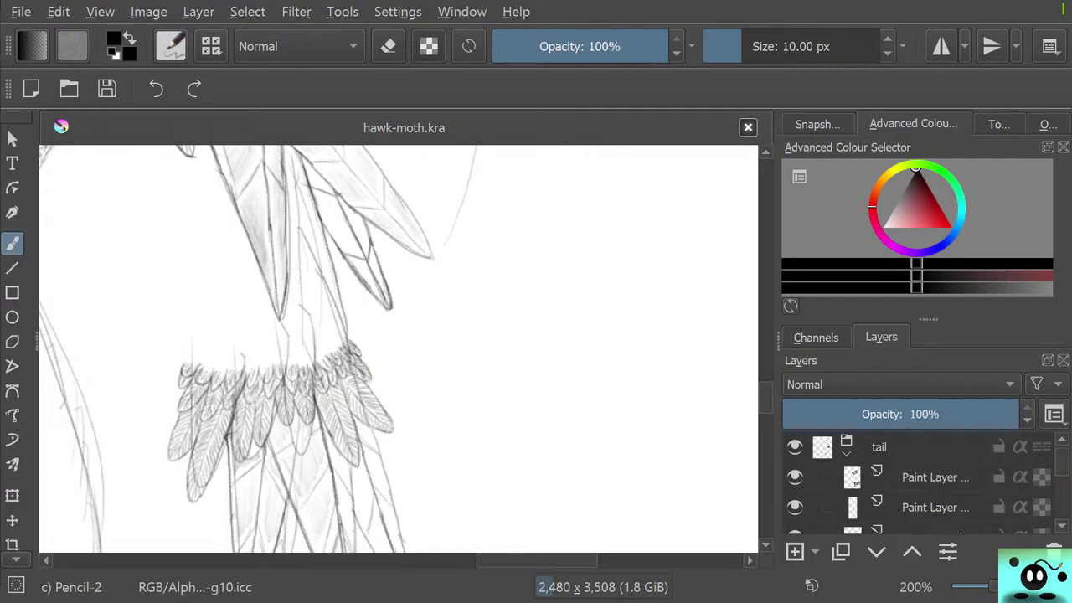
Step: Examine the two feather tufts on the tail up close and in relation to the whole hawk-moth drawing
{"action": "scroll", "coordinate": [345, 376], "scroll_direction": "down", "scroll_amount": 7}
{"action": "scroll", "coordinate": [319, 382], "scroll_direction": "up", "scroll_amount": 1}
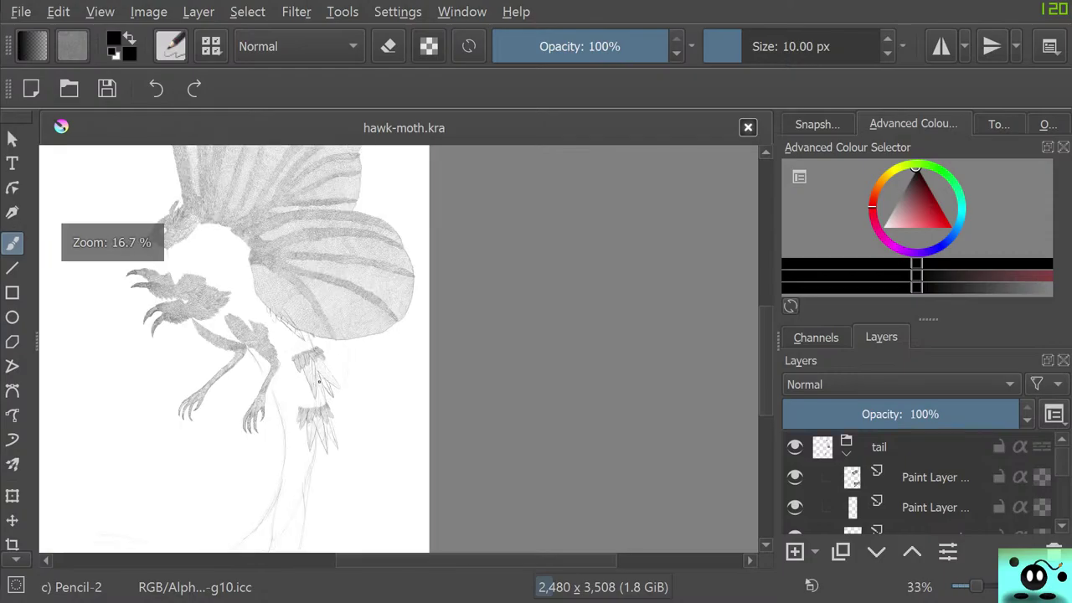
{"action": "scroll", "coordinate": [319, 382], "scroll_direction": "up", "scroll_amount": 3}
{"action": "scroll", "coordinate": [276, 378], "scroll_direction": "down", "scroll_amount": 5}
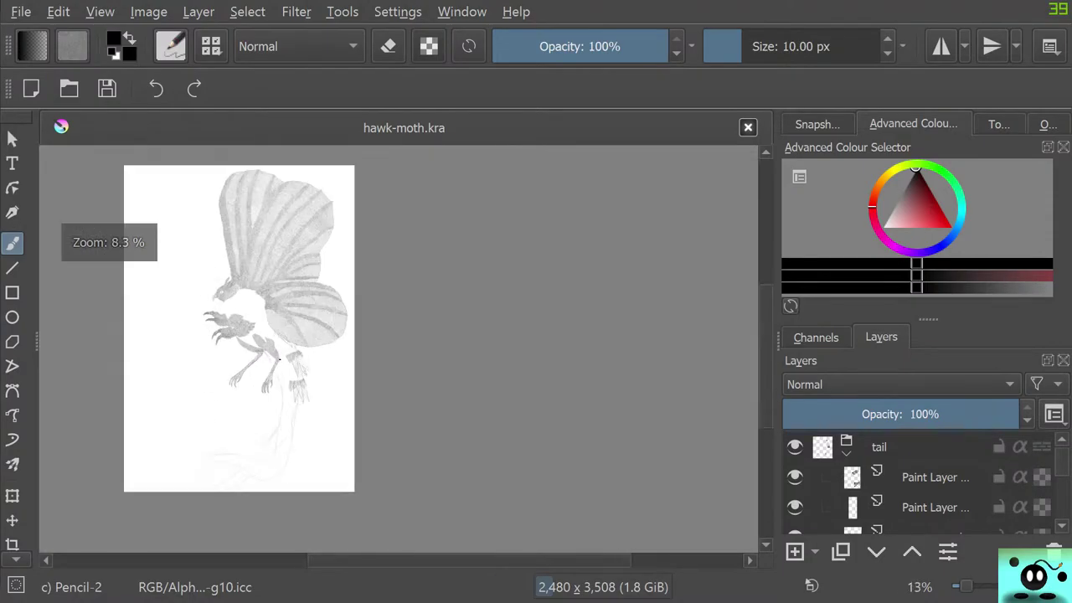
{"action": "scroll", "coordinate": [279, 359], "scroll_direction": "up", "scroll_amount": 5}
{"action": "scroll", "coordinate": [281, 352], "scroll_direction": "down", "scroll_amount": 6}
{"action": "scroll", "coordinate": [286, 337], "scroll_direction": "up", "scroll_amount": 2}
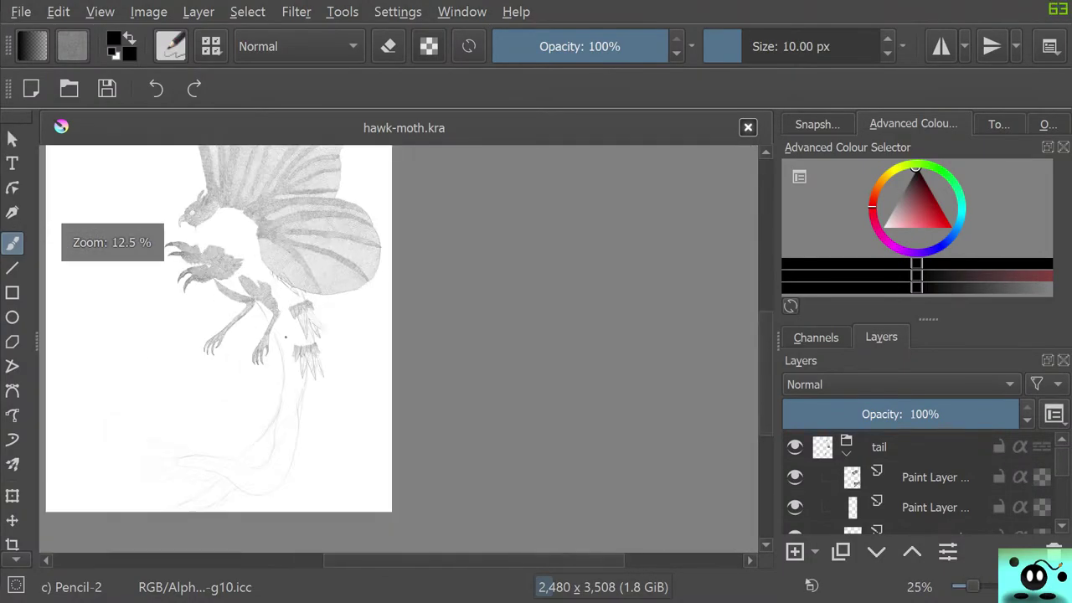
{"action": "scroll", "coordinate": [286, 338], "scroll_direction": "up", "scroll_amount": 5}
{"action": "scroll", "coordinate": [288, 335], "scroll_direction": "down", "scroll_amount": 5}
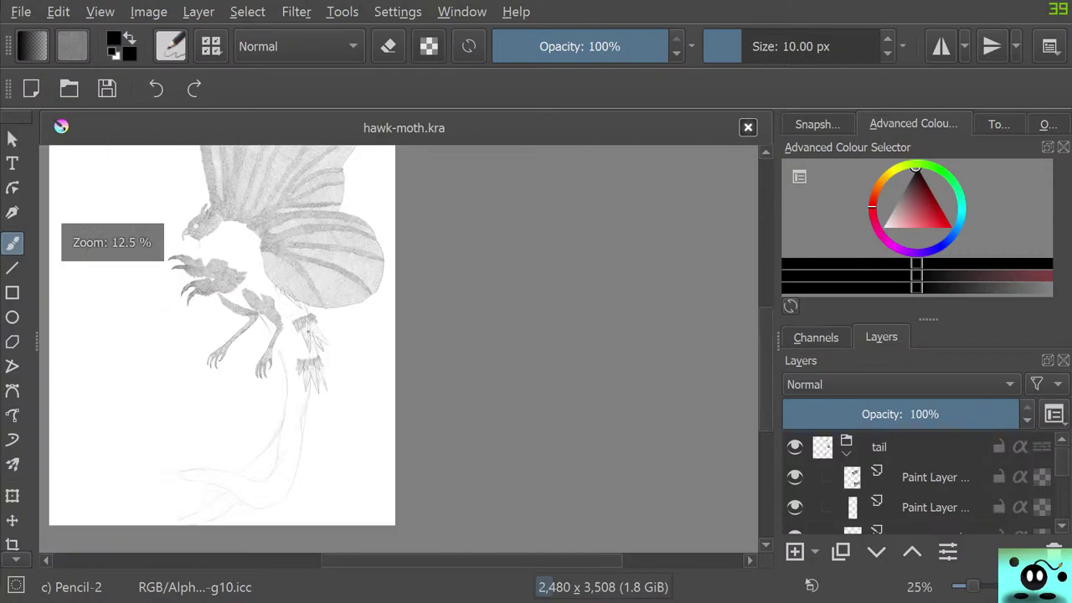
{"action": "scroll", "coordinate": [193, 295], "scroll_direction": "up", "scroll_amount": 7}
{"action": "scroll", "coordinate": [193, 296], "scroll_direction": "down", "scroll_amount": 5}
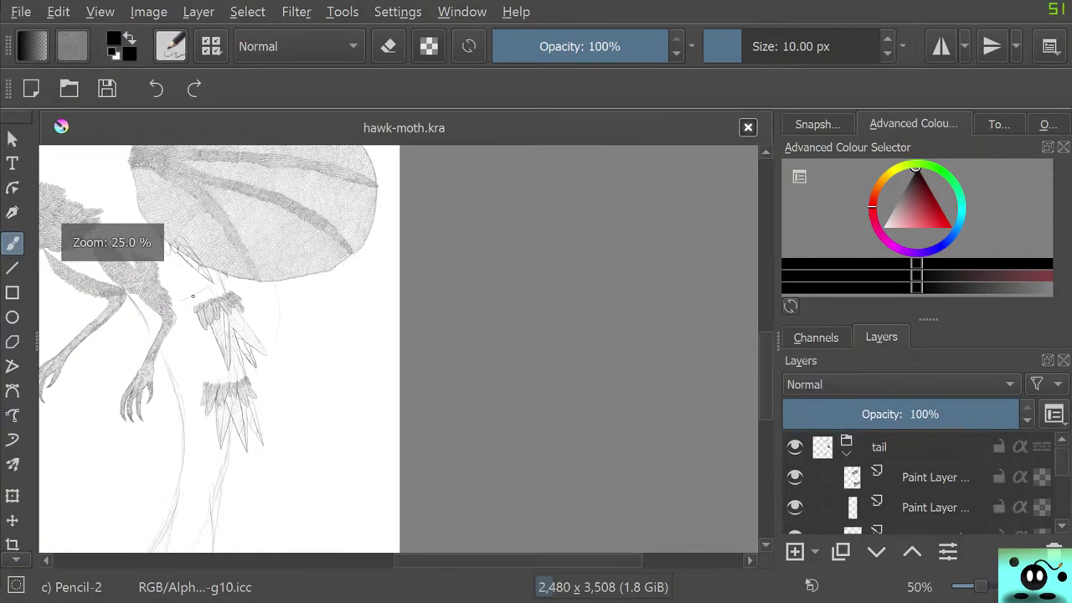
{"action": "scroll", "coordinate": [192, 295], "scroll_direction": "up", "scroll_amount": 7}
{"action": "scroll", "coordinate": [193, 295], "scroll_direction": "down", "scroll_amount": 10}
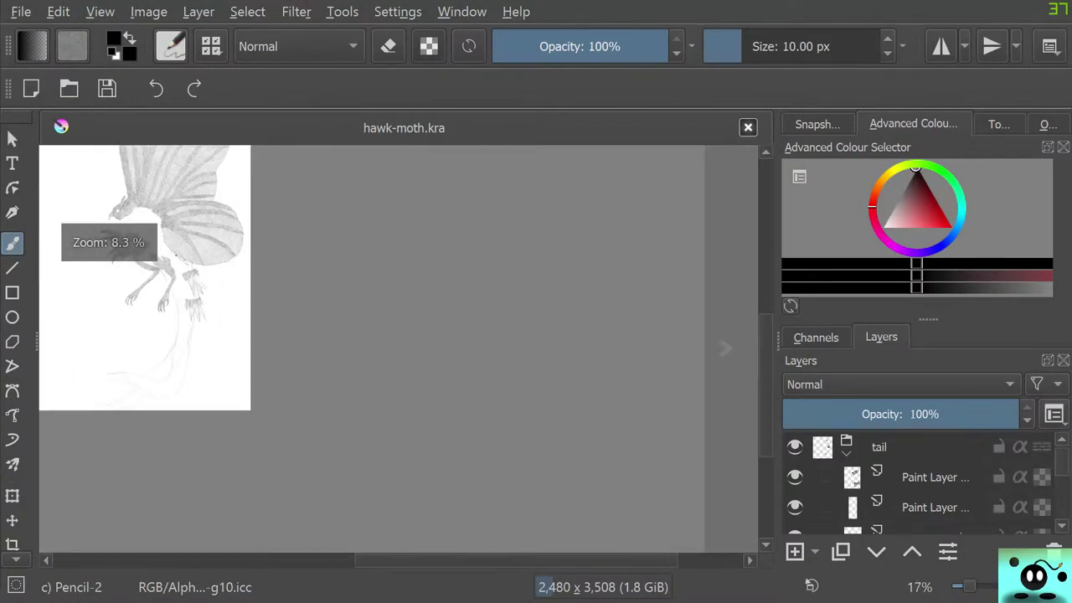
{"action": "scroll", "coordinate": [180, 268], "scroll_direction": "up", "scroll_amount": 5}
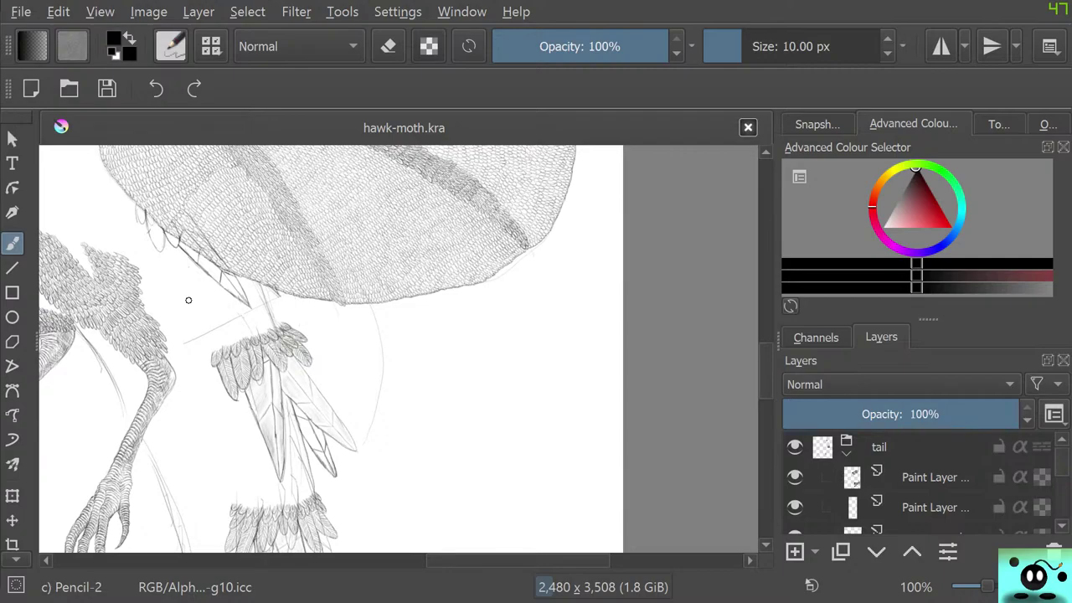
{"action": "scroll", "coordinate": [269, 440], "scroll_direction": "up", "scroll_amount": 3}
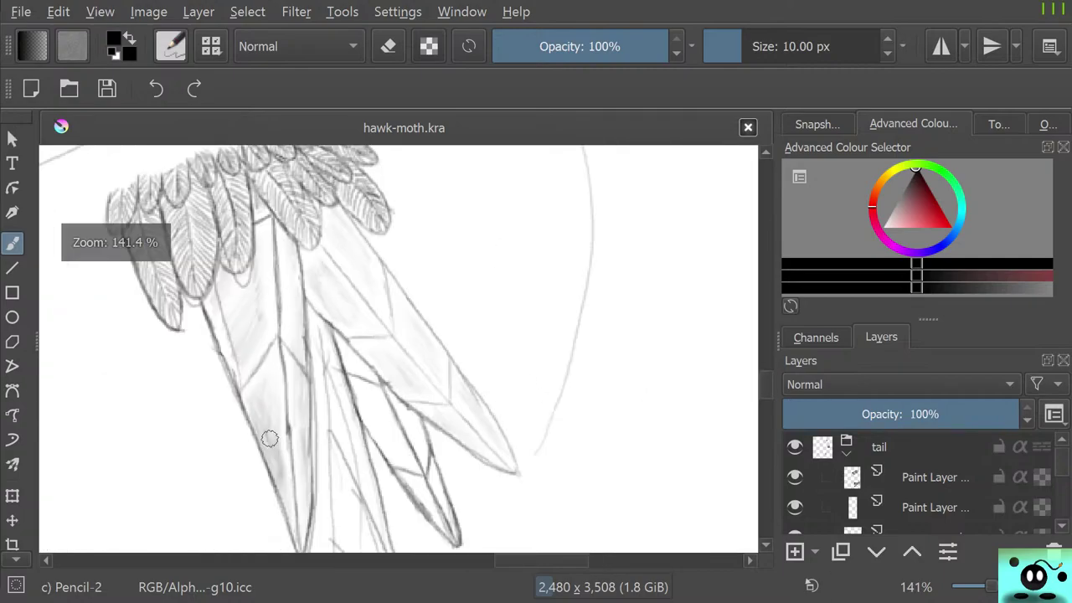
{"action": "scroll", "coordinate": [246, 377], "scroll_direction": "down", "scroll_amount": 2}
{"action": "scroll", "coordinate": [246, 378], "scroll_direction": "down", "scroll_amount": 2}
{"action": "scroll", "coordinate": [234, 375], "scroll_direction": "up", "scroll_amount": 1}
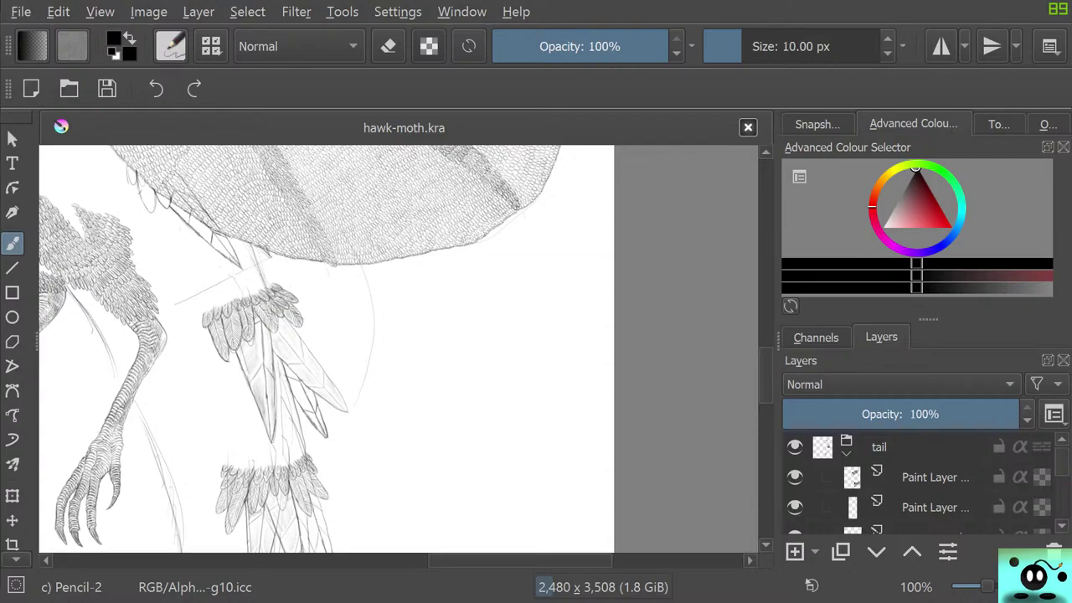
Step: Inspect the pointed crystals beneath both tail tufts and the sketched tail curve leading down from them
{"action": "scroll", "coordinate": [352, 347], "scroll_direction": "down", "scroll_amount": 3}
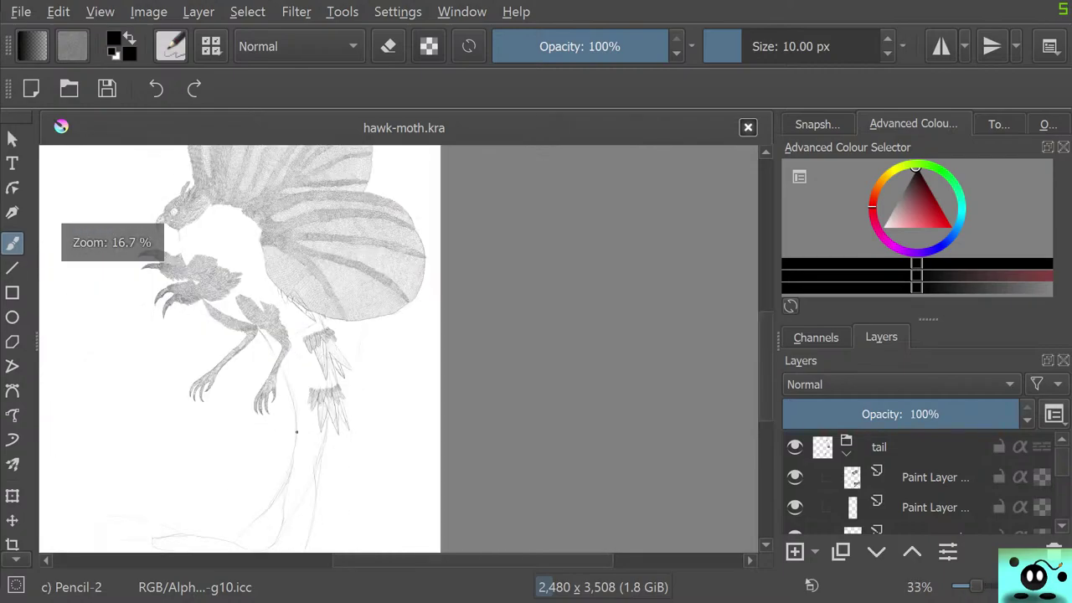
{"action": "scroll", "coordinate": [332, 364], "scroll_direction": "up", "scroll_amount": 4}
{"action": "scroll", "coordinate": [410, 332], "scroll_direction": "up", "scroll_amount": 1}
{"action": "scroll", "coordinate": [411, 330], "scroll_direction": "down", "scroll_amount": 6}
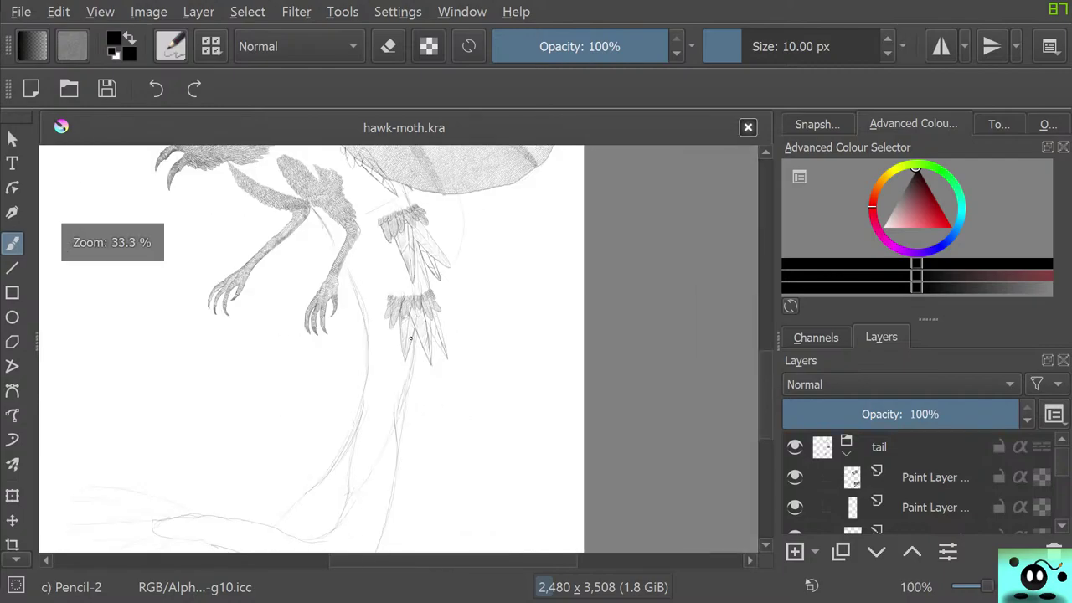
{"action": "scroll", "coordinate": [415, 319], "scroll_direction": "up", "scroll_amount": 2}
{"action": "scroll", "coordinate": [414, 319], "scroll_direction": "up", "scroll_amount": 3}
{"action": "scroll", "coordinate": [414, 319], "scroll_direction": "down", "scroll_amount": 7}
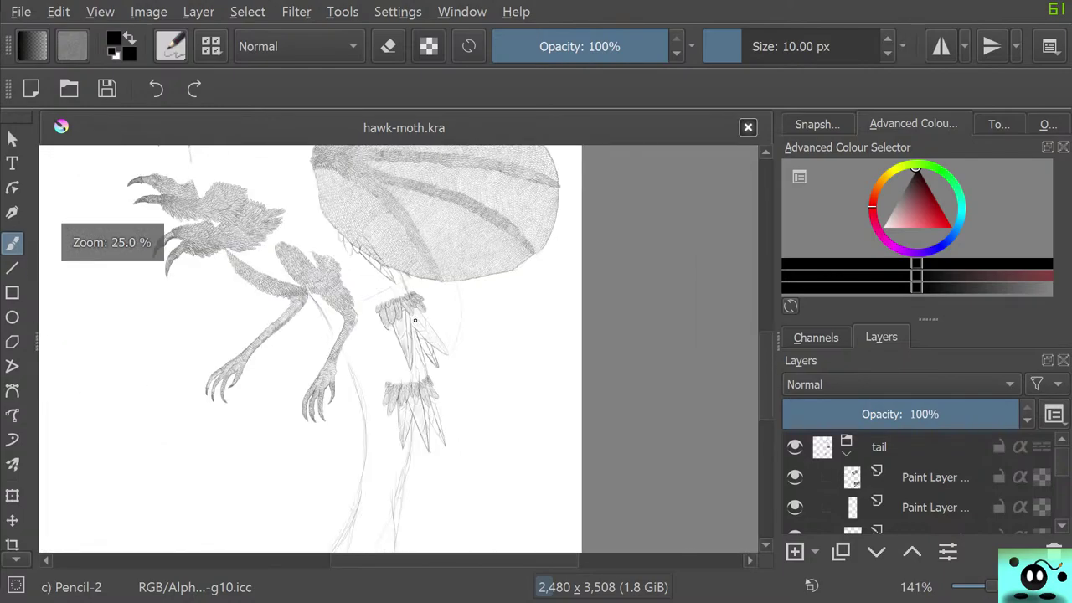
{"action": "scroll", "coordinate": [415, 318], "scroll_direction": "up", "scroll_amount": 2}
{"action": "scroll", "coordinate": [416, 317], "scroll_direction": "up", "scroll_amount": 7}
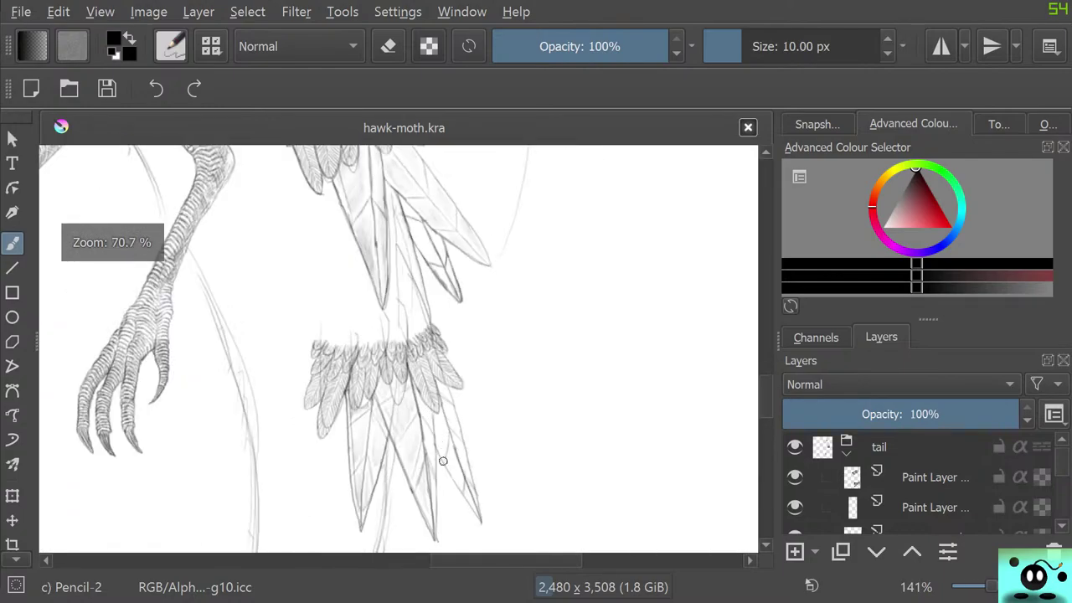
{"action": "scroll", "coordinate": [447, 472], "scroll_direction": "down", "scroll_amount": 6}
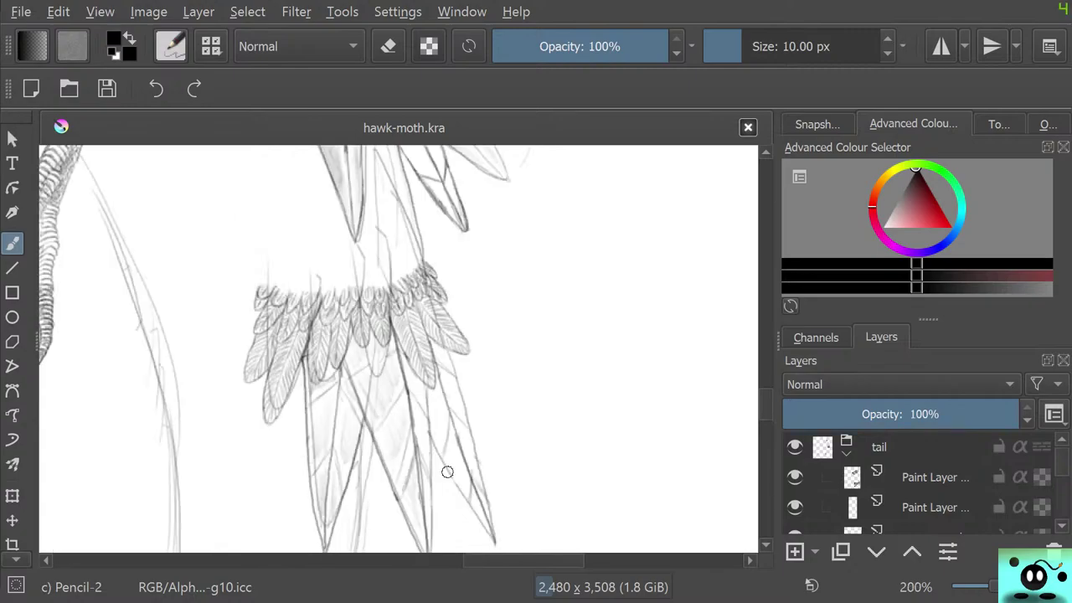
{"action": "scroll", "coordinate": [447, 469], "scroll_direction": "up", "scroll_amount": 1}
{"action": "scroll", "coordinate": [446, 470], "scroll_direction": "up", "scroll_amount": 4}
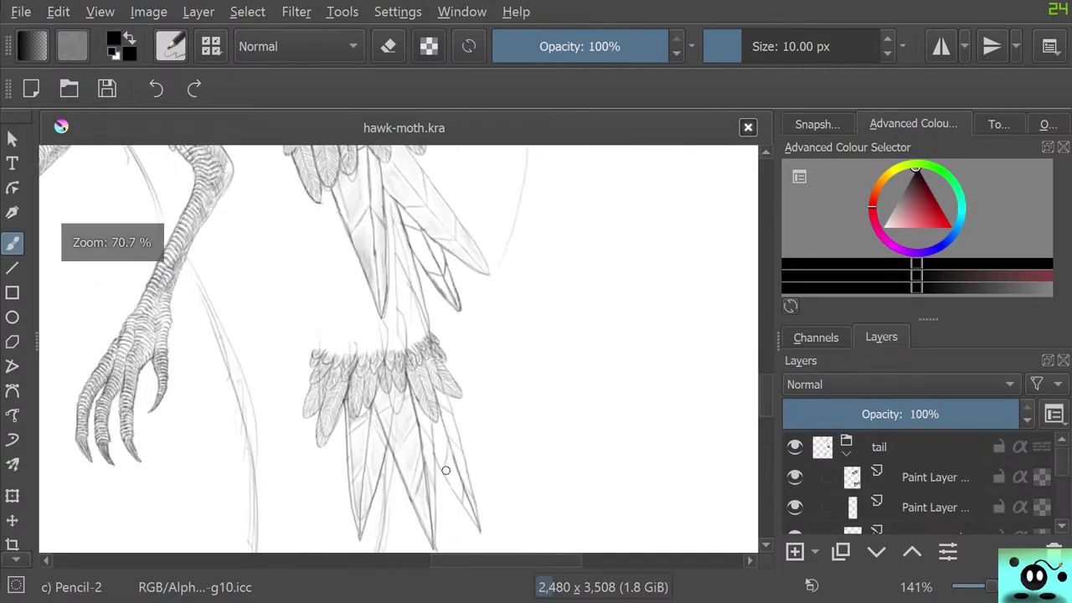
{"action": "scroll", "coordinate": [444, 468], "scroll_direction": "down", "scroll_amount": 9}
{"action": "scroll", "coordinate": [442, 467], "scroll_direction": "up", "scroll_amount": 5}
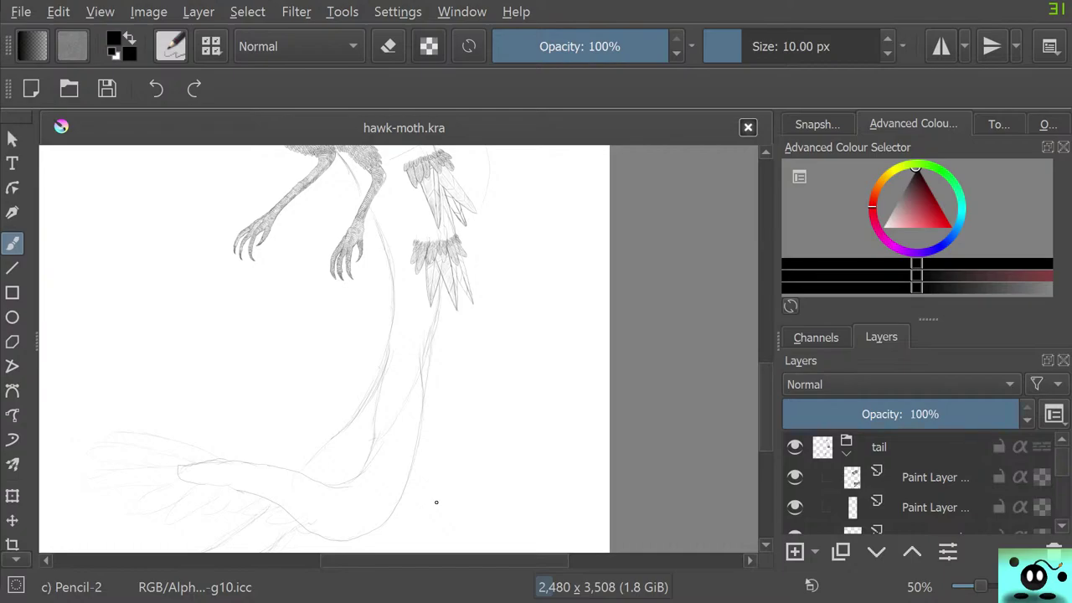
{"action": "scroll", "coordinate": [436, 502], "scroll_direction": "down", "scroll_amount": 2}
{"action": "scroll", "coordinate": [436, 499], "scroll_direction": "up", "scroll_amount": 6}
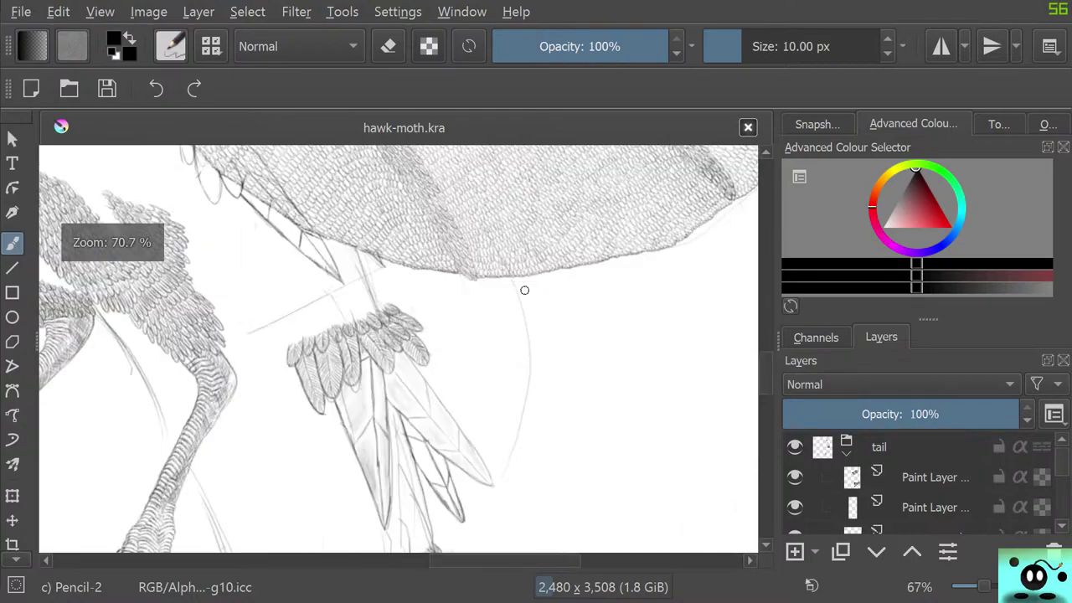
{"action": "scroll", "coordinate": [456, 327], "scroll_direction": "down", "scroll_amount": 5}
{"action": "scroll", "coordinate": [456, 326], "scroll_direction": "up", "scroll_amount": 4}
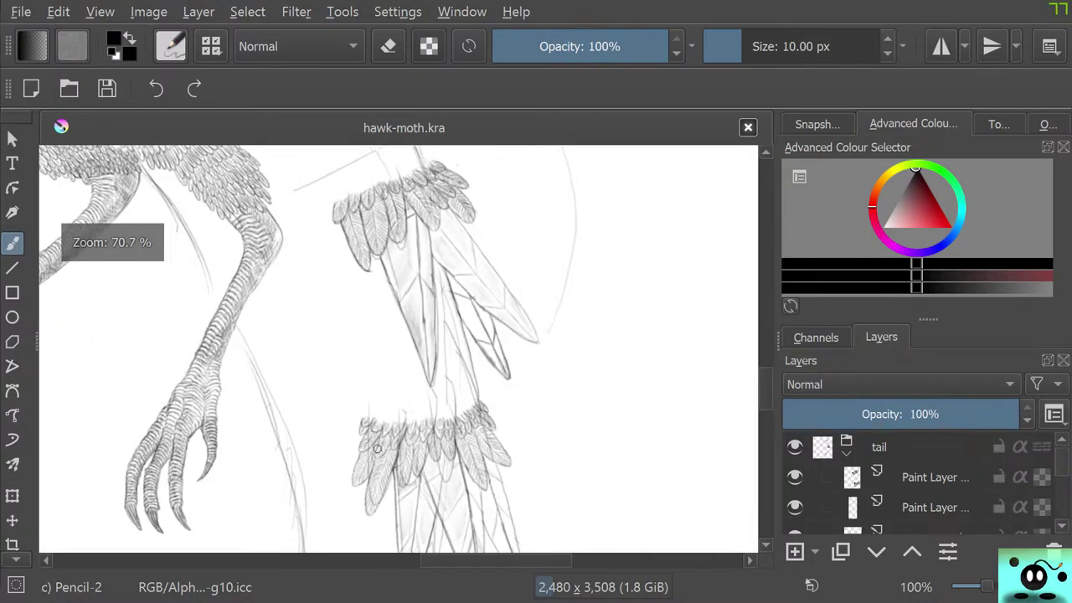
{"action": "scroll", "coordinate": [922, 483], "scroll_direction": "down", "scroll_amount": 2}
{"action": "scroll", "coordinate": [922, 483], "scroll_direction": "up", "scroll_amount": 2}
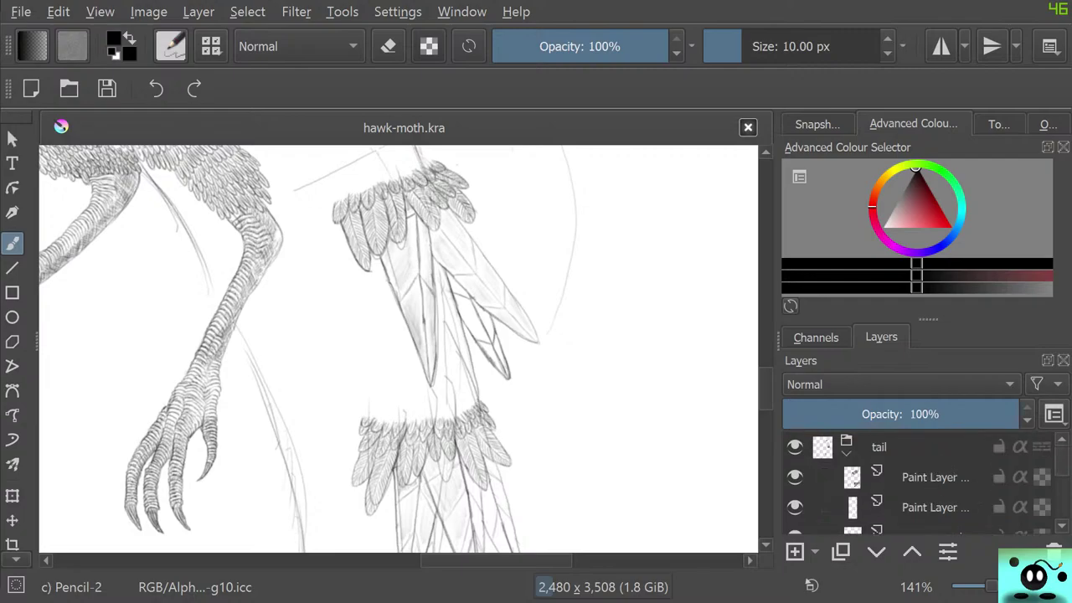
Step: Toggle the tail layer's visibility off and on to check its content, and make the crystals layer active
{"action": "scroll", "coordinate": [921, 483], "scroll_direction": "down", "scroll_amount": 2}
{"action": "scroll", "coordinate": [921, 484], "scroll_direction": "down", "scroll_amount": 2}
{"action": "scroll", "coordinate": [922, 483], "scroll_direction": "up", "scroll_amount": 2}
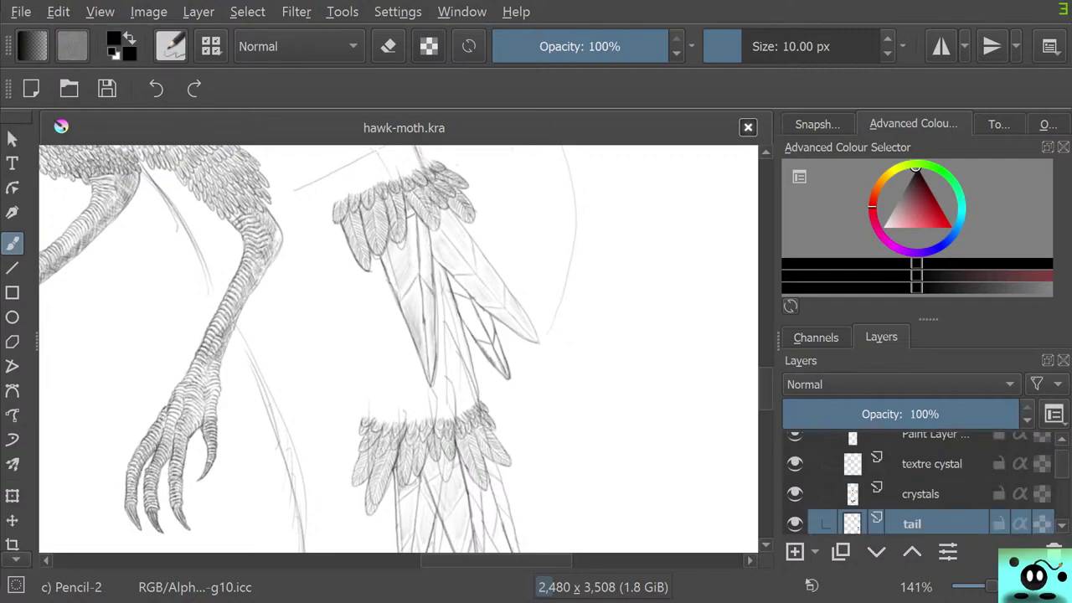
{"action": "left_click", "coordinate": [795, 523]}
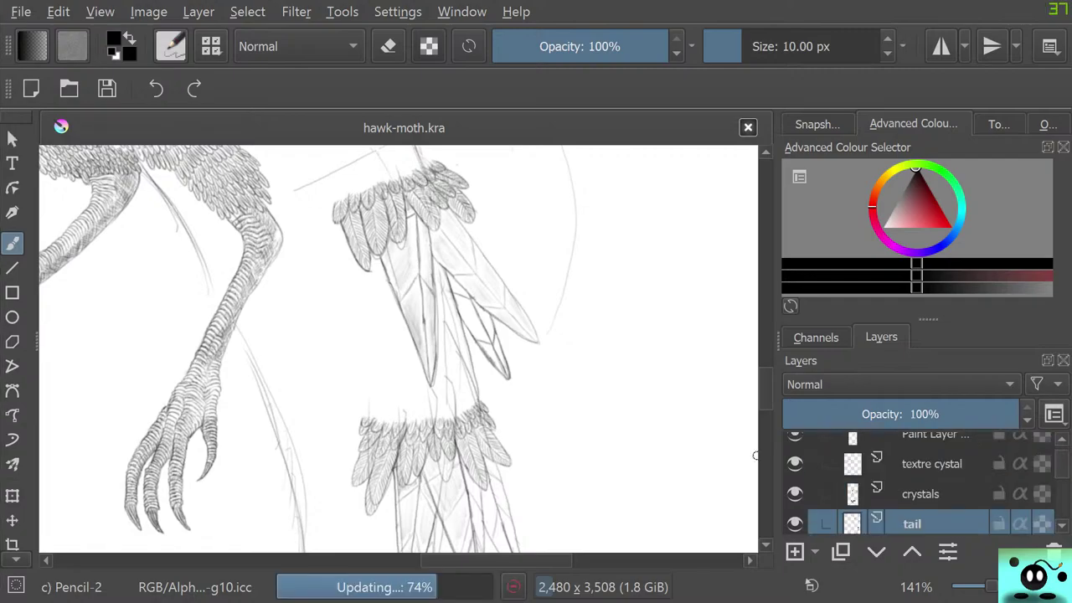
{"action": "left_click", "coordinate": [795, 524]}
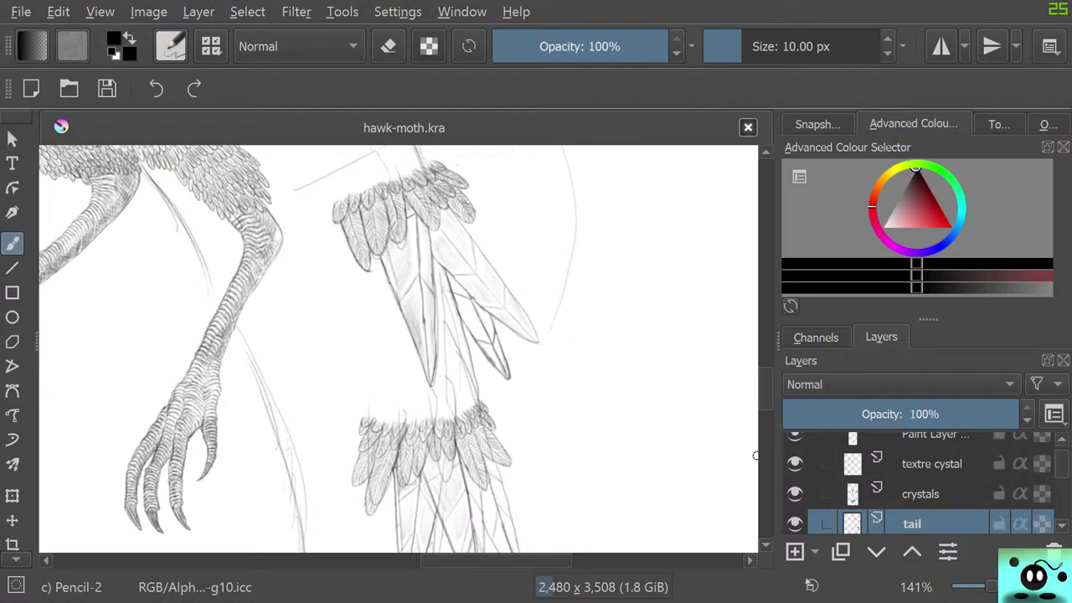
{"action": "key", "text": "Page_Up"}
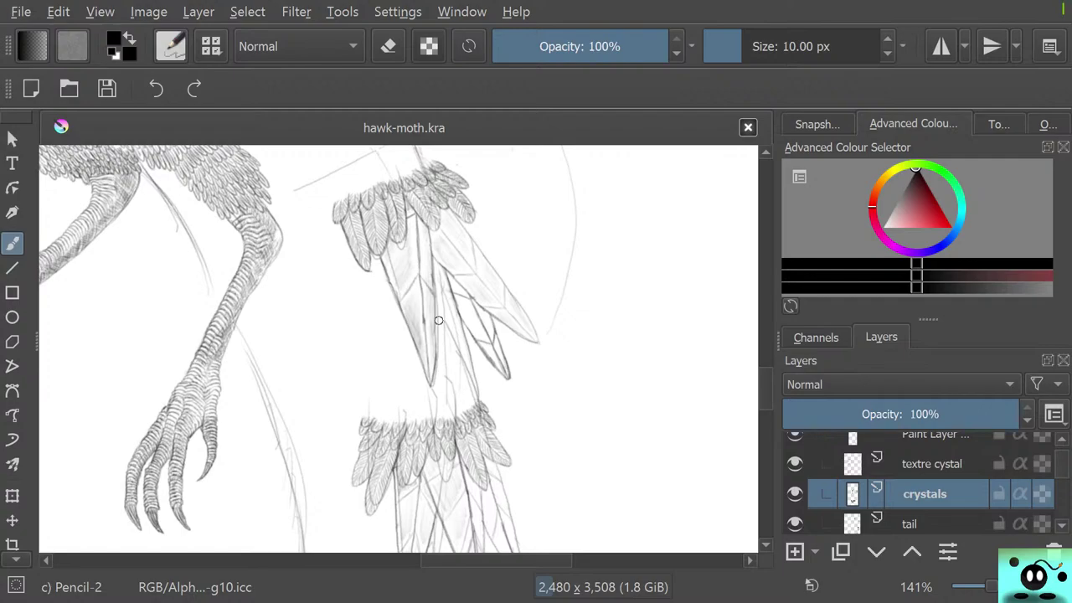
Step: Review the tail crystals from the full drawing down to the details of the lower tuft
{"action": "scroll", "coordinate": [438, 320], "scroll_direction": "down", "scroll_amount": 6}
{"action": "scroll", "coordinate": [165, 525], "scroll_direction": "up", "scroll_amount": 3}
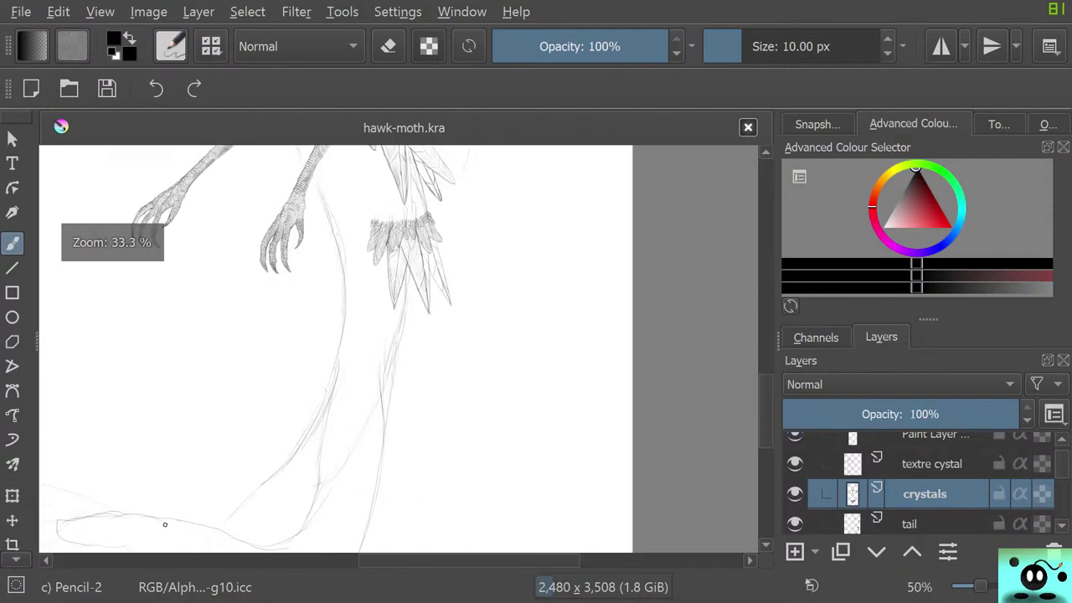
{"action": "scroll", "coordinate": [335, 442], "scroll_direction": "up", "scroll_amount": 4}
{"action": "scroll", "coordinate": [376, 419], "scroll_direction": "down", "scroll_amount": 7}
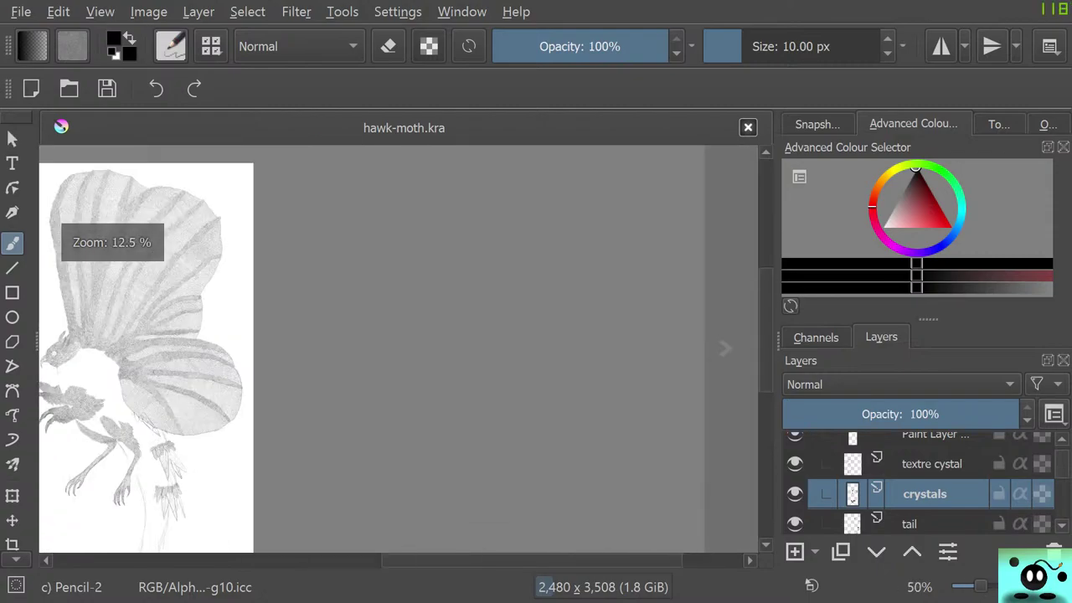
{"action": "scroll", "coordinate": [92, 458], "scroll_direction": "down", "scroll_amount": 1}
{"action": "scroll", "coordinate": [92, 458], "scroll_direction": "up", "scroll_amount": 4}
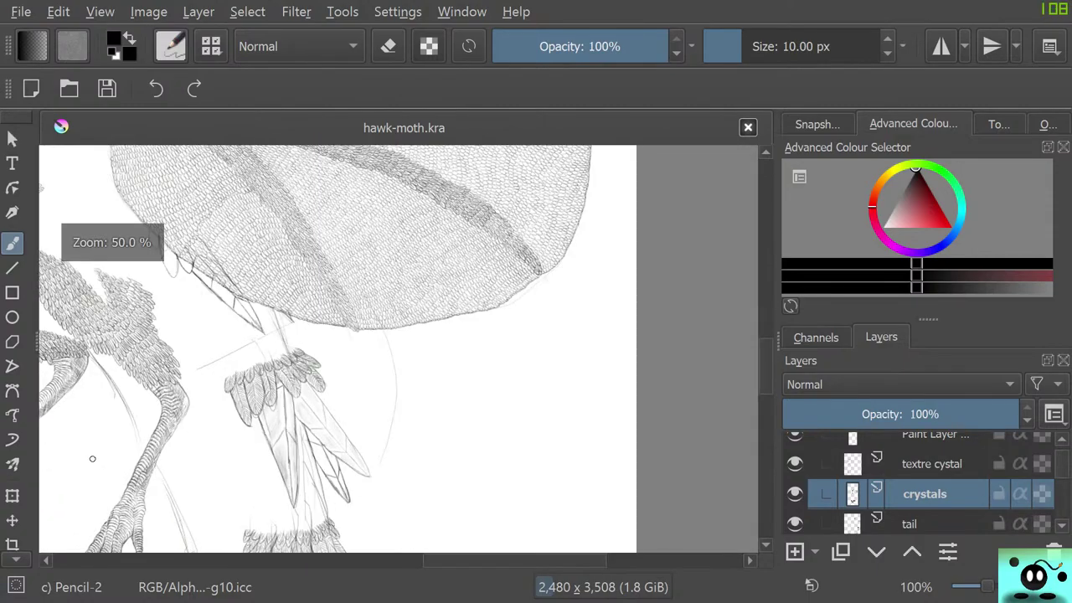
{"action": "scroll", "coordinate": [92, 458], "scroll_direction": "down", "scroll_amount": 4}
{"action": "scroll", "coordinate": [194, 433], "scroll_direction": "up", "scroll_amount": 5}
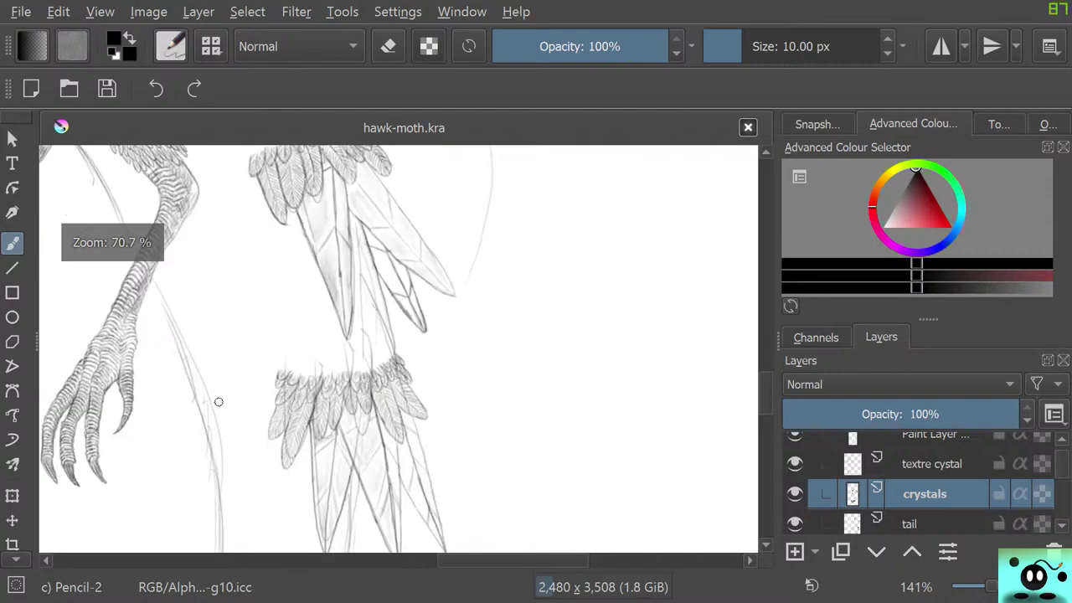
{"action": "scroll", "coordinate": [219, 402], "scroll_direction": "down", "scroll_amount": 2}
{"action": "scroll", "coordinate": [378, 413], "scroll_direction": "up", "scroll_amount": 3}
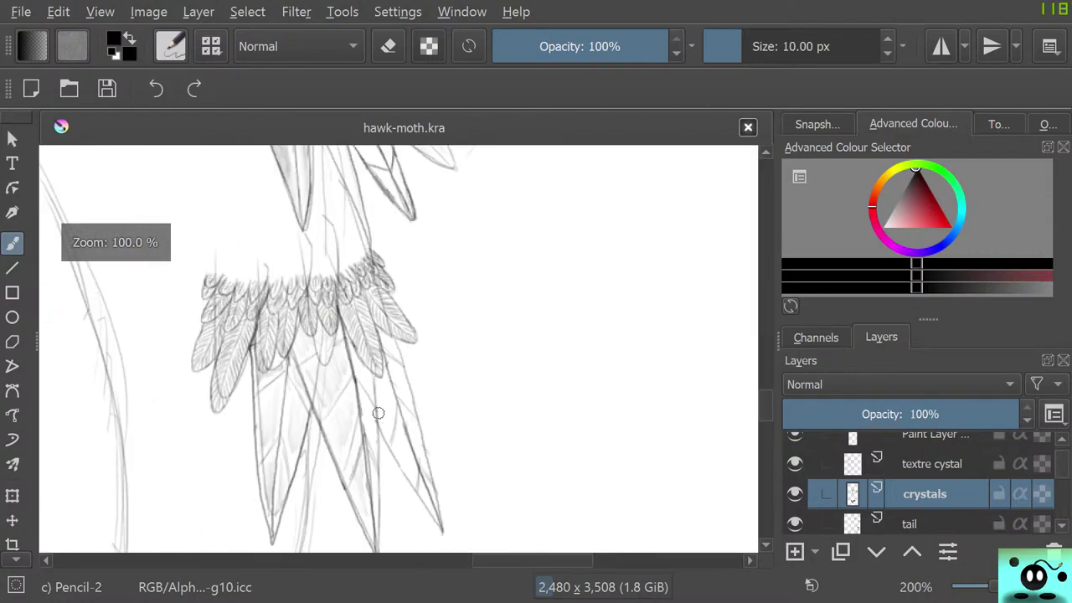
{"action": "scroll", "coordinate": [411, 438], "scroll_direction": "up", "scroll_amount": 1}
{"action": "scroll", "coordinate": [441, 462], "scroll_direction": "down", "scroll_amount": 1}
{"action": "scroll", "coordinate": [398, 407], "scroll_direction": "down", "scroll_amount": 6}
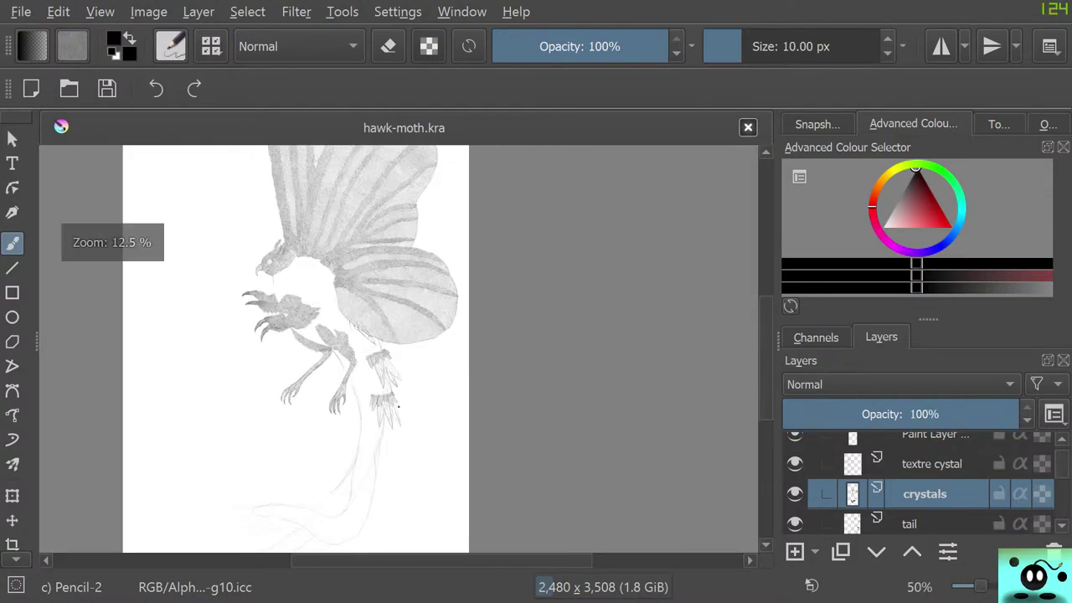
{"action": "scroll", "coordinate": [398, 406], "scroll_direction": "up", "scroll_amount": 5}
{"action": "scroll", "coordinate": [347, 482], "scroll_direction": "down", "scroll_amount": 6}
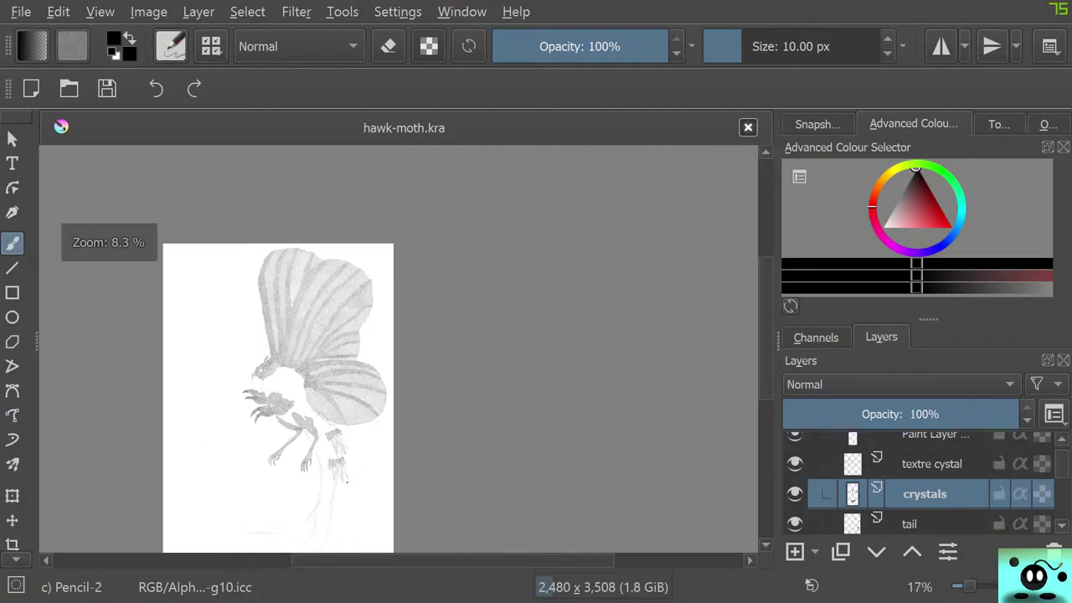
Step: Trace the outline of the outermost crystal under the lower tail tuft with the pencil at 5 px
{"action": "scroll", "coordinate": [335, 444], "scroll_direction": "up", "scroll_amount": 10}
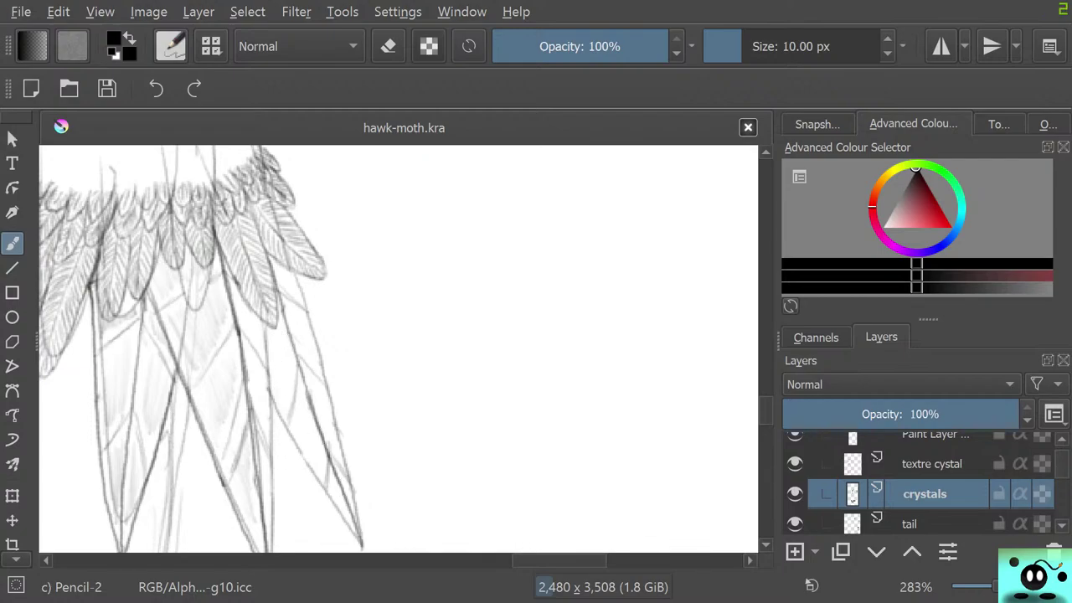
{"action": "key", "text": "bracketleft"}
{"action": "key", "text": "bracketleft"}
{"action": "key", "text": "bracketleft"}
{"action": "key", "text": "bracketleft"}
{"action": "key", "text": "bracketleft"}
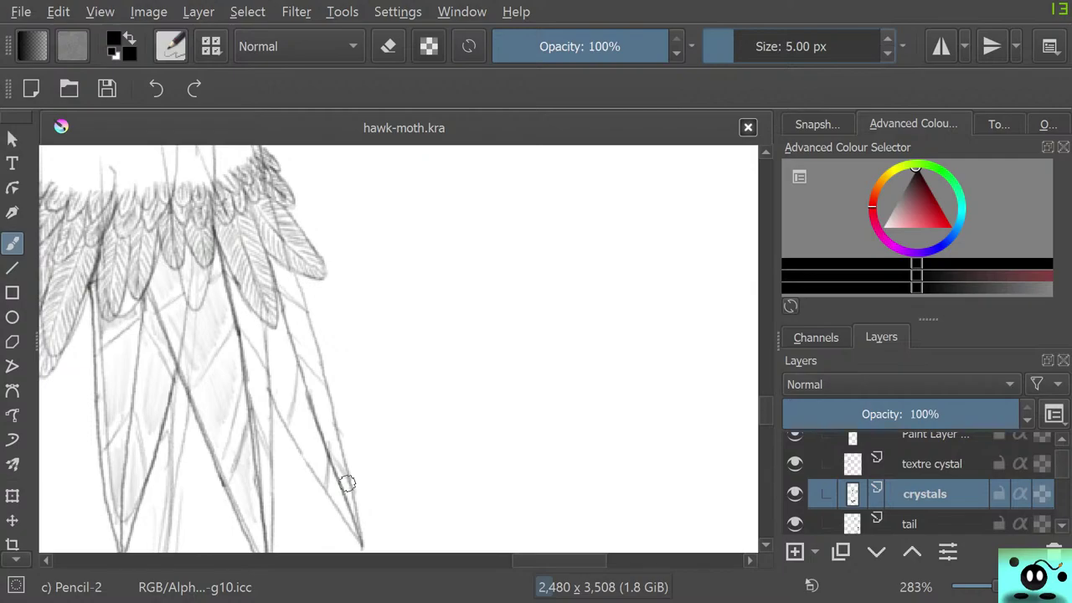
{"action": "left_click_drag", "start_coordinate": [347, 483], "coordinate": [347, 352]}
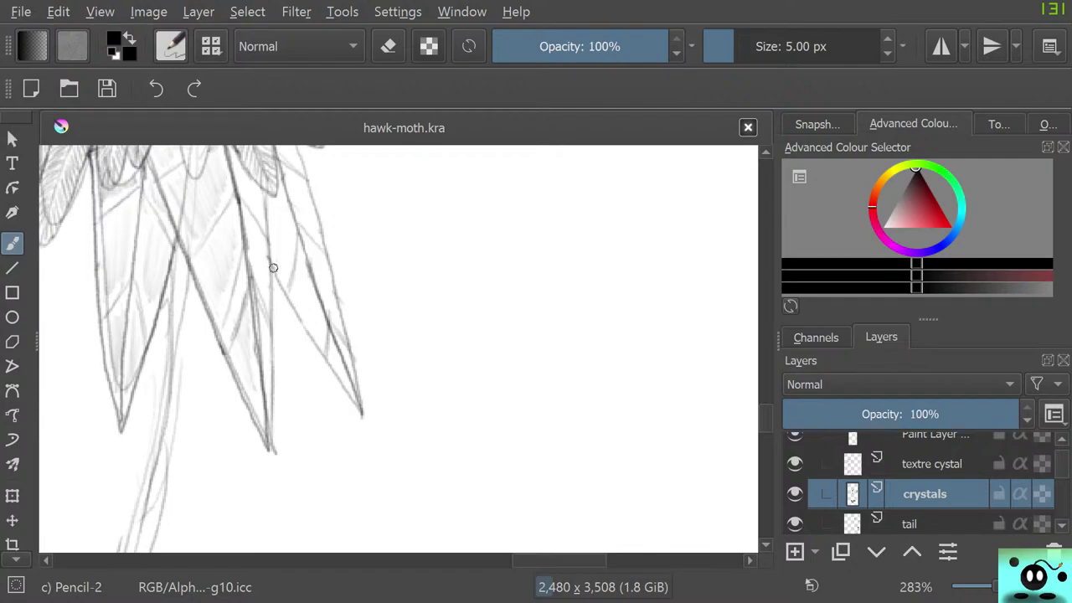
{"action": "mouse_move", "coordinate": [273, 268]}
{"action": "left_mouse_down"}
{"action": "mouse_move", "coordinate": [361, 413]}
{"action": "mouse_move", "coordinate": [318, 216]}
{"action": "left_mouse_up"}
{"action": "scroll", "coordinate": [640, 356], "scroll_direction": "up", "scroll_amount": 3}
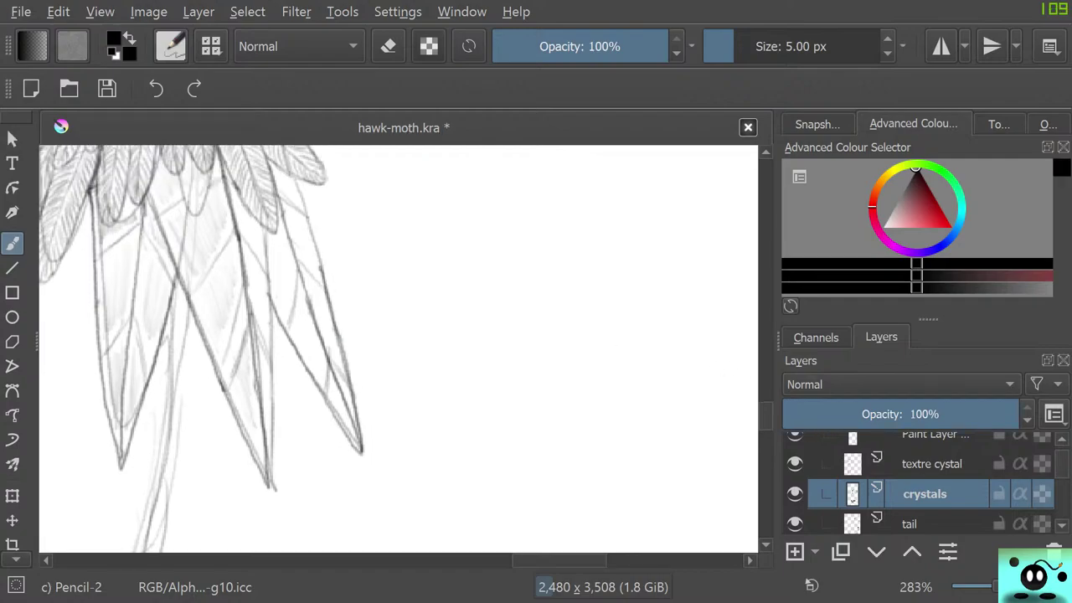
{"action": "scroll", "coordinate": [314, 308], "scroll_direction": "up", "scroll_amount": 2}
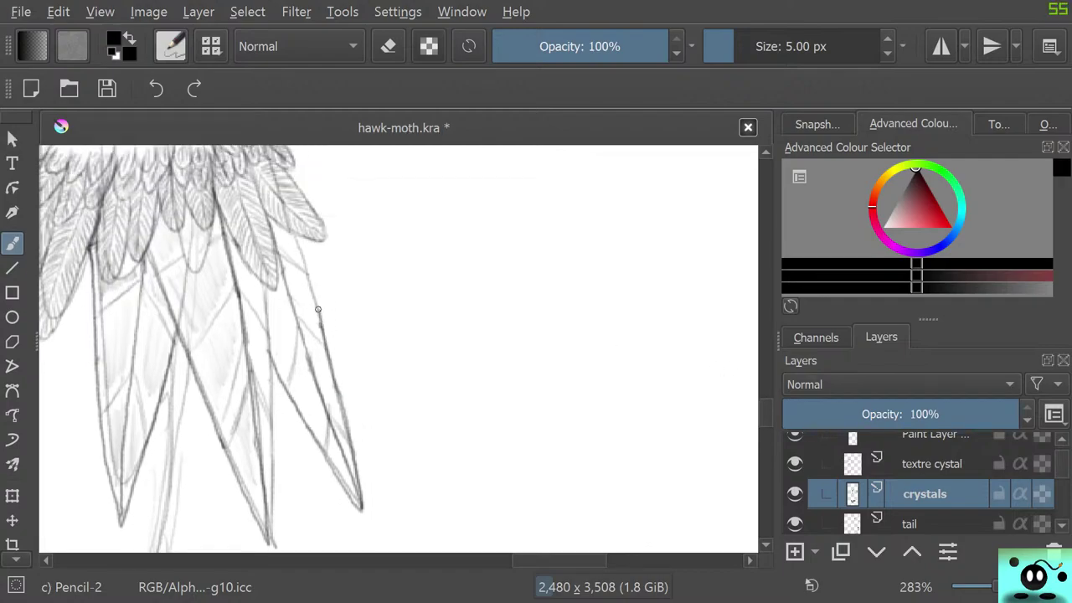
{"action": "left_click_drag", "start_coordinate": [318, 310], "coordinate": [294, 222]}
Step: Draw the central ridge and the angled facet lines inside the outermost crystal of the lower tuft
{"action": "left_click_drag", "start_coordinate": [358, 505], "coordinate": [299, 329]}
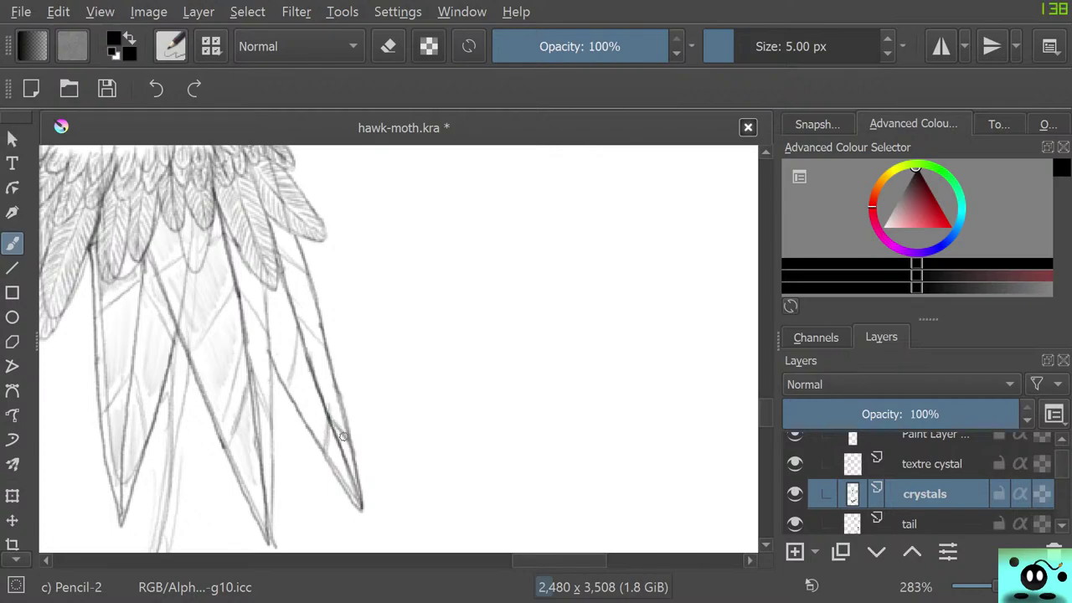
{"action": "left_click_drag", "start_coordinate": [297, 329], "coordinate": [279, 377]}
{"action": "left_click_drag", "start_coordinate": [298, 324], "coordinate": [325, 349]}
Step: Toggle the tail layer to compare it with the traced crystal, leaving the layer hidden
{"action": "left_click", "coordinate": [795, 524]}
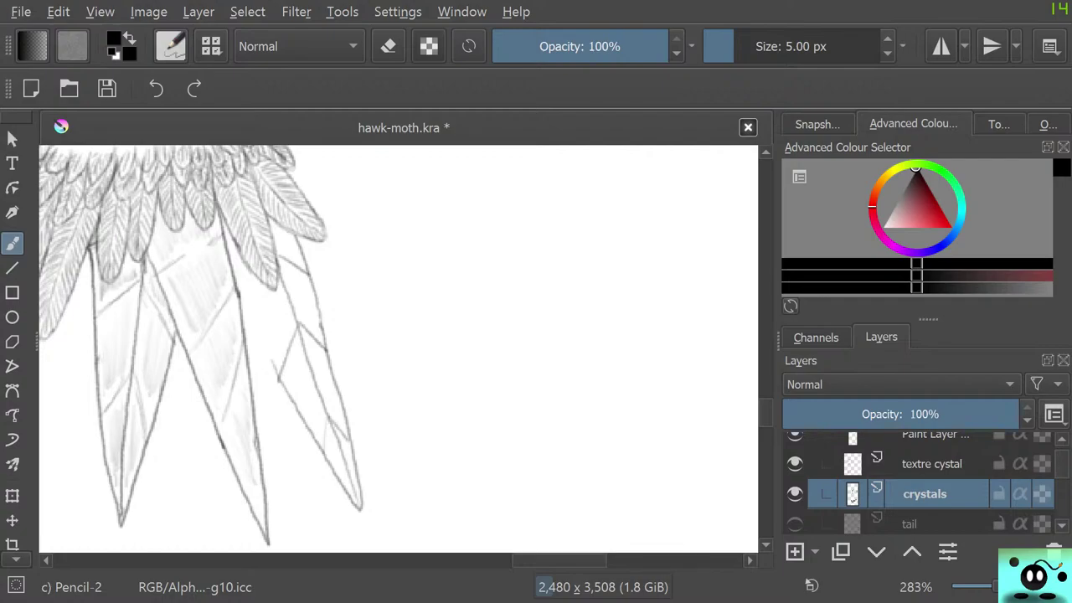
{"action": "left_click", "coordinate": [795, 523]}
{"action": "left_click", "coordinate": [794, 524]}
{"action": "left_click", "coordinate": [795, 524]}
{"action": "left_click", "coordinate": [795, 524]}
Step: Draw the side edge of the lower tuft's middle crystal and rough in a longer, outward-slanting shape for it
{"action": "left_click_drag", "start_coordinate": [268, 540], "coordinate": [269, 285]}
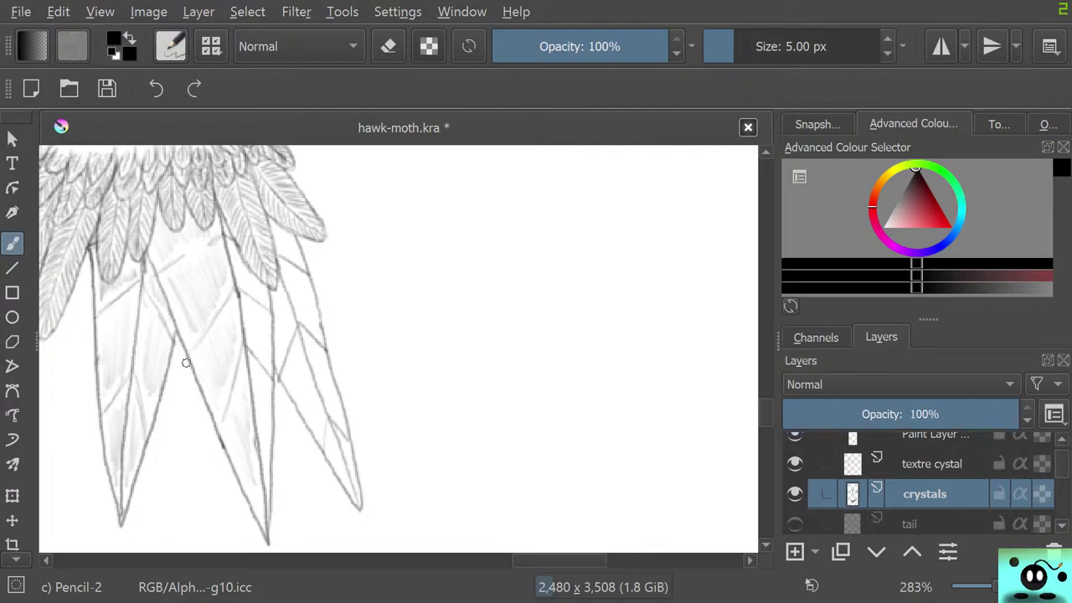
{"action": "left_click_drag", "start_coordinate": [272, 313], "coordinate": [327, 541]}
{"action": "left_click_drag", "start_coordinate": [288, 489], "coordinate": [173, 333]}
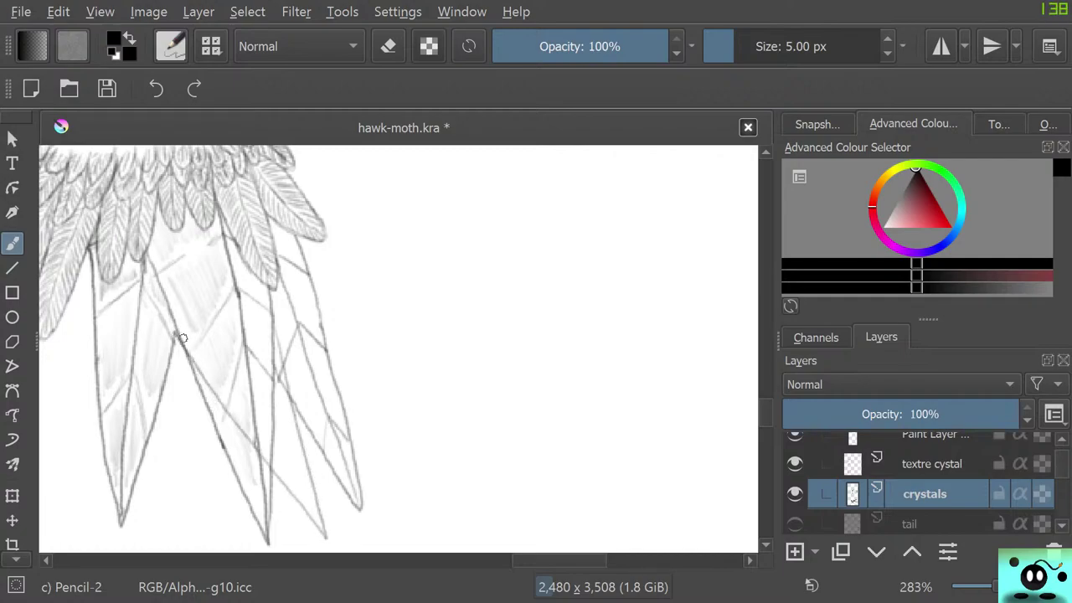
{"action": "mouse_move", "coordinate": [269, 288]}
{"action": "left_mouse_down"}
{"action": "mouse_move", "coordinate": [322, 547]}
{"action": "mouse_move", "coordinate": [175, 334]}
{"action": "left_mouse_up"}
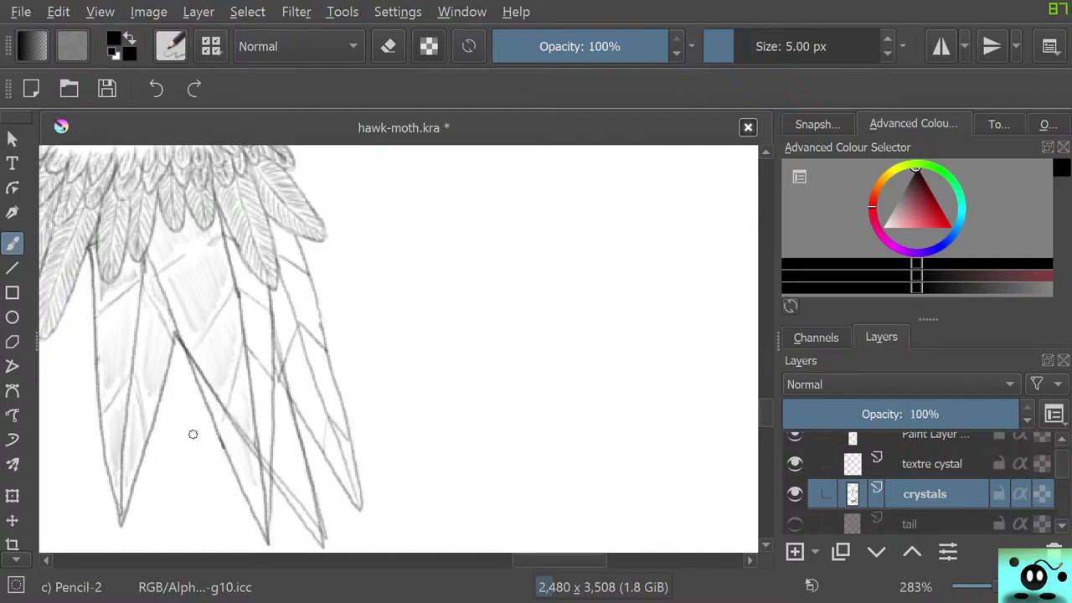
{"action": "left_click_drag", "start_coordinate": [220, 230], "coordinate": [318, 531]}
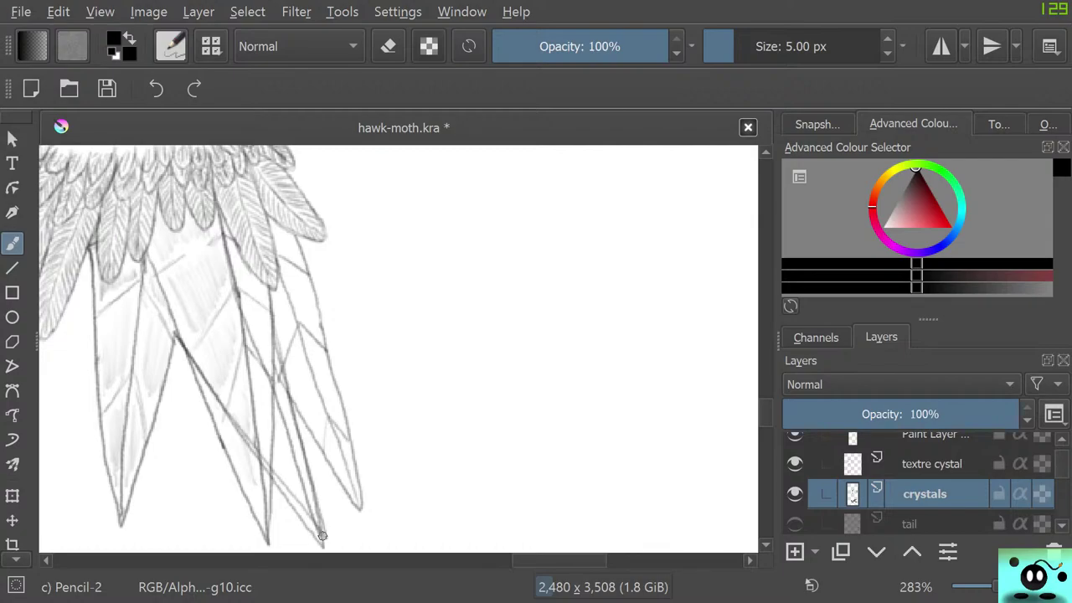
{"action": "left_click", "coordinate": [795, 523]}
{"action": "left_click", "coordinate": [795, 524]}
Step: Erase the middle crystal's lower half and overlapping draft lines with a 50 px eraser, refining the edges at 7.70 px
{"action": "key", "text": "e"}
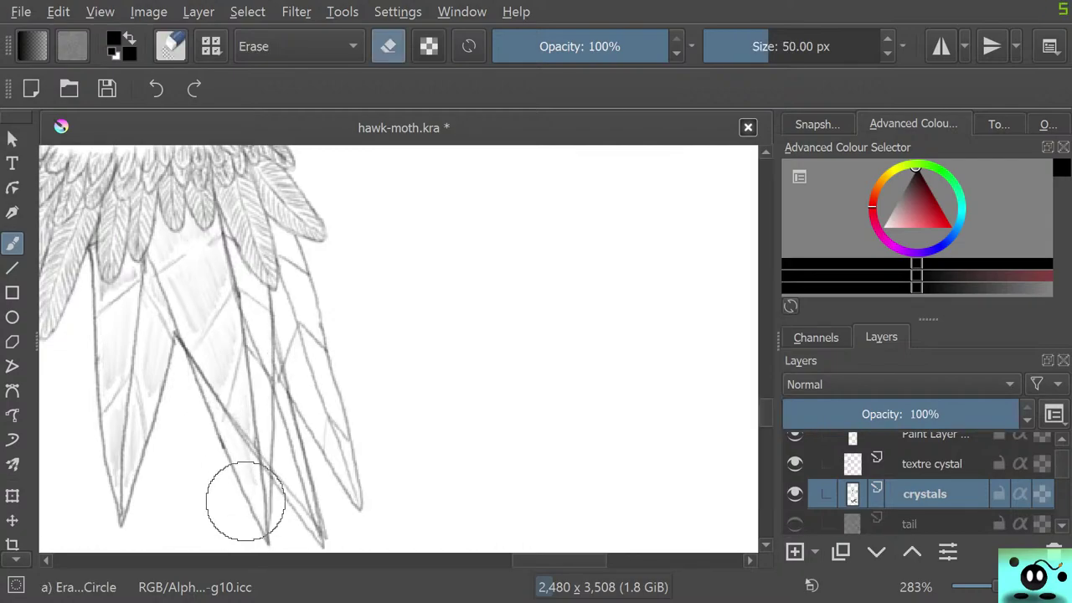
{"action": "mouse_move", "coordinate": [244, 523]}
{"action": "left_mouse_down"}
{"action": "mouse_move", "coordinate": [266, 540]}
{"action": "mouse_move", "coordinate": [186, 378]}
{"action": "mouse_move", "coordinate": [198, 399]}
{"action": "mouse_move", "coordinate": [185, 370]}
{"action": "mouse_move", "coordinate": [236, 406]}
{"action": "mouse_move", "coordinate": [246, 432]}
{"action": "mouse_move", "coordinate": [240, 350]}
{"action": "mouse_move", "coordinate": [264, 466]}
{"action": "mouse_move", "coordinate": [304, 536]}
{"action": "left_mouse_up"}
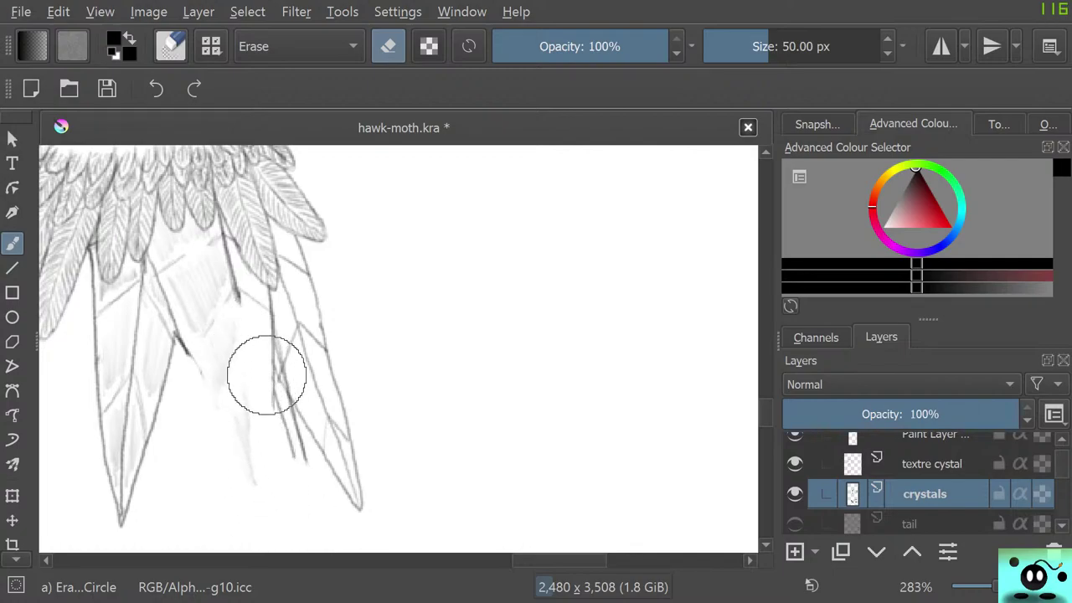
{"action": "left_click", "coordinate": [738, 46]}
{"action": "mouse_move", "coordinate": [256, 391]}
{"action": "left_mouse_down"}
{"action": "mouse_move", "coordinate": [267, 359]}
{"action": "mouse_move", "coordinate": [275, 388]}
{"action": "mouse_move", "coordinate": [271, 341]}
{"action": "mouse_move", "coordinate": [268, 386]}
{"action": "mouse_move", "coordinate": [282, 446]}
{"action": "left_mouse_up"}
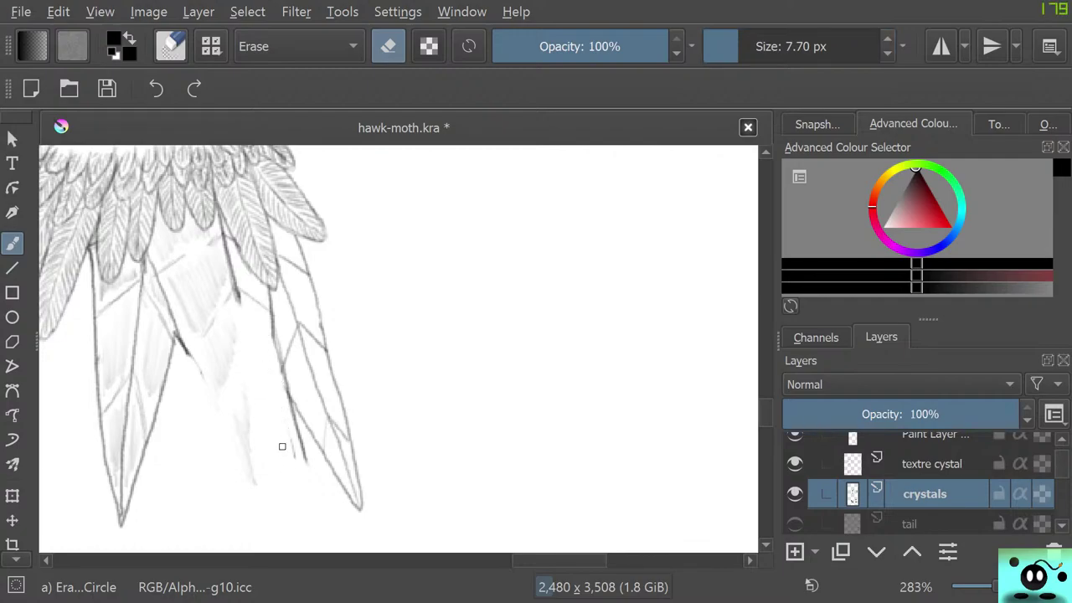
{"action": "mouse_move", "coordinate": [270, 386]}
{"action": "left_mouse_down"}
{"action": "mouse_move", "coordinate": [272, 319]}
{"action": "mouse_move", "coordinate": [307, 467]}
{"action": "left_mouse_up"}
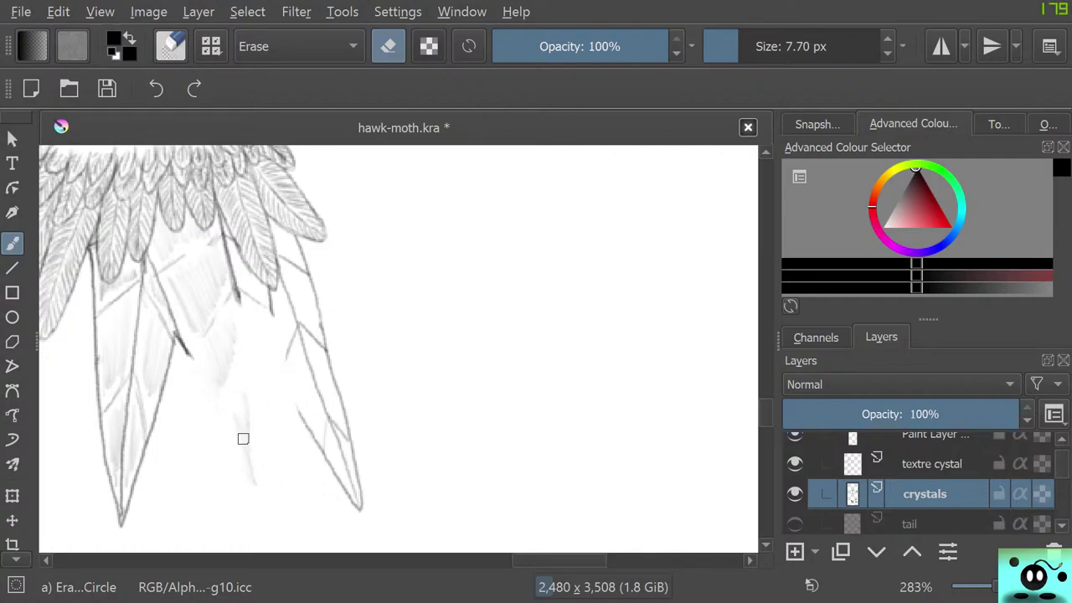
Step: Redraw both outer edges of the middle crystal to a longer slanted tip and clean up the stray lines there
{"action": "key", "text": "slash"}
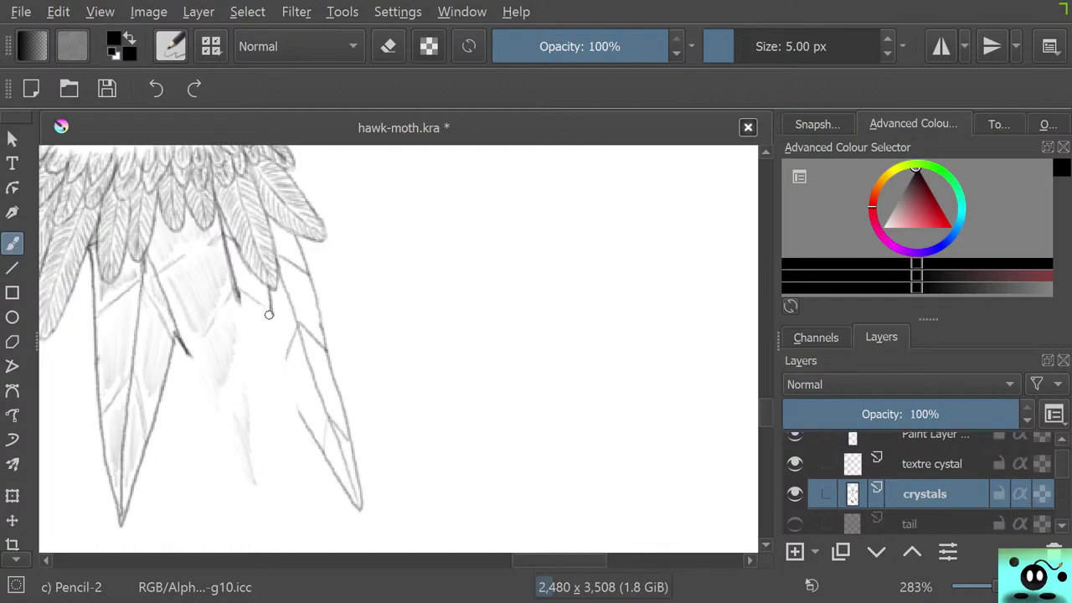
{"action": "left_click_drag", "start_coordinate": [268, 310], "coordinate": [301, 499]}
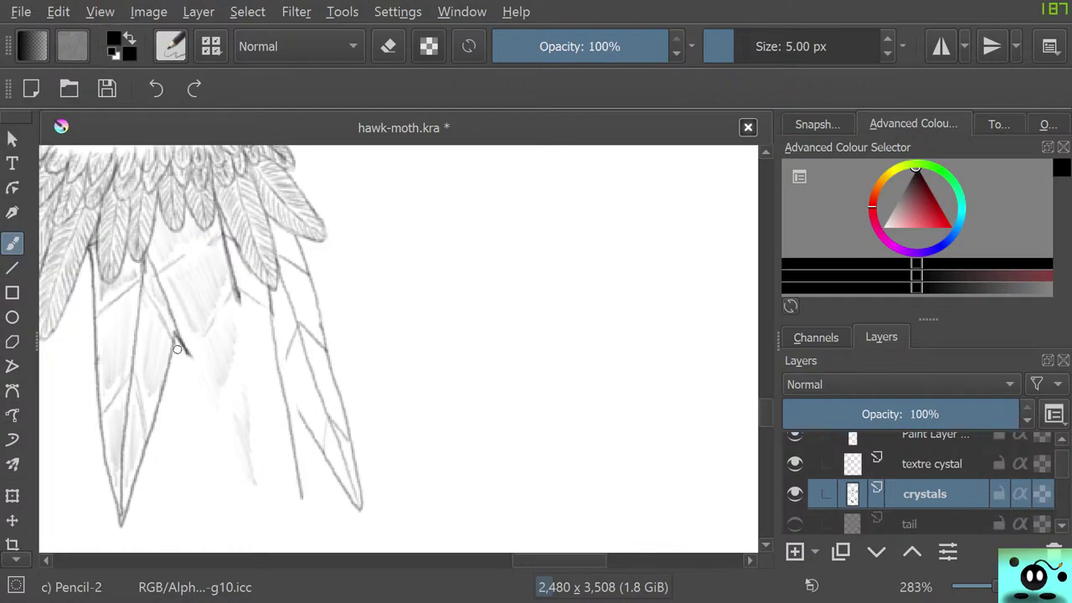
{"action": "mouse_move", "coordinate": [183, 350]}
{"action": "left_mouse_down"}
{"action": "mouse_move", "coordinate": [293, 534]}
{"action": "mouse_move", "coordinate": [300, 494]}
{"action": "mouse_move", "coordinate": [294, 543]}
{"action": "mouse_move", "coordinate": [228, 353]}
{"action": "mouse_move", "coordinate": [293, 516]}
{"action": "mouse_move", "coordinate": [274, 447]}
{"action": "mouse_move", "coordinate": [281, 521]}
{"action": "mouse_move", "coordinate": [306, 552]}
{"action": "left_mouse_up"}
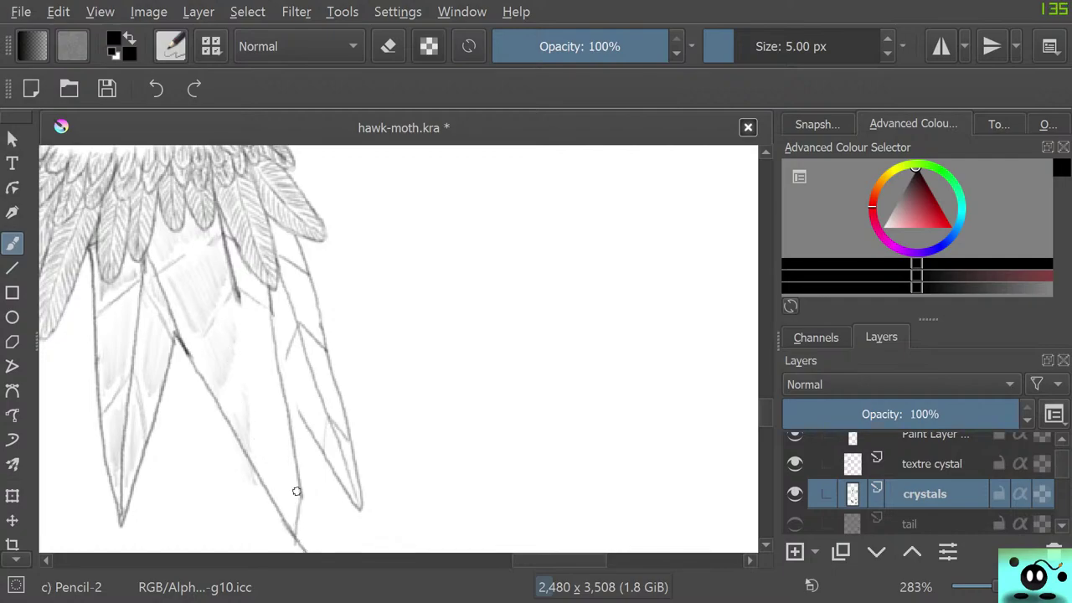
{"action": "left_click_drag", "start_coordinate": [296, 491], "coordinate": [306, 551]}
{"action": "key", "text": "e"}
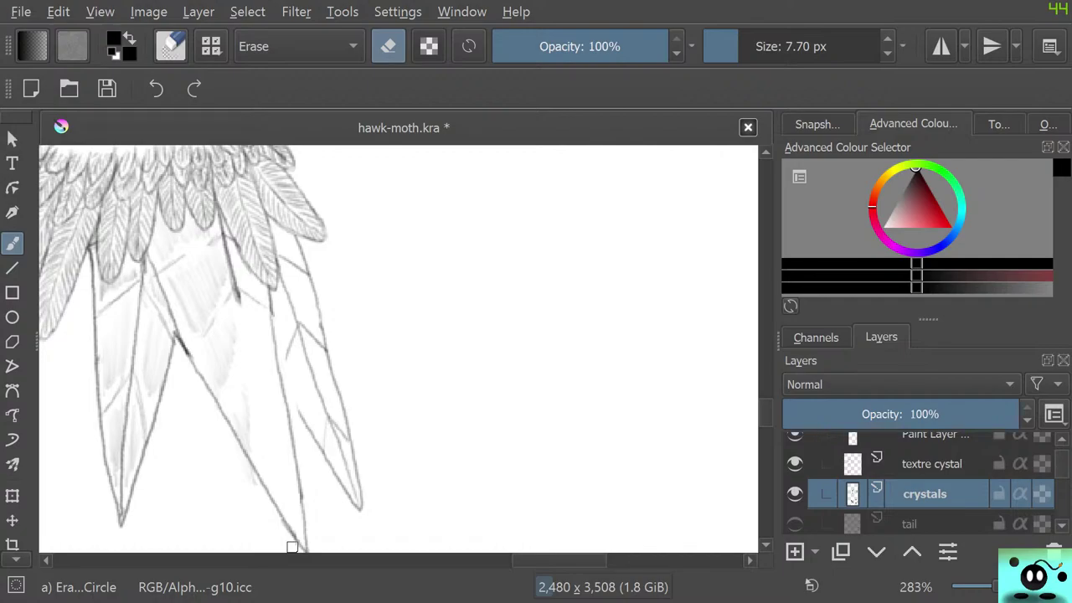
{"action": "left_click_drag", "start_coordinate": [292, 547], "coordinate": [292, 490]}
{"action": "key", "text": "slash"}
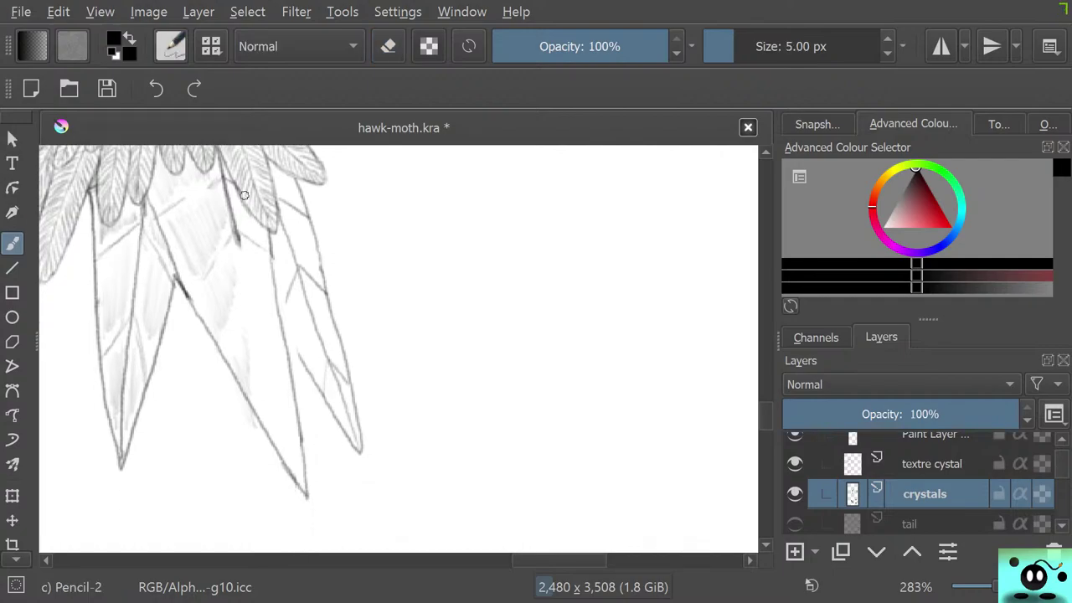
Step: Draw the middle crystal's ridge down to its tip and add facet lines across it and the neighbouring crystal
{"action": "mouse_move", "coordinate": [238, 243]}
{"action": "left_mouse_down"}
{"action": "mouse_move", "coordinate": [252, 318]}
{"action": "mouse_move", "coordinate": [243, 267]}
{"action": "left_mouse_up"}
{"action": "key", "text": "/"}
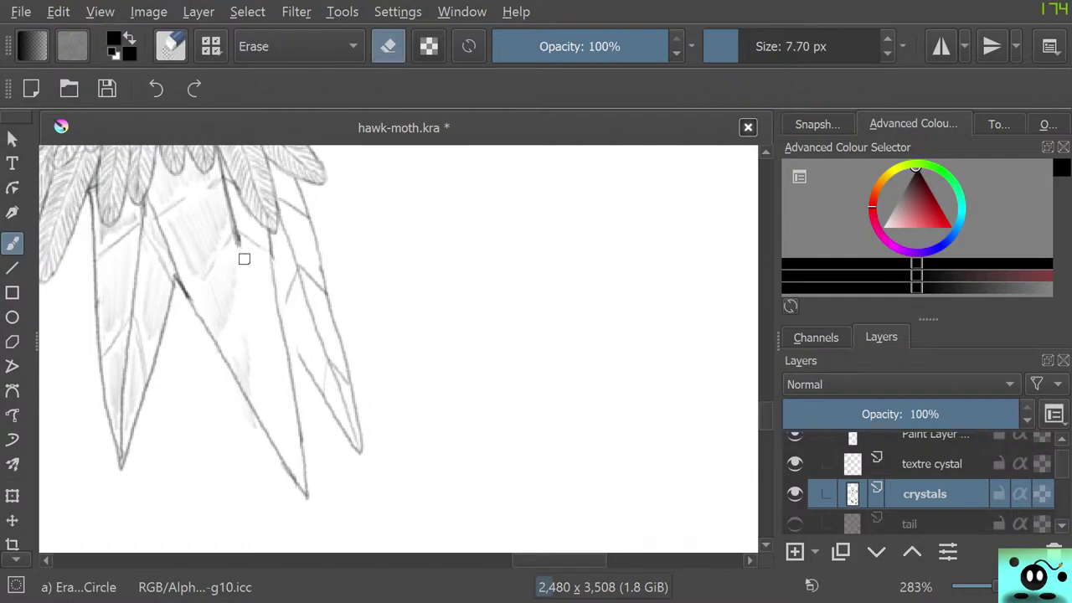
{"action": "key", "text": "/"}
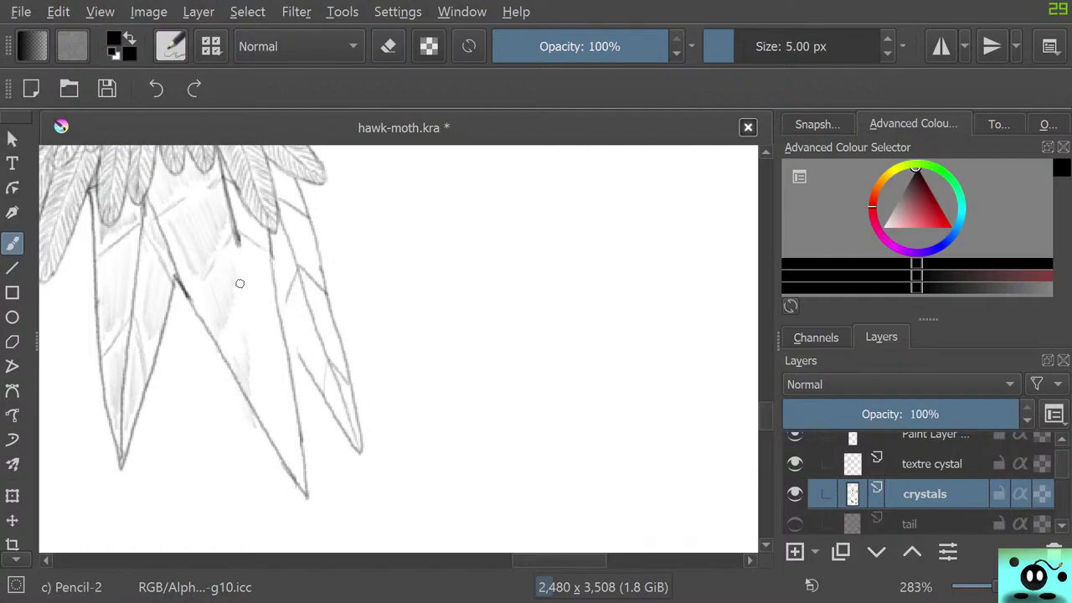
{"action": "left_click_drag", "start_coordinate": [232, 238], "coordinate": [307, 497]}
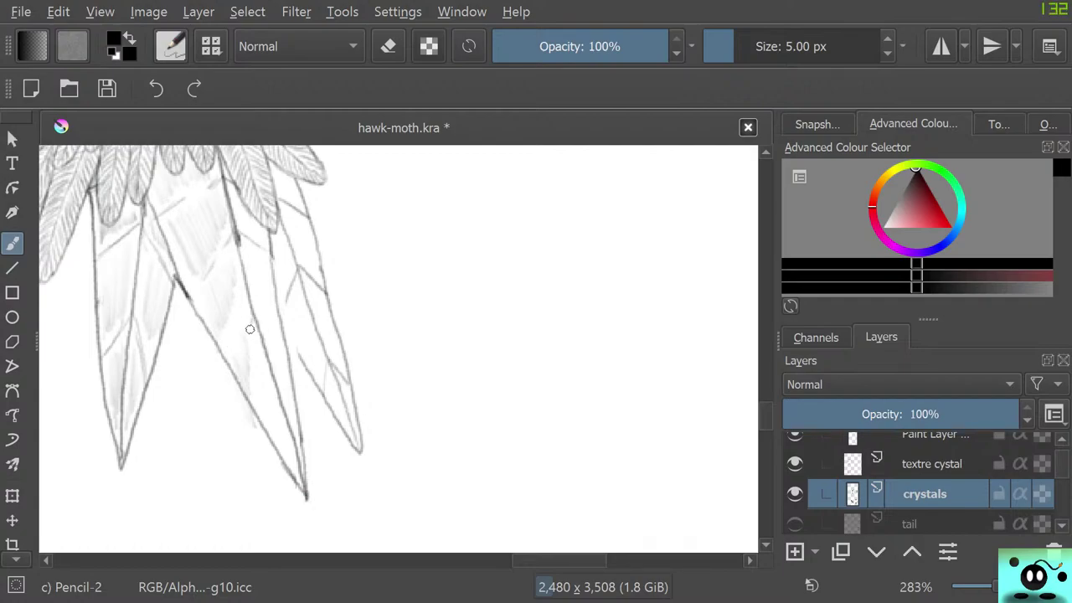
{"action": "left_click_drag", "start_coordinate": [253, 317], "coordinate": [234, 373]}
{"action": "left_click_drag", "start_coordinate": [229, 235], "coordinate": [192, 293]}
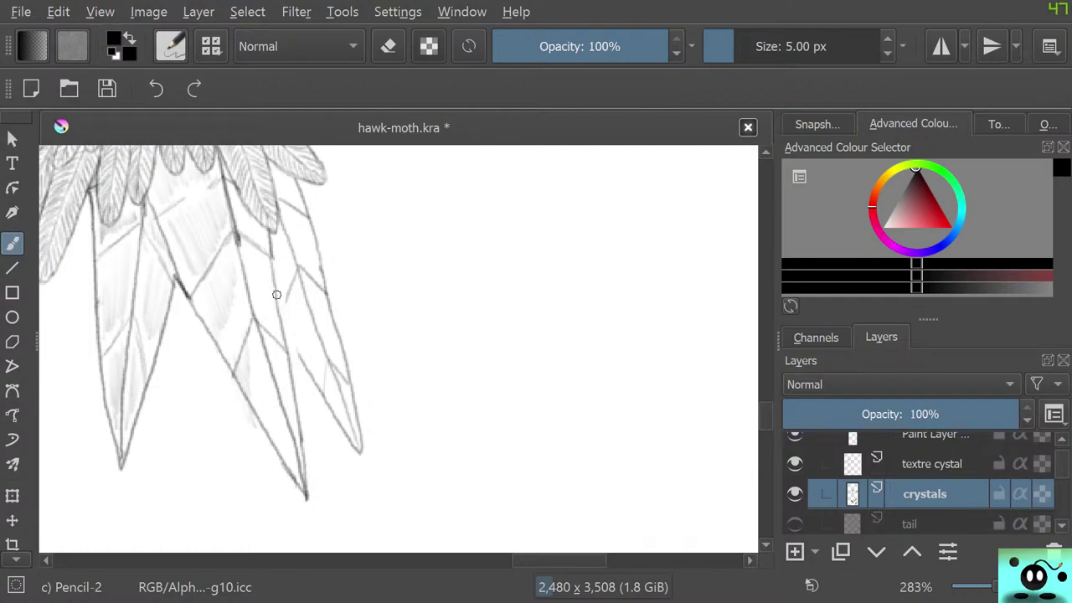
{"action": "left_click_drag", "start_coordinate": [273, 288], "coordinate": [302, 359]}
{"action": "left_click_drag", "start_coordinate": [326, 363], "coordinate": [323, 391]}
Step: Show the tail layer again as a guide for the crystals beneath the upper tuft
{"action": "scroll", "coordinate": [169, 292], "scroll_direction": "down", "scroll_amount": 6}
{"action": "scroll", "coordinate": [145, 189], "scroll_direction": "up", "scroll_amount": 2}
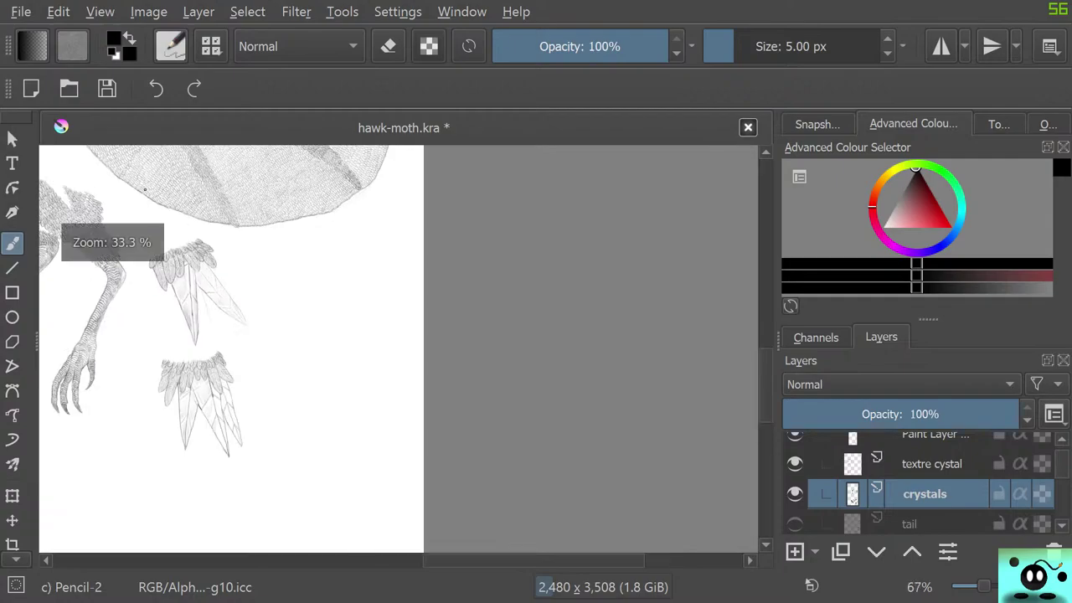
{"action": "key", "text": "equal"}
{"action": "key", "text": "equal"}
{"action": "key", "text": "equal"}
{"action": "key", "text": "equal"}
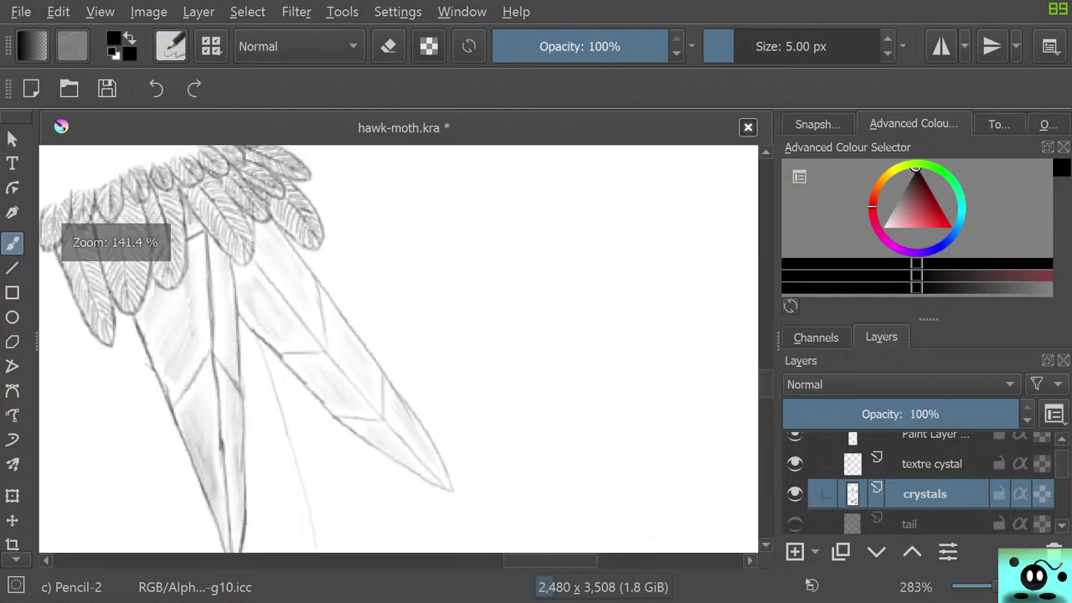
{"action": "left_click", "coordinate": [795, 523]}
{"action": "scroll", "coordinate": [391, 402], "scroll_direction": "down", "scroll_amount": 3}
{"action": "scroll", "coordinate": [390, 470], "scroll_direction": "up", "scroll_amount": 3}
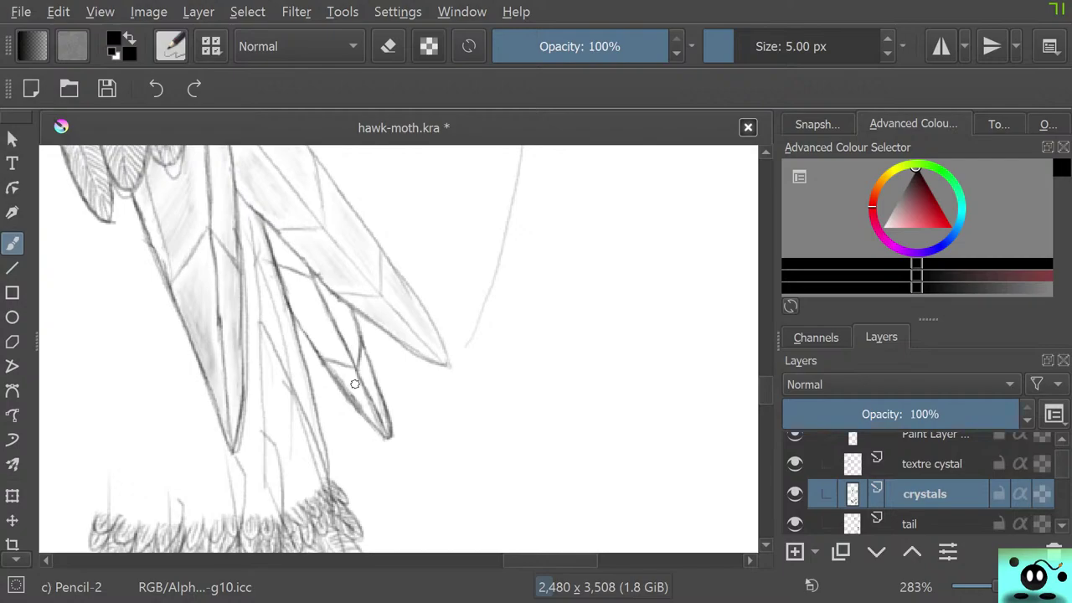
Step: Trace the small crystal tucked beneath the upper tuft's outer crystal, including its outline, central ridge and facet lines
{"action": "mouse_move", "coordinate": [292, 315]}
{"action": "left_mouse_down"}
{"action": "mouse_move", "coordinate": [388, 441]}
{"action": "mouse_move", "coordinate": [352, 316]}
{"action": "left_mouse_up"}
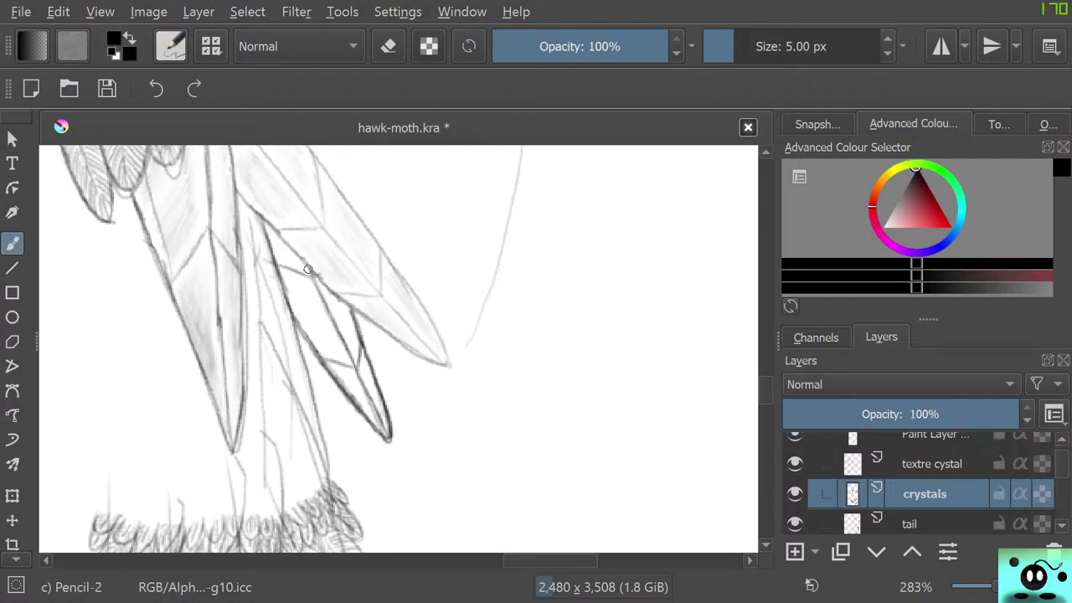
{"action": "left_click_drag", "start_coordinate": [308, 269], "coordinate": [383, 429]}
{"action": "mouse_move", "coordinate": [358, 353]}
{"action": "left_mouse_down"}
{"action": "mouse_move", "coordinate": [336, 376]}
{"action": "mouse_move", "coordinate": [349, 365]}
{"action": "mouse_move", "coordinate": [315, 361]}
{"action": "left_mouse_up"}
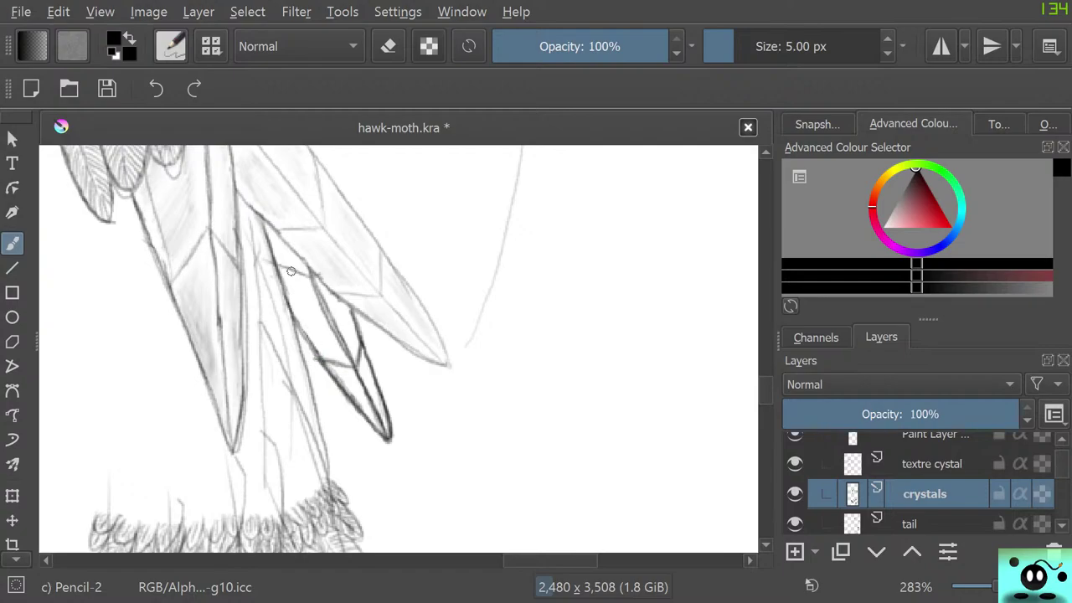
{"action": "left_click_drag", "start_coordinate": [308, 276], "coordinate": [267, 263]}
Step: Hide the tail layer and erase the faint stray line running past the small crystal toward the lower tuft
{"action": "left_click", "coordinate": [795, 524]}
{"action": "mouse_move", "coordinate": [795, 524]}
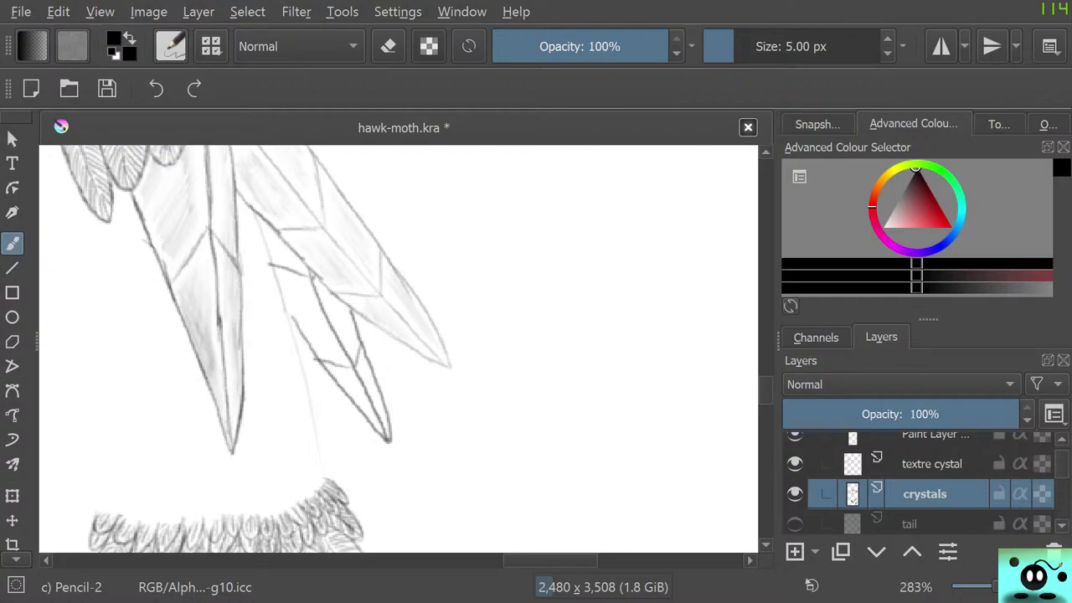
{"action": "key", "text": "e"}
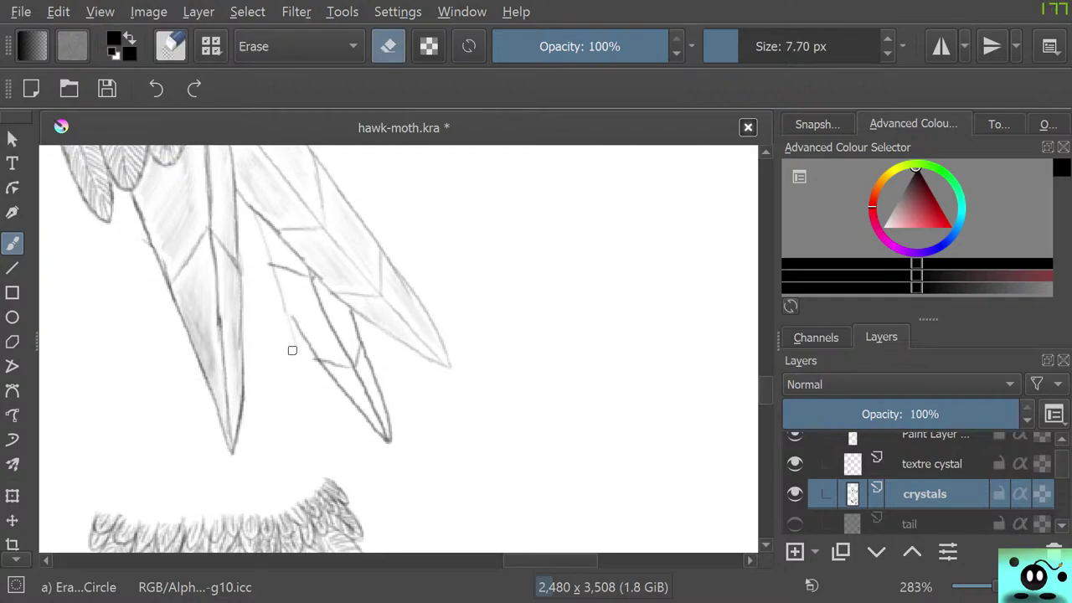
{"action": "left_click_drag", "start_coordinate": [265, 262], "coordinate": [263, 246]}
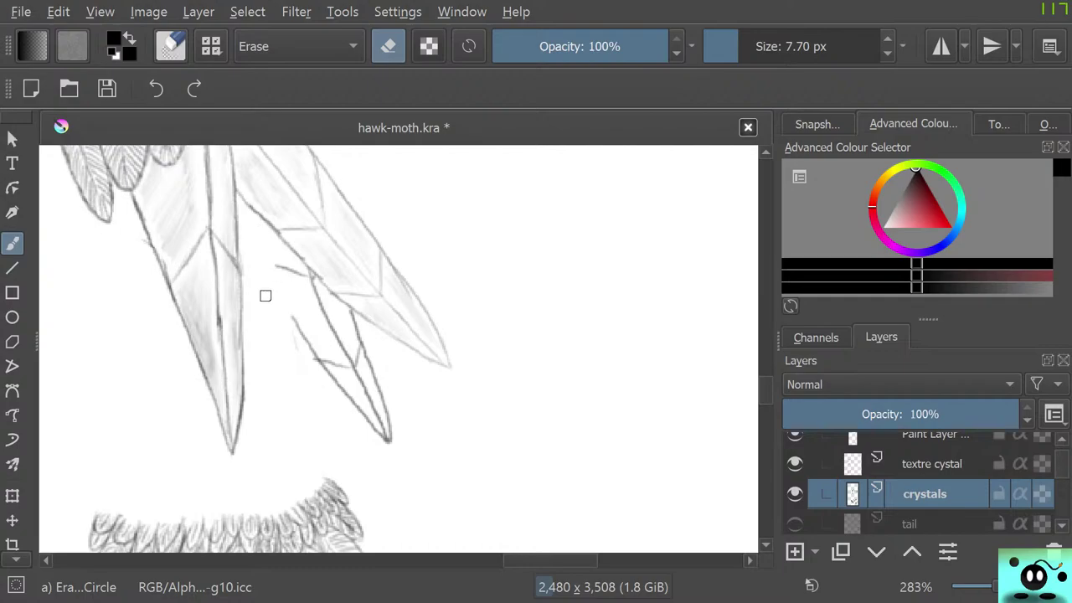
Step: Redraw the small crystal's inner side edge and pencil a thin line from it down to the lower tuft
{"action": "key", "text": "e"}
{"action": "left_click_drag", "start_coordinate": [257, 217], "coordinate": [292, 316]}
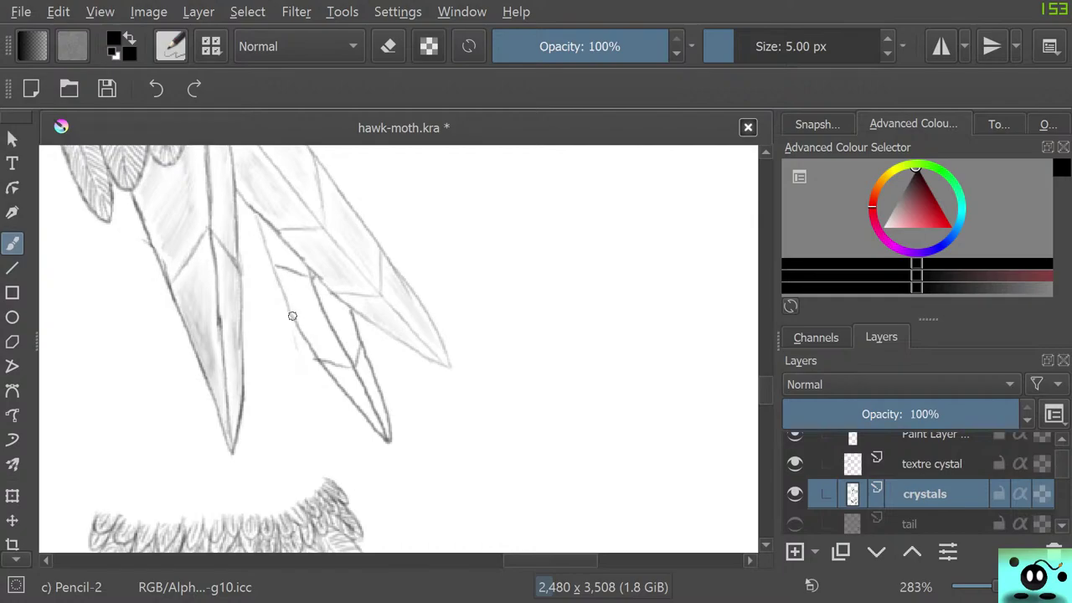
{"action": "key", "text": "e"}
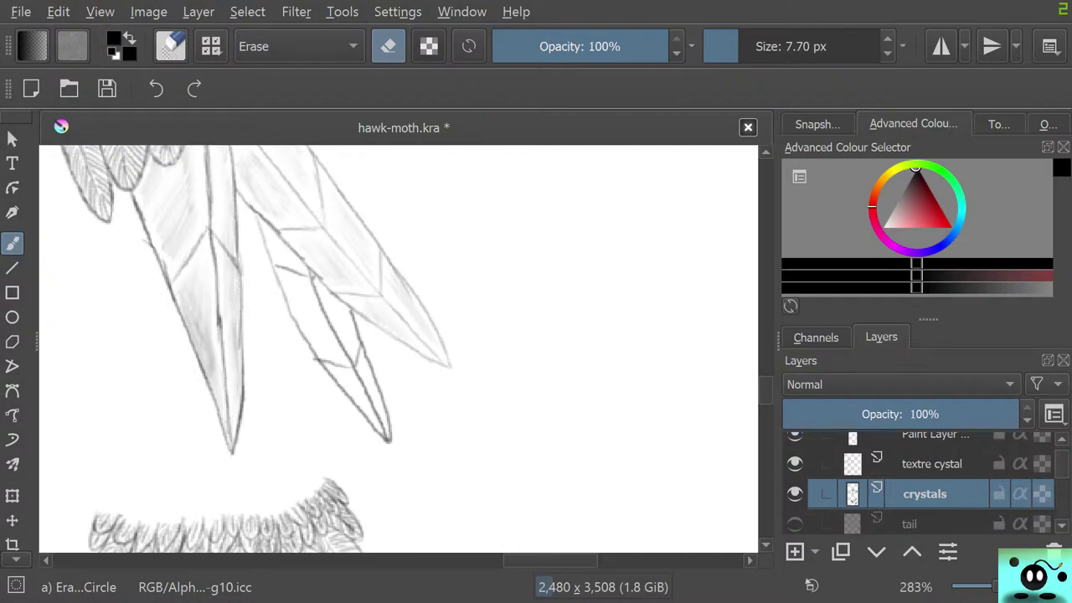
{"action": "key", "text": "e"}
{"action": "left_click_drag", "start_coordinate": [290, 320], "coordinate": [321, 476]}
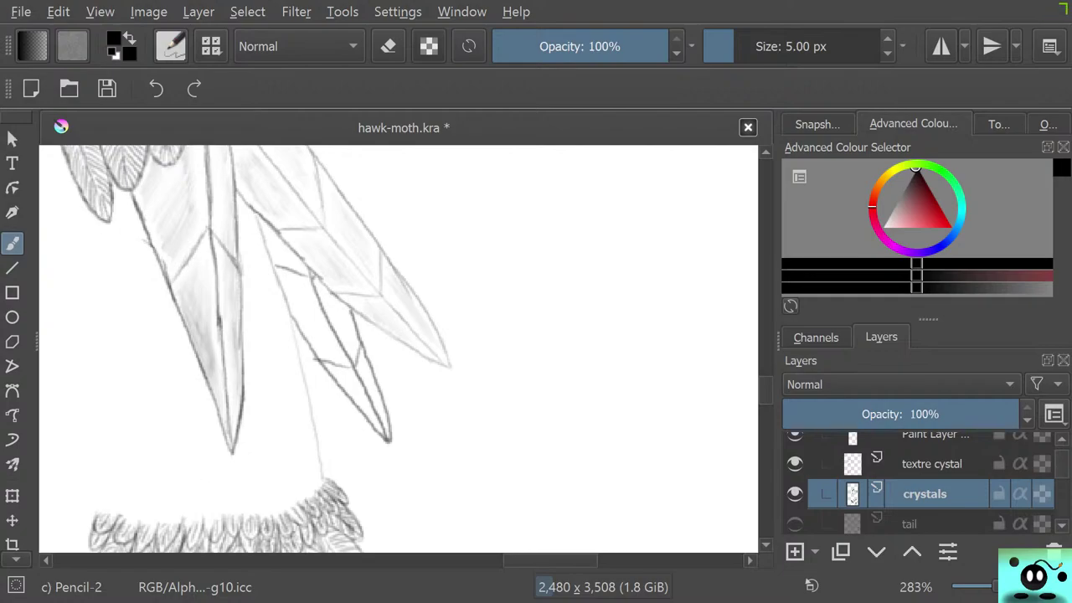
Step: On the textre cystal layer, shade the small crystal under the upper tuft and the unshaded crystals beneath the lower tuft
{"action": "left_click", "coordinate": [932, 463]}
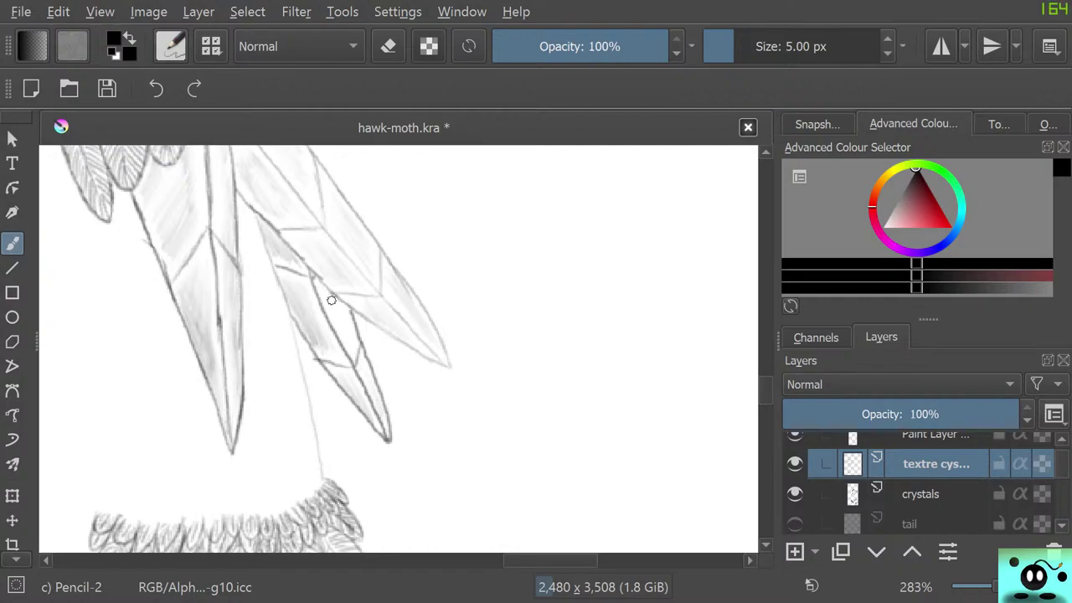
{"action": "left_click_drag", "start_coordinate": [332, 302], "coordinate": [343, 331]}
{"action": "scroll", "coordinate": [675, 416], "scroll_direction": "down", "scroll_amount": 5}
{"action": "scroll", "coordinate": [319, 322], "scroll_direction": "down", "scroll_amount": 1}
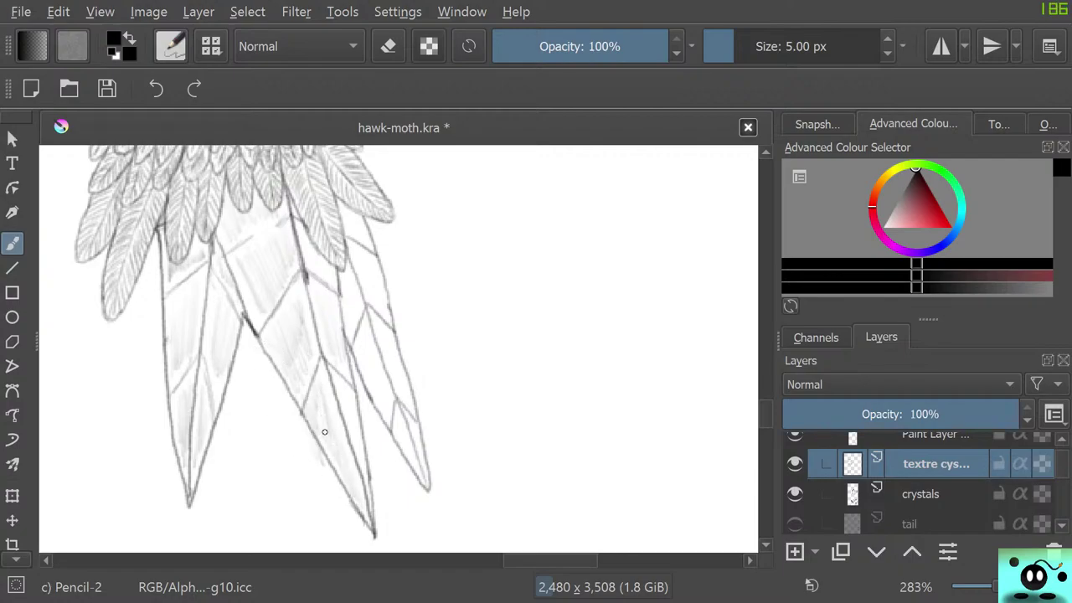
{"action": "left_click_drag", "start_coordinate": [352, 422], "coordinate": [357, 450]}
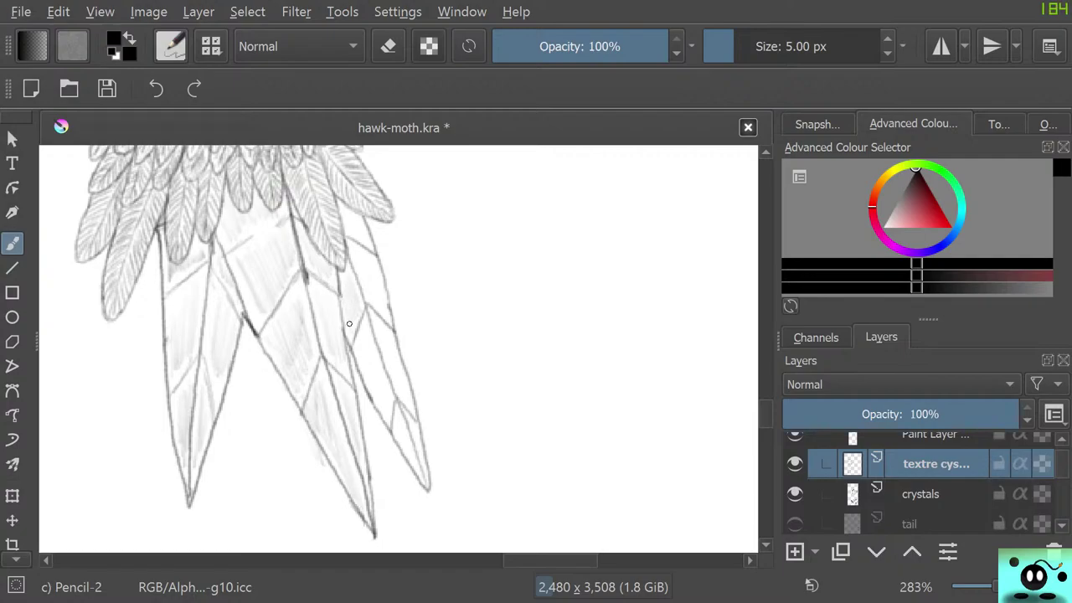
{"action": "left_click_drag", "start_coordinate": [368, 342], "coordinate": [382, 407]}
{"action": "left_click_drag", "start_coordinate": [366, 369], "coordinate": [412, 463]}
{"action": "mouse_move", "coordinate": [399, 425]}
{"action": "left_mouse_down"}
{"action": "mouse_move", "coordinate": [403, 451]}
{"action": "mouse_move", "coordinate": [414, 427]}
{"action": "mouse_move", "coordinate": [417, 443]}
{"action": "mouse_move", "coordinate": [380, 327]}
{"action": "mouse_move", "coordinate": [413, 411]}
{"action": "mouse_move", "coordinate": [404, 379]}
{"action": "left_mouse_up"}
{"action": "mouse_move", "coordinate": [376, 325]}
{"action": "left_mouse_down"}
{"action": "mouse_move", "coordinate": [361, 270]}
{"action": "mouse_move", "coordinate": [382, 304]}
{"action": "mouse_move", "coordinate": [343, 209]}
{"action": "left_mouse_up"}
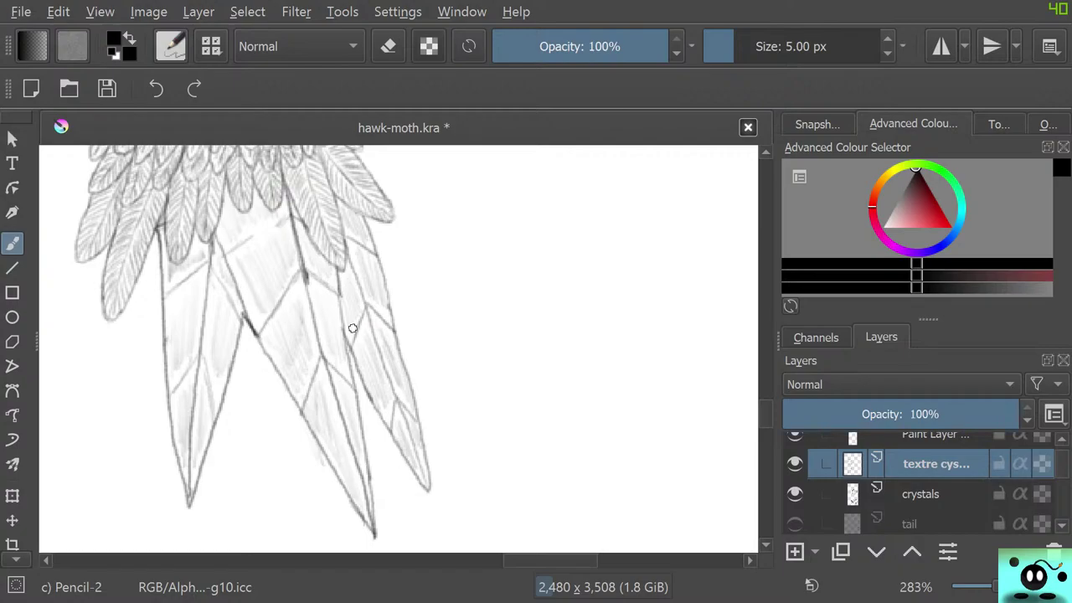
Step: Show the tail layer and, on the crystals layer, trace the crystal protruding from the lower wing's edge with its facet lines
{"action": "left_click_drag", "start_coordinate": [767, 414], "coordinate": [767, 368]}
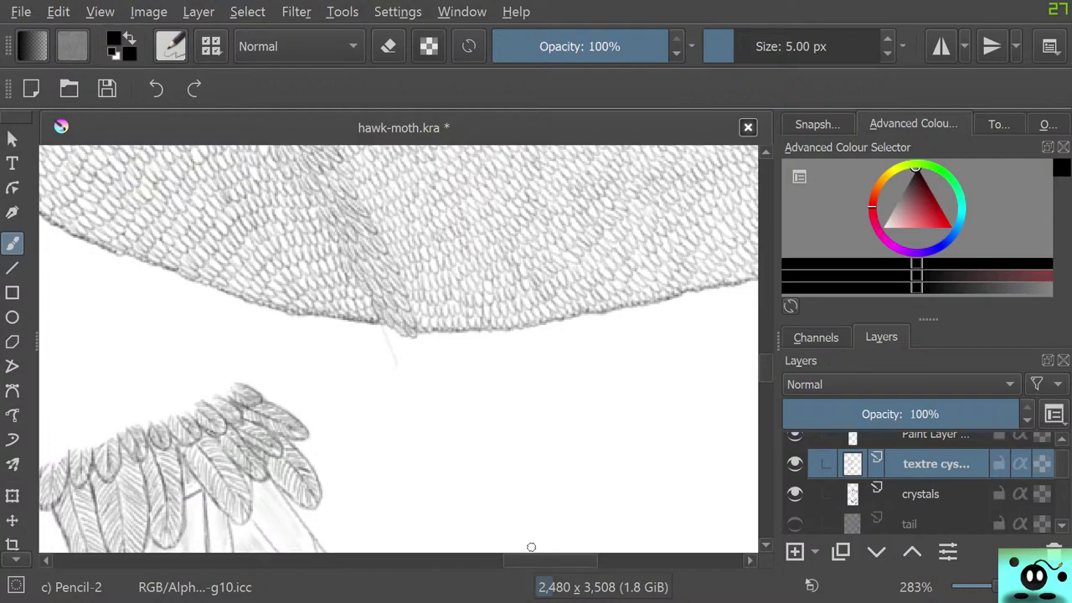
{"action": "left_click_drag", "start_coordinate": [531, 560], "coordinate": [497, 560]}
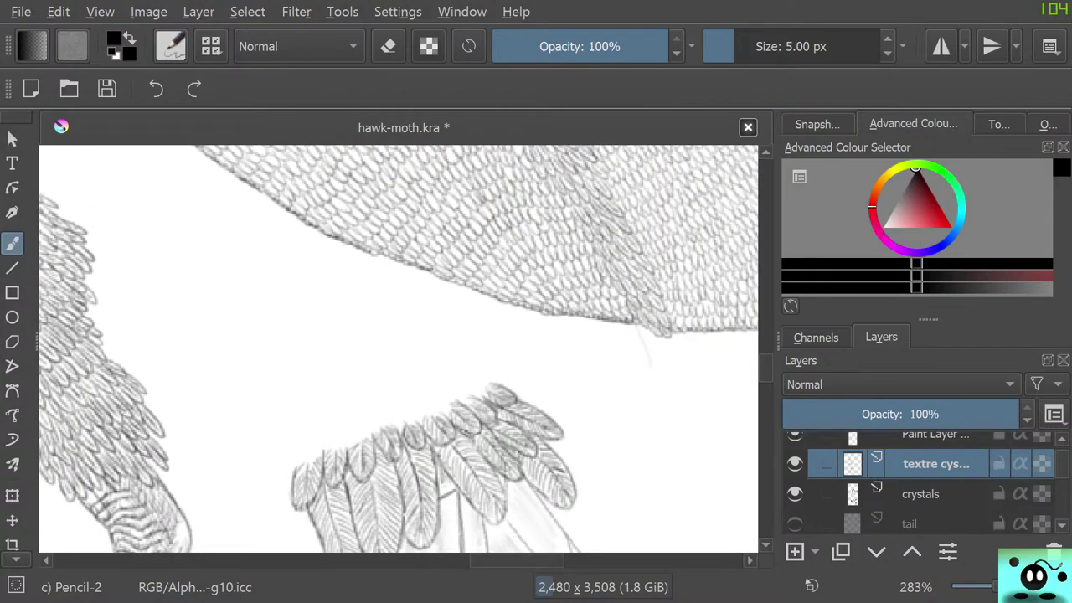
{"action": "left_click", "coordinate": [795, 523]}
{"action": "left_click", "coordinate": [795, 524]}
{"action": "left_click", "coordinate": [794, 524]}
{"action": "left_click_drag", "start_coordinate": [766, 367], "coordinate": [766, 362]}
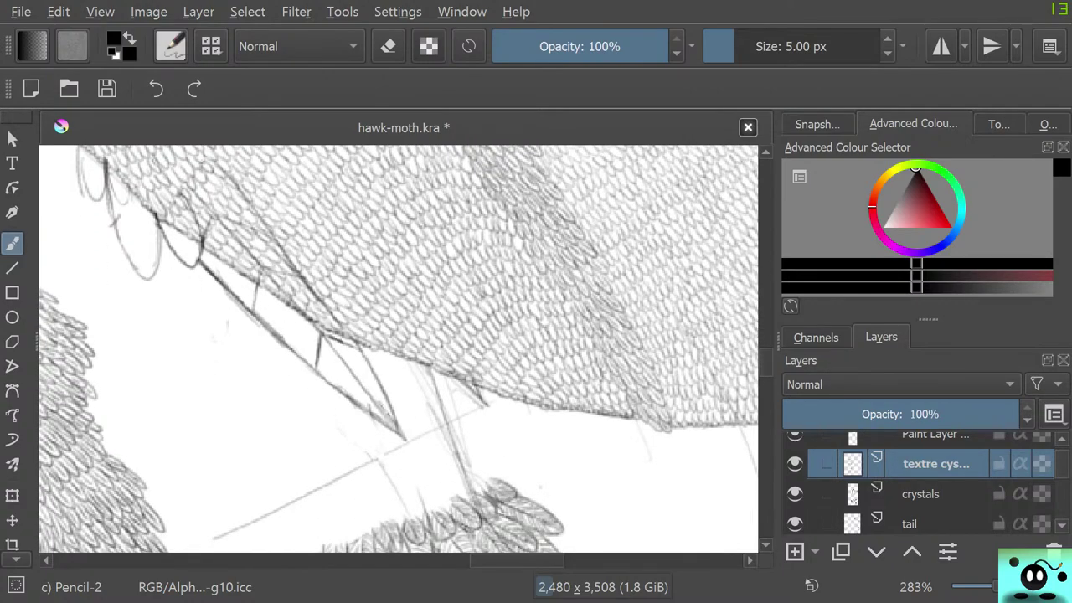
{"action": "key", "text": "Page_Down"}
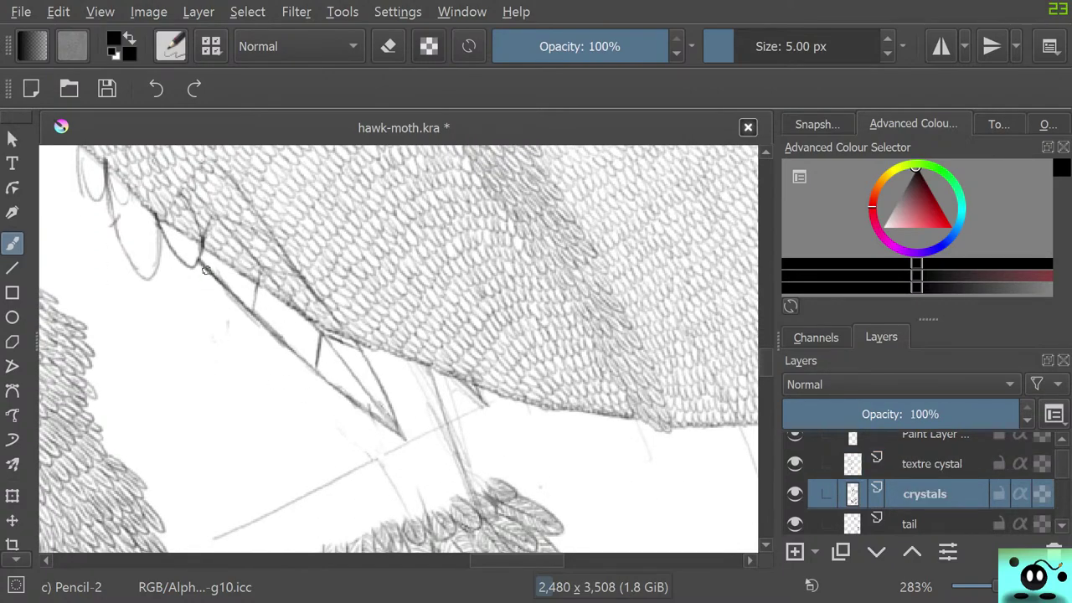
{"action": "mouse_move", "coordinate": [196, 261]}
{"action": "left_mouse_down"}
{"action": "mouse_move", "coordinate": [399, 434]}
{"action": "mouse_move", "coordinate": [353, 340]}
{"action": "mouse_move", "coordinate": [289, 342]}
{"action": "mouse_move", "coordinate": [306, 355]}
{"action": "mouse_move", "coordinate": [320, 332]}
{"action": "mouse_move", "coordinate": [316, 372]}
{"action": "left_mouse_up"}
{"action": "mouse_move", "coordinate": [321, 333]}
{"action": "left_mouse_down"}
{"action": "mouse_move", "coordinate": [359, 350]}
{"action": "mouse_move", "coordinate": [362, 390]}
{"action": "mouse_move", "coordinate": [400, 435]}
{"action": "left_mouse_up"}
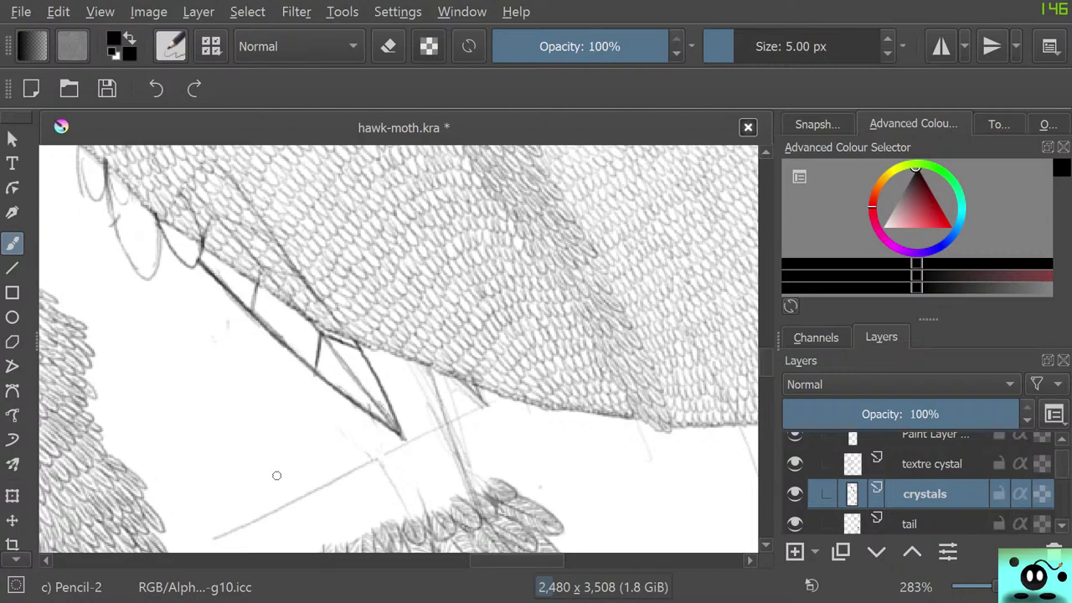
Step: Toggle the crystals and tail layers' visibility to compare the traced wing-edge crystal with the sketch underneath
{"action": "left_click", "coordinate": [795, 493]}
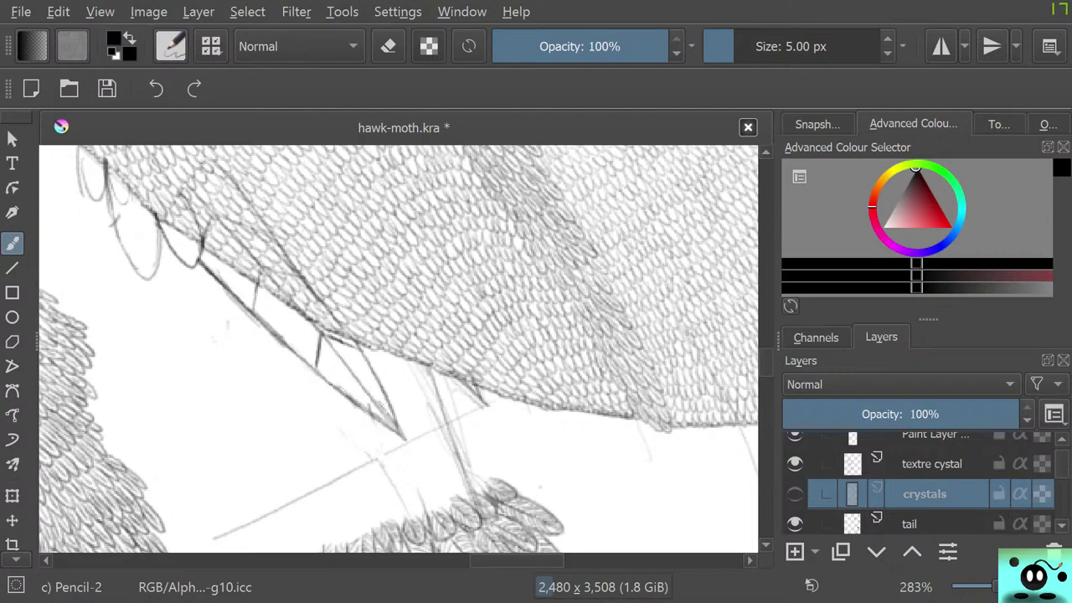
{"action": "left_click", "coordinate": [795, 493]}
{"action": "left_click", "coordinate": [795, 523]}
{"action": "left_click", "coordinate": [795, 524]}
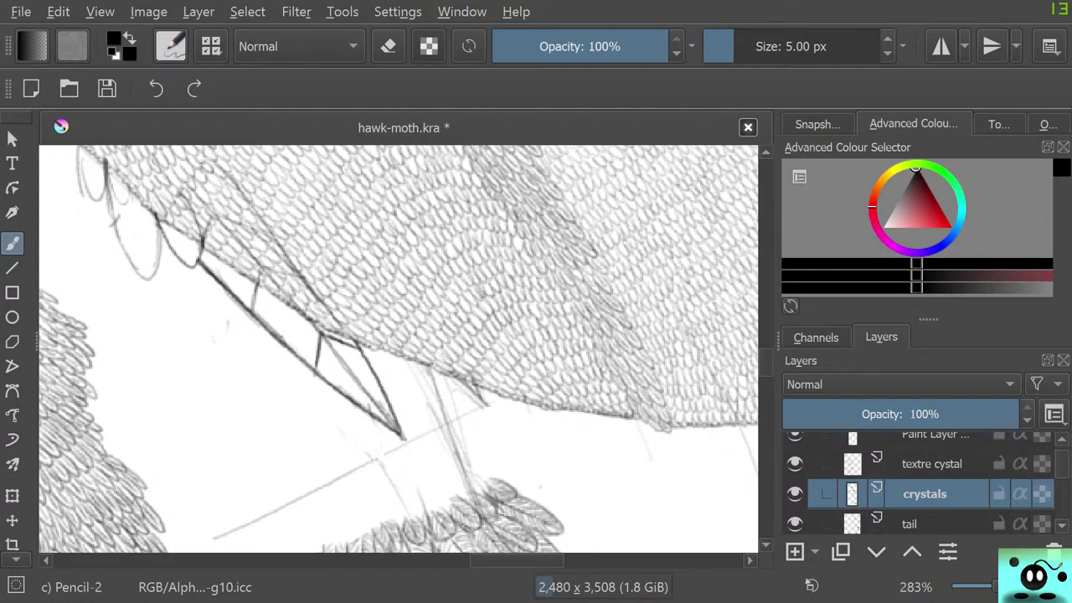
Step: On the textre cystal layer, shade the facets of the crystal at the lower wing's edge
{"action": "left_click", "coordinate": [931, 463]}
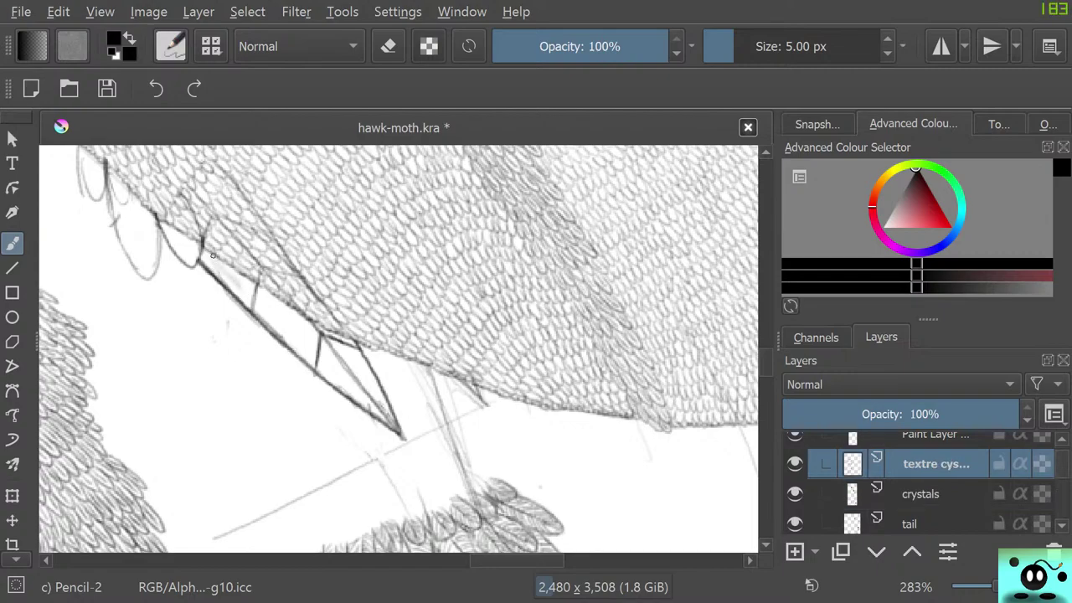
{"action": "mouse_move", "coordinate": [267, 314]}
{"action": "left_mouse_down"}
{"action": "mouse_move", "coordinate": [297, 342]}
{"action": "mouse_move", "coordinate": [269, 299]}
{"action": "mouse_move", "coordinate": [305, 324]}
{"action": "mouse_move", "coordinate": [287, 307]}
{"action": "mouse_move", "coordinate": [307, 342]}
{"action": "mouse_move", "coordinate": [289, 336]}
{"action": "mouse_move", "coordinate": [360, 399]}
{"action": "mouse_move", "coordinate": [342, 347]}
{"action": "mouse_move", "coordinate": [363, 363]}
{"action": "left_mouse_up"}
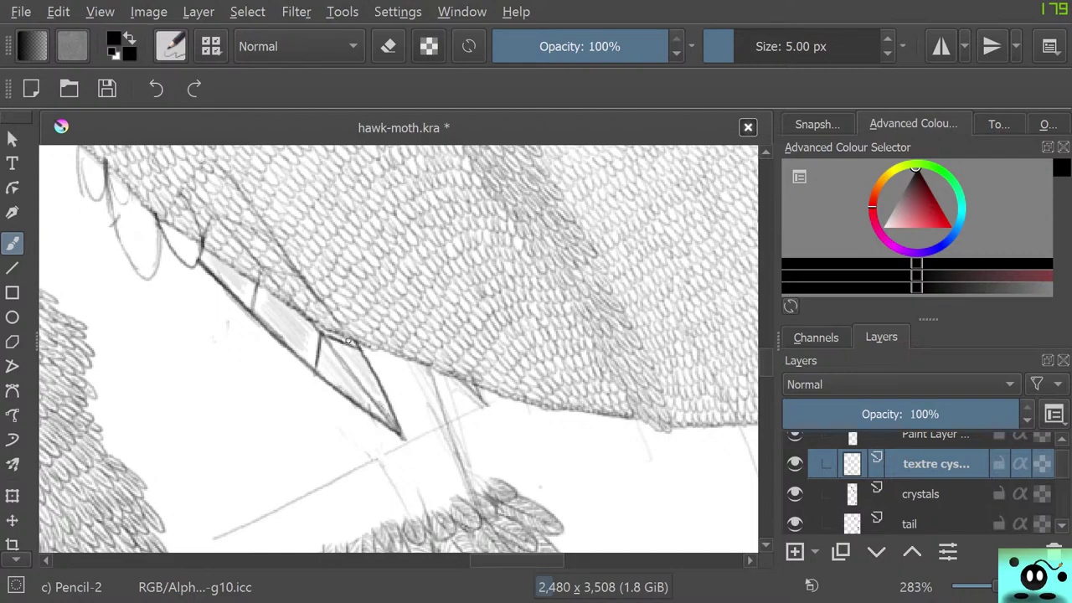
{"action": "key", "text": "ctrl+z"}
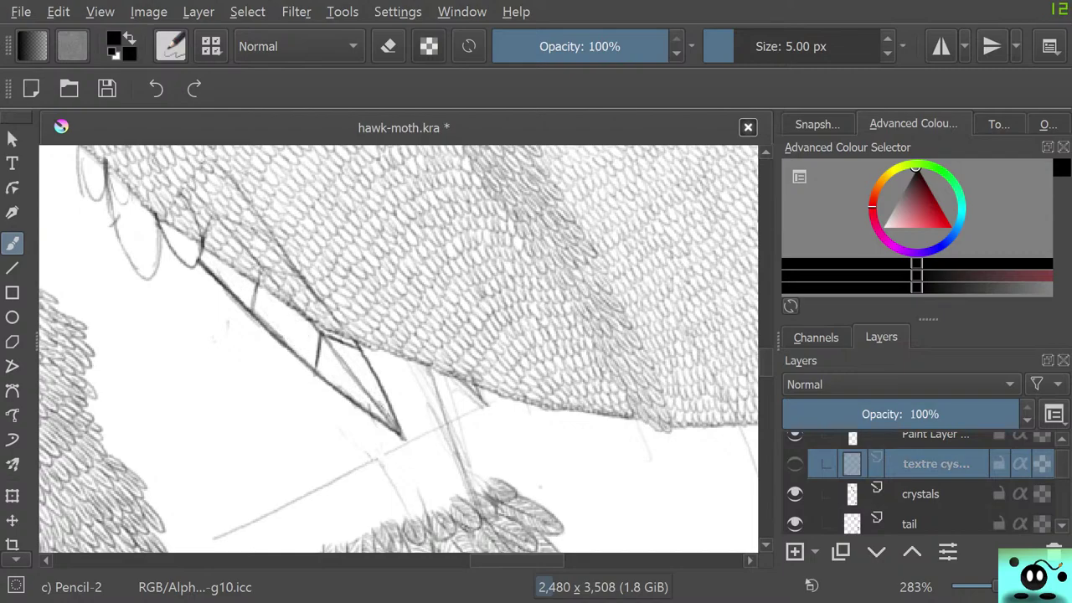
{"action": "key", "text": "ctrl+shift+z"}
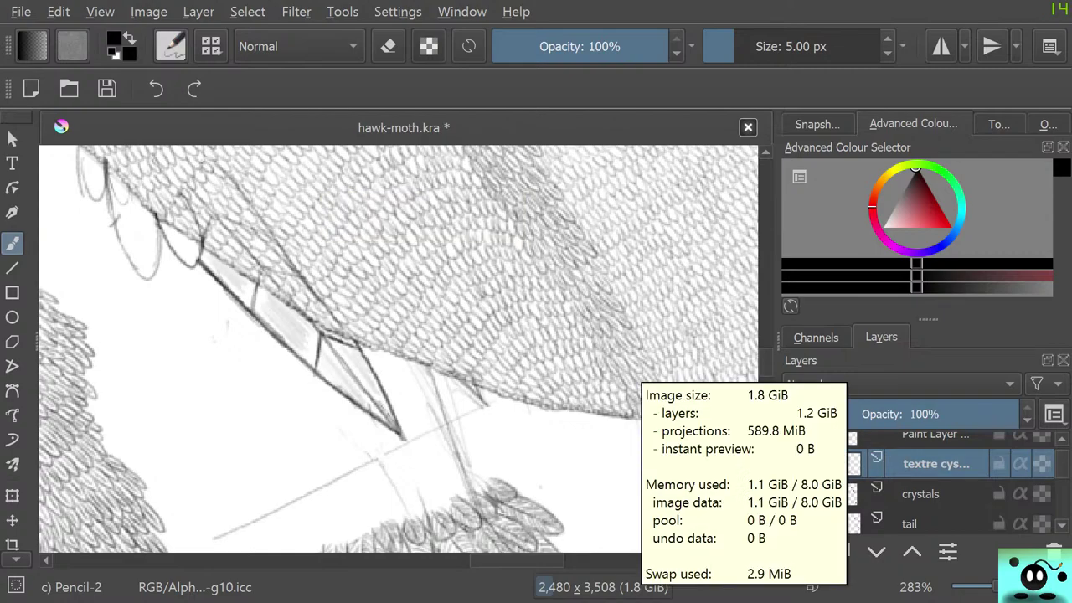
Step: Choose the Blender Basic brush preset and set its size to 7.70 px
{"action": "key", "text": "F5"}
{"action": "left_click", "coordinate": [149, 130]}
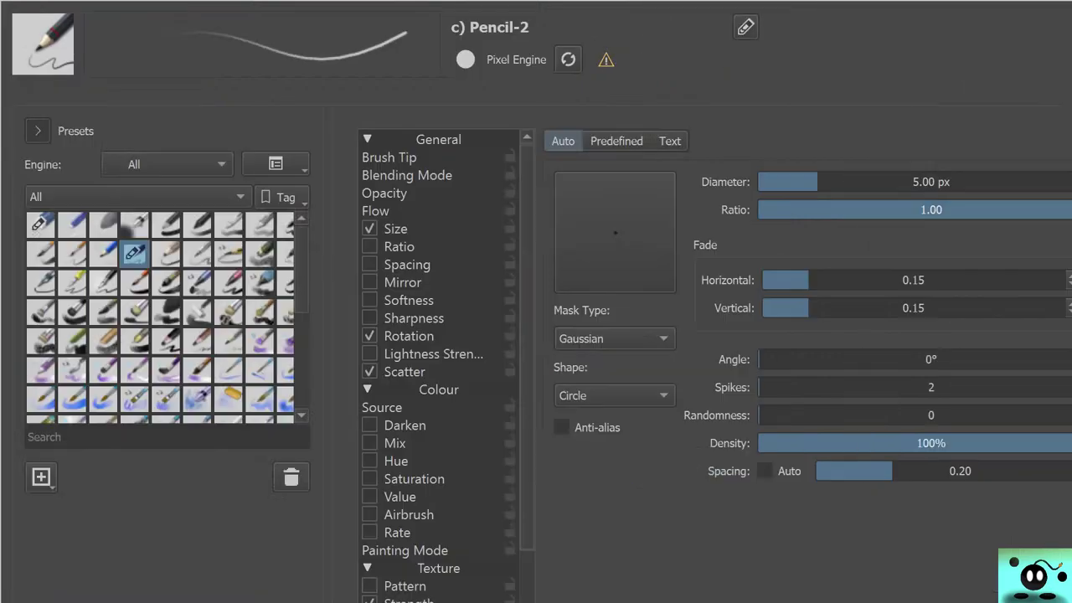
{"action": "left_click", "coordinate": [103, 225]}
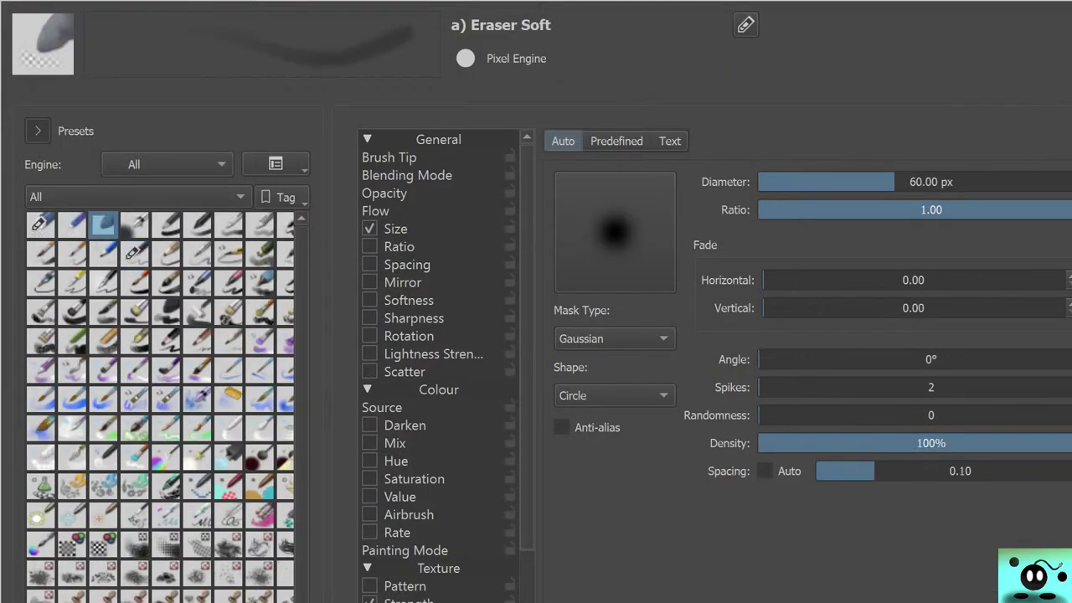
{"action": "left_click", "coordinate": [134, 225]}
{"action": "left_click", "coordinate": [134, 428]}
{"action": "left_click", "coordinate": [103, 457]}
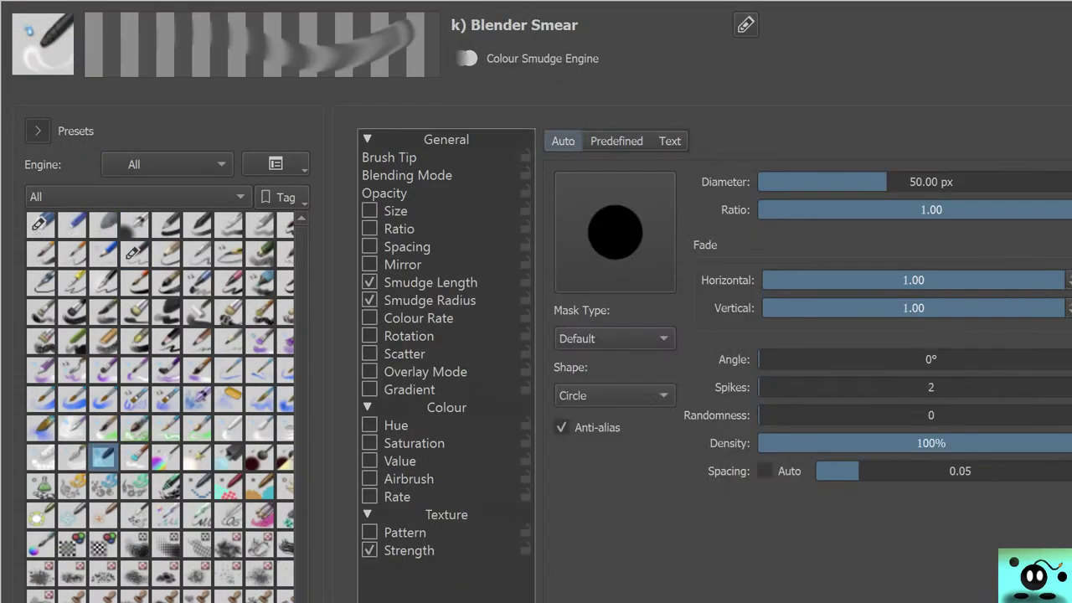
{"action": "left_click", "coordinate": [72, 457]}
{"action": "left_click", "coordinate": [228, 428]}
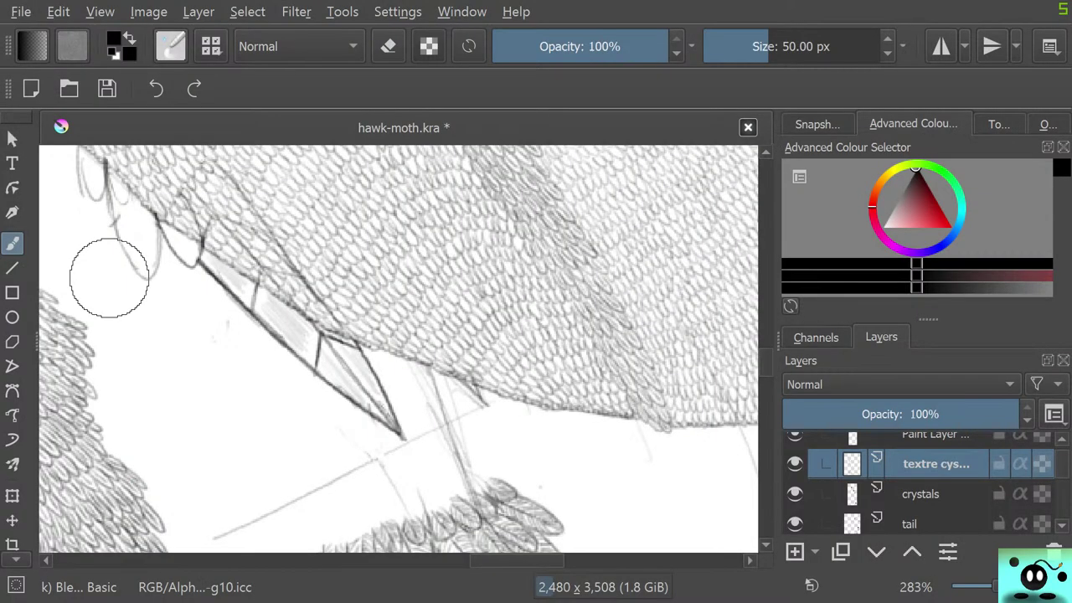
{"action": "left_click", "coordinate": [738, 46]}
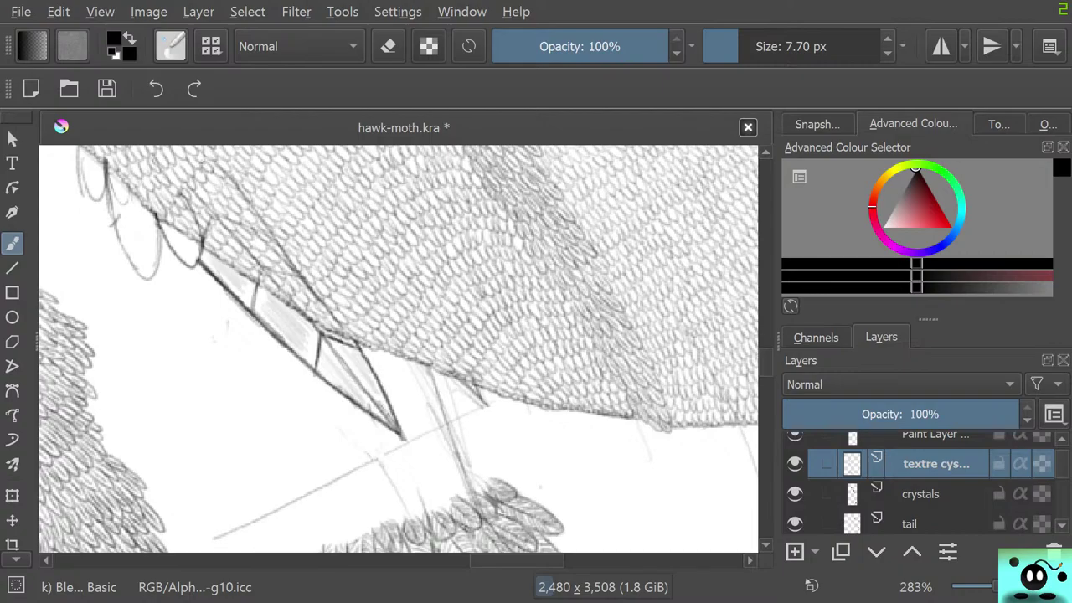
Step: Smooth the shading of the wing-edge crystal, adjusting the blender's opacity to 29%, 44% and finally 59%
{"action": "scroll", "coordinate": [322, 350], "scroll_direction": "down", "scroll_amount": 7}
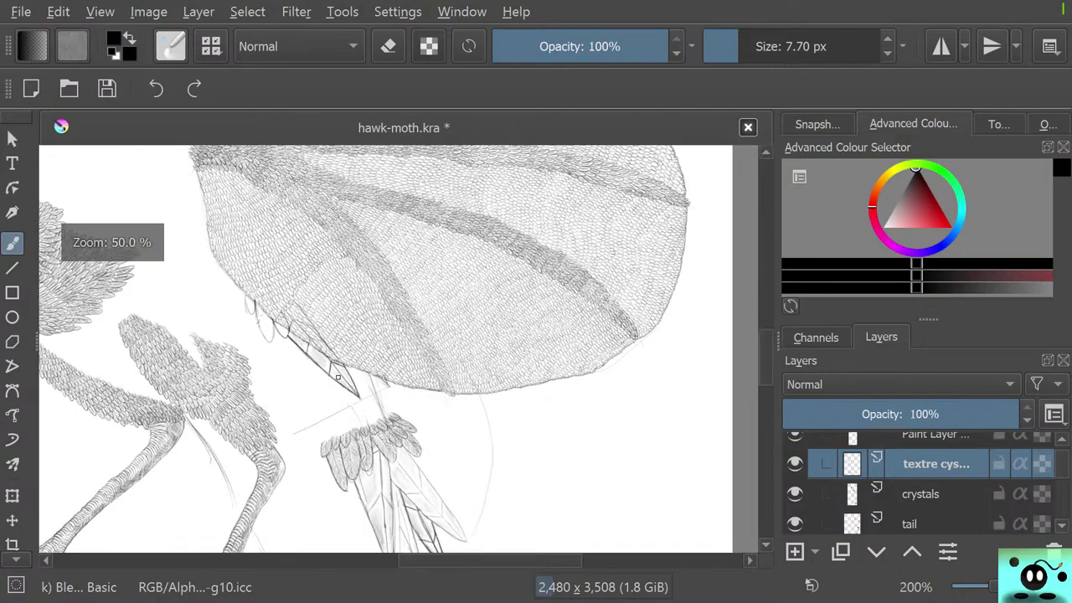
{"action": "scroll", "coordinate": [370, 466], "scroll_direction": "up", "scroll_amount": 5}
{"action": "scroll", "coordinate": [484, 445], "scroll_direction": "down", "scroll_amount": 4}
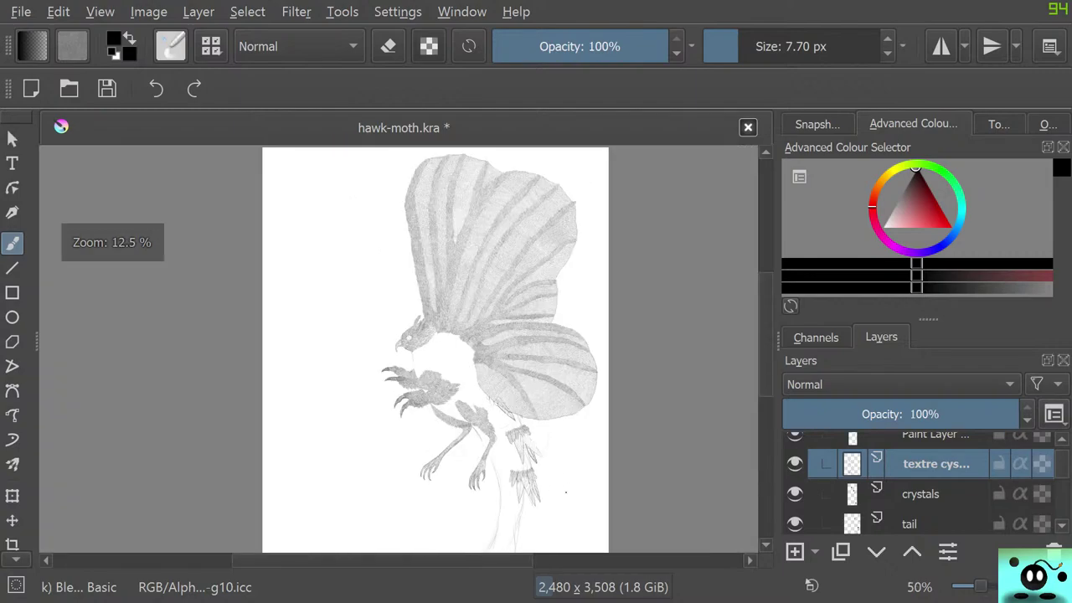
{"action": "scroll", "coordinate": [381, 244], "scroll_direction": "up", "scroll_amount": 7}
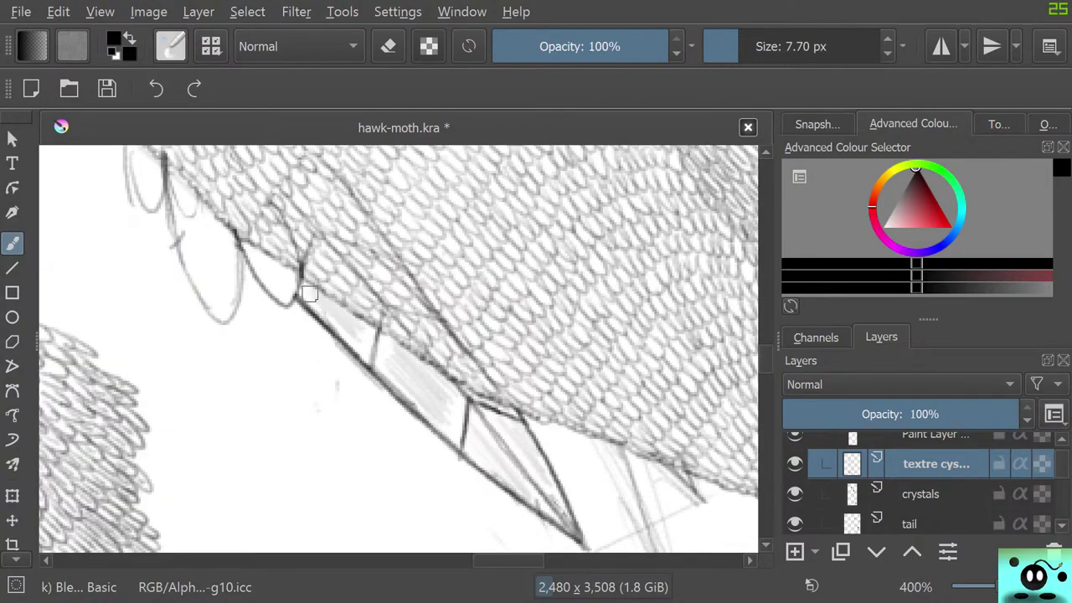
{"action": "left_click_drag", "start_coordinate": [563, 46], "coordinate": [543, 46]}
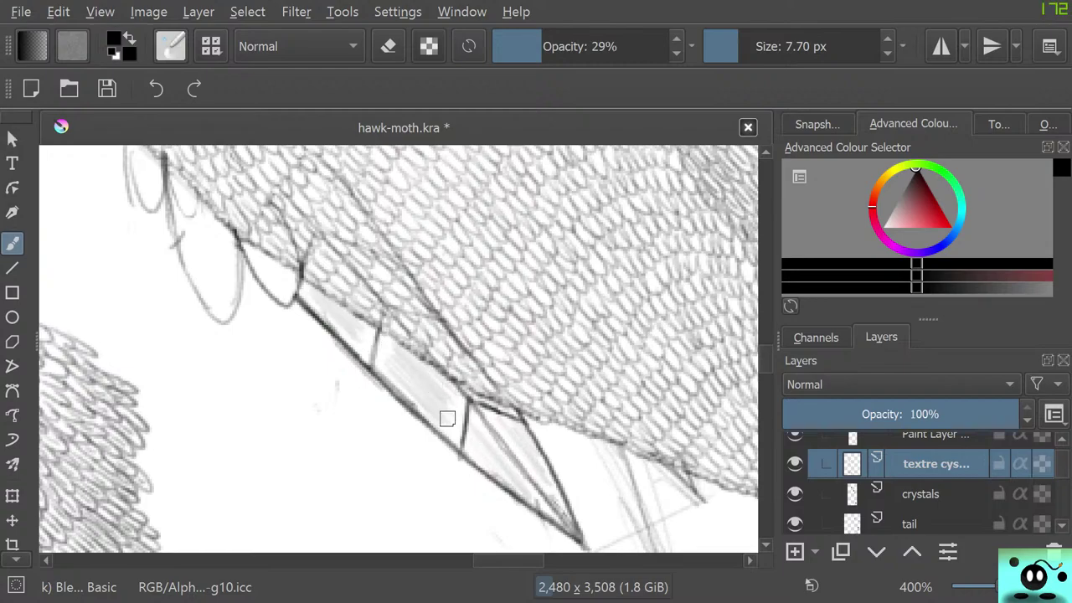
{"action": "left_click", "coordinate": [564, 46]}
{"action": "left_click_drag", "start_coordinate": [564, 46], "coordinate": [571, 46]}
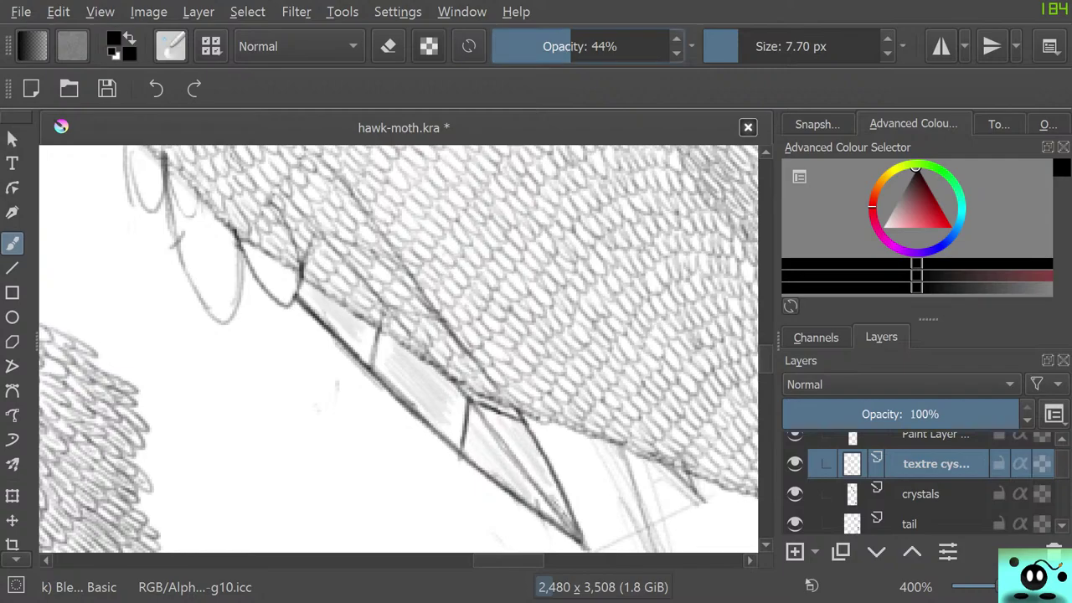
{"action": "left_click", "coordinate": [597, 46]}
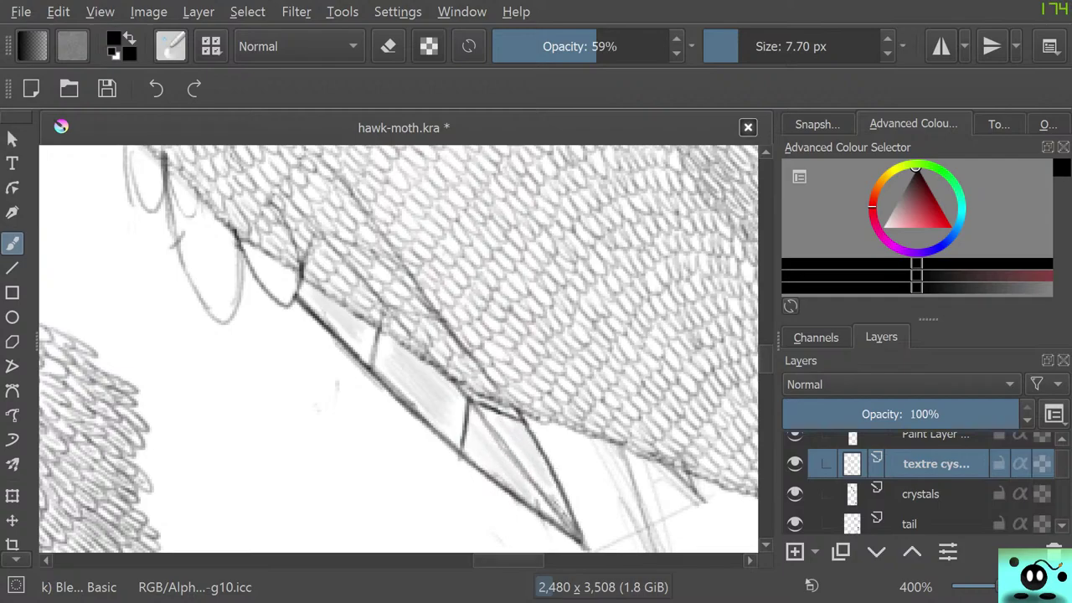
Step: Blend the shading of the crystals beneath the upper tuft, raising the brush opacity to 100%
{"action": "scroll", "coordinate": [398, 349], "scroll_direction": "down", "scroll_amount": 5}
{"action": "scroll", "coordinate": [398, 349], "scroll_direction": "down", "scroll_amount": 2}
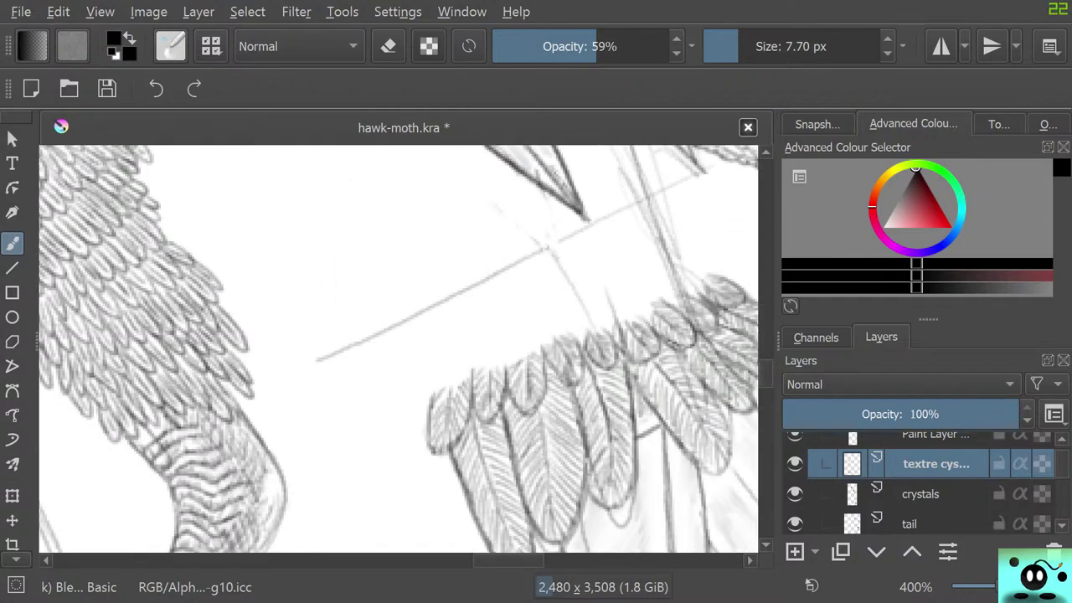
{"action": "left_click_drag", "start_coordinate": [509, 561], "coordinate": [536, 560]}
{"action": "left_click_drag", "start_coordinate": [765, 373], "coordinate": [765, 382]}
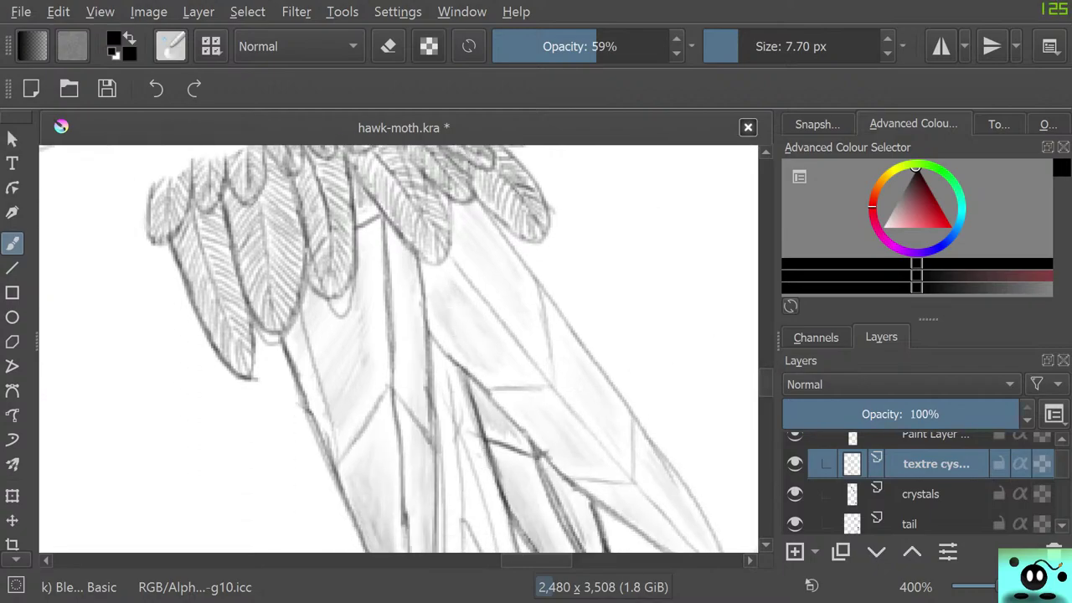
{"action": "scroll", "coordinate": [397, 348], "scroll_direction": "down", "scroll_amount": 4}
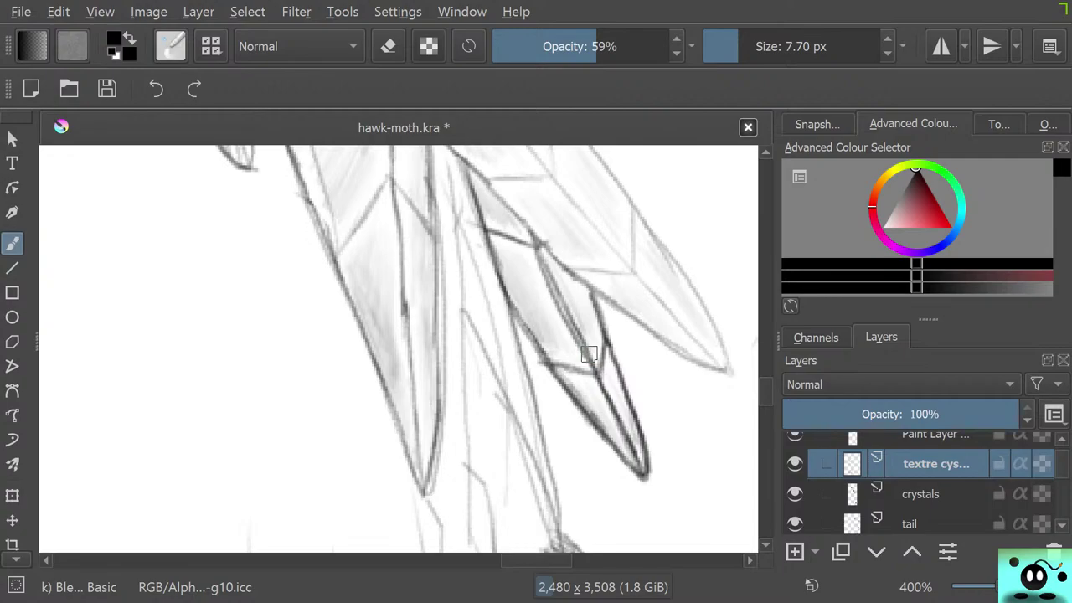
{"action": "key", "text": "o"}
{"action": "key", "text": "o"}
{"action": "key", "text": "o"}
{"action": "key", "text": "o"}
{"action": "key", "text": "o"}
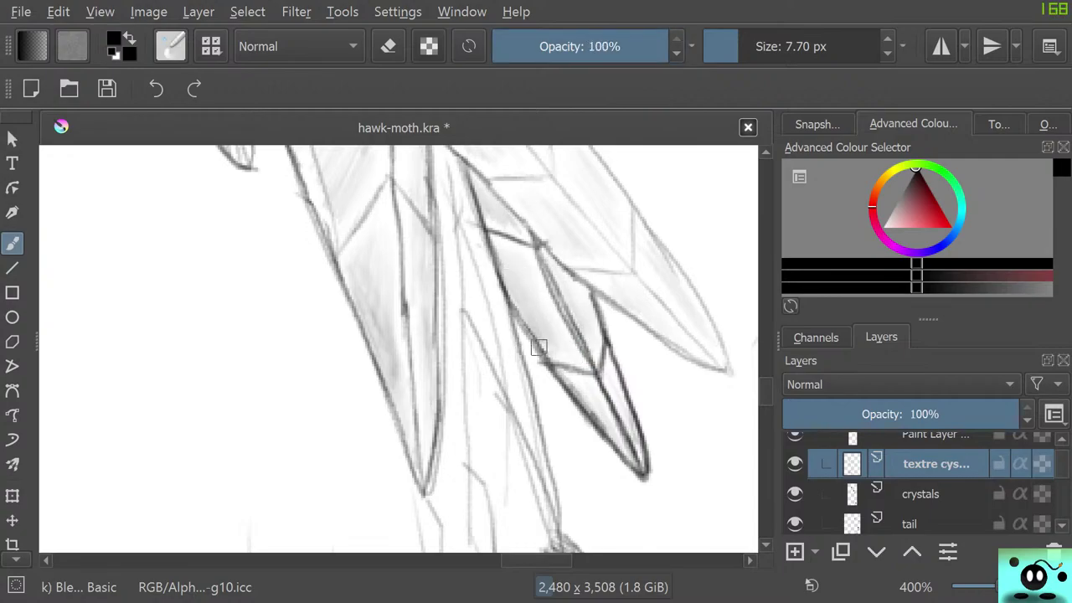
Step: Hide the tail layer and blend the pencil shading inside the crystals beneath the lower tuft
{"action": "left_click_drag", "start_coordinate": [765, 400], "coordinate": [765, 416]}
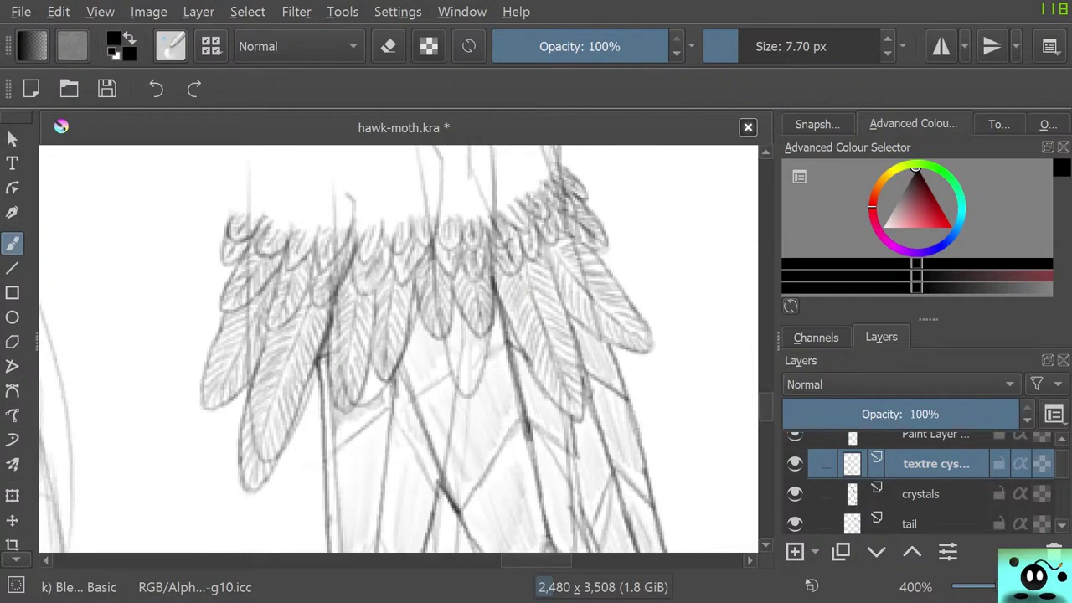
{"action": "scroll", "coordinate": [398, 347], "scroll_direction": "down", "scroll_amount": 5}
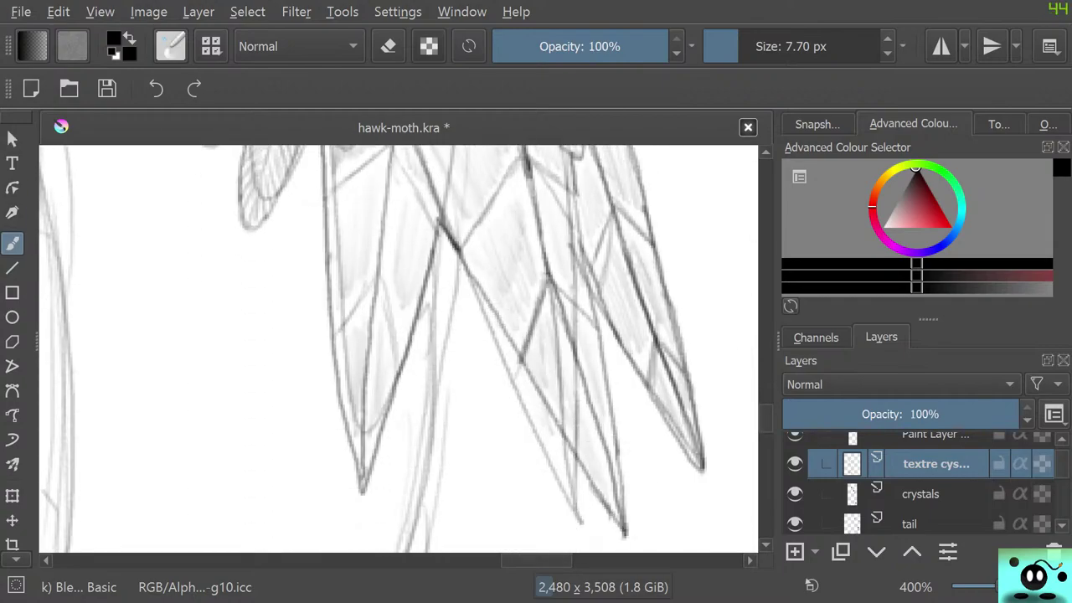
{"action": "left_click", "coordinate": [795, 523]}
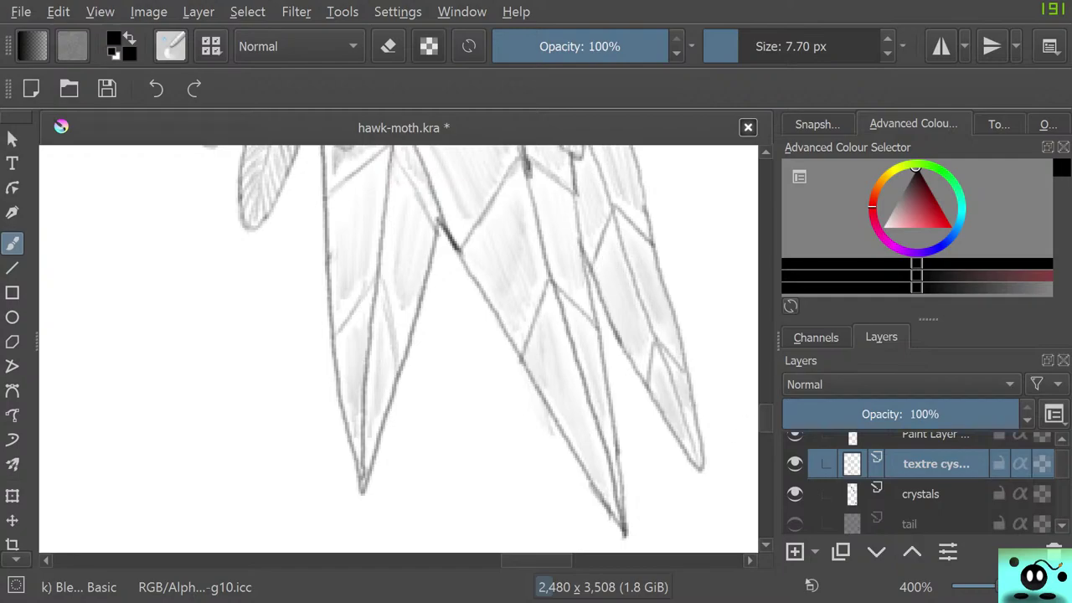
{"action": "scroll", "coordinate": [608, 313], "scroll_direction": "up", "scroll_amount": 3}
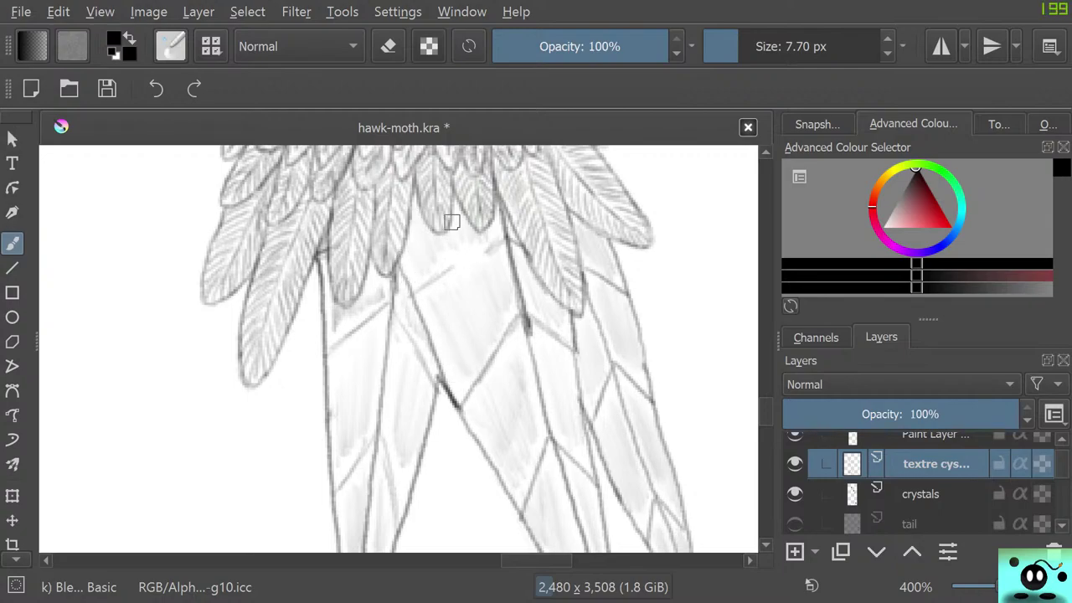
Step: Draw the missing facet line across the middle crystal beneath the lower tuft on the crystals layer, using the Pencil-2 preset
{"action": "left_click", "coordinate": [925, 494]}
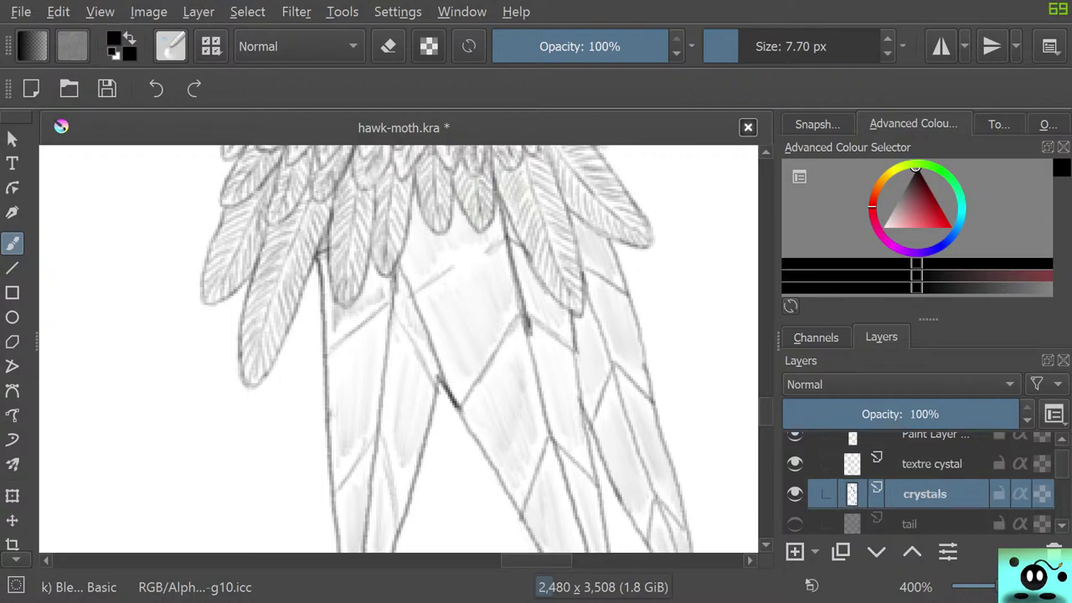
{"action": "key", "text": "F5"}
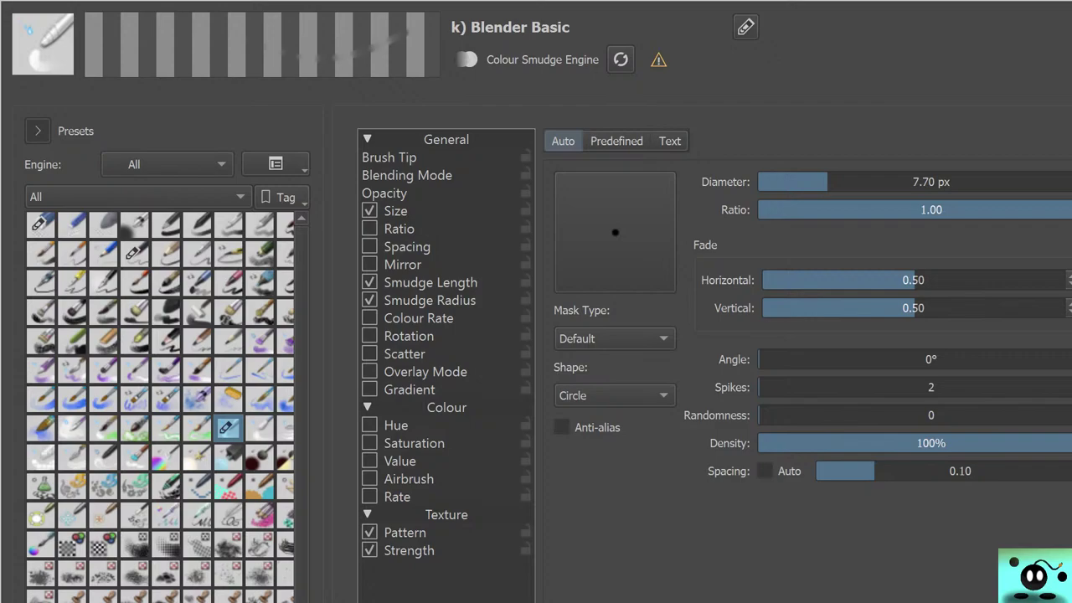
{"action": "left_click", "coordinate": [103, 253]}
{"action": "left_click", "coordinate": [134, 253]}
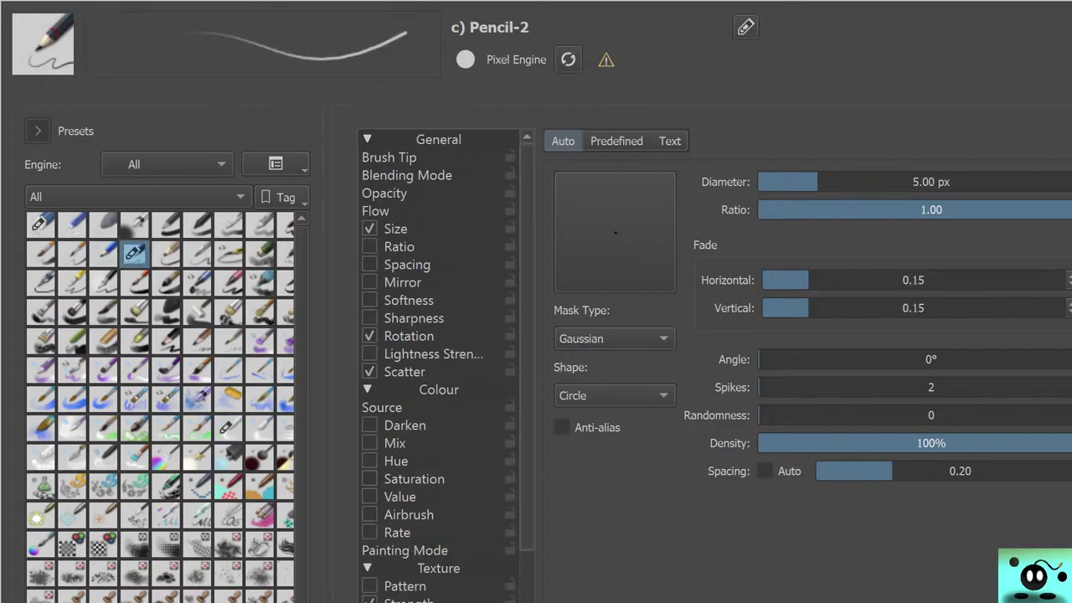
{"action": "mouse_move", "coordinate": [74, 341]}
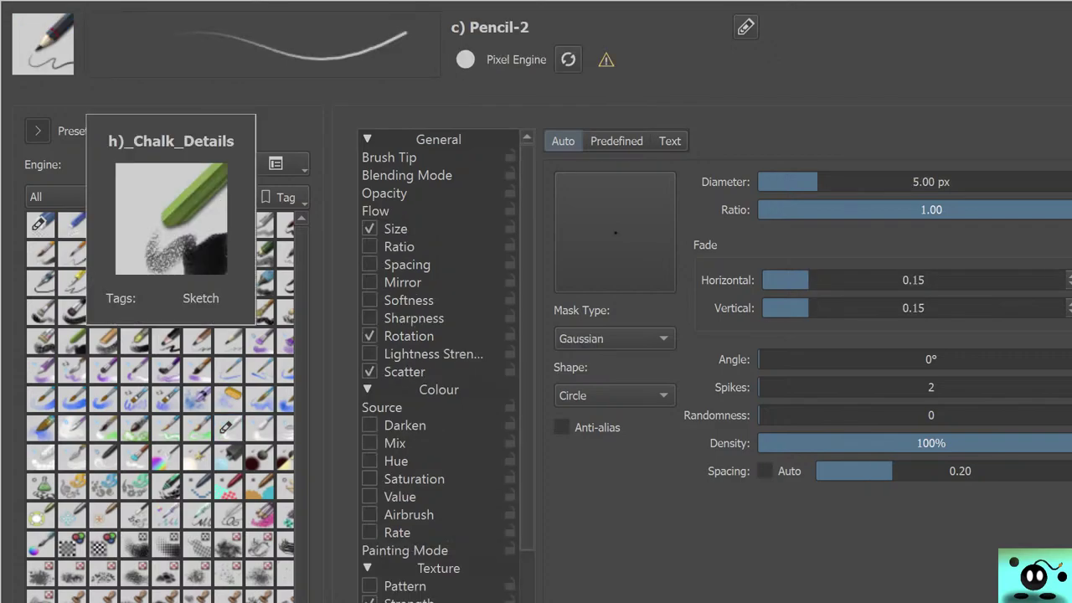
{"action": "key", "text": "F5"}
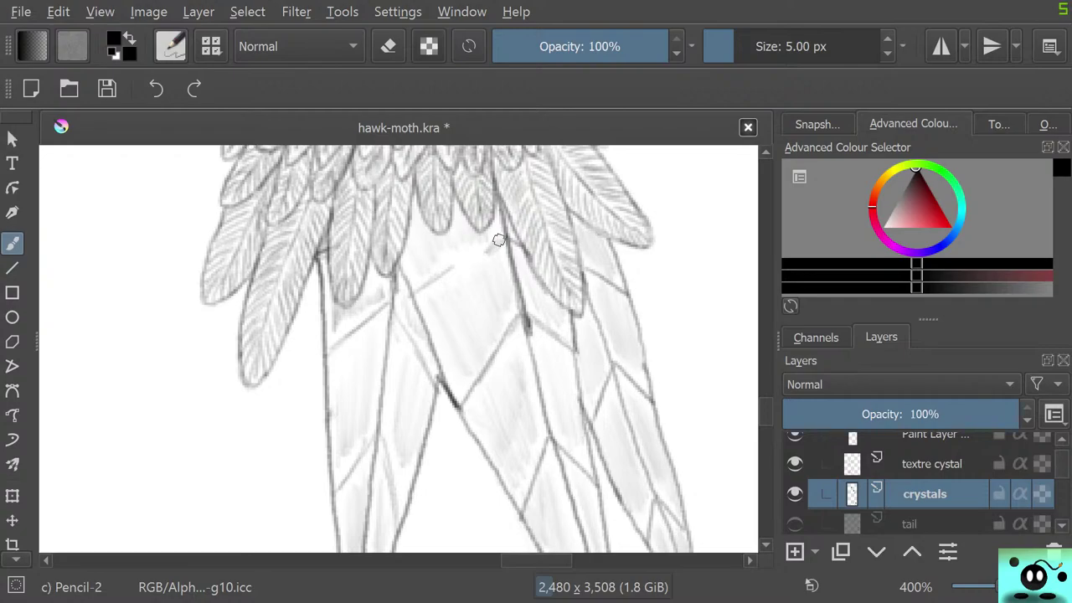
{"action": "left_click_drag", "start_coordinate": [499, 241], "coordinate": [400, 289]}
Step: Show the tail sketch layer and make the topmost paint layer in the tail group active at the lower wing's edge
{"action": "mouse_move", "coordinate": [765, 411]}
{"action": "left_mouse_down"}
{"action": "mouse_move", "coordinate": [765, 383]}
{"action": "mouse_move", "coordinate": [766, 402]}
{"action": "left_mouse_up"}
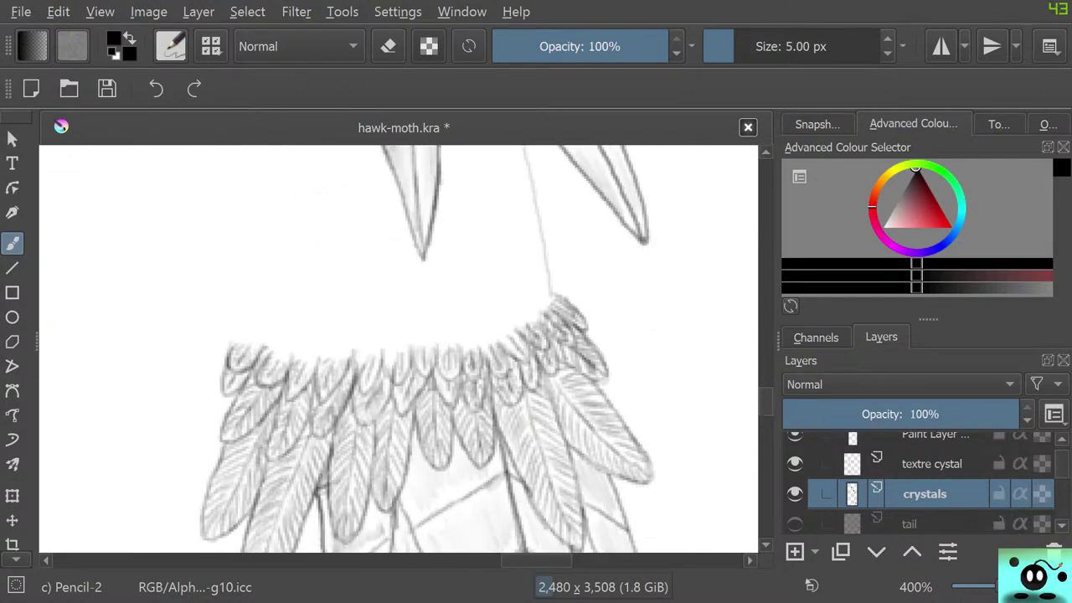
{"action": "scroll", "coordinate": [398, 349], "scroll_direction": "up", "scroll_amount": 8}
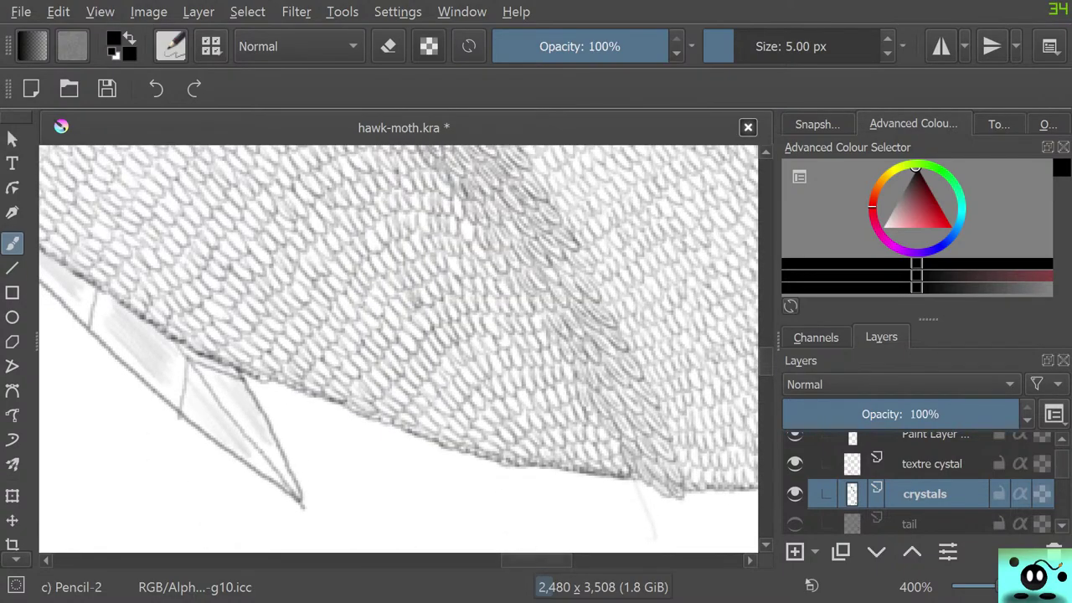
{"action": "scroll", "coordinate": [399, 349], "scroll_direction": "left", "scroll_amount": 8}
{"action": "left_click", "coordinate": [795, 524]}
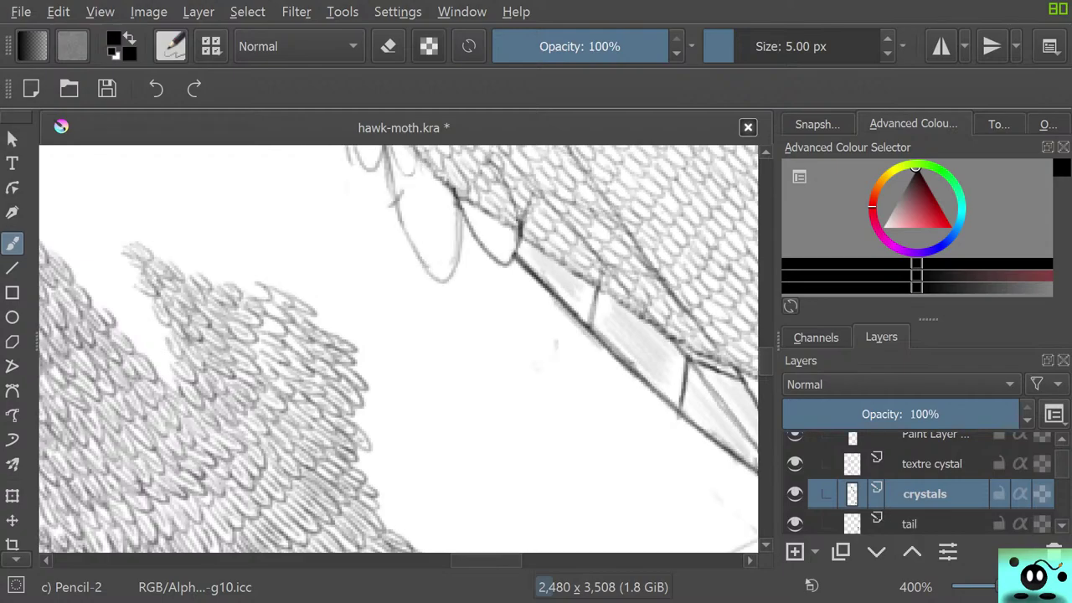
{"action": "scroll", "coordinate": [399, 349], "scroll_direction": "up", "scroll_amount": 4}
{"action": "left_click", "coordinate": [932, 463]}
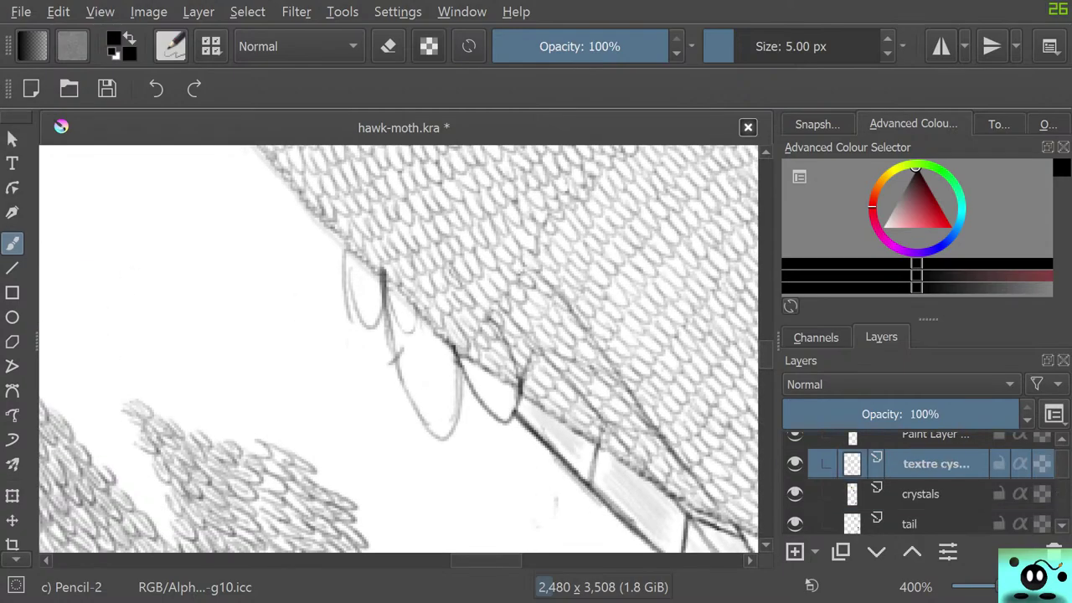
{"action": "scroll", "coordinate": [921, 482], "scroll_direction": "up", "scroll_amount": 2}
{"action": "left_click", "coordinate": [935, 476]}
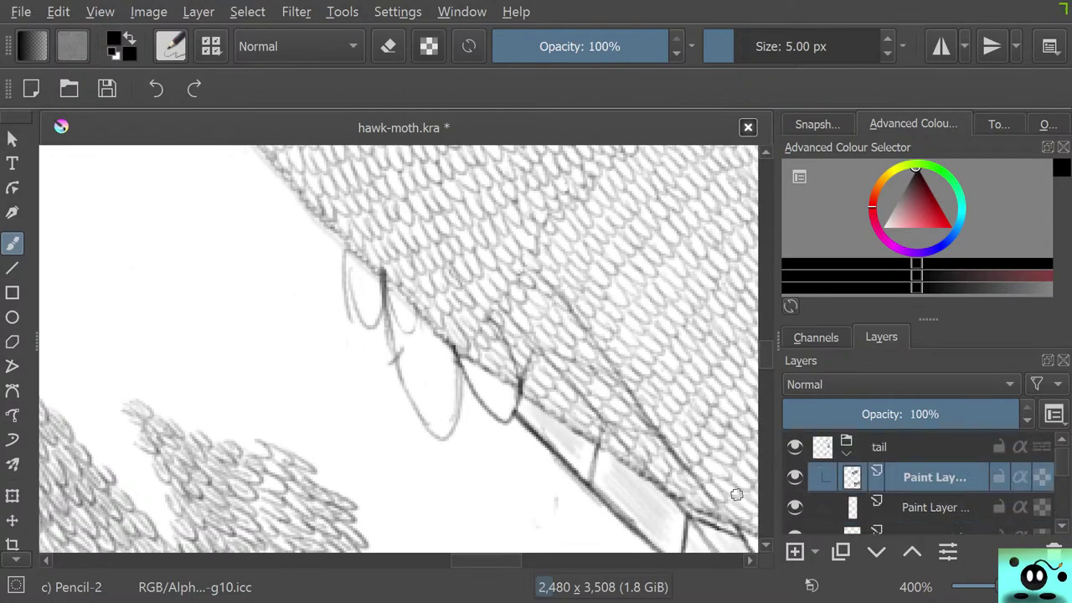
Step: Toggle the active paint layer's visibility to check which feathers around the tail tufts belong to it
{"action": "left_click", "coordinate": [795, 477]}
{"action": "left_click_drag", "start_coordinate": [540, 509], "coordinate": [578, 151]}
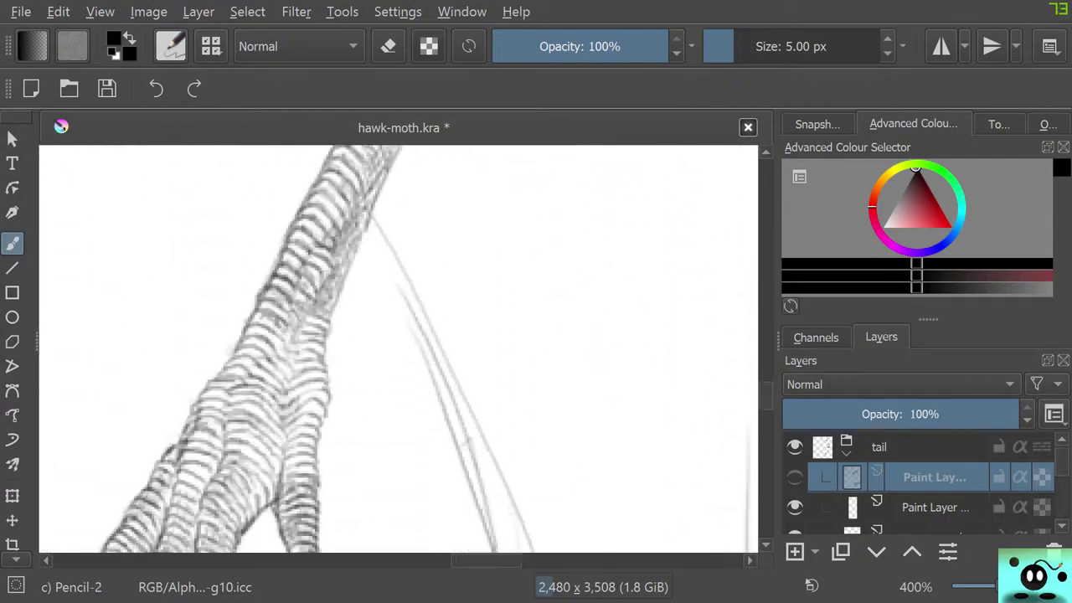
{"action": "left_click_drag", "start_coordinate": [172, 448], "coordinate": [153, 538]}
{"action": "left_click_drag", "start_coordinate": [468, 529], "coordinate": [47, 491]}
{"action": "scroll", "coordinate": [567, 501], "scroll_direction": "down", "scroll_amount": 3}
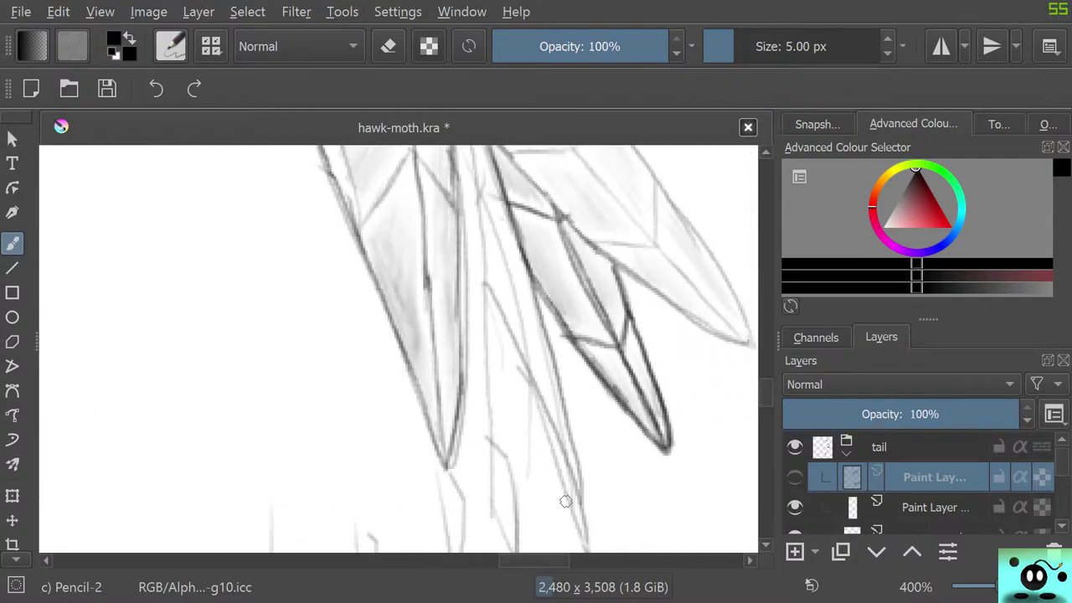
{"action": "scroll", "coordinate": [568, 501], "scroll_direction": "down", "scroll_amount": 5}
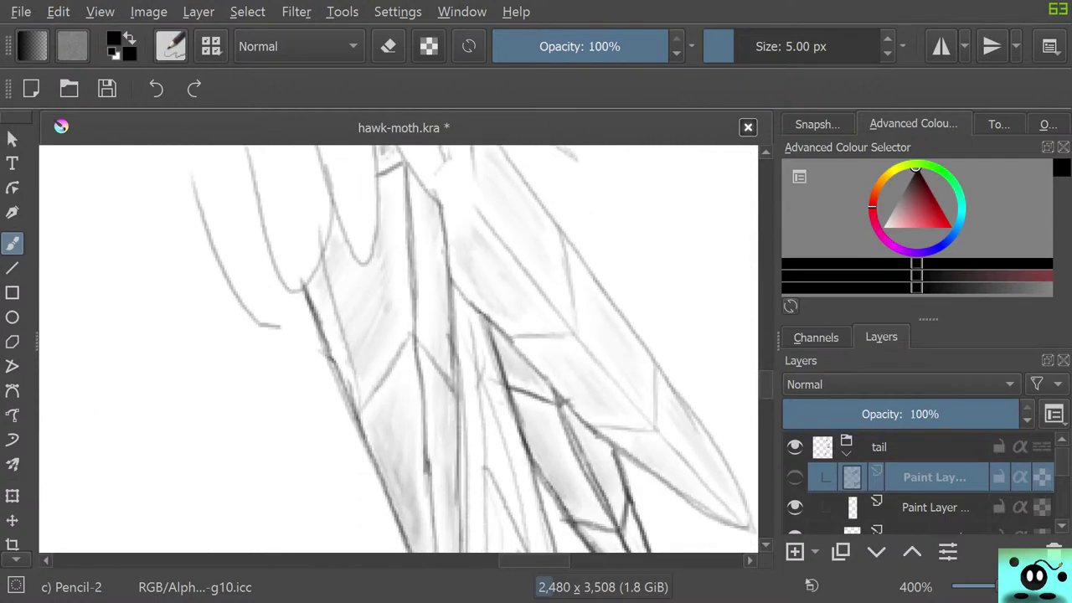
{"action": "left_click", "coordinate": [795, 477]}
{"action": "left_click", "coordinate": [794, 476]}
{"action": "left_click", "coordinate": [795, 477]}
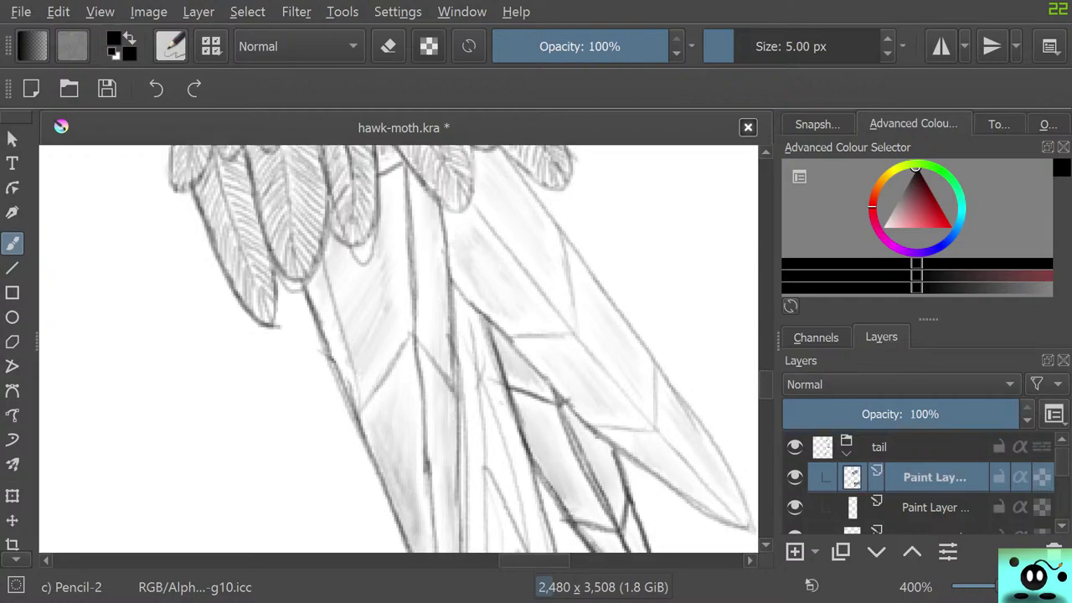
{"action": "left_click", "coordinate": [795, 477]}
{"action": "left_click", "coordinate": [795, 477]}
Step: Trace the outlines of the small feathers hanging from the lower wing's edge in dark pencil, following the sketch
{"action": "left_click_drag", "start_coordinate": [766, 384], "coordinate": [765, 363]}
{"action": "left_click_drag", "start_coordinate": [534, 561], "coordinate": [486, 561]}
{"action": "left_click_drag", "start_coordinate": [766, 364], "coordinate": [765, 356]}
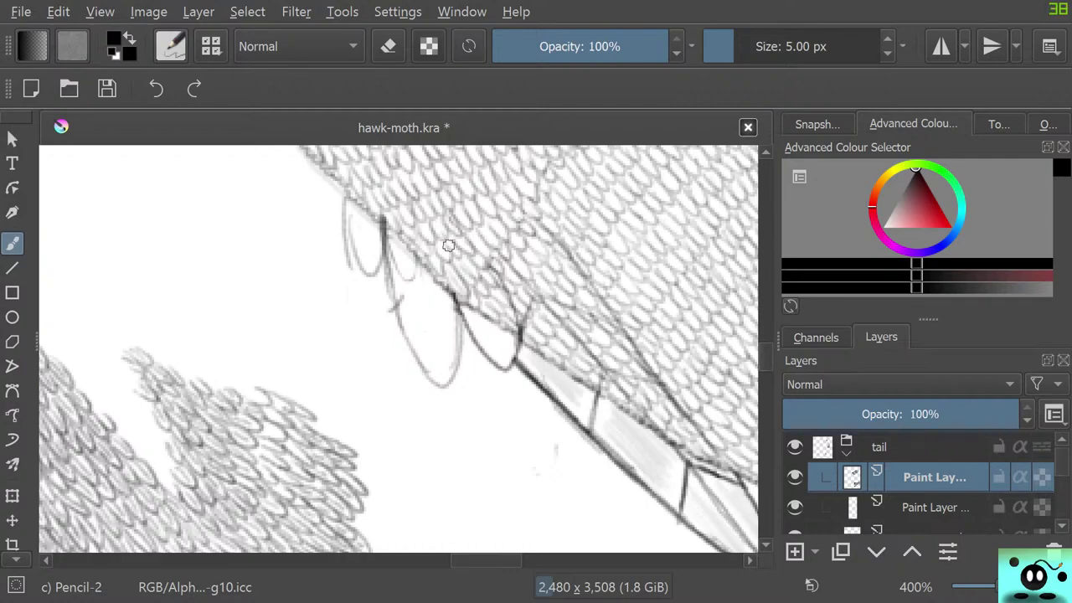
{"action": "mouse_move", "coordinate": [457, 300]}
{"action": "left_mouse_down"}
{"action": "mouse_move", "coordinate": [493, 362]}
{"action": "mouse_move", "coordinate": [513, 369]}
{"action": "mouse_move", "coordinate": [519, 331]}
{"action": "left_mouse_up"}
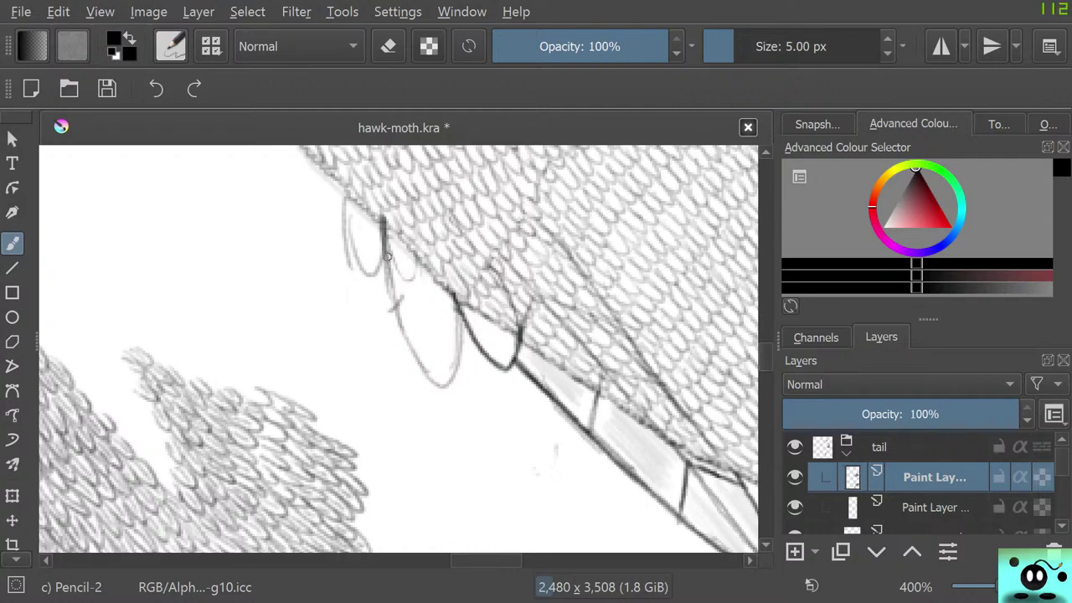
{"action": "mouse_move", "coordinate": [389, 264]}
{"action": "left_mouse_down"}
{"action": "mouse_move", "coordinate": [408, 335]}
{"action": "mouse_move", "coordinate": [436, 380]}
{"action": "mouse_move", "coordinate": [458, 351]}
{"action": "mouse_move", "coordinate": [453, 295]}
{"action": "left_mouse_up"}
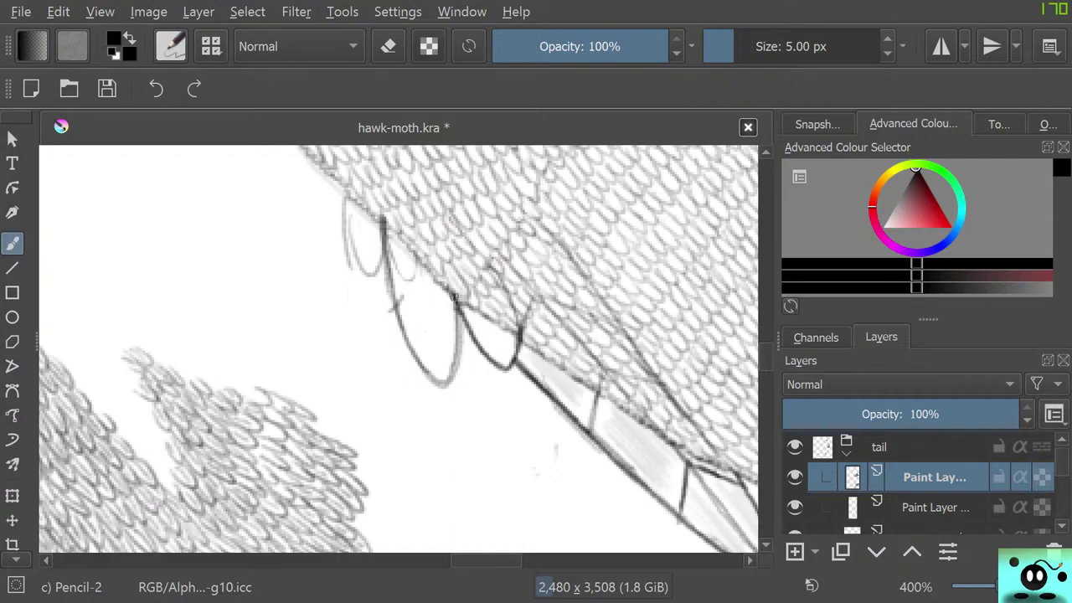
{"action": "mouse_move", "coordinate": [390, 238]}
{"action": "left_mouse_down"}
{"action": "mouse_move", "coordinate": [398, 267]}
{"action": "mouse_move", "coordinate": [415, 266]}
{"action": "left_mouse_up"}
{"action": "mouse_move", "coordinate": [344, 227]}
{"action": "left_mouse_down"}
{"action": "mouse_move", "coordinate": [367, 270]}
{"action": "mouse_move", "coordinate": [384, 225]}
{"action": "mouse_move", "coordinate": [346, 251]}
{"action": "mouse_move", "coordinate": [364, 218]}
{"action": "mouse_move", "coordinate": [356, 257]}
{"action": "left_mouse_up"}
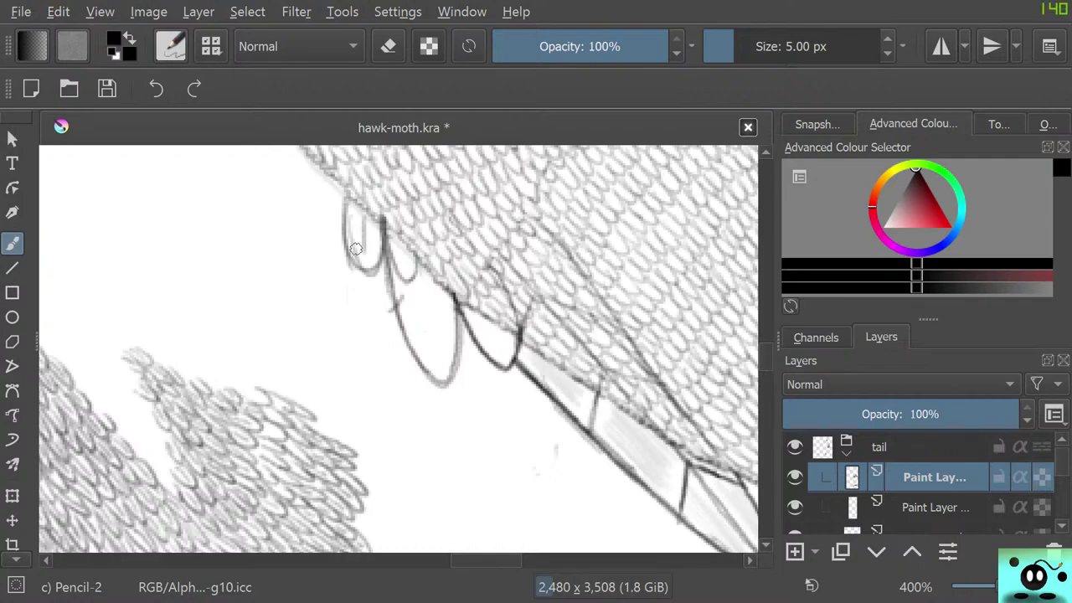
Step: Draw the central shafts and fine slanted barbs inside the feathers at the lower wing's edge
{"action": "mouse_move", "coordinate": [357, 208]}
{"action": "left_mouse_down"}
{"action": "mouse_move", "coordinate": [347, 231]}
{"action": "mouse_move", "coordinate": [362, 259]}
{"action": "mouse_move", "coordinate": [374, 225]}
{"action": "mouse_move", "coordinate": [366, 270]}
{"action": "mouse_move", "coordinate": [401, 267]}
{"action": "mouse_move", "coordinate": [397, 240]}
{"action": "mouse_move", "coordinate": [399, 274]}
{"action": "mouse_move", "coordinate": [421, 268]}
{"action": "mouse_move", "coordinate": [438, 363]}
{"action": "left_mouse_up"}
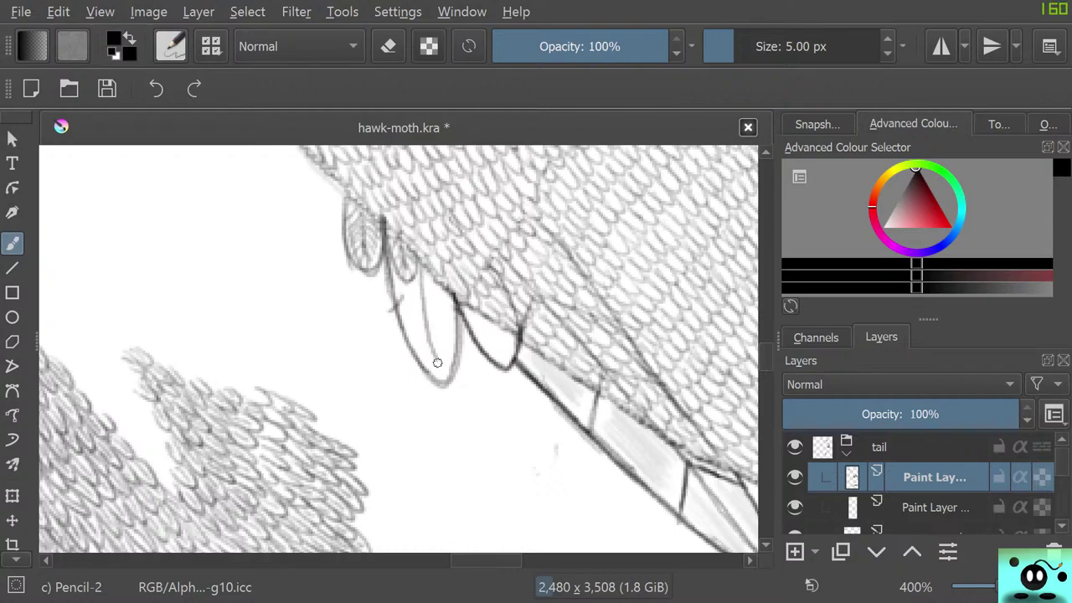
{"action": "mouse_move", "coordinate": [419, 280]}
{"action": "left_mouse_down"}
{"action": "mouse_move", "coordinate": [398, 304]}
{"action": "mouse_move", "coordinate": [419, 294]}
{"action": "mouse_move", "coordinate": [419, 356]}
{"action": "mouse_move", "coordinate": [429, 365]}
{"action": "mouse_move", "coordinate": [436, 346]}
{"action": "mouse_move", "coordinate": [452, 346]}
{"action": "mouse_move", "coordinate": [433, 282]}
{"action": "mouse_move", "coordinate": [413, 270]}
{"action": "mouse_move", "coordinate": [449, 326]}
{"action": "mouse_move", "coordinate": [435, 319]}
{"action": "mouse_move", "coordinate": [443, 373]}
{"action": "left_mouse_up"}
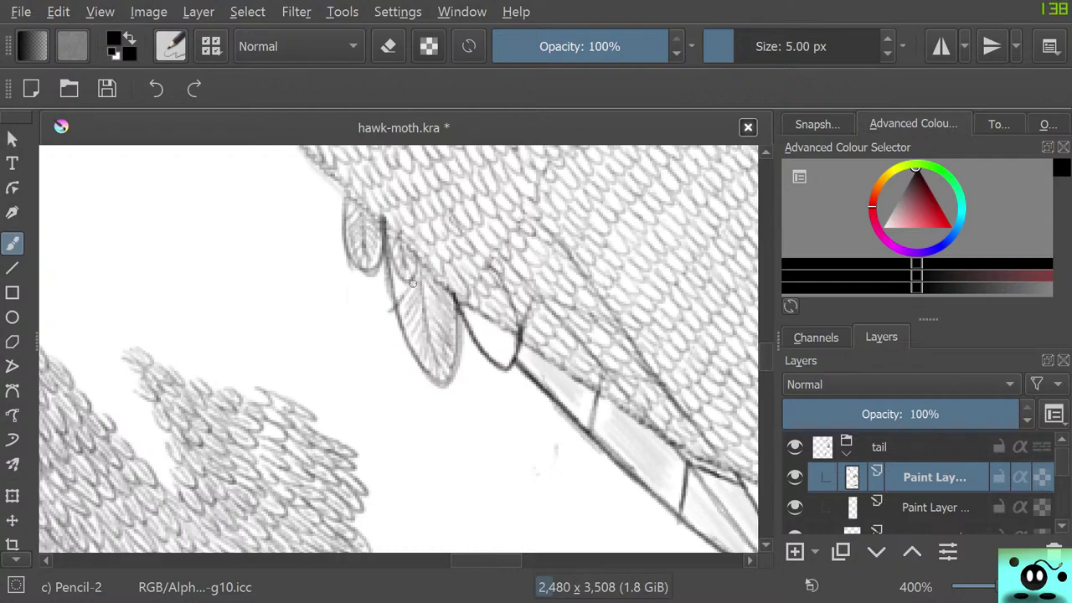
{"action": "left_click_drag", "start_coordinate": [484, 315], "coordinate": [501, 356]}
{"action": "mouse_move", "coordinate": [471, 314]}
{"action": "left_mouse_down"}
{"action": "mouse_move", "coordinate": [498, 359]}
{"action": "mouse_move", "coordinate": [510, 333]}
{"action": "left_mouse_up"}
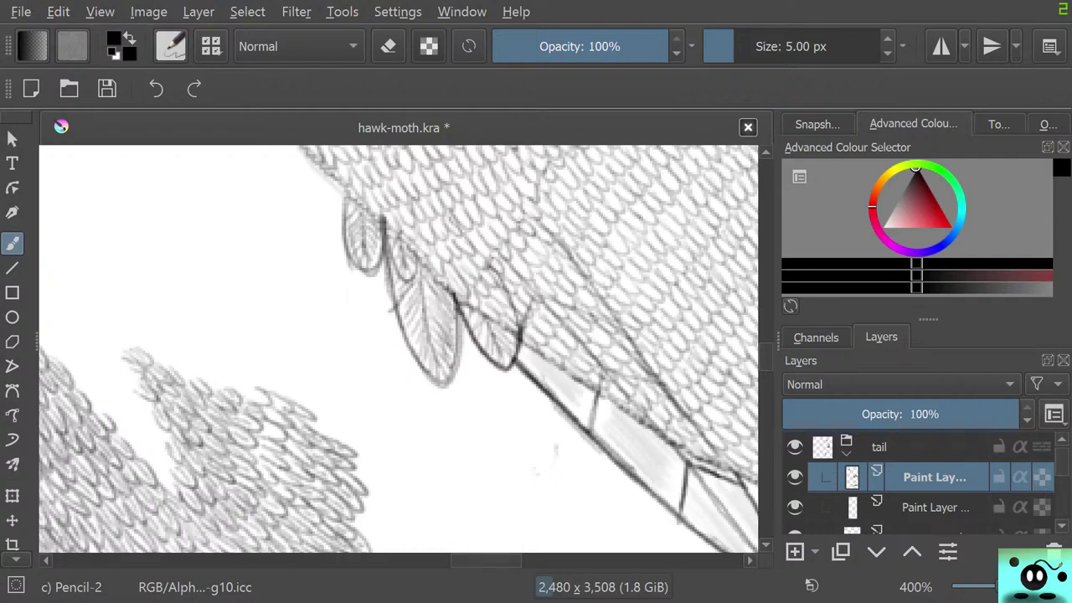
Step: Hide the tail sketch layer and reinforce the outlines of the wing-edge feathers where they are faint
{"action": "left_click_drag", "start_coordinate": [486, 561], "coordinate": [503, 560]}
{"action": "scroll", "coordinate": [918, 483], "scroll_direction": "down", "scroll_amount": 3}
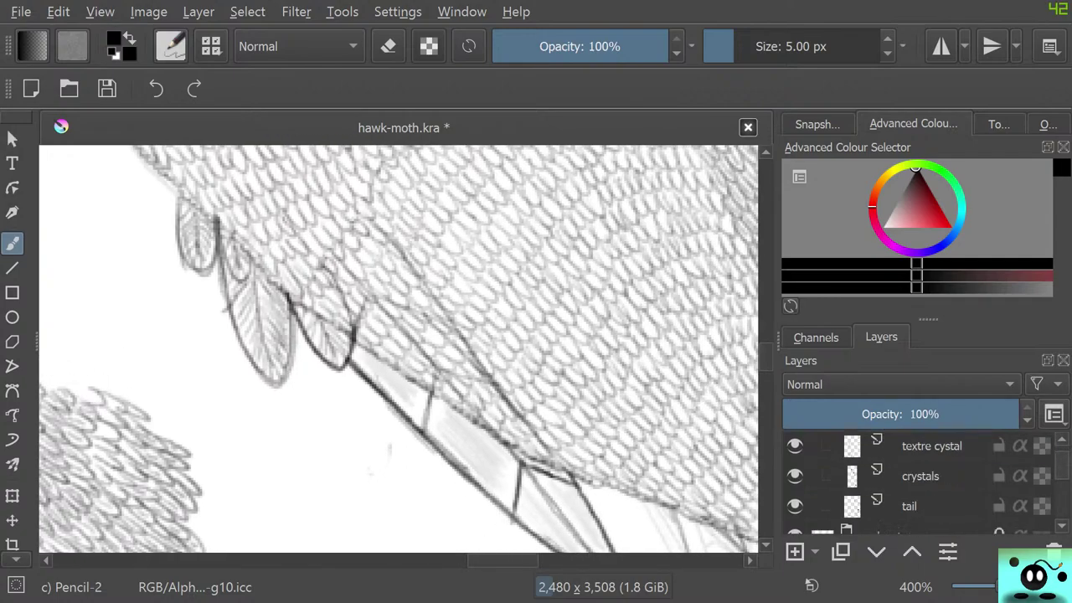
{"action": "left_click", "coordinate": [795, 475]}
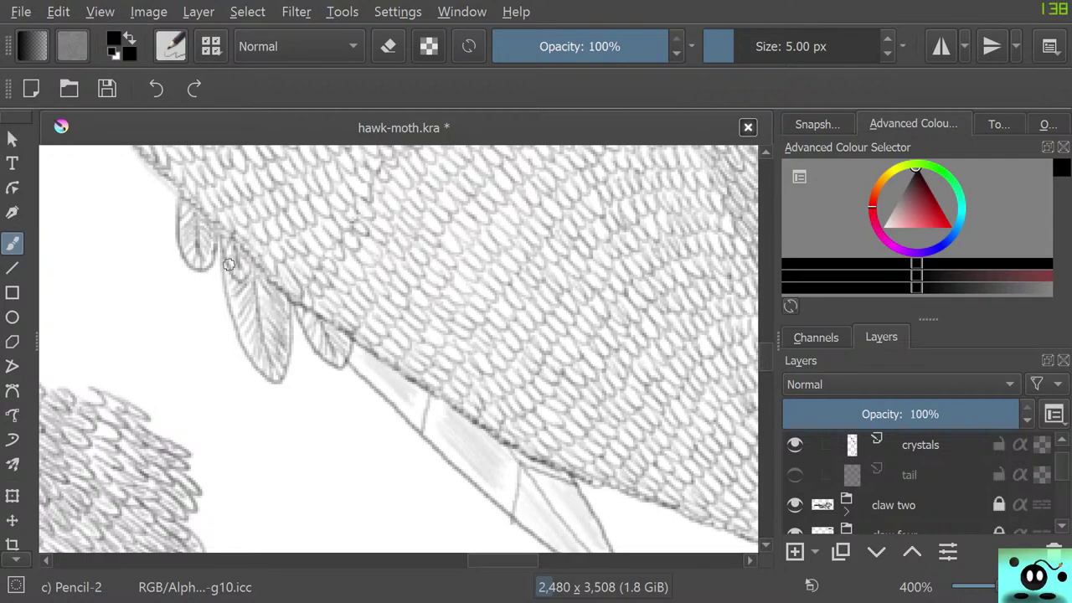
{"action": "mouse_move", "coordinate": [222, 268]}
{"action": "left_mouse_down"}
{"action": "mouse_move", "coordinate": [239, 335]}
{"action": "mouse_move", "coordinate": [269, 382]}
{"action": "mouse_move", "coordinate": [282, 366]}
{"action": "mouse_move", "coordinate": [284, 289]}
{"action": "mouse_move", "coordinate": [318, 351]}
{"action": "mouse_move", "coordinate": [346, 339]}
{"action": "left_mouse_up"}
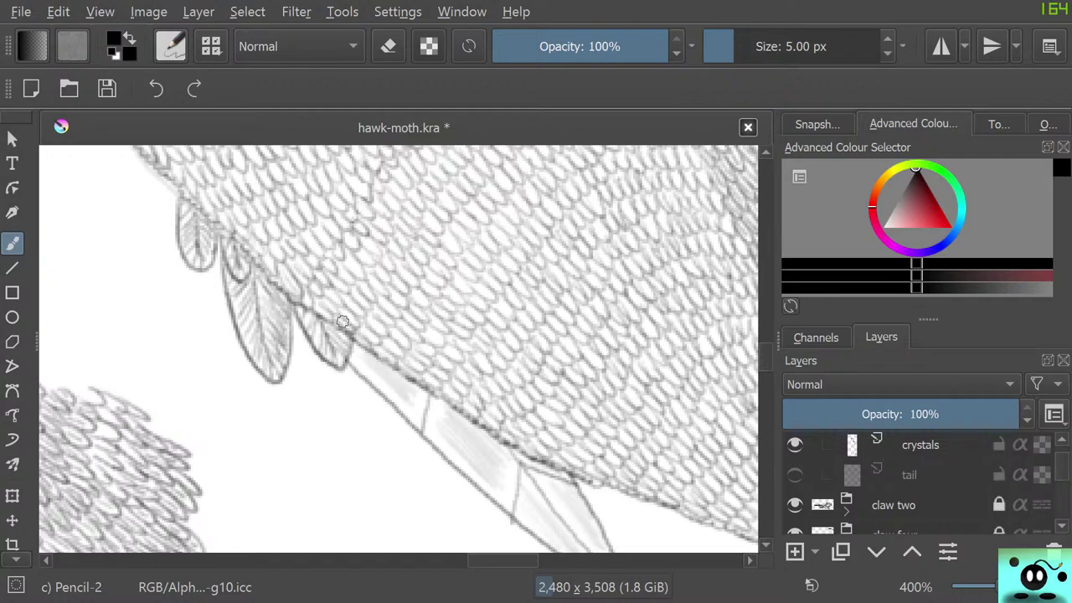
Step: Review the whole creature and both tail tufts for crystals and feathers that still need line work
{"action": "left_click_drag", "start_coordinate": [766, 357], "coordinate": [766, 386]}
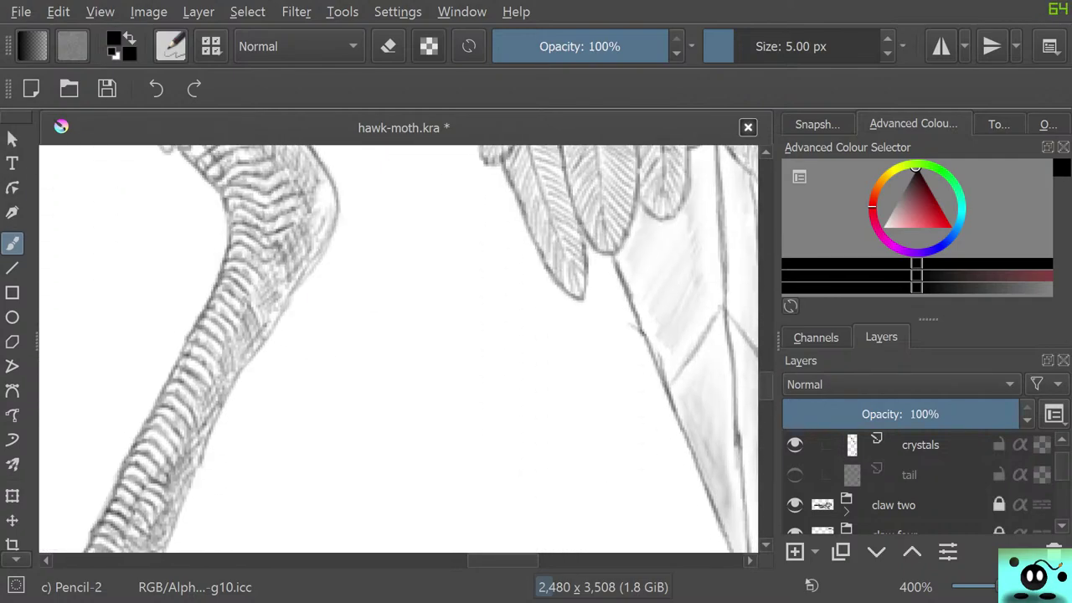
{"action": "scroll", "coordinate": [400, 348], "scroll_direction": "up", "scroll_amount": 4}
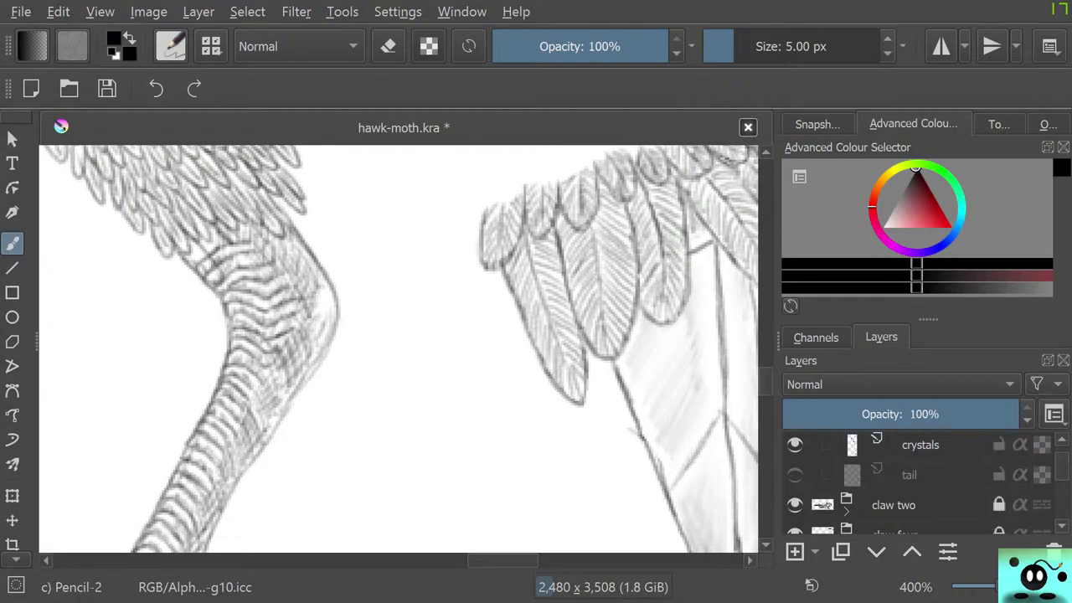
{"action": "scroll", "coordinate": [505, 408], "scroll_direction": "down", "scroll_amount": 8}
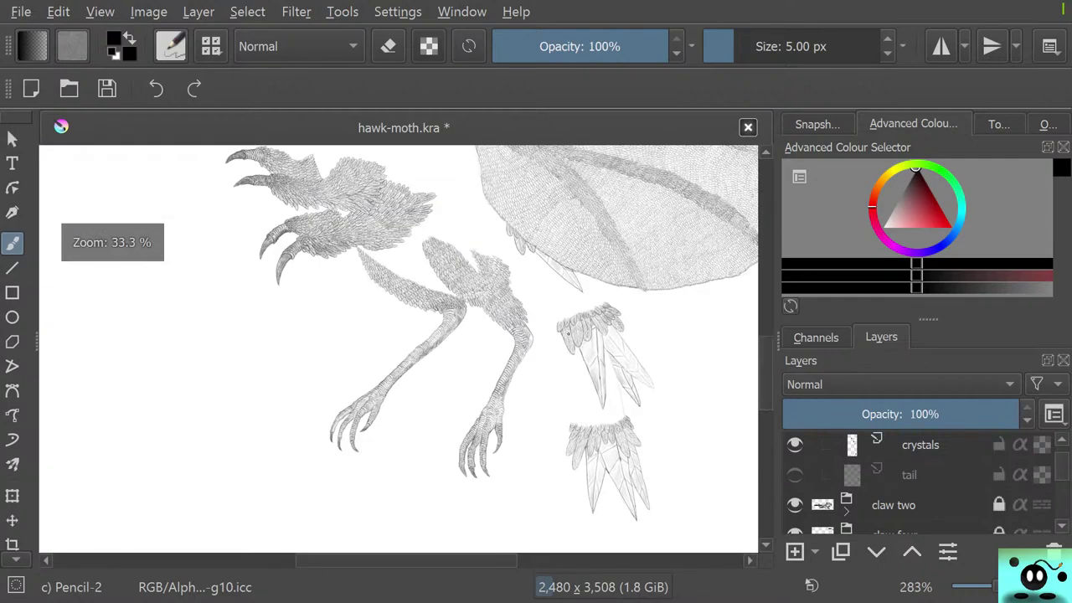
{"action": "scroll", "coordinate": [586, 441], "scroll_direction": "up", "scroll_amount": 5}
{"action": "scroll", "coordinate": [586, 442], "scroll_direction": "down", "scroll_amount": 4}
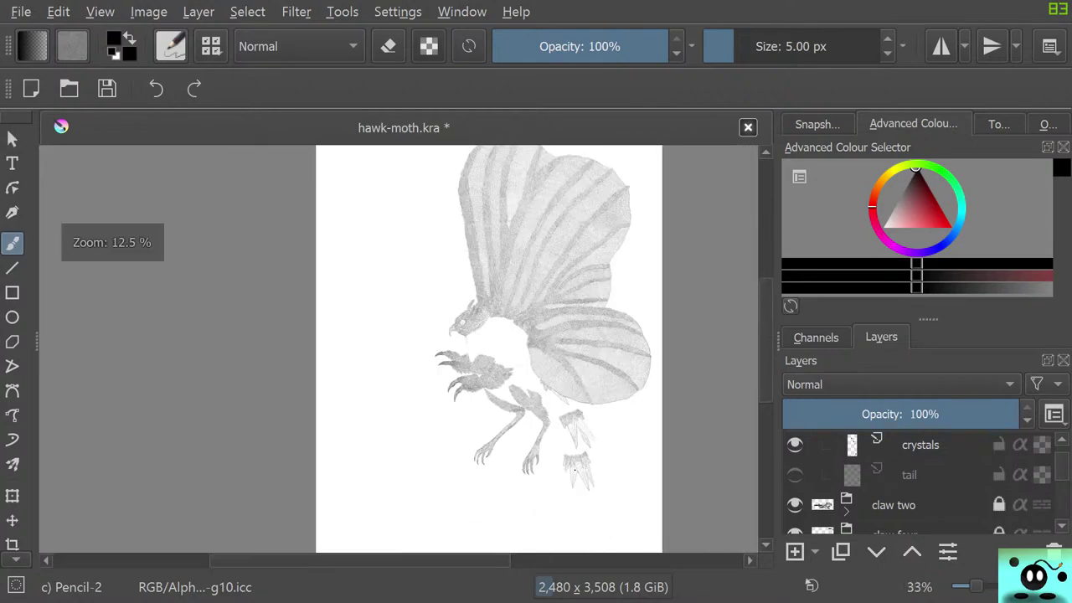
{"action": "scroll", "coordinate": [582, 419], "scroll_direction": "up", "scroll_amount": 3}
{"action": "scroll", "coordinate": [580, 402], "scroll_direction": "down", "scroll_amount": 1}
{"action": "scroll", "coordinate": [578, 389], "scroll_direction": "up", "scroll_amount": 1}
{"action": "scroll", "coordinate": [578, 389], "scroll_direction": "up", "scroll_amount": 3}
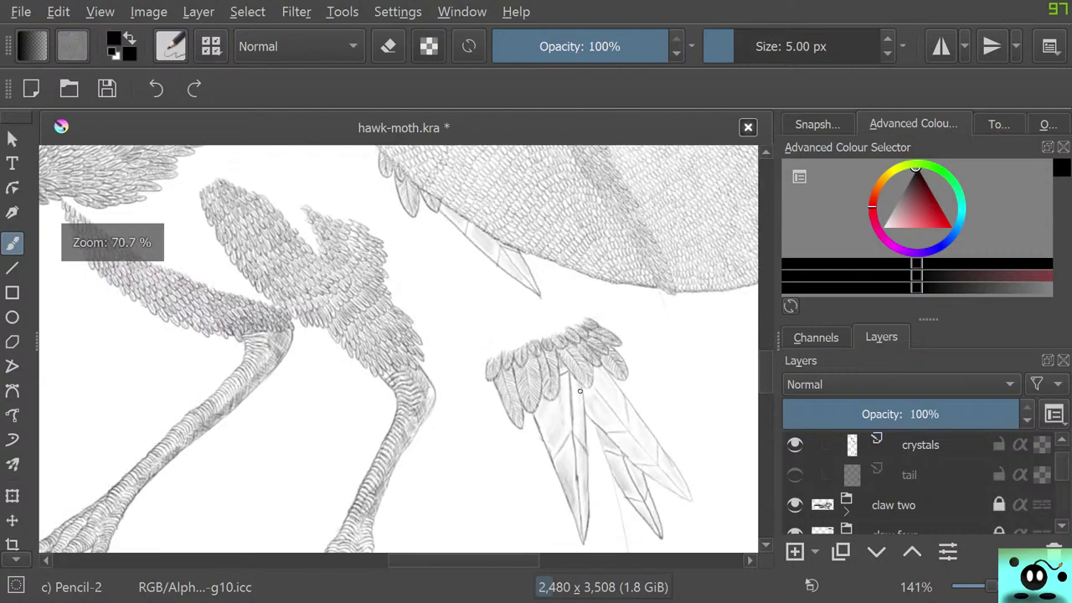
{"action": "scroll", "coordinate": [587, 394], "scroll_direction": "down", "scroll_amount": 2}
{"action": "scroll", "coordinate": [645, 423], "scroll_direction": "up", "scroll_amount": 3}
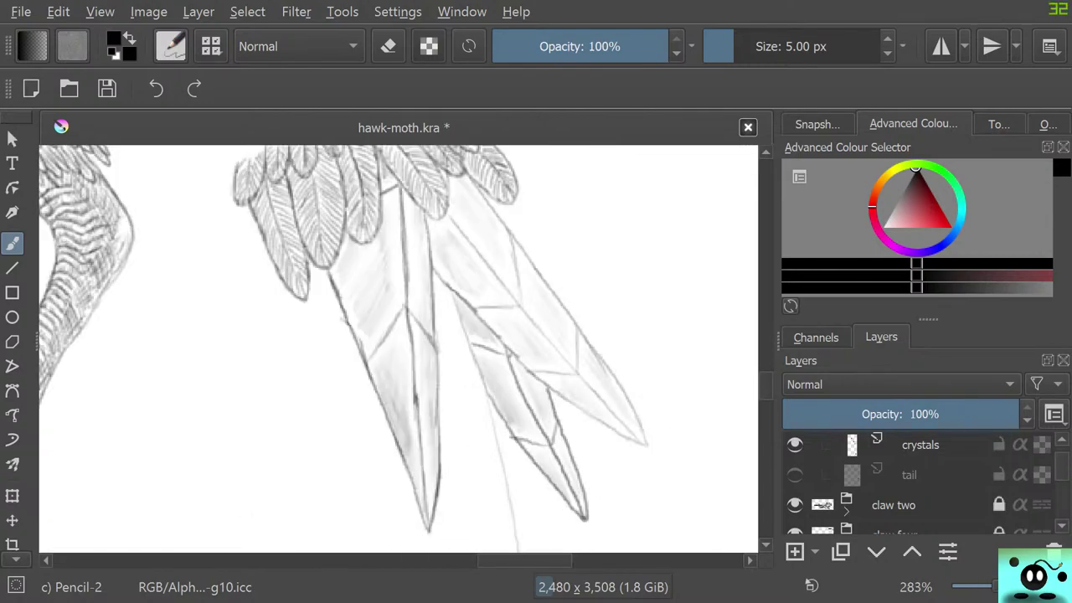
Step: Darken the outer edge and tip of the rightmost crystal beneath the upper tuft on the crystals layer
{"action": "left_click", "coordinate": [920, 445]}
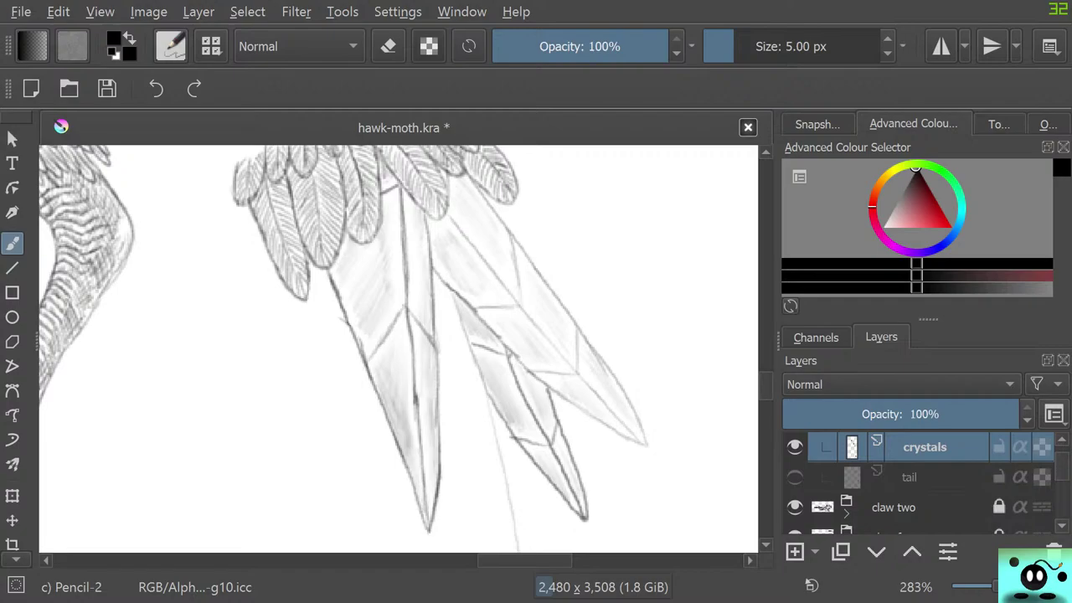
{"action": "key", "text": "e"}
{"action": "key", "text": "e"}
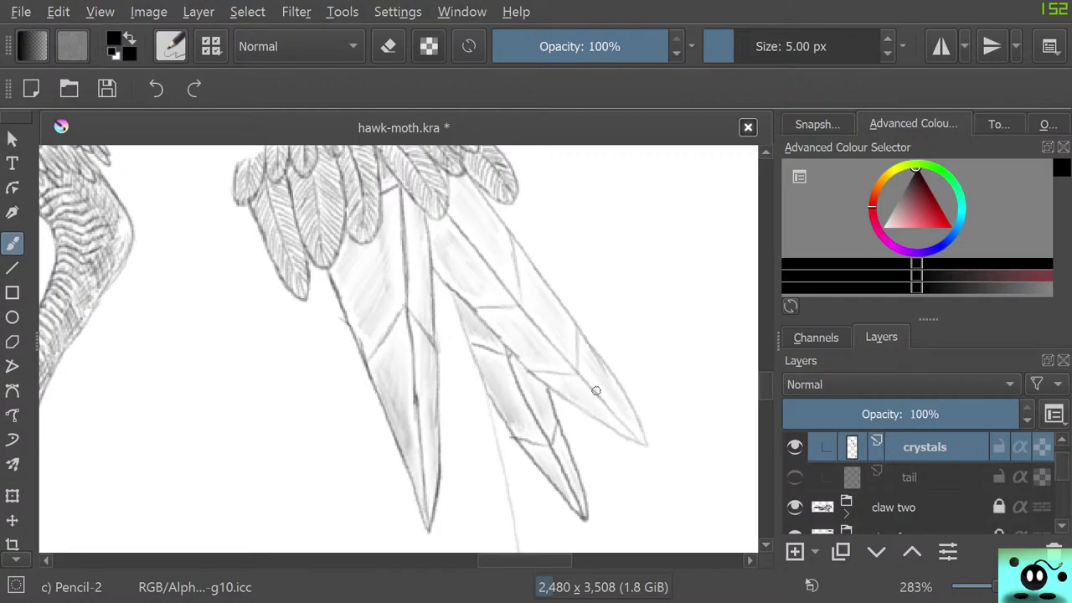
{"action": "mouse_move", "coordinate": [603, 404]}
{"action": "left_mouse_down"}
{"action": "mouse_move", "coordinate": [627, 427]}
{"action": "mouse_move", "coordinate": [612, 373]}
{"action": "left_mouse_up"}
{"action": "left_click_drag", "start_coordinate": [583, 334], "coordinate": [477, 193]}
{"action": "left_click_drag", "start_coordinate": [501, 227], "coordinate": [469, 206]}
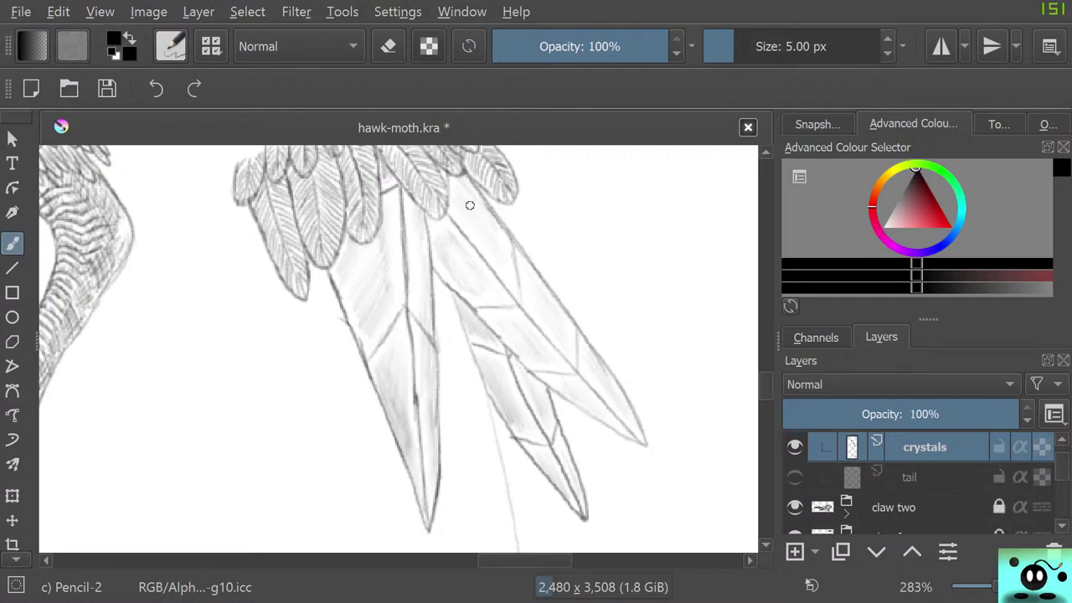
Step: Redraw the inner facet lines of the rightmost upper-tuft crystal in darker pencil, undoing one misplaced stroke
{"action": "left_click_drag", "start_coordinate": [510, 240], "coordinate": [522, 302]}
{"action": "key", "text": "ctrl+z"}
{"action": "left_click_drag", "start_coordinate": [511, 239], "coordinate": [515, 276]}
{"action": "left_click_drag", "start_coordinate": [539, 370], "coordinate": [564, 374]}
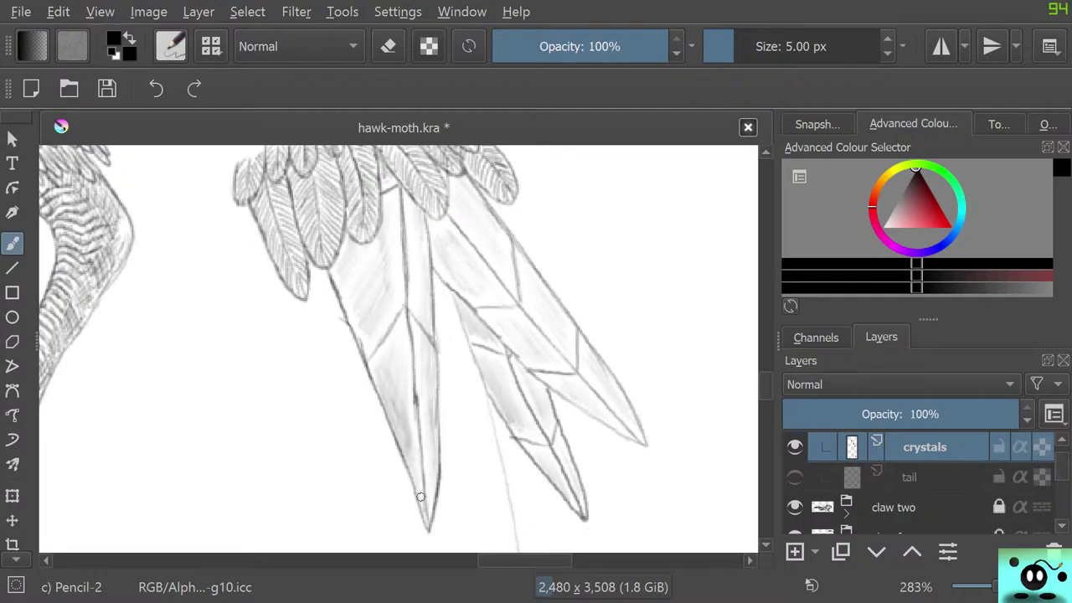
{"action": "scroll", "coordinate": [398, 349], "scroll_direction": "down", "scroll_amount": 11}
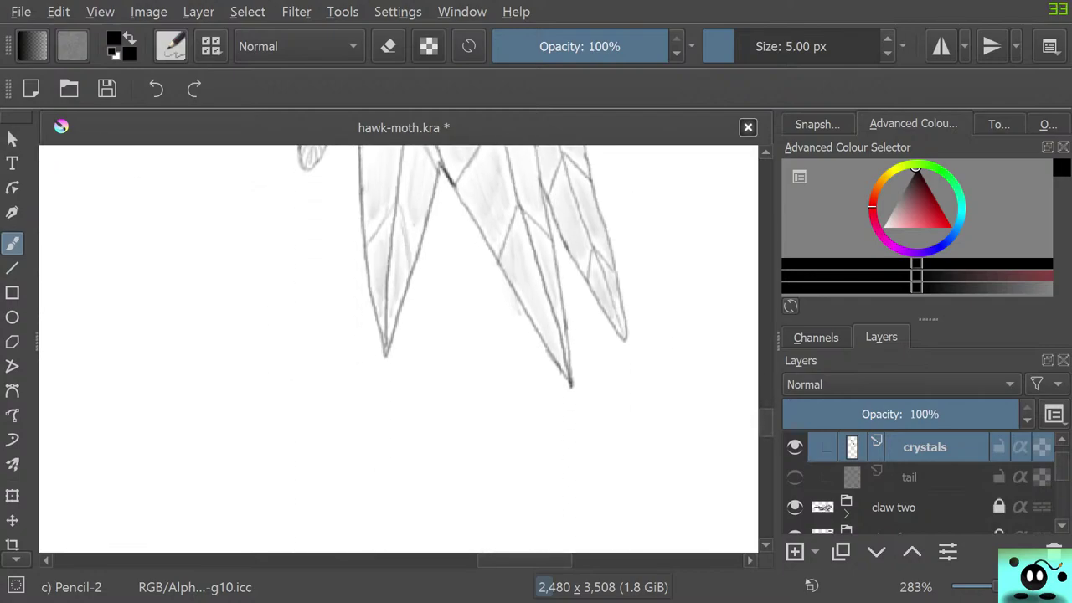
Step: Examine both tail tufts, the legs and the lower wing to decide which part of the tail needs drawing
{"action": "scroll", "coordinate": [398, 349], "scroll_direction": "up", "scroll_amount": 3}
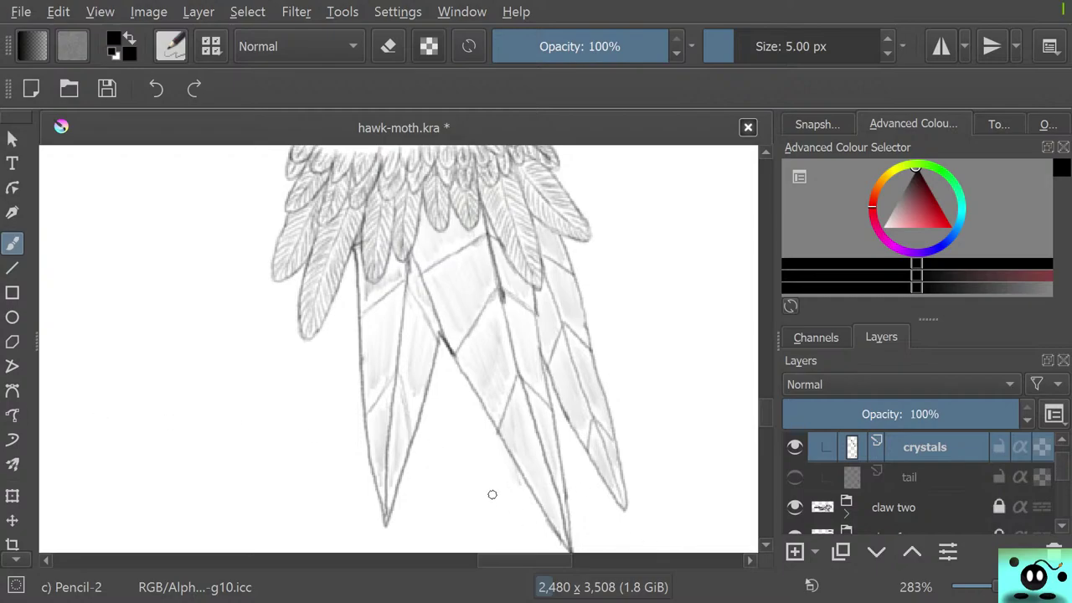
{"action": "scroll", "coordinate": [498, 421], "scroll_direction": "down", "scroll_amount": 8}
{"action": "scroll", "coordinate": [387, 285], "scroll_direction": "up", "scroll_amount": 8}
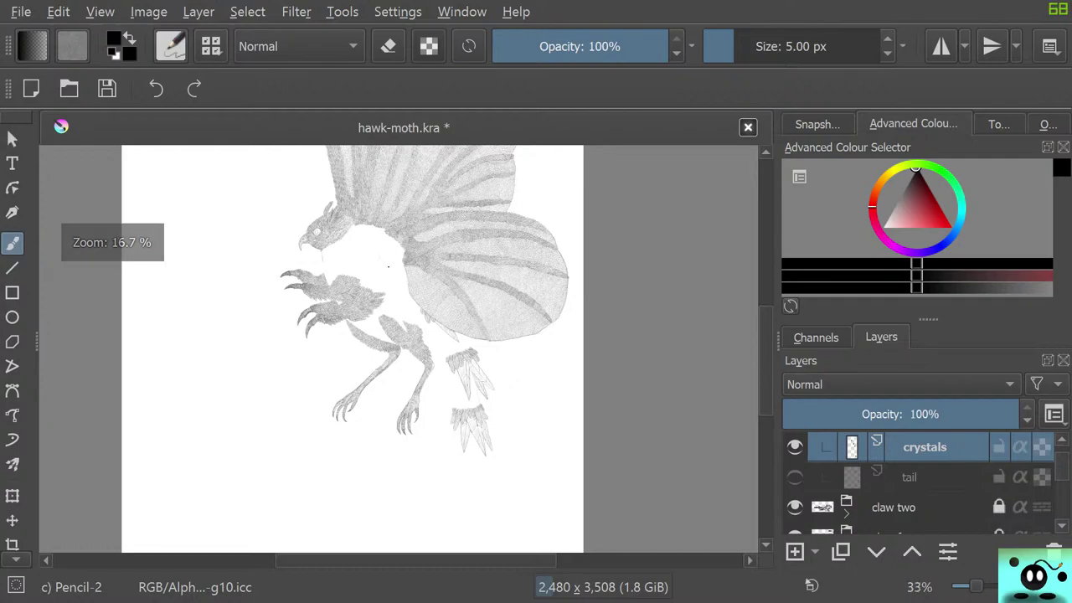
{"action": "scroll", "coordinate": [387, 286], "scroll_direction": "down", "scroll_amount": 2}
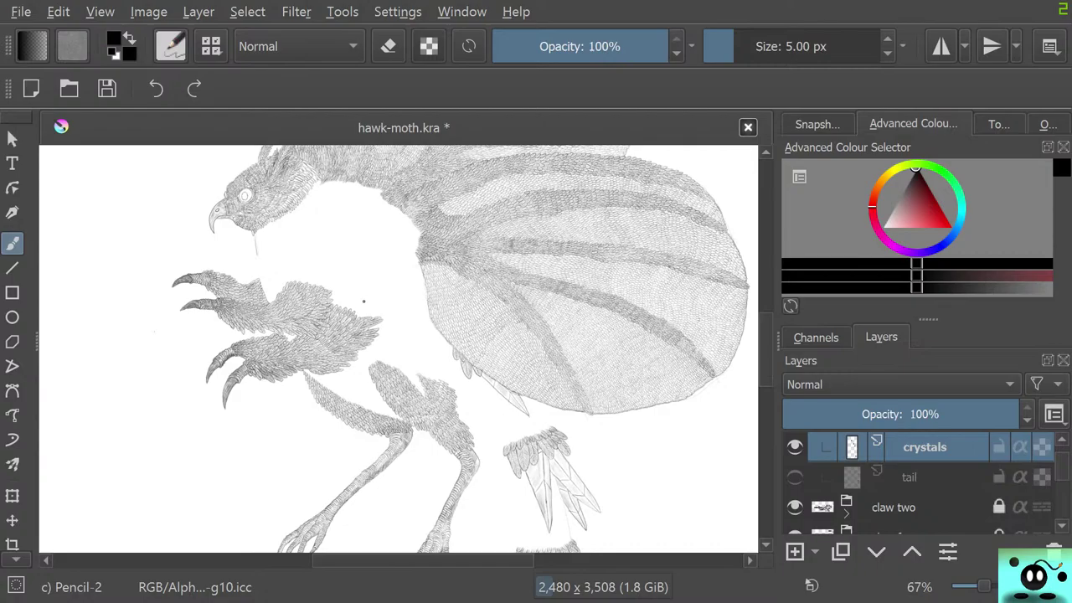
{"action": "scroll", "coordinate": [512, 519], "scroll_direction": "down", "scroll_amount": 1}
{"action": "scroll", "coordinate": [513, 519], "scroll_direction": "up", "scroll_amount": 2}
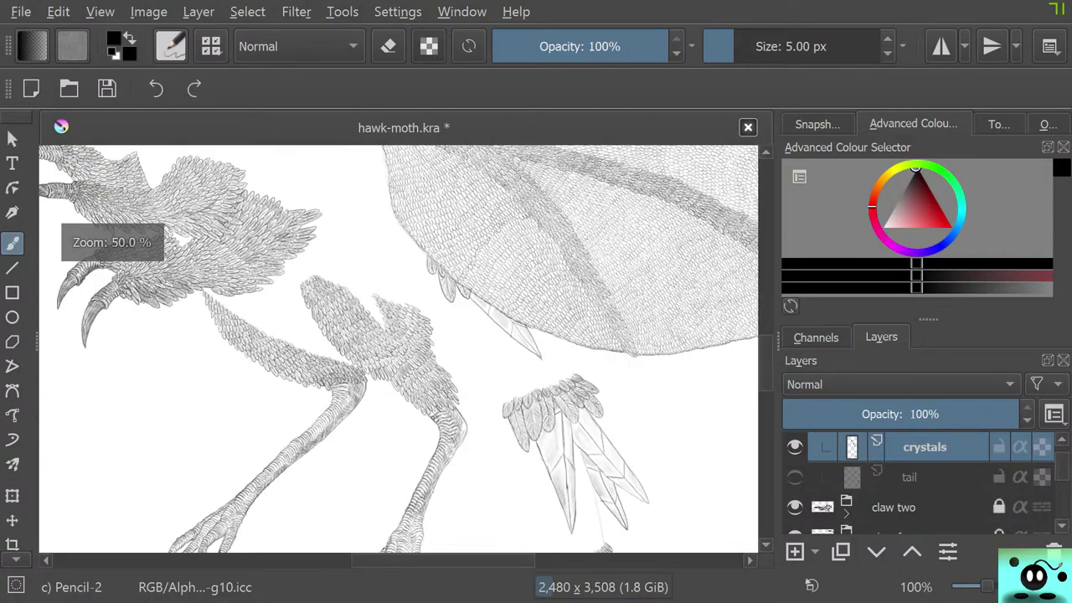
{"action": "scroll", "coordinate": [424, 417], "scroll_direction": "up", "scroll_amount": 1}
{"action": "scroll", "coordinate": [472, 427], "scroll_direction": "down", "scroll_amount": 5}
{"action": "scroll", "coordinate": [521, 485], "scroll_direction": "up", "scroll_amount": 5}
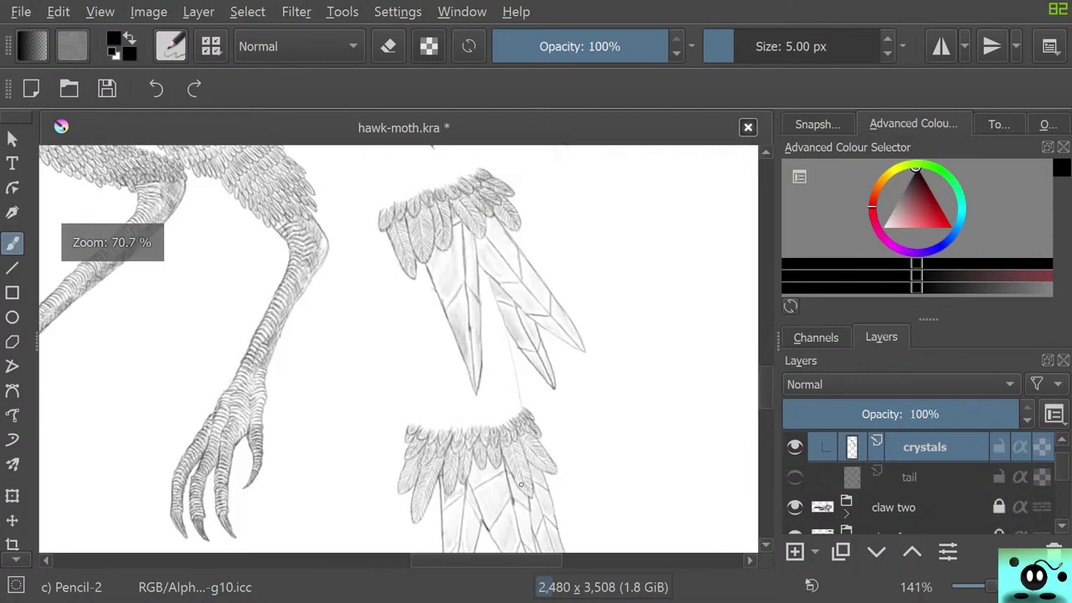
{"action": "scroll", "coordinate": [521, 484], "scroll_direction": "up", "scroll_amount": 1}
{"action": "scroll", "coordinate": [521, 484], "scroll_direction": "down", "scroll_amount": 4}
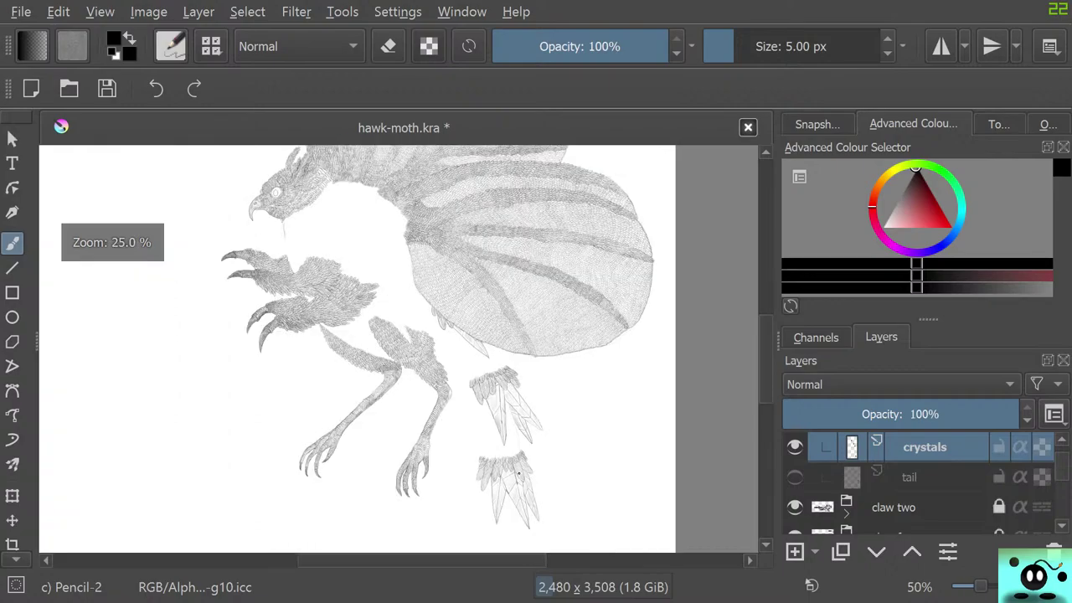
{"action": "scroll", "coordinate": [519, 473], "scroll_direction": "up", "scroll_amount": 1}
Step: Show the tail sketch layer and add a new paint layer at the top of the tail group
{"action": "left_click", "coordinate": [795, 476]}
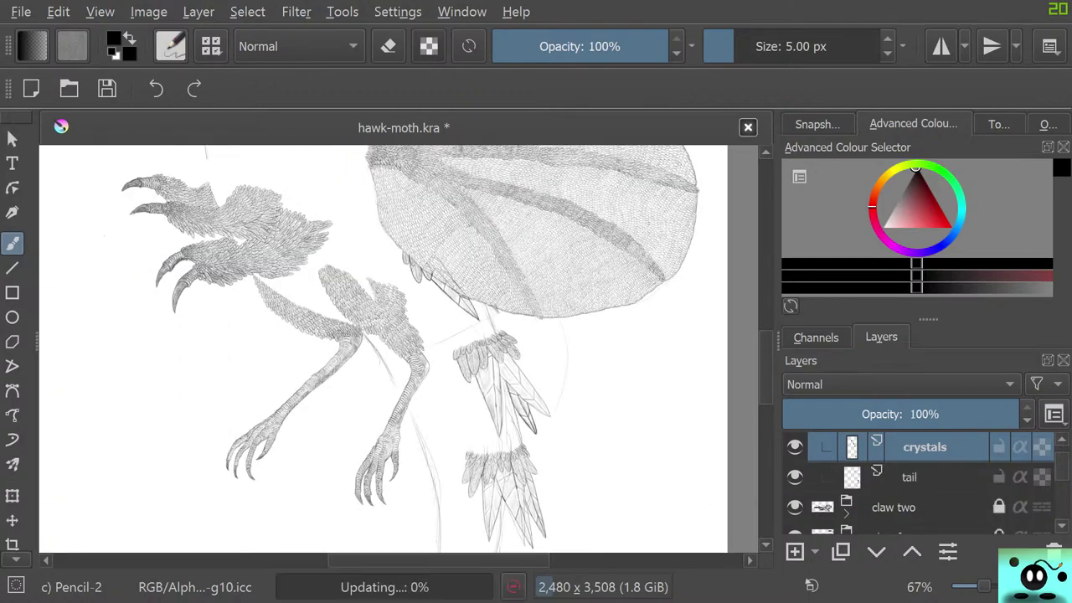
{"action": "scroll", "coordinate": [406, 402], "scroll_direction": "down", "scroll_amount": 2}
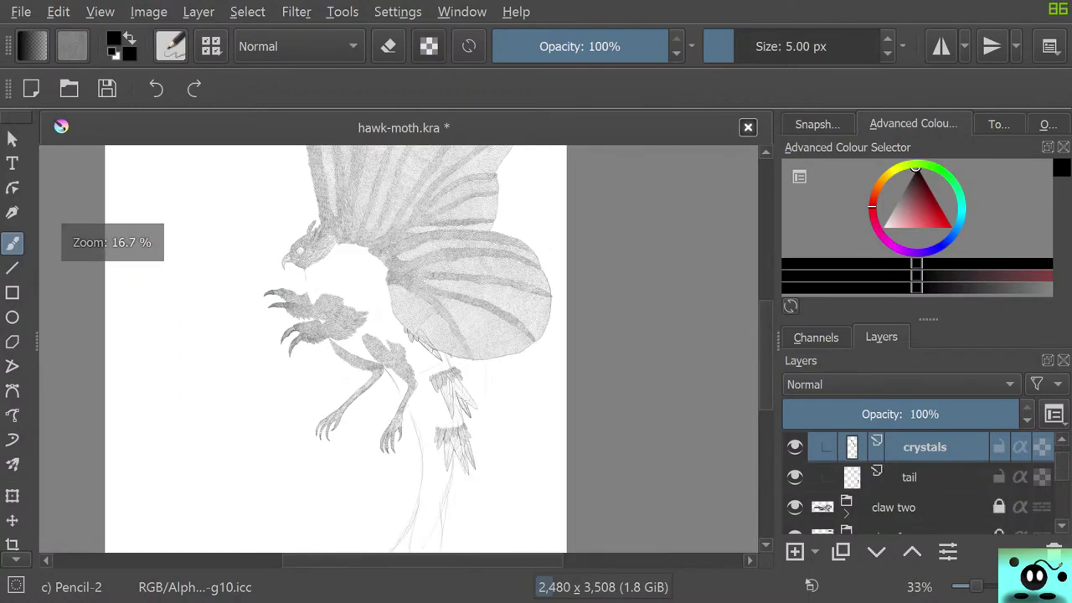
{"action": "scroll", "coordinate": [921, 477], "scroll_direction": "up", "scroll_amount": 1}
{"action": "left_click", "coordinate": [847, 453]}
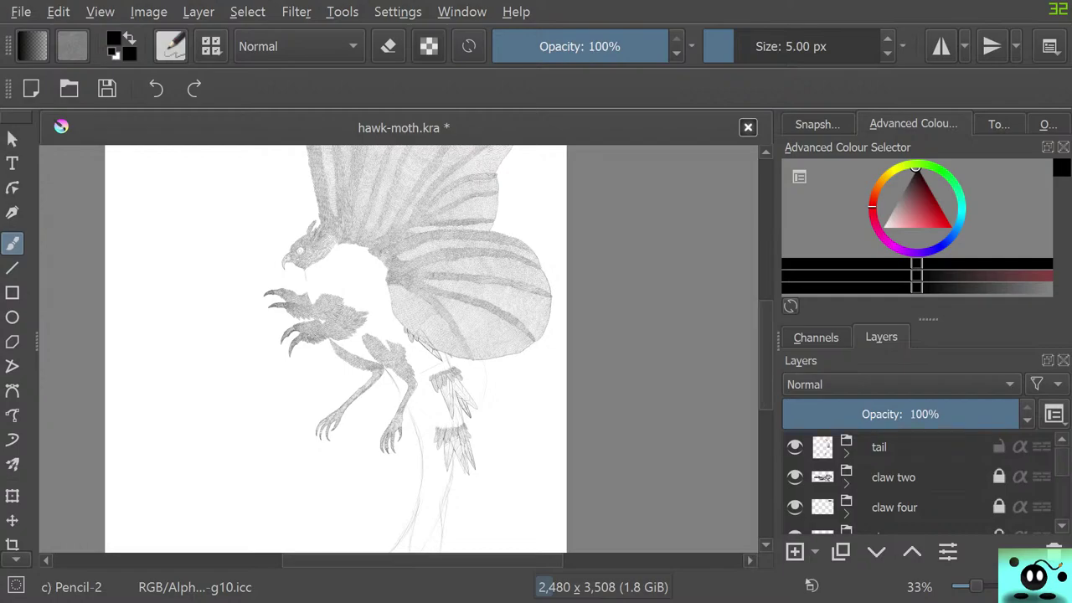
{"action": "left_click", "coordinate": [847, 454]}
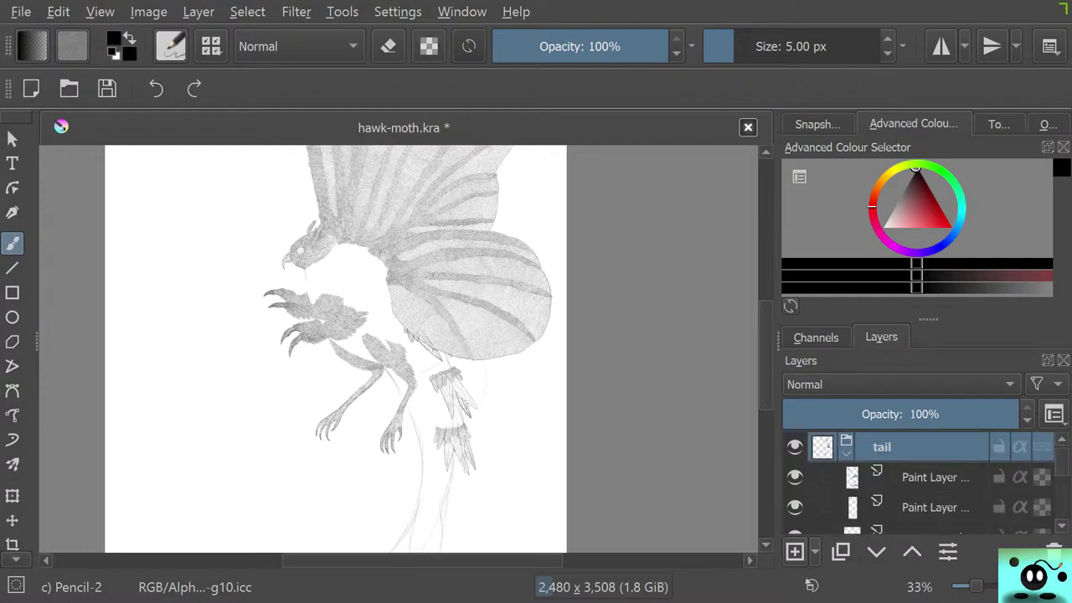
{"action": "left_click", "coordinate": [795, 551]}
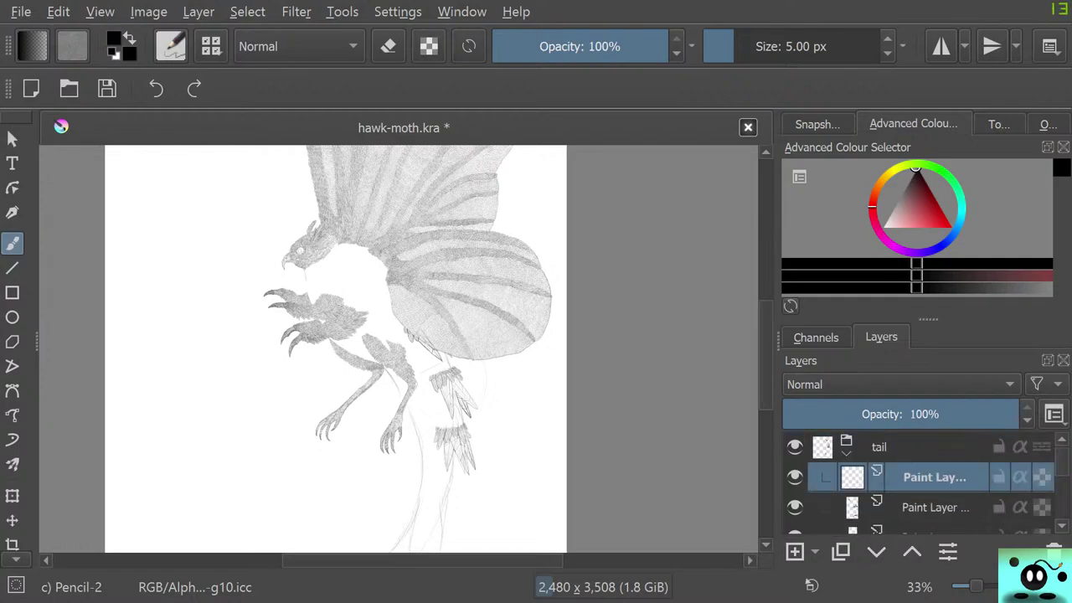
Step: Inspect the sketched tail shape between the two tufts, and hide the tail sketch layer
{"action": "scroll", "coordinate": [619, 408], "scroll_direction": "down", "scroll_amount": 1}
{"action": "scroll", "coordinate": [619, 408], "scroll_direction": "up", "scroll_amount": 4}
{"action": "scroll", "coordinate": [619, 408], "scroll_direction": "up", "scroll_amount": 5}
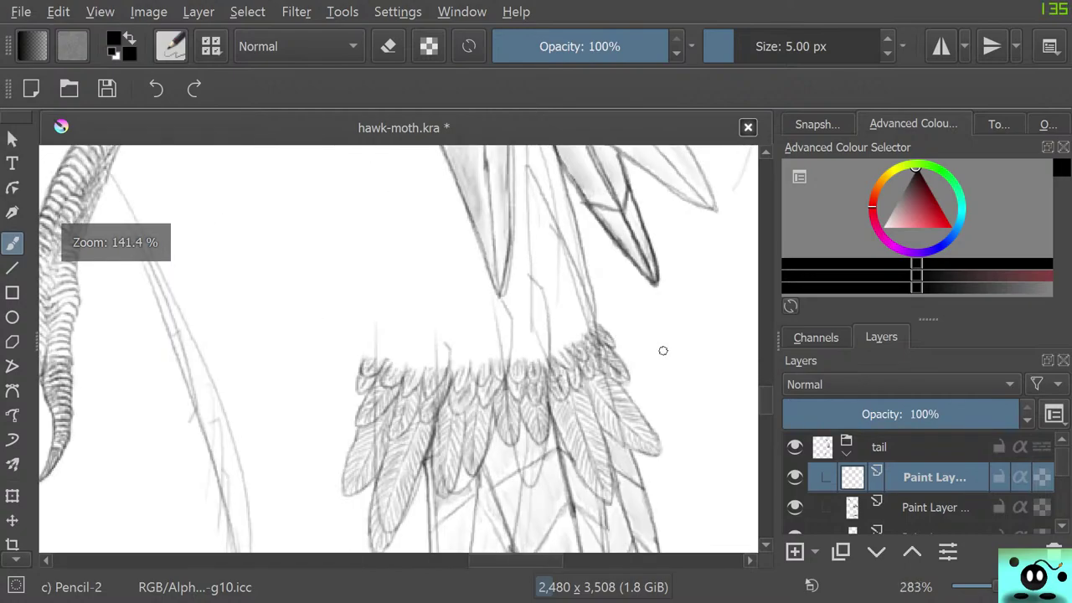
{"action": "scroll", "coordinate": [661, 352], "scroll_direction": "down", "scroll_amount": 4}
{"action": "scroll", "coordinate": [653, 330], "scroll_direction": "up", "scroll_amount": 3}
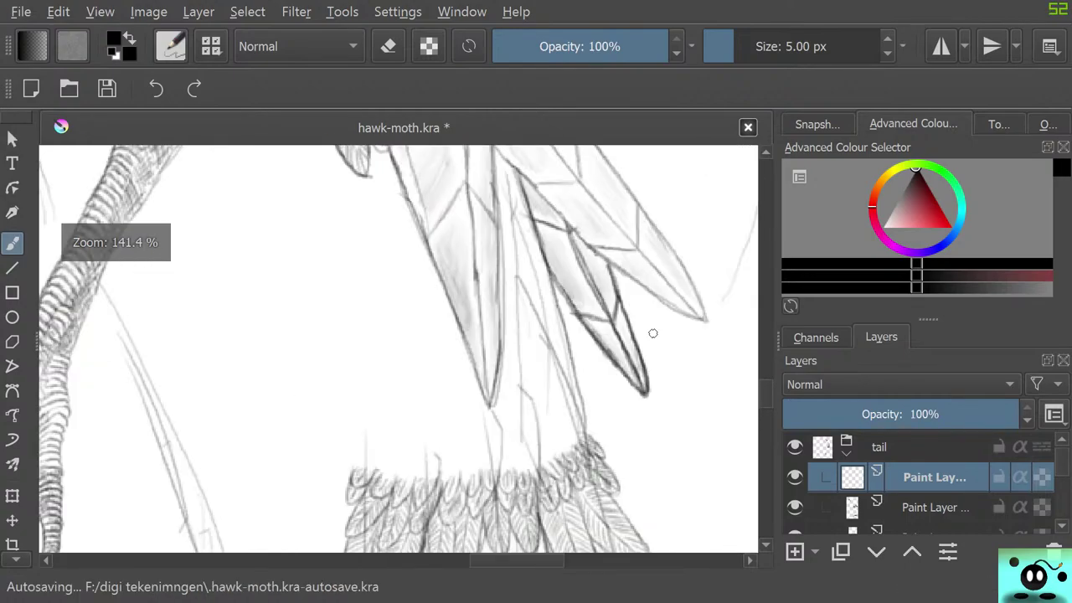
{"action": "scroll", "coordinate": [689, 371], "scroll_direction": "down", "scroll_amount": 5}
{"action": "scroll", "coordinate": [921, 483], "scroll_direction": "down", "scroll_amount": 2}
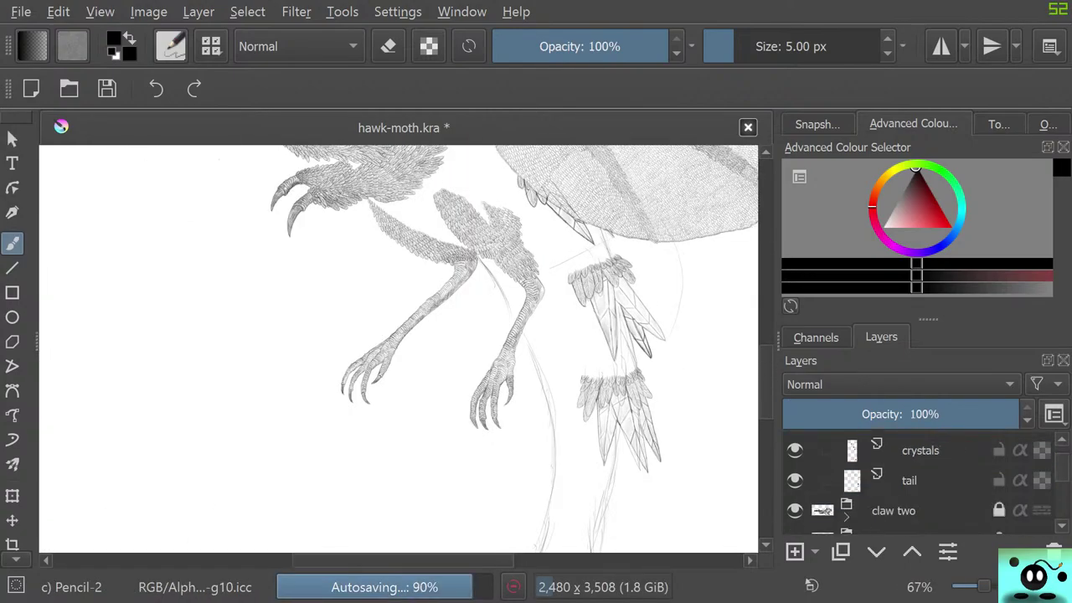
{"action": "left_click", "coordinate": [795, 480]}
Step: Pencil a row of short hairs along the lower tuft's top edge and up its right side to the upper crystals
{"action": "scroll", "coordinate": [586, 363], "scroll_direction": "up", "scroll_amount": 2}
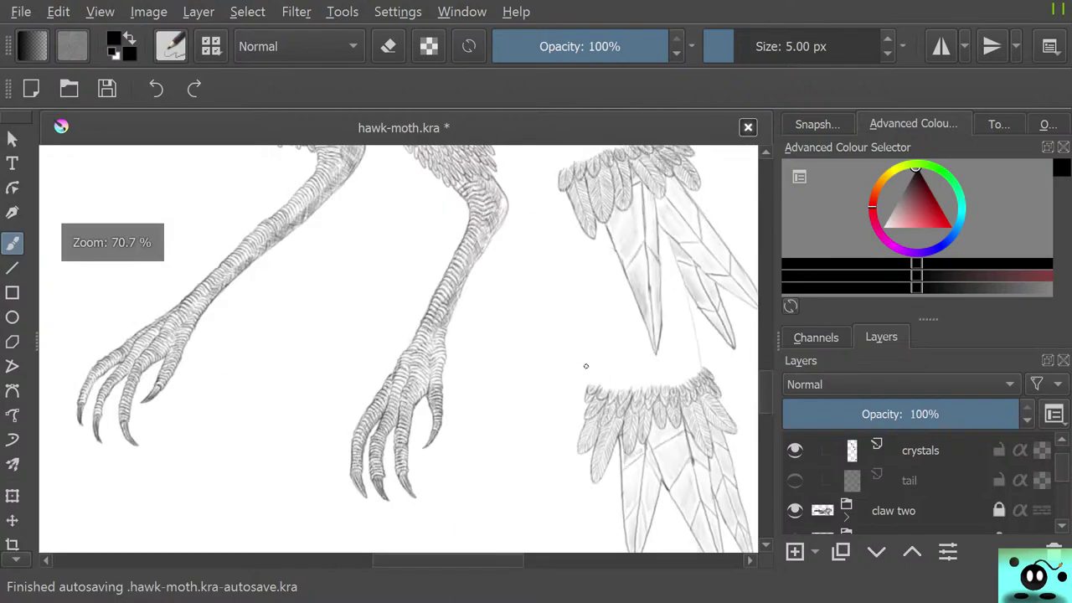
{"action": "scroll", "coordinate": [702, 349], "scroll_direction": "up", "scroll_amount": 1}
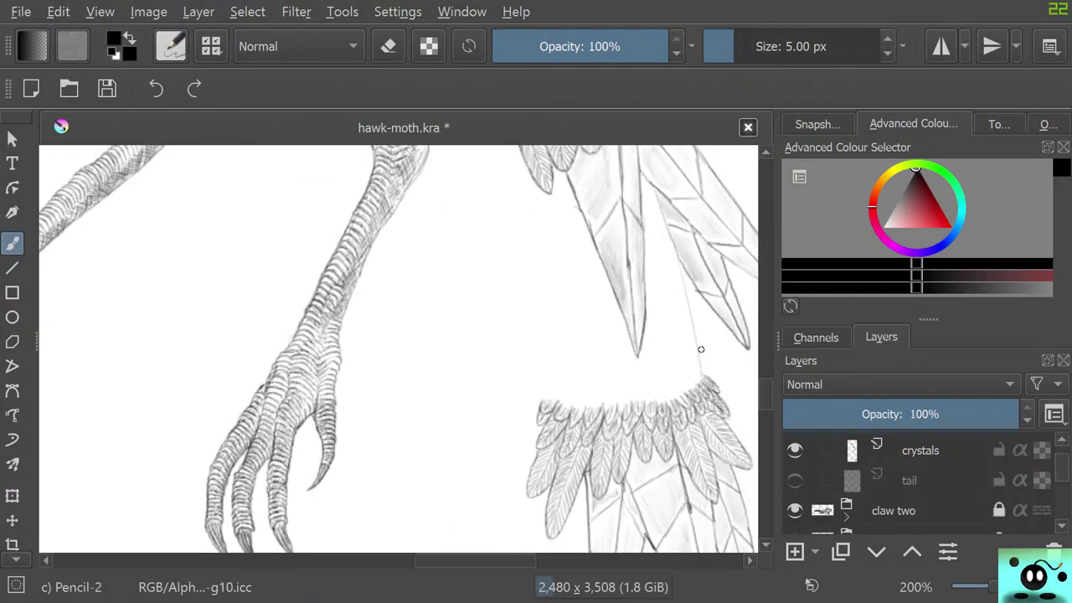
{"action": "mouse_move", "coordinate": [545, 390]}
{"action": "left_mouse_down"}
{"action": "mouse_move", "coordinate": [611, 411]}
{"action": "mouse_move", "coordinate": [610, 399]}
{"action": "mouse_move", "coordinate": [625, 410]}
{"action": "mouse_move", "coordinate": [626, 387]}
{"action": "mouse_move", "coordinate": [627, 408]}
{"action": "mouse_move", "coordinate": [696, 379]}
{"action": "left_mouse_up"}
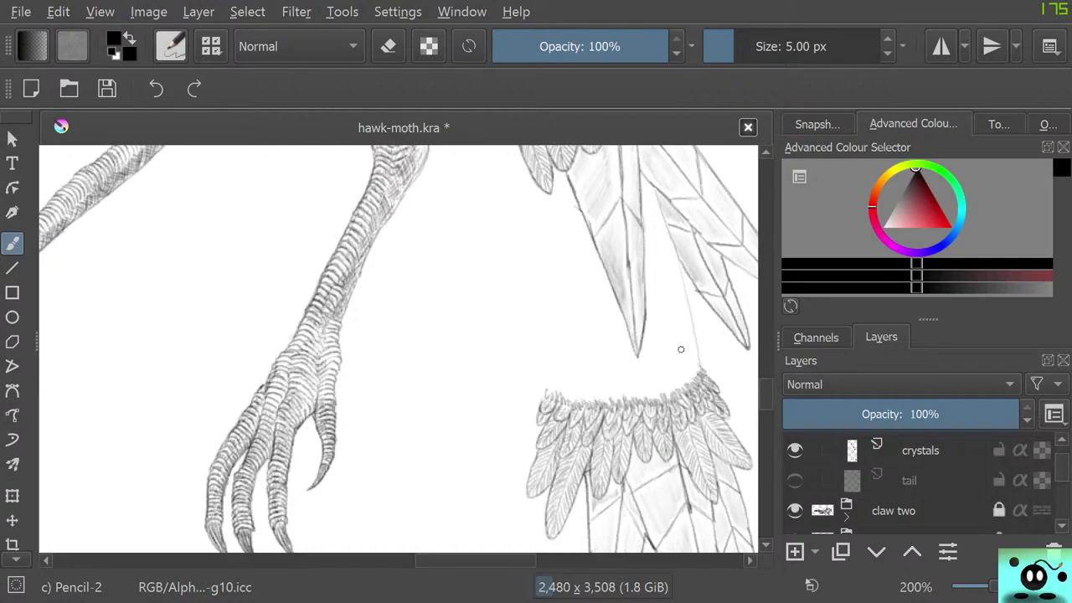
{"action": "left_click_drag", "start_coordinate": [703, 365], "coordinate": [692, 281]}
{"action": "left_click_drag", "start_coordinate": [706, 383], "coordinate": [703, 315]}
Step: Rename the new paint layer as hair
{"action": "key", "text": "Insert"}
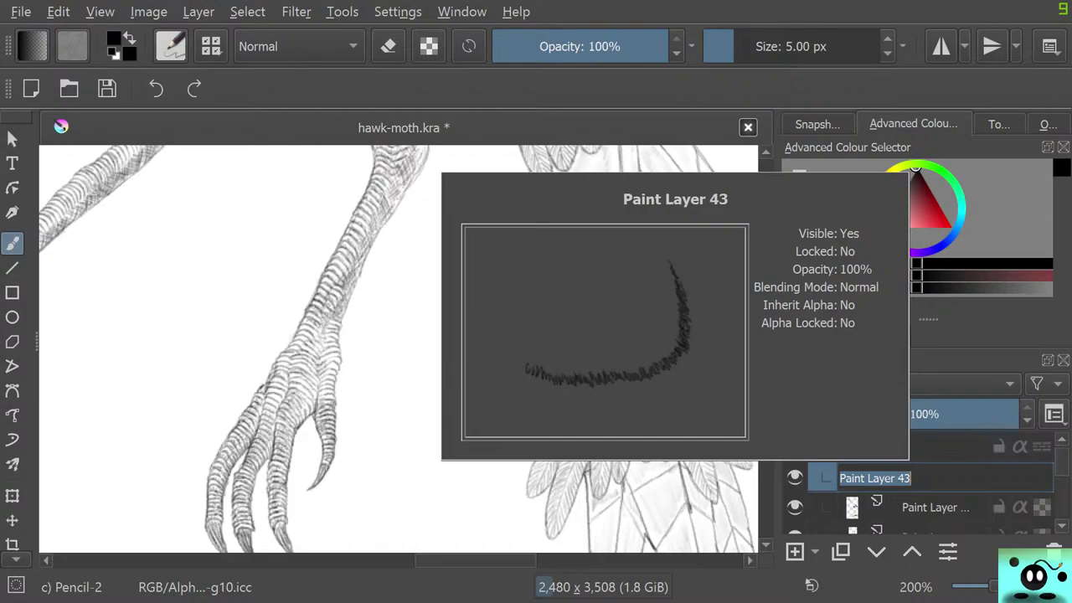
{"action": "type", "text": "hair"}
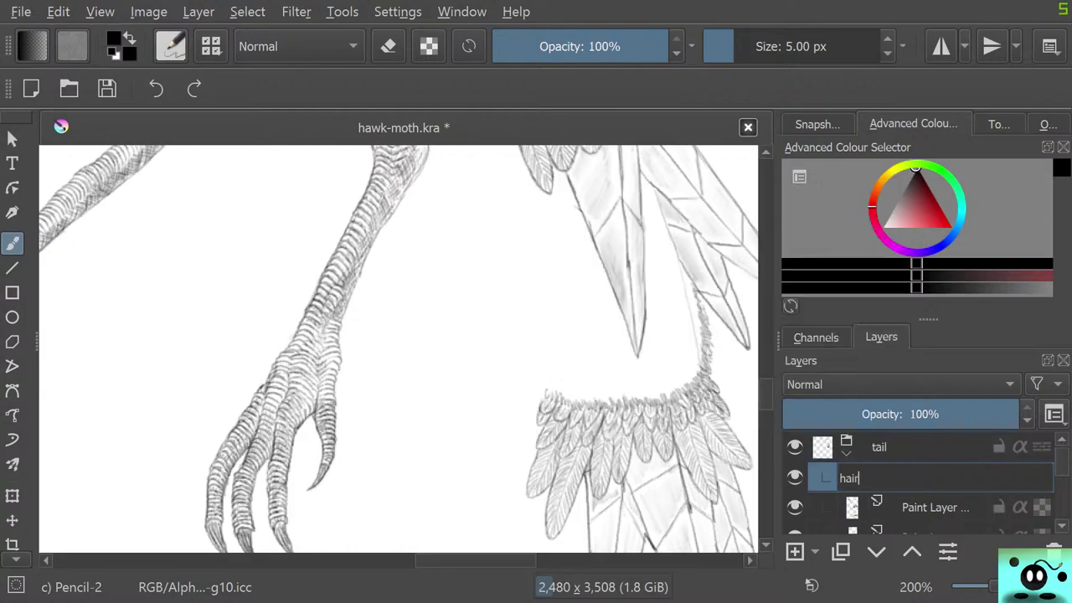
{"action": "key", "text": "Return"}
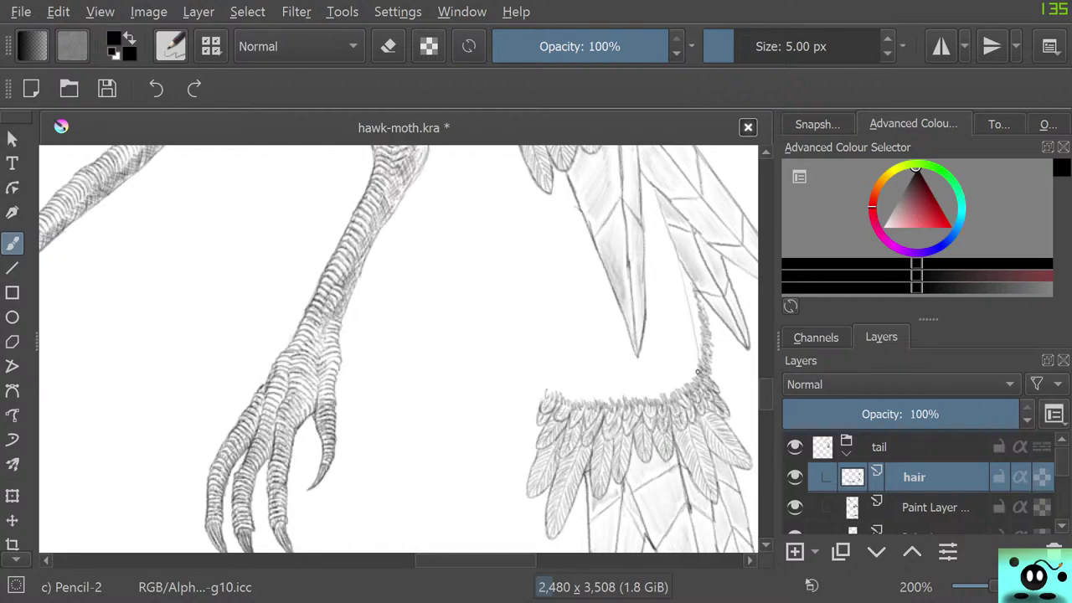
Step: Thicken the band of short hairs above the lower tuft's feathers with further rows across its whole width
{"action": "mouse_move", "coordinate": [697, 370]}
{"action": "left_mouse_down"}
{"action": "mouse_move", "coordinate": [658, 396]}
{"action": "mouse_move", "coordinate": [631, 356]}
{"action": "mouse_move", "coordinate": [646, 399]}
{"action": "mouse_move", "coordinate": [660, 396]}
{"action": "mouse_move", "coordinate": [619, 400]}
{"action": "mouse_move", "coordinate": [597, 382]}
{"action": "mouse_move", "coordinate": [612, 405]}
{"action": "mouse_move", "coordinate": [565, 397]}
{"action": "mouse_move", "coordinate": [552, 381]}
{"action": "mouse_move", "coordinate": [541, 413]}
{"action": "left_mouse_up"}
{"action": "left_click_drag", "start_coordinate": [476, 560], "coordinate": [505, 561]}
{"action": "mouse_move", "coordinate": [766, 394]}
{"action": "left_mouse_down"}
{"action": "mouse_move", "coordinate": [765, 403]}
{"action": "mouse_move", "coordinate": [765, 390]}
{"action": "left_mouse_up"}
{"action": "mouse_move", "coordinate": [370, 460]}
{"action": "left_mouse_down"}
{"action": "mouse_move", "coordinate": [370, 394]}
{"action": "mouse_move", "coordinate": [391, 368]}
{"action": "mouse_move", "coordinate": [479, 367]}
{"action": "mouse_move", "coordinate": [519, 339]}
{"action": "left_mouse_up"}
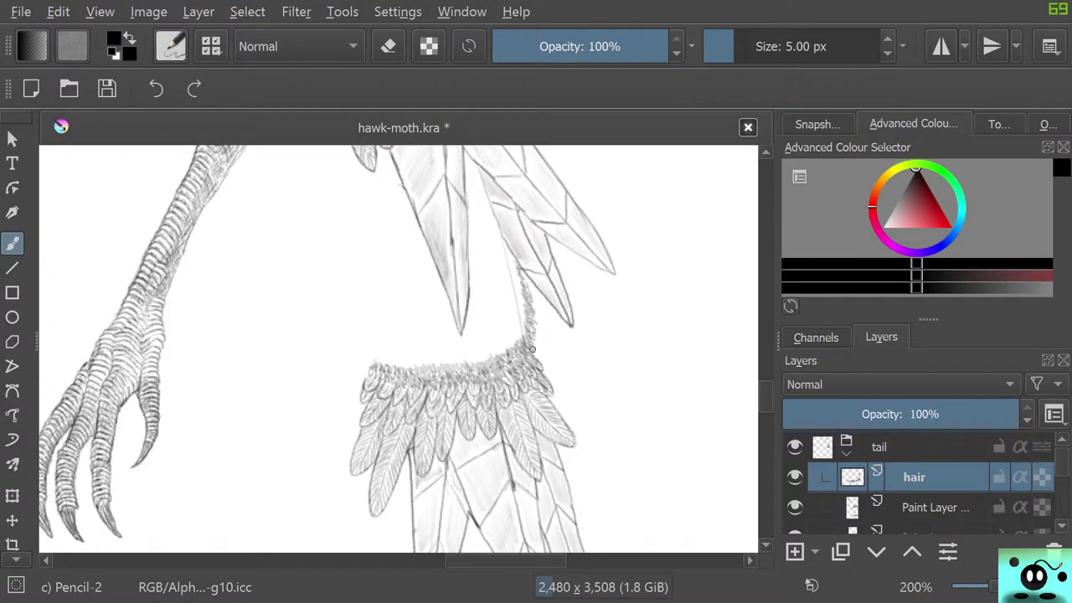
{"action": "left_click_drag", "start_coordinate": [517, 367], "coordinate": [506, 370]}
{"action": "left_click_drag", "start_coordinate": [371, 375], "coordinate": [395, 384]}
{"action": "left_click_drag", "start_coordinate": [383, 357], "coordinate": [388, 365]}
{"action": "left_click_drag", "start_coordinate": [399, 369], "coordinate": [403, 362]}
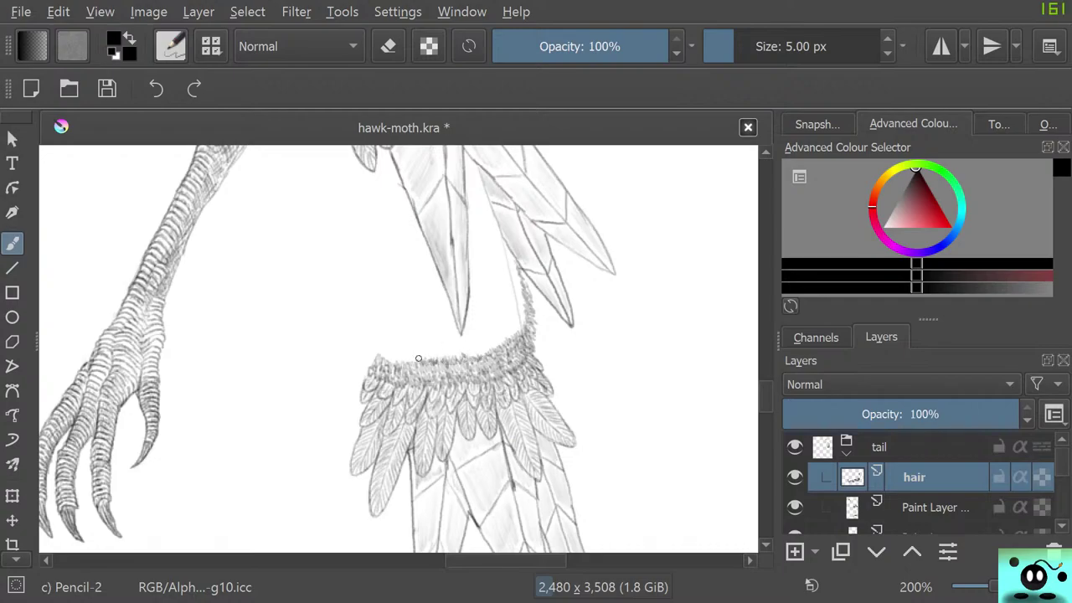
Step: Fill the tail above the lower tuft with dense short hairs, extending upward into the gap between the upper tuft's crystals
{"action": "mouse_move", "coordinate": [395, 359]}
{"action": "left_mouse_down"}
{"action": "mouse_move", "coordinate": [387, 361]}
{"action": "mouse_move", "coordinate": [458, 369]}
{"action": "mouse_move", "coordinate": [490, 360]}
{"action": "left_mouse_up"}
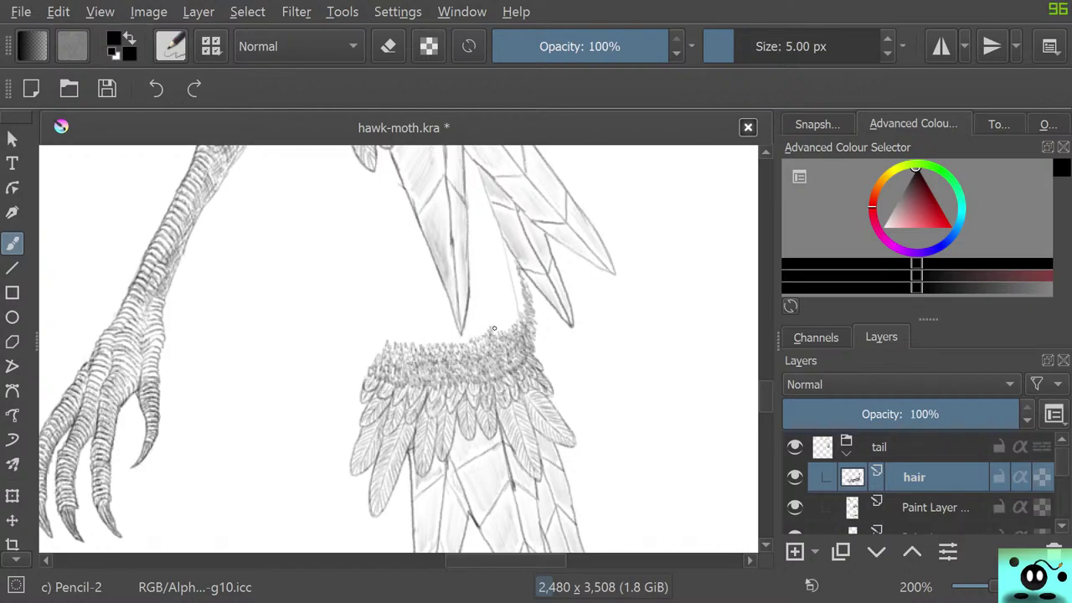
{"action": "mouse_move", "coordinate": [500, 332]}
{"action": "left_mouse_down"}
{"action": "mouse_move", "coordinate": [523, 307]}
{"action": "mouse_move", "coordinate": [517, 328]}
{"action": "mouse_move", "coordinate": [496, 326]}
{"action": "left_mouse_up"}
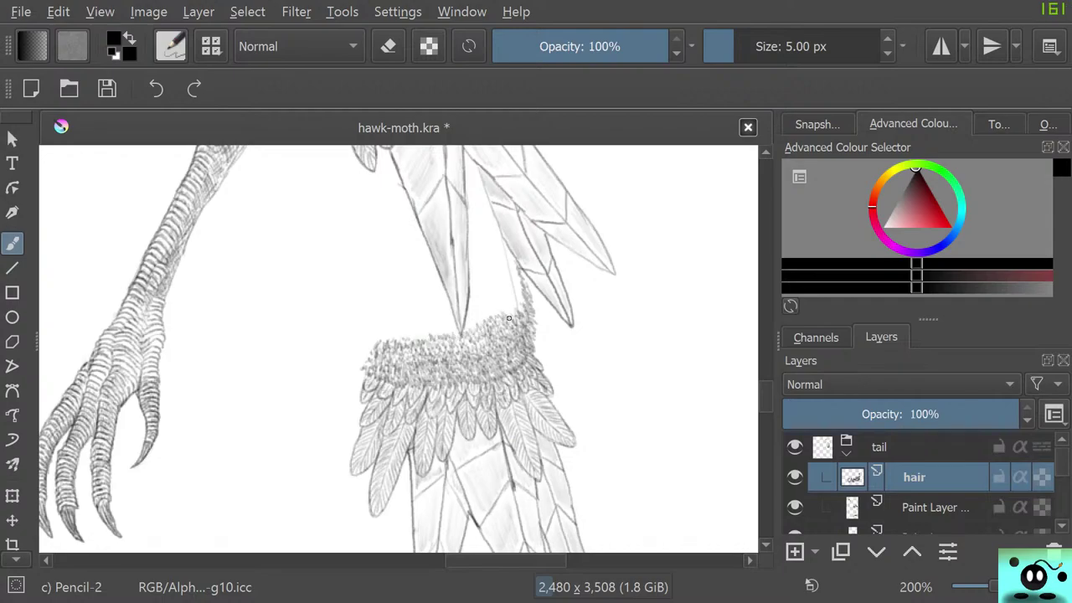
{"action": "mouse_move", "coordinate": [518, 302]}
{"action": "left_mouse_down"}
{"action": "mouse_move", "coordinate": [464, 333]}
{"action": "mouse_move", "coordinate": [465, 318]}
{"action": "mouse_move", "coordinate": [519, 289]}
{"action": "mouse_move", "coordinate": [516, 276]}
{"action": "mouse_move", "coordinate": [478, 306]}
{"action": "left_mouse_up"}
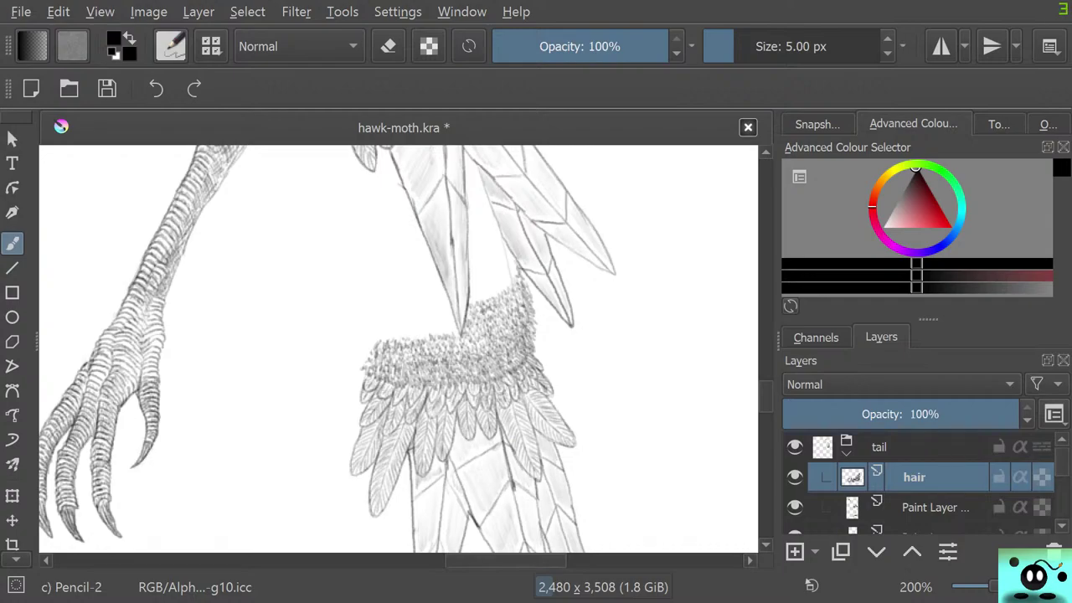
{"action": "left_click_drag", "start_coordinate": [467, 561], "coordinate": [475, 560]}
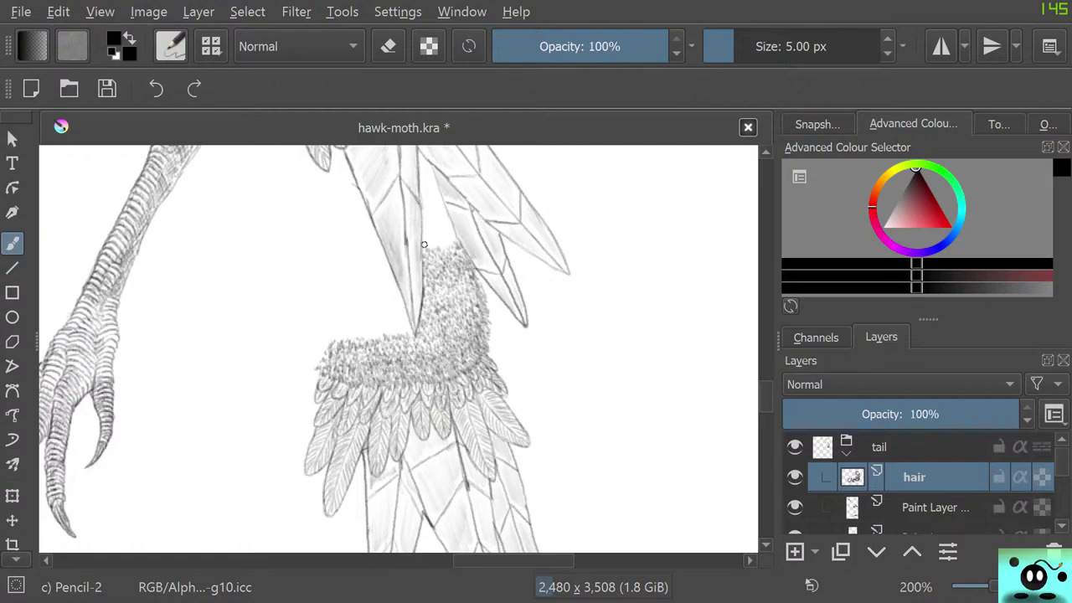
{"action": "mouse_move", "coordinate": [432, 246]}
{"action": "left_mouse_down"}
{"action": "mouse_move", "coordinate": [452, 237]}
{"action": "mouse_move", "coordinate": [461, 254]}
{"action": "mouse_move", "coordinate": [424, 234]}
{"action": "mouse_move", "coordinate": [454, 235]}
{"action": "mouse_move", "coordinate": [443, 229]}
{"action": "left_mouse_up"}
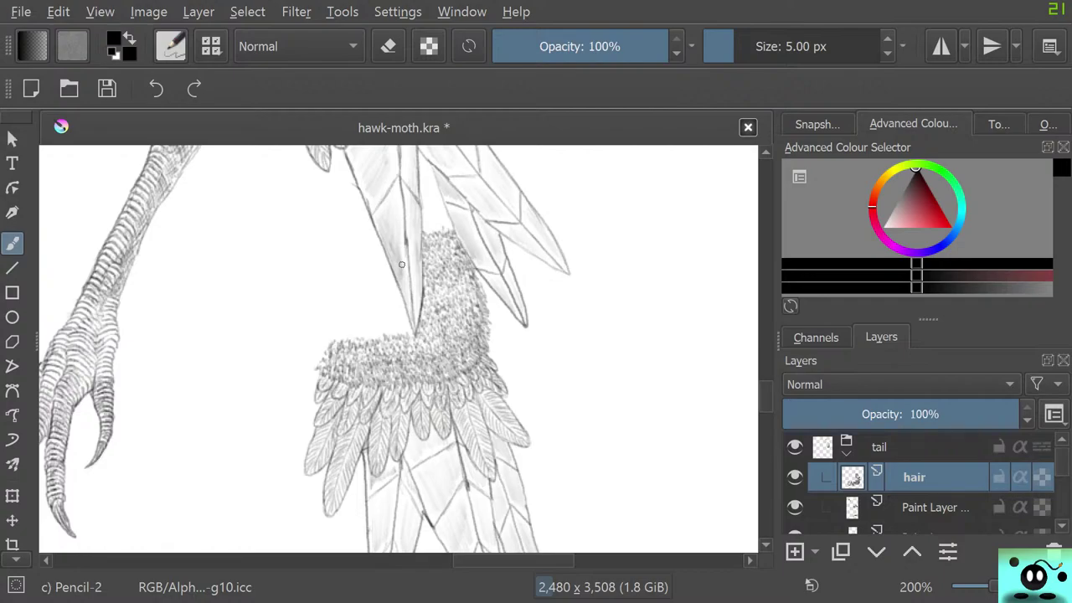
{"action": "scroll", "coordinate": [279, 349], "scroll_direction": "down", "scroll_amount": 7}
{"action": "scroll", "coordinate": [294, 351], "scroll_direction": "up", "scroll_amount": 5}
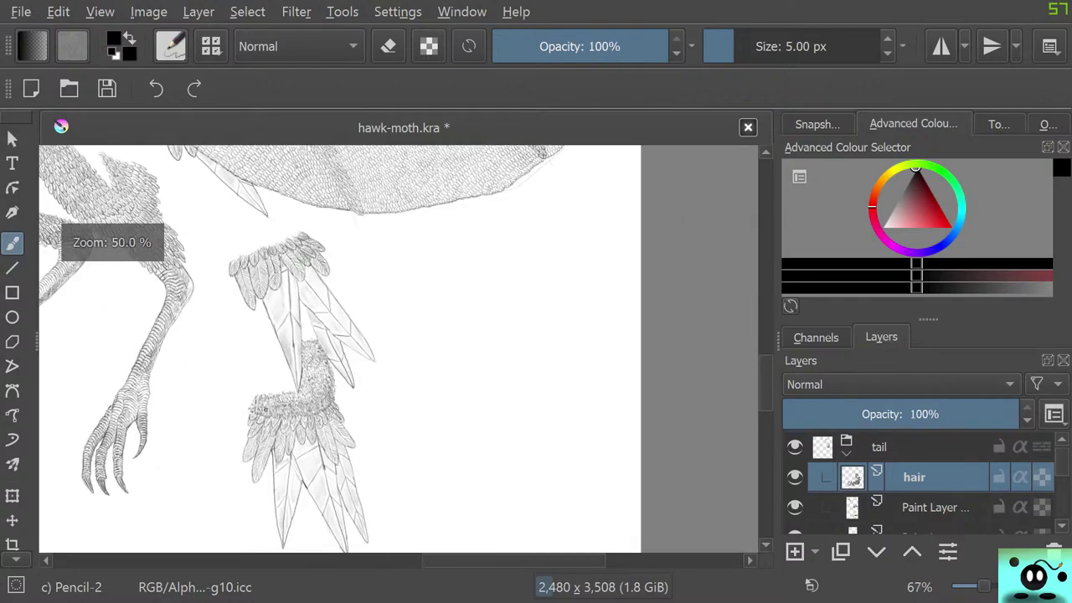
{"action": "scroll", "coordinate": [246, 368], "scroll_direction": "up", "scroll_amount": 4}
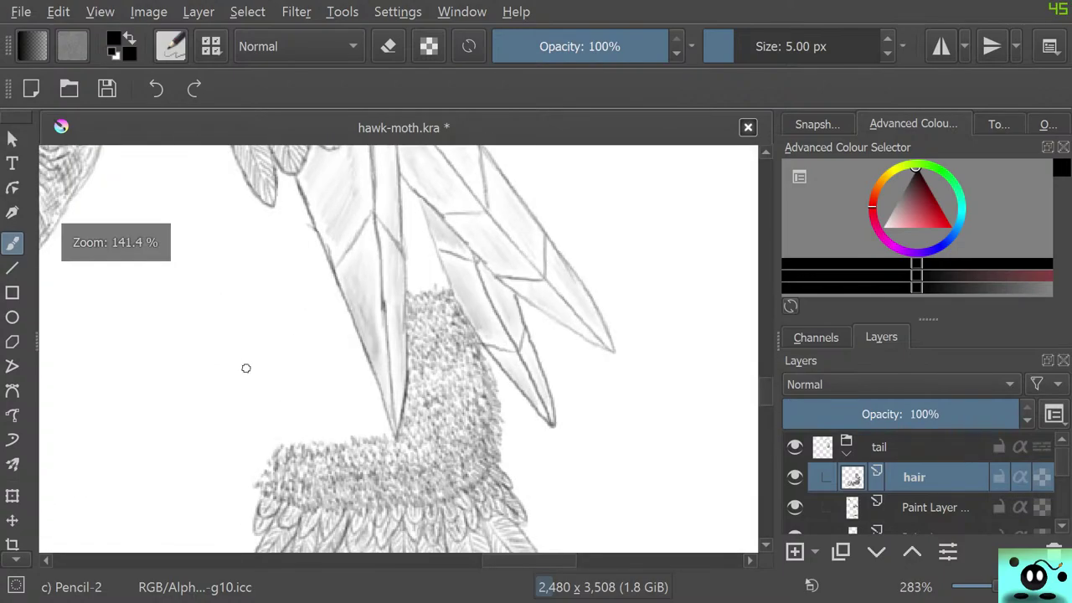
{"action": "scroll", "coordinate": [246, 368], "scroll_direction": "down", "scroll_amount": 3}
{"action": "scroll", "coordinate": [263, 328], "scroll_direction": "up", "scroll_amount": 2}
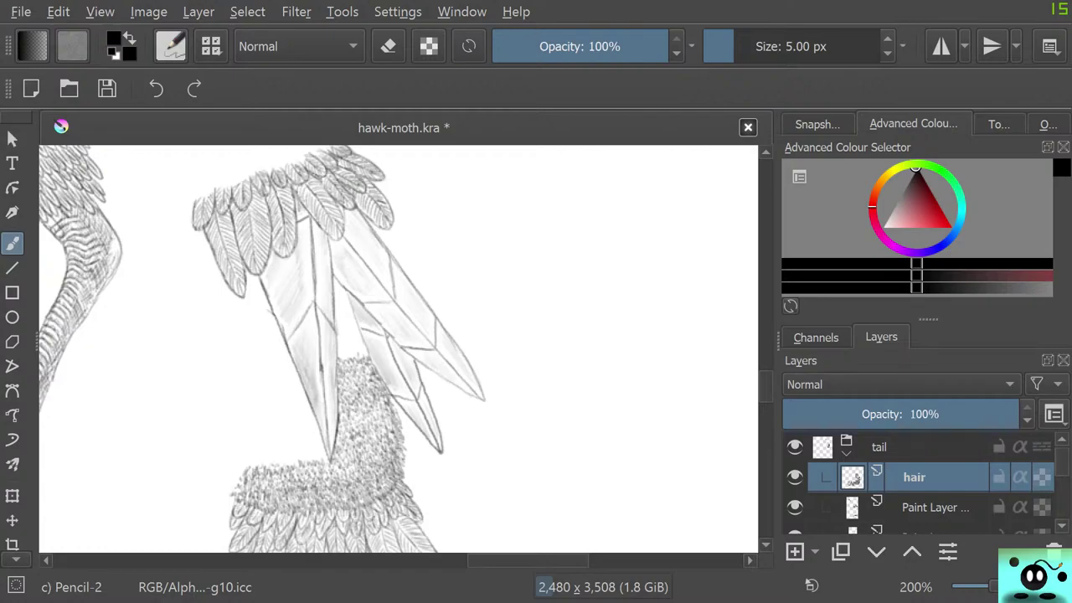
Step: Switch to the browser's barioth image results, open the Frostfang Barioth picture and look through its related images
{"action": "left_click_drag", "start_coordinate": [0, 92], "coordinate": [235, 2]}
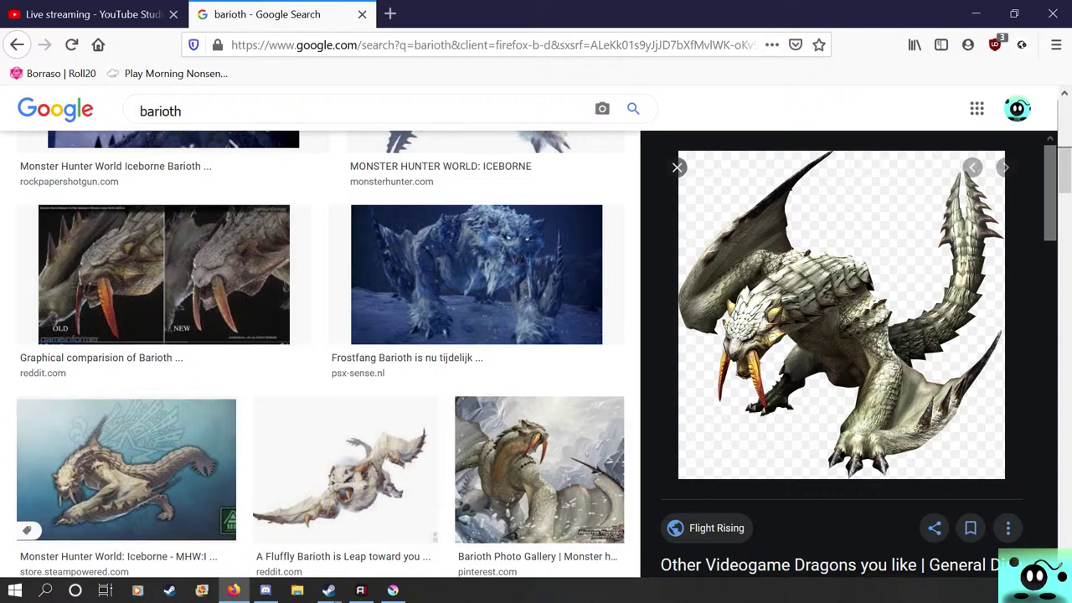
{"action": "scroll", "coordinate": [842, 351], "scroll_direction": "down", "scroll_amount": 2}
{"action": "scroll", "coordinate": [842, 352], "scroll_direction": "down", "scroll_amount": 5}
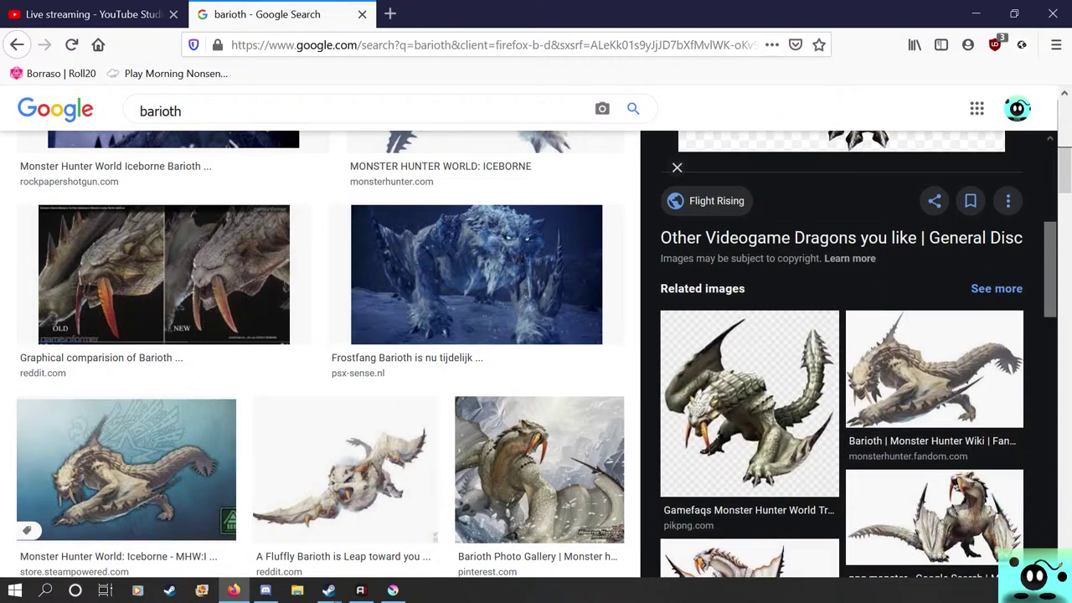
{"action": "left_click", "coordinate": [475, 276]}
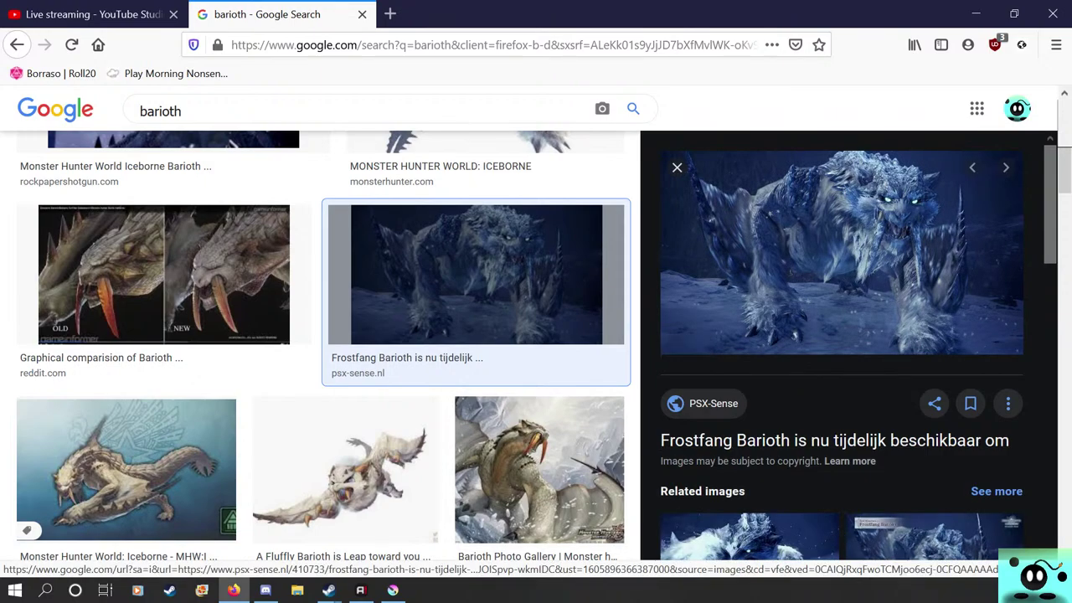
{"action": "scroll", "coordinate": [842, 352], "scroll_direction": "down", "scroll_amount": 6}
{"action": "scroll", "coordinate": [842, 352], "scroll_direction": "down", "scroll_amount": 1}
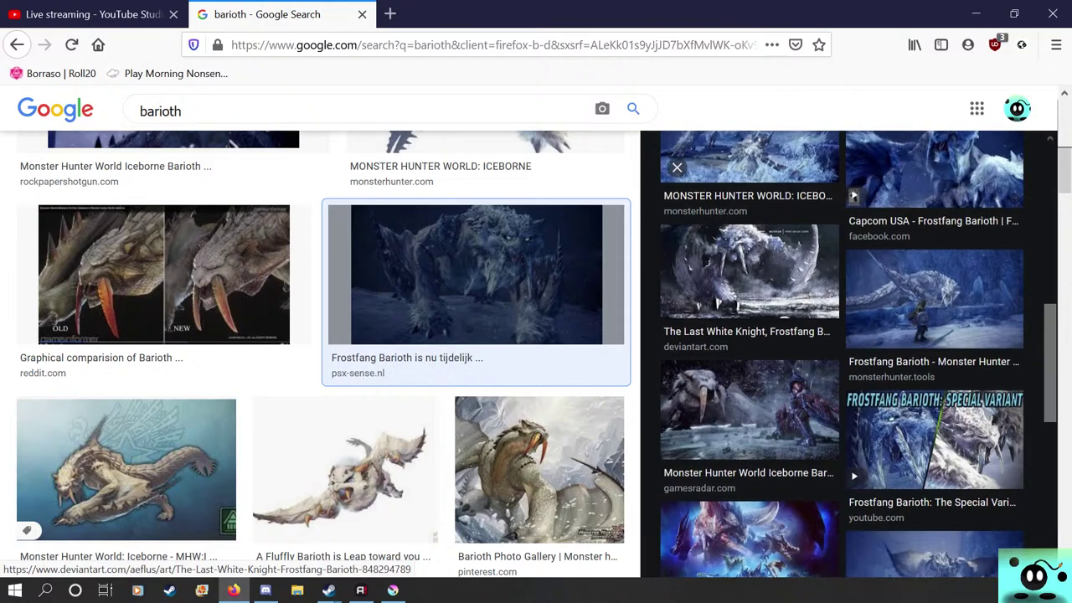
{"action": "scroll", "coordinate": [854, 201], "scroll_direction": "down", "scroll_amount": 5}
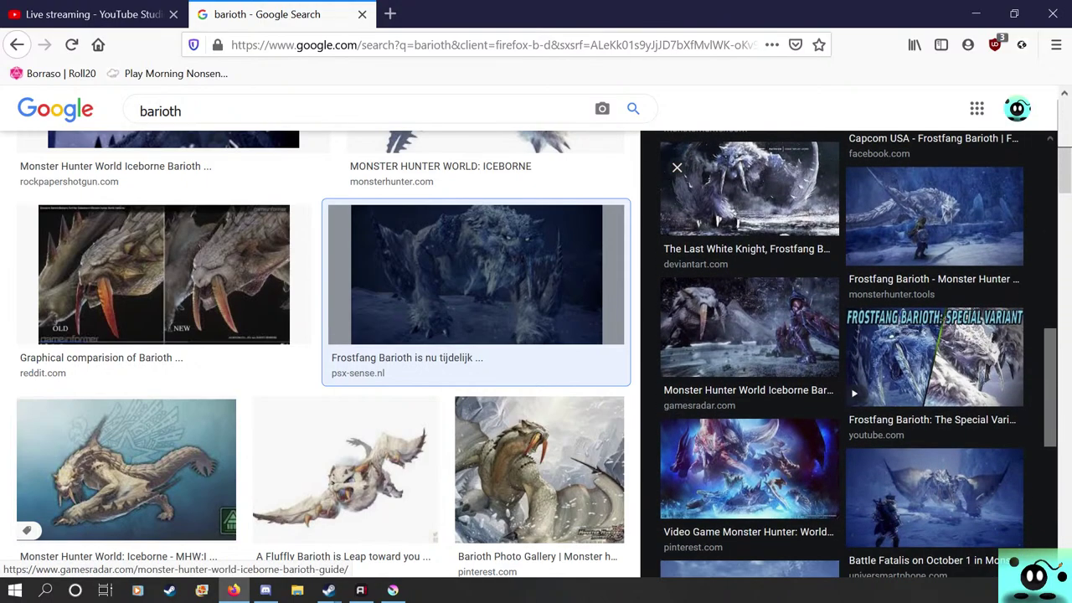
Step: Browse back through the barioth images and view the enlarged Monster Hunter World Wiki picture of the Barioth
{"action": "scroll", "coordinate": [854, 354], "scroll_direction": "up", "scroll_amount": 10}
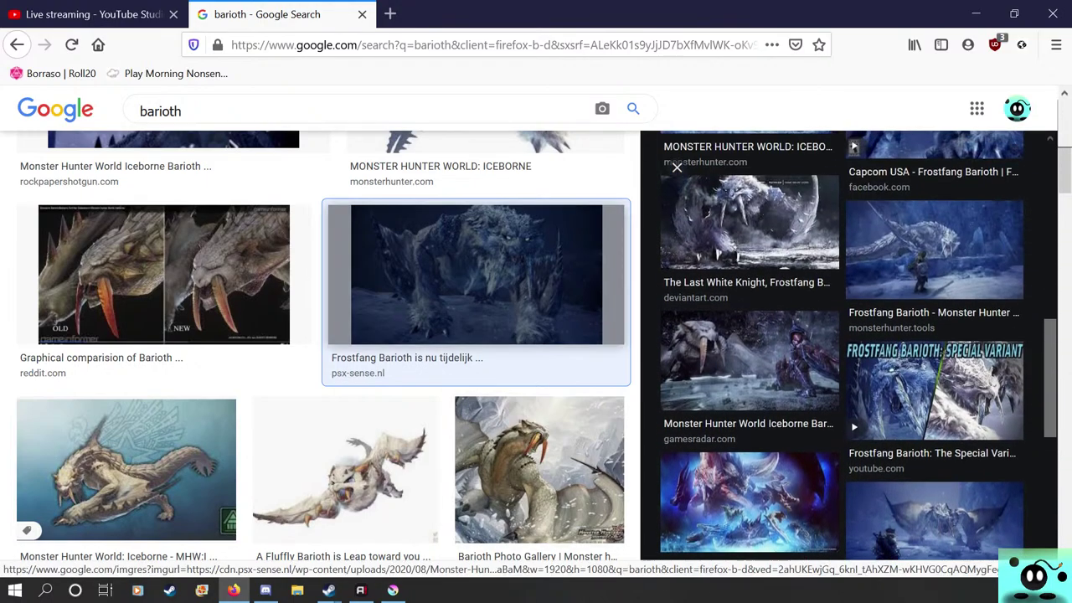
{"action": "scroll", "coordinate": [481, 369], "scroll_direction": "down", "scroll_amount": 1}
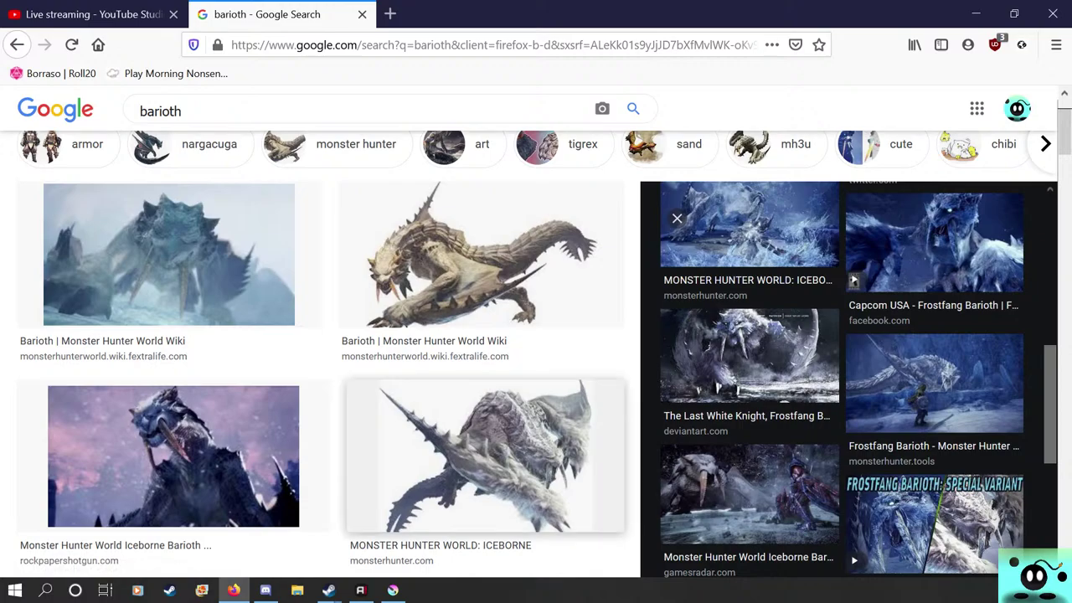
{"action": "left_click", "coordinate": [480, 276]}
{"action": "left_click", "coordinate": [481, 277]}
{"action": "left_click", "coordinate": [408, 220]}
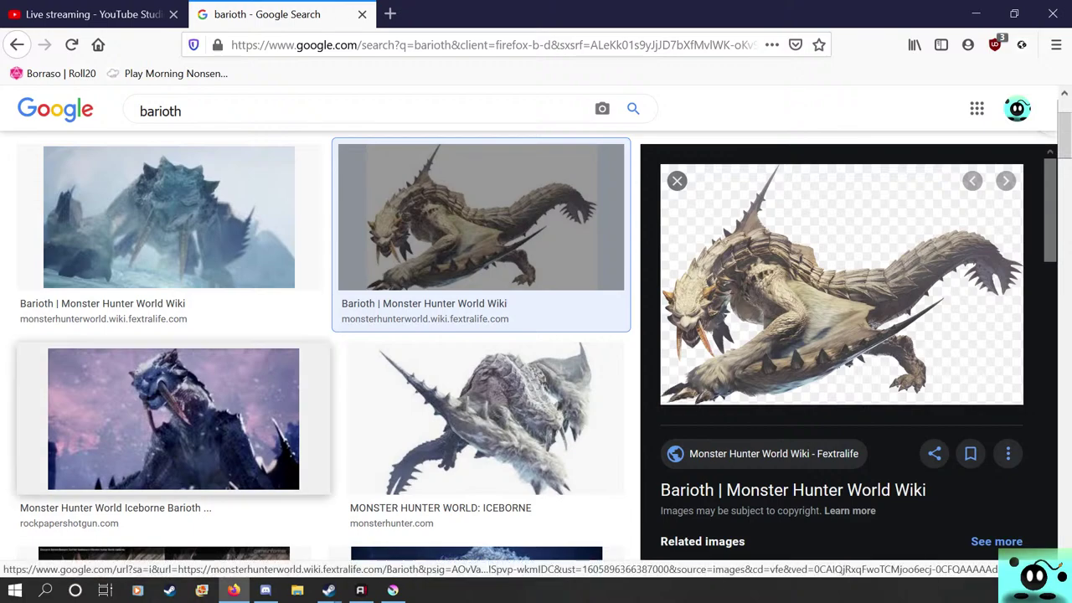
{"action": "left_click", "coordinate": [16, 45]}
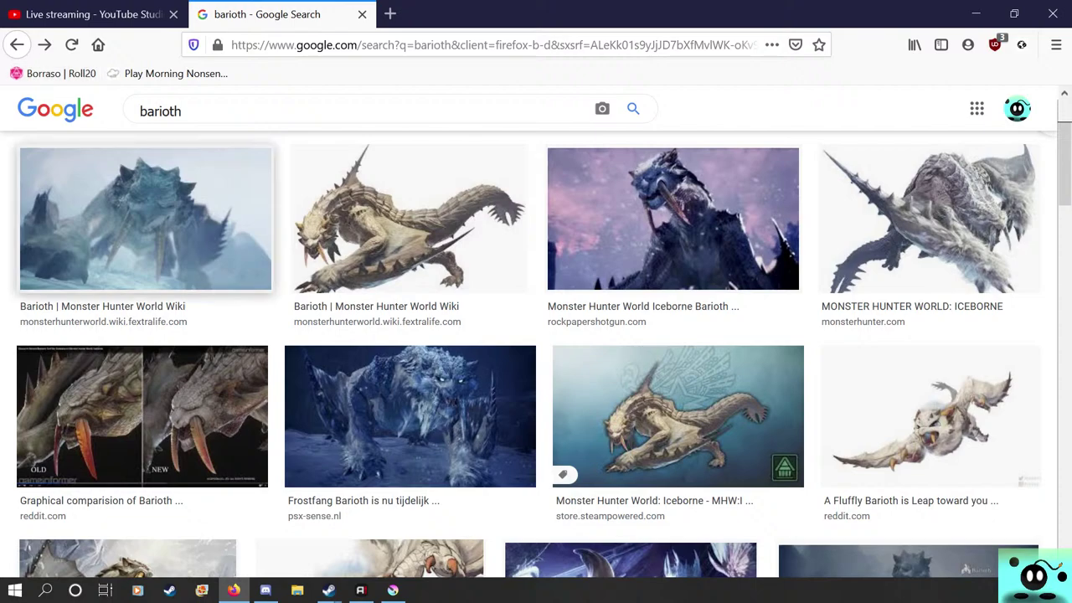
Step: Replace the image search term with "ratian" and run the search
{"action": "left_click", "coordinate": [201, 112]}
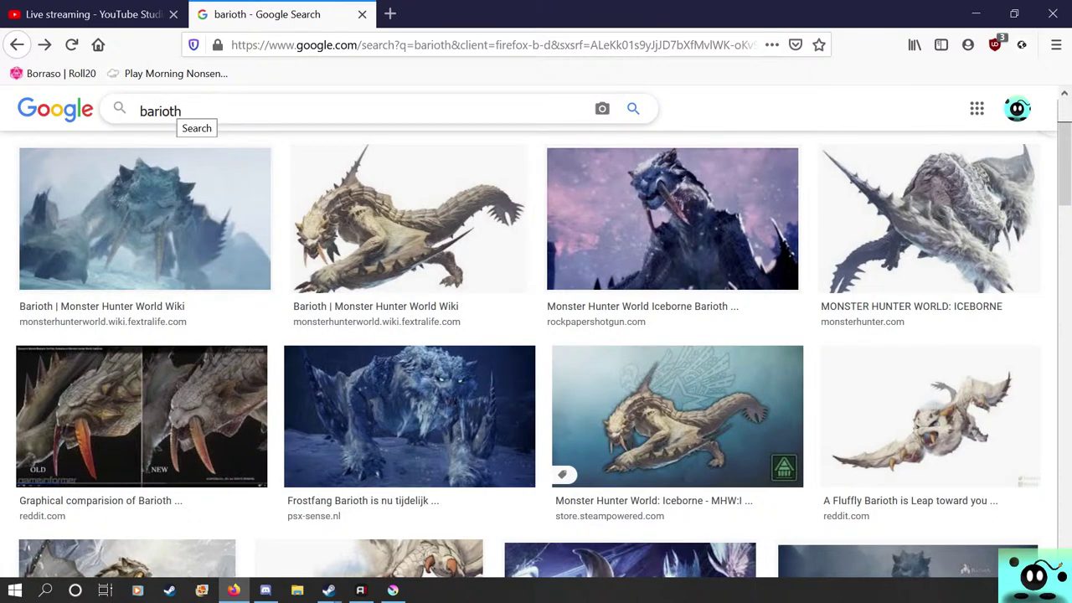
{"action": "key", "text": "BackSpace"}
{"action": "key", "text": "BackSpace"}
{"action": "key", "text": "BackSpace"}
{"action": "key", "text": "BackSpace"}
{"action": "key", "text": "BackSpace"}
{"action": "key", "text": "BackSpace"}
{"action": "key", "text": "BackSpace"}
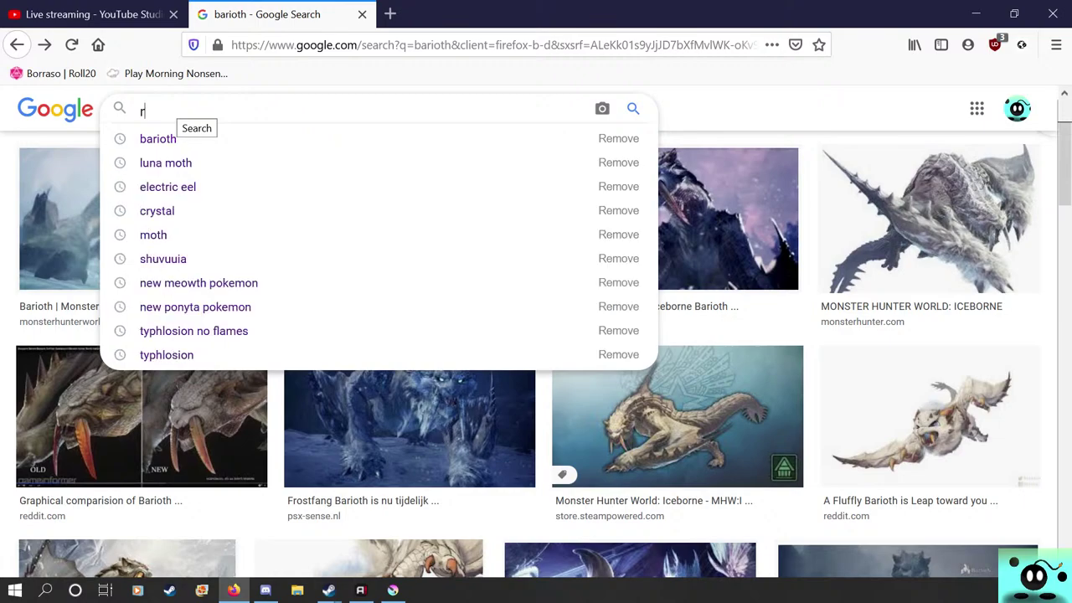
{"action": "type", "text": "ratian"}
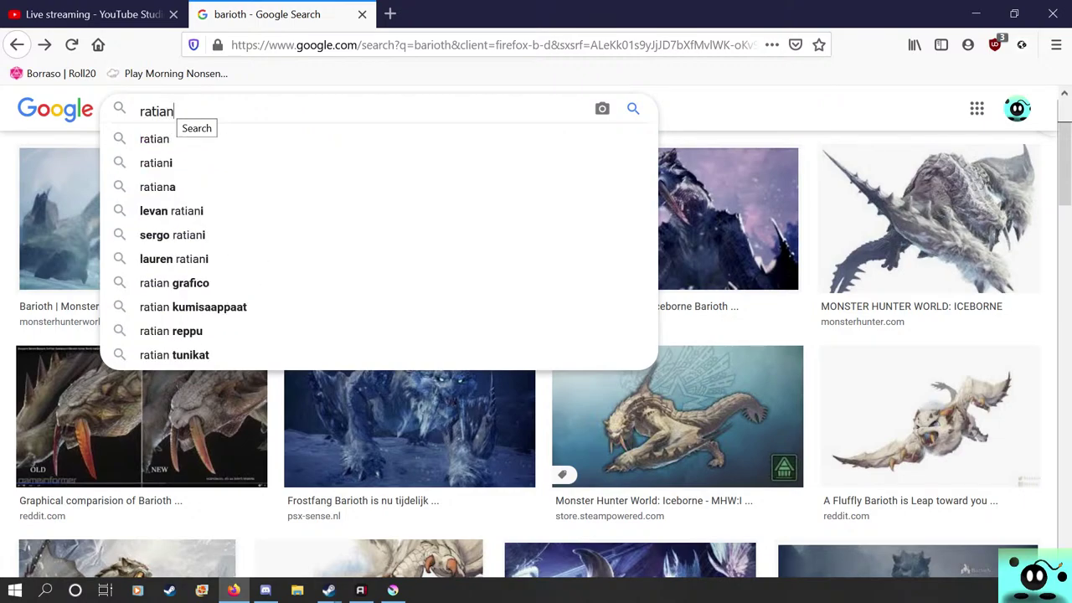
{"action": "key", "text": "Return"}
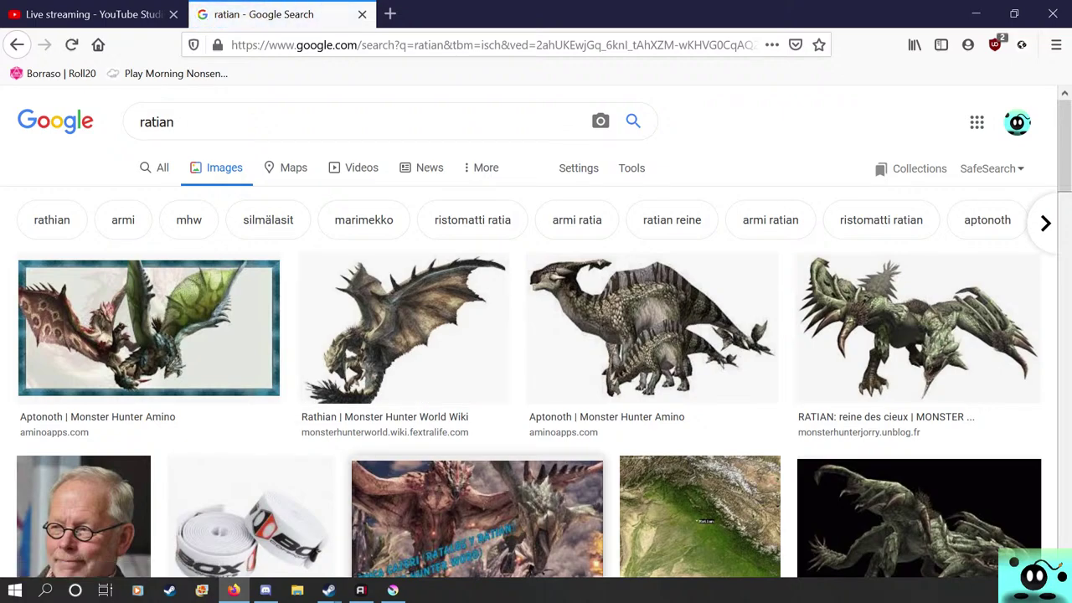
Step: Open the black-background "RATIAN: reine des cieux" picture and its related La Rathian picture with the white background
{"action": "scroll", "coordinate": [477, 519], "scroll_direction": "down", "scroll_amount": 3}
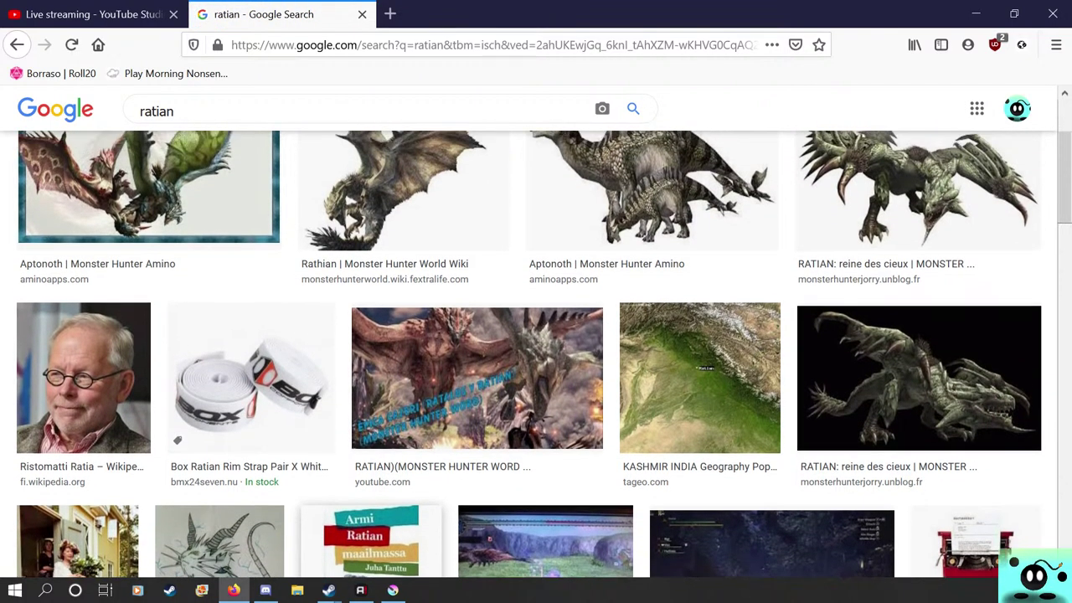
{"action": "scroll", "coordinate": [919, 402], "scroll_direction": "up", "scroll_amount": 1}
{"action": "left_click", "coordinate": [919, 442]}
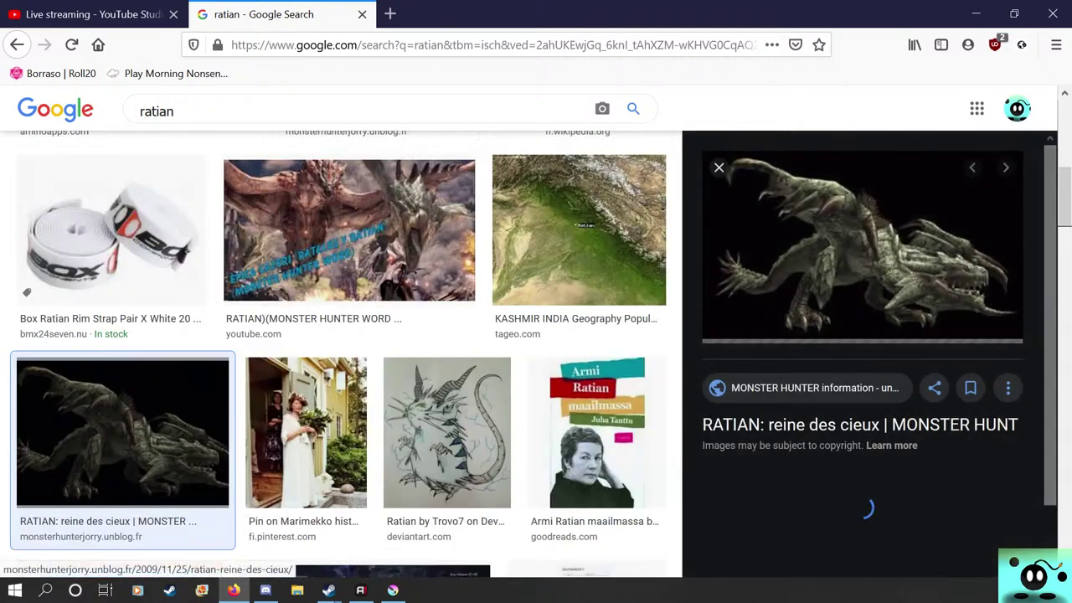
{"action": "scroll", "coordinate": [596, 432], "scroll_direction": "down", "scroll_amount": 1}
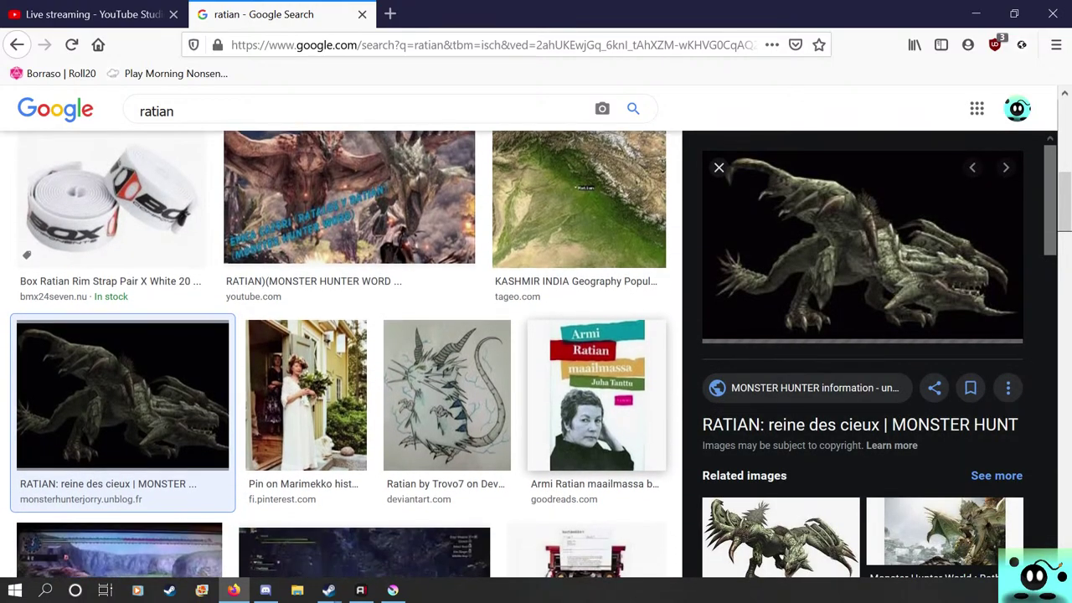
{"action": "left_click", "coordinate": [780, 536]}
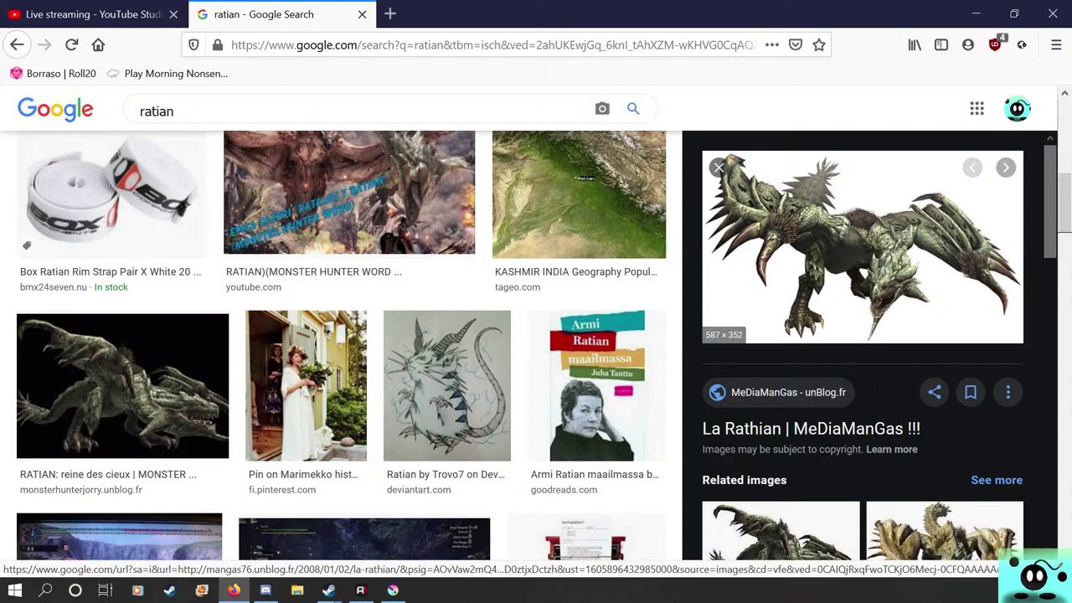
Step: Look through the other ratian results and open the Rathian picture from the Monster Hunter World Wiki
{"action": "scroll", "coordinate": [338, 346], "scroll_direction": "down", "scroll_amount": 1}
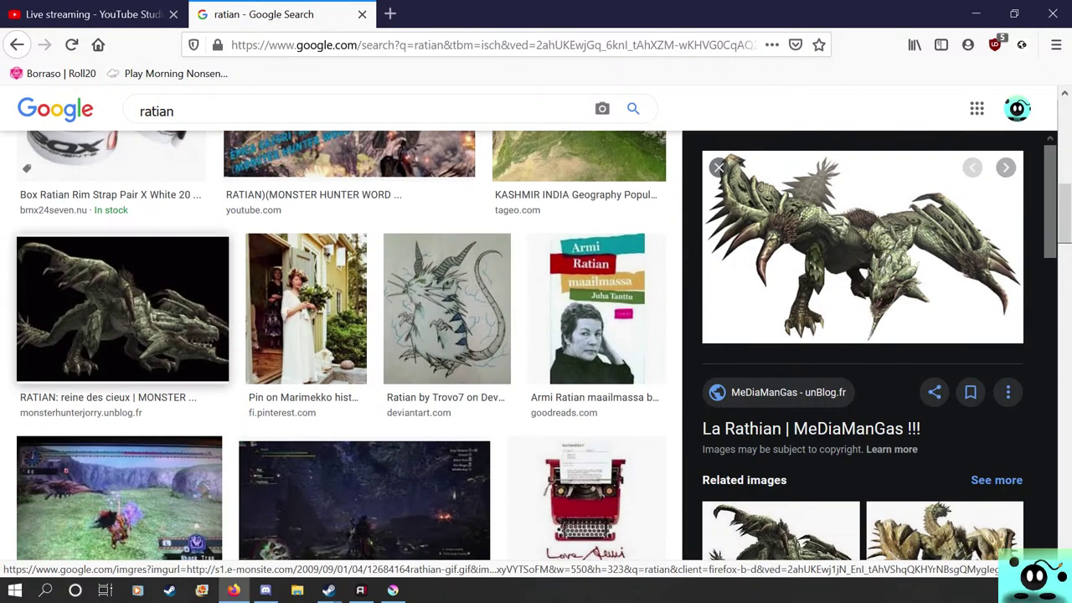
{"action": "scroll", "coordinate": [339, 351], "scroll_direction": "down", "scroll_amount": 3}
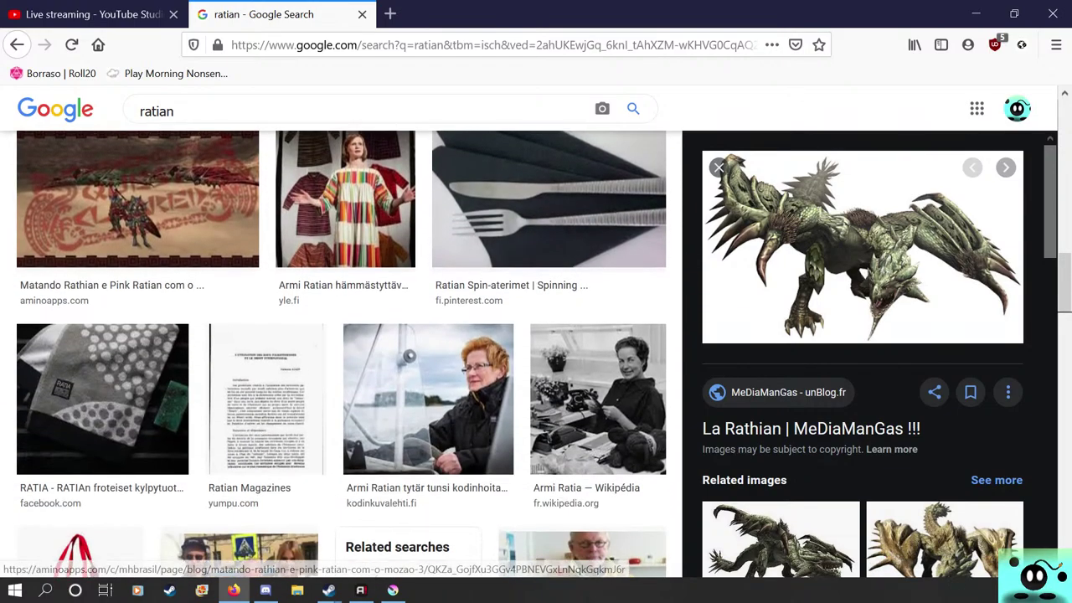
{"action": "scroll", "coordinate": [339, 355], "scroll_direction": "up", "scroll_amount": 5}
{"action": "scroll", "coordinate": [339, 352], "scroll_direction": "up", "scroll_amount": 3}
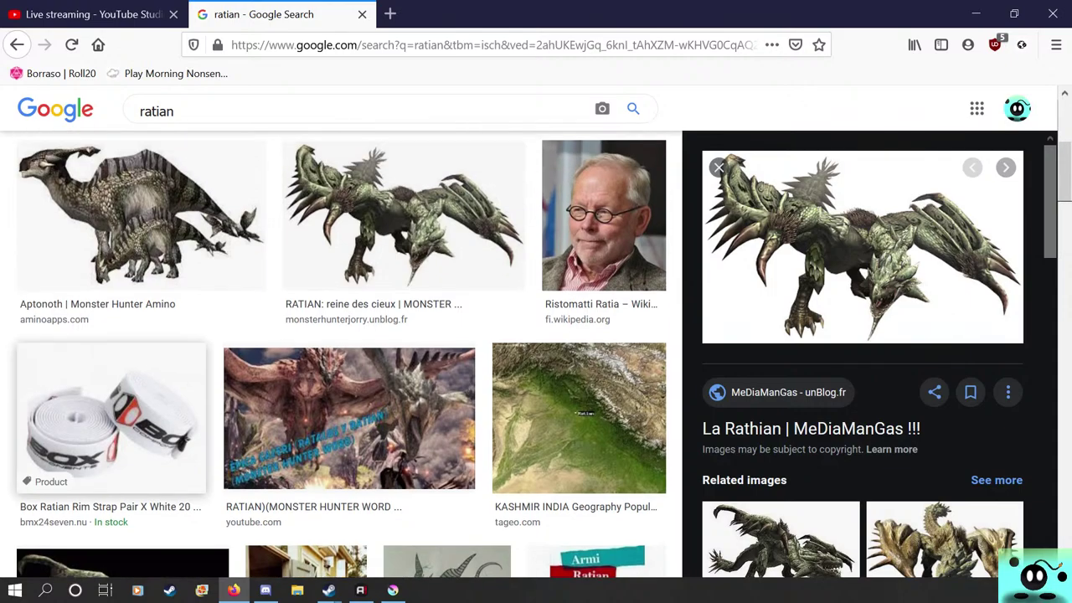
{"action": "scroll", "coordinate": [141, 383], "scroll_direction": "up", "scroll_amount": 1}
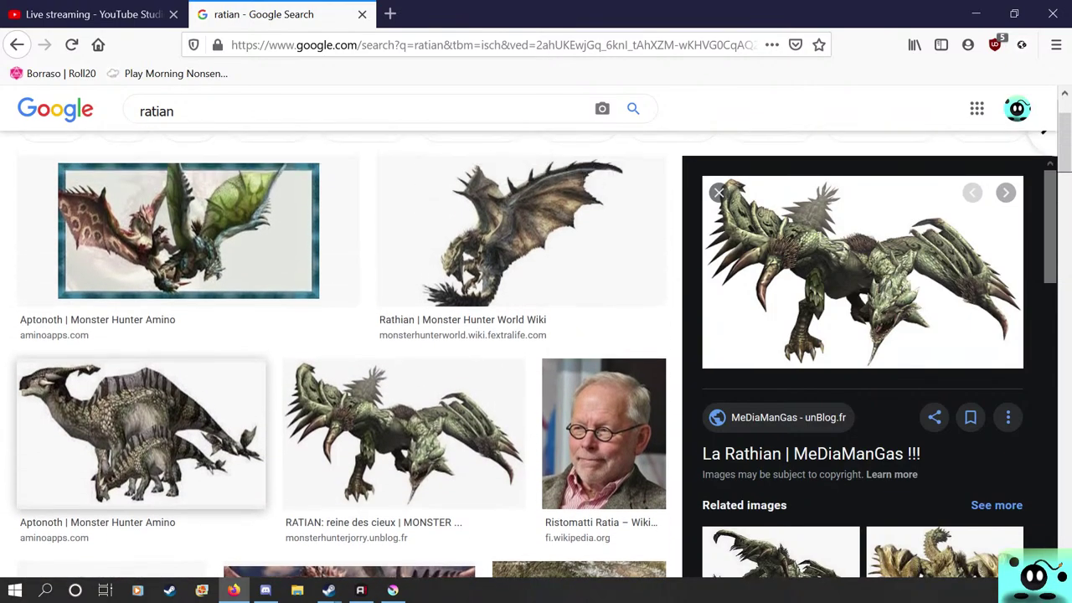
{"action": "left_click", "coordinate": [188, 226]}
{"action": "left_click", "coordinate": [521, 219]}
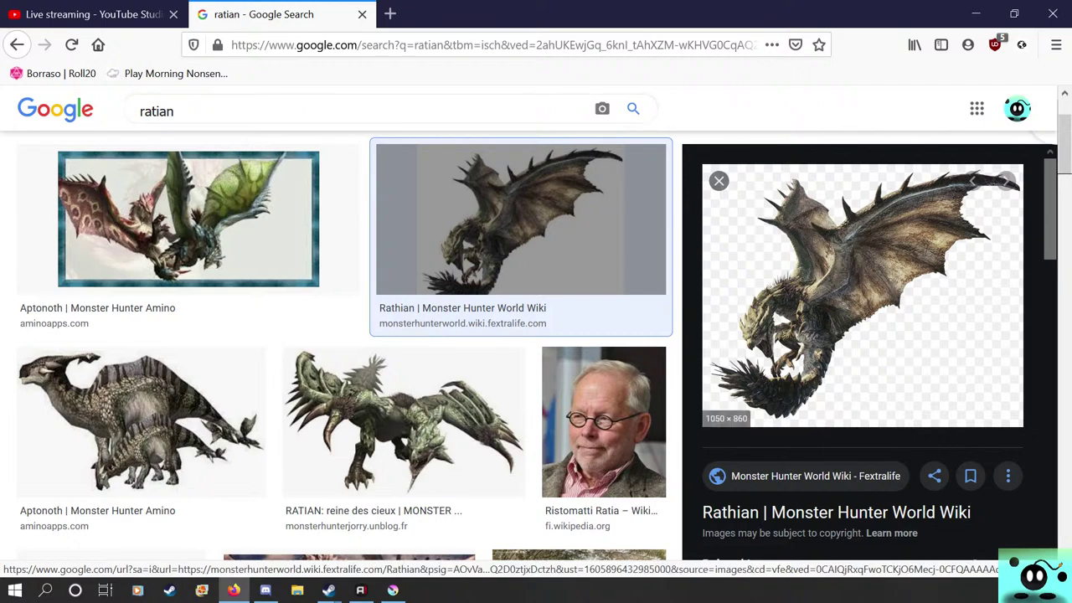
Step: Open the Rathian wiki page, magnify it to 300% and examine the spiky tail in the monster's picture
{"action": "left_click", "coordinate": [862, 295]}
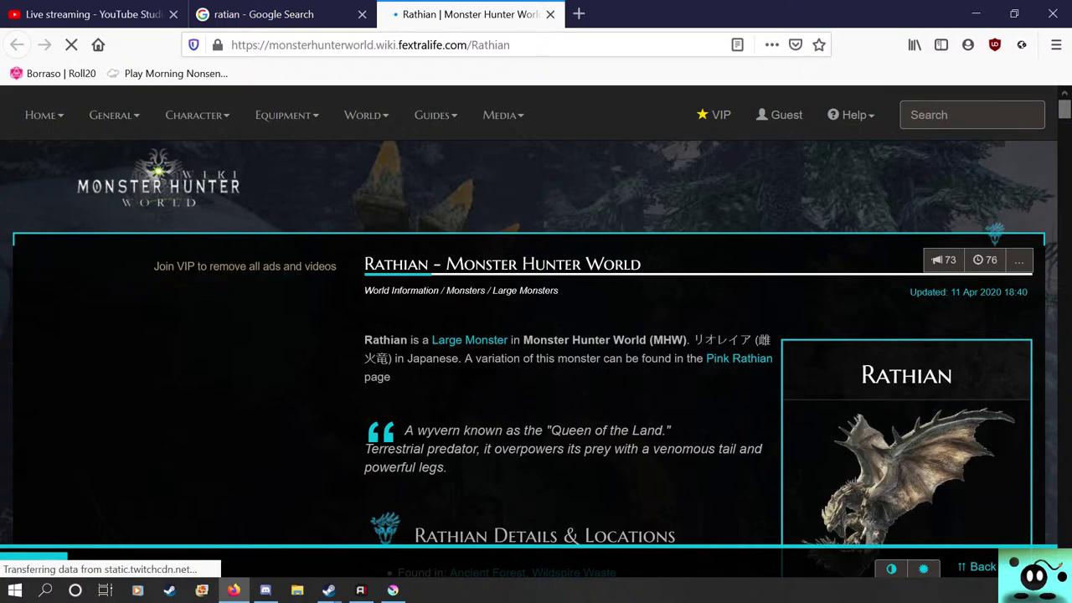
{"action": "scroll", "coordinate": [536, 343], "scroll_direction": "down", "scroll_amount": 1}
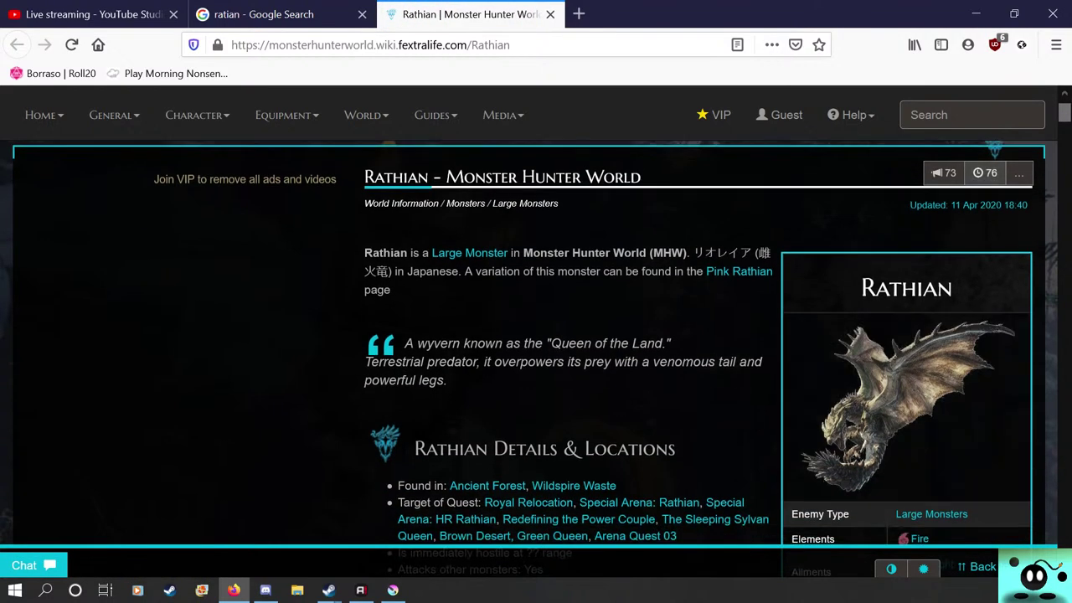
{"action": "left_click", "coordinate": [1056, 44]}
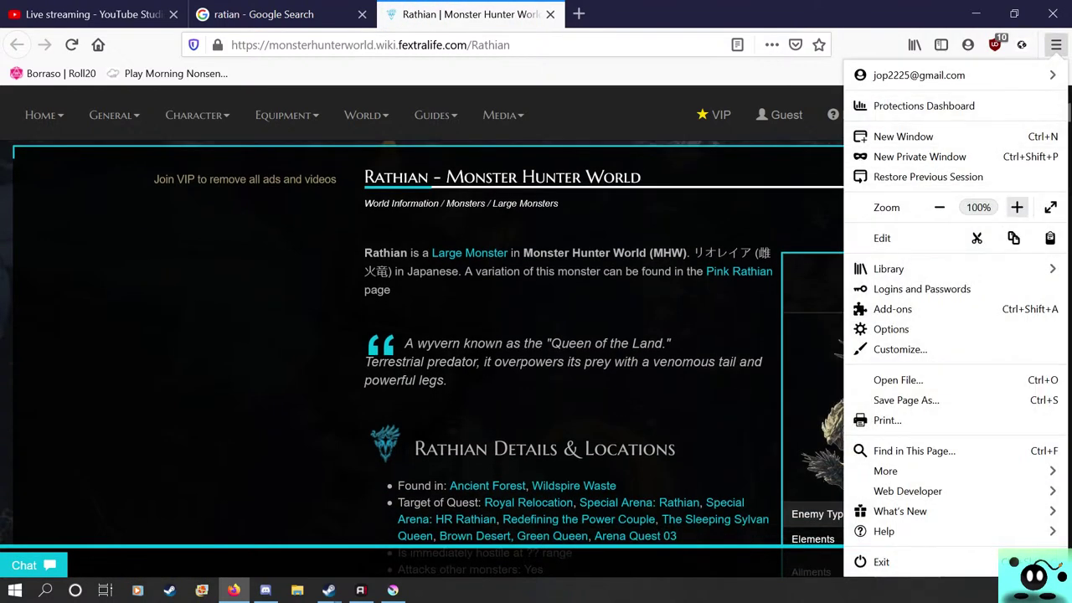
{"action": "left_click", "coordinate": [1017, 207]}
{"action": "left_click", "coordinate": [1017, 207]}
{"action": "left_click", "coordinate": [1016, 207]}
{"action": "left_click", "coordinate": [1017, 207]}
{"action": "left_click", "coordinate": [1017, 207]}
{"action": "left_click", "coordinate": [1017, 207]}
{"action": "left_click", "coordinate": [1017, 207]}
{"action": "left_click", "coordinate": [1017, 207]}
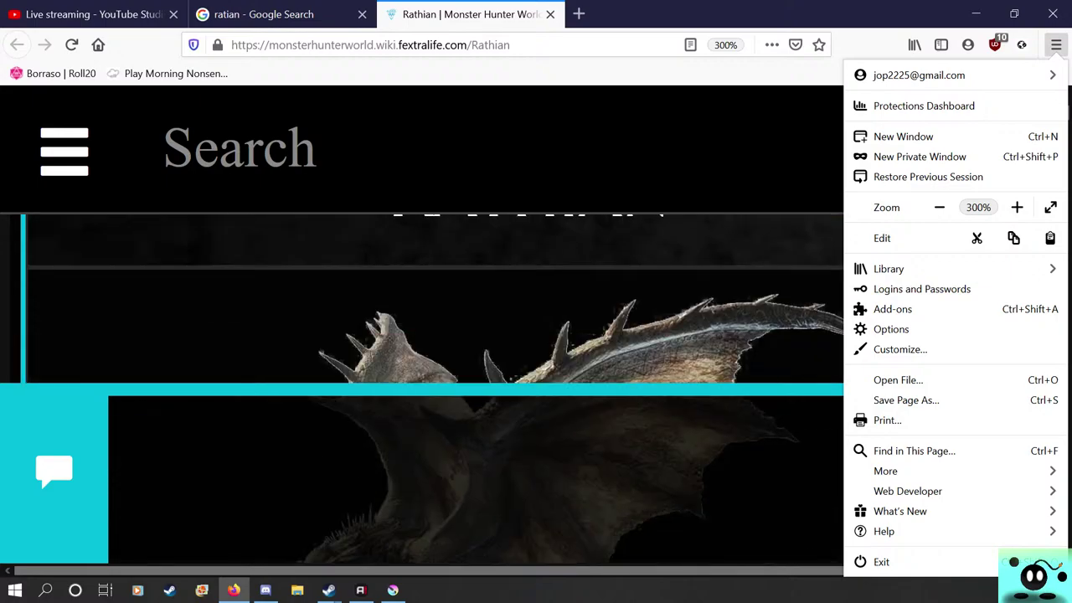
{"action": "key", "text": "Escape"}
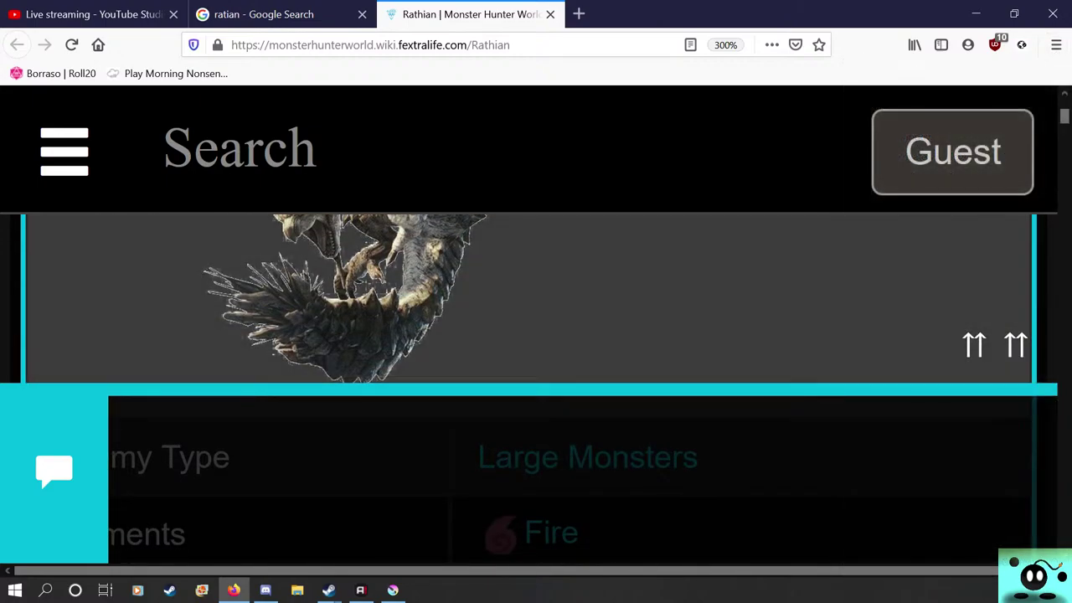
{"action": "scroll", "coordinate": [536, 344], "scroll_direction": "up", "scroll_amount": 1}
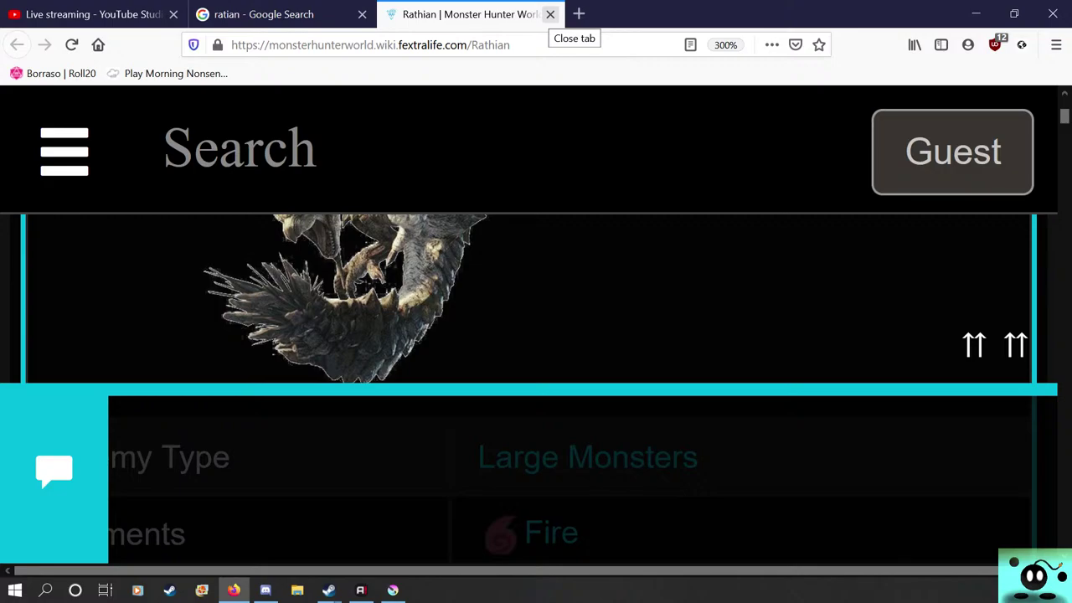
Step: Close the Rathian wiki page and look through the ratian image results again
{"action": "left_click", "coordinate": [550, 14]}
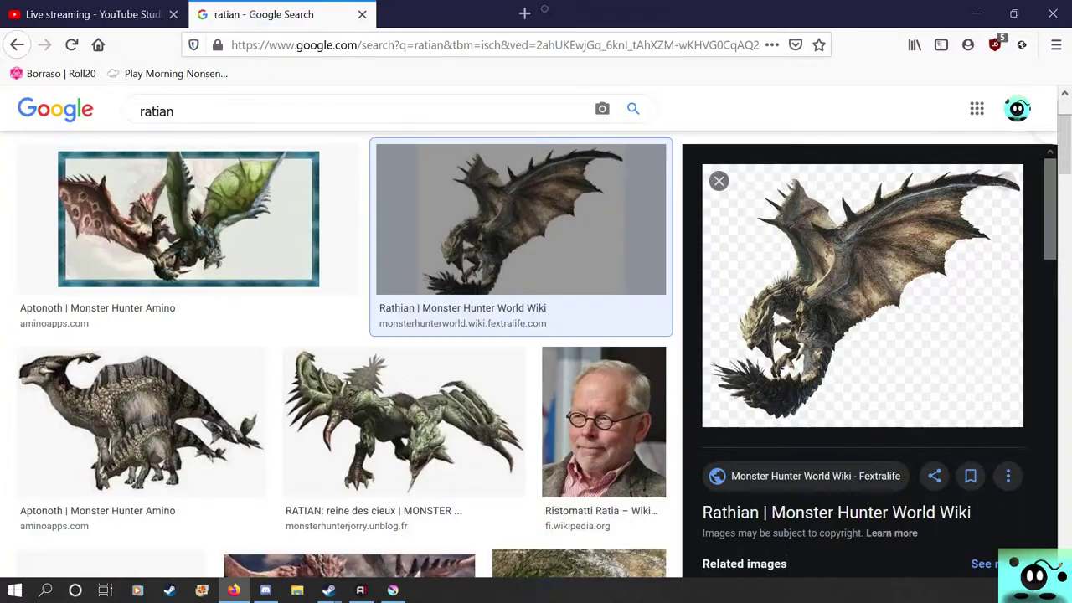
{"action": "scroll", "coordinate": [394, 360], "scroll_direction": "down", "scroll_amount": 5}
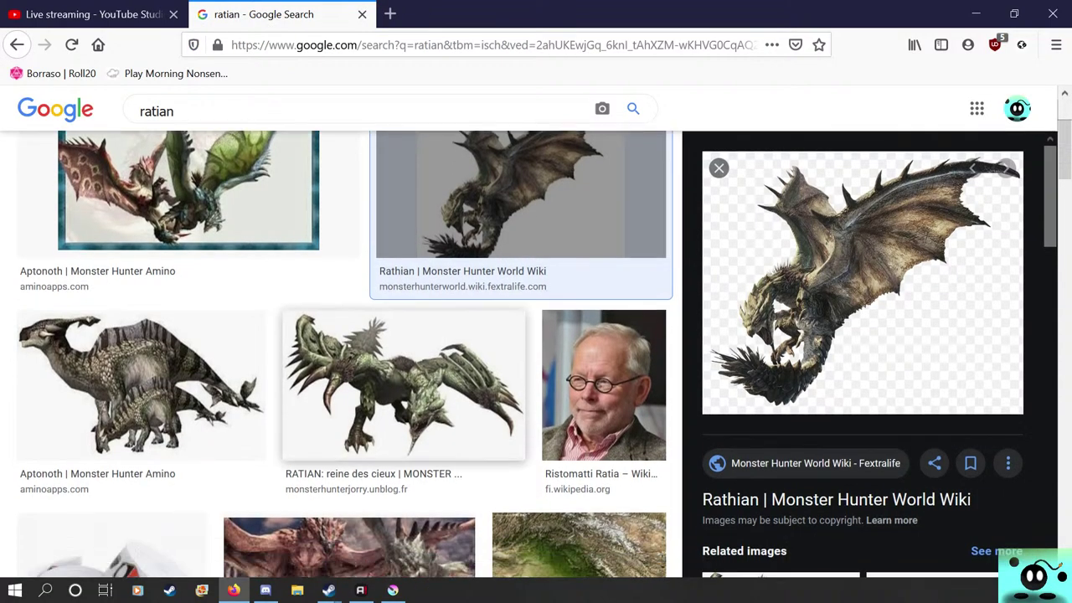
{"action": "scroll", "coordinate": [342, 355], "scroll_direction": "down", "scroll_amount": 10}
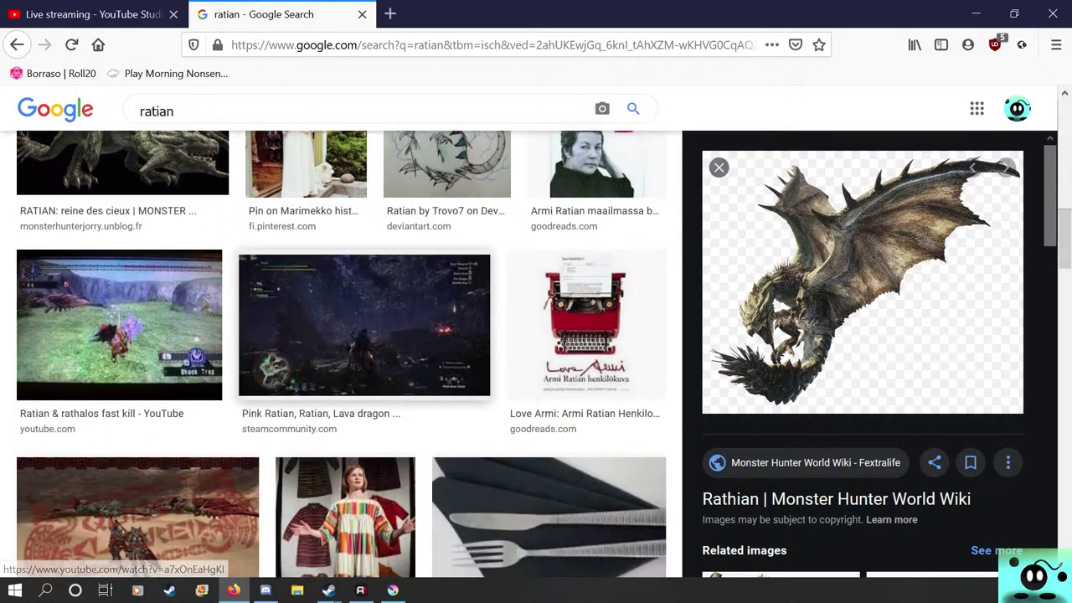
{"action": "scroll", "coordinate": [342, 355], "scroll_direction": "up", "scroll_amount": 10}
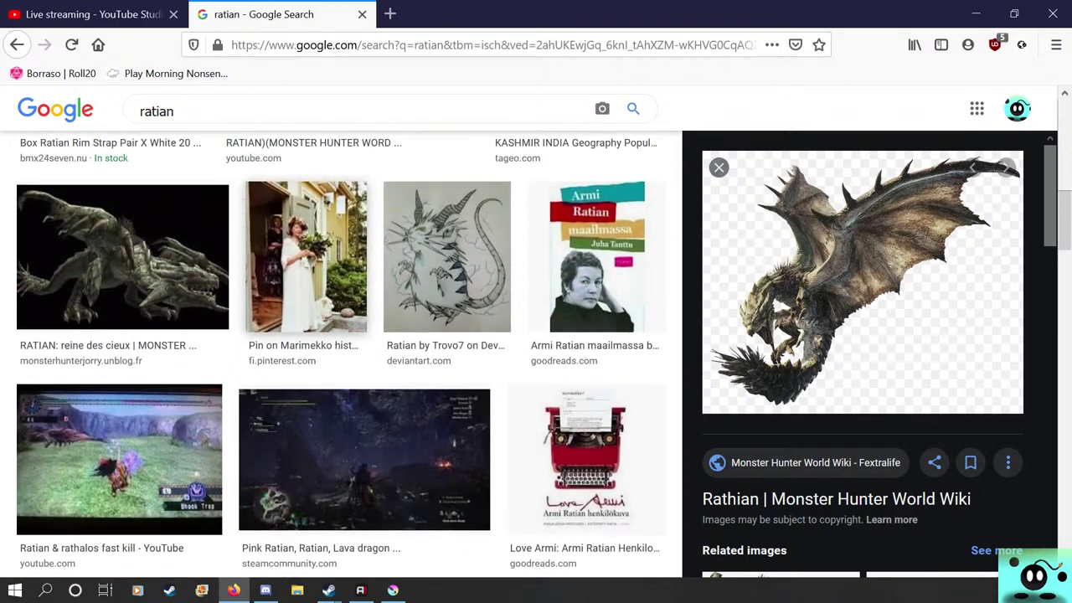
{"action": "scroll", "coordinate": [342, 355], "scroll_direction": "up", "scroll_amount": 3}
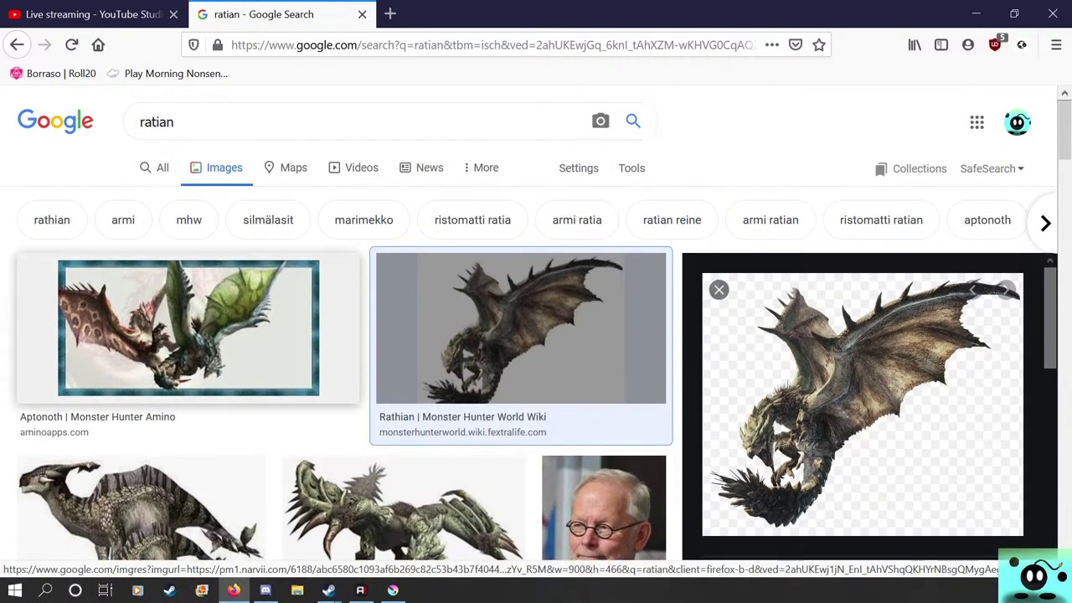
Step: Return to the hawk-moth drawing in Krita and fill the gap between the upper tuft's crystals with dense short hairs up to its tip
{"action": "left_click_drag", "start_coordinate": [486, 10], "coordinate": [1, 126]}
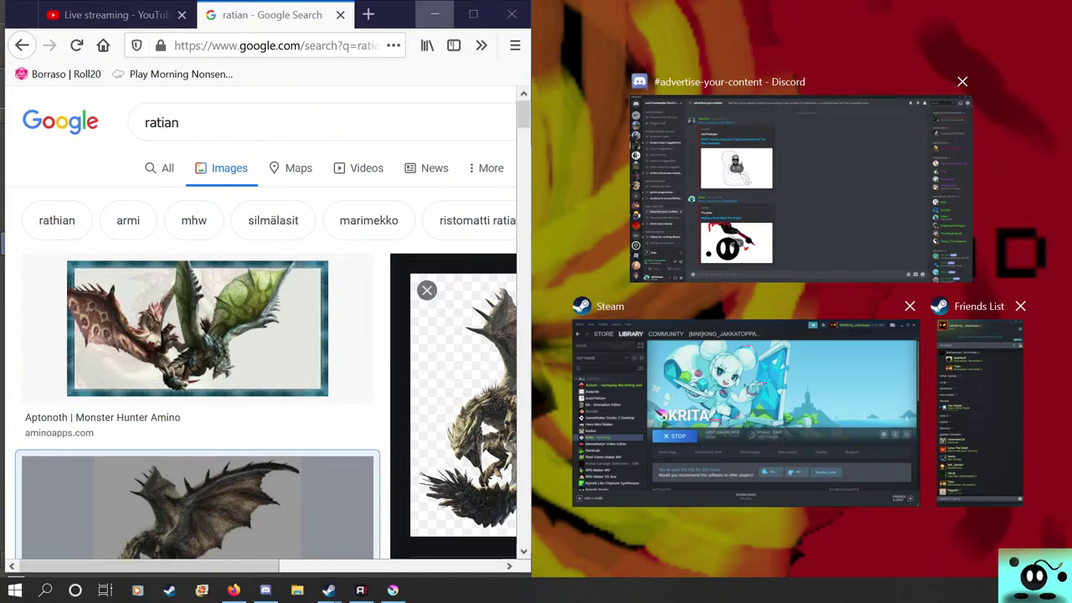
{"action": "left_click", "coordinate": [435, 14]}
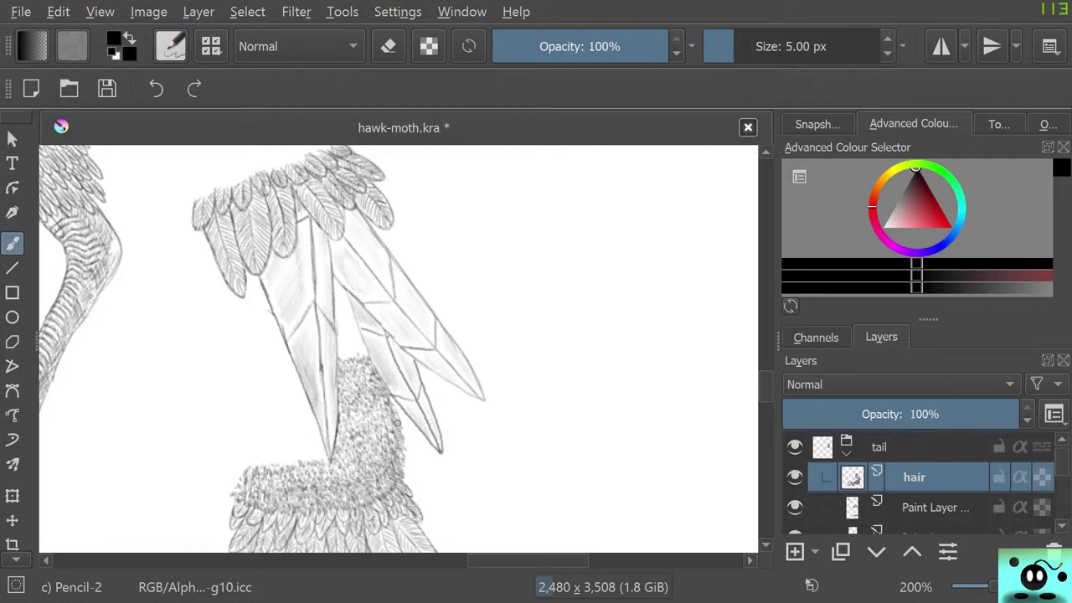
{"action": "mouse_move", "coordinate": [389, 401]}
{"action": "left_mouse_down"}
{"action": "mouse_move", "coordinate": [409, 454]}
{"action": "mouse_move", "coordinate": [402, 465]}
{"action": "mouse_move", "coordinate": [402, 443]}
{"action": "left_mouse_up"}
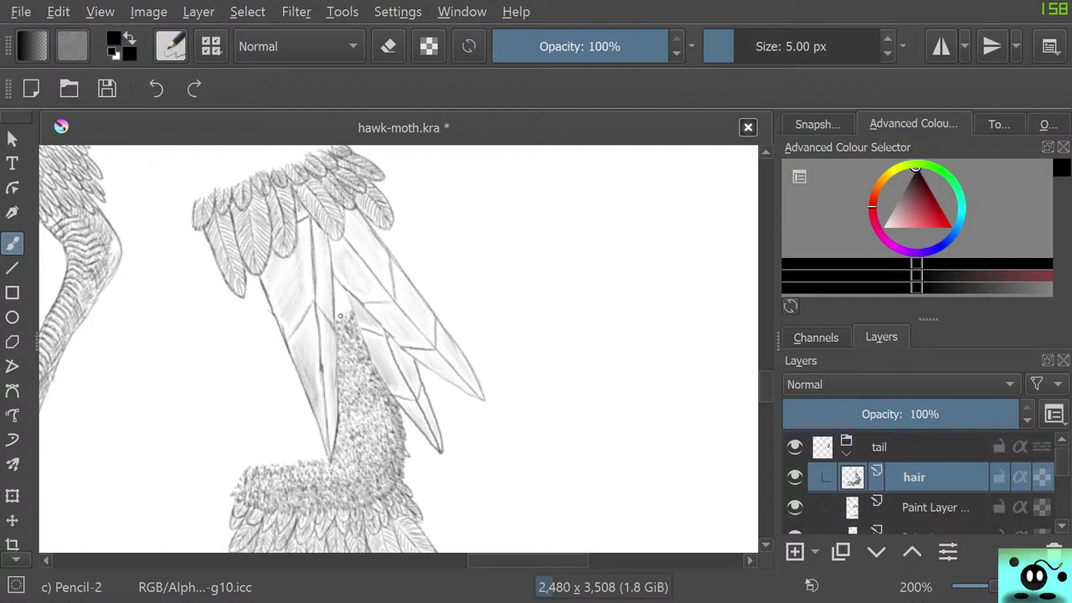
{"action": "left_click_drag", "start_coordinate": [343, 318], "coordinate": [341, 297]}
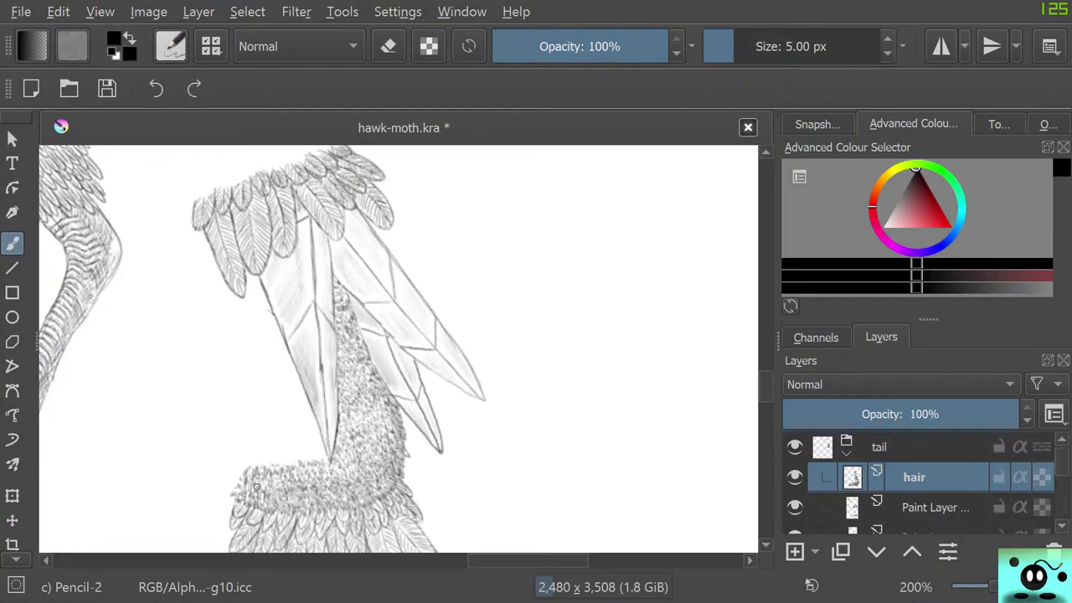
{"action": "scroll", "coordinate": [306, 433], "scroll_direction": "down", "scroll_amount": 2}
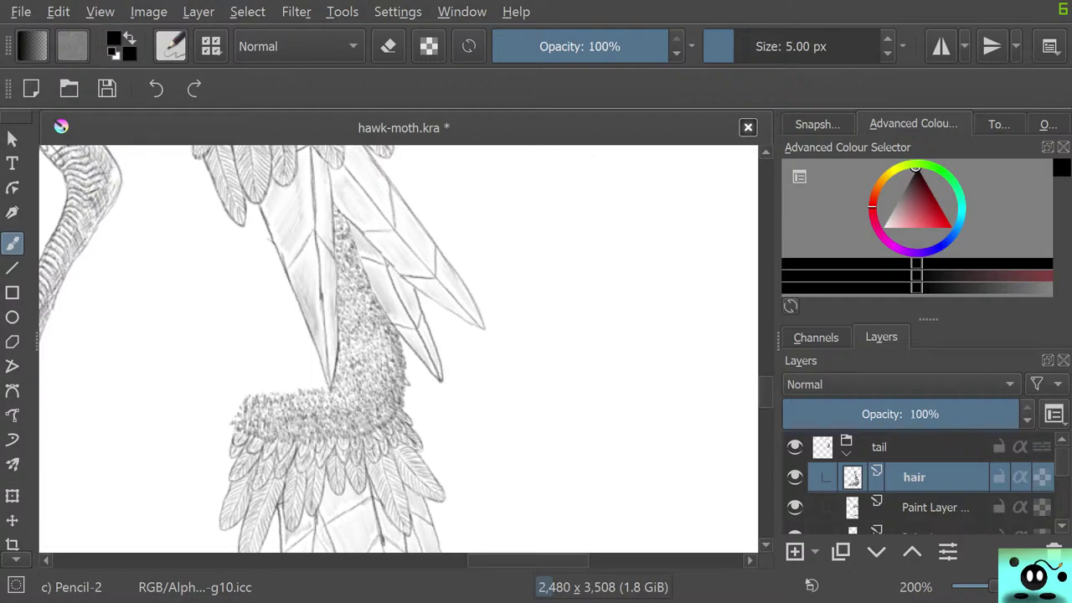
Step: Check the moth close-up in the separate browser window and return to the hawk-moth drawing
{"action": "left_click_drag", "start_coordinate": [0, 67], "coordinate": [7, 142]}
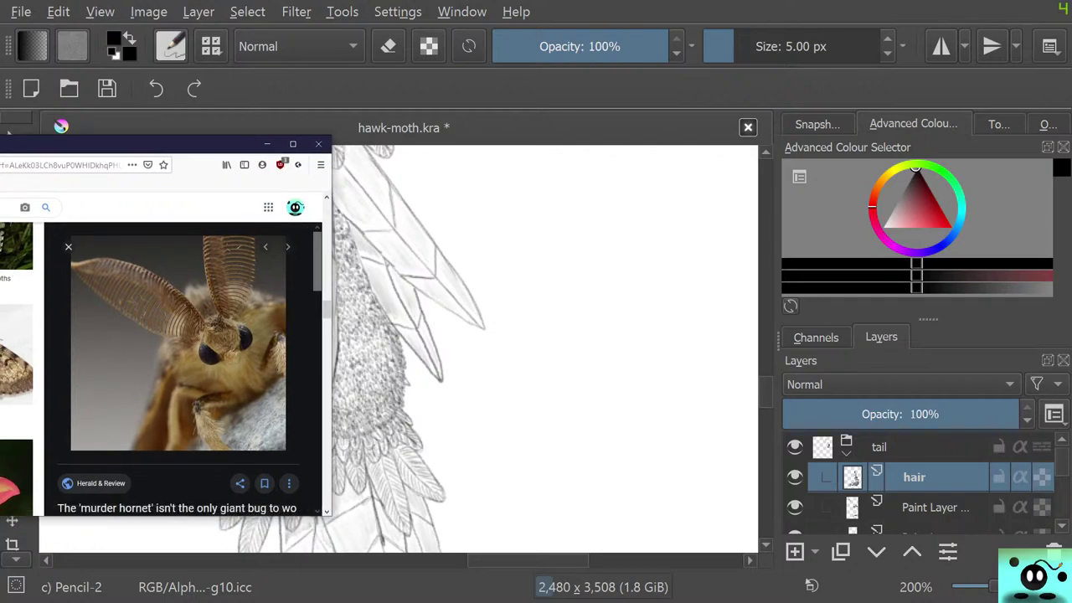
{"action": "key", "text": "alt+Tab"}
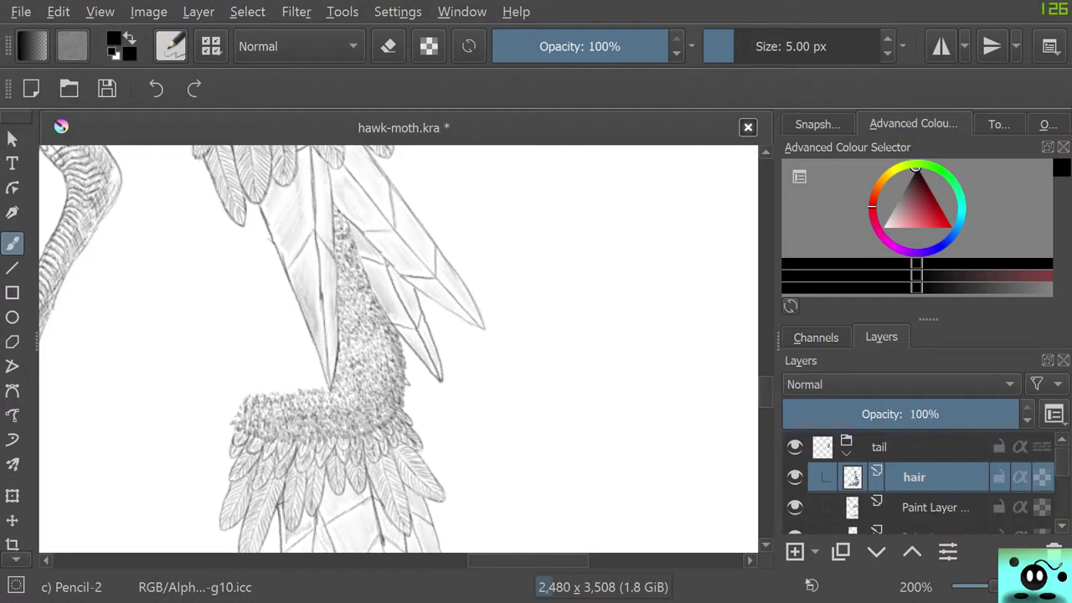
Step: Make the hidden tail sketch layer below the crystals visible and select it for drawing
{"action": "left_click_drag", "start_coordinate": [488, 555], "coordinate": [457, 543]}
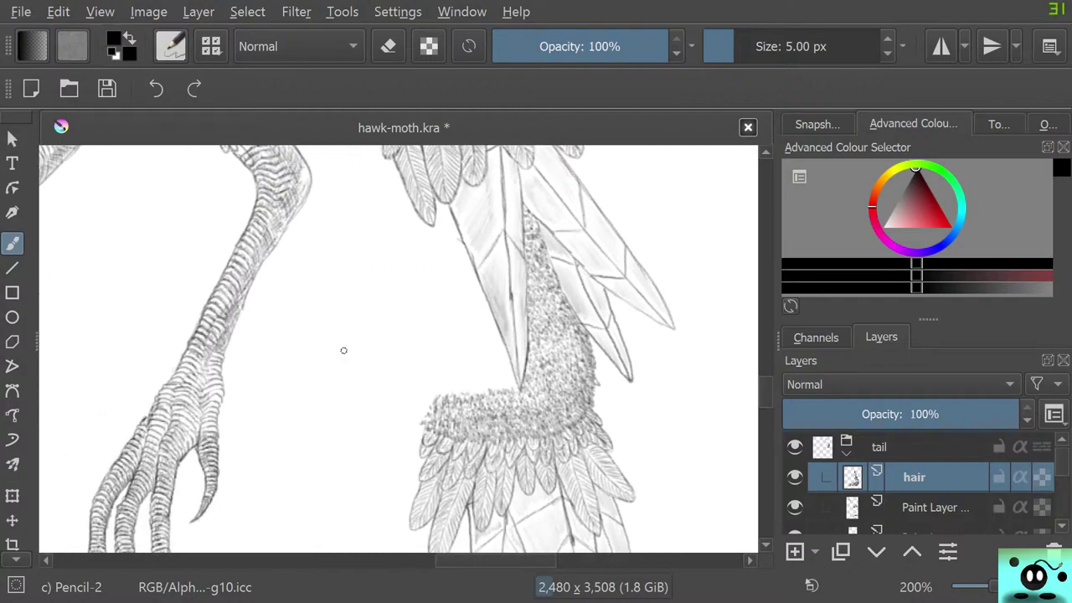
{"action": "mouse_move", "coordinate": [764, 386]}
{"action": "left_mouse_down"}
{"action": "mouse_move", "coordinate": [765, 340]}
{"action": "mouse_move", "coordinate": [764, 379]}
{"action": "left_mouse_up"}
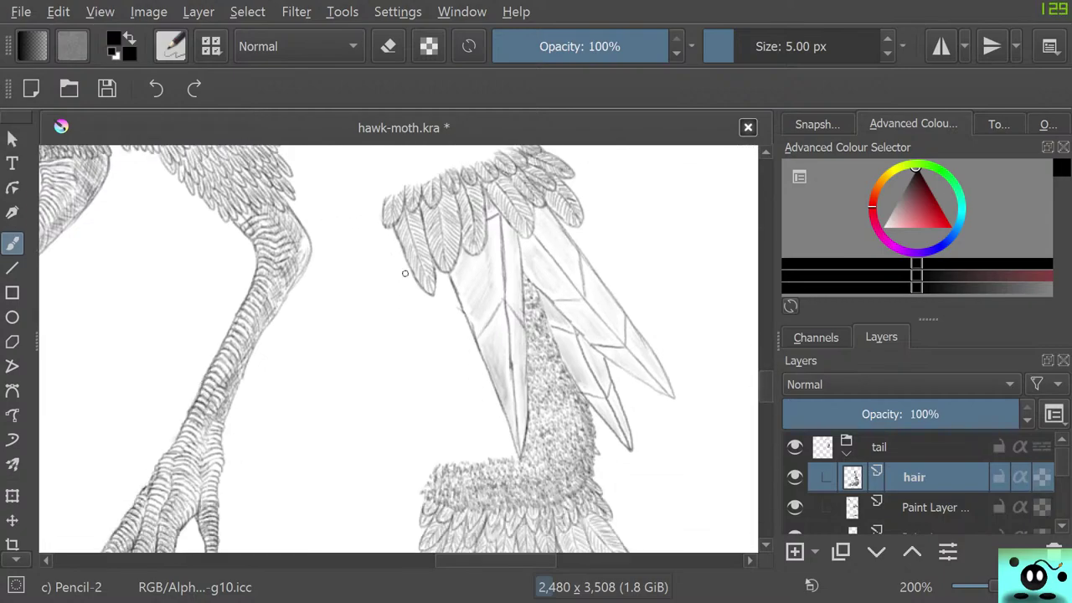
{"action": "scroll", "coordinate": [921, 485], "scroll_direction": "down", "scroll_amount": 3}
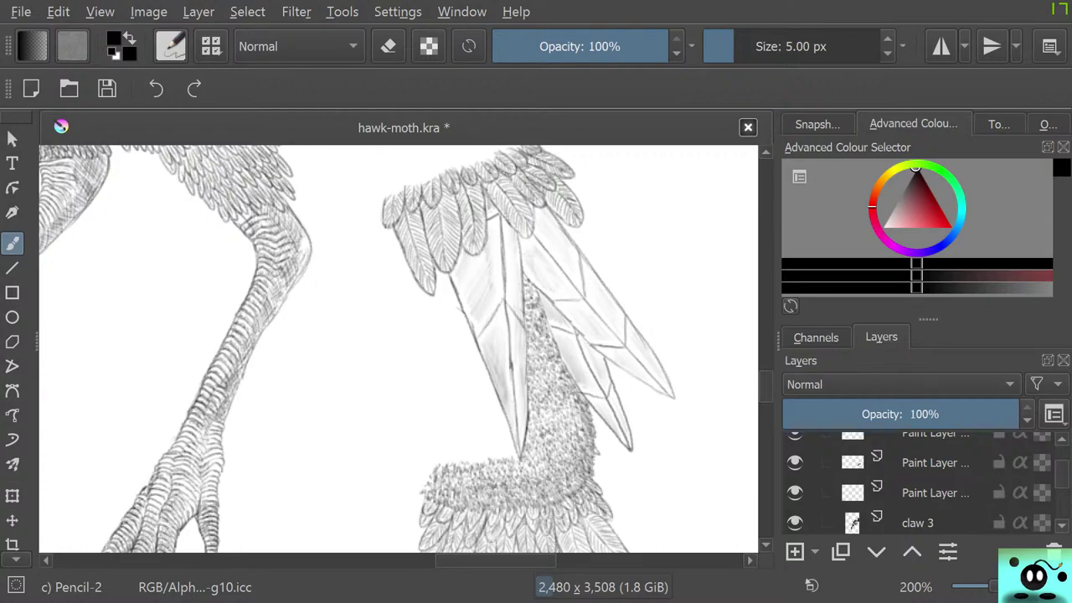
{"action": "scroll", "coordinate": [917, 483], "scroll_direction": "down", "scroll_amount": 1}
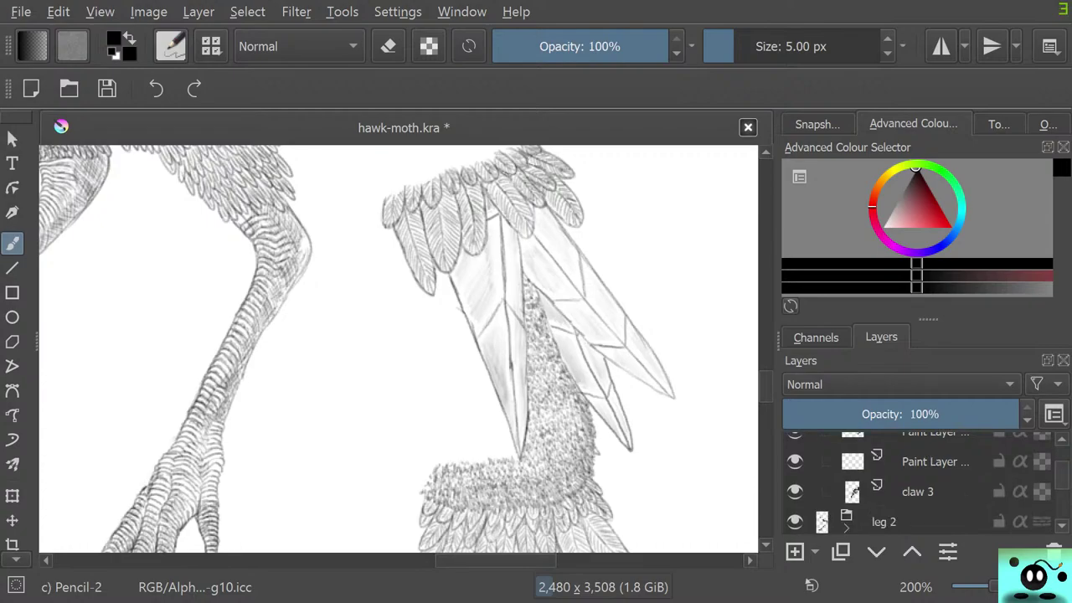
{"action": "scroll", "coordinate": [917, 483], "scroll_direction": "up", "scroll_amount": 5}
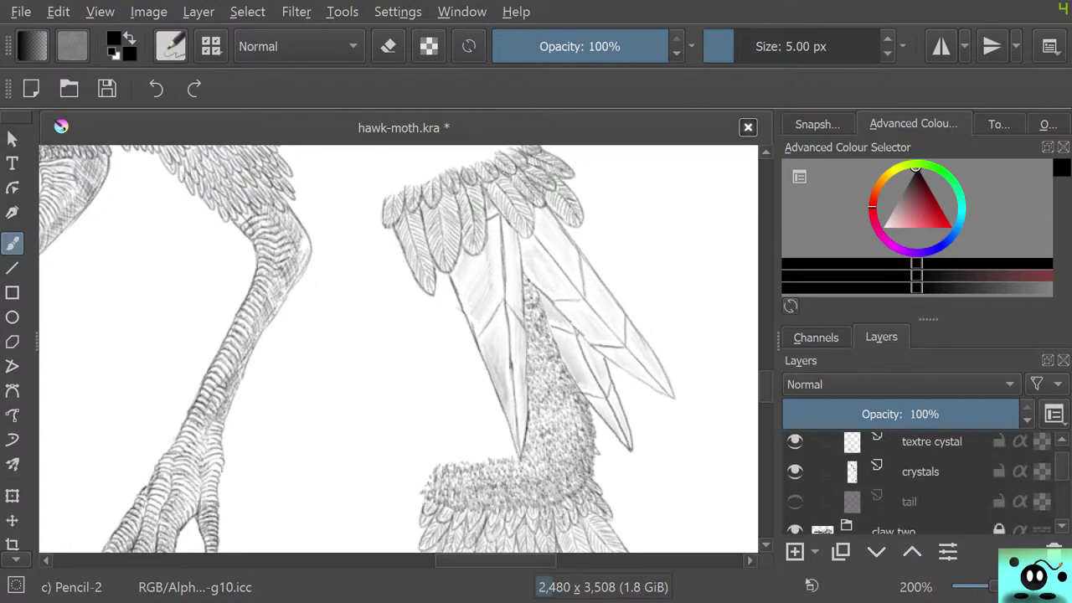
{"action": "left_click", "coordinate": [795, 502]}
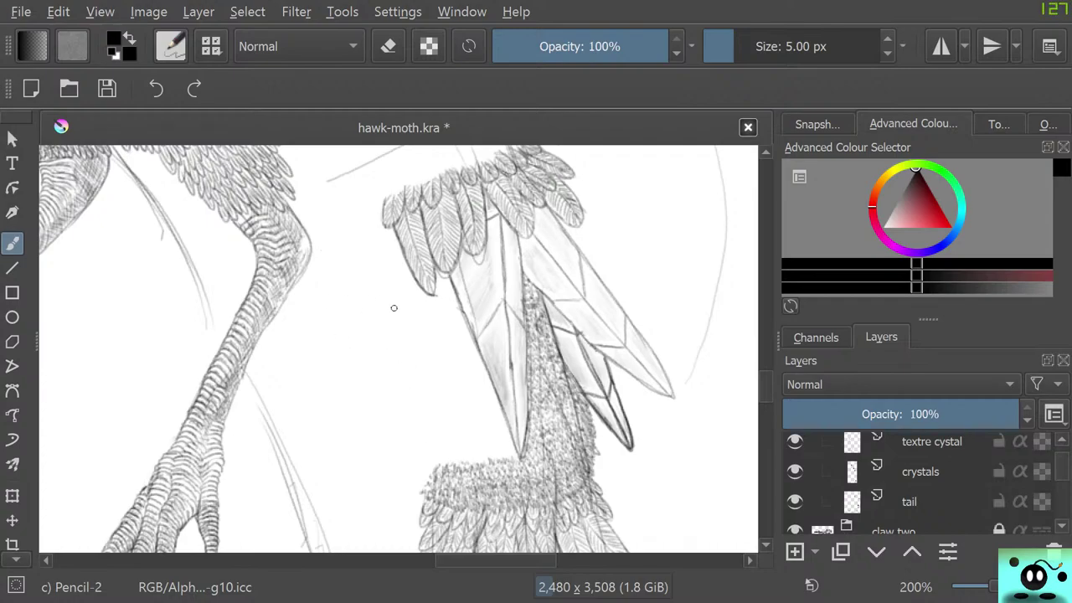
{"action": "left_click", "coordinate": [912, 502]}
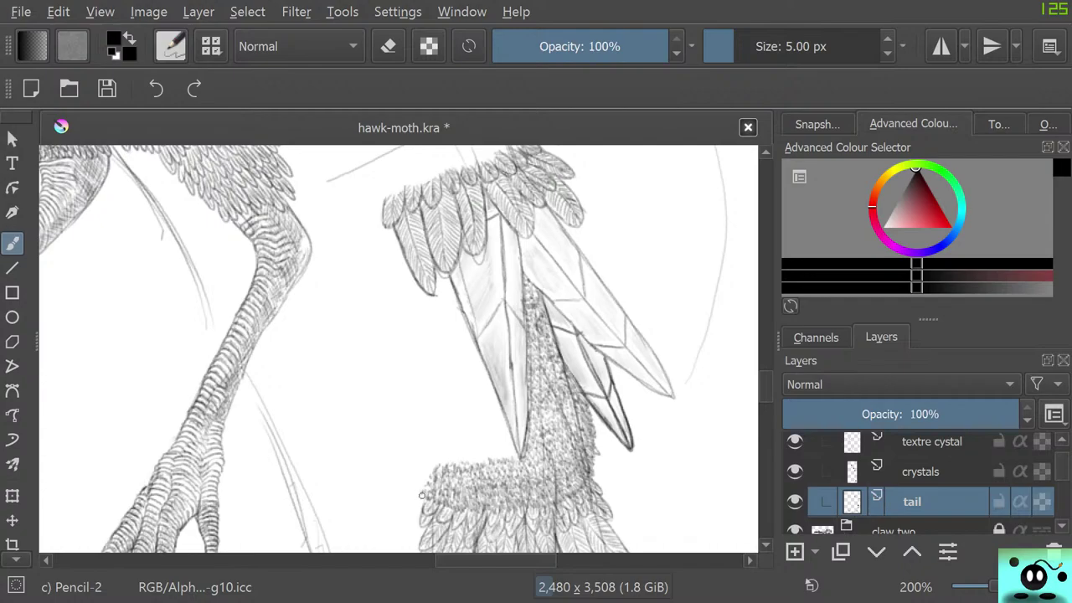
Step: Sketch the tail's outer contour on the leg side, from the lower tuft's hair band up past the upper tuft and along the wing edge
{"action": "mouse_move", "coordinate": [422, 495]}
{"action": "left_mouse_down"}
{"action": "mouse_move", "coordinate": [396, 457]}
{"action": "mouse_move", "coordinate": [416, 491]}
{"action": "mouse_move", "coordinate": [357, 331]}
{"action": "mouse_move", "coordinate": [356, 352]}
{"action": "mouse_move", "coordinate": [346, 200]}
{"action": "mouse_move", "coordinate": [309, 172]}
{"action": "left_mouse_up"}
{"action": "scroll", "coordinate": [686, 366], "scroll_direction": "up", "scroll_amount": 5}
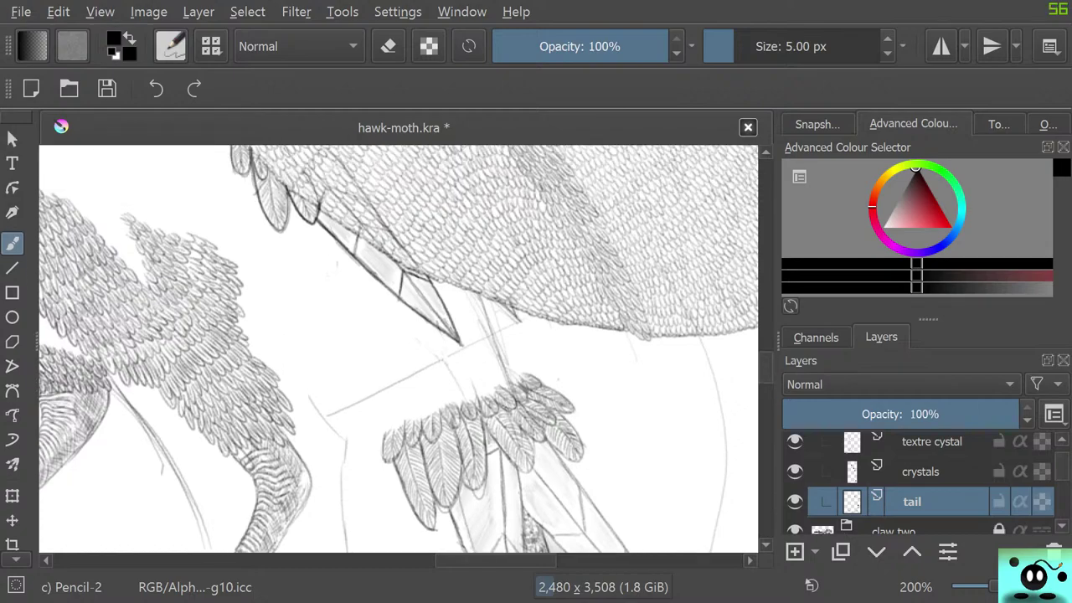
{"action": "left_click_drag", "start_coordinate": [316, 404], "coordinate": [239, 189]}
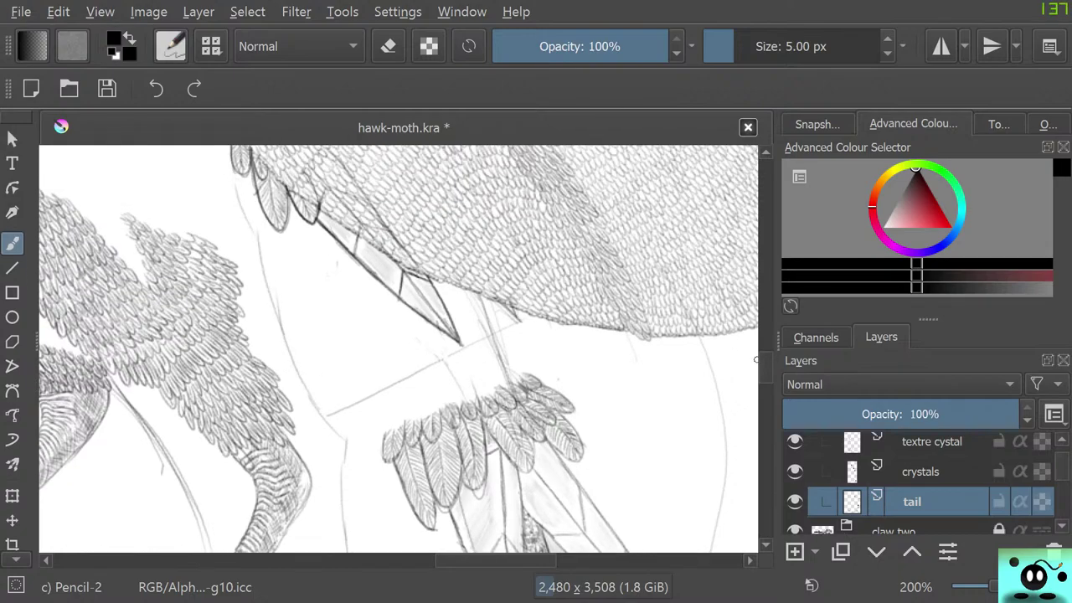
{"action": "left_click_drag", "start_coordinate": [765, 367], "coordinate": [765, 349]}
{"action": "mouse_move", "coordinate": [232, 395]}
{"action": "left_mouse_down"}
{"action": "mouse_move", "coordinate": [168, 346]}
{"action": "mouse_move", "coordinate": [177, 353]}
{"action": "mouse_move", "coordinate": [125, 285]}
{"action": "mouse_move", "coordinate": [107, 199]}
{"action": "left_mouse_up"}
{"action": "scroll", "coordinate": [398, 348], "scroll_direction": "up", "scroll_amount": 2}
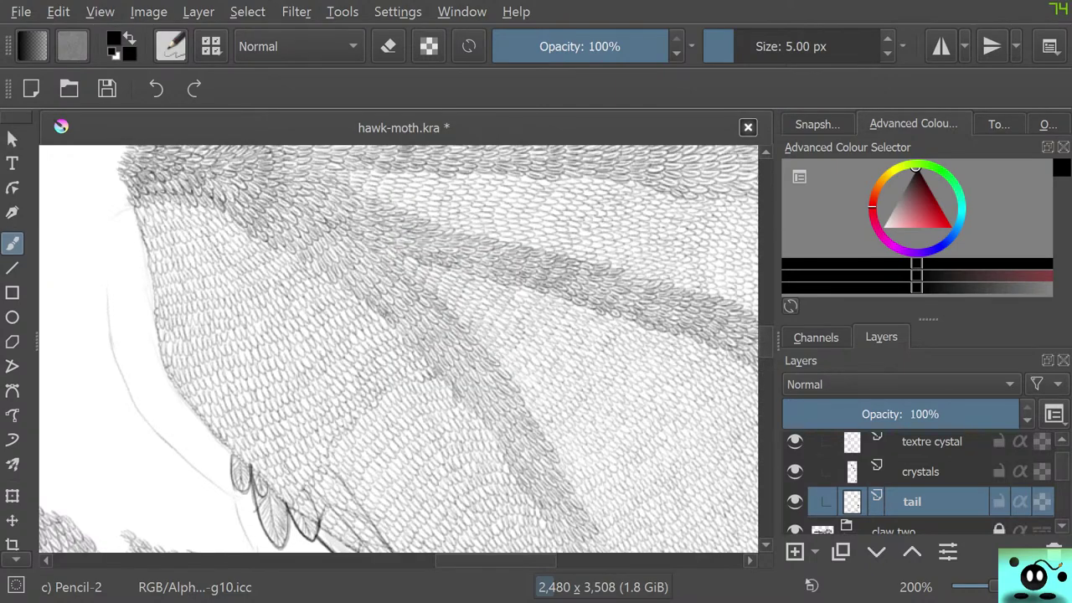
Step: Extend the contour from the wing's base in a long curve across the blank area to the body feathers
{"action": "left_click_drag", "start_coordinate": [483, 561], "coordinate": [433, 560]}
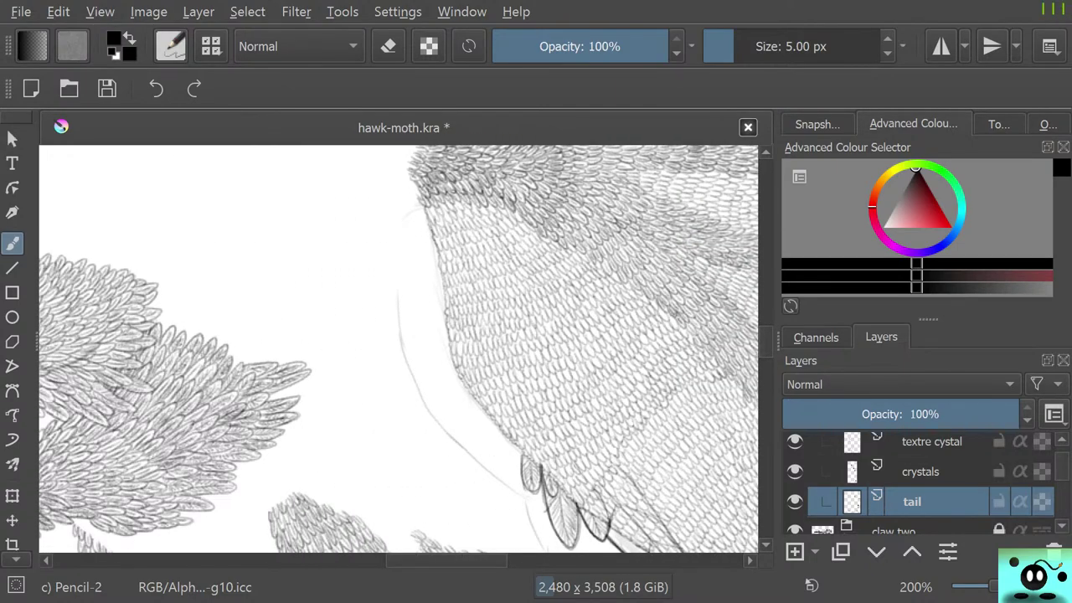
{"action": "left_click_drag", "start_coordinate": [765, 341], "coordinate": [764, 326]}
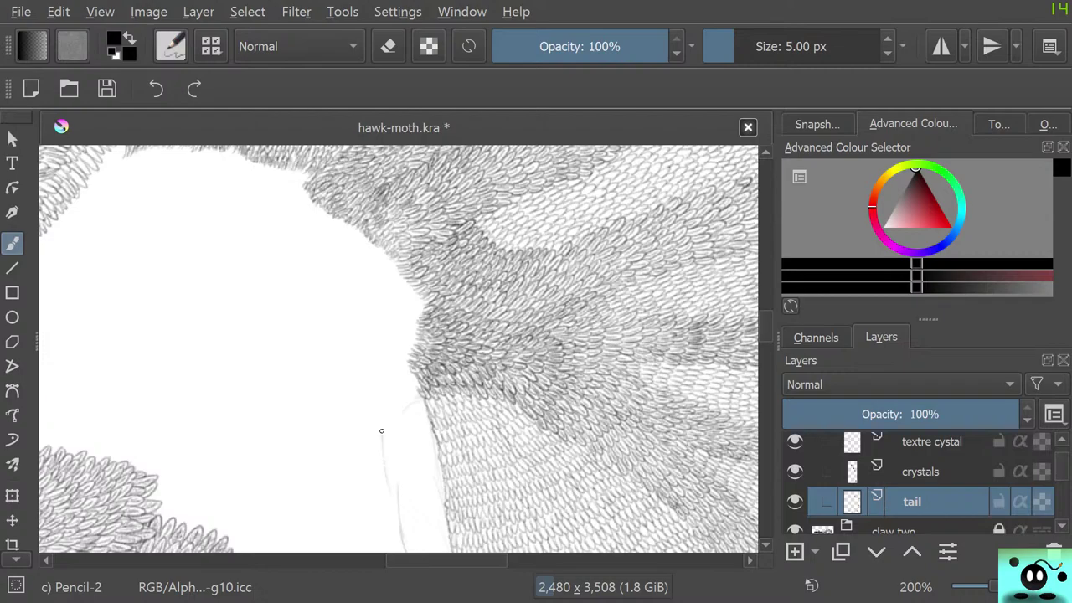
{"action": "mouse_move", "coordinate": [381, 430]}
{"action": "left_mouse_down"}
{"action": "mouse_move", "coordinate": [267, 366]}
{"action": "mouse_move", "coordinate": [333, 397]}
{"action": "mouse_move", "coordinate": [138, 261]}
{"action": "mouse_move", "coordinate": [104, 183]}
{"action": "left_mouse_up"}
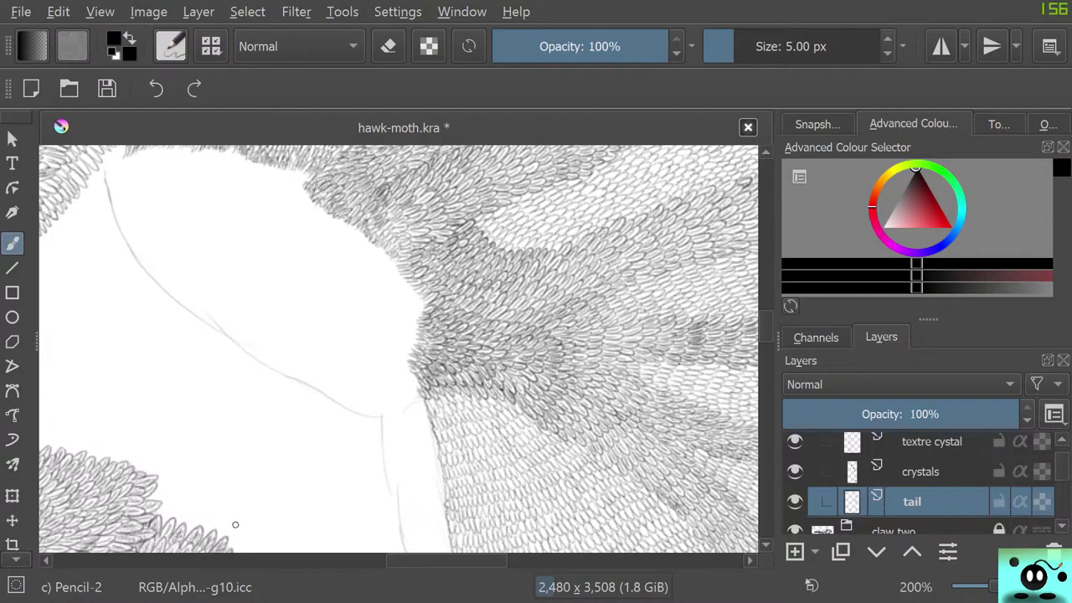
Step: Erase the stray pencil stroke in the blank area below the middle clawed foot
{"action": "left_click_drag", "start_coordinate": [766, 326], "coordinate": [766, 407]}
{"action": "scroll", "coordinate": [398, 349], "scroll_direction": "down", "scroll_amount": 3}
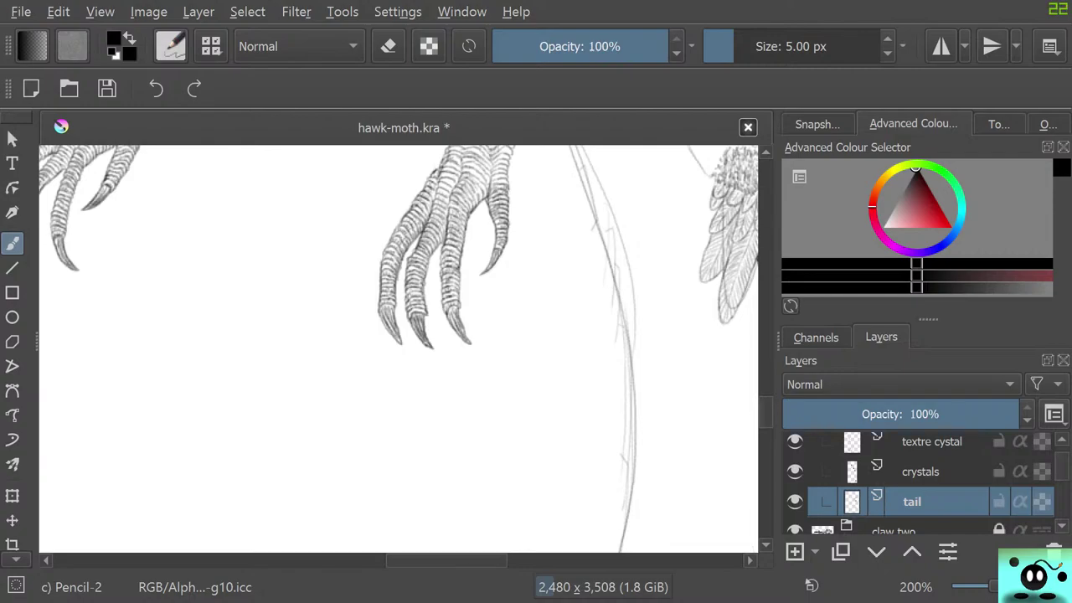
{"action": "mouse_move", "coordinate": [637, 425]}
{"action": "left_mouse_down"}
{"action": "mouse_move", "coordinate": [591, 425]}
{"action": "mouse_move", "coordinate": [657, 425]}
{"action": "left_mouse_up"}
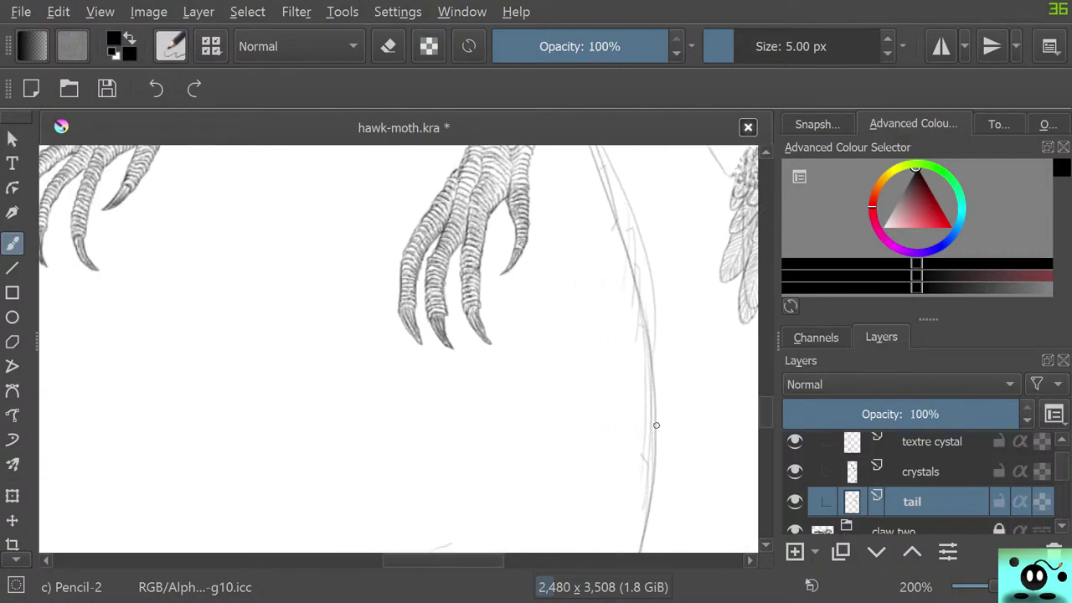
{"action": "scroll", "coordinate": [398, 348], "scroll_direction": "down", "scroll_amount": 5}
{"action": "key", "text": "e"}
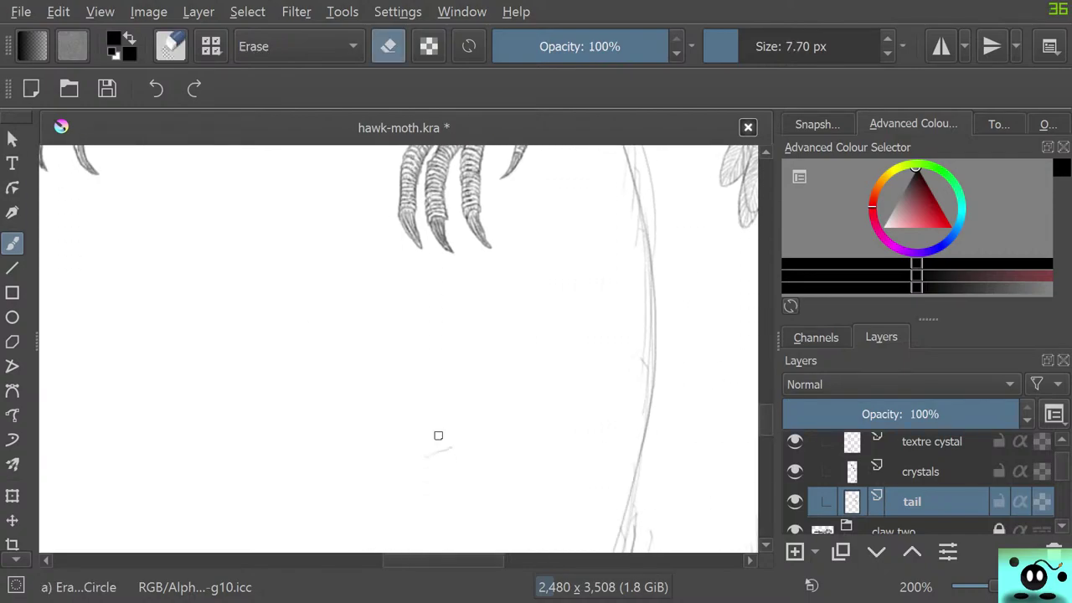
{"action": "left_click_drag", "start_coordinate": [435, 459], "coordinate": [435, 445]}
Step: Pencil the tail contour from beside the lower tuft's feathers down past the crystal tips towards the tail's lower section
{"action": "scroll", "coordinate": [464, 543], "scroll_direction": "right", "scroll_amount": 5}
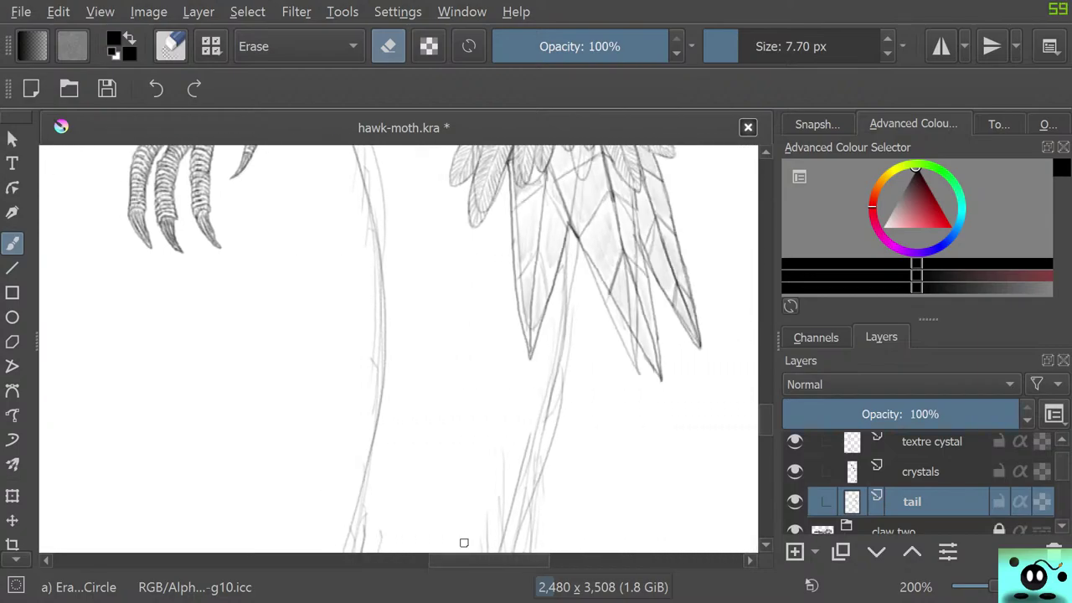
{"action": "scroll", "coordinate": [464, 542], "scroll_direction": "down", "scroll_amount": 2}
{"action": "scroll", "coordinate": [464, 543], "scroll_direction": "up", "scroll_amount": 5}
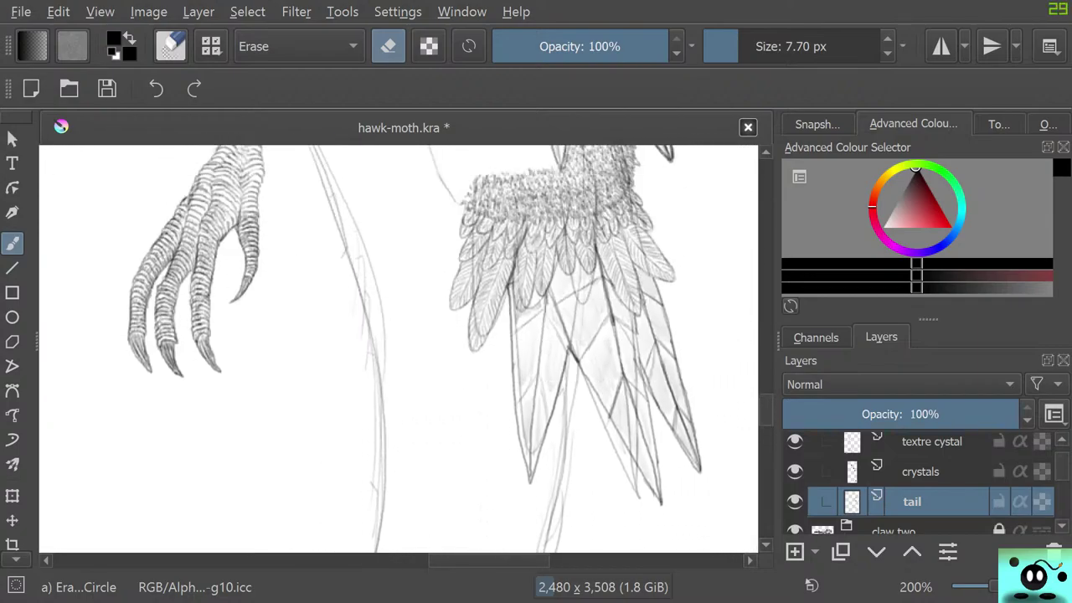
{"action": "scroll", "coordinate": [460, 171], "scroll_direction": "down", "scroll_amount": 1}
{"action": "key", "text": "/"}
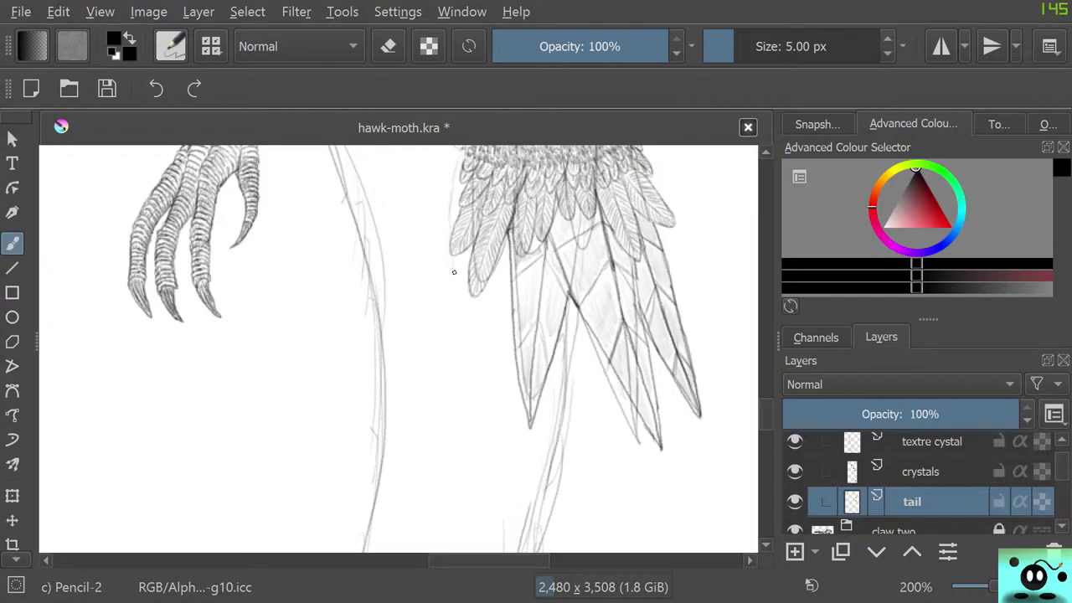
{"action": "mouse_move", "coordinate": [454, 271]}
{"action": "left_mouse_down"}
{"action": "mouse_move", "coordinate": [503, 423]}
{"action": "mouse_move", "coordinate": [500, 458]}
{"action": "mouse_move", "coordinate": [466, 517]}
{"action": "left_mouse_up"}
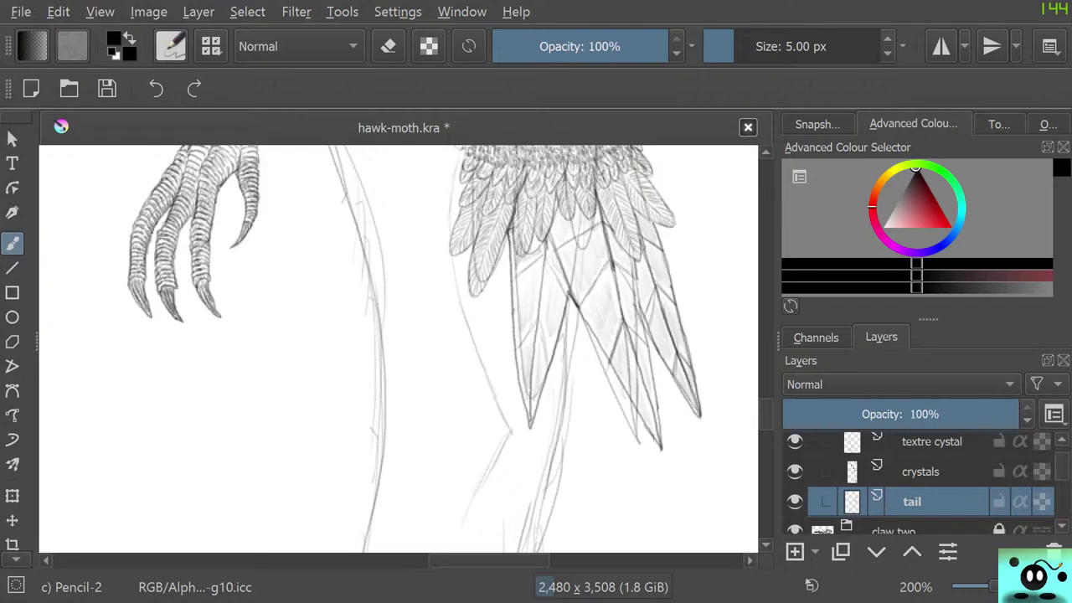
{"action": "scroll", "coordinate": [399, 349], "scroll_direction": "down", "scroll_amount": 5}
{"action": "mouse_move", "coordinate": [465, 244]}
{"action": "left_mouse_down"}
{"action": "mouse_move", "coordinate": [455, 336]}
{"action": "mouse_move", "coordinate": [469, 407]}
{"action": "left_mouse_up"}
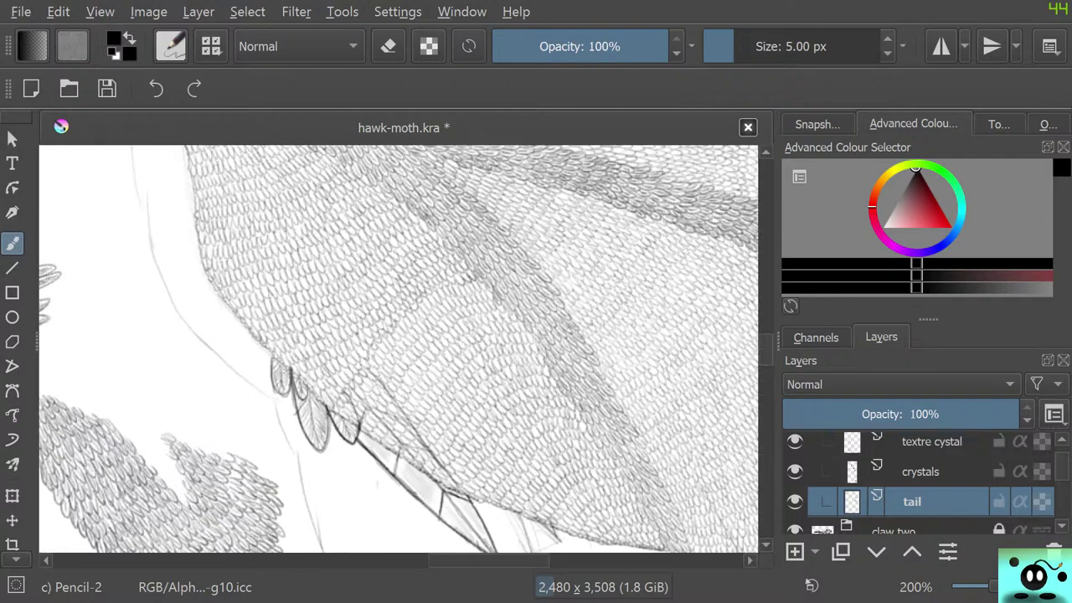
Step: Examine the new tail contour against the tufts, wing and whole creature, both from afar and close up
{"action": "scroll", "coordinate": [398, 348], "scroll_direction": "down", "scroll_amount": 3}
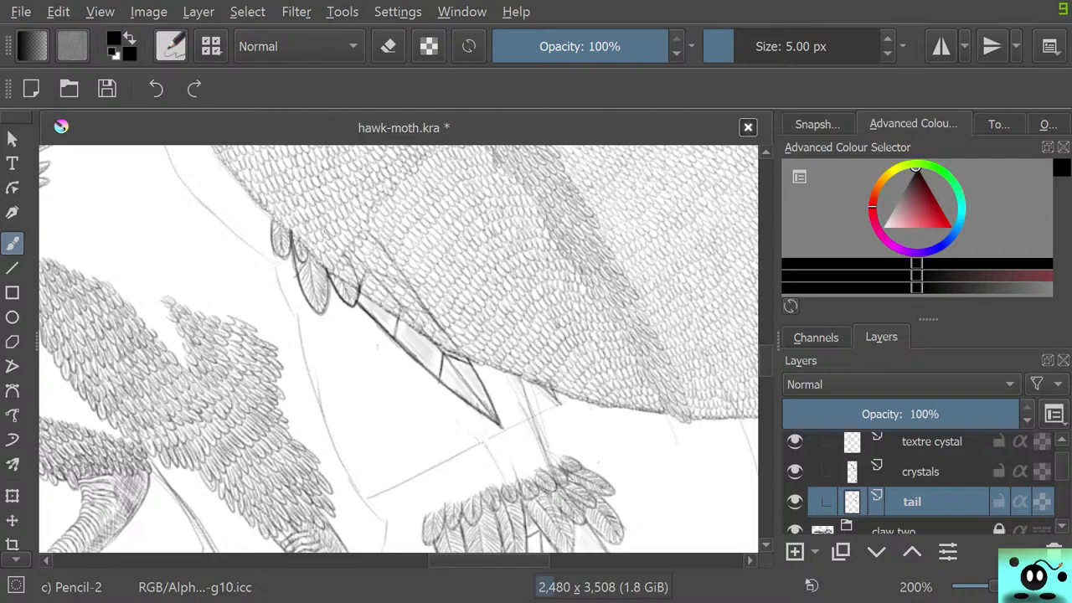
{"action": "scroll", "coordinate": [688, 503], "scroll_direction": "down", "scroll_amount": 5}
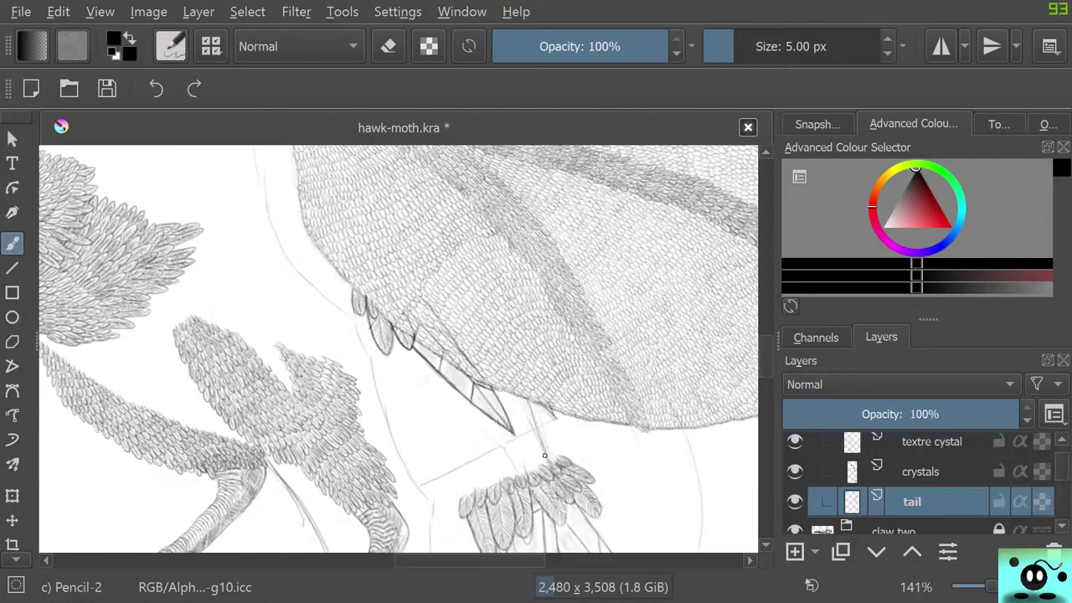
{"action": "scroll", "coordinate": [580, 492], "scroll_direction": "down", "scroll_amount": 2}
{"action": "scroll", "coordinate": [384, 253], "scroll_direction": "up", "scroll_amount": 7}
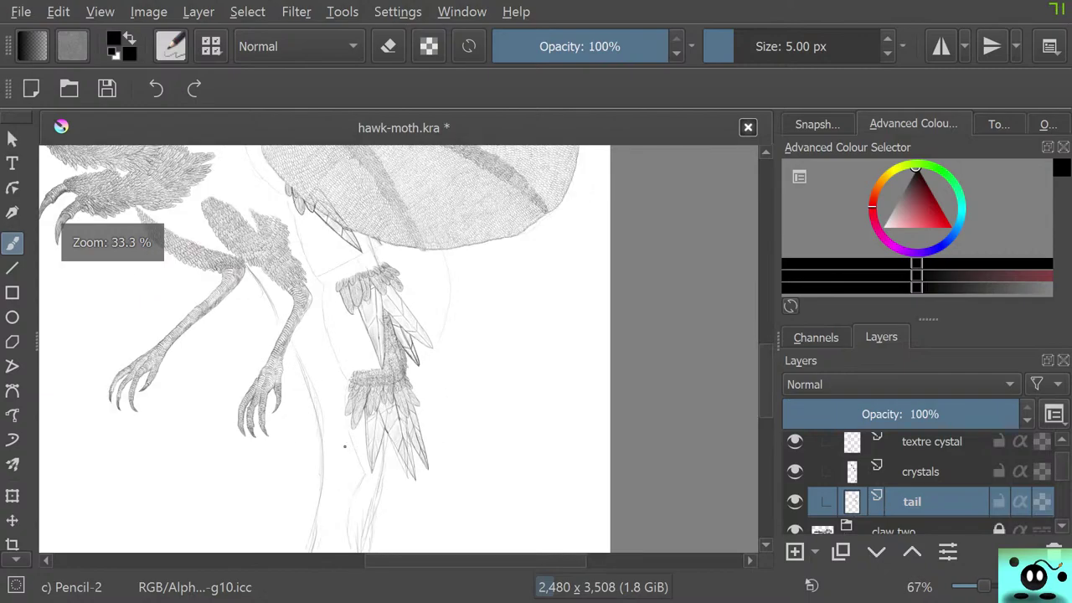
{"action": "scroll", "coordinate": [383, 245], "scroll_direction": "up", "scroll_amount": 3}
{"action": "scroll", "coordinate": [371, 246], "scroll_direction": "down", "scroll_amount": 7}
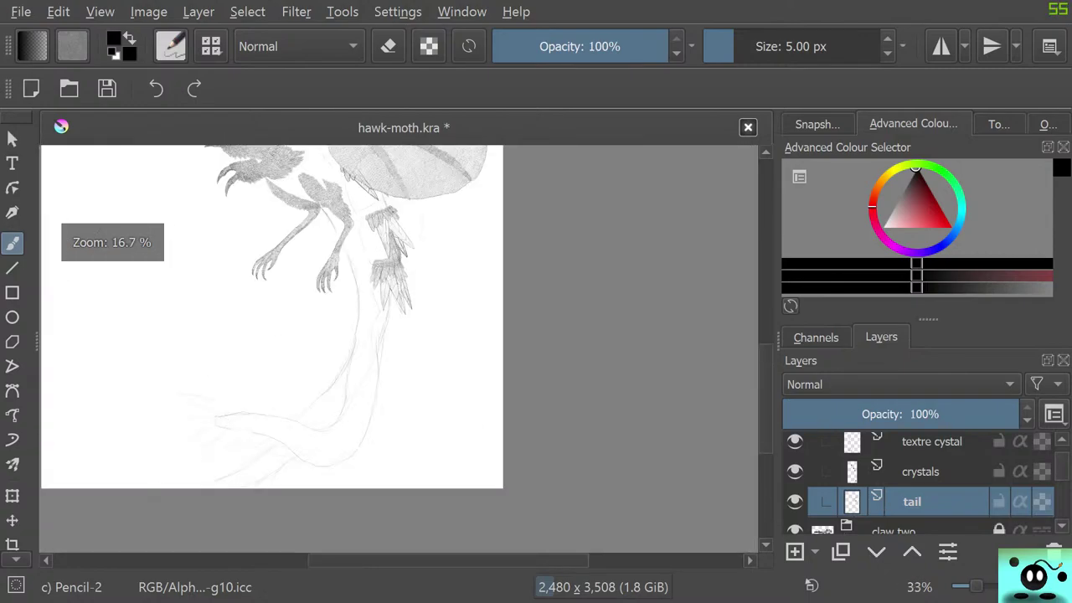
{"action": "scroll", "coordinate": [371, 273], "scroll_direction": "up", "scroll_amount": 3}
{"action": "scroll", "coordinate": [371, 273], "scroll_direction": "up", "scroll_amount": 5}
{"action": "scroll", "coordinate": [415, 387], "scroll_direction": "down", "scroll_amount": 2}
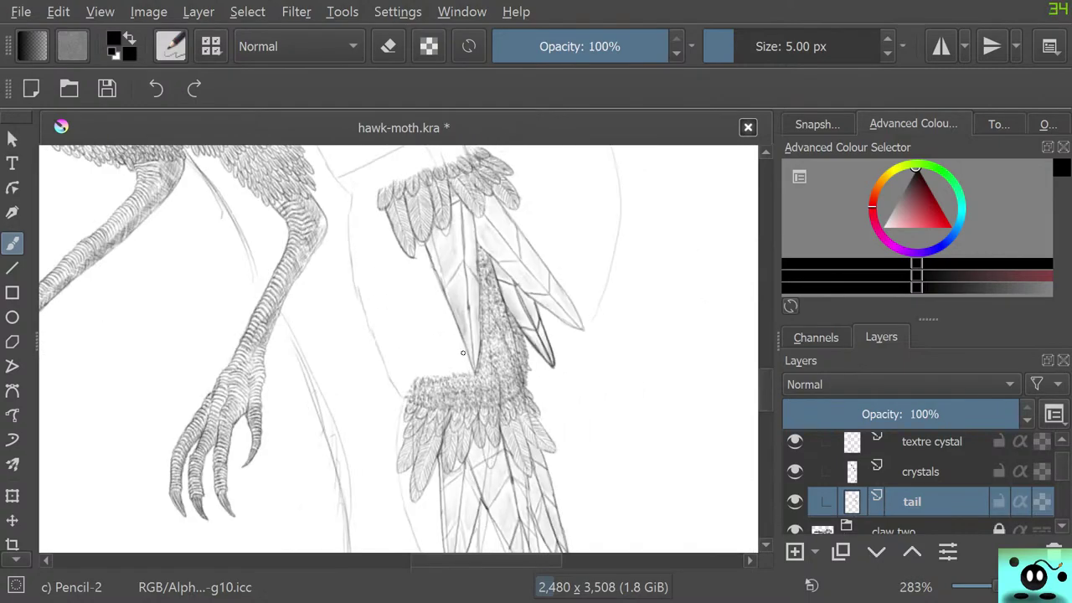
{"action": "scroll", "coordinate": [414, 387], "scroll_direction": "up", "scroll_amount": 1}
{"action": "scroll", "coordinate": [412, 388], "scroll_direction": "down", "scroll_amount": 1}
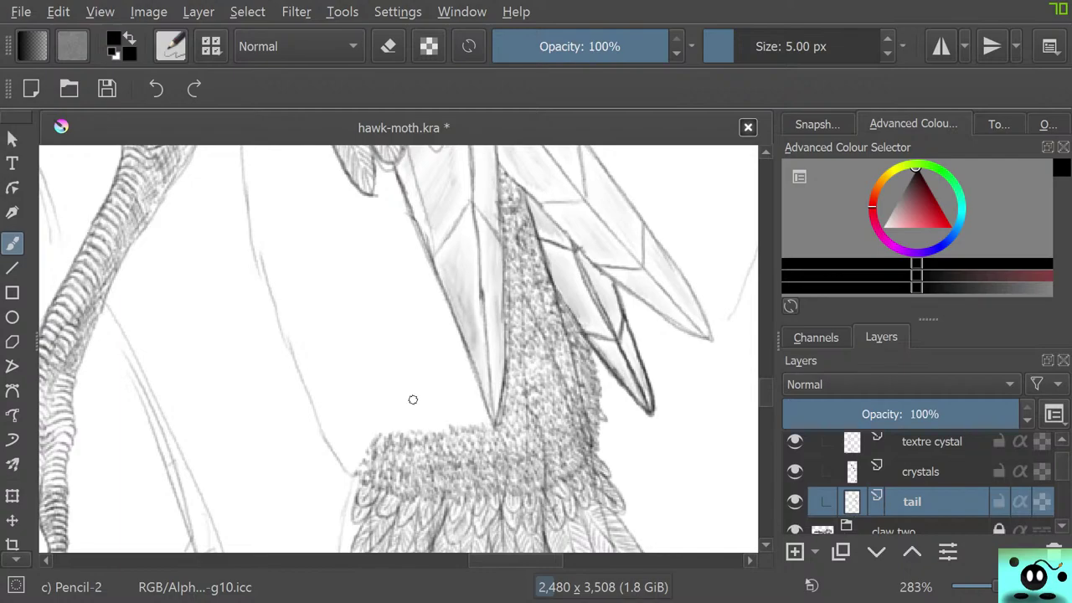
{"action": "scroll", "coordinate": [409, 413], "scroll_direction": "down", "scroll_amount": 3}
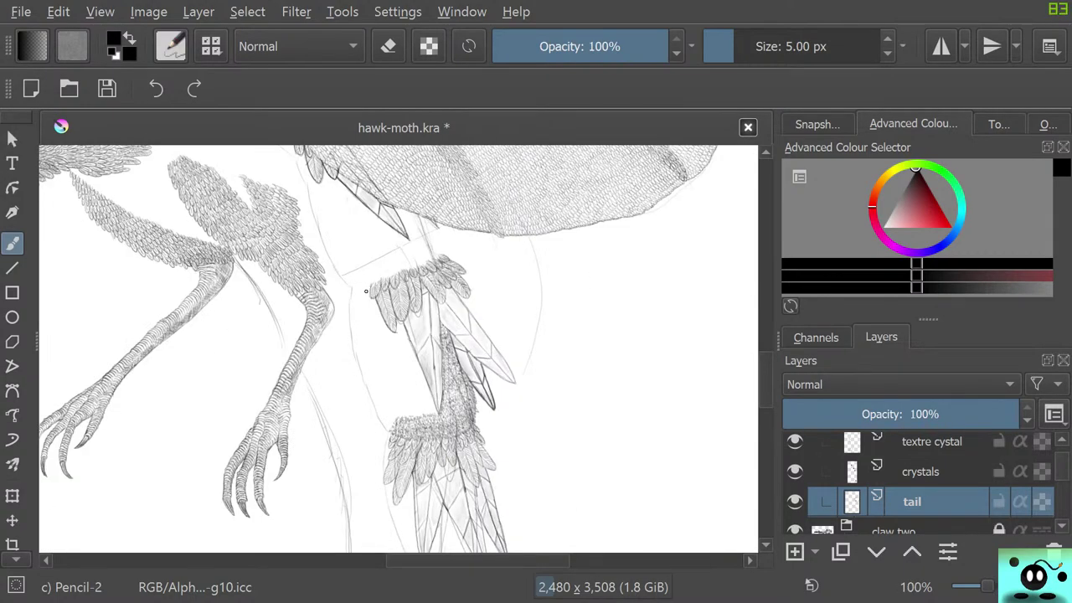
{"action": "scroll", "coordinate": [361, 295], "scroll_direction": "up", "scroll_amount": 2}
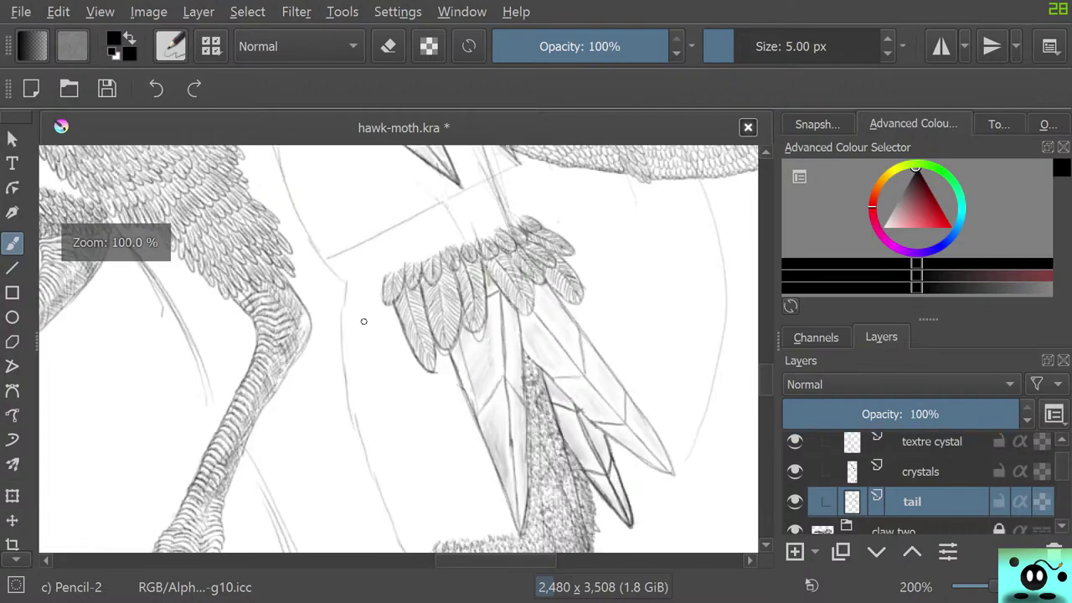
{"action": "scroll", "coordinate": [378, 402], "scroll_direction": "down", "scroll_amount": 1}
{"action": "scroll", "coordinate": [463, 503], "scroll_direction": "up", "scroll_amount": 2}
{"action": "scroll", "coordinate": [463, 503], "scroll_direction": "down", "scroll_amount": 4}
{"action": "scroll", "coordinate": [463, 504], "scroll_direction": "up", "scroll_amount": 2}
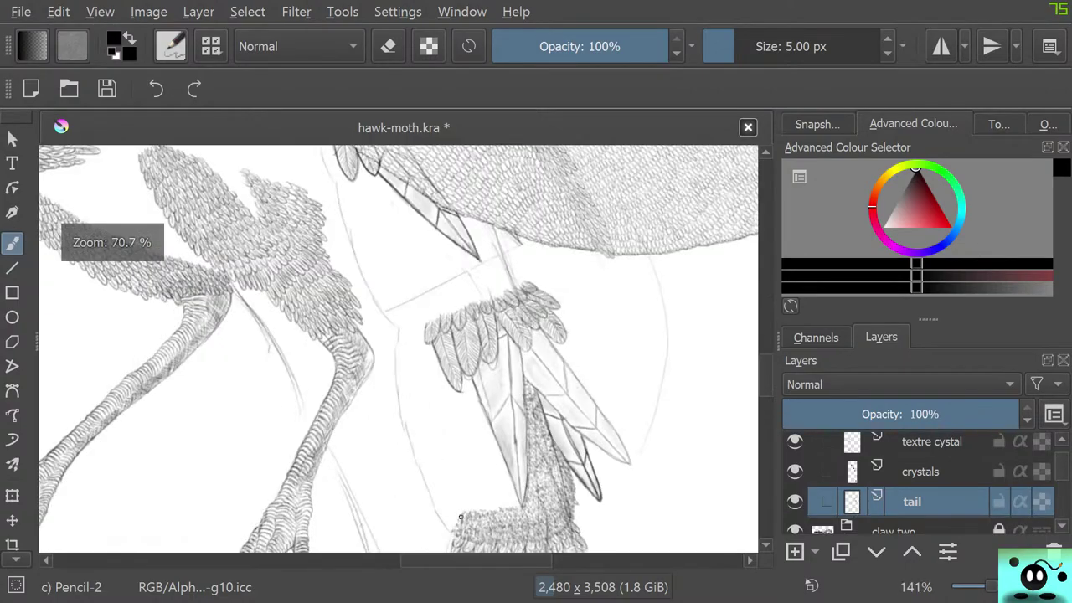
{"action": "scroll", "coordinate": [463, 507], "scroll_direction": "up", "scroll_amount": 4}
{"action": "scroll", "coordinate": [462, 520], "scroll_direction": "down", "scroll_amount": 3}
{"action": "scroll", "coordinate": [462, 520], "scroll_direction": "down", "scroll_amount": 1}
{"action": "scroll", "coordinate": [462, 521], "scroll_direction": "up", "scroll_amount": 4}
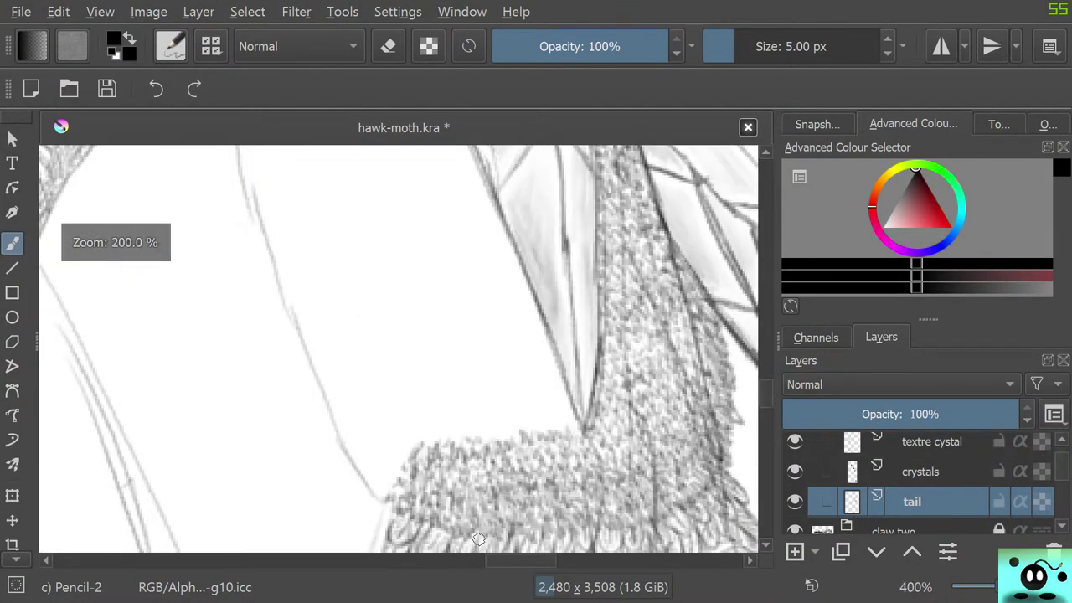
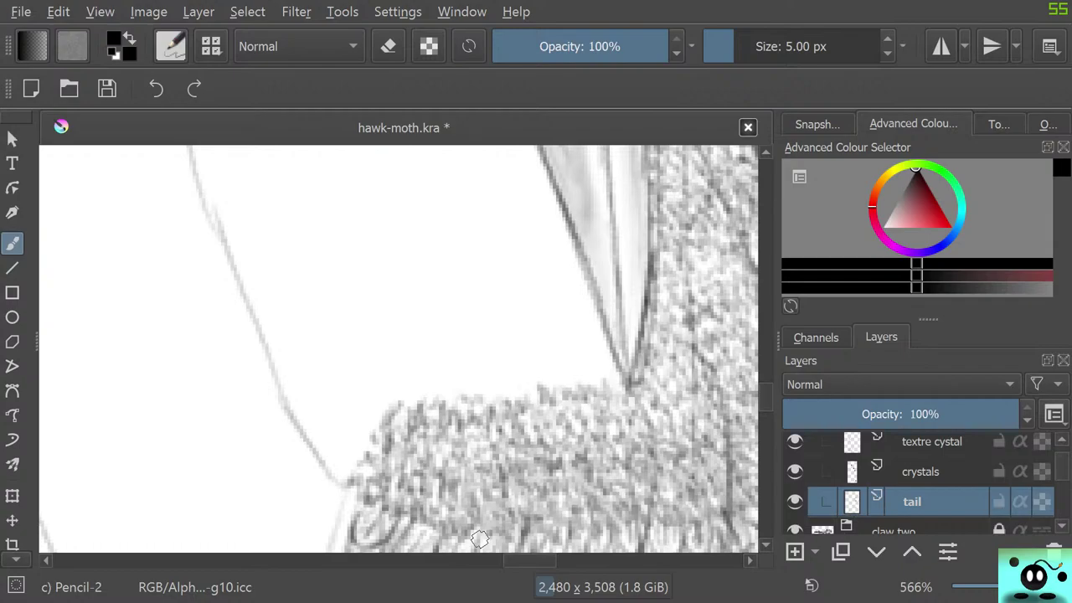
Step: Fill the tail above the lower tuft's feathers with rows of short pencil hair, from the new contour to the long crystal's tip
{"action": "scroll", "coordinate": [476, 380], "scroll_direction": "down", "scroll_amount": 4}
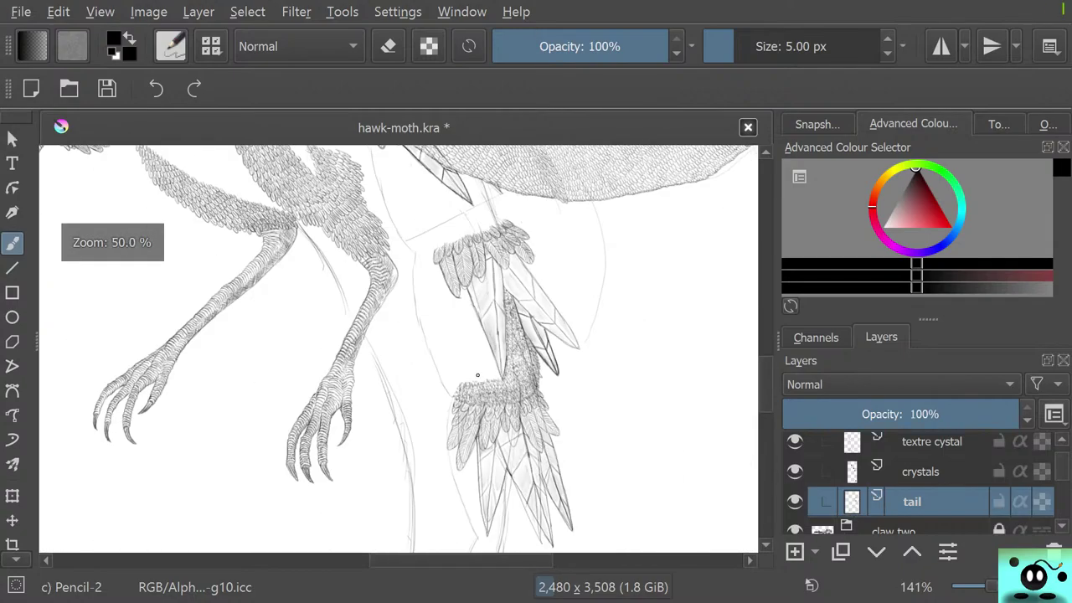
{"action": "scroll", "coordinate": [477, 383], "scroll_direction": "up", "scroll_amount": 2}
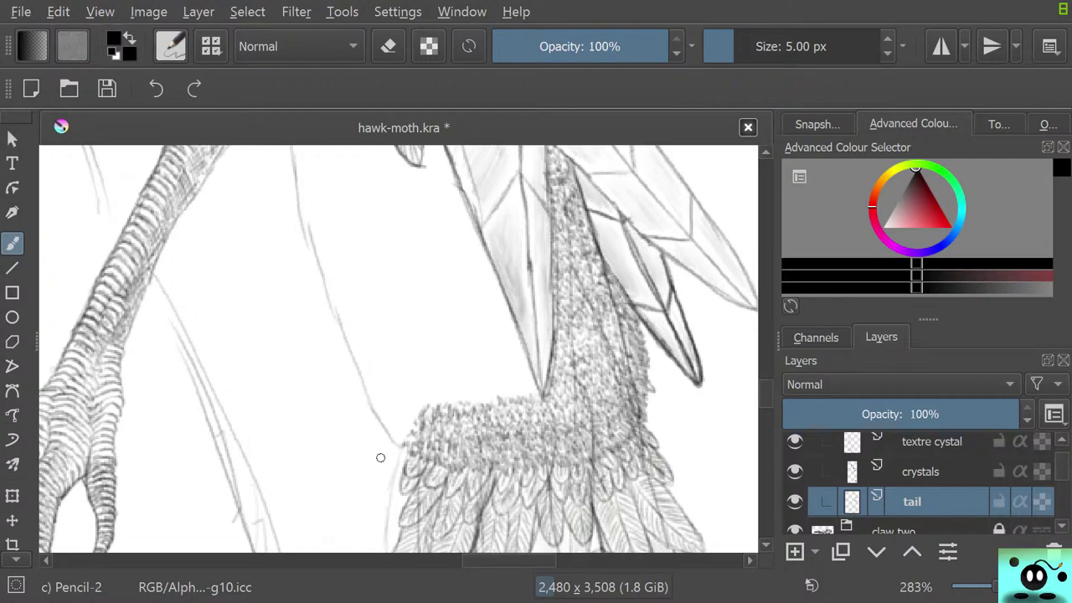
{"action": "mouse_move", "coordinate": [387, 428]}
{"action": "left_mouse_down"}
{"action": "mouse_move", "coordinate": [402, 445]}
{"action": "mouse_move", "coordinate": [394, 419]}
{"action": "mouse_move", "coordinate": [400, 431]}
{"action": "mouse_move", "coordinate": [399, 419]}
{"action": "mouse_move", "coordinate": [409, 426]}
{"action": "mouse_move", "coordinate": [407, 407]}
{"action": "mouse_move", "coordinate": [386, 423]}
{"action": "mouse_move", "coordinate": [364, 389]}
{"action": "mouse_move", "coordinate": [378, 411]}
{"action": "mouse_move", "coordinate": [394, 408]}
{"action": "mouse_move", "coordinate": [375, 402]}
{"action": "mouse_move", "coordinate": [383, 414]}
{"action": "mouse_move", "coordinate": [400, 401]}
{"action": "left_mouse_up"}
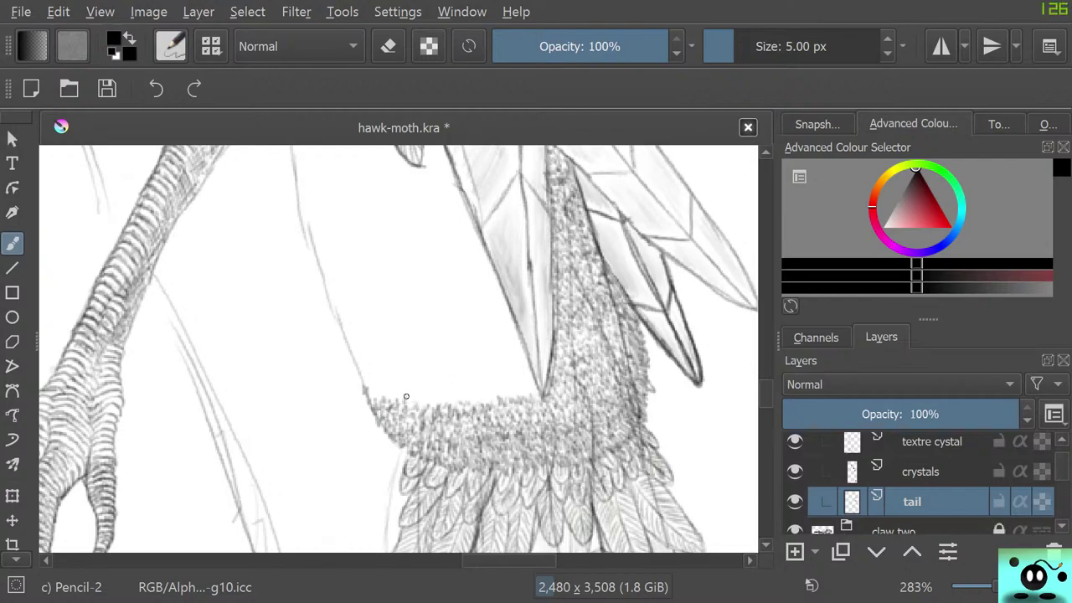
{"action": "mouse_move", "coordinate": [407, 396]}
{"action": "left_mouse_down"}
{"action": "mouse_move", "coordinate": [458, 399]}
{"action": "mouse_move", "coordinate": [468, 375]}
{"action": "mouse_move", "coordinate": [474, 402]}
{"action": "mouse_move", "coordinate": [478, 390]}
{"action": "mouse_move", "coordinate": [489, 400]}
{"action": "mouse_move", "coordinate": [513, 387]}
{"action": "mouse_move", "coordinate": [537, 393]}
{"action": "mouse_move", "coordinate": [517, 380]}
{"action": "mouse_move", "coordinate": [530, 380]}
{"action": "mouse_move", "coordinate": [502, 392]}
{"action": "mouse_move", "coordinate": [473, 384]}
{"action": "mouse_move", "coordinate": [471, 393]}
{"action": "mouse_move", "coordinate": [452, 376]}
{"action": "mouse_move", "coordinate": [472, 390]}
{"action": "mouse_move", "coordinate": [457, 394]}
{"action": "mouse_move", "coordinate": [417, 370]}
{"action": "mouse_move", "coordinate": [440, 395]}
{"action": "mouse_move", "coordinate": [414, 387]}
{"action": "mouse_move", "coordinate": [402, 390]}
{"action": "mouse_move", "coordinate": [419, 396]}
{"action": "mouse_move", "coordinate": [382, 398]}
{"action": "mouse_move", "coordinate": [370, 385]}
{"action": "mouse_move", "coordinate": [379, 403]}
{"action": "mouse_move", "coordinate": [352, 364]}
{"action": "mouse_move", "coordinate": [364, 388]}
{"action": "mouse_move", "coordinate": [403, 383]}
{"action": "mouse_move", "coordinate": [378, 389]}
{"action": "mouse_move", "coordinate": [392, 393]}
{"action": "mouse_move", "coordinate": [511, 381]}
{"action": "mouse_move", "coordinate": [527, 369]}
{"action": "mouse_move", "coordinate": [360, 376]}
{"action": "mouse_move", "coordinate": [407, 372]}
{"action": "left_mouse_up"}
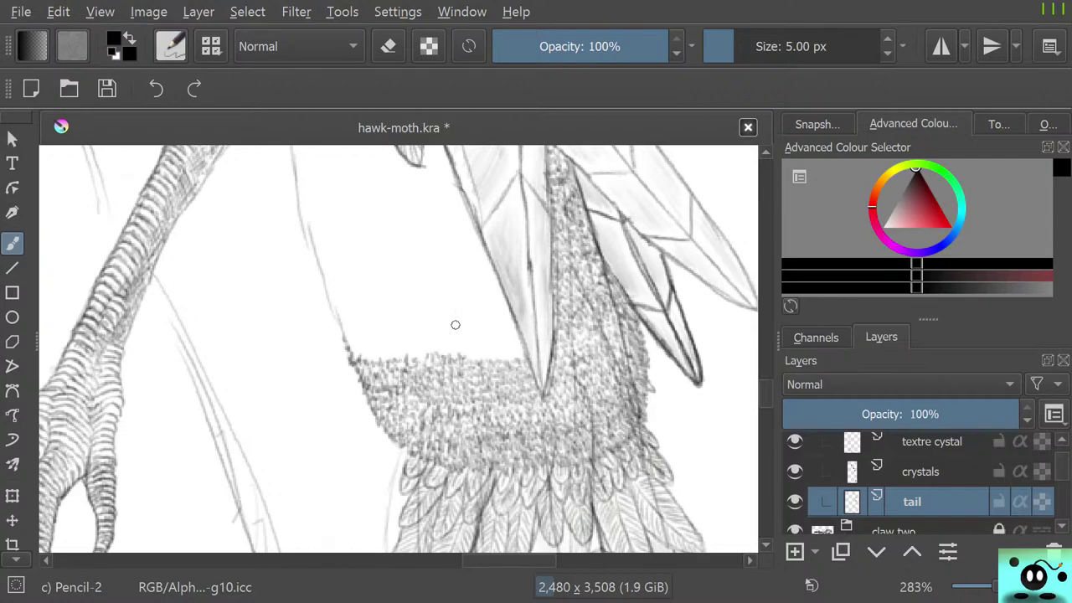
{"action": "left_click_drag", "start_coordinate": [487, 355], "coordinate": [487, 361]}
{"action": "left_click_drag", "start_coordinate": [493, 353], "coordinate": [498, 361]}
{"action": "left_click_drag", "start_coordinate": [502, 354], "coordinate": [508, 360]}
{"action": "left_click_drag", "start_coordinate": [511, 353], "coordinate": [512, 360]}
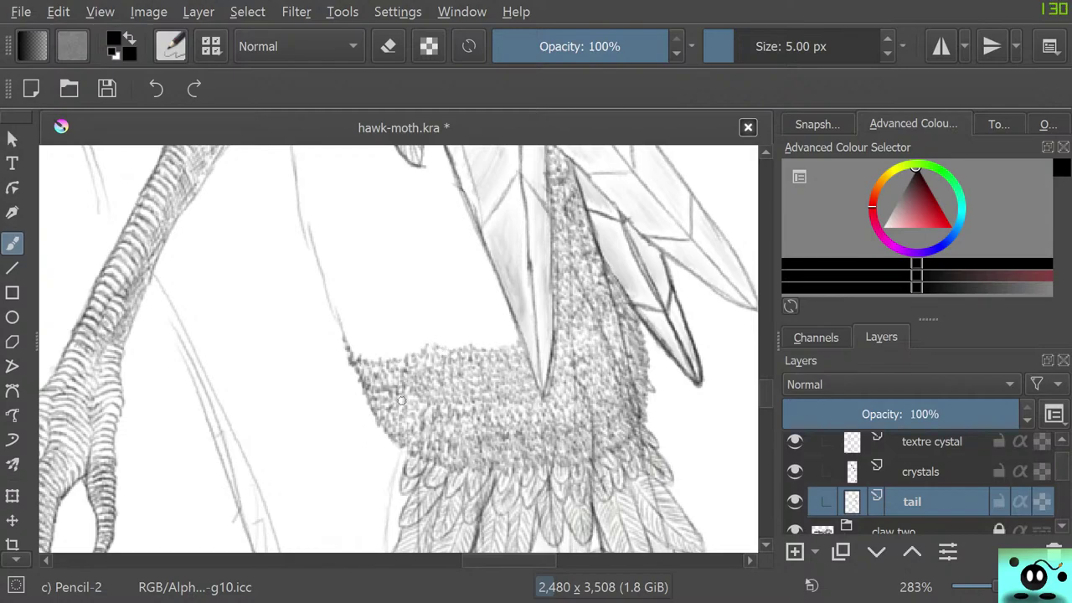
Step: Extend the short hair upwards in further rows between the tail contour and the long crystal's edge
{"action": "mouse_move", "coordinate": [410, 349]}
{"action": "left_mouse_down"}
{"action": "mouse_move", "coordinate": [349, 348]}
{"action": "mouse_move", "coordinate": [460, 342]}
{"action": "mouse_move", "coordinate": [463, 331]}
{"action": "mouse_move", "coordinate": [452, 346]}
{"action": "mouse_move", "coordinate": [473, 338]}
{"action": "mouse_move", "coordinate": [484, 347]}
{"action": "mouse_move", "coordinate": [494, 318]}
{"action": "mouse_move", "coordinate": [464, 361]}
{"action": "mouse_move", "coordinate": [515, 341]}
{"action": "mouse_move", "coordinate": [516, 328]}
{"action": "mouse_move", "coordinate": [489, 335]}
{"action": "left_mouse_up"}
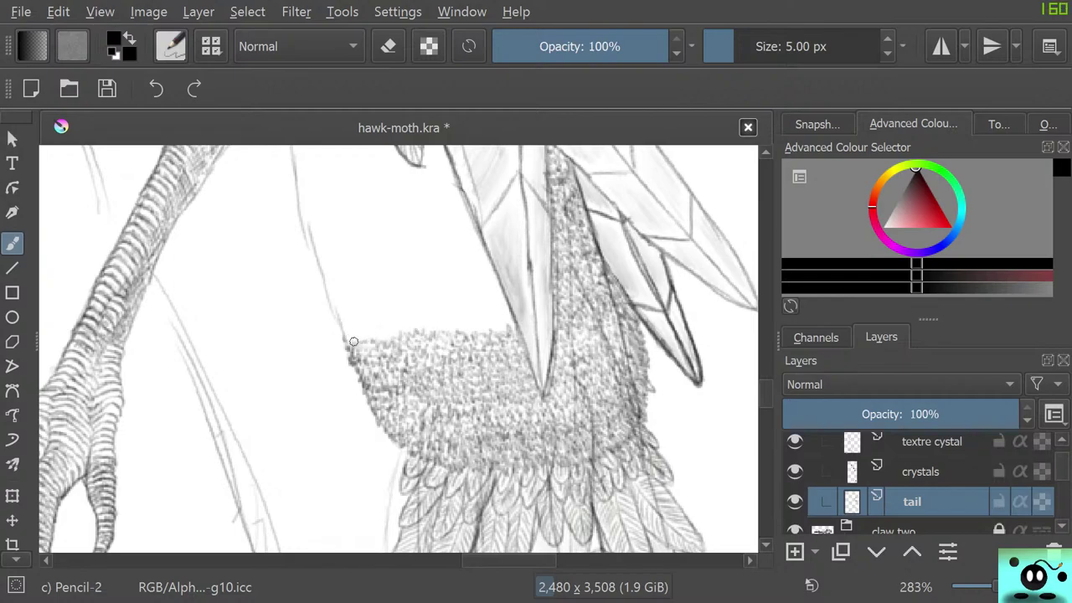
{"action": "mouse_move", "coordinate": [336, 323]}
{"action": "left_mouse_down"}
{"action": "mouse_move", "coordinate": [342, 337]}
{"action": "mouse_move", "coordinate": [404, 321]}
{"action": "mouse_move", "coordinate": [412, 333]}
{"action": "mouse_move", "coordinate": [432, 325]}
{"action": "mouse_move", "coordinate": [443, 299]}
{"action": "mouse_move", "coordinate": [451, 327]}
{"action": "mouse_move", "coordinate": [440, 328]}
{"action": "mouse_move", "coordinate": [496, 316]}
{"action": "left_mouse_up"}
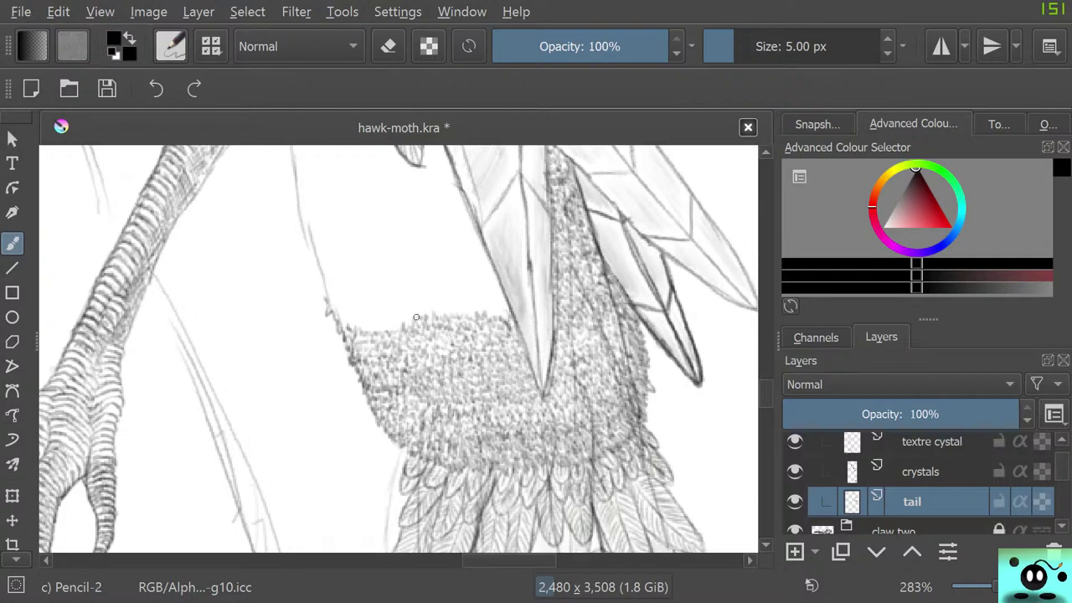
{"action": "mouse_move", "coordinate": [396, 323]}
{"action": "left_mouse_down"}
{"action": "mouse_move", "coordinate": [372, 332]}
{"action": "mouse_move", "coordinate": [337, 315]}
{"action": "mouse_move", "coordinate": [378, 313]}
{"action": "left_mouse_up"}
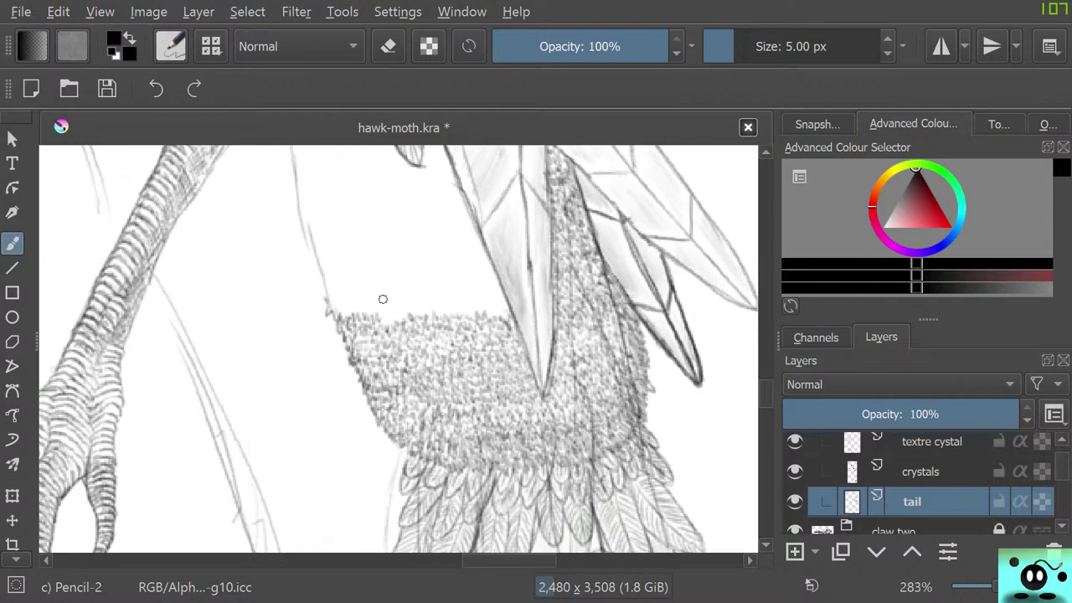
{"action": "mouse_move", "coordinate": [383, 306]}
{"action": "left_mouse_down"}
{"action": "mouse_move", "coordinate": [476, 302]}
{"action": "mouse_move", "coordinate": [506, 318]}
{"action": "mouse_move", "coordinate": [504, 301]}
{"action": "mouse_move", "coordinate": [464, 297]}
{"action": "left_mouse_up"}
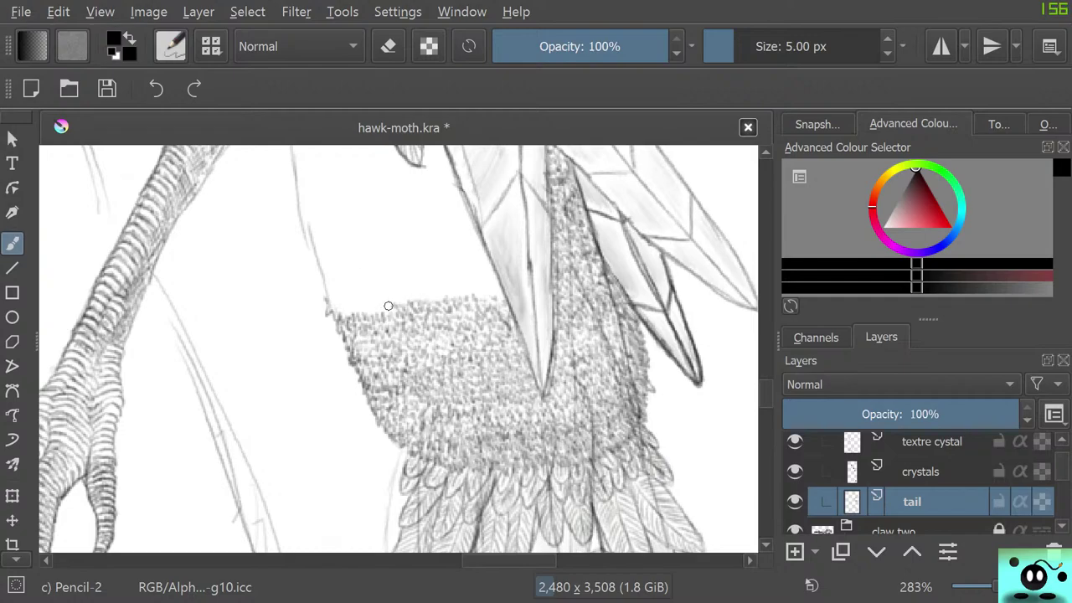
{"action": "mouse_move", "coordinate": [389, 306]}
{"action": "left_mouse_down"}
{"action": "mouse_move", "coordinate": [333, 313]}
{"action": "mouse_move", "coordinate": [344, 313]}
{"action": "mouse_move", "coordinate": [326, 296]}
{"action": "mouse_move", "coordinate": [327, 306]}
{"action": "mouse_move", "coordinate": [381, 297]}
{"action": "left_mouse_up"}
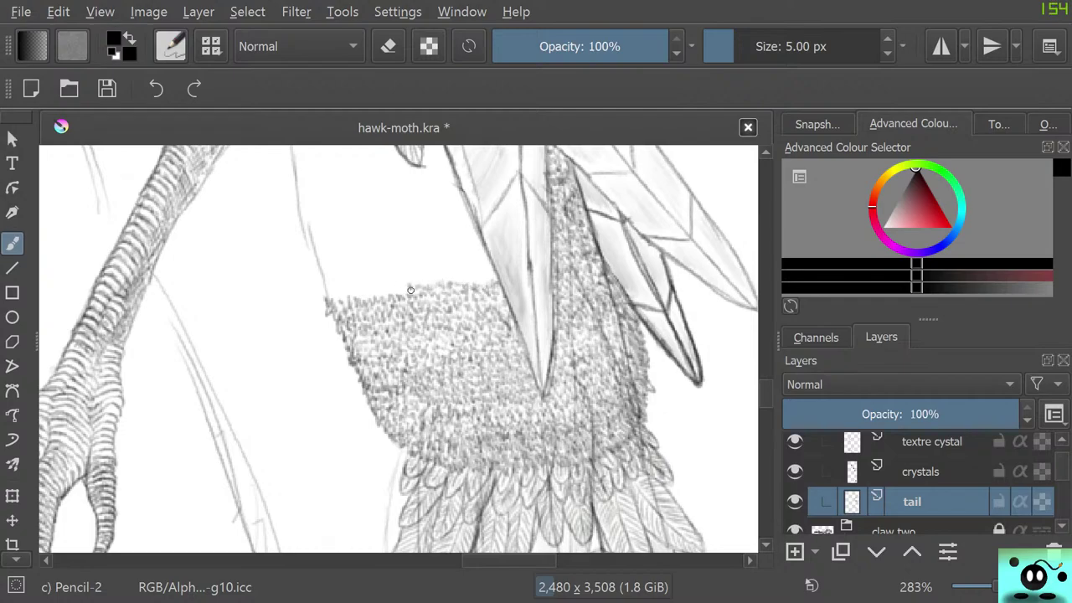
{"action": "mouse_move", "coordinate": [380, 290]}
{"action": "left_mouse_down"}
{"action": "mouse_move", "coordinate": [347, 299]}
{"action": "mouse_move", "coordinate": [321, 282]}
{"action": "mouse_move", "coordinate": [345, 287]}
{"action": "left_mouse_up"}
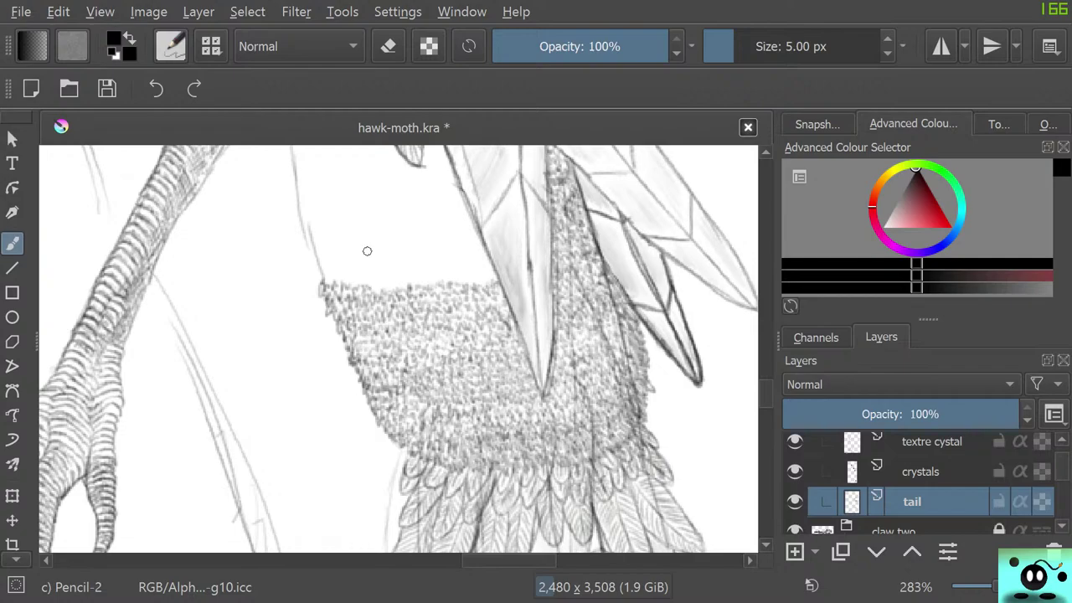
{"action": "mouse_move", "coordinate": [380, 284]}
{"action": "left_mouse_down"}
{"action": "mouse_move", "coordinate": [467, 280]}
{"action": "mouse_move", "coordinate": [476, 244]}
{"action": "mouse_move", "coordinate": [473, 282]}
{"action": "mouse_move", "coordinate": [497, 277]}
{"action": "mouse_move", "coordinate": [432, 258]}
{"action": "mouse_move", "coordinate": [460, 265]}
{"action": "mouse_move", "coordinate": [460, 276]}
{"action": "mouse_move", "coordinate": [440, 275]}
{"action": "mouse_move", "coordinate": [453, 265]}
{"action": "mouse_move", "coordinate": [405, 281]}
{"action": "mouse_move", "coordinate": [365, 275]}
{"action": "mouse_move", "coordinate": [371, 283]}
{"action": "mouse_move", "coordinate": [347, 266]}
{"action": "mouse_move", "coordinate": [319, 265]}
{"action": "left_mouse_up"}
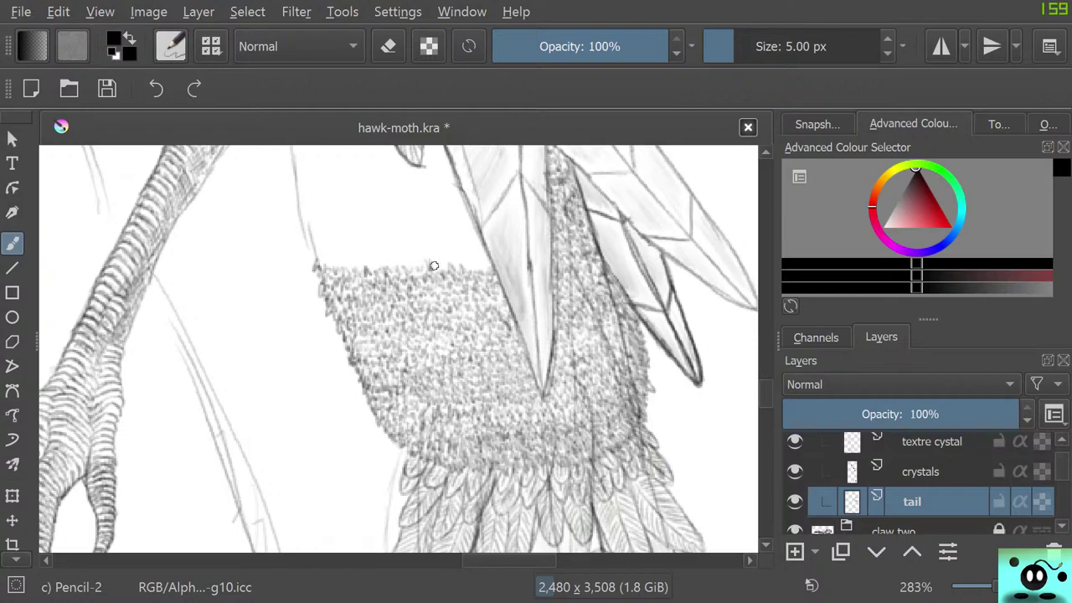
{"action": "mouse_move", "coordinate": [435, 260]}
{"action": "left_mouse_down"}
{"action": "mouse_move", "coordinate": [488, 264]}
{"action": "mouse_move", "coordinate": [481, 247]}
{"action": "mouse_move", "coordinate": [483, 261]}
{"action": "mouse_move", "coordinate": [473, 253]}
{"action": "mouse_move", "coordinate": [472, 265]}
{"action": "mouse_move", "coordinate": [440, 249]}
{"action": "mouse_move", "coordinate": [401, 265]}
{"action": "left_mouse_up"}
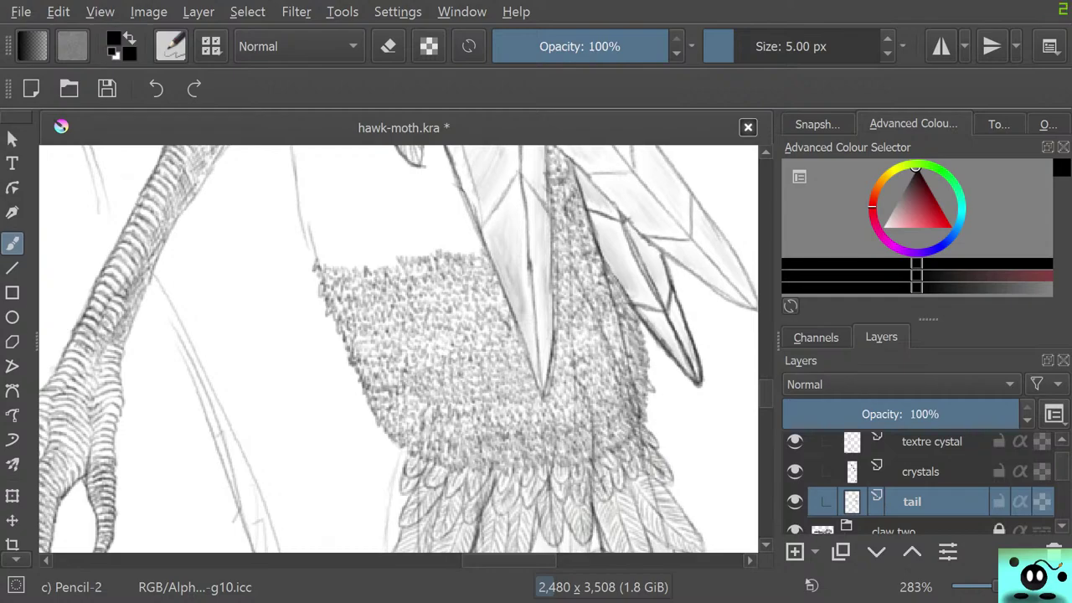
Step: Shade a darker band of hair strokes just above the lower tuft's feathers, from the contour past the long crystal's tip
{"action": "scroll", "coordinate": [476, 387], "scroll_direction": "down", "scroll_amount": 8}
{"action": "scroll", "coordinate": [503, 423], "scroll_direction": "up", "scroll_amount": 4}
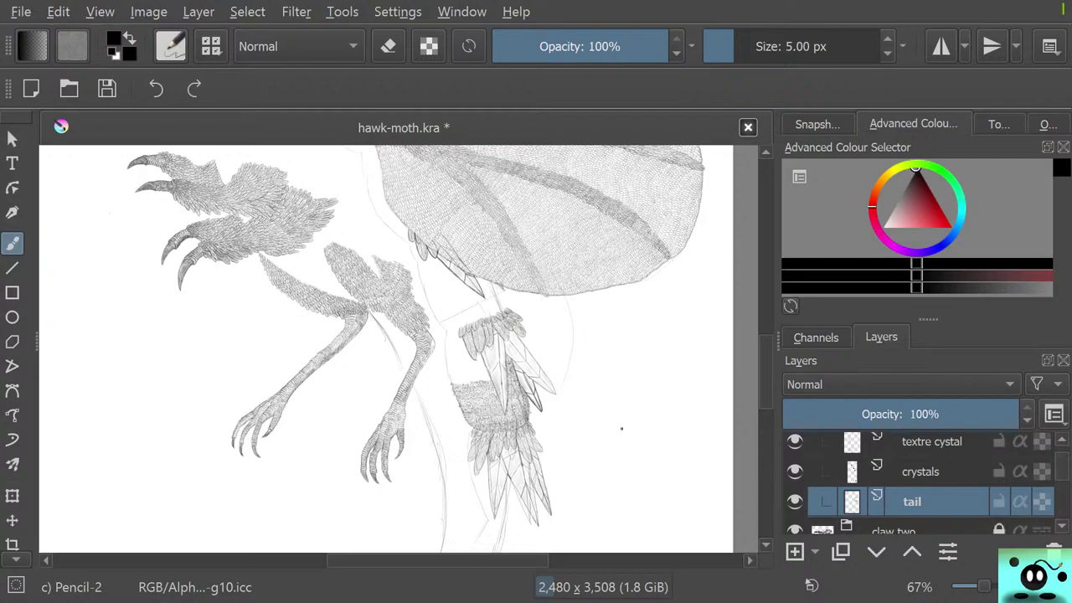
{"action": "scroll", "coordinate": [579, 486], "scroll_direction": "up", "scroll_amount": 6}
{"action": "scroll", "coordinate": [213, 332], "scroll_direction": "down", "scroll_amount": 3}
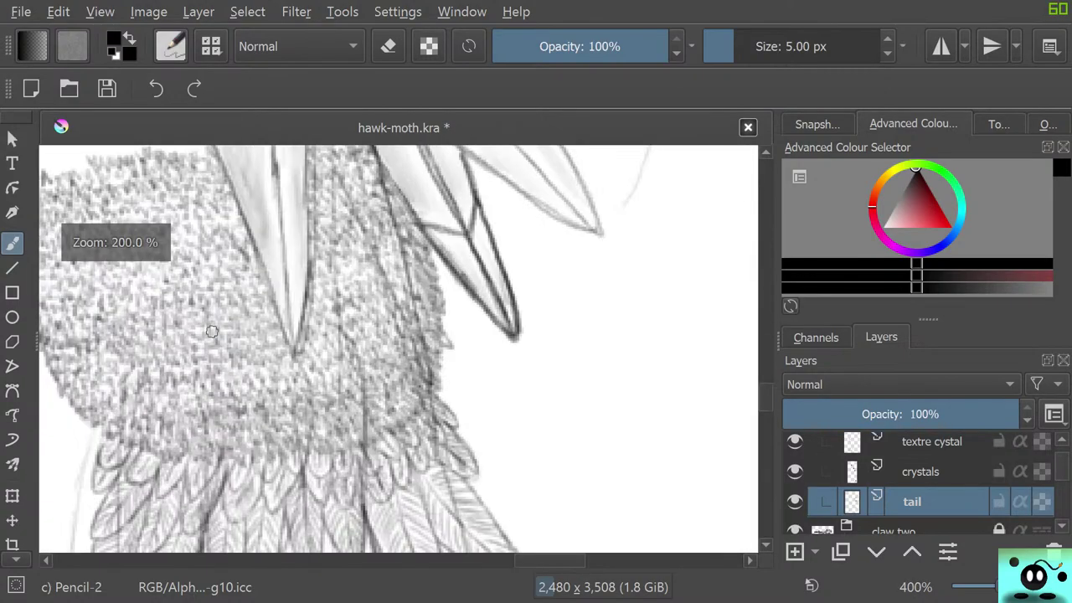
{"action": "scroll", "coordinate": [130, 326], "scroll_direction": "up", "scroll_amount": 2}
{"action": "scroll", "coordinate": [130, 327], "scroll_direction": "down", "scroll_amount": 2}
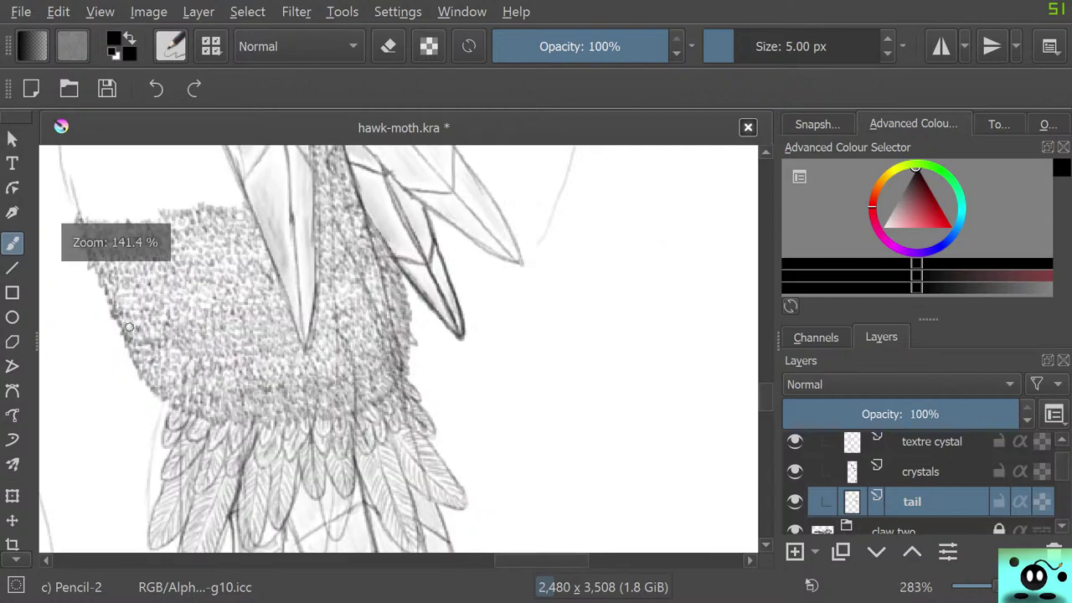
{"action": "scroll", "coordinate": [134, 330], "scroll_direction": "up", "scroll_amount": 2}
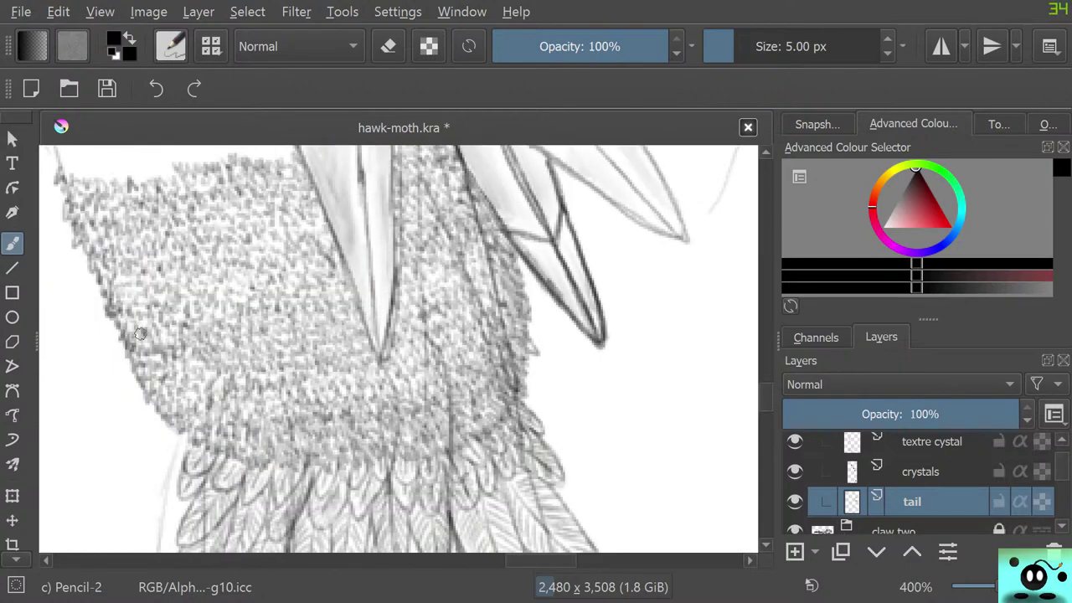
{"action": "mouse_move", "coordinate": [165, 402]}
{"action": "left_mouse_down"}
{"action": "mouse_move", "coordinate": [205, 393]}
{"action": "mouse_move", "coordinate": [221, 405]}
{"action": "mouse_move", "coordinate": [232, 393]}
{"action": "mouse_move", "coordinate": [241, 407]}
{"action": "mouse_move", "coordinate": [227, 347]}
{"action": "mouse_move", "coordinate": [258, 410]}
{"action": "mouse_move", "coordinate": [285, 374]}
{"action": "mouse_move", "coordinate": [294, 400]}
{"action": "mouse_move", "coordinate": [299, 387]}
{"action": "mouse_move", "coordinate": [313, 399]}
{"action": "mouse_move", "coordinate": [331, 388]}
{"action": "mouse_move", "coordinate": [336, 369]}
{"action": "mouse_move", "coordinate": [344, 397]}
{"action": "mouse_move", "coordinate": [351, 381]}
{"action": "mouse_move", "coordinate": [386, 388]}
{"action": "mouse_move", "coordinate": [387, 345]}
{"action": "mouse_move", "coordinate": [405, 377]}
{"action": "mouse_move", "coordinate": [421, 384]}
{"action": "mouse_move", "coordinate": [420, 355]}
{"action": "mouse_move", "coordinate": [437, 379]}
{"action": "mouse_move", "coordinate": [427, 329]}
{"action": "mouse_move", "coordinate": [446, 365]}
{"action": "mouse_move", "coordinate": [477, 365]}
{"action": "mouse_move", "coordinate": [465, 330]}
{"action": "mouse_move", "coordinate": [473, 338]}
{"action": "mouse_move", "coordinate": [462, 350]}
{"action": "mouse_move", "coordinate": [443, 338]}
{"action": "mouse_move", "coordinate": [433, 360]}
{"action": "mouse_move", "coordinate": [402, 362]}
{"action": "mouse_move", "coordinate": [402, 376]}
{"action": "mouse_move", "coordinate": [365, 349]}
{"action": "mouse_move", "coordinate": [387, 369]}
{"action": "mouse_move", "coordinate": [369, 383]}
{"action": "mouse_move", "coordinate": [333, 350]}
{"action": "mouse_move", "coordinate": [346, 378]}
{"action": "mouse_move", "coordinate": [333, 369]}
{"action": "mouse_move", "coordinate": [301, 383]}
{"action": "mouse_move", "coordinate": [293, 368]}
{"action": "mouse_move", "coordinate": [260, 367]}
{"action": "mouse_move", "coordinate": [252, 389]}
{"action": "mouse_move", "coordinate": [238, 368]}
{"action": "mouse_move", "coordinate": [226, 384]}
{"action": "mouse_move", "coordinate": [173, 392]}
{"action": "mouse_move", "coordinate": [137, 360]}
{"action": "mouse_move", "coordinate": [236, 362]}
{"action": "mouse_move", "coordinate": [255, 373]}
{"action": "mouse_move", "coordinate": [272, 356]}
{"action": "mouse_move", "coordinate": [321, 343]}
{"action": "mouse_move", "coordinate": [361, 350]}
{"action": "mouse_move", "coordinate": [367, 365]}
{"action": "mouse_move", "coordinate": [390, 352]}
{"action": "mouse_move", "coordinate": [398, 325]}
{"action": "mouse_move", "coordinate": [441, 337]}
{"action": "mouse_move", "coordinate": [464, 323]}
{"action": "left_mouse_up"}
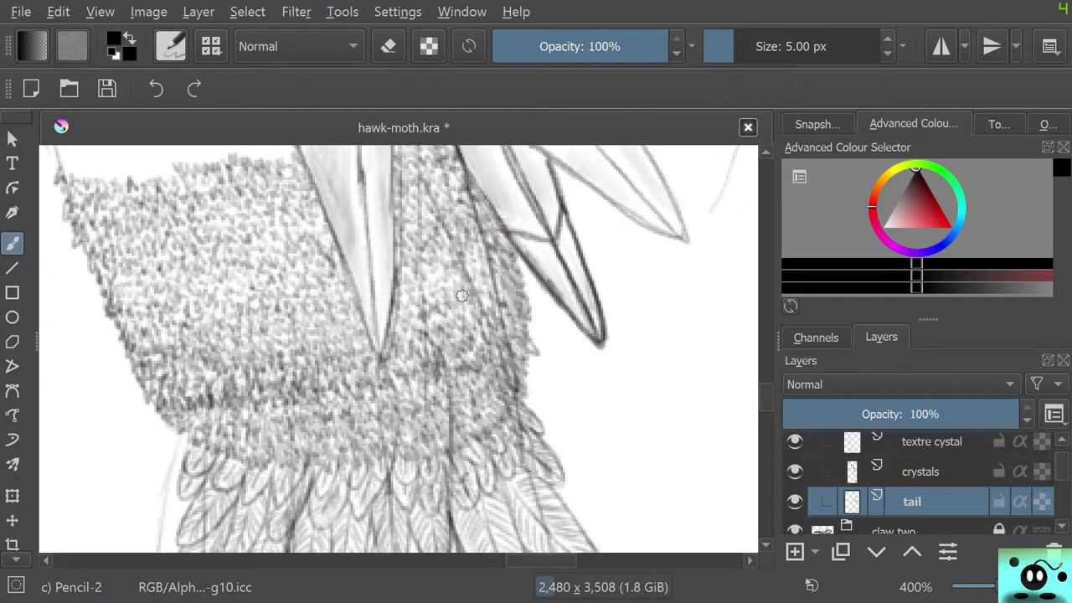
Step: Erase the newly added hair, the tail contour and the doubled crystal outlines from the tail layer with a 32.31 px eraser
{"action": "key", "text": "/"}
{"action": "left_click", "coordinate": [759, 46]}
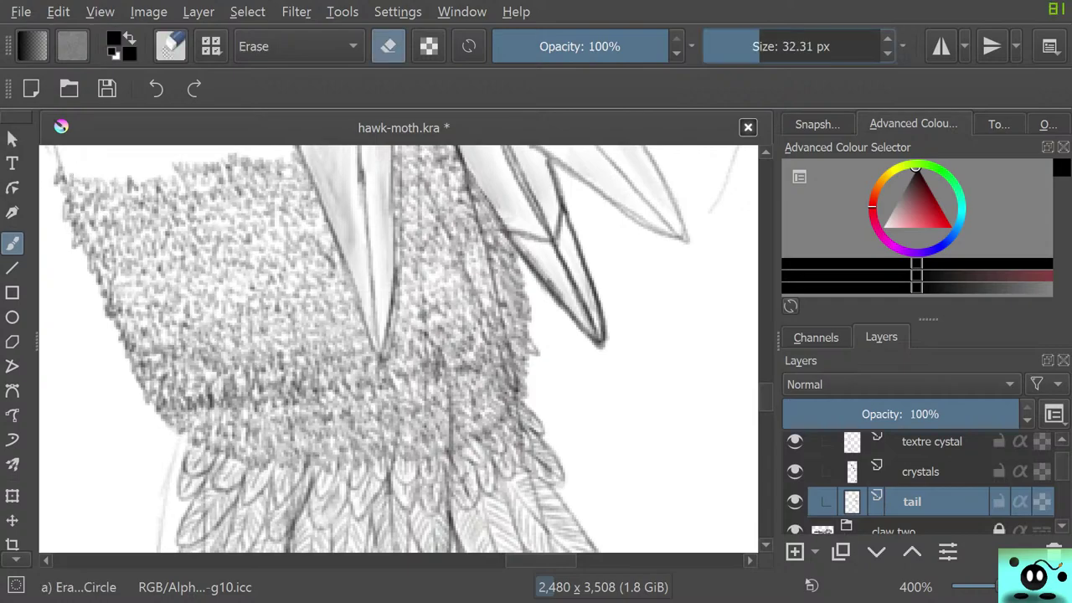
{"action": "mouse_move", "coordinate": [96, 168]}
{"action": "left_mouse_down"}
{"action": "mouse_move", "coordinate": [68, 178]}
{"action": "mouse_move", "coordinate": [75, 224]}
{"action": "mouse_move", "coordinate": [82, 179]}
{"action": "mouse_move", "coordinate": [97, 288]}
{"action": "mouse_move", "coordinate": [105, 291]}
{"action": "mouse_move", "coordinate": [127, 256]}
{"action": "mouse_move", "coordinate": [121, 345]}
{"action": "mouse_move", "coordinate": [138, 373]}
{"action": "mouse_move", "coordinate": [149, 286]}
{"action": "mouse_move", "coordinate": [141, 198]}
{"action": "mouse_move", "coordinate": [172, 290]}
{"action": "mouse_move", "coordinate": [196, 256]}
{"action": "mouse_move", "coordinate": [199, 166]}
{"action": "mouse_move", "coordinate": [226, 217]}
{"action": "mouse_move", "coordinate": [275, 252]}
{"action": "mouse_move", "coordinate": [293, 171]}
{"action": "mouse_move", "coordinate": [357, 342]}
{"action": "mouse_move", "coordinate": [283, 252]}
{"action": "mouse_move", "coordinate": [259, 277]}
{"action": "mouse_move", "coordinate": [294, 320]}
{"action": "mouse_move", "coordinate": [305, 327]}
{"action": "mouse_move", "coordinate": [310, 299]}
{"action": "mouse_move", "coordinate": [332, 316]}
{"action": "mouse_move", "coordinate": [347, 357]}
{"action": "mouse_move", "coordinate": [372, 371]}
{"action": "mouse_move", "coordinate": [401, 303]}
{"action": "mouse_move", "coordinate": [430, 359]}
{"action": "mouse_move", "coordinate": [432, 346]}
{"action": "mouse_move", "coordinate": [393, 343]}
{"action": "mouse_move", "coordinate": [331, 363]}
{"action": "mouse_move", "coordinate": [300, 336]}
{"action": "mouse_move", "coordinate": [272, 343]}
{"action": "mouse_move", "coordinate": [232, 305]}
{"action": "mouse_move", "coordinate": [211, 310]}
{"action": "mouse_move", "coordinate": [204, 355]}
{"action": "mouse_move", "coordinate": [296, 383]}
{"action": "mouse_move", "coordinate": [335, 356]}
{"action": "mouse_move", "coordinate": [442, 347]}
{"action": "mouse_move", "coordinate": [448, 310]}
{"action": "mouse_move", "coordinate": [489, 358]}
{"action": "mouse_move", "coordinate": [483, 320]}
{"action": "mouse_move", "coordinate": [428, 279]}
{"action": "mouse_move", "coordinate": [431, 290]}
{"action": "mouse_move", "coordinate": [420, 239]}
{"action": "mouse_move", "coordinate": [434, 193]}
{"action": "mouse_move", "coordinate": [467, 274]}
{"action": "left_mouse_up"}
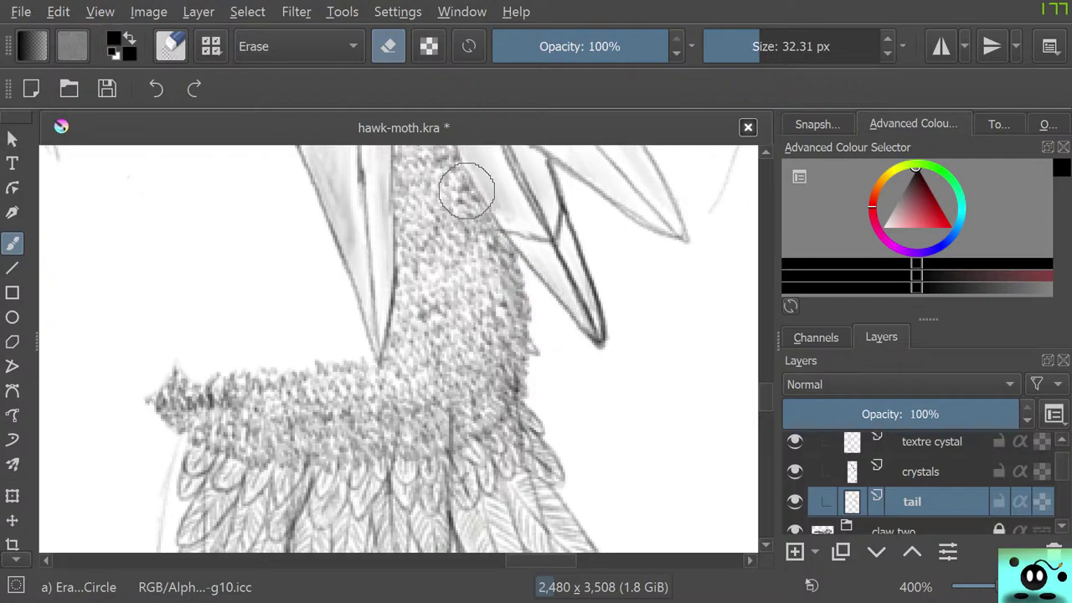
{"action": "mouse_move", "coordinate": [553, 239]}
{"action": "left_mouse_down"}
{"action": "mouse_move", "coordinate": [600, 349]}
{"action": "mouse_move", "coordinate": [548, 234]}
{"action": "left_mouse_up"}
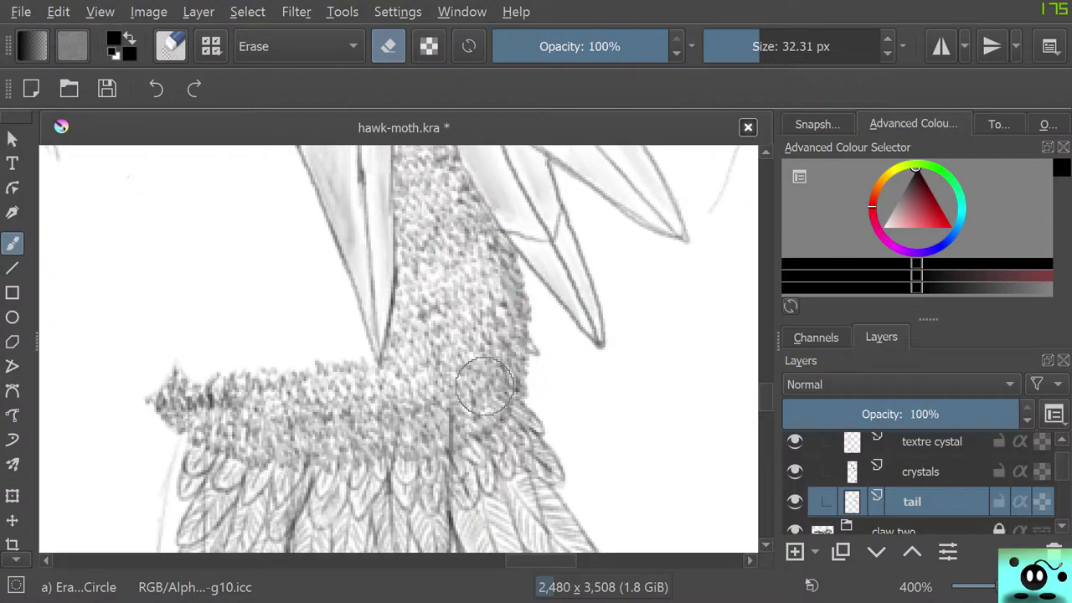
{"action": "mouse_move", "coordinate": [484, 385]}
{"action": "left_mouse_down"}
{"action": "mouse_move", "coordinate": [396, 351]}
{"action": "mouse_move", "coordinate": [264, 249]}
{"action": "mouse_move", "coordinate": [362, 471]}
{"action": "mouse_move", "coordinate": [244, 375]}
{"action": "mouse_move", "coordinate": [110, 309]}
{"action": "left_mouse_up"}
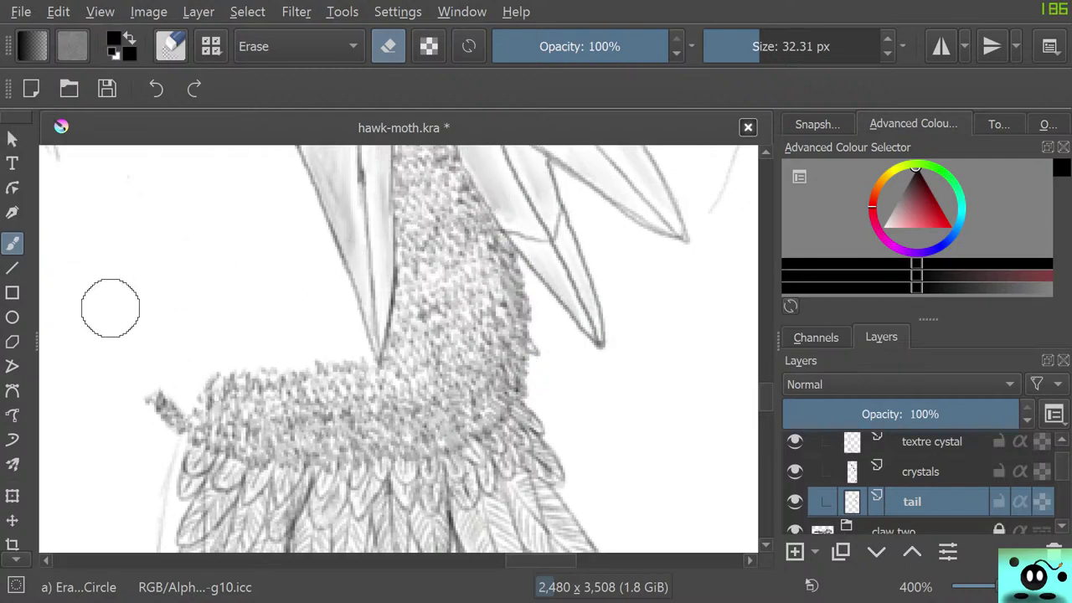
{"action": "left_click_drag", "start_coordinate": [180, 407], "coordinate": [196, 439]}
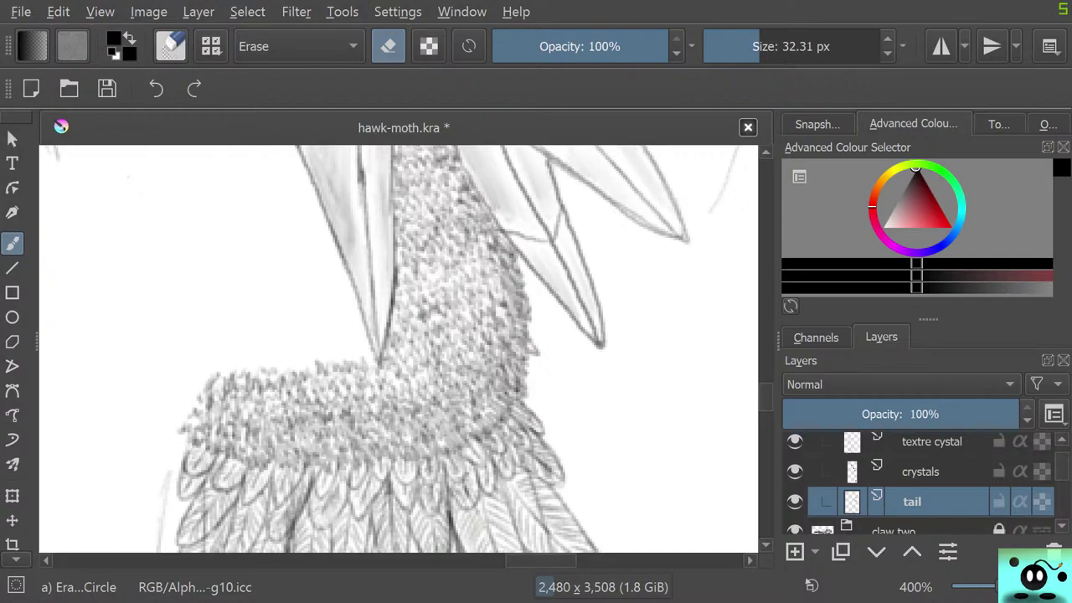
Step: Make the tail group's hair layer active and return to the Pencil-2 brush at 5 px
{"action": "scroll", "coordinate": [919, 486], "scroll_direction": "down", "scroll_amount": 3}
{"action": "left_click", "coordinate": [936, 477]}
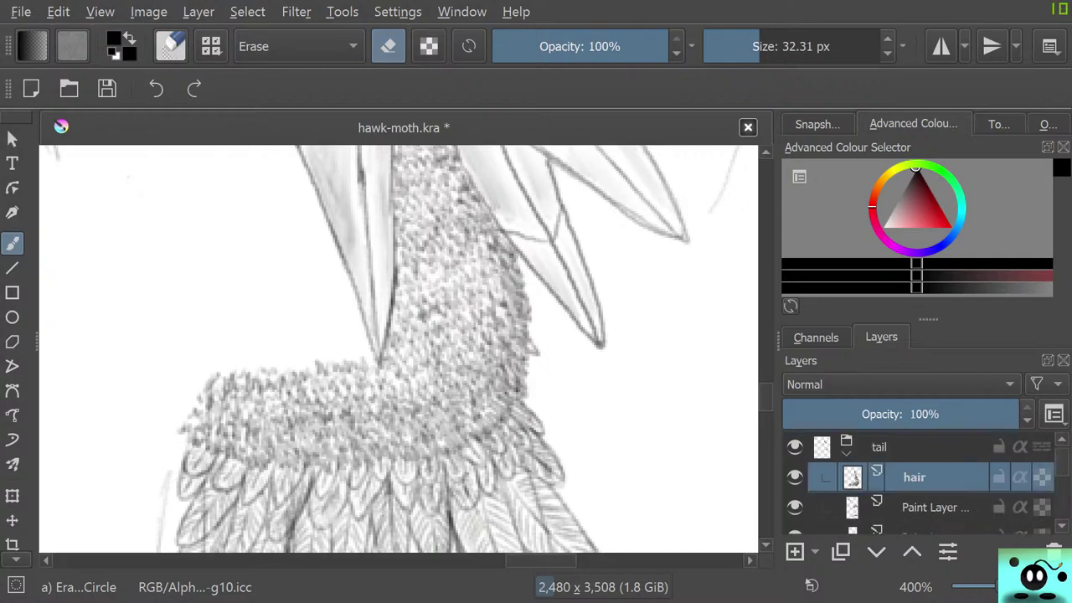
{"action": "key", "text": "/"}
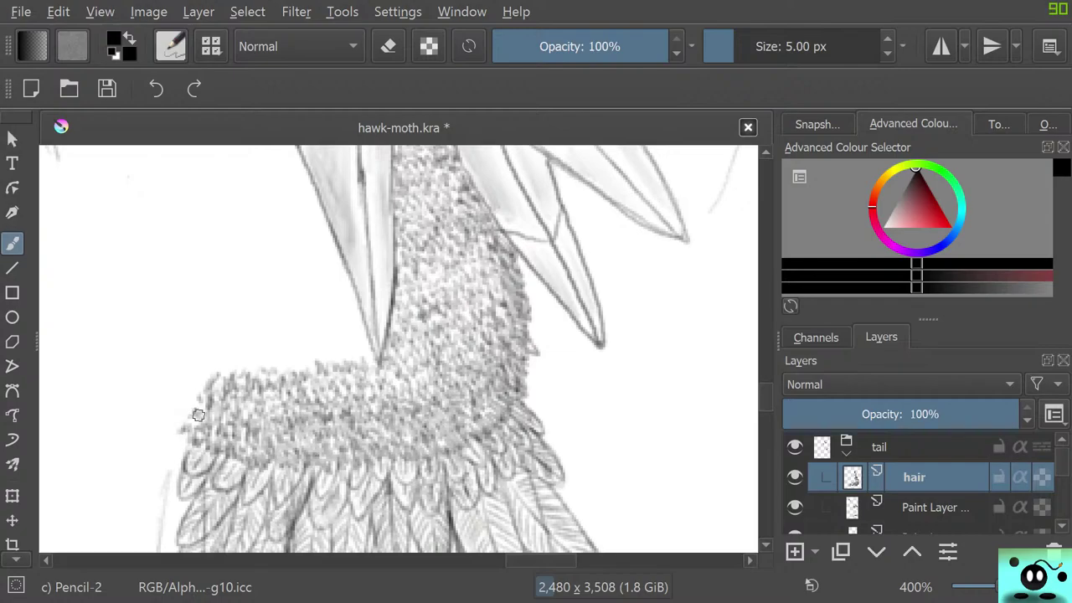
{"action": "left_click_drag", "start_coordinate": [774, 344], "coordinate": [771, 345]}
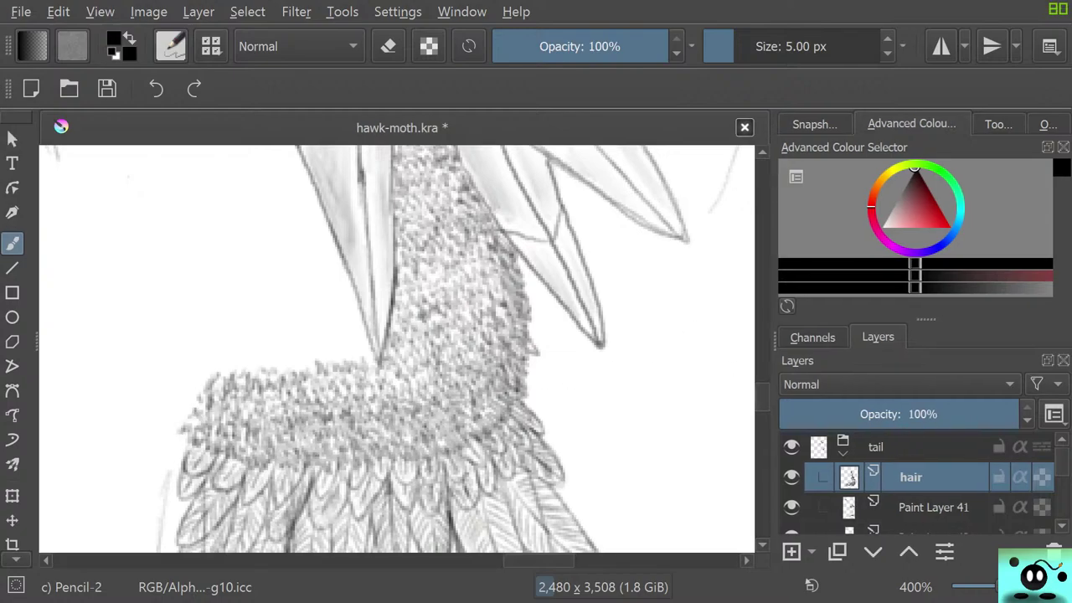
{"action": "mouse_move", "coordinate": [762, 396]}
{"action": "left_mouse_down"}
{"action": "mouse_move", "coordinate": [762, 378]}
{"action": "mouse_move", "coordinate": [763, 392]}
{"action": "left_mouse_up"}
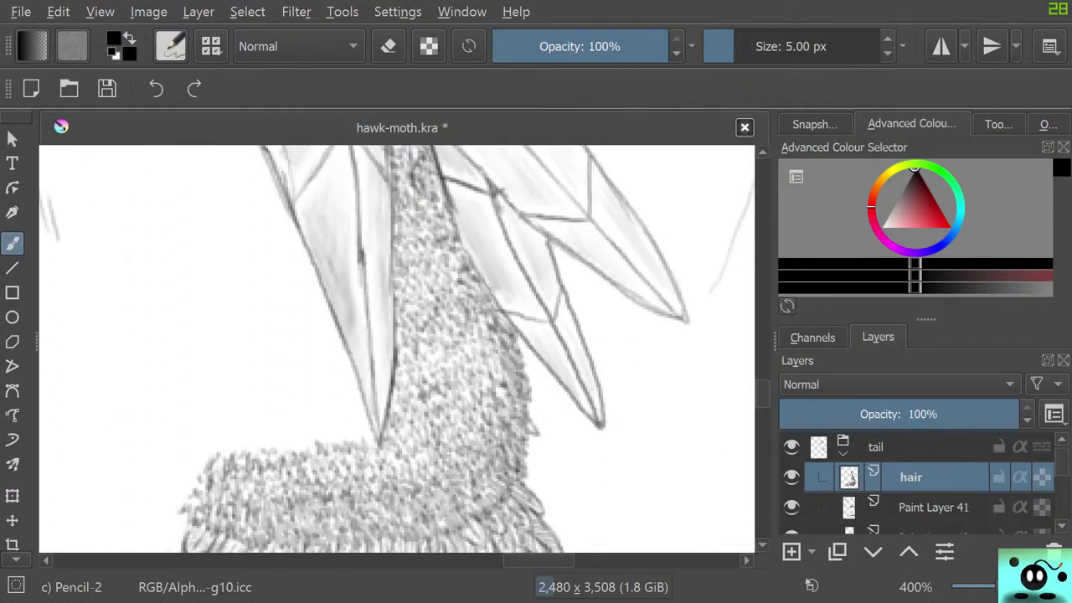
{"action": "left_click_drag", "start_coordinate": [539, 561], "coordinate": [511, 561]}
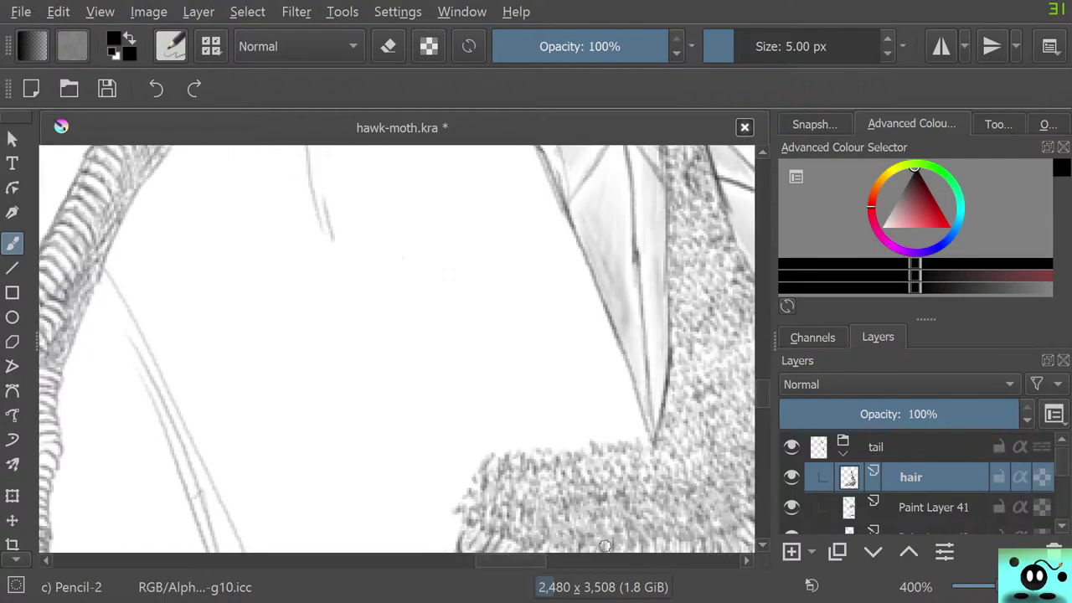
Step: Redraw the tail contour on the tail layer as a long curve from the lower tuft's hair edge up to the remaining contour line
{"action": "scroll", "coordinate": [922, 486], "scroll_direction": "down", "scroll_amount": 8}
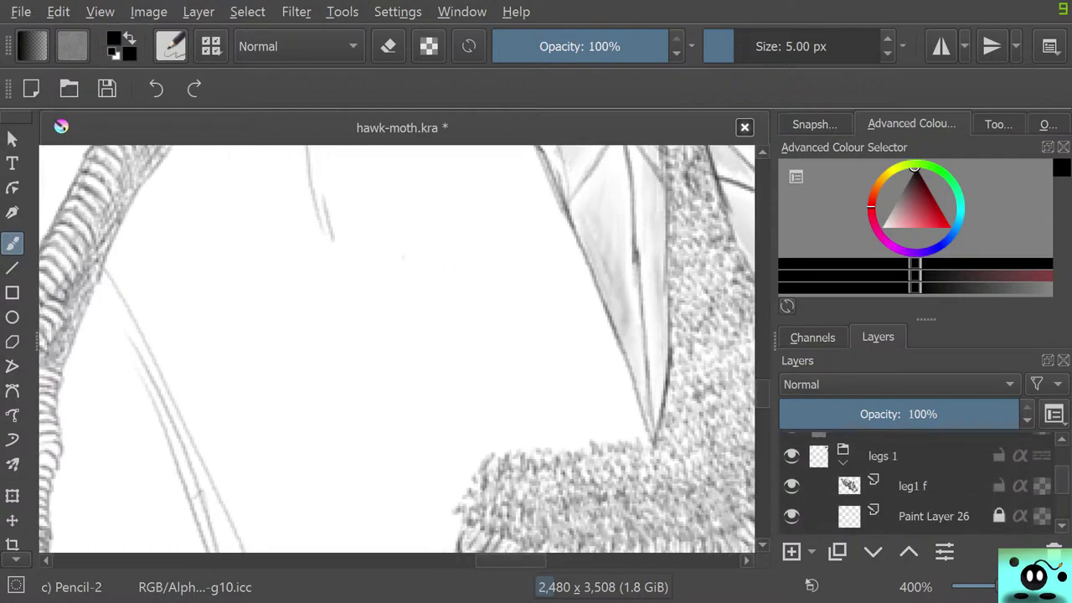
{"action": "scroll", "coordinate": [921, 482], "scroll_direction": "down", "scroll_amount": 2}
{"action": "scroll", "coordinate": [921, 481], "scroll_direction": "up", "scroll_amount": 3}
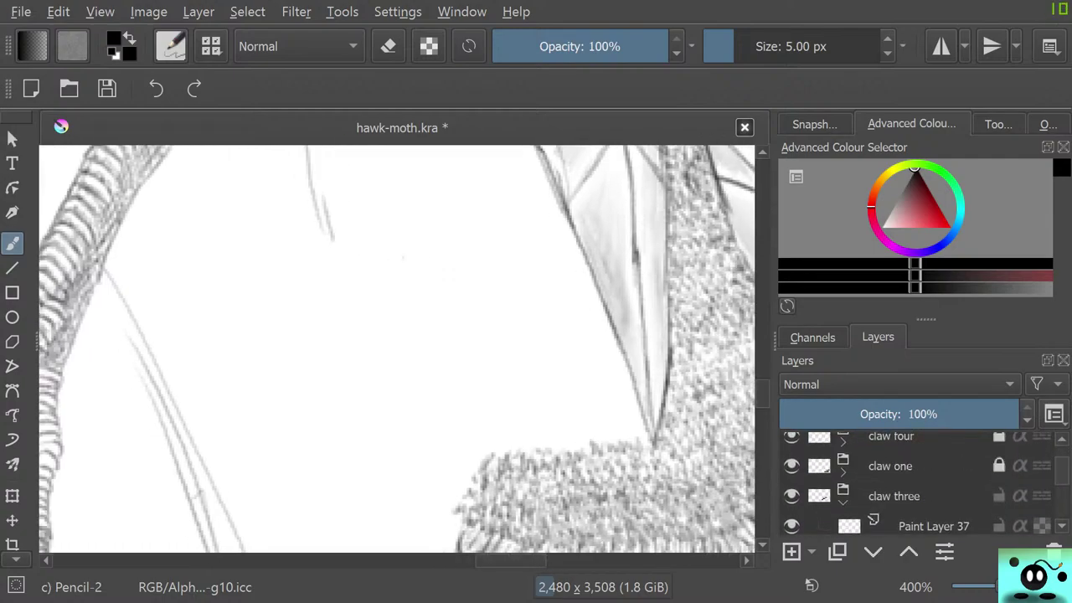
{"action": "scroll", "coordinate": [921, 482], "scroll_direction": "down", "scroll_amount": 3}
{"action": "scroll", "coordinate": [921, 482], "scroll_direction": "up", "scroll_amount": 6}
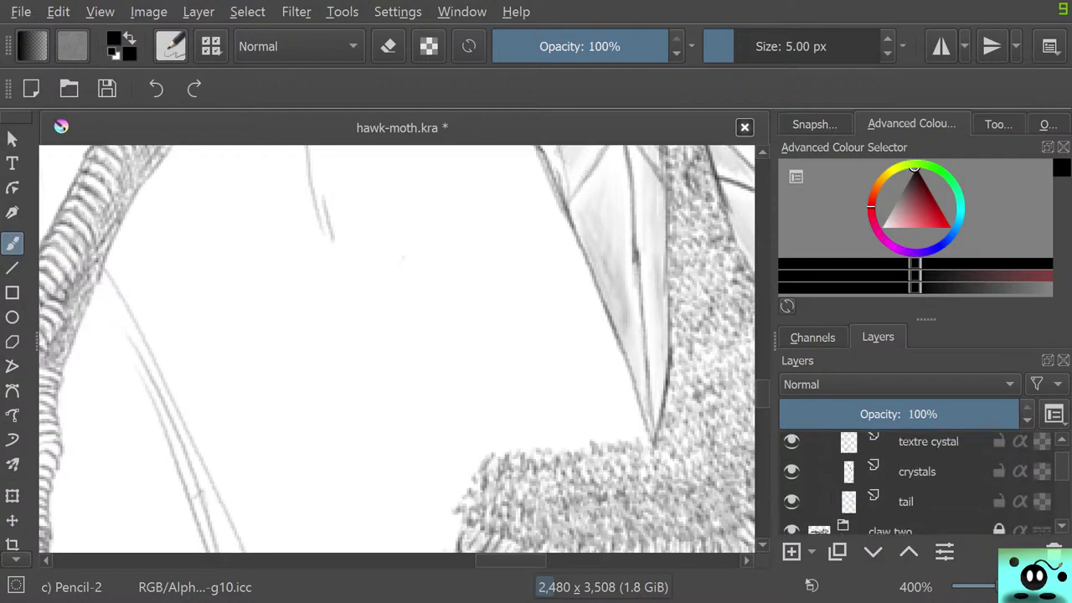
{"action": "left_click", "coordinate": [921, 501]}
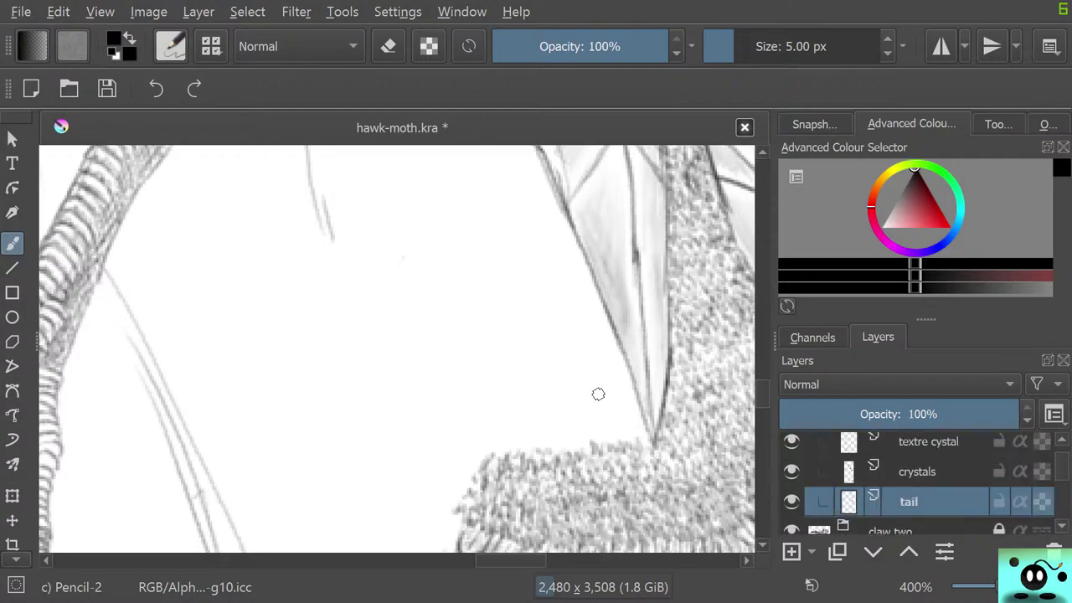
{"action": "left_click_drag", "start_coordinate": [382, 469], "coordinate": [381, 494]}
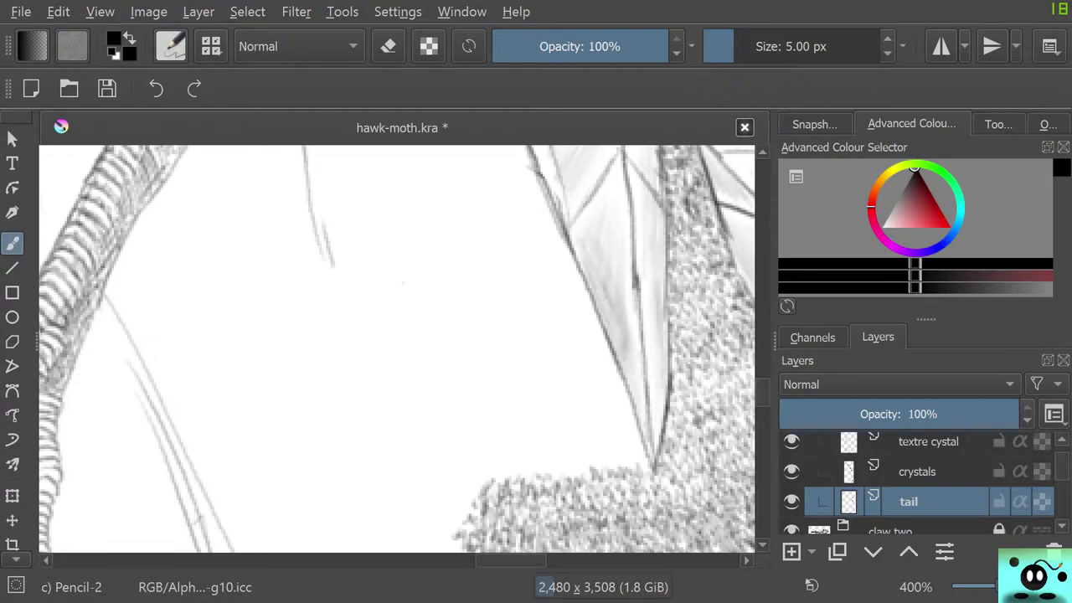
{"action": "scroll", "coordinate": [673, 420], "scroll_direction": "down", "scroll_amount": 1}
{"action": "mouse_move", "coordinate": [444, 531]}
{"action": "left_mouse_down"}
{"action": "mouse_move", "coordinate": [455, 485]}
{"action": "mouse_move", "coordinate": [336, 256]}
{"action": "mouse_move", "coordinate": [318, 184]}
{"action": "left_mouse_up"}
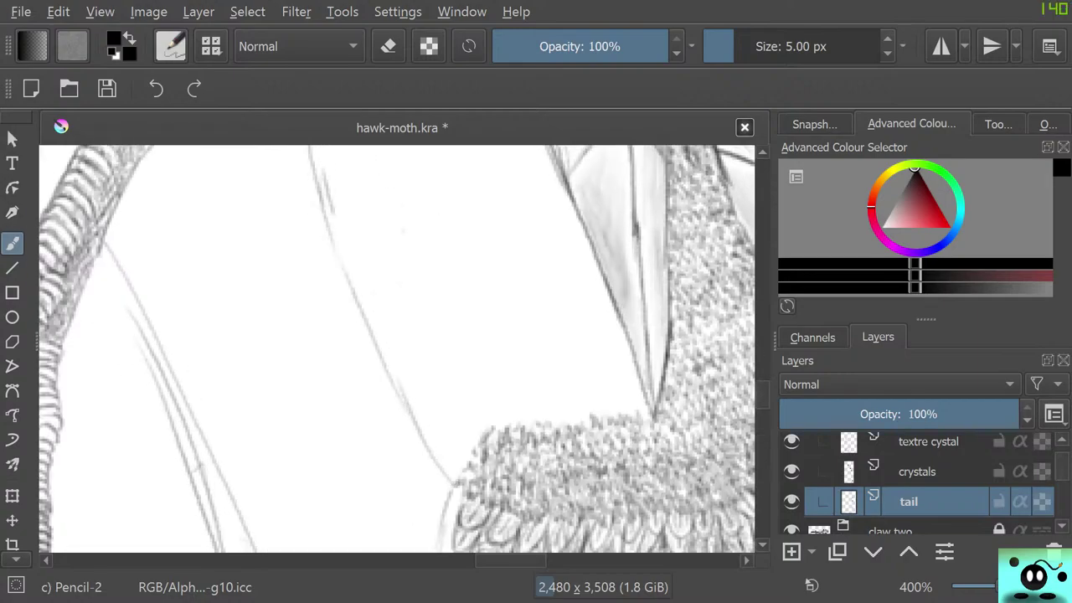
Step: On the hair layer, draw short fur strokes above the feathers, from the body outline across to the crystal's tip
{"action": "scroll", "coordinate": [917, 486], "scroll_direction": "up", "scroll_amount": 2}
{"action": "left_click", "coordinate": [917, 477]}
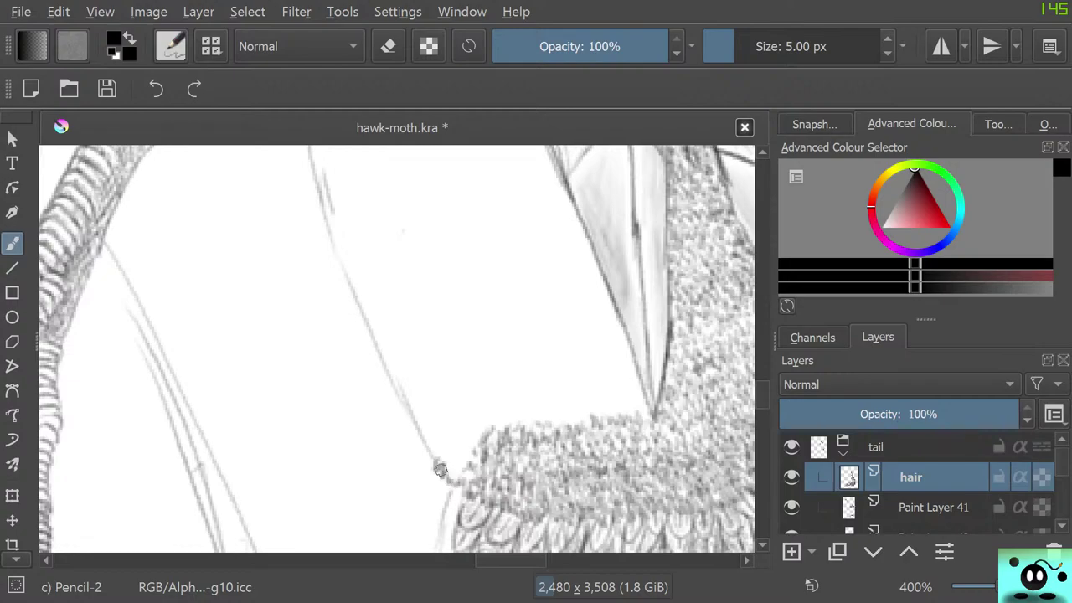
{"action": "mouse_move", "coordinate": [441, 470]}
{"action": "left_mouse_down"}
{"action": "mouse_move", "coordinate": [430, 443]}
{"action": "mouse_move", "coordinate": [453, 474]}
{"action": "mouse_move", "coordinate": [469, 470]}
{"action": "mouse_move", "coordinate": [440, 454]}
{"action": "mouse_move", "coordinate": [463, 458]}
{"action": "mouse_move", "coordinate": [479, 445]}
{"action": "mouse_move", "coordinate": [458, 431]}
{"action": "mouse_move", "coordinate": [444, 454]}
{"action": "mouse_move", "coordinate": [447, 436]}
{"action": "mouse_move", "coordinate": [425, 433]}
{"action": "mouse_move", "coordinate": [440, 443]}
{"action": "mouse_move", "coordinate": [451, 427]}
{"action": "mouse_move", "coordinate": [467, 442]}
{"action": "mouse_move", "coordinate": [486, 420]}
{"action": "mouse_move", "coordinate": [486, 439]}
{"action": "mouse_move", "coordinate": [478, 425]}
{"action": "mouse_move", "coordinate": [454, 435]}
{"action": "mouse_move", "coordinate": [451, 416]}
{"action": "mouse_move", "coordinate": [415, 410]}
{"action": "mouse_move", "coordinate": [420, 431]}
{"action": "mouse_move", "coordinate": [428, 404]}
{"action": "mouse_move", "coordinate": [432, 414]}
{"action": "mouse_move", "coordinate": [459, 410]}
{"action": "mouse_move", "coordinate": [463, 423]}
{"action": "mouse_move", "coordinate": [487, 410]}
{"action": "mouse_move", "coordinate": [493, 440]}
{"action": "mouse_move", "coordinate": [518, 411]}
{"action": "mouse_move", "coordinate": [523, 427]}
{"action": "mouse_move", "coordinate": [527, 412]}
{"action": "mouse_move", "coordinate": [542, 425]}
{"action": "mouse_move", "coordinate": [559, 410]}
{"action": "mouse_move", "coordinate": [557, 394]}
{"action": "mouse_move", "coordinate": [559, 412]}
{"action": "mouse_move", "coordinate": [576, 418]}
{"action": "mouse_move", "coordinate": [578, 383]}
{"action": "mouse_move", "coordinate": [617, 412]}
{"action": "mouse_move", "coordinate": [625, 400]}
{"action": "mouse_move", "coordinate": [638, 406]}
{"action": "mouse_move", "coordinate": [642, 383]}
{"action": "mouse_move", "coordinate": [606, 396]}
{"action": "mouse_move", "coordinate": [570, 387]}
{"action": "mouse_move", "coordinate": [515, 405]}
{"action": "mouse_move", "coordinate": [484, 401]}
{"action": "left_mouse_up"}
{"action": "mouse_move", "coordinate": [471, 390]}
{"action": "left_mouse_down"}
{"action": "mouse_move", "coordinate": [449, 406]}
{"action": "mouse_move", "coordinate": [440, 393]}
{"action": "mouse_move", "coordinate": [405, 396]}
{"action": "mouse_move", "coordinate": [428, 399]}
{"action": "mouse_move", "coordinate": [413, 409]}
{"action": "mouse_move", "coordinate": [395, 371]}
{"action": "mouse_move", "coordinate": [414, 397]}
{"action": "mouse_move", "coordinate": [424, 382]}
{"action": "mouse_move", "coordinate": [434, 394]}
{"action": "mouse_move", "coordinate": [455, 382]}
{"action": "mouse_move", "coordinate": [473, 401]}
{"action": "mouse_move", "coordinate": [491, 386]}
{"action": "mouse_move", "coordinate": [486, 397]}
{"action": "mouse_move", "coordinate": [500, 406]}
{"action": "mouse_move", "coordinate": [505, 387]}
{"action": "mouse_move", "coordinate": [514, 395]}
{"action": "mouse_move", "coordinate": [520, 383]}
{"action": "mouse_move", "coordinate": [527, 396]}
{"action": "mouse_move", "coordinate": [534, 376]}
{"action": "mouse_move", "coordinate": [546, 392]}
{"action": "mouse_move", "coordinate": [547, 358]}
{"action": "mouse_move", "coordinate": [573, 374]}
{"action": "mouse_move", "coordinate": [559, 384]}
{"action": "mouse_move", "coordinate": [579, 367]}
{"action": "mouse_move", "coordinate": [594, 389]}
{"action": "mouse_move", "coordinate": [606, 383]}
{"action": "mouse_move", "coordinate": [623, 359]}
{"action": "mouse_move", "coordinate": [619, 333]}
{"action": "mouse_move", "coordinate": [629, 389]}
{"action": "mouse_move", "coordinate": [641, 382]}
{"action": "mouse_move", "coordinate": [628, 359]}
{"action": "left_mouse_up"}
{"action": "mouse_move", "coordinate": [610, 377]}
{"action": "left_mouse_down"}
{"action": "mouse_move", "coordinate": [614, 358]}
{"action": "mouse_move", "coordinate": [600, 366]}
{"action": "left_mouse_up"}
{"action": "left_click_drag", "start_coordinate": [589, 377], "coordinate": [584, 370]}
{"action": "mouse_move", "coordinate": [575, 381]}
{"action": "left_mouse_down"}
{"action": "mouse_move", "coordinate": [574, 370]}
{"action": "mouse_move", "coordinate": [544, 374]}
{"action": "mouse_move", "coordinate": [526, 387]}
{"action": "left_mouse_up"}
{"action": "mouse_move", "coordinate": [524, 374]}
{"action": "left_mouse_down"}
{"action": "mouse_move", "coordinate": [473, 344]}
{"action": "mouse_move", "coordinate": [494, 377]}
{"action": "mouse_move", "coordinate": [481, 389]}
{"action": "mouse_move", "coordinate": [466, 361]}
{"action": "mouse_move", "coordinate": [424, 382]}
{"action": "left_mouse_up"}
{"action": "left_click_drag", "start_coordinate": [428, 365], "coordinate": [412, 382]}
{"action": "mouse_move", "coordinate": [416, 360]}
{"action": "left_mouse_down"}
{"action": "mouse_move", "coordinate": [385, 352]}
{"action": "mouse_move", "coordinate": [396, 370]}
{"action": "mouse_move", "coordinate": [386, 371]}
{"action": "mouse_move", "coordinate": [382, 347]}
{"action": "mouse_move", "coordinate": [401, 368]}
{"action": "left_mouse_up"}
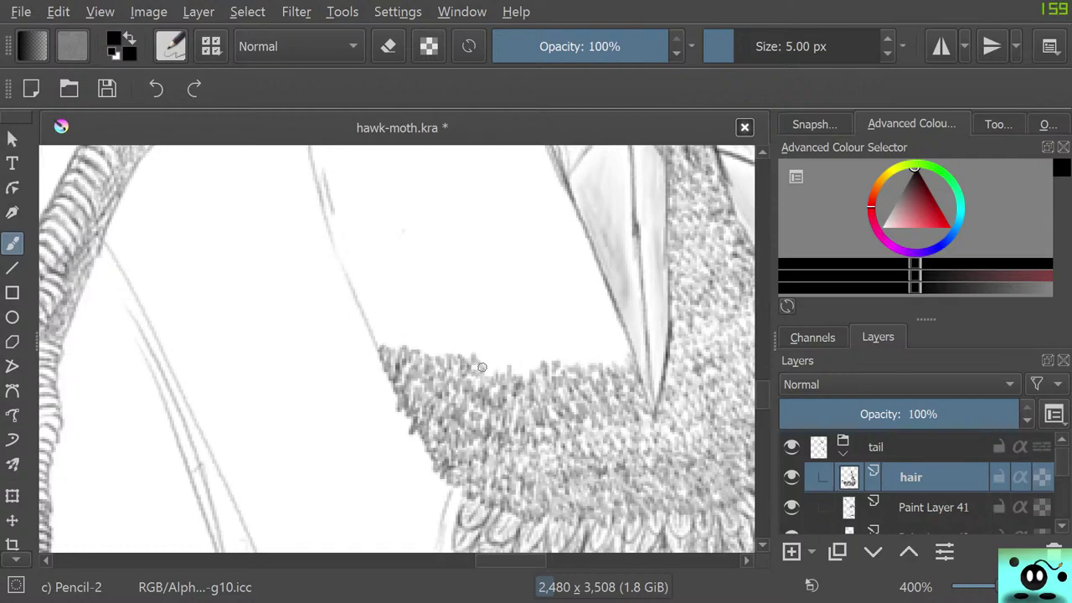
Step: Extend the fur upward with further rows of short pencil strokes between the crystal and the body outline
{"action": "mouse_move", "coordinate": [494, 354]}
{"action": "left_mouse_down"}
{"action": "mouse_move", "coordinate": [536, 370]}
{"action": "mouse_move", "coordinate": [547, 326]}
{"action": "mouse_move", "coordinate": [553, 357]}
{"action": "mouse_move", "coordinate": [584, 360]}
{"action": "mouse_move", "coordinate": [590, 346]}
{"action": "mouse_move", "coordinate": [596, 364]}
{"action": "mouse_move", "coordinate": [617, 345]}
{"action": "left_mouse_up"}
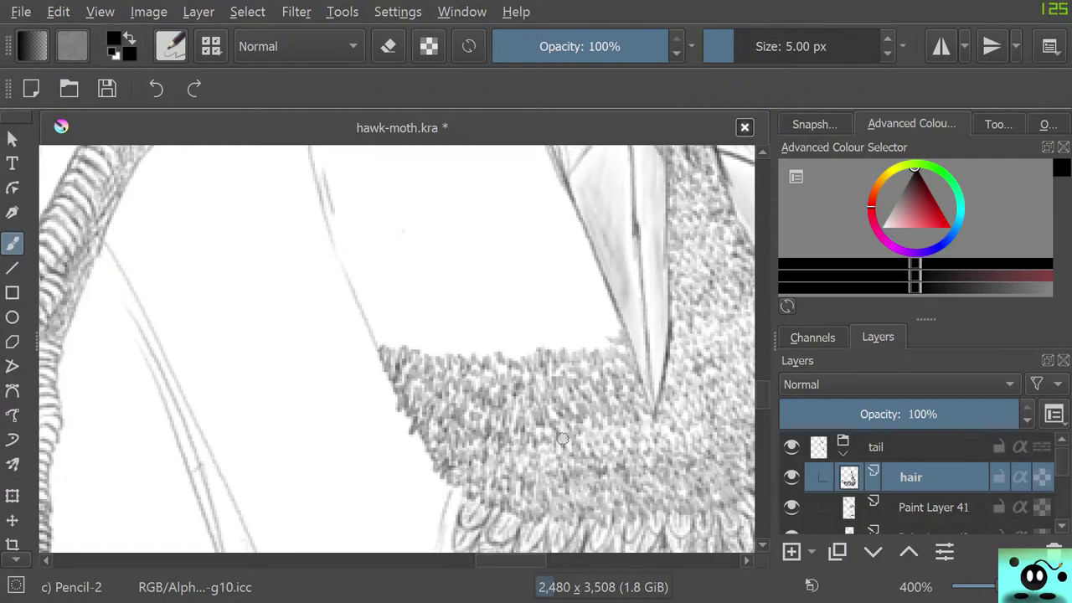
{"action": "mouse_move", "coordinate": [612, 334]}
{"action": "left_mouse_down"}
{"action": "mouse_move", "coordinate": [558, 348]}
{"action": "mouse_move", "coordinate": [551, 337]}
{"action": "mouse_move", "coordinate": [534, 345]}
{"action": "mouse_move", "coordinate": [515, 322]}
{"action": "mouse_move", "coordinate": [501, 343]}
{"action": "mouse_move", "coordinate": [520, 338]}
{"action": "mouse_move", "coordinate": [517, 351]}
{"action": "mouse_move", "coordinate": [495, 341]}
{"action": "mouse_move", "coordinate": [476, 355]}
{"action": "mouse_move", "coordinate": [427, 341]}
{"action": "mouse_move", "coordinate": [476, 350]}
{"action": "mouse_move", "coordinate": [462, 339]}
{"action": "mouse_move", "coordinate": [456, 351]}
{"action": "mouse_move", "coordinate": [430, 349]}
{"action": "mouse_move", "coordinate": [424, 336]}
{"action": "mouse_move", "coordinate": [410, 349]}
{"action": "mouse_move", "coordinate": [404, 336]}
{"action": "mouse_move", "coordinate": [370, 338]}
{"action": "mouse_move", "coordinate": [375, 317]}
{"action": "mouse_move", "coordinate": [385, 336]}
{"action": "mouse_move", "coordinate": [413, 321]}
{"action": "mouse_move", "coordinate": [434, 339]}
{"action": "mouse_move", "coordinate": [458, 322]}
{"action": "mouse_move", "coordinate": [461, 337]}
{"action": "mouse_move", "coordinate": [468, 294]}
{"action": "mouse_move", "coordinate": [496, 327]}
{"action": "mouse_move", "coordinate": [477, 318]}
{"action": "mouse_move", "coordinate": [474, 336]}
{"action": "mouse_move", "coordinate": [484, 323]}
{"action": "mouse_move", "coordinate": [499, 339]}
{"action": "mouse_move", "coordinate": [506, 326]}
{"action": "mouse_move", "coordinate": [510, 342]}
{"action": "mouse_move", "coordinate": [516, 327]}
{"action": "mouse_move", "coordinate": [540, 338]}
{"action": "mouse_move", "coordinate": [550, 323]}
{"action": "mouse_move", "coordinate": [566, 337]}
{"action": "mouse_move", "coordinate": [564, 322]}
{"action": "mouse_move", "coordinate": [571, 335]}
{"action": "mouse_move", "coordinate": [577, 319]}
{"action": "mouse_move", "coordinate": [597, 329]}
{"action": "mouse_move", "coordinate": [596, 315]}
{"action": "mouse_move", "coordinate": [611, 328]}
{"action": "mouse_move", "coordinate": [614, 312]}
{"action": "mouse_move", "coordinate": [595, 314]}
{"action": "mouse_move", "coordinate": [569, 294]}
{"action": "mouse_move", "coordinate": [558, 311]}
{"action": "mouse_move", "coordinate": [451, 322]}
{"action": "left_mouse_up"}
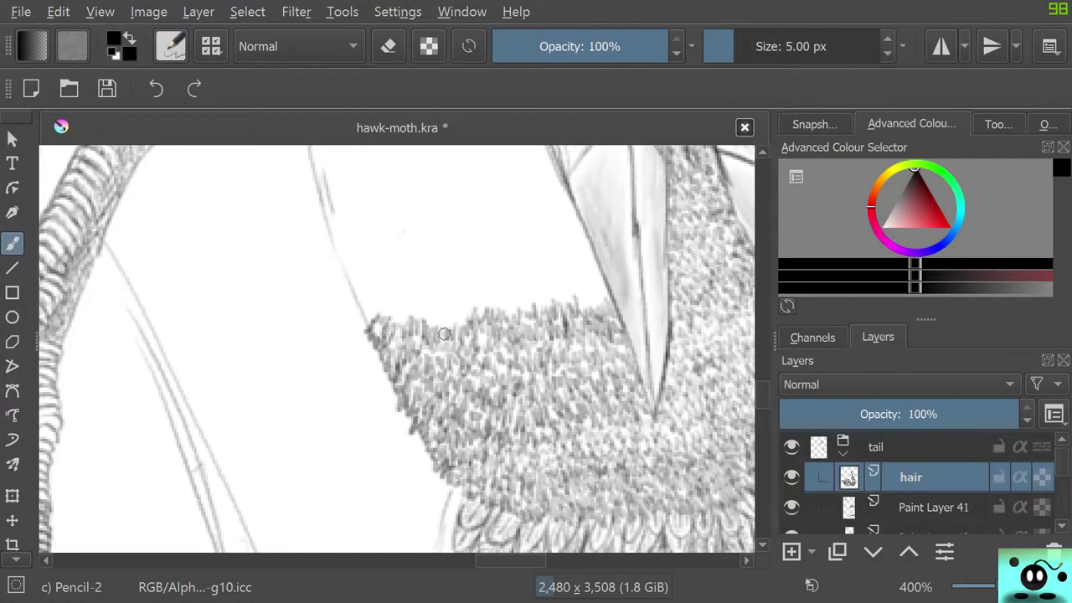
{"action": "mouse_move", "coordinate": [444, 335]}
{"action": "left_mouse_down"}
{"action": "mouse_move", "coordinate": [456, 298]}
{"action": "mouse_move", "coordinate": [460, 324]}
{"action": "mouse_move", "coordinate": [469, 311]}
{"action": "mouse_move", "coordinate": [454, 323]}
{"action": "mouse_move", "coordinate": [379, 308]}
{"action": "mouse_move", "coordinate": [361, 317]}
{"action": "mouse_move", "coordinate": [359, 301]}
{"action": "mouse_move", "coordinate": [390, 296]}
{"action": "mouse_move", "coordinate": [391, 311]}
{"action": "mouse_move", "coordinate": [417, 293]}
{"action": "mouse_move", "coordinate": [444, 311]}
{"action": "mouse_move", "coordinate": [468, 297]}
{"action": "left_mouse_up"}
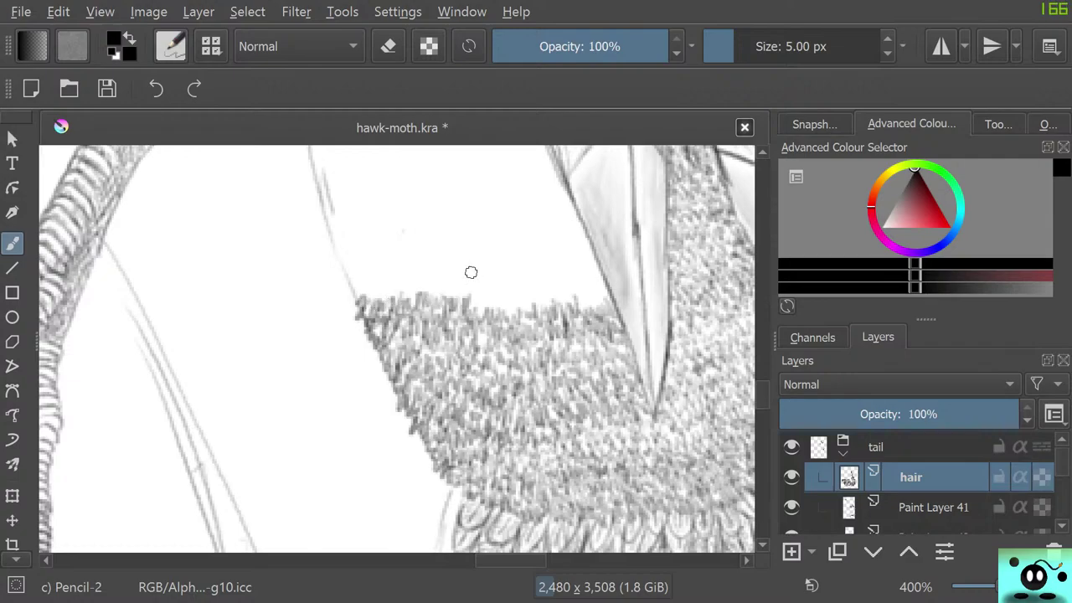
Step: Doodle a cartoon face's hair, fringe, round eyes with pupils and long nose in the blank area beside the fur
{"action": "mouse_move", "coordinate": [266, 223]}
{"action": "left_mouse_down"}
{"action": "mouse_move", "coordinate": [191, 237]}
{"action": "mouse_move", "coordinate": [147, 306]}
{"action": "left_mouse_up"}
{"action": "mouse_move", "coordinate": [263, 243]}
{"action": "left_mouse_down"}
{"action": "mouse_move", "coordinate": [163, 298]}
{"action": "mouse_move", "coordinate": [167, 307]}
{"action": "left_mouse_up"}
{"action": "left_click_drag", "start_coordinate": [237, 285], "coordinate": [172, 337]}
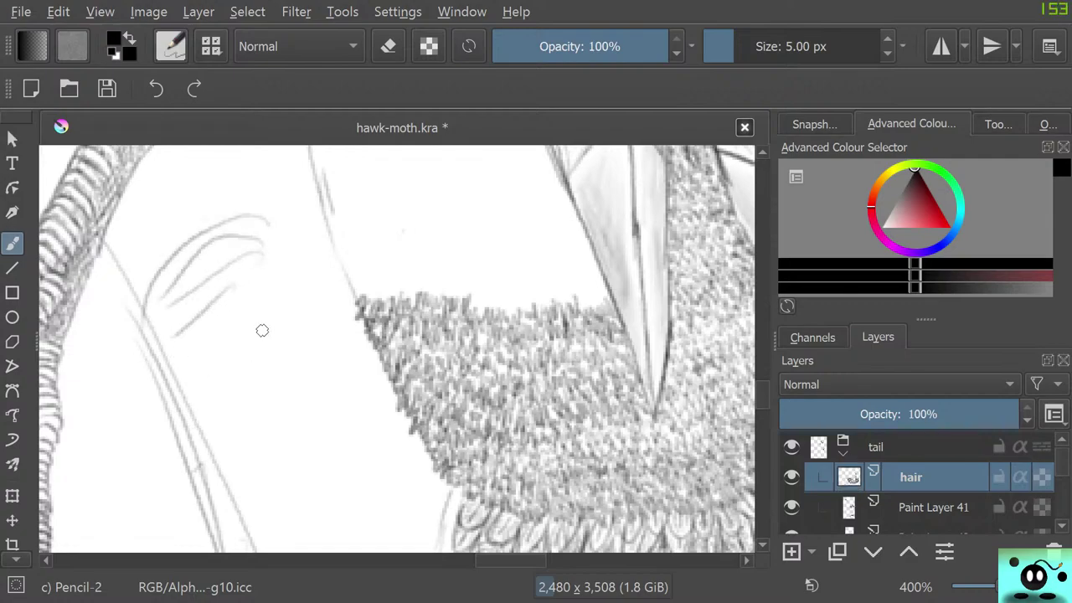
{"action": "left_click_drag", "start_coordinate": [255, 304], "coordinate": [231, 321]}
{"action": "left_click_drag", "start_coordinate": [307, 303], "coordinate": [325, 328]}
{"action": "left_click_drag", "start_coordinate": [256, 360], "coordinate": [295, 377]}
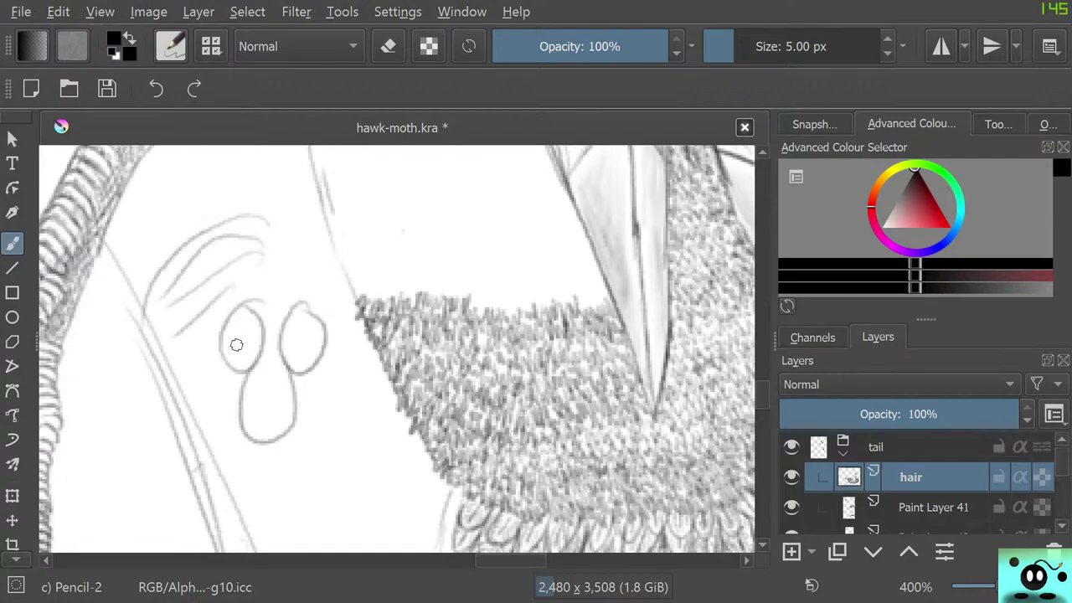
{"action": "left_click_drag", "start_coordinate": [287, 293], "coordinate": [342, 363]}
{"action": "mouse_move", "coordinate": [338, 329]}
{"action": "left_mouse_down"}
{"action": "mouse_move", "coordinate": [325, 290]}
{"action": "mouse_move", "coordinate": [339, 289]}
{"action": "mouse_move", "coordinate": [263, 211]}
{"action": "mouse_move", "coordinate": [187, 275]}
{"action": "mouse_move", "coordinate": [202, 306]}
{"action": "mouse_move", "coordinate": [280, 302]}
{"action": "mouse_move", "coordinate": [289, 290]}
{"action": "left_mouse_up"}
{"action": "mouse_move", "coordinate": [251, 332]}
{"action": "left_mouse_down"}
{"action": "mouse_move", "coordinate": [327, 329]}
{"action": "mouse_move", "coordinate": [302, 324]}
{"action": "left_mouse_up"}
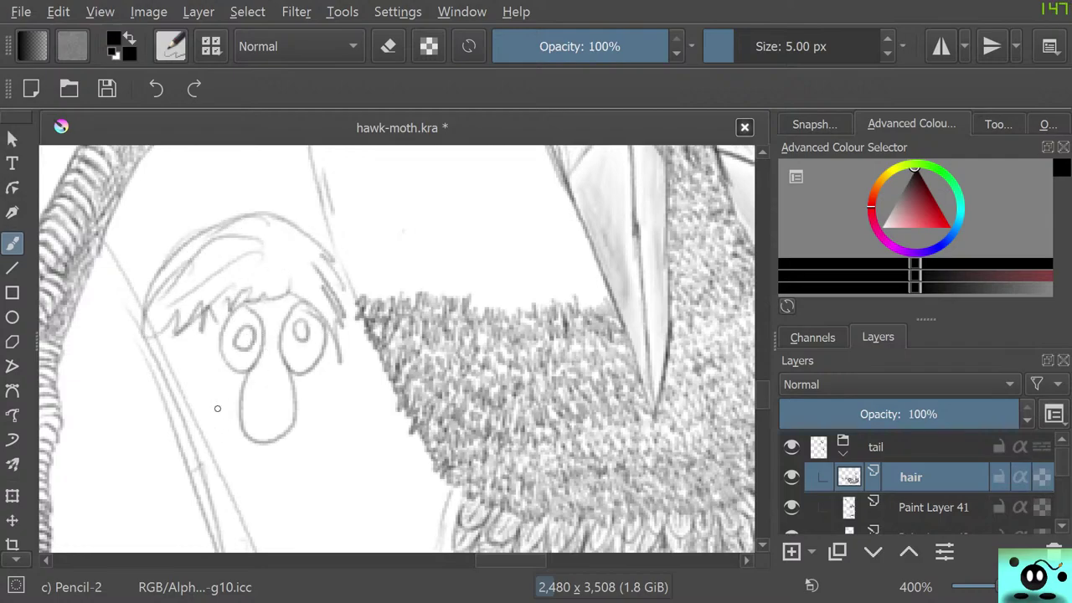
Step: Add a wide mouth with teeth and tongue, plus two ears, to the doodled cartoon face
{"action": "mouse_move", "coordinate": [329, 476]}
{"action": "left_mouse_down"}
{"action": "mouse_move", "coordinate": [238, 454]}
{"action": "mouse_move", "coordinate": [211, 476]}
{"action": "left_mouse_up"}
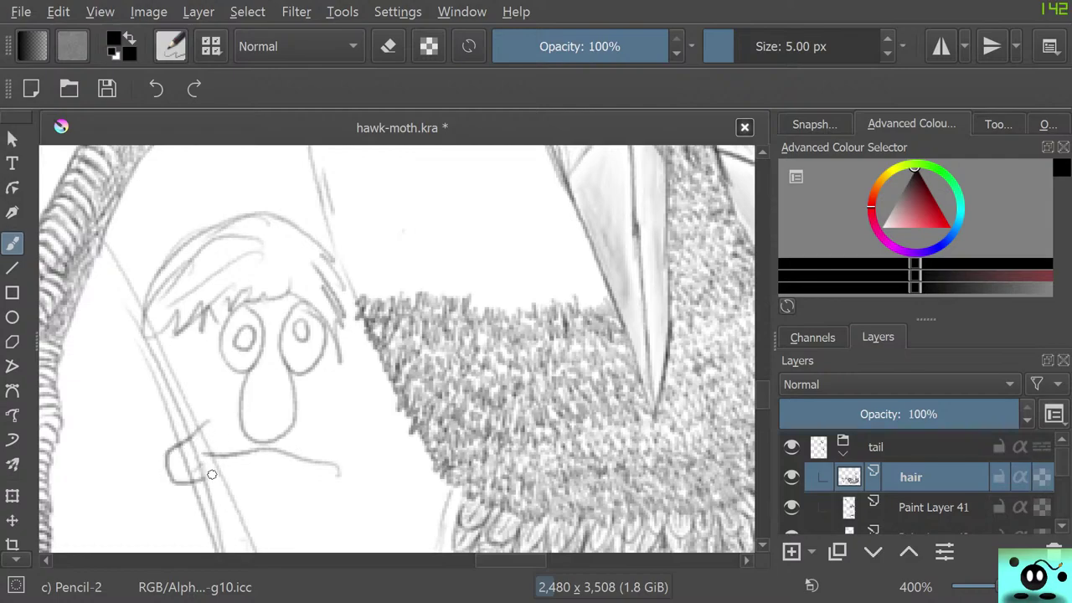
{"action": "mouse_move", "coordinate": [335, 438]}
{"action": "left_mouse_down"}
{"action": "mouse_move", "coordinate": [259, 510]}
{"action": "mouse_move", "coordinate": [227, 473]}
{"action": "mouse_move", "coordinate": [228, 495]}
{"action": "left_mouse_up"}
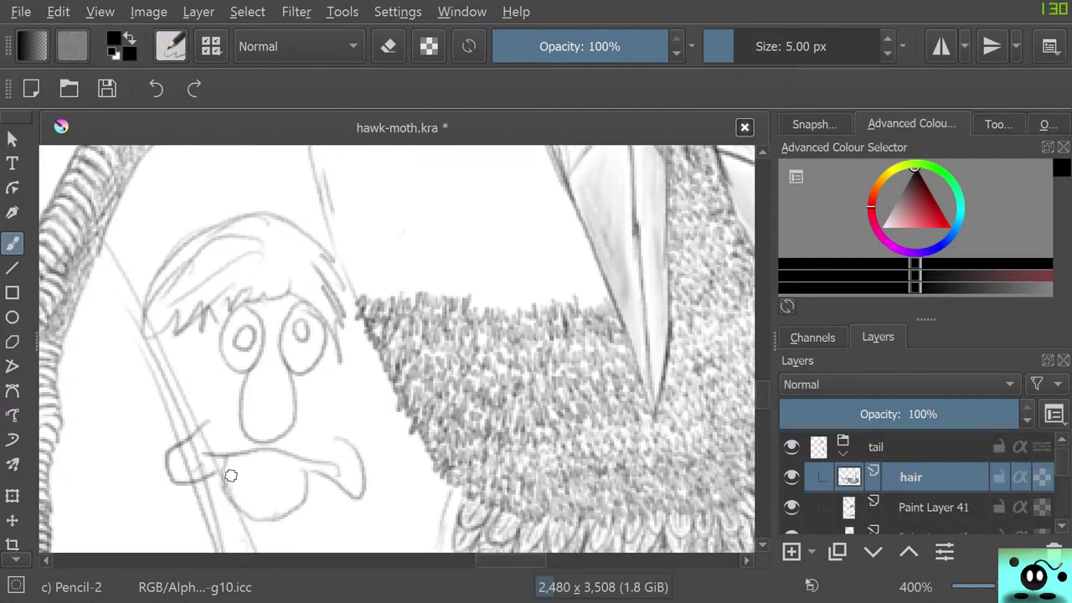
{"action": "left_click_drag", "start_coordinate": [261, 454], "coordinate": [263, 496]}
{"action": "mouse_move", "coordinate": [225, 456]}
{"action": "left_mouse_down"}
{"action": "mouse_move", "coordinate": [216, 490]}
{"action": "mouse_move", "coordinate": [201, 485]}
{"action": "left_mouse_up"}
{"action": "left_click_drag", "start_coordinate": [315, 465], "coordinate": [331, 486]}
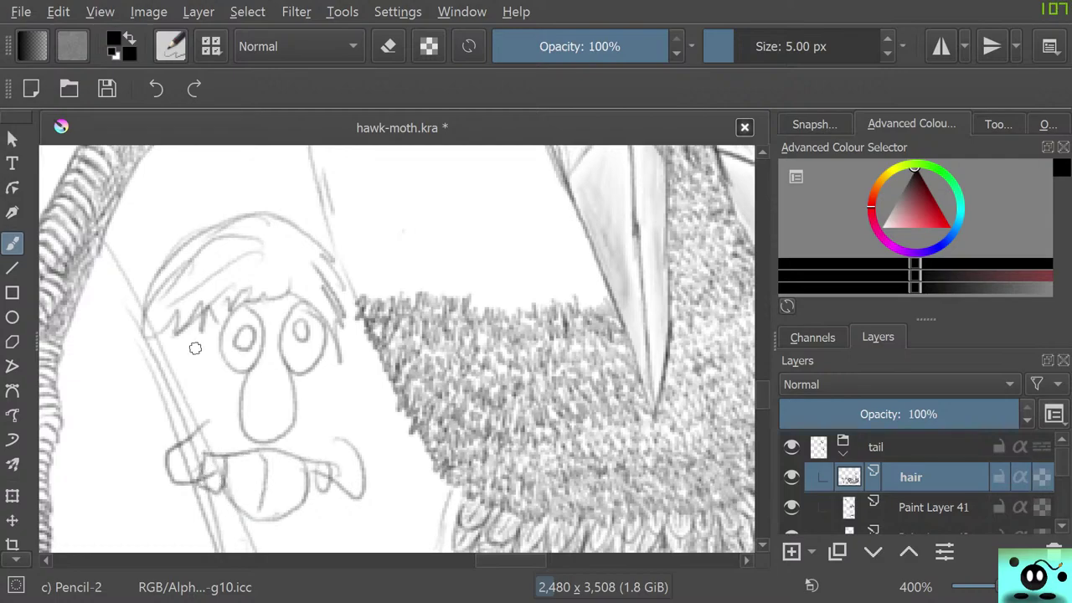
{"action": "left_click_drag", "start_coordinate": [191, 355], "coordinate": [183, 419]}
{"action": "left_click_drag", "start_coordinate": [342, 376], "coordinate": [353, 421]}
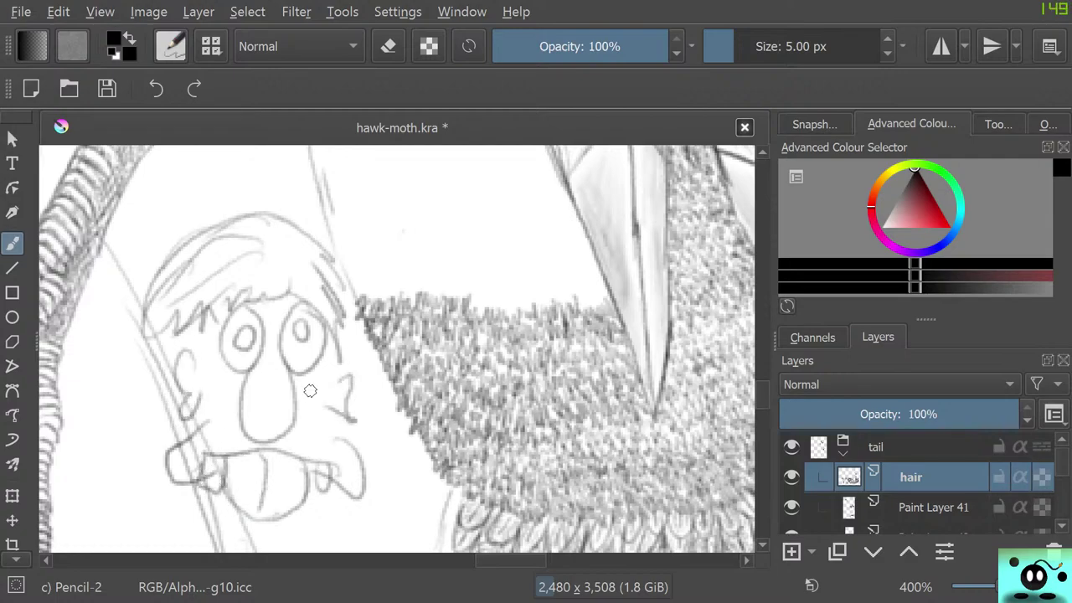
Step: Erase the whole cartoon face doodle beside the fur with the circle eraser
{"action": "key", "text": "e"}
{"action": "mouse_move", "coordinate": [167, 471]}
{"action": "left_mouse_down"}
{"action": "mouse_move", "coordinate": [156, 458]}
{"action": "mouse_move", "coordinate": [227, 412]}
{"action": "mouse_move", "coordinate": [279, 501]}
{"action": "mouse_move", "coordinate": [343, 414]}
{"action": "mouse_move", "coordinate": [316, 424]}
{"action": "mouse_move", "coordinate": [311, 249]}
{"action": "mouse_move", "coordinate": [311, 313]}
{"action": "mouse_move", "coordinate": [227, 232]}
{"action": "mouse_move", "coordinate": [184, 352]}
{"action": "mouse_move", "coordinate": [163, 340]}
{"action": "left_mouse_up"}
{"action": "left_click_drag", "start_coordinate": [319, 347], "coordinate": [279, 348]}
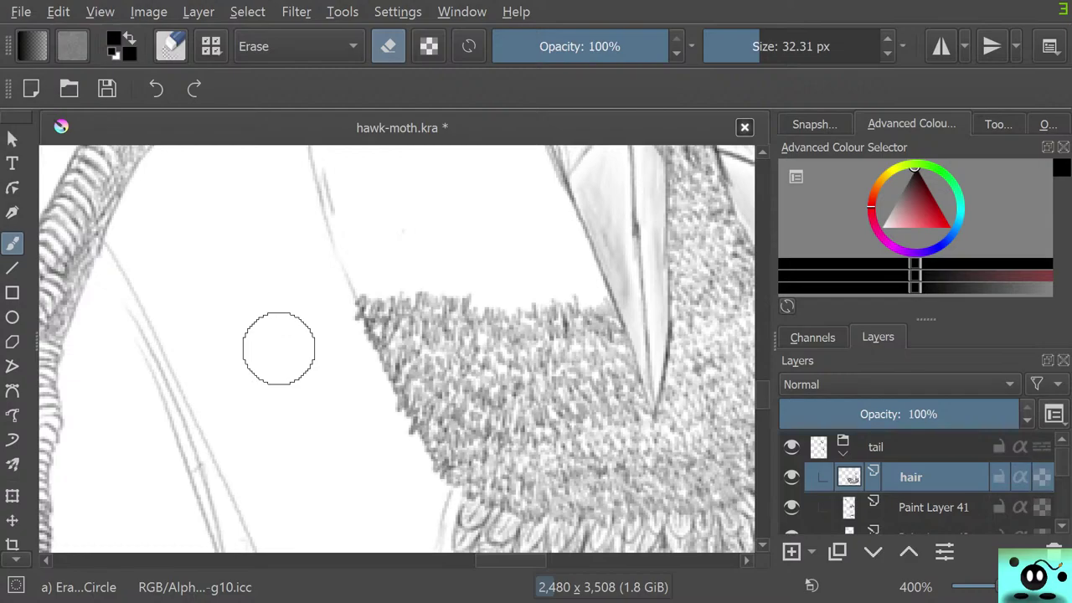
Step: Return to the Pencil-2 brush and continue the fur with short strokes from the outer body outline across to the crystal
{"action": "key", "text": "slash"}
{"action": "mouse_move", "coordinate": [351, 273]}
{"action": "left_mouse_down"}
{"action": "mouse_move", "coordinate": [352, 299]}
{"action": "mouse_move", "coordinate": [363, 280]}
{"action": "mouse_move", "coordinate": [377, 296]}
{"action": "mouse_move", "coordinate": [393, 272]}
{"action": "left_mouse_up"}
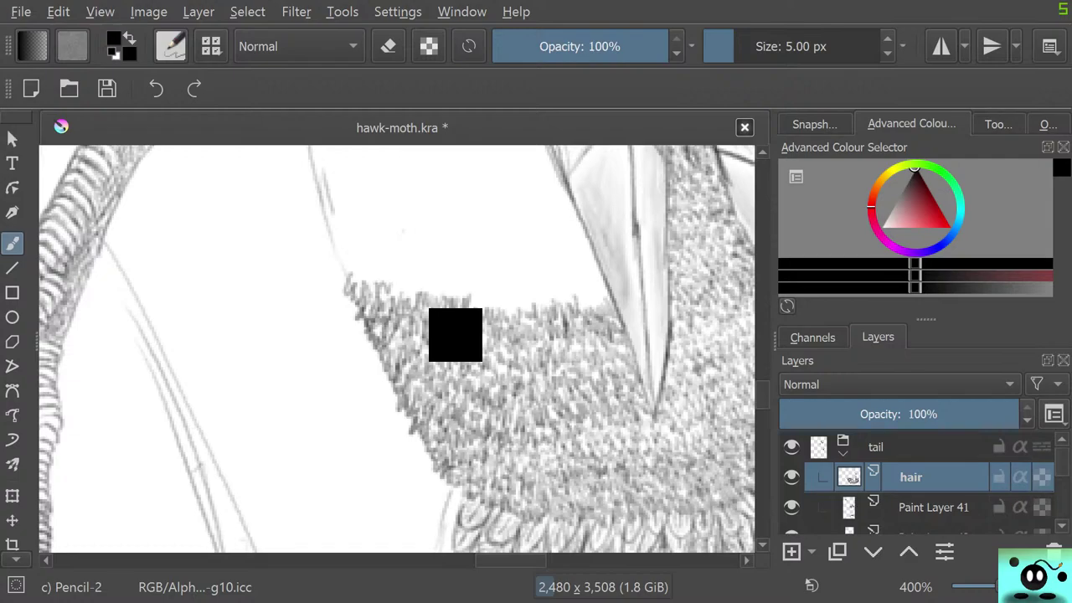
{"action": "key", "text": "4"}
{"action": "key", "text": "4"}
{"action": "key", "text": "4"}
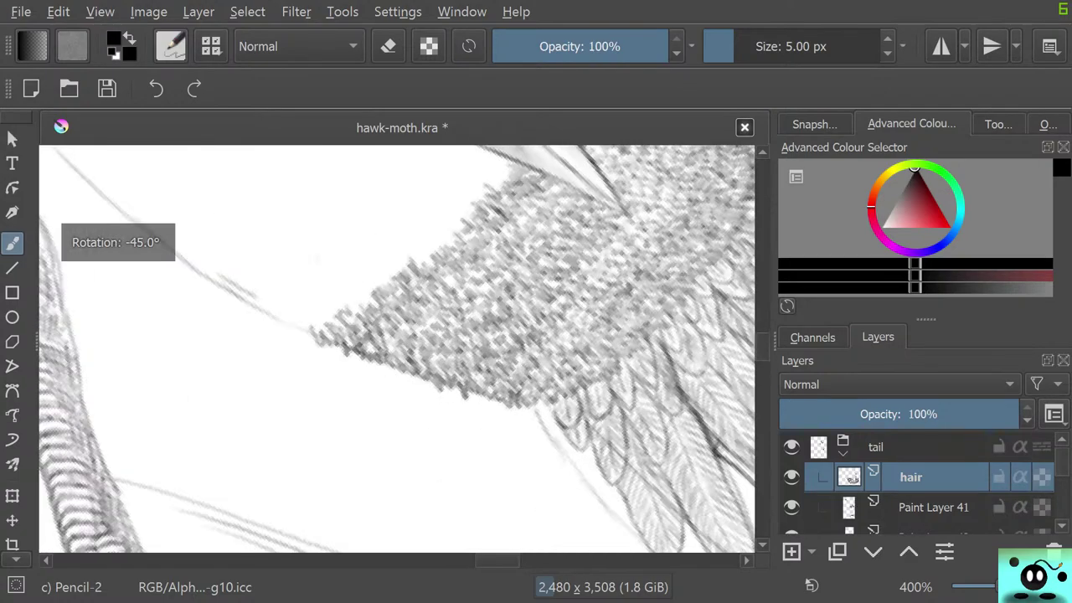
{"action": "key", "text": "4"}
{"action": "key", "text": "4"}
{"action": "key", "text": "4"}
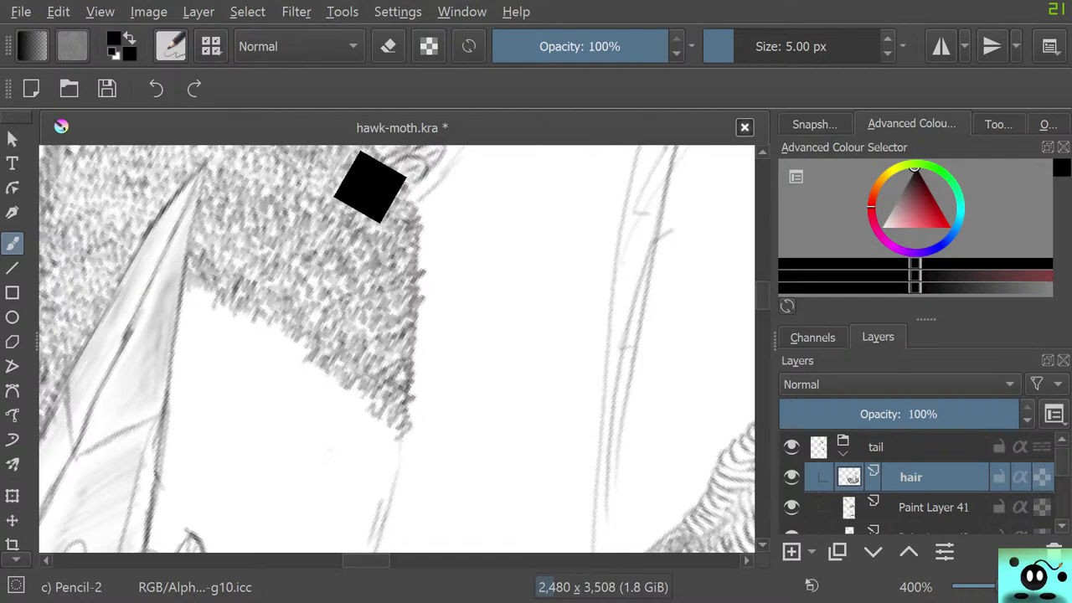
{"action": "key", "text": "4"}
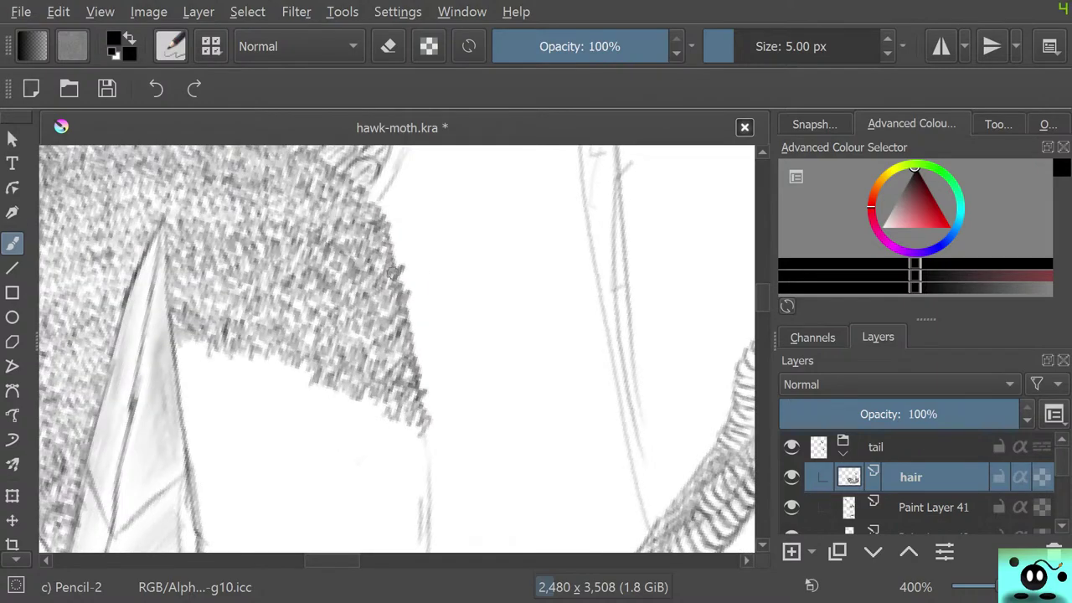
{"action": "right_click", "coordinate": [761, 296]}
{"action": "left_click_drag", "start_coordinate": [761, 297], "coordinate": [762, 301]}
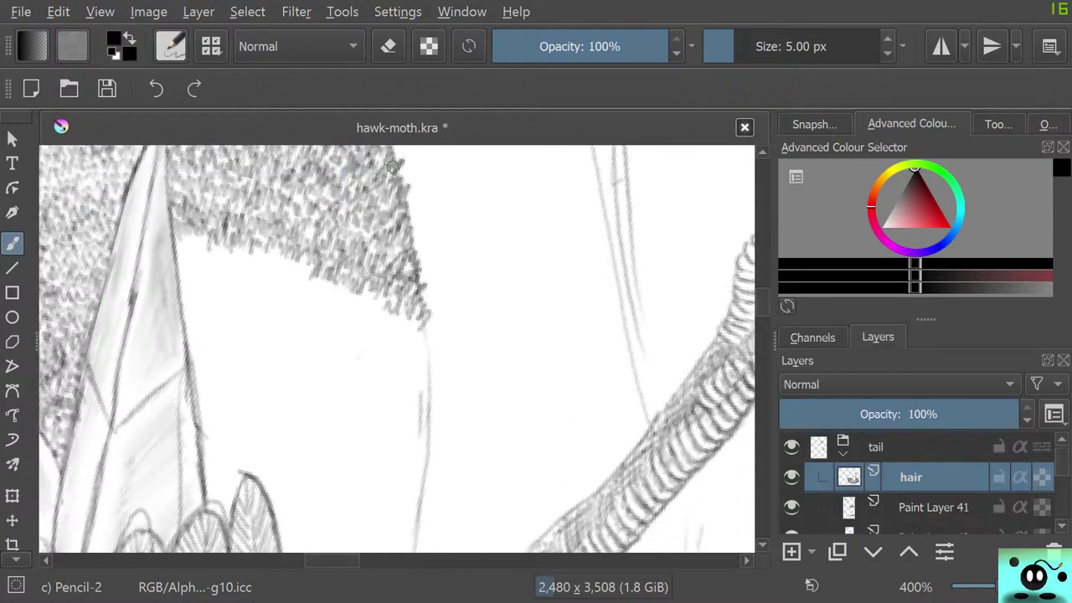
{"action": "left_click_drag", "start_coordinate": [392, 166], "coordinate": [570, 168]}
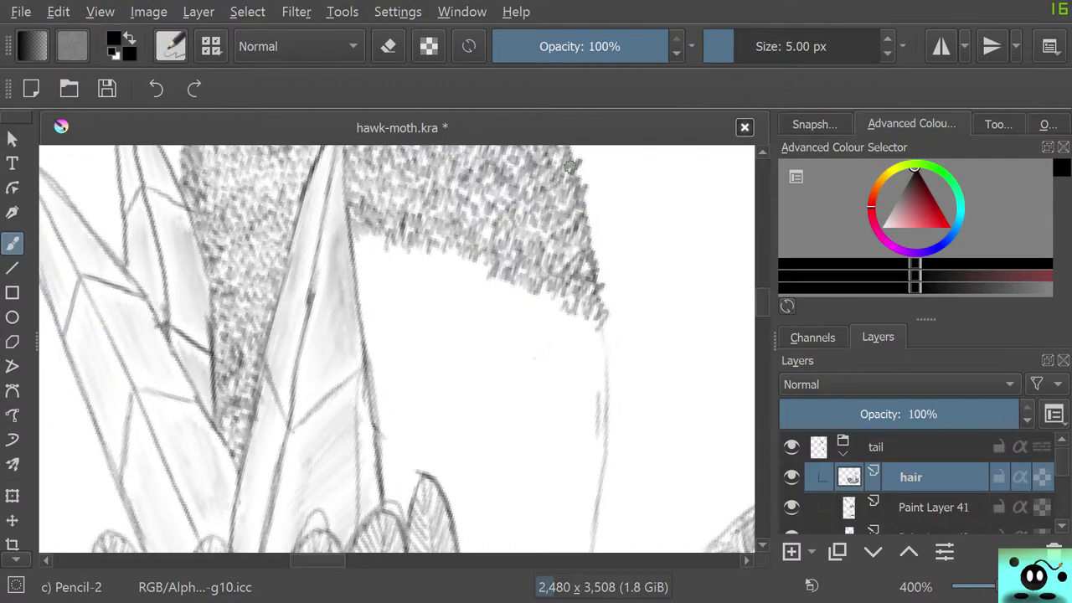
{"action": "scroll", "coordinate": [754, 355], "scroll_direction": "down", "scroll_amount": 1}
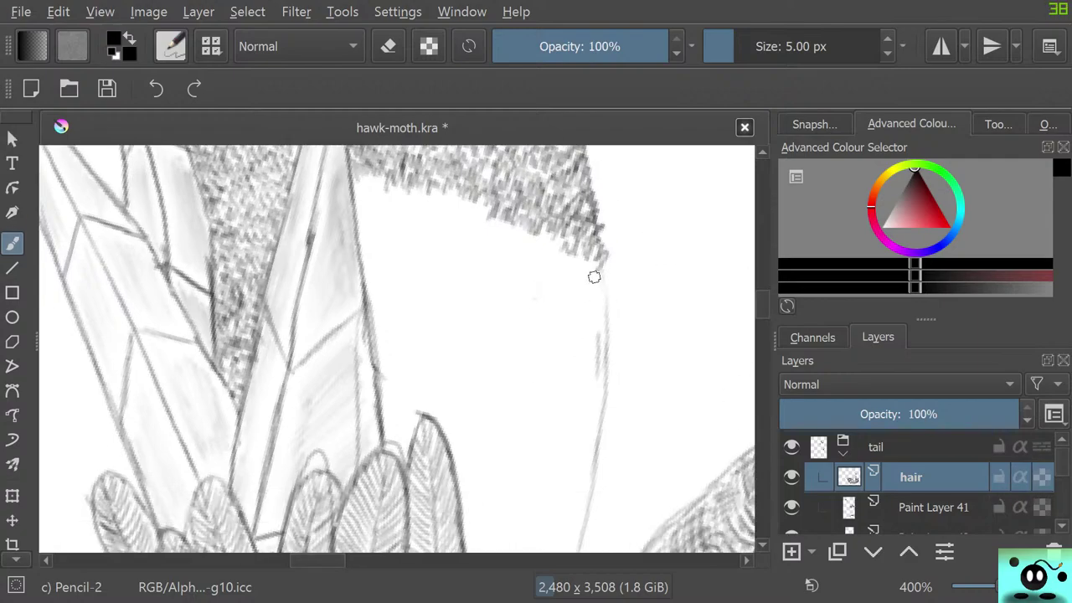
{"action": "mouse_move", "coordinate": [594, 276]}
{"action": "left_mouse_down"}
{"action": "mouse_move", "coordinate": [593, 296]}
{"action": "mouse_move", "coordinate": [596, 266]}
{"action": "mouse_move", "coordinate": [577, 271]}
{"action": "mouse_move", "coordinate": [538, 238]}
{"action": "mouse_move", "coordinate": [502, 239]}
{"action": "mouse_move", "coordinate": [435, 196]}
{"action": "mouse_move", "coordinate": [384, 200]}
{"action": "mouse_move", "coordinate": [357, 183]}
{"action": "mouse_move", "coordinate": [372, 201]}
{"action": "mouse_move", "coordinate": [456, 222]}
{"action": "mouse_move", "coordinate": [493, 251]}
{"action": "mouse_move", "coordinate": [543, 255]}
{"action": "mouse_move", "coordinate": [568, 269]}
{"action": "mouse_move", "coordinate": [559, 277]}
{"action": "mouse_move", "coordinate": [588, 283]}
{"action": "mouse_move", "coordinate": [602, 311]}
{"action": "left_mouse_up"}
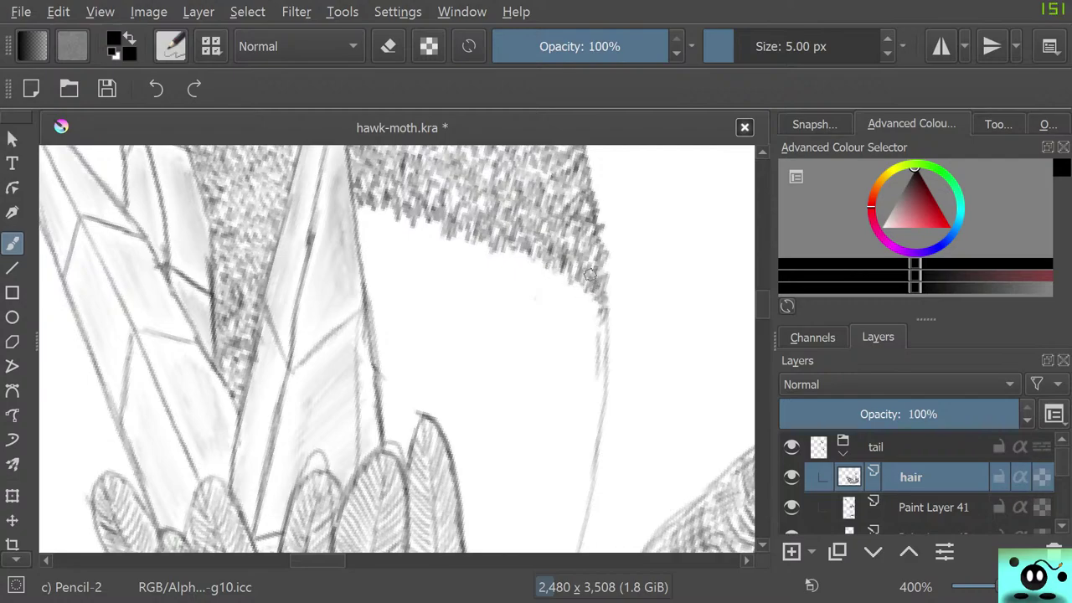
{"action": "mouse_move", "coordinate": [589, 327]}
{"action": "left_mouse_down"}
{"action": "mouse_move", "coordinate": [588, 290]}
{"action": "mouse_move", "coordinate": [571, 298]}
{"action": "mouse_move", "coordinate": [568, 274]}
{"action": "mouse_move", "coordinate": [529, 272]}
{"action": "mouse_move", "coordinate": [546, 283]}
{"action": "mouse_move", "coordinate": [539, 255]}
{"action": "mouse_move", "coordinate": [530, 269]}
{"action": "mouse_move", "coordinate": [515, 245]}
{"action": "mouse_move", "coordinate": [503, 264]}
{"action": "mouse_move", "coordinate": [448, 216]}
{"action": "mouse_move", "coordinate": [479, 261]}
{"action": "mouse_move", "coordinate": [455, 237]}
{"action": "mouse_move", "coordinate": [406, 221]}
{"action": "mouse_move", "coordinate": [439, 247]}
{"action": "mouse_move", "coordinate": [412, 215]}
{"action": "mouse_move", "coordinate": [417, 239]}
{"action": "mouse_move", "coordinate": [369, 211]}
{"action": "mouse_move", "coordinate": [361, 238]}
{"action": "mouse_move", "coordinate": [368, 219]}
{"action": "mouse_move", "coordinate": [378, 228]}
{"action": "mouse_move", "coordinate": [357, 214]}
{"action": "left_mouse_up"}
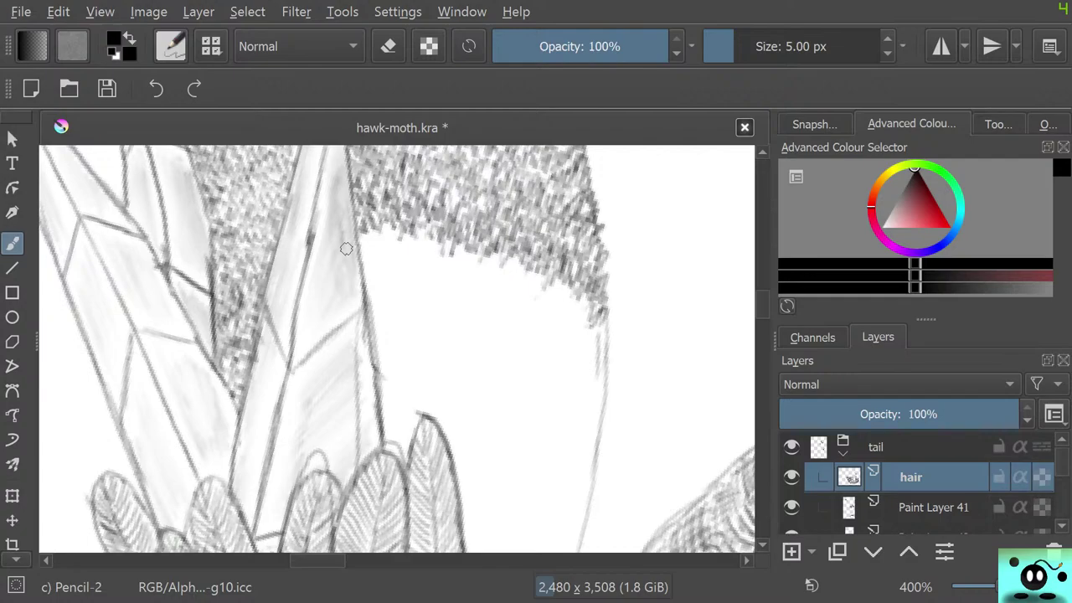
Step: Fill in more staggered rows of short fur strokes along the fur's edge, from the crystal to the body outline
{"action": "right_click", "coordinate": [346, 249]}
{"action": "left_click", "coordinate": [421, 150]}
{"action": "mouse_move", "coordinate": [366, 229]}
{"action": "left_mouse_down"}
{"action": "mouse_move", "coordinate": [401, 238]}
{"action": "mouse_move", "coordinate": [400, 264]}
{"action": "mouse_move", "coordinate": [417, 239]}
{"action": "mouse_move", "coordinate": [440, 259]}
{"action": "mouse_move", "coordinate": [455, 248]}
{"action": "mouse_move", "coordinate": [445, 269]}
{"action": "mouse_move", "coordinate": [483, 250]}
{"action": "mouse_move", "coordinate": [475, 277]}
{"action": "mouse_move", "coordinate": [494, 254]}
{"action": "mouse_move", "coordinate": [493, 289]}
{"action": "mouse_move", "coordinate": [516, 260]}
{"action": "mouse_move", "coordinate": [515, 286]}
{"action": "left_mouse_up"}
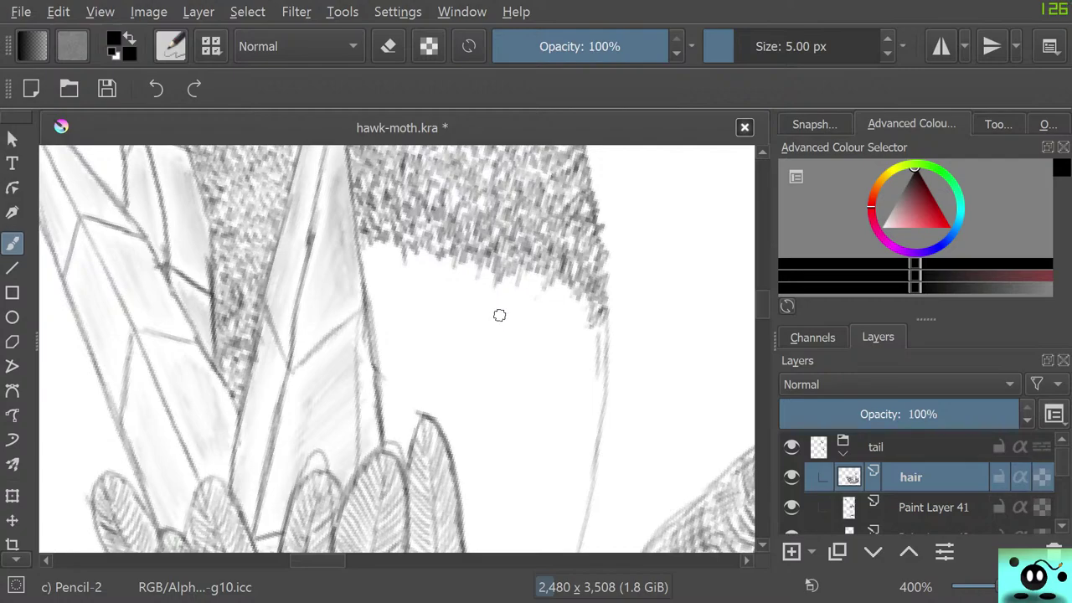
{"action": "mouse_move", "coordinate": [536, 278]}
{"action": "left_mouse_down"}
{"action": "mouse_move", "coordinate": [532, 316]}
{"action": "mouse_move", "coordinate": [551, 288]}
{"action": "mouse_move", "coordinate": [554, 303]}
{"action": "mouse_move", "coordinate": [572, 289]}
{"action": "mouse_move", "coordinate": [567, 307]}
{"action": "mouse_move", "coordinate": [585, 311]}
{"action": "mouse_move", "coordinate": [596, 342]}
{"action": "left_mouse_up"}
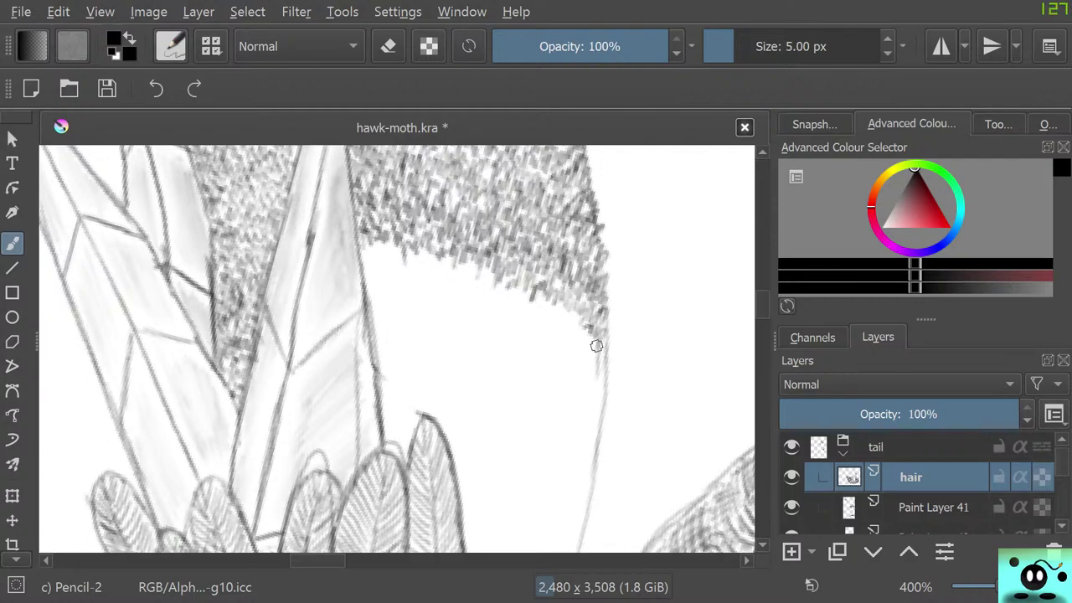
{"action": "mouse_move", "coordinate": [366, 263]}
{"action": "left_mouse_down"}
{"action": "mouse_move", "coordinate": [384, 281]}
{"action": "mouse_move", "coordinate": [417, 255]}
{"action": "mouse_move", "coordinate": [415, 280]}
{"action": "mouse_move", "coordinate": [429, 272]}
{"action": "mouse_move", "coordinate": [424, 256]}
{"action": "mouse_move", "coordinate": [460, 283]}
{"action": "mouse_move", "coordinate": [470, 259]}
{"action": "mouse_move", "coordinate": [478, 287]}
{"action": "mouse_move", "coordinate": [487, 279]}
{"action": "mouse_move", "coordinate": [486, 293]}
{"action": "mouse_move", "coordinate": [497, 294]}
{"action": "mouse_move", "coordinate": [505, 280]}
{"action": "mouse_move", "coordinate": [517, 309]}
{"action": "left_mouse_up"}
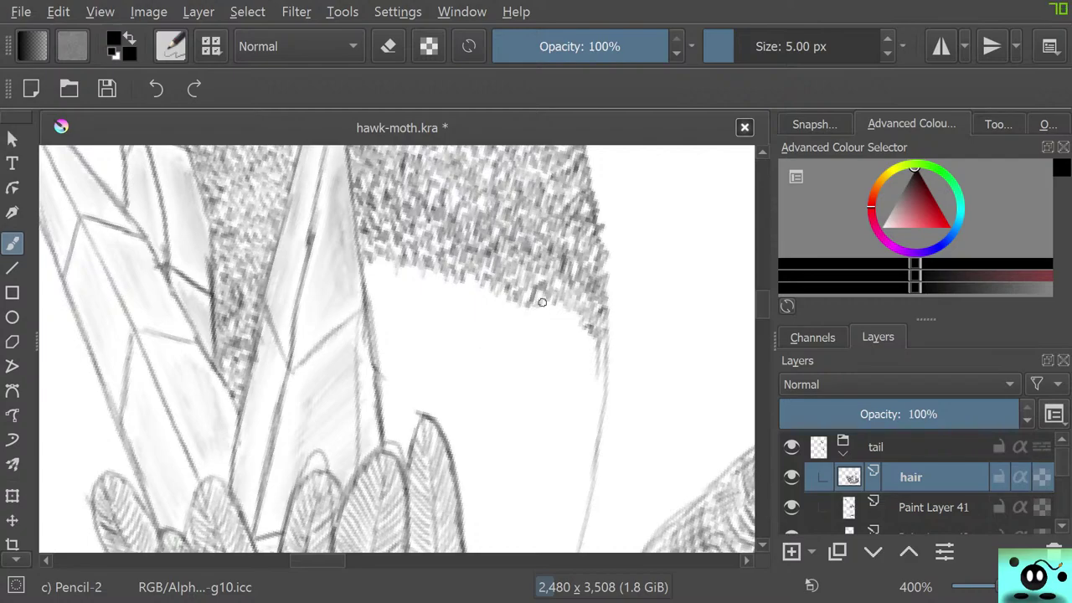
{"action": "mouse_move", "coordinate": [542, 303]}
{"action": "left_mouse_down"}
{"action": "mouse_move", "coordinate": [563, 330]}
{"action": "mouse_move", "coordinate": [563, 312]}
{"action": "mouse_move", "coordinate": [590, 339]}
{"action": "mouse_move", "coordinate": [595, 367]}
{"action": "left_mouse_up"}
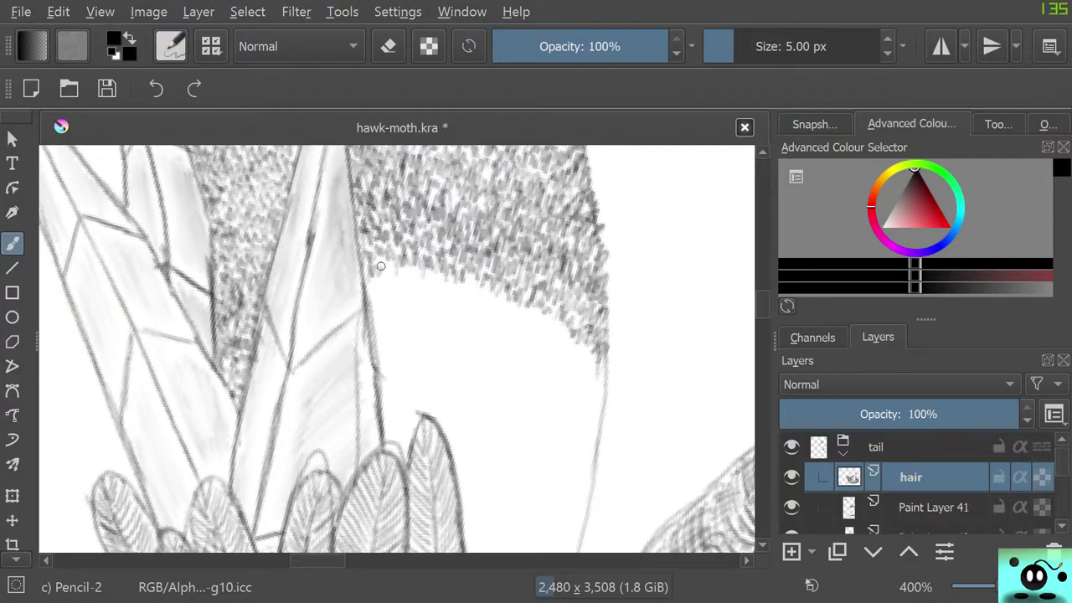
{"action": "mouse_move", "coordinate": [369, 276]}
{"action": "left_mouse_down"}
{"action": "mouse_move", "coordinate": [419, 273]}
{"action": "mouse_move", "coordinate": [418, 303]}
{"action": "mouse_move", "coordinate": [433, 281]}
{"action": "mouse_move", "coordinate": [448, 299]}
{"action": "mouse_move", "coordinate": [453, 276]}
{"action": "mouse_move", "coordinate": [463, 295]}
{"action": "mouse_move", "coordinate": [472, 282]}
{"action": "mouse_move", "coordinate": [476, 310]}
{"action": "mouse_move", "coordinate": [491, 290]}
{"action": "mouse_move", "coordinate": [497, 313]}
{"action": "mouse_move", "coordinate": [503, 302]}
{"action": "mouse_move", "coordinate": [506, 316]}
{"action": "mouse_move", "coordinate": [531, 304]}
{"action": "mouse_move", "coordinate": [517, 333]}
{"action": "mouse_move", "coordinate": [532, 320]}
{"action": "mouse_move", "coordinate": [544, 337]}
{"action": "mouse_move", "coordinate": [557, 334]}
{"action": "mouse_move", "coordinate": [555, 345]}
{"action": "mouse_move", "coordinate": [569, 338]}
{"action": "mouse_move", "coordinate": [596, 386]}
{"action": "left_mouse_up"}
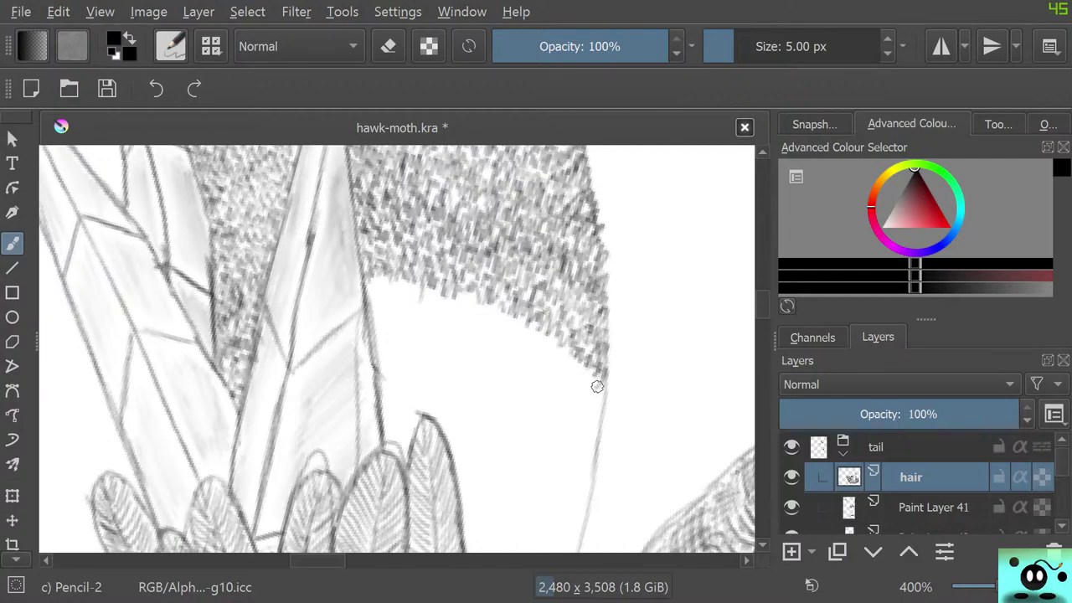
Step: Extend the fur downward with rows of short pencil strokes from the crystal's edge across to the outer body outline
{"action": "scroll", "coordinate": [597, 387], "scroll_direction": "down", "scroll_amount": 4}
{"action": "scroll", "coordinate": [496, 436], "scroll_direction": "up", "scroll_amount": 3}
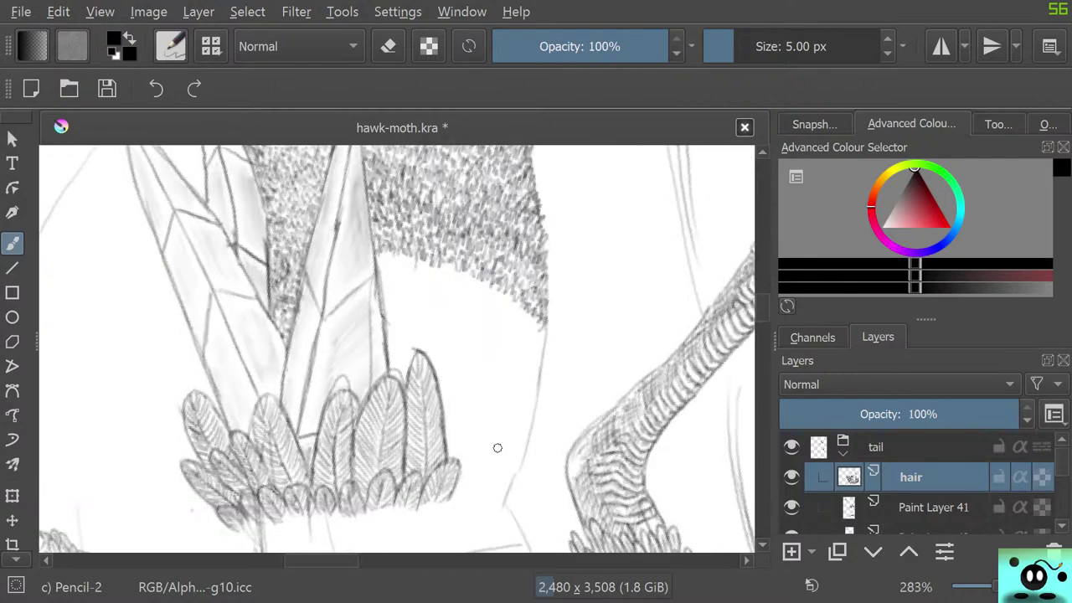
{"action": "scroll", "coordinate": [498, 448], "scroll_direction": "up", "scroll_amount": 1}
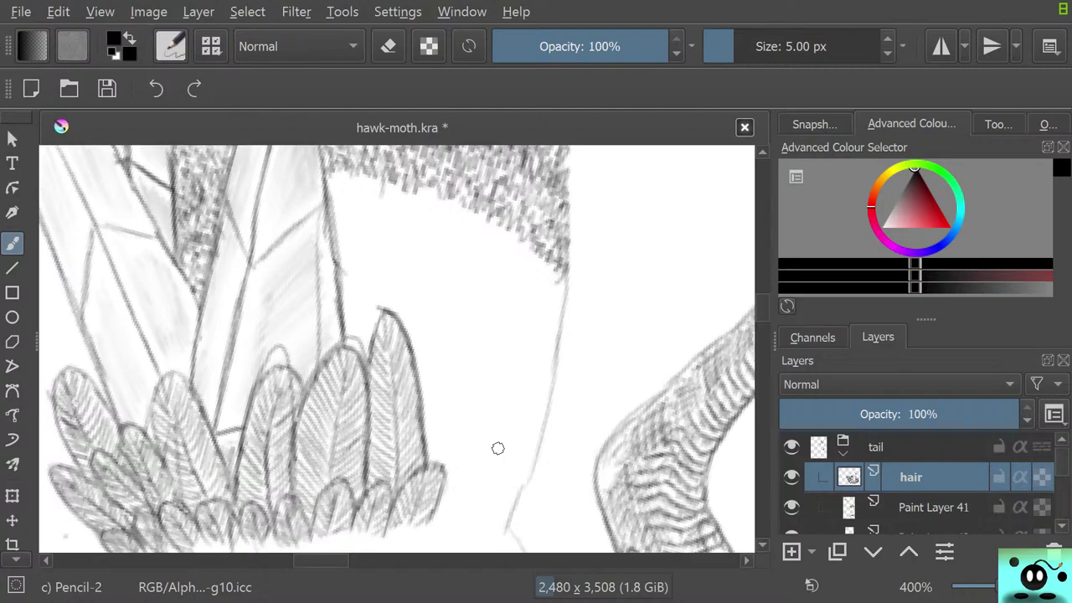
{"action": "mouse_move", "coordinate": [337, 180]}
{"action": "left_mouse_down"}
{"action": "mouse_move", "coordinate": [375, 183]}
{"action": "mouse_move", "coordinate": [389, 201]}
{"action": "mouse_move", "coordinate": [391, 189]}
{"action": "mouse_move", "coordinate": [411, 196]}
{"action": "mouse_move", "coordinate": [420, 209]}
{"action": "mouse_move", "coordinate": [436, 195]}
{"action": "mouse_move", "coordinate": [452, 225]}
{"action": "left_mouse_up"}
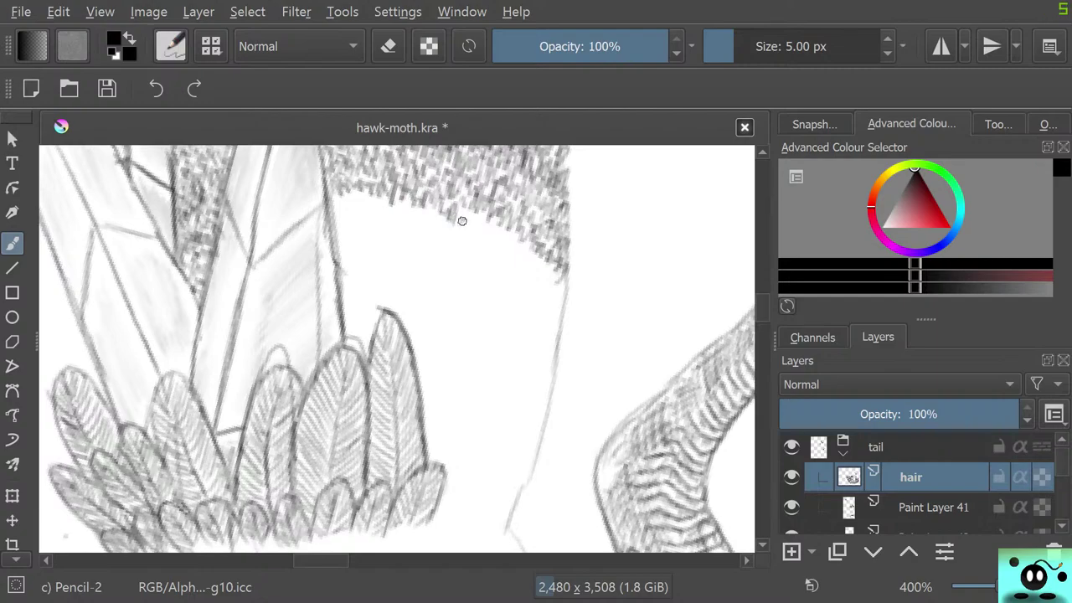
{"action": "mouse_move", "coordinate": [462, 220]}
{"action": "left_mouse_down"}
{"action": "mouse_move", "coordinate": [512, 232]}
{"action": "mouse_move", "coordinate": [512, 249]}
{"action": "mouse_move", "coordinate": [559, 295]}
{"action": "left_mouse_up"}
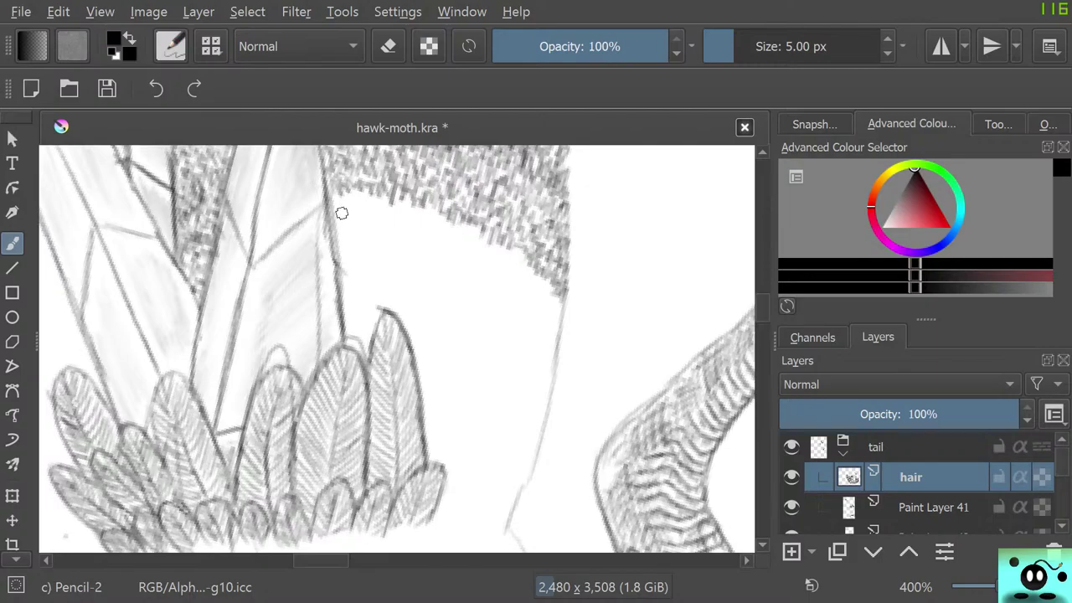
{"action": "mouse_move", "coordinate": [334, 212]}
{"action": "left_mouse_down"}
{"action": "mouse_move", "coordinate": [354, 195]}
{"action": "mouse_move", "coordinate": [357, 210]}
{"action": "mouse_move", "coordinate": [369, 196]}
{"action": "mouse_move", "coordinate": [377, 214]}
{"action": "mouse_move", "coordinate": [388, 205]}
{"action": "mouse_move", "coordinate": [375, 222]}
{"action": "mouse_move", "coordinate": [391, 209]}
{"action": "mouse_move", "coordinate": [412, 223]}
{"action": "mouse_move", "coordinate": [423, 211]}
{"action": "mouse_move", "coordinate": [437, 230]}
{"action": "mouse_move", "coordinate": [467, 230]}
{"action": "mouse_move", "coordinate": [474, 249]}
{"action": "mouse_move", "coordinate": [487, 241]}
{"action": "mouse_move", "coordinate": [492, 261]}
{"action": "mouse_move", "coordinate": [510, 253]}
{"action": "mouse_move", "coordinate": [562, 316]}
{"action": "left_mouse_up"}
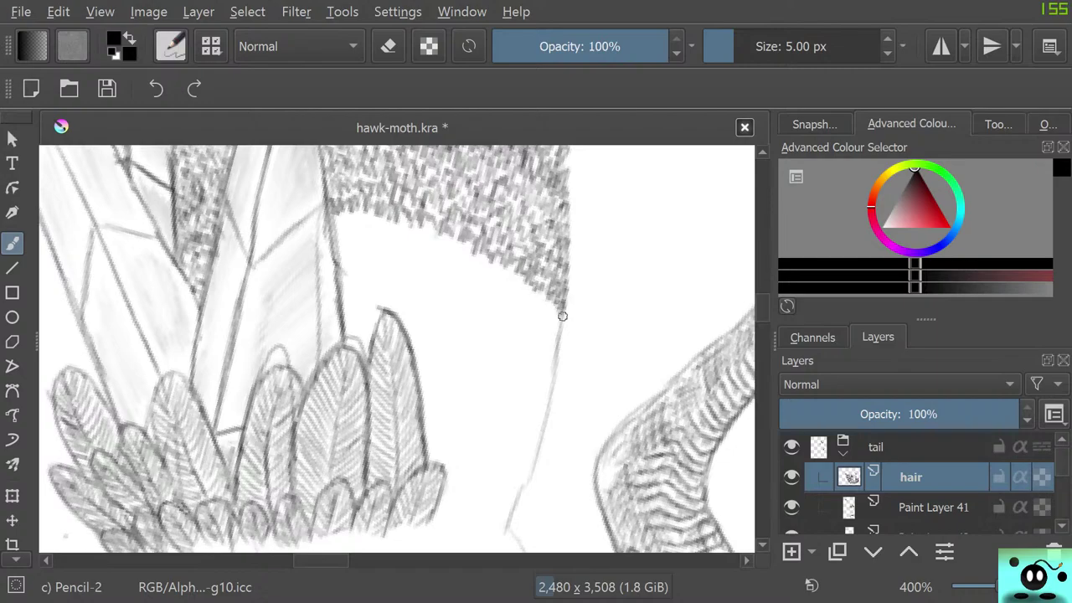
Step: Continue the short fur strokes down to the tallest feather's tip, filling the gap between the crystal, the feathers and the body outline
{"action": "mouse_move", "coordinate": [335, 220]}
{"action": "left_mouse_down"}
{"action": "mouse_move", "coordinate": [385, 226]}
{"action": "mouse_move", "coordinate": [377, 242]}
{"action": "mouse_move", "coordinate": [395, 225]}
{"action": "mouse_move", "coordinate": [394, 248]}
{"action": "mouse_move", "coordinate": [403, 226]}
{"action": "mouse_move", "coordinate": [428, 246]}
{"action": "mouse_move", "coordinate": [436, 235]}
{"action": "mouse_move", "coordinate": [432, 258]}
{"action": "mouse_move", "coordinate": [446, 236]}
{"action": "mouse_move", "coordinate": [454, 254]}
{"action": "mouse_move", "coordinate": [469, 244]}
{"action": "mouse_move", "coordinate": [449, 273]}
{"action": "mouse_move", "coordinate": [472, 263]}
{"action": "mouse_move", "coordinate": [510, 269]}
{"action": "mouse_move", "coordinate": [501, 298]}
{"action": "mouse_move", "coordinate": [532, 293]}
{"action": "mouse_move", "coordinate": [531, 328]}
{"action": "left_mouse_up"}
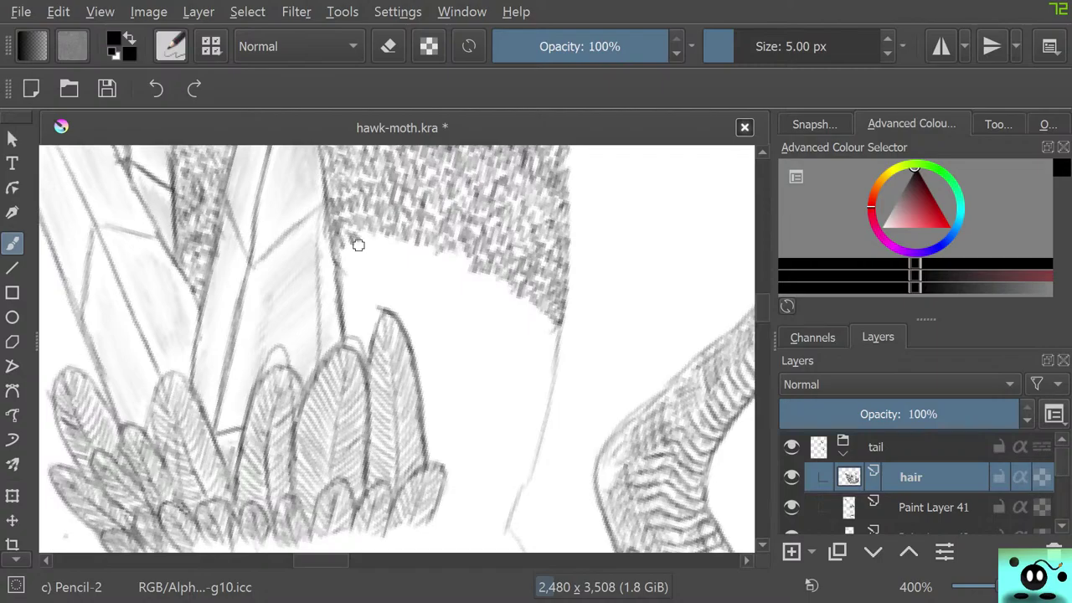
{"action": "mouse_move", "coordinate": [370, 254]}
{"action": "left_mouse_down"}
{"action": "mouse_move", "coordinate": [396, 256]}
{"action": "mouse_move", "coordinate": [377, 270]}
{"action": "mouse_move", "coordinate": [418, 247]}
{"action": "mouse_move", "coordinate": [448, 264]}
{"action": "mouse_move", "coordinate": [428, 273]}
{"action": "mouse_move", "coordinate": [451, 259]}
{"action": "left_mouse_up"}
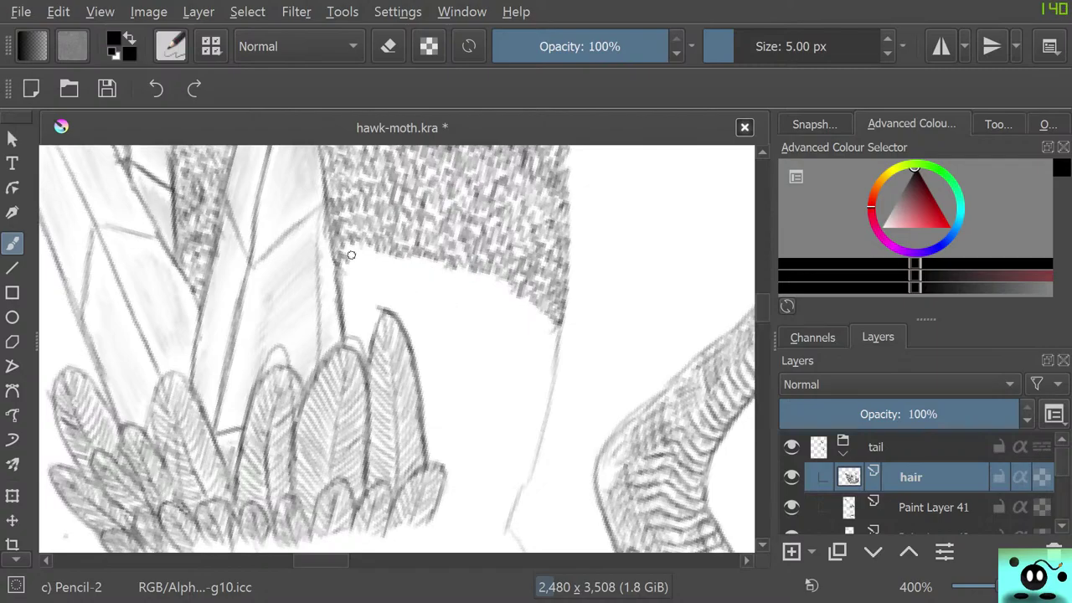
{"action": "mouse_move", "coordinate": [351, 254]}
{"action": "left_mouse_down"}
{"action": "mouse_move", "coordinate": [392, 281]}
{"action": "mouse_move", "coordinate": [380, 272]}
{"action": "mouse_move", "coordinate": [411, 273]}
{"action": "mouse_move", "coordinate": [401, 296]}
{"action": "mouse_move", "coordinate": [420, 264]}
{"action": "mouse_move", "coordinate": [416, 279]}
{"action": "mouse_move", "coordinate": [441, 280]}
{"action": "mouse_move", "coordinate": [429, 293]}
{"action": "mouse_move", "coordinate": [419, 259]}
{"action": "mouse_move", "coordinate": [406, 257]}
{"action": "mouse_move", "coordinate": [484, 280]}
{"action": "mouse_move", "coordinate": [479, 296]}
{"action": "mouse_move", "coordinate": [503, 290]}
{"action": "mouse_move", "coordinate": [496, 306]}
{"action": "mouse_move", "coordinate": [531, 319]}
{"action": "mouse_move", "coordinate": [536, 306]}
{"action": "mouse_move", "coordinate": [558, 335]}
{"action": "mouse_move", "coordinate": [548, 351]}
{"action": "mouse_move", "coordinate": [540, 338]}
{"action": "mouse_move", "coordinate": [551, 336]}
{"action": "mouse_move", "coordinate": [541, 340]}
{"action": "mouse_move", "coordinate": [528, 322]}
{"action": "mouse_move", "coordinate": [539, 339]}
{"action": "mouse_move", "coordinate": [514, 328]}
{"action": "mouse_move", "coordinate": [524, 325]}
{"action": "mouse_move", "coordinate": [489, 293]}
{"action": "mouse_move", "coordinate": [467, 308]}
{"action": "mouse_move", "coordinate": [491, 298]}
{"action": "mouse_move", "coordinate": [475, 286]}
{"action": "mouse_move", "coordinate": [478, 308]}
{"action": "mouse_move", "coordinate": [476, 292]}
{"action": "mouse_move", "coordinate": [451, 294]}
{"action": "mouse_move", "coordinate": [441, 270]}
{"action": "mouse_move", "coordinate": [434, 297]}
{"action": "mouse_move", "coordinate": [416, 280]}
{"action": "mouse_move", "coordinate": [344, 274]}
{"action": "mouse_move", "coordinate": [360, 270]}
{"action": "mouse_move", "coordinate": [340, 286]}
{"action": "mouse_move", "coordinate": [449, 300]}
{"action": "mouse_move", "coordinate": [445, 311]}
{"action": "mouse_move", "coordinate": [493, 303]}
{"action": "mouse_move", "coordinate": [459, 287]}
{"action": "mouse_move", "coordinate": [513, 329]}
{"action": "mouse_move", "coordinate": [515, 342]}
{"action": "mouse_move", "coordinate": [546, 351]}
{"action": "mouse_move", "coordinate": [555, 386]}
{"action": "left_mouse_up"}
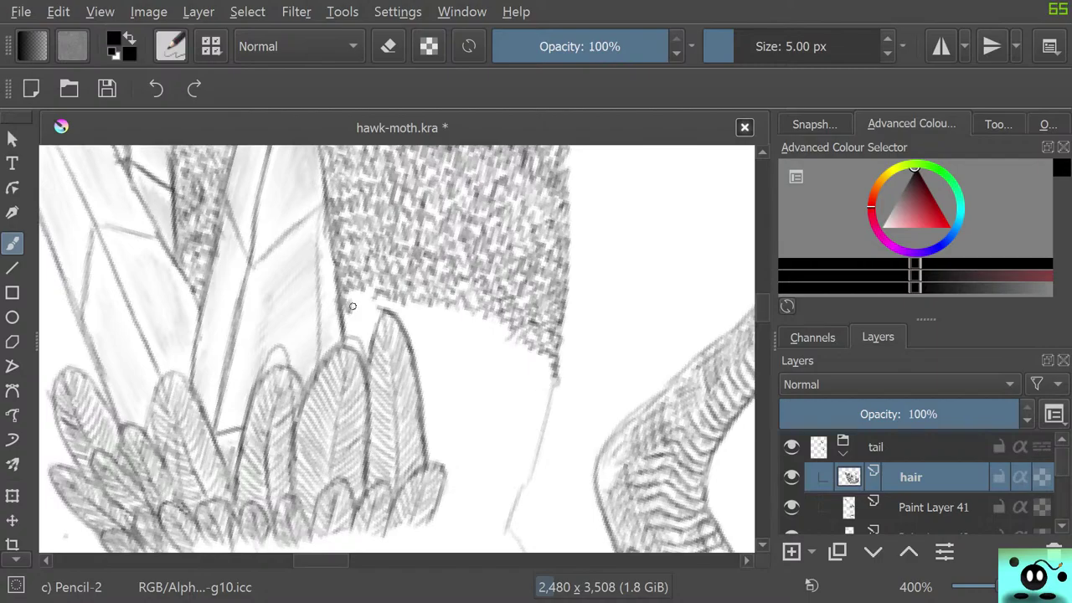
{"action": "mouse_move", "coordinate": [351, 306]}
{"action": "left_mouse_down"}
{"action": "mouse_move", "coordinate": [345, 296]}
{"action": "mouse_move", "coordinate": [370, 307]}
{"action": "mouse_move", "coordinate": [376, 281]}
{"action": "mouse_move", "coordinate": [351, 341]}
{"action": "mouse_move", "coordinate": [356, 313]}
{"action": "left_mouse_up"}
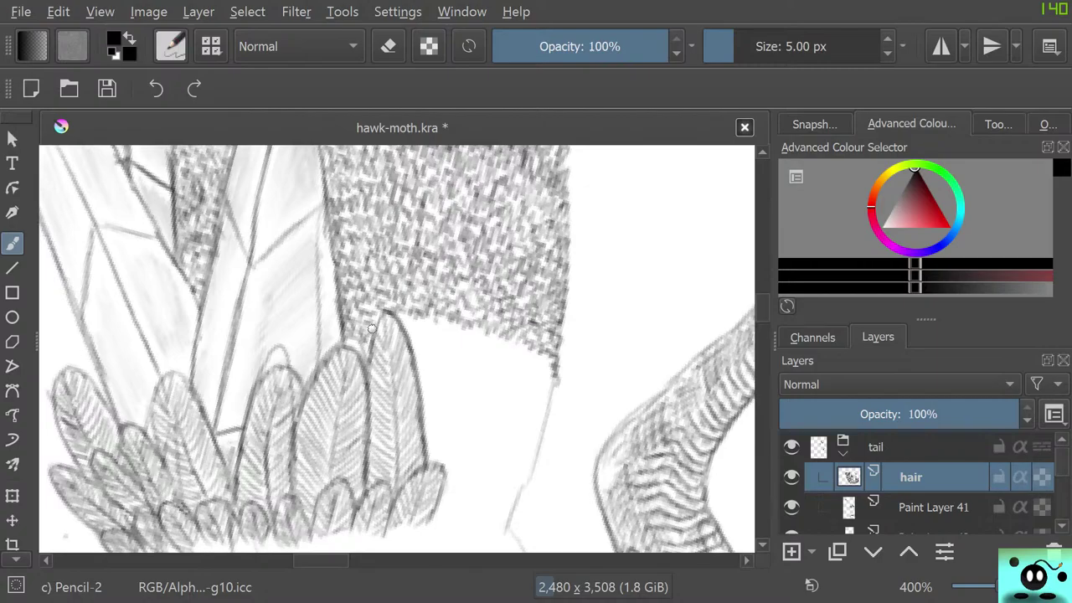
{"action": "mouse_move", "coordinate": [403, 314]}
{"action": "left_mouse_down"}
{"action": "mouse_move", "coordinate": [419, 337]}
{"action": "mouse_move", "coordinate": [459, 336]}
{"action": "left_mouse_up"}
{"action": "left_click_drag", "start_coordinate": [473, 331], "coordinate": [481, 344]}
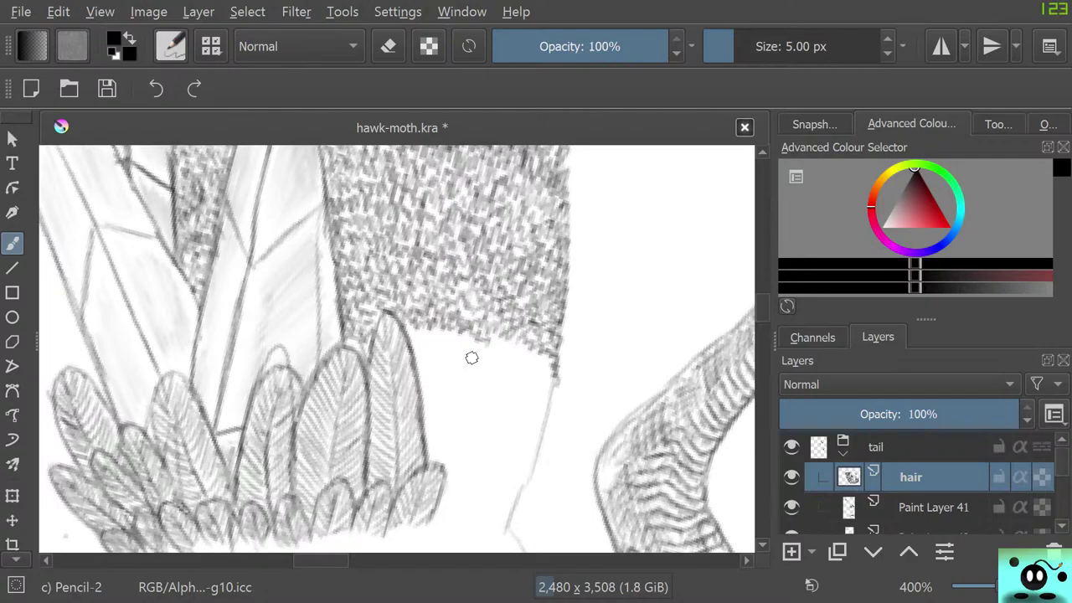
Step: Fill the narrowing strip between the tallest feather and the body outline with short fur strokes down to the base of the feathers
{"action": "mouse_move", "coordinate": [499, 341]}
{"action": "left_mouse_down"}
{"action": "mouse_move", "coordinate": [545, 367]}
{"action": "mouse_move", "coordinate": [552, 395]}
{"action": "mouse_move", "coordinate": [533, 402]}
{"action": "mouse_move", "coordinate": [494, 386]}
{"action": "mouse_move", "coordinate": [539, 361]}
{"action": "mouse_move", "coordinate": [508, 367]}
{"action": "mouse_move", "coordinate": [552, 408]}
{"action": "mouse_move", "coordinate": [533, 411]}
{"action": "mouse_move", "coordinate": [546, 403]}
{"action": "mouse_move", "coordinate": [543, 378]}
{"action": "mouse_move", "coordinate": [523, 357]}
{"action": "mouse_move", "coordinate": [505, 350]}
{"action": "mouse_move", "coordinate": [495, 366]}
{"action": "mouse_move", "coordinate": [512, 355]}
{"action": "mouse_move", "coordinate": [407, 329]}
{"action": "mouse_move", "coordinate": [468, 346]}
{"action": "mouse_move", "coordinate": [442, 326]}
{"action": "mouse_move", "coordinate": [412, 336]}
{"action": "mouse_move", "coordinate": [407, 325]}
{"action": "mouse_move", "coordinate": [412, 350]}
{"action": "mouse_move", "coordinate": [448, 341]}
{"action": "mouse_move", "coordinate": [470, 354]}
{"action": "mouse_move", "coordinate": [456, 357]}
{"action": "mouse_move", "coordinate": [521, 369]}
{"action": "mouse_move", "coordinate": [544, 428]}
{"action": "mouse_move", "coordinate": [525, 413]}
{"action": "mouse_move", "coordinate": [533, 403]}
{"action": "mouse_move", "coordinate": [520, 386]}
{"action": "mouse_move", "coordinate": [430, 359]}
{"action": "left_mouse_up"}
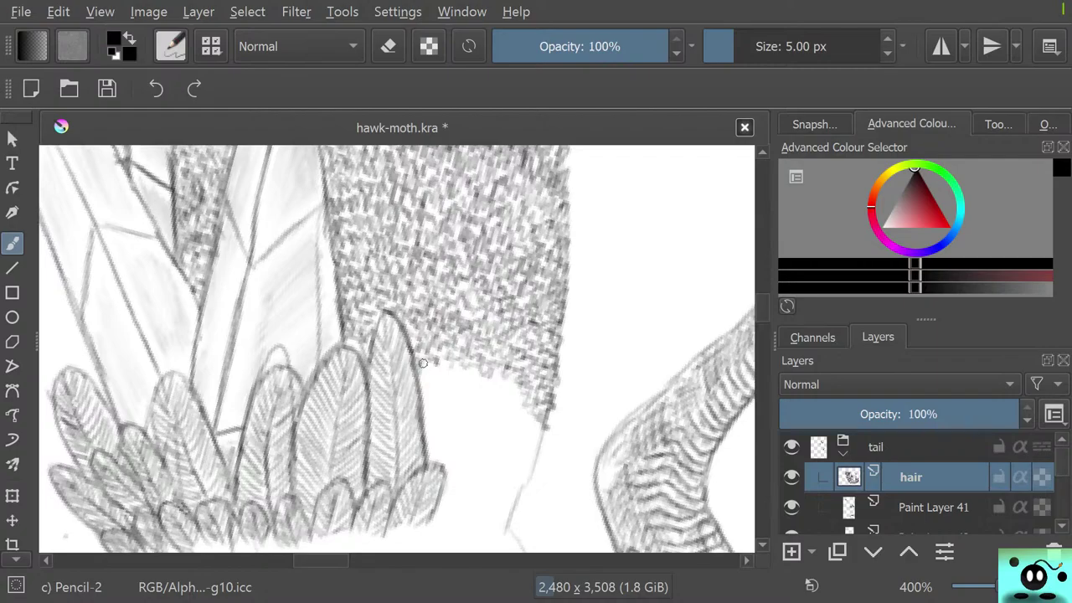
{"action": "left_click_drag", "start_coordinate": [423, 365], "coordinate": [427, 375]}
{"action": "mouse_move", "coordinate": [435, 366]}
{"action": "left_mouse_down"}
{"action": "mouse_move", "coordinate": [475, 379]}
{"action": "mouse_move", "coordinate": [436, 365]}
{"action": "mouse_move", "coordinate": [466, 369]}
{"action": "mouse_move", "coordinate": [507, 389]}
{"action": "mouse_move", "coordinate": [498, 403]}
{"action": "mouse_move", "coordinate": [508, 417]}
{"action": "mouse_move", "coordinate": [511, 400]}
{"action": "mouse_move", "coordinate": [541, 423]}
{"action": "mouse_move", "coordinate": [539, 454]}
{"action": "mouse_move", "coordinate": [520, 464]}
{"action": "mouse_move", "coordinate": [533, 434]}
{"action": "mouse_move", "coordinate": [502, 392]}
{"action": "mouse_move", "coordinate": [464, 382]}
{"action": "mouse_move", "coordinate": [481, 399]}
{"action": "mouse_move", "coordinate": [491, 387]}
{"action": "mouse_move", "coordinate": [442, 385]}
{"action": "mouse_move", "coordinate": [381, 357]}
{"action": "mouse_move", "coordinate": [434, 387]}
{"action": "mouse_move", "coordinate": [428, 379]}
{"action": "mouse_move", "coordinate": [425, 402]}
{"action": "mouse_move", "coordinate": [426, 389]}
{"action": "mouse_move", "coordinate": [495, 407]}
{"action": "mouse_move", "coordinate": [488, 416]}
{"action": "mouse_move", "coordinate": [503, 417]}
{"action": "mouse_move", "coordinate": [487, 418]}
{"action": "mouse_move", "coordinate": [508, 447]}
{"action": "mouse_move", "coordinate": [508, 419]}
{"action": "mouse_move", "coordinate": [532, 470]}
{"action": "mouse_move", "coordinate": [514, 479]}
{"action": "mouse_move", "coordinate": [512, 439]}
{"action": "mouse_move", "coordinate": [446, 387]}
{"action": "mouse_move", "coordinate": [487, 410]}
{"action": "mouse_move", "coordinate": [424, 404]}
{"action": "mouse_move", "coordinate": [494, 440]}
{"action": "left_mouse_up"}
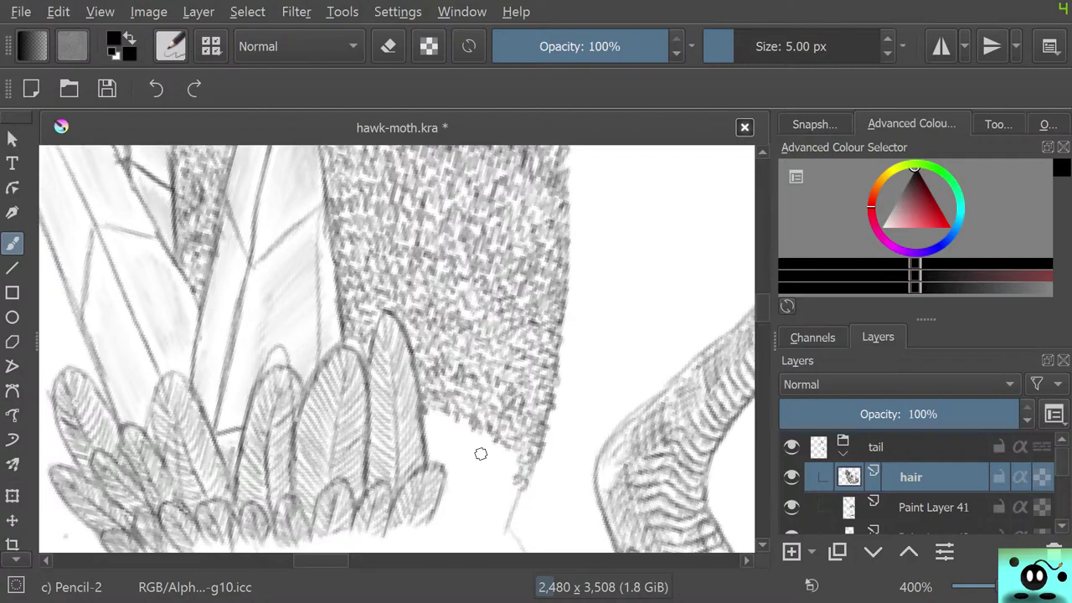
{"action": "mouse_move", "coordinate": [425, 419]}
{"action": "left_mouse_down"}
{"action": "mouse_move", "coordinate": [456, 430]}
{"action": "mouse_move", "coordinate": [436, 418]}
{"action": "mouse_move", "coordinate": [461, 431]}
{"action": "mouse_move", "coordinate": [457, 444]}
{"action": "mouse_move", "coordinate": [468, 433]}
{"action": "mouse_move", "coordinate": [482, 438]}
{"action": "mouse_move", "coordinate": [465, 424]}
{"action": "mouse_move", "coordinate": [518, 473]}
{"action": "mouse_move", "coordinate": [420, 420]}
{"action": "mouse_move", "coordinate": [451, 450]}
{"action": "mouse_move", "coordinate": [443, 430]}
{"action": "mouse_move", "coordinate": [427, 430]}
{"action": "mouse_move", "coordinate": [428, 449]}
{"action": "mouse_move", "coordinate": [434, 440]}
{"action": "mouse_move", "coordinate": [493, 463]}
{"action": "mouse_move", "coordinate": [521, 501]}
{"action": "mouse_move", "coordinate": [509, 514]}
{"action": "mouse_move", "coordinate": [490, 471]}
{"action": "mouse_move", "coordinate": [461, 455]}
{"action": "mouse_move", "coordinate": [472, 472]}
{"action": "mouse_move", "coordinate": [462, 466]}
{"action": "mouse_move", "coordinate": [436, 424]}
{"action": "mouse_move", "coordinate": [454, 464]}
{"action": "left_mouse_up"}
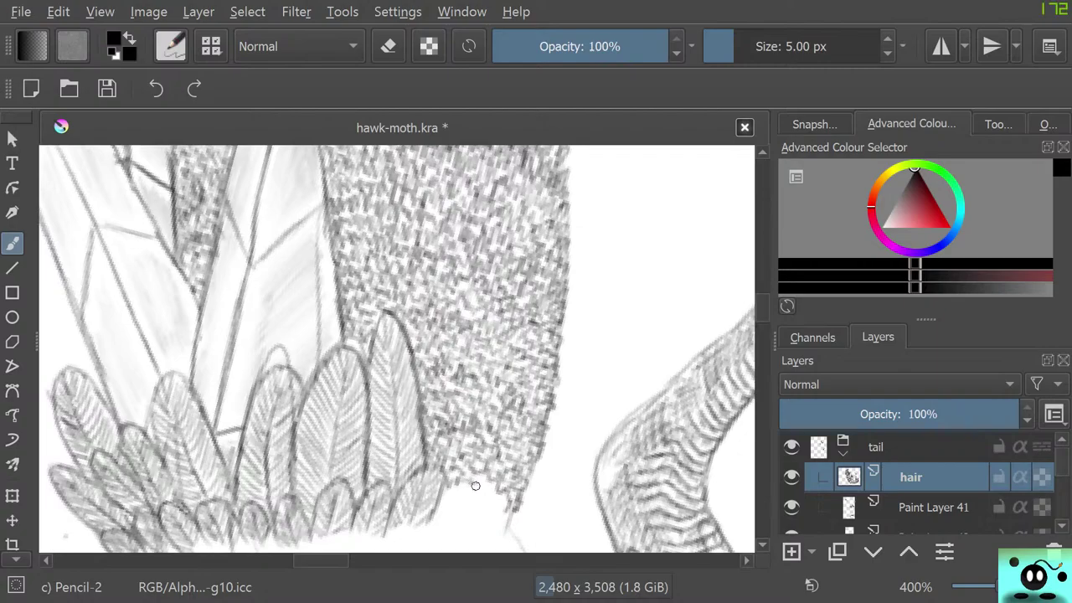
{"action": "mouse_move", "coordinate": [480, 481]}
{"action": "left_mouse_down"}
{"action": "mouse_move", "coordinate": [494, 517]}
{"action": "mouse_move", "coordinate": [506, 517]}
{"action": "left_mouse_up"}
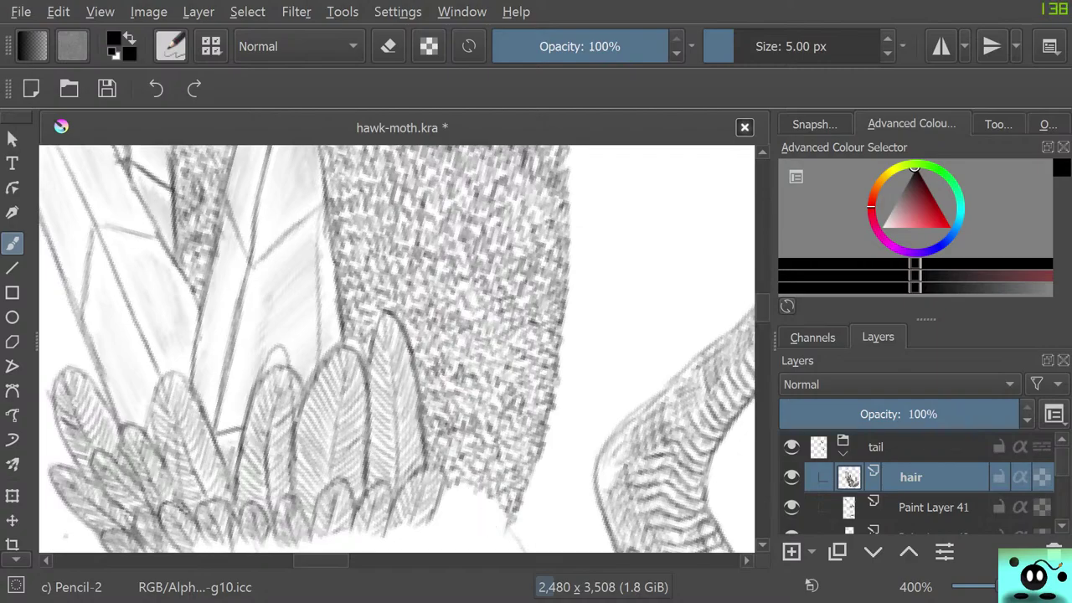
{"action": "scroll", "coordinate": [502, 519], "scroll_direction": "down", "scroll_amount": 5}
{"action": "scroll", "coordinate": [496, 378], "scroll_direction": "up", "scroll_amount": 5}
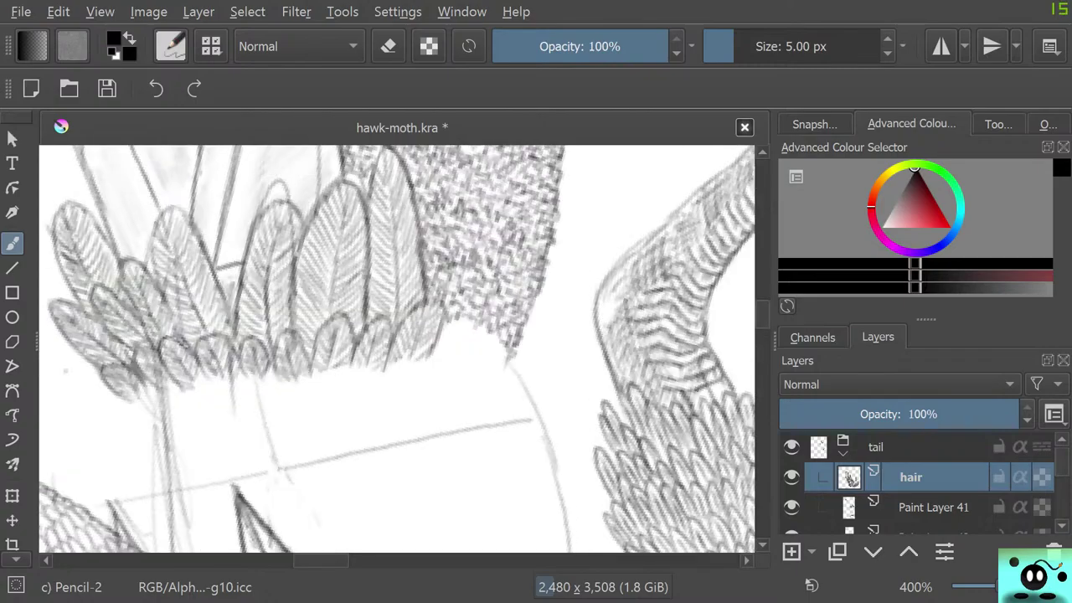
{"action": "mouse_move", "coordinate": [499, 372]}
{"action": "left_mouse_down"}
{"action": "mouse_move", "coordinate": [454, 351]}
{"action": "mouse_move", "coordinate": [439, 376]}
{"action": "mouse_move", "coordinate": [462, 369]}
{"action": "mouse_move", "coordinate": [496, 386]}
{"action": "mouse_move", "coordinate": [460, 368]}
{"action": "mouse_move", "coordinate": [444, 378]}
{"action": "mouse_move", "coordinate": [439, 366]}
{"action": "left_mouse_up"}
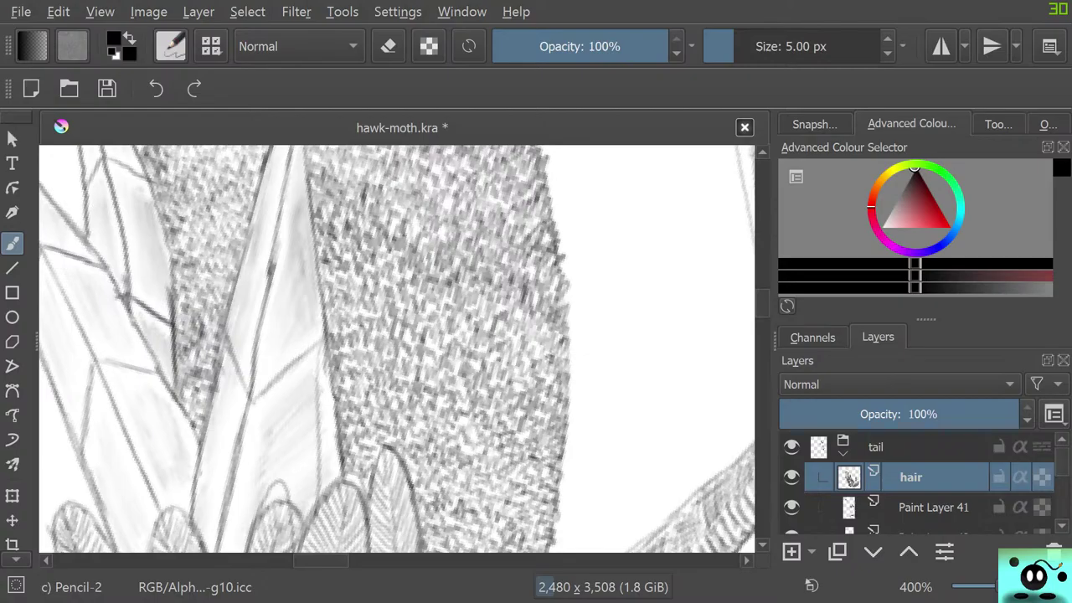
Step: Examine the finished fur section up close and within the whole creature, comparing it with the wings, legs, feathers and crystals
{"action": "scroll", "coordinate": [342, 342], "scroll_direction": "down", "scroll_amount": 7}
{"action": "scroll", "coordinate": [341, 343], "scroll_direction": "up", "scroll_amount": 2}
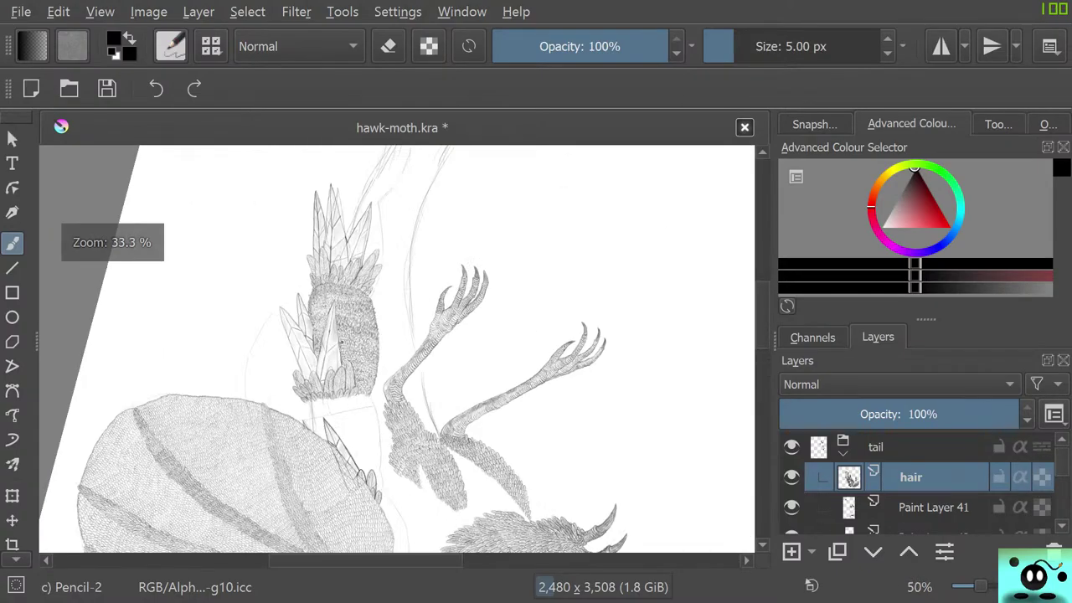
{"action": "scroll", "coordinate": [341, 343], "scroll_direction": "up", "scroll_amount": 4}
{"action": "scroll", "coordinate": [342, 342], "scroll_direction": "down", "scroll_amount": 5}
{"action": "scroll", "coordinate": [352, 346], "scroll_direction": "up", "scroll_amount": 5}
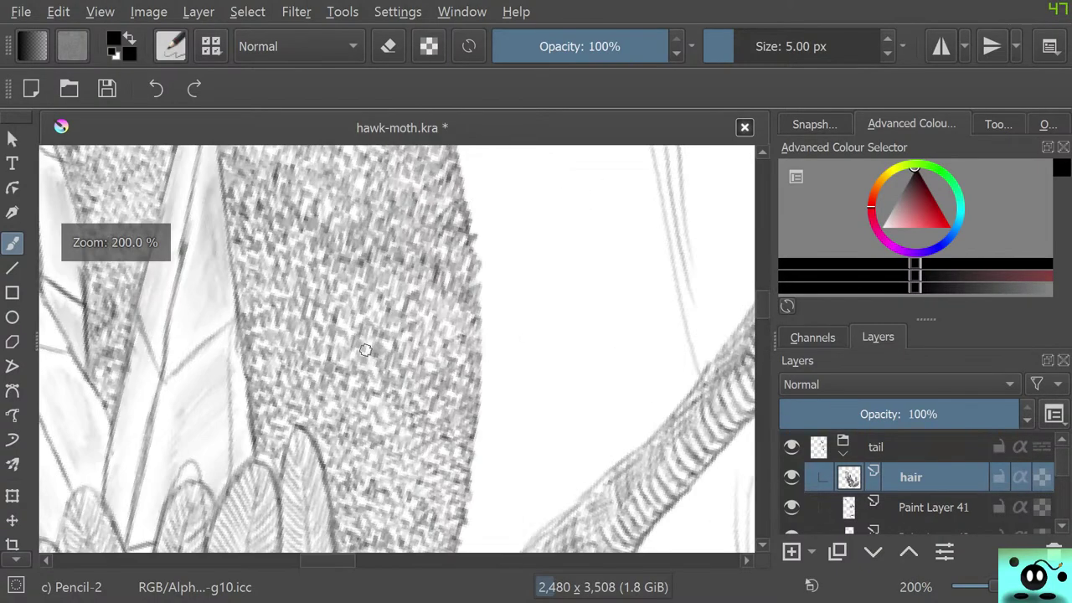
{"action": "scroll", "coordinate": [365, 350], "scroll_direction": "down", "scroll_amount": 6}
{"action": "scroll", "coordinate": [350, 343], "scroll_direction": "up", "scroll_amount": 7}
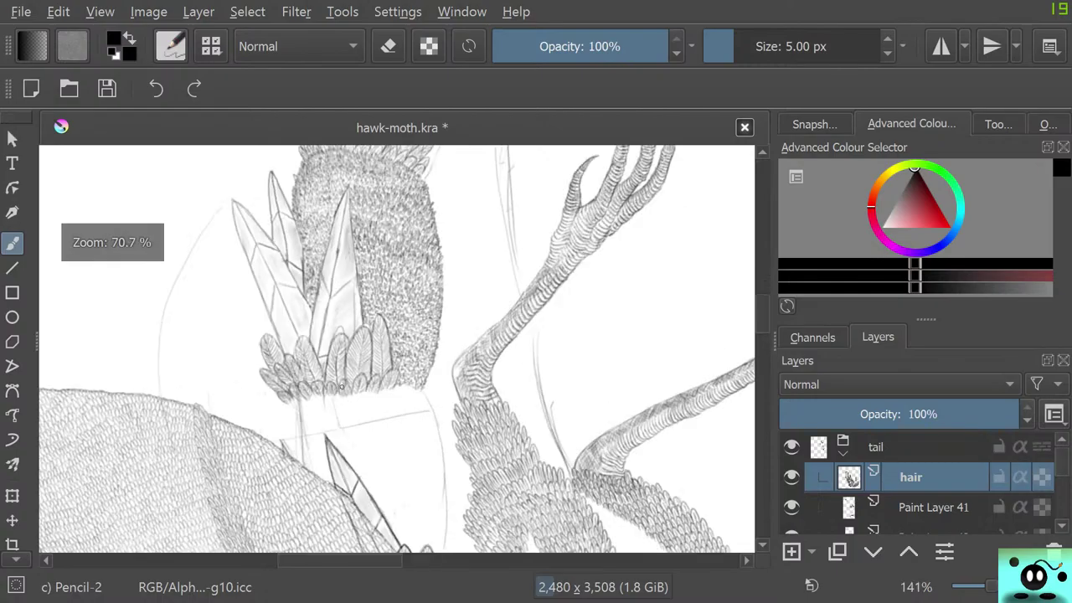
{"action": "scroll", "coordinate": [350, 343], "scroll_direction": "down", "scroll_amount": 3}
{"action": "scroll", "coordinate": [295, 283], "scroll_direction": "up", "scroll_amount": 6}
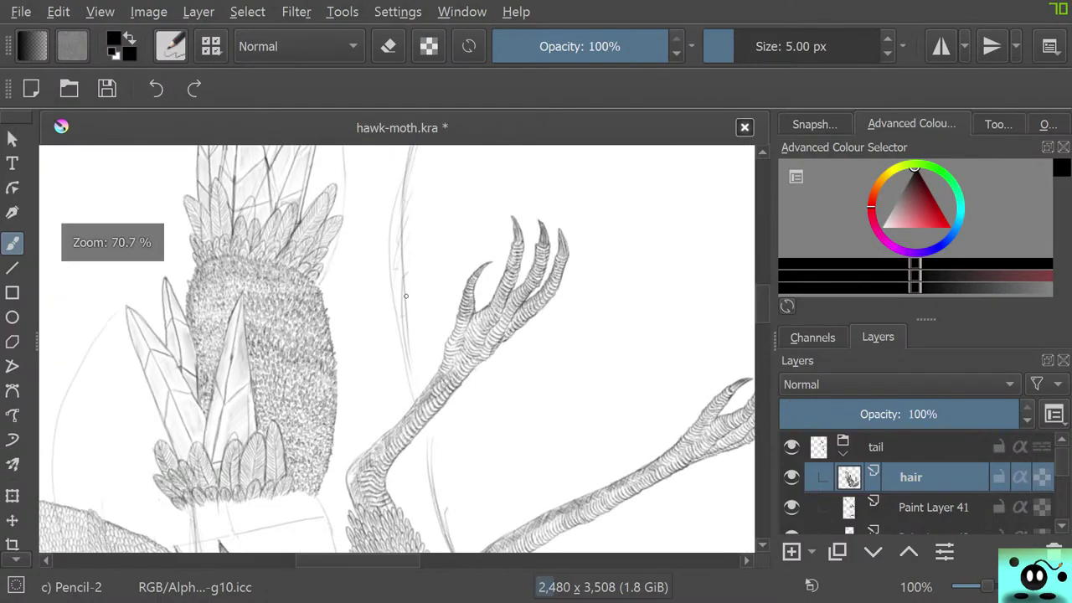
{"action": "scroll", "coordinate": [295, 283], "scroll_direction": "down", "scroll_amount": 9}
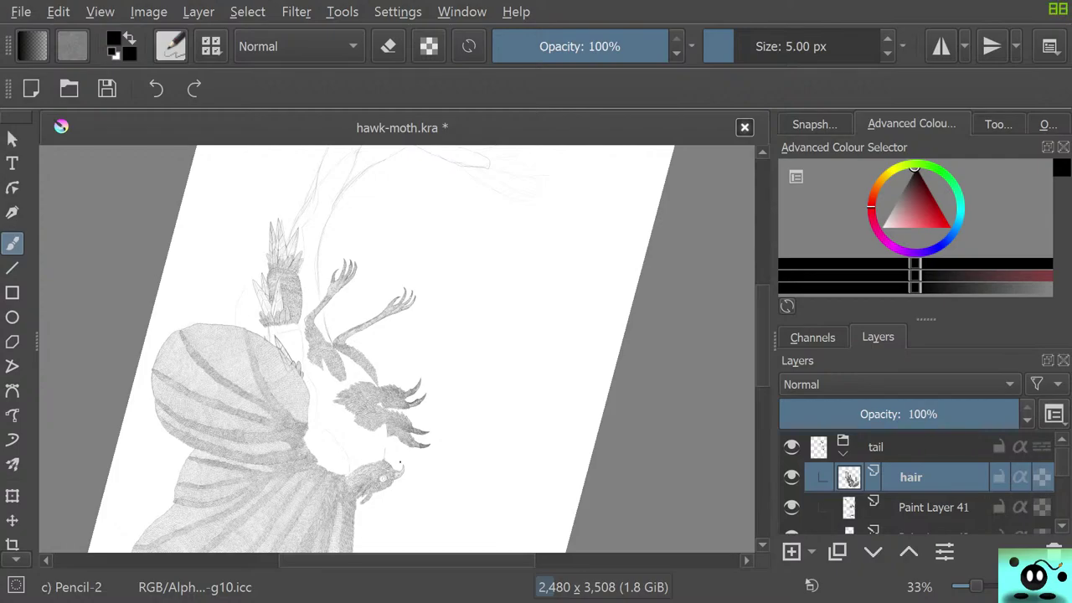
{"action": "scroll", "coordinate": [238, 341], "scroll_direction": "down", "scroll_amount": 5}
{"action": "scroll", "coordinate": [238, 341], "scroll_direction": "up", "scroll_amount": 9}
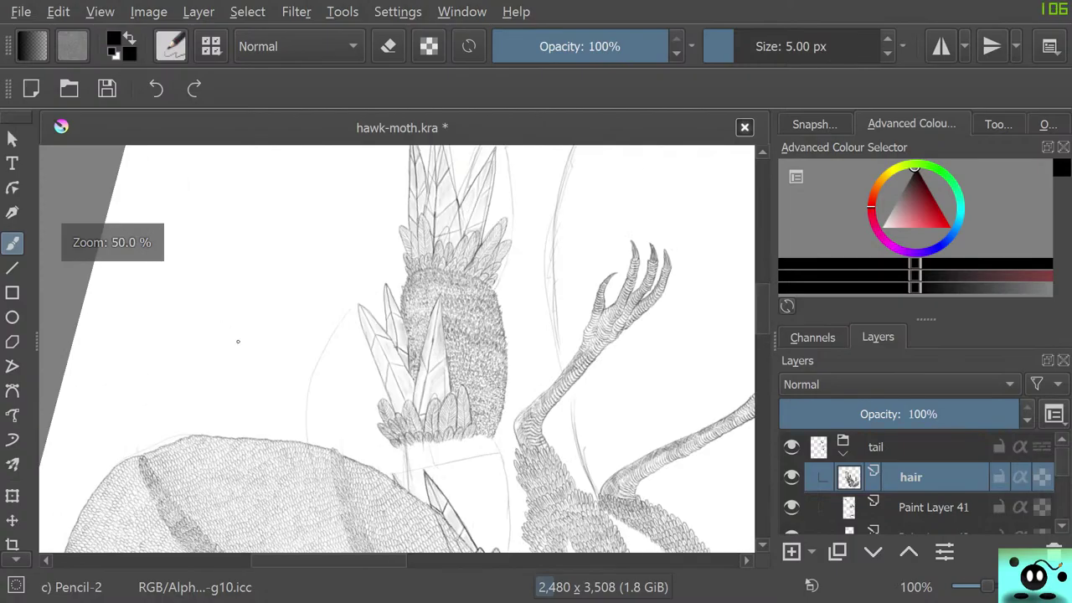
{"action": "scroll", "coordinate": [237, 341], "scroll_direction": "up", "scroll_amount": 3}
{"action": "scroll", "coordinate": [238, 341], "scroll_direction": "down", "scroll_amount": 4}
{"action": "scroll", "coordinate": [379, 305], "scroll_direction": "up", "scroll_amount": 5}
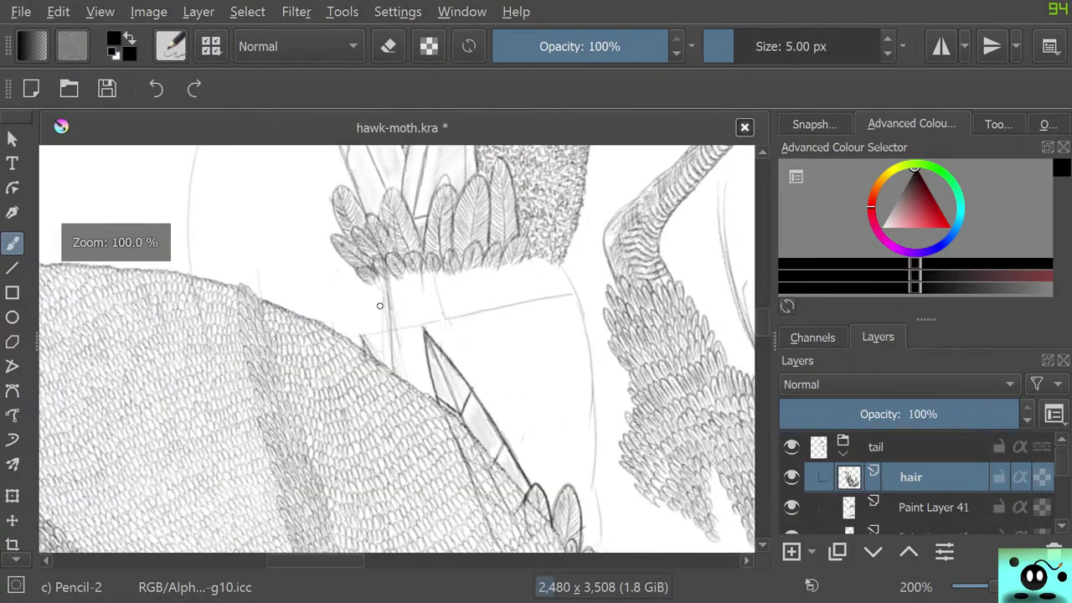
{"action": "scroll", "coordinate": [379, 305], "scroll_direction": "up", "scroll_amount": 2}
{"action": "scroll", "coordinate": [376, 304], "scroll_direction": "down", "scroll_amount": 5}
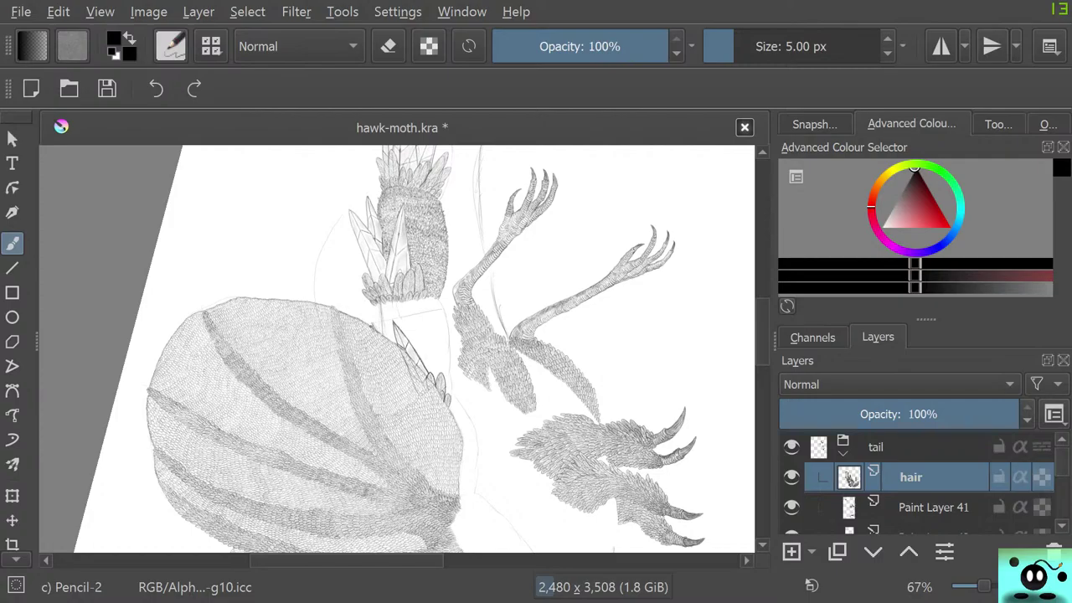
{"action": "scroll", "coordinate": [417, 332], "scroll_direction": "up", "scroll_amount": 3}
{"action": "scroll", "coordinate": [417, 332], "scroll_direction": "down", "scroll_amount": 2}
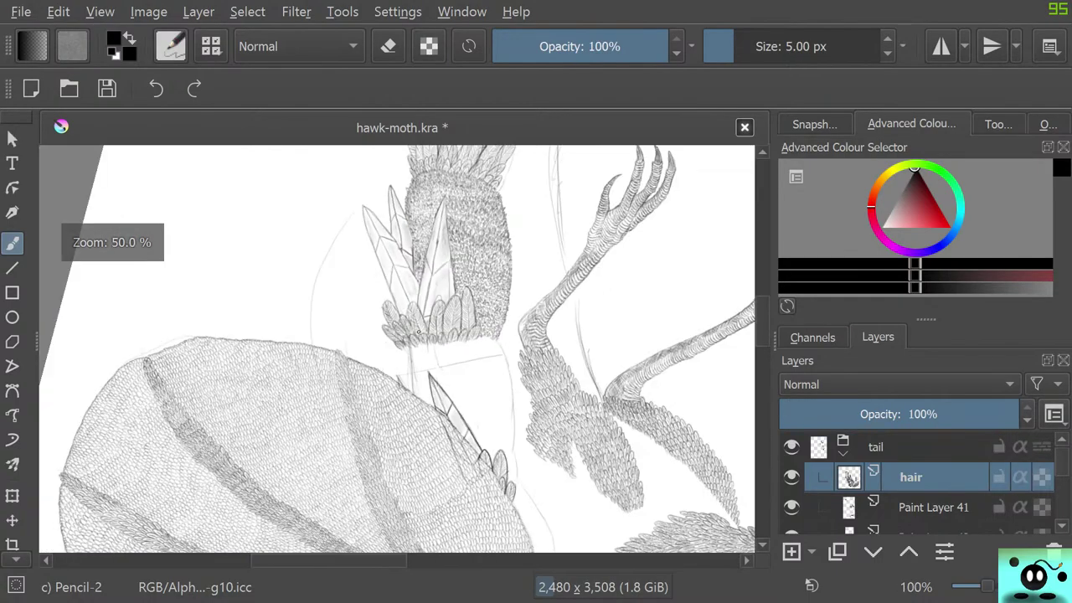
{"action": "scroll", "coordinate": [418, 332], "scroll_direction": "up", "scroll_amount": 6}
{"action": "scroll", "coordinate": [372, 325], "scroll_direction": "down", "scroll_amount": 6}
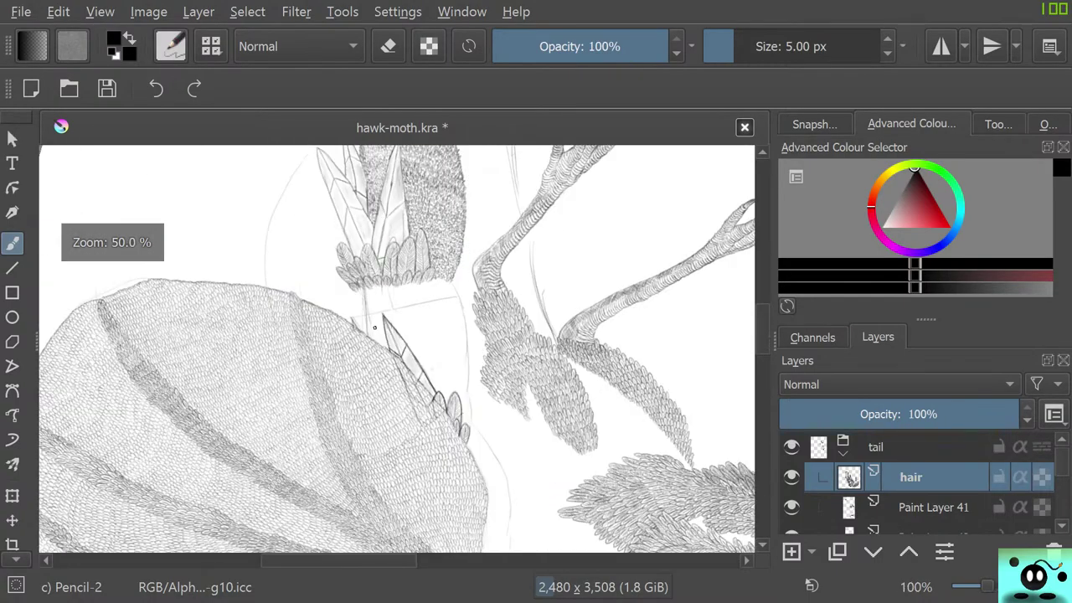
{"action": "scroll", "coordinate": [373, 325], "scroll_direction": "up", "scroll_amount": 5}
{"action": "scroll", "coordinate": [371, 320], "scroll_direction": "down", "scroll_amount": 7}
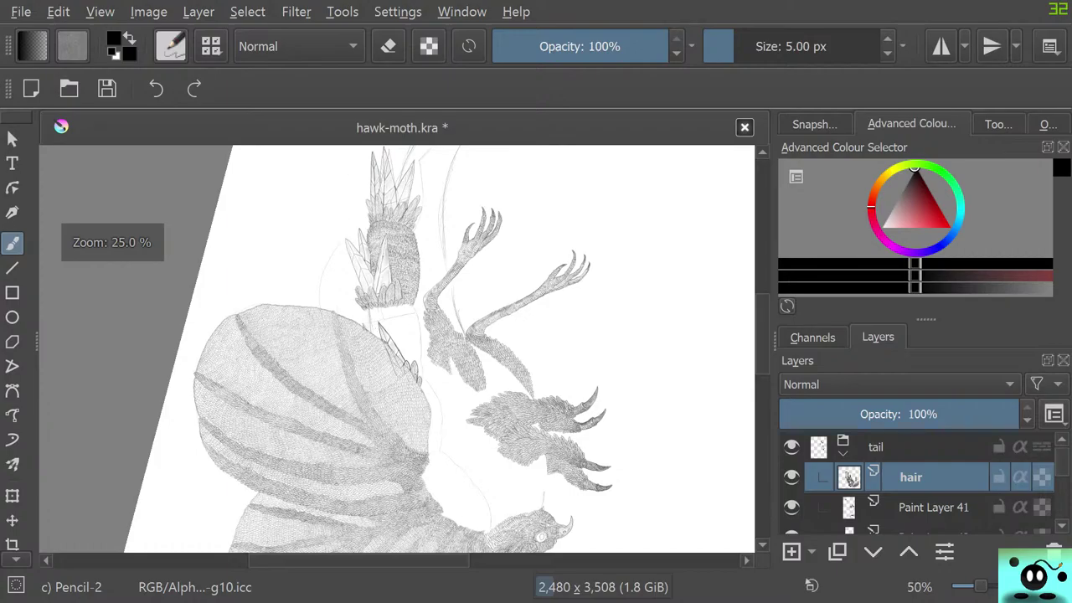
{"action": "scroll", "coordinate": [379, 208], "scroll_direction": "up", "scroll_amount": 6}
{"action": "scroll", "coordinate": [378, 208], "scroll_direction": "down", "scroll_amount": 3}
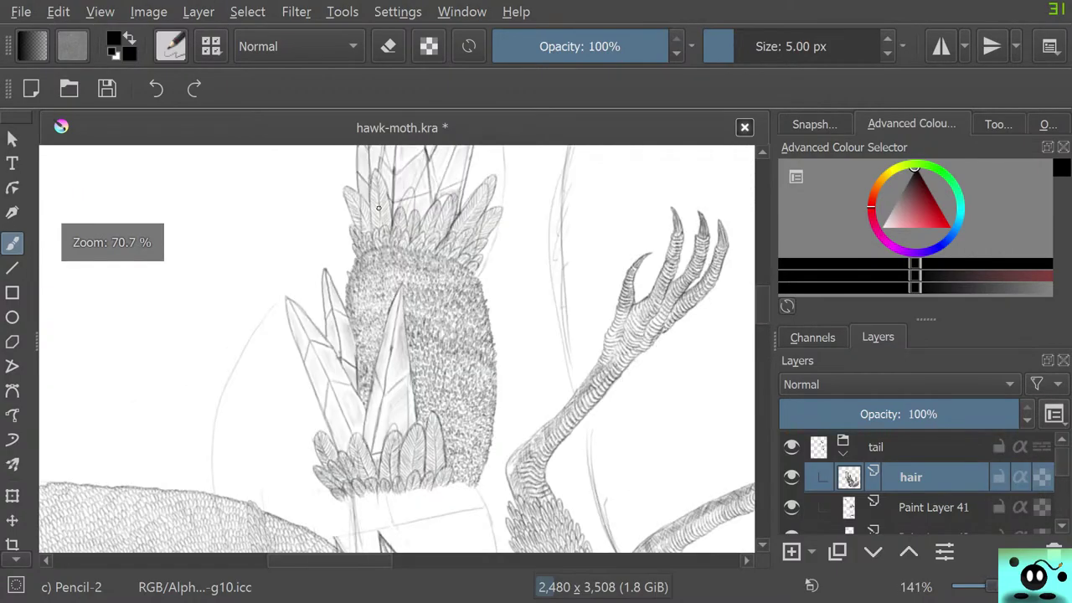
{"action": "scroll", "coordinate": [379, 207], "scroll_direction": "down", "scroll_amount": 3}
{"action": "scroll", "coordinate": [393, 234], "scroll_direction": "up", "scroll_amount": 4}
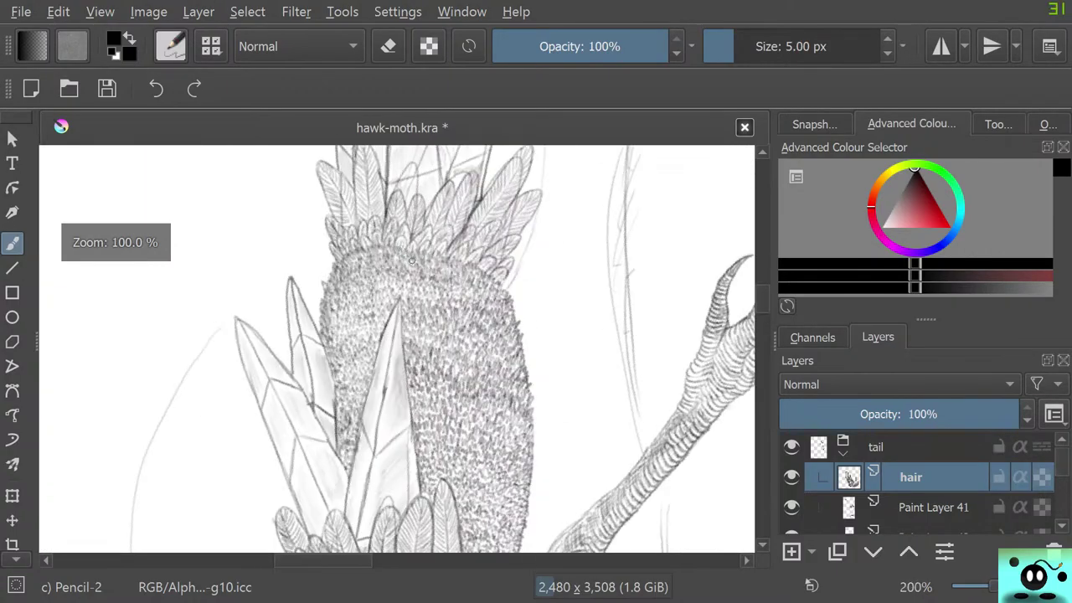
{"action": "scroll", "coordinate": [411, 261], "scroll_direction": "up", "scroll_amount": 4}
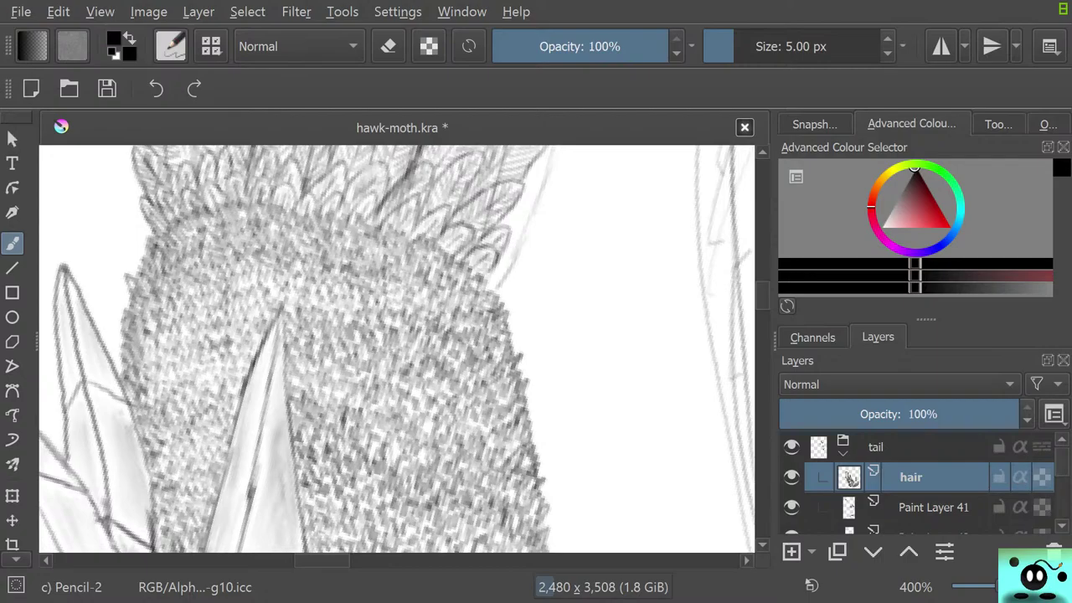
Step: Switch to Firefox, enlarge the reet plant image results to 170% and open the page of the "Reeds in a marsh" photo
{"action": "left_click_drag", "start_coordinate": [0, 125], "coordinate": [536, 2]}
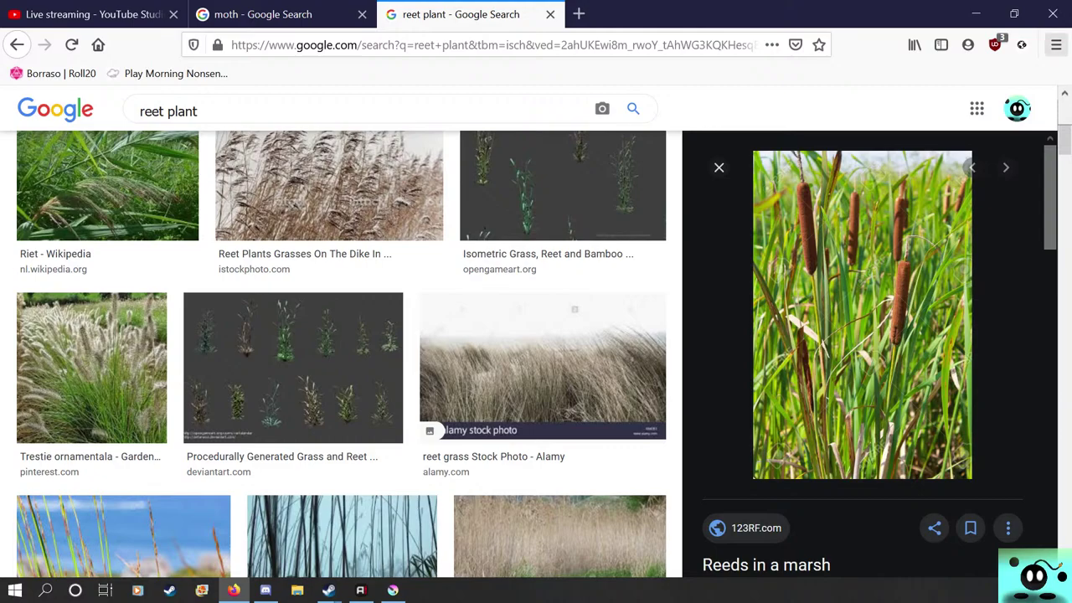
{"action": "left_click", "coordinate": [1056, 44]}
{"action": "left_click", "coordinate": [1017, 207]}
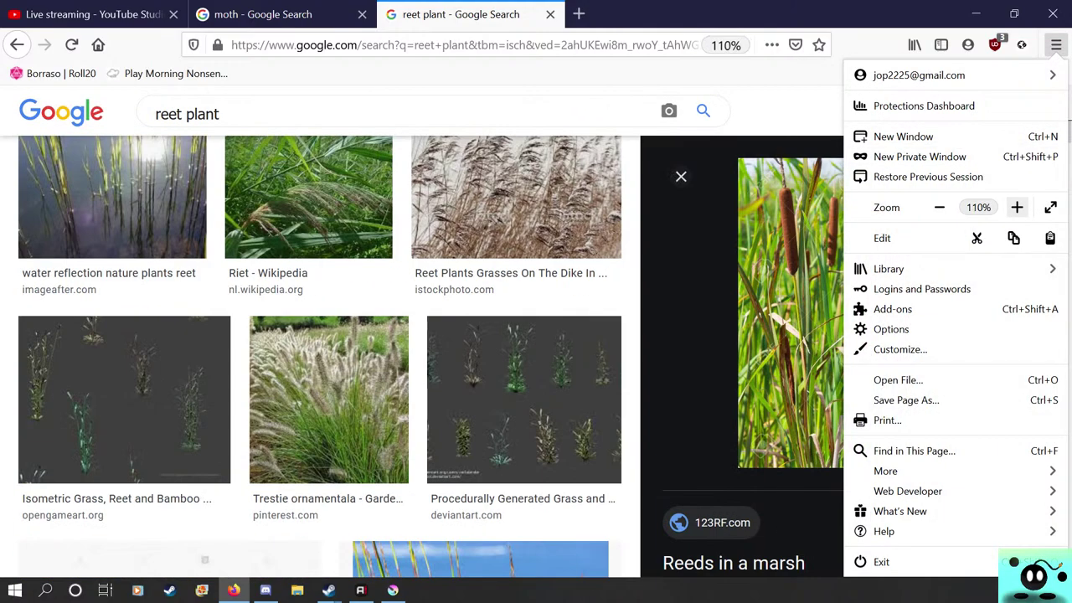
{"action": "left_click", "coordinate": [1016, 207]}
{"action": "left_click", "coordinate": [1017, 207]}
{"action": "left_click", "coordinate": [1017, 206]}
{"action": "left_click", "coordinate": [1017, 207]}
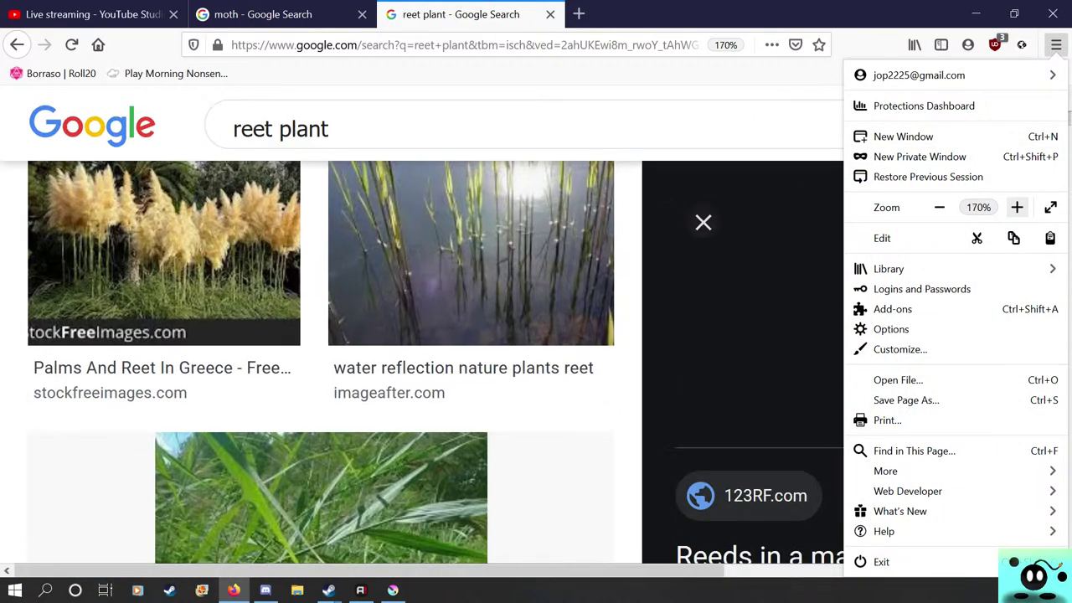
{"action": "left_click", "coordinate": [1056, 45]}
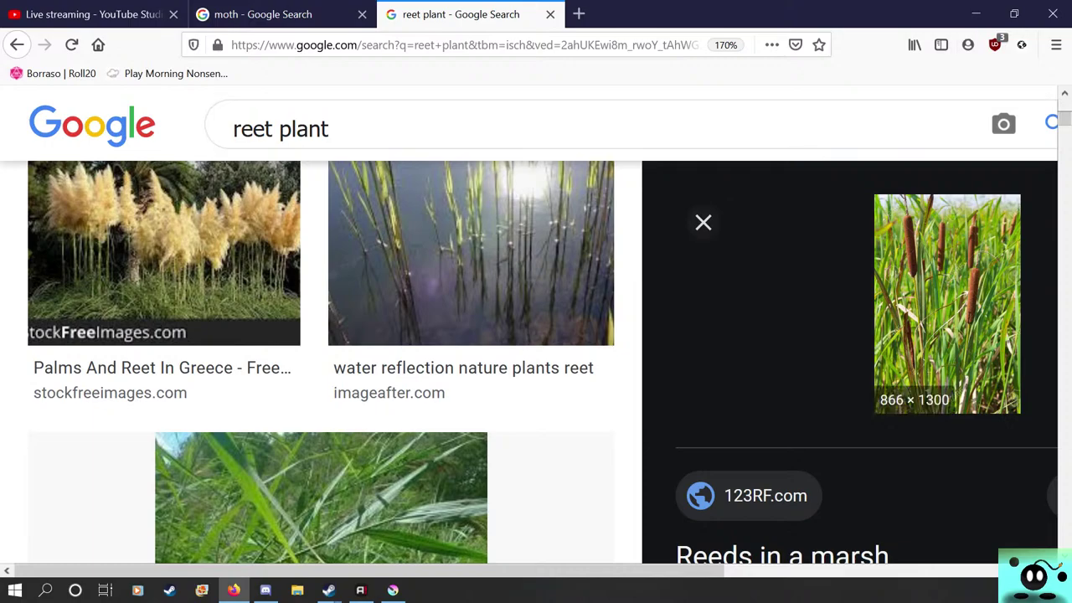
{"action": "left_click", "coordinate": [946, 303]}
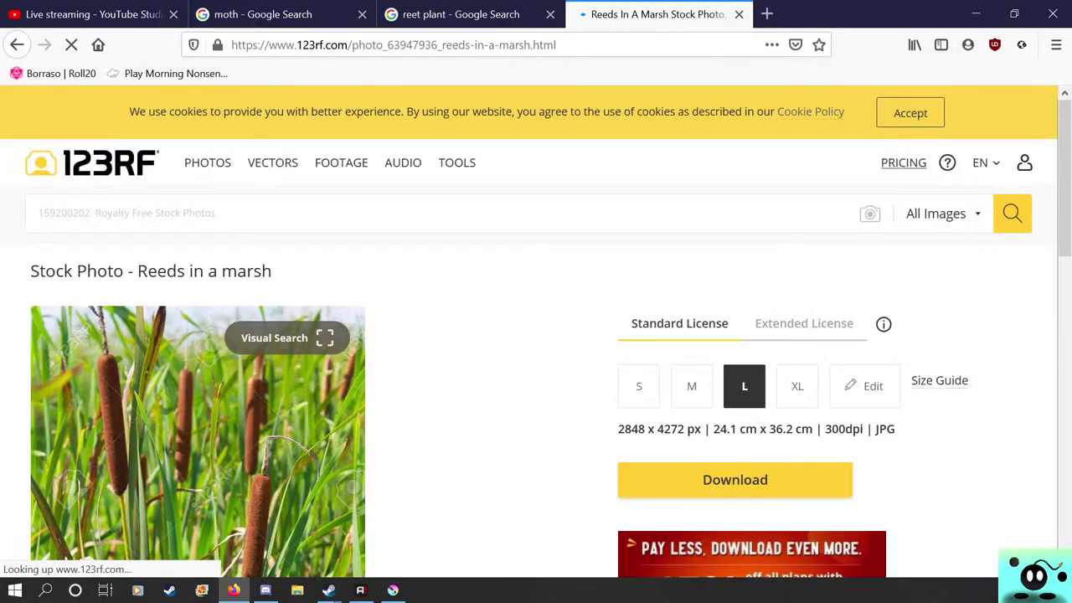
Step: Open the enlarged preview of the "Reeds in a marsh" photo and set the page zoom to 300%
{"action": "scroll", "coordinate": [198, 385], "scroll_direction": "down", "scroll_amount": 2}
{"action": "left_click", "coordinate": [198, 385]}
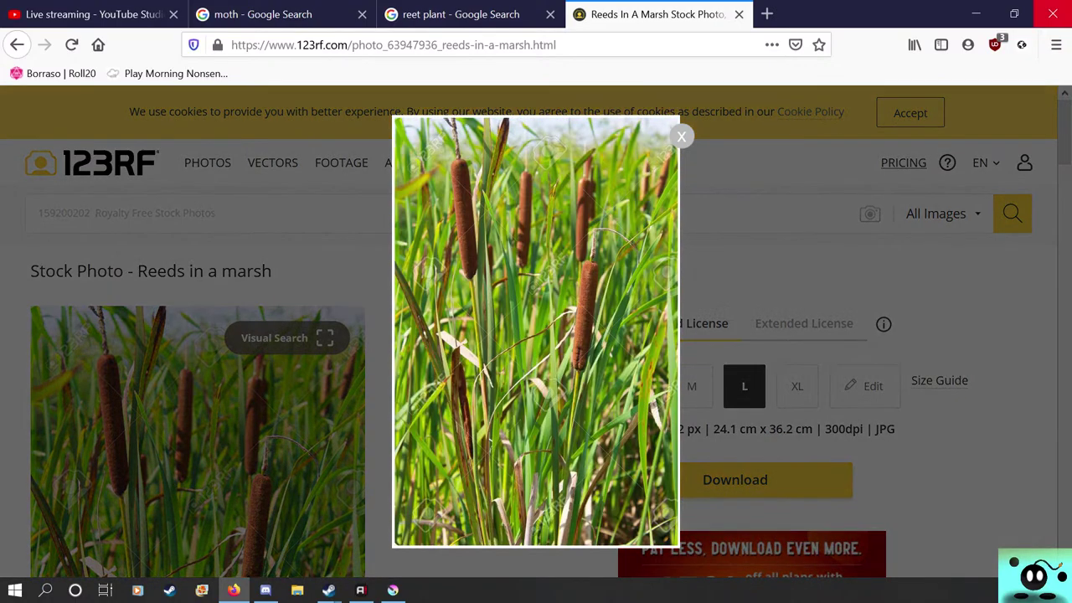
{"action": "left_click", "coordinate": [1057, 45]}
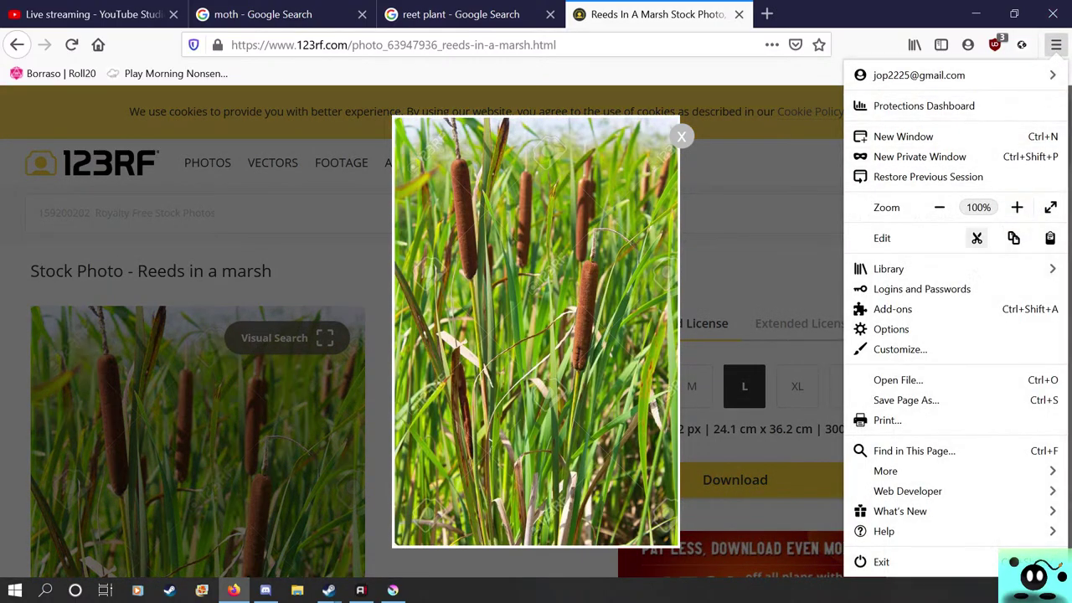
{"action": "left_click", "coordinate": [1017, 206]}
{"action": "left_click", "coordinate": [1017, 207]}
{"action": "left_click", "coordinate": [1017, 207]}
{"action": "left_click", "coordinate": [1017, 206]}
{"action": "left_click", "coordinate": [1017, 207]}
{"action": "left_click", "coordinate": [1017, 207]}
{"action": "left_click", "coordinate": [1017, 207]}
{"action": "left_click", "coordinate": [1016, 207]}
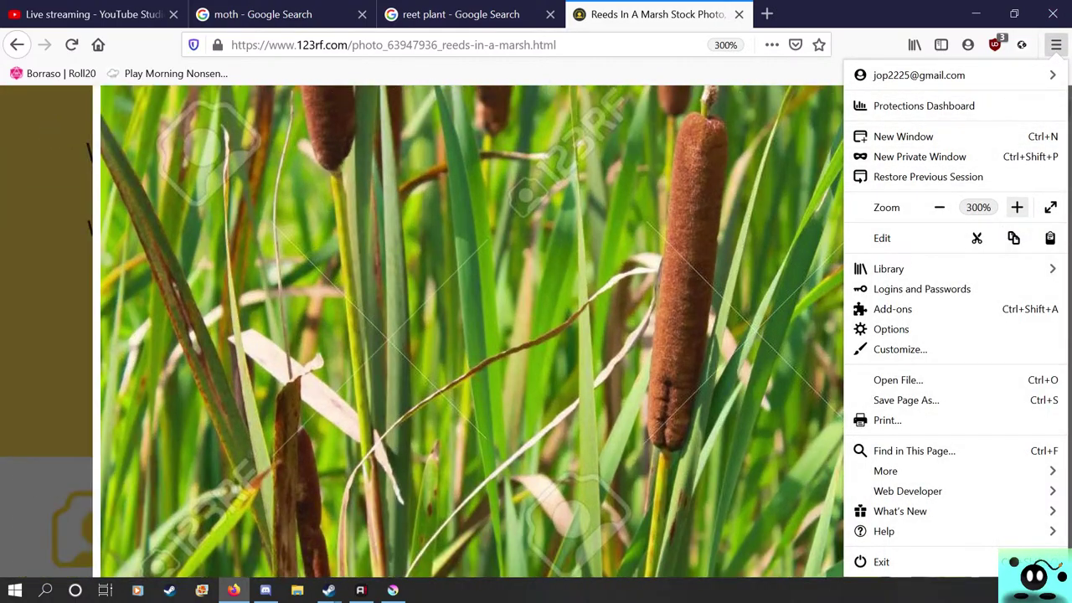
{"action": "key", "text": "Escape"}
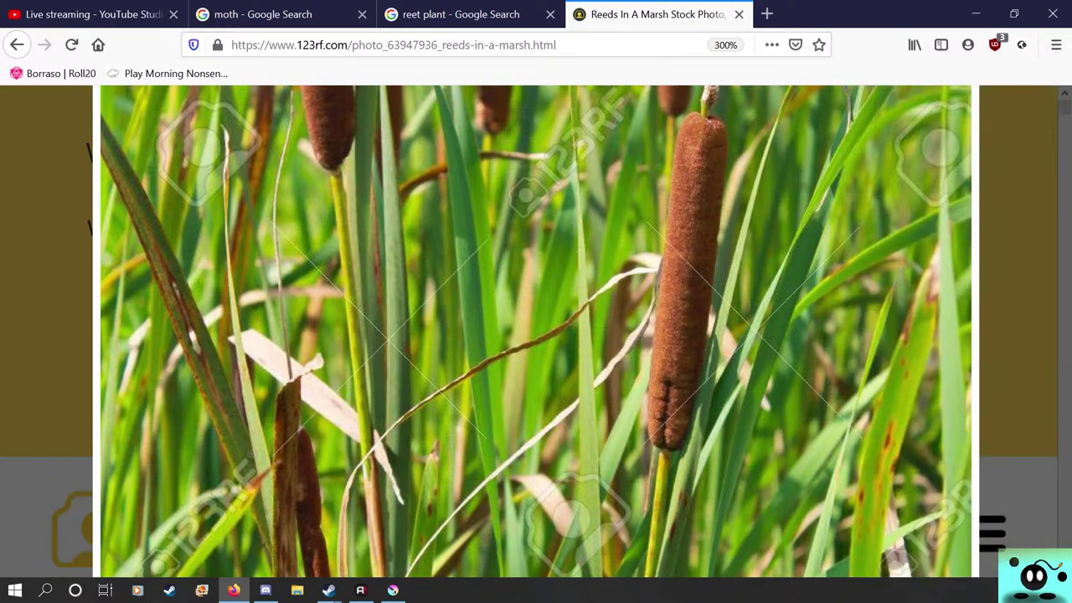
Step: Examine the brown cattail heads, their tips and stems in the magnified "Reeds in a marsh" photo
{"action": "right_click", "coordinate": [499, 348]}
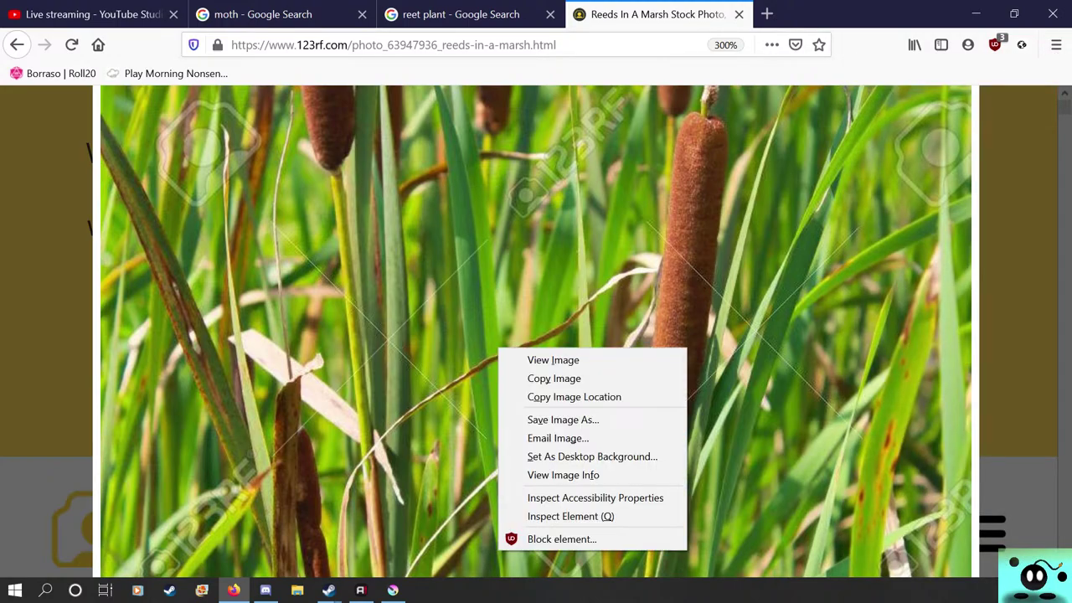
{"action": "key", "text": "Escape"}
{"action": "scroll", "coordinate": [529, 331], "scroll_direction": "down", "scroll_amount": 4}
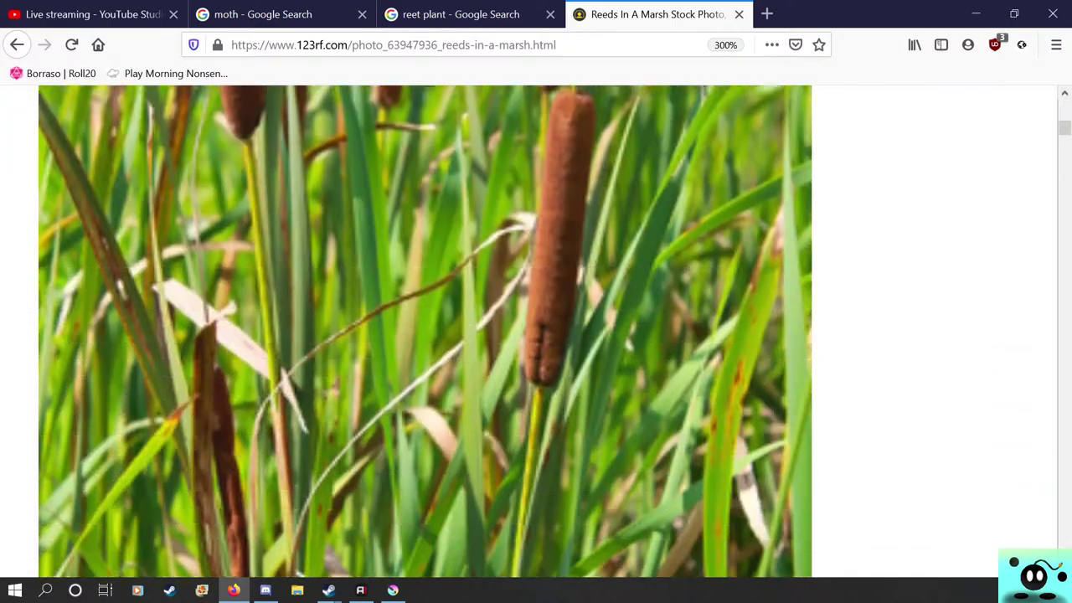
{"action": "left_click", "coordinate": [530, 331]}
{"action": "left_click", "coordinate": [684, 179]}
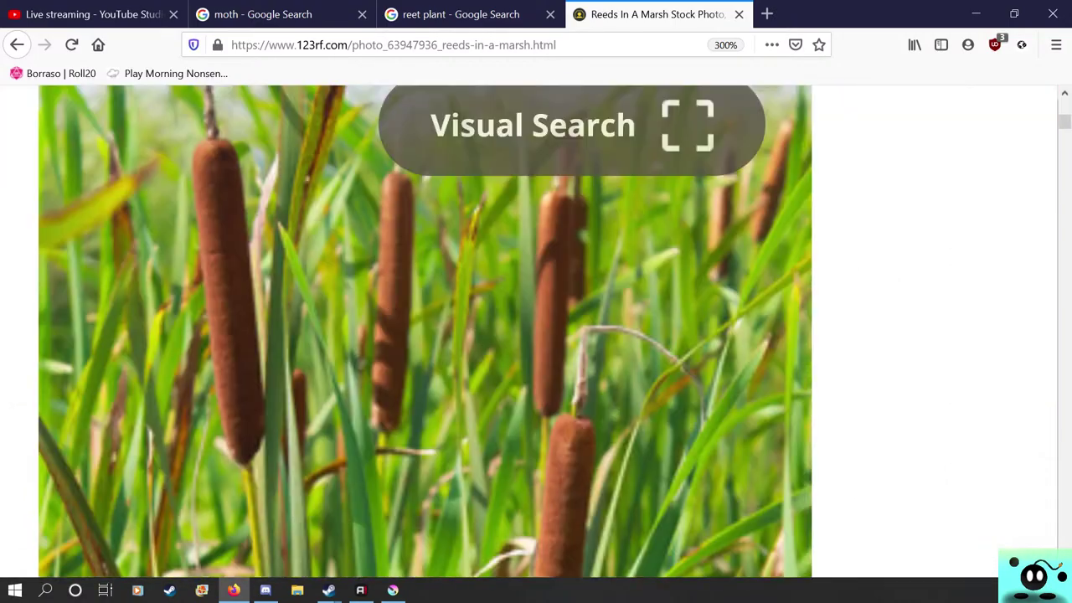
{"action": "scroll", "coordinate": [377, 382], "scroll_direction": "down", "scroll_amount": 5}
{"action": "scroll", "coordinate": [377, 382], "scroll_direction": "up", "scroll_amount": 5}
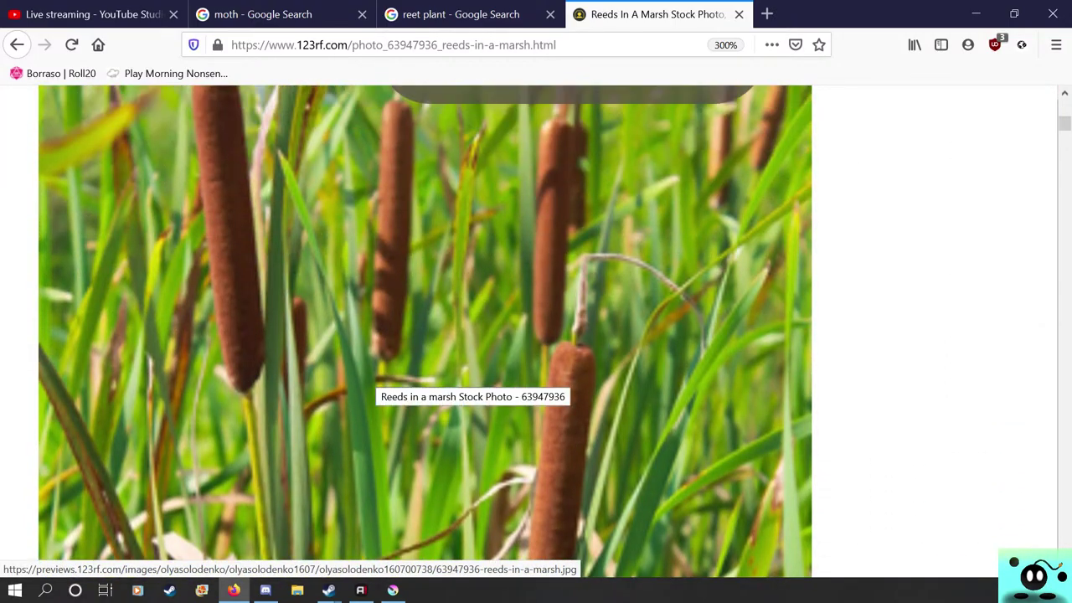
{"action": "scroll", "coordinate": [377, 378], "scroll_direction": "down", "scroll_amount": 3}
{"action": "scroll", "coordinate": [377, 378], "scroll_direction": "up", "scroll_amount": 3}
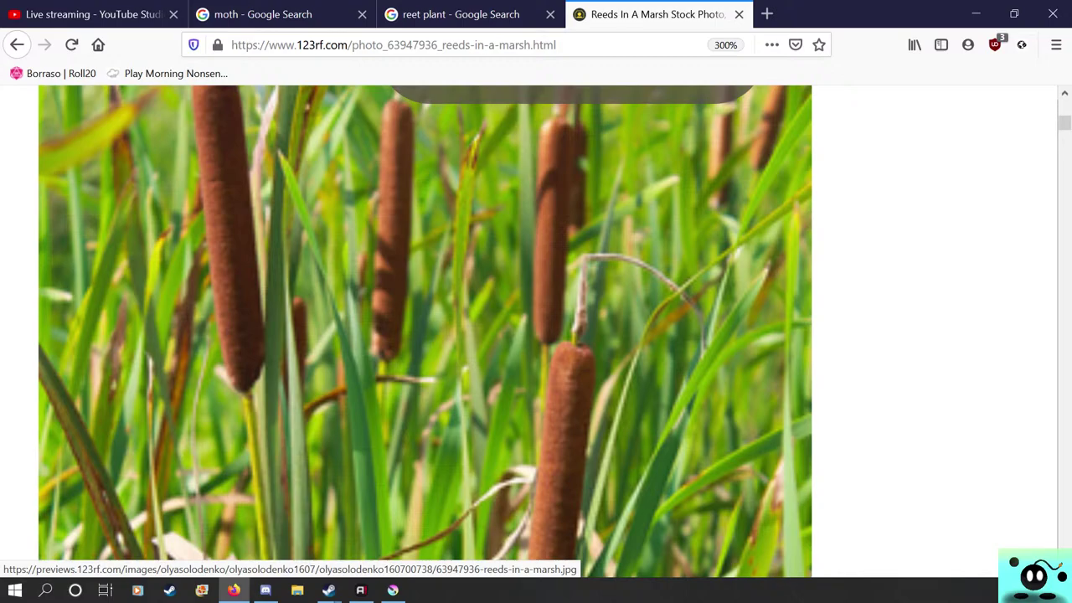
{"action": "scroll", "coordinate": [425, 331], "scroll_direction": "down", "scroll_amount": 3}
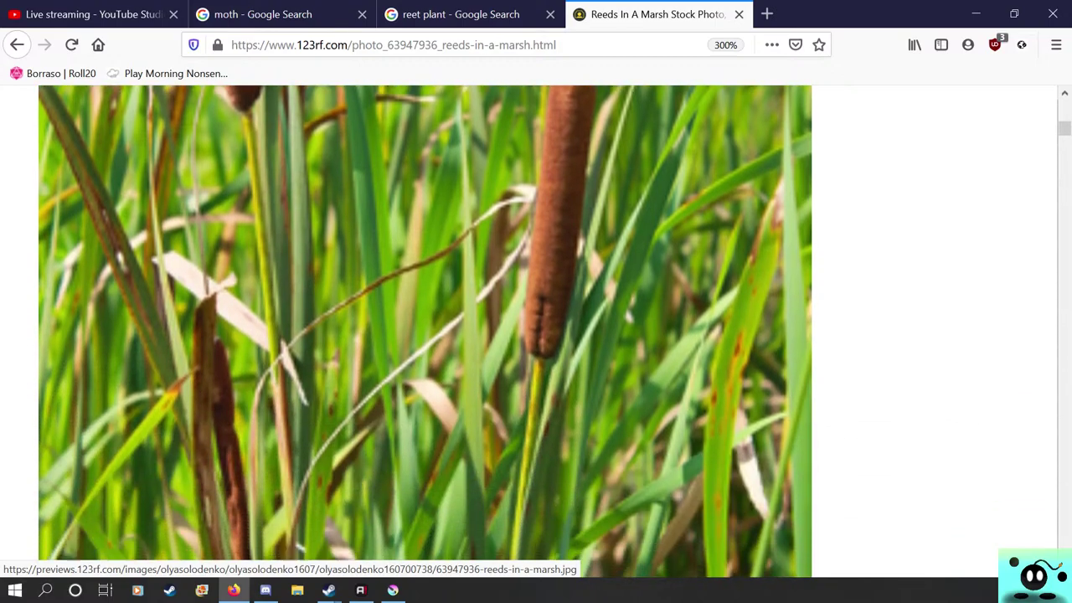
{"action": "scroll", "coordinate": [425, 331], "scroll_direction": "up", "scroll_amount": 7}
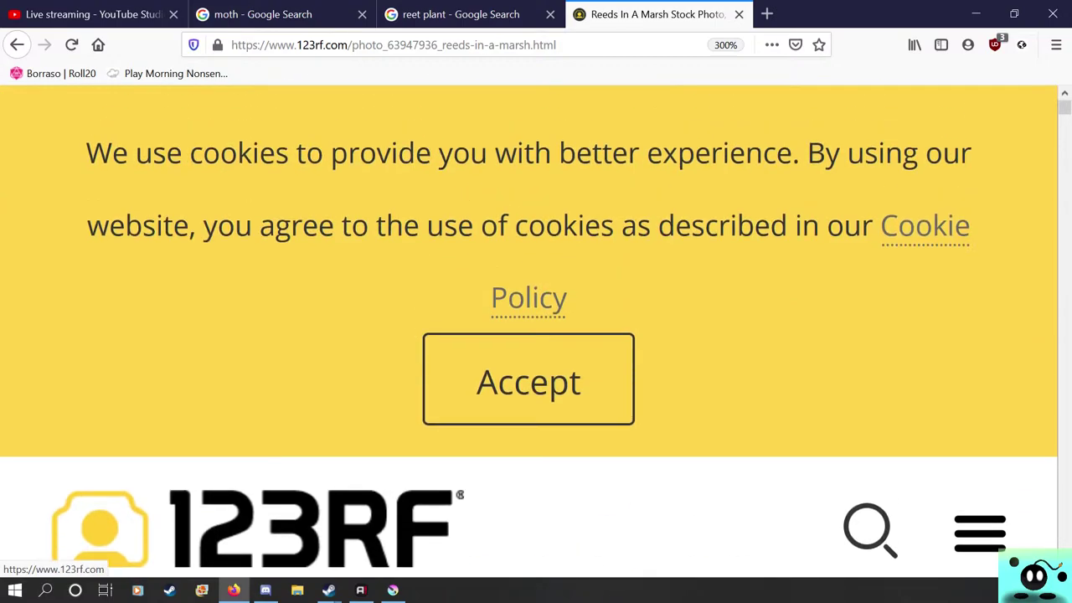
{"action": "scroll", "coordinate": [425, 331], "scroll_direction": "down", "scroll_amount": 4}
{"action": "scroll", "coordinate": [425, 330], "scroll_direction": "down", "scroll_amount": 2}
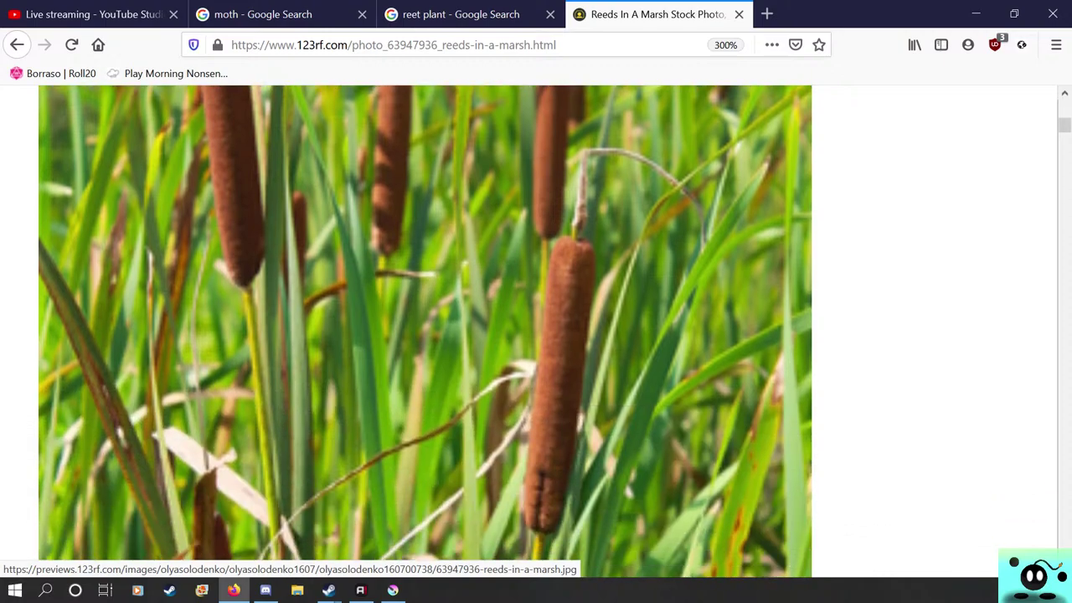
{"action": "scroll", "coordinate": [424, 330], "scroll_direction": "down", "scroll_amount": 1}
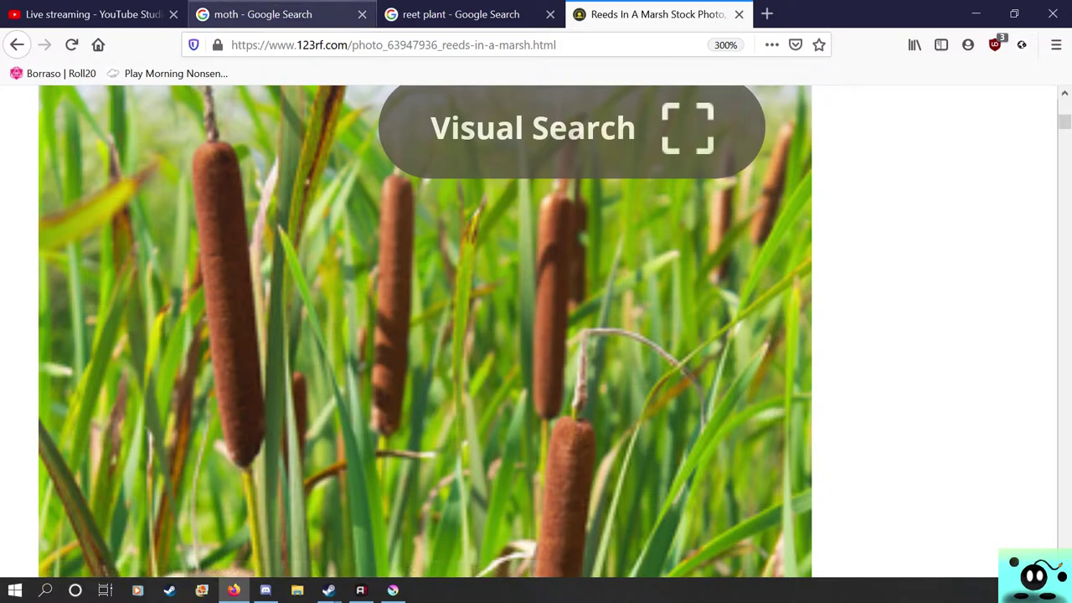
Step: Return to the moth image results and preview the "Humming-bird Hawk-moth" picture
{"action": "left_click", "coordinate": [263, 14]}
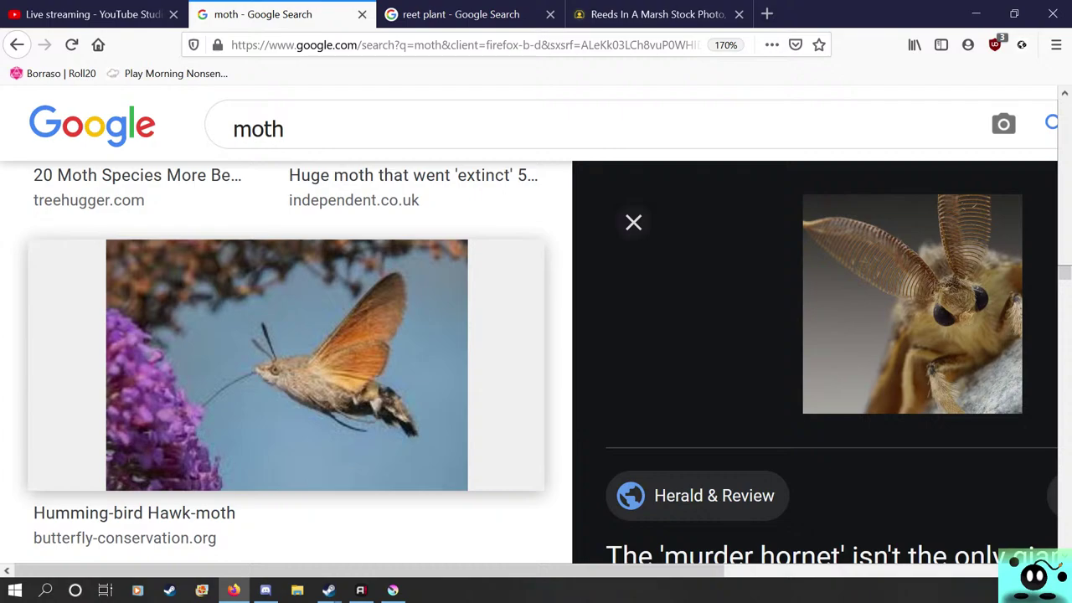
{"action": "scroll", "coordinate": [285, 351], "scroll_direction": "down", "scroll_amount": 1}
{"action": "left_click", "coordinate": [286, 352]}
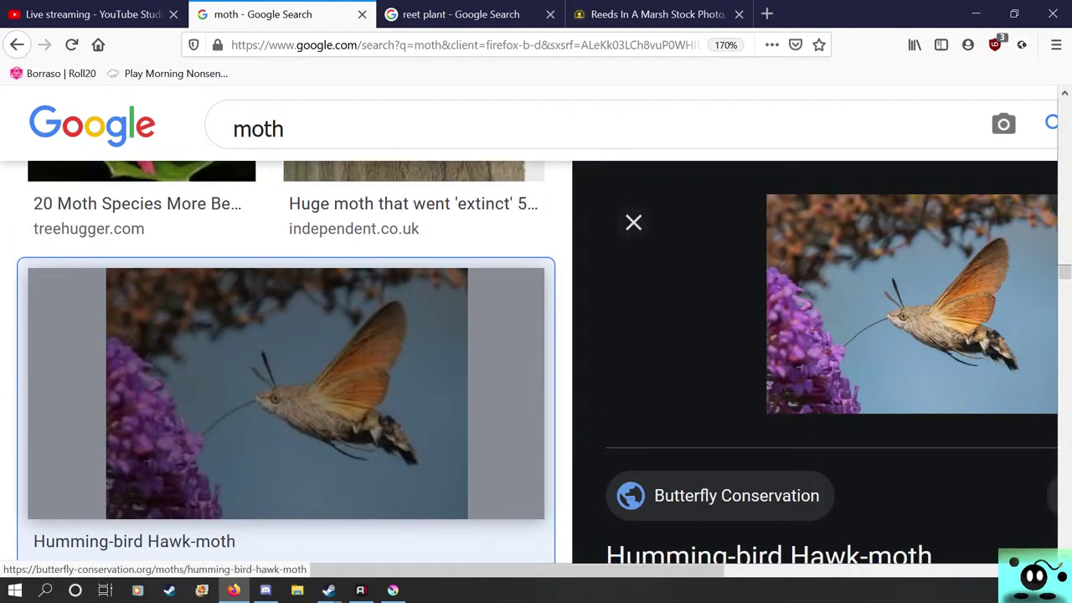
{"action": "scroll", "coordinate": [287, 376], "scroll_direction": "down", "scroll_amount": 5}
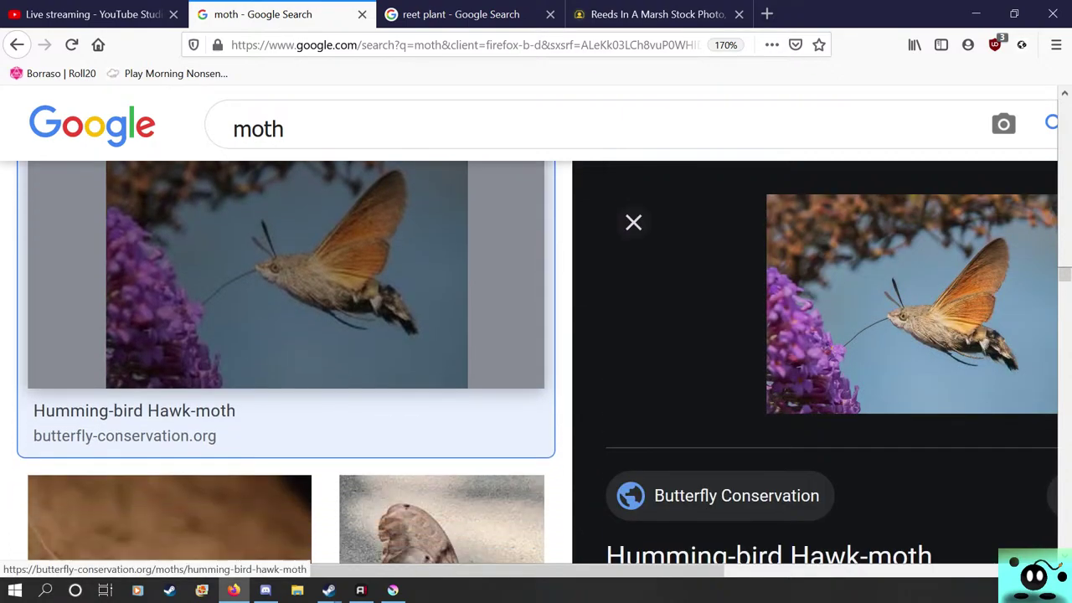
{"action": "scroll", "coordinate": [286, 362], "scroll_direction": "down", "scroll_amount": 5}
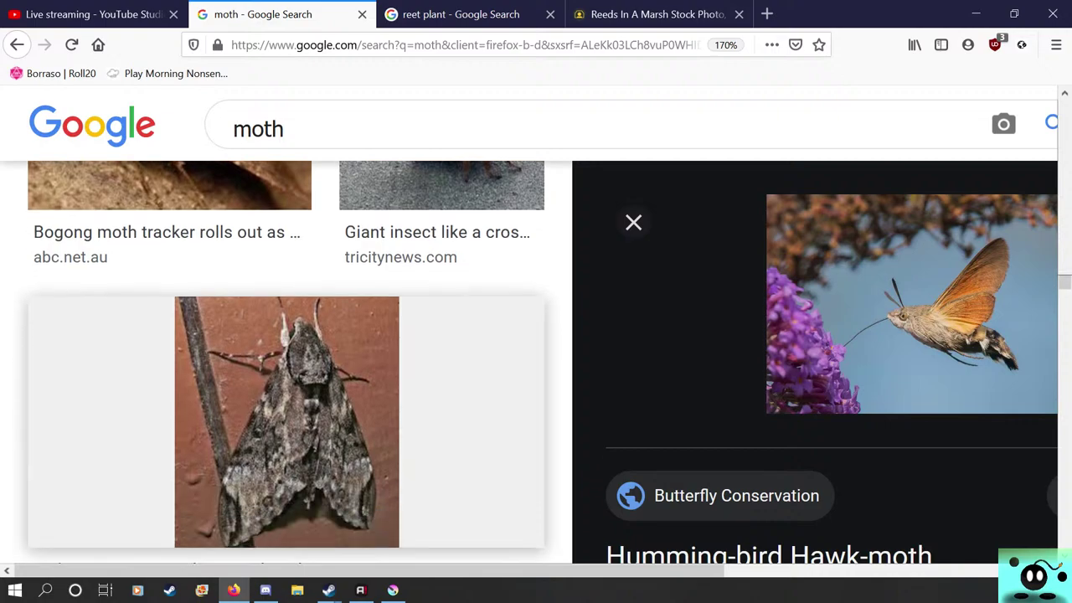
Step: Preview the "moths in Everett, Woodway" picture and the "Why Hawk Moths are the Underdogs" specimen among the moth image results
{"action": "scroll", "coordinate": [287, 362], "scroll_direction": "down", "scroll_amount": 1}
{"action": "left_click", "coordinate": [286, 363]}
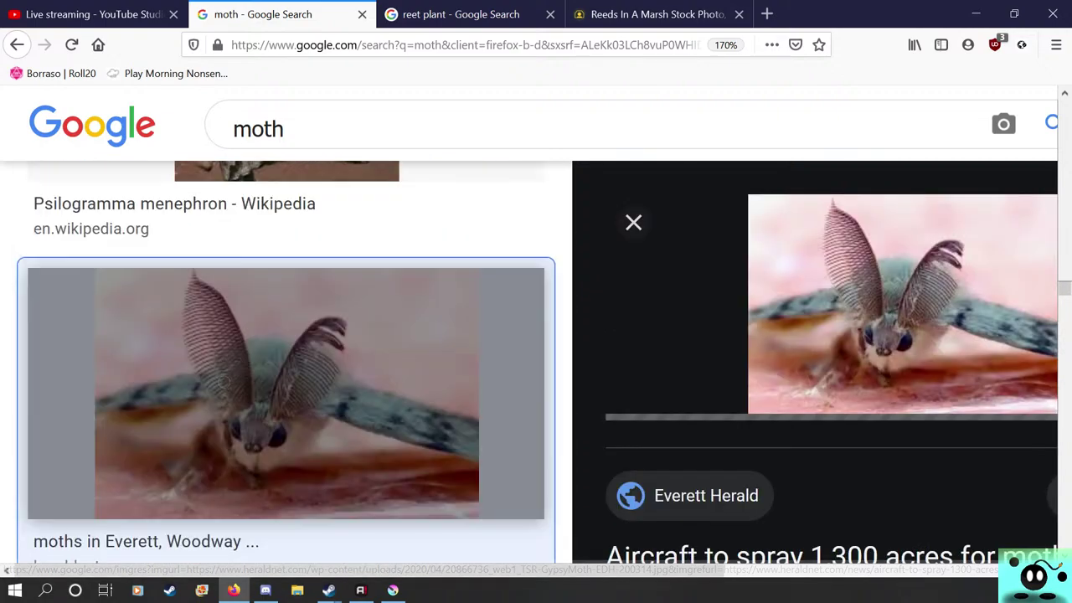
{"action": "scroll", "coordinate": [286, 363], "scroll_direction": "down", "scroll_amount": 4}
{"action": "scroll", "coordinate": [286, 377], "scroll_direction": "up", "scroll_amount": 3}
{"action": "scroll", "coordinate": [287, 377], "scroll_direction": "down", "scroll_amount": 6}
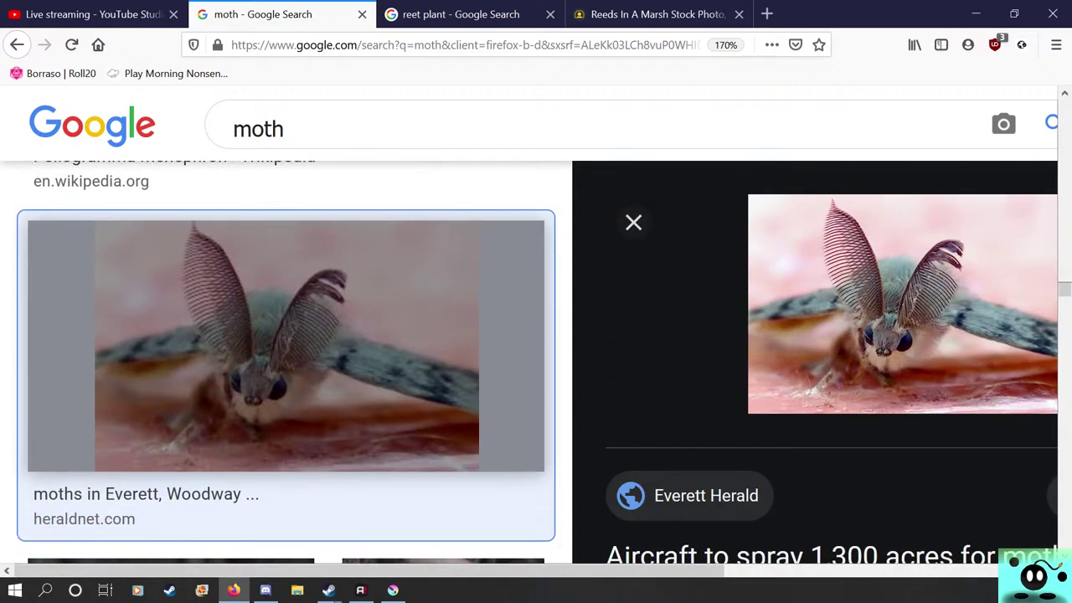
{"action": "scroll", "coordinate": [286, 377], "scroll_direction": "down", "scroll_amount": 1}
{"action": "scroll", "coordinate": [286, 377], "scroll_direction": "up", "scroll_amount": 1}
{"action": "left_click", "coordinate": [286, 377]}
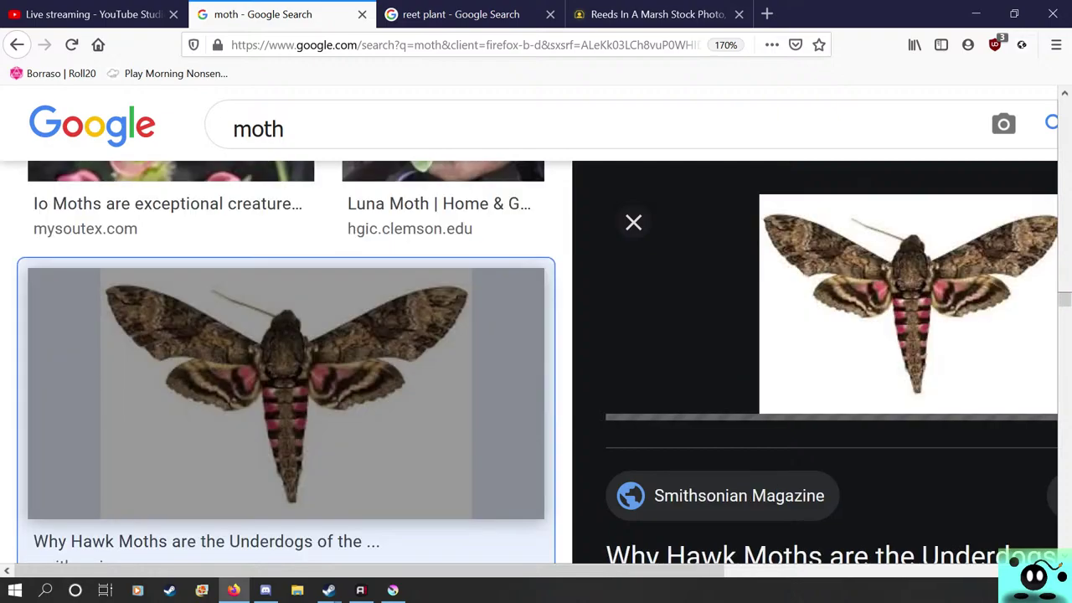
{"action": "left_click", "coordinate": [286, 377]}
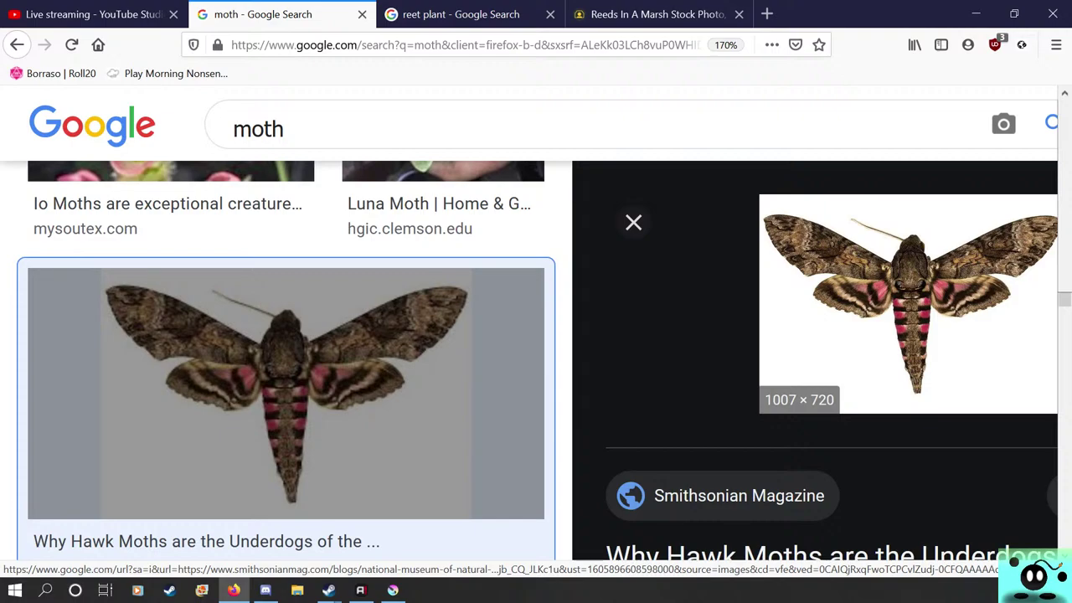
Step: Compare the furry tail drawing in Krita with the hawk moth specimen and the reeds photo, finishing in Krita
{"action": "left_click", "coordinate": [393, 590]}
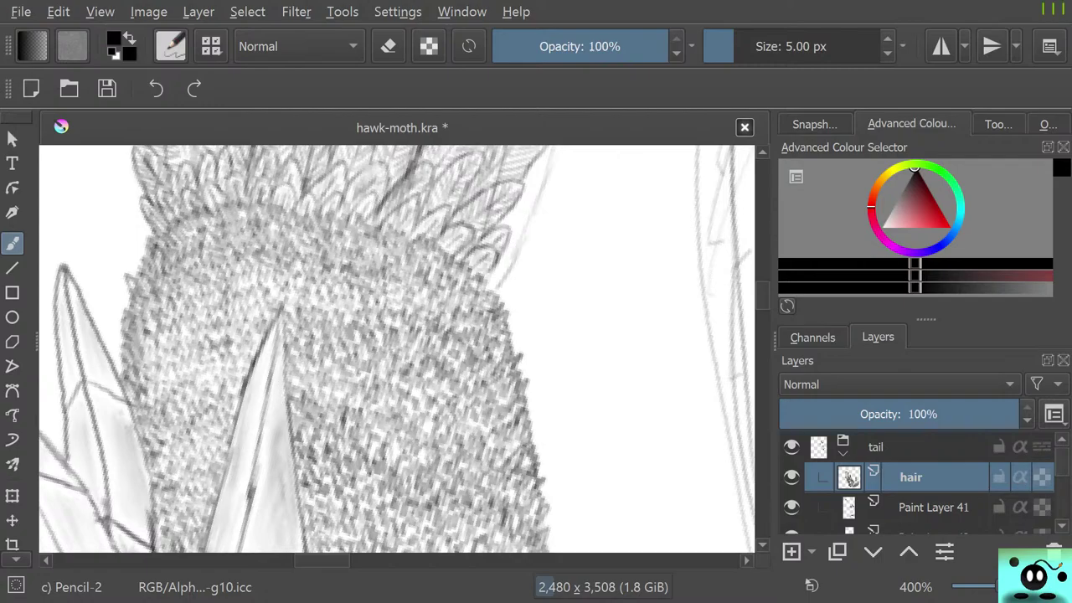
{"action": "key", "text": "alt+Tab"}
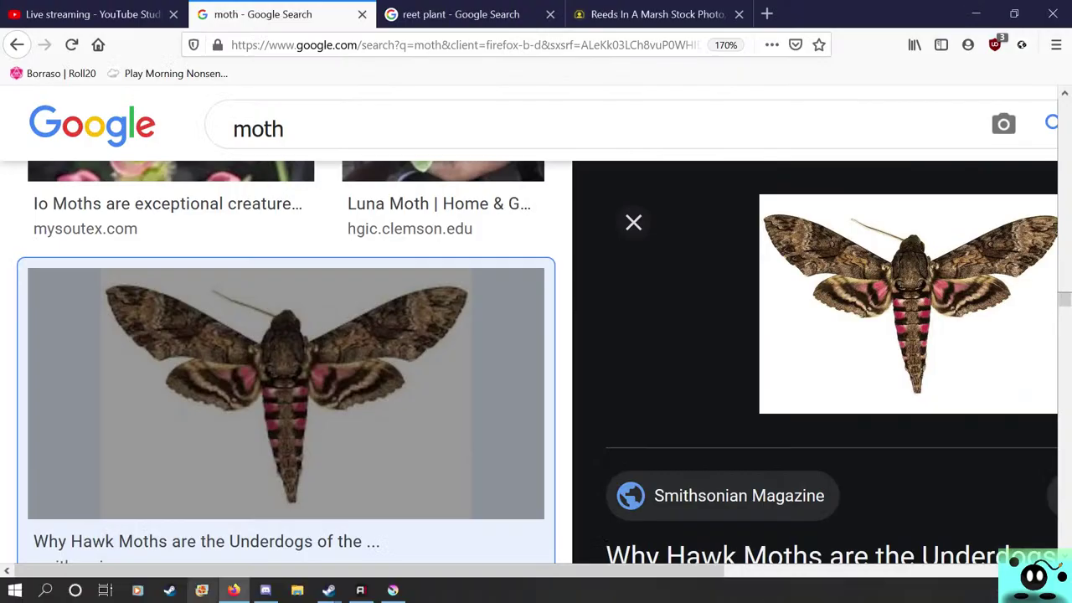
{"action": "left_click", "coordinate": [658, 14]}
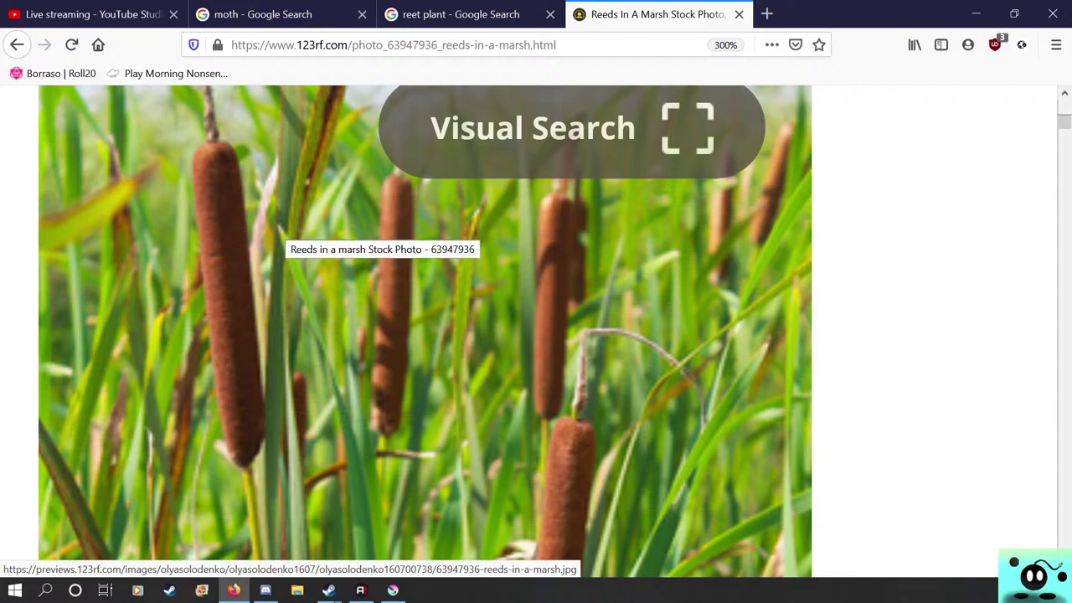
{"action": "key", "text": "alt+Tab"}
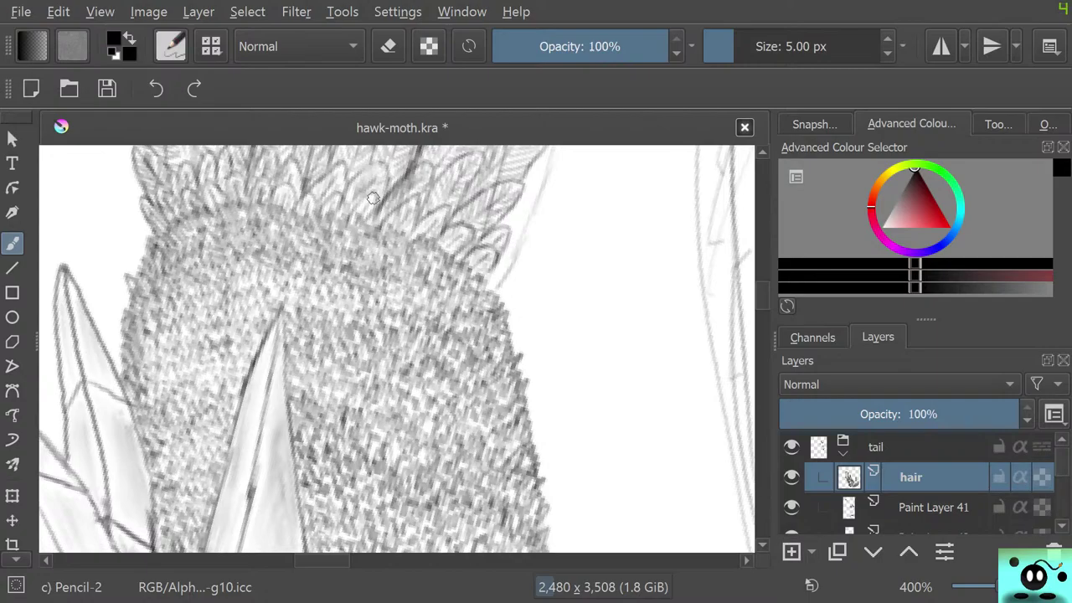
Step: Add a paint layer above the hair layer and sketch overlapping rows of small rounded feather outlines along the tail's edge beside the existing feathers
{"action": "key", "text": "Insert"}
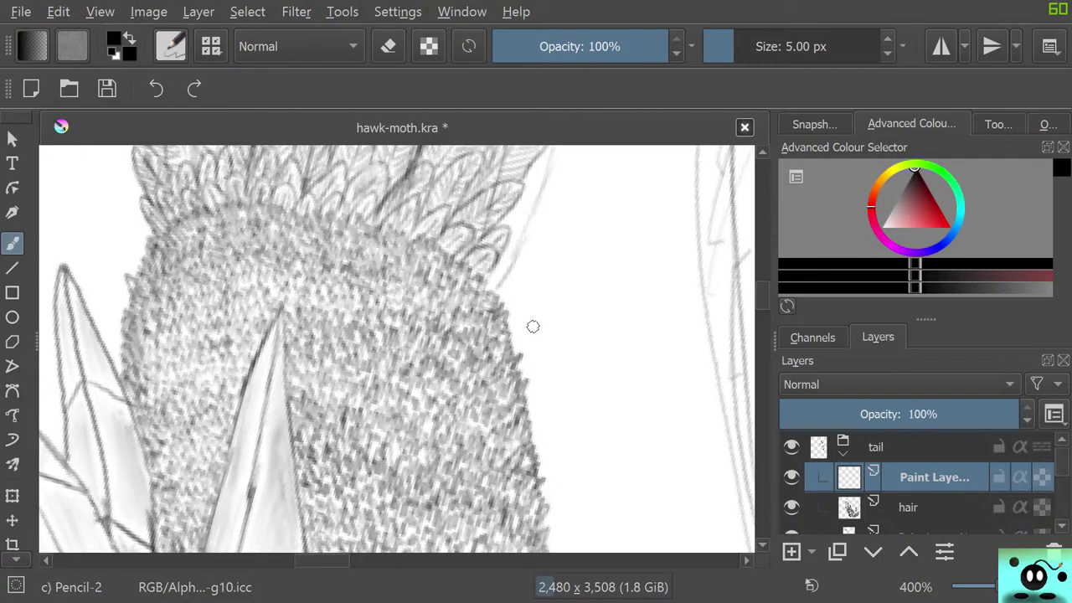
{"action": "mouse_move", "coordinate": [519, 349]}
{"action": "left_mouse_down"}
{"action": "mouse_move", "coordinate": [554, 274]}
{"action": "mouse_move", "coordinate": [521, 301]}
{"action": "mouse_move", "coordinate": [511, 330]}
{"action": "mouse_move", "coordinate": [536, 255]}
{"action": "mouse_move", "coordinate": [482, 285]}
{"action": "left_mouse_up"}
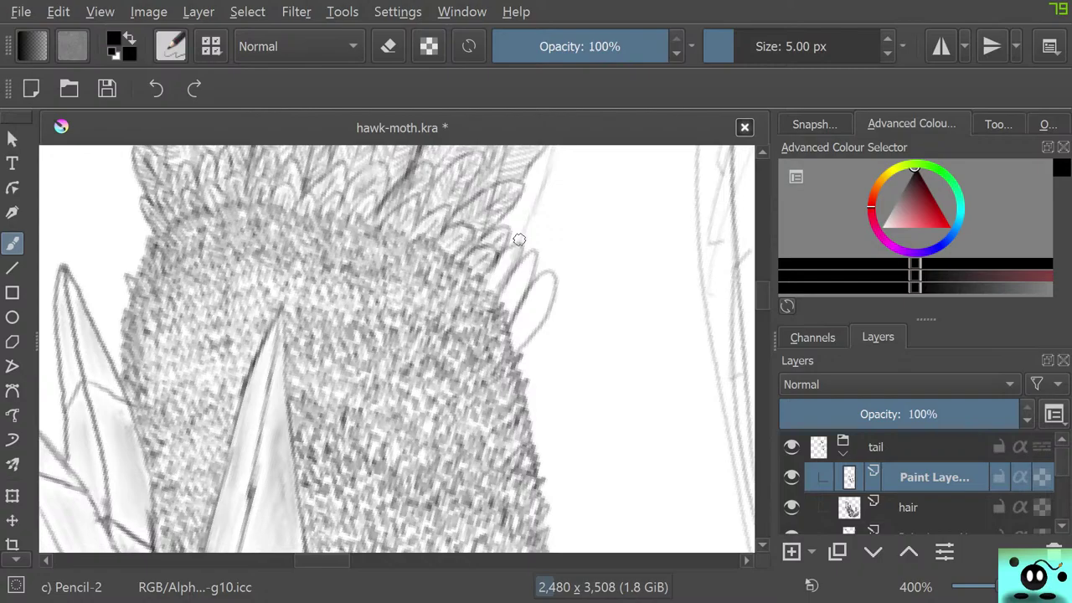
{"action": "key", "text": "e"}
{"action": "mouse_move", "coordinate": [518, 242]}
{"action": "left_mouse_down"}
{"action": "mouse_move", "coordinate": [559, 316]}
{"action": "mouse_move", "coordinate": [501, 245]}
{"action": "mouse_move", "coordinate": [517, 325]}
{"action": "mouse_move", "coordinate": [497, 283]}
{"action": "mouse_move", "coordinate": [502, 308]}
{"action": "mouse_move", "coordinate": [452, 246]}
{"action": "mouse_move", "coordinate": [493, 265]}
{"action": "mouse_move", "coordinate": [487, 276]}
{"action": "mouse_move", "coordinate": [501, 260]}
{"action": "mouse_move", "coordinate": [515, 278]}
{"action": "mouse_move", "coordinate": [502, 304]}
{"action": "mouse_move", "coordinate": [527, 283]}
{"action": "mouse_move", "coordinate": [508, 320]}
{"action": "mouse_move", "coordinate": [516, 385]}
{"action": "mouse_move", "coordinate": [542, 362]}
{"action": "mouse_move", "coordinate": [523, 395]}
{"action": "mouse_move", "coordinate": [543, 383]}
{"action": "mouse_move", "coordinate": [526, 427]}
{"action": "left_mouse_up"}
{"action": "key", "text": "e"}
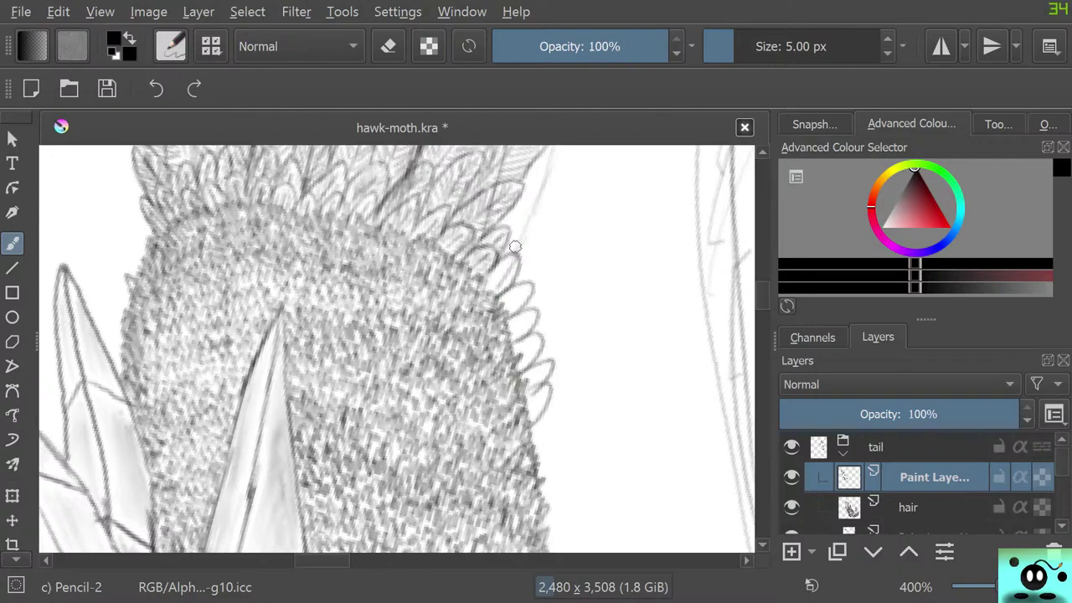
{"action": "mouse_move", "coordinate": [516, 247]}
{"action": "left_mouse_down"}
{"action": "mouse_move", "coordinate": [513, 273]}
{"action": "mouse_move", "coordinate": [518, 265]}
{"action": "mouse_move", "coordinate": [527, 281]}
{"action": "mouse_move", "coordinate": [524, 303]}
{"action": "mouse_move", "coordinate": [540, 298]}
{"action": "mouse_move", "coordinate": [541, 371]}
{"action": "mouse_move", "coordinate": [518, 251]}
{"action": "mouse_move", "coordinate": [537, 241]}
{"action": "mouse_move", "coordinate": [528, 276]}
{"action": "mouse_move", "coordinate": [540, 265]}
{"action": "mouse_move", "coordinate": [536, 296]}
{"action": "mouse_move", "coordinate": [552, 289]}
{"action": "mouse_move", "coordinate": [539, 307]}
{"action": "mouse_move", "coordinate": [552, 308]}
{"action": "mouse_move", "coordinate": [545, 349]}
{"action": "mouse_move", "coordinate": [565, 348]}
{"action": "mouse_move", "coordinate": [549, 358]}
{"action": "mouse_move", "coordinate": [543, 421]}
{"action": "left_mouse_up"}
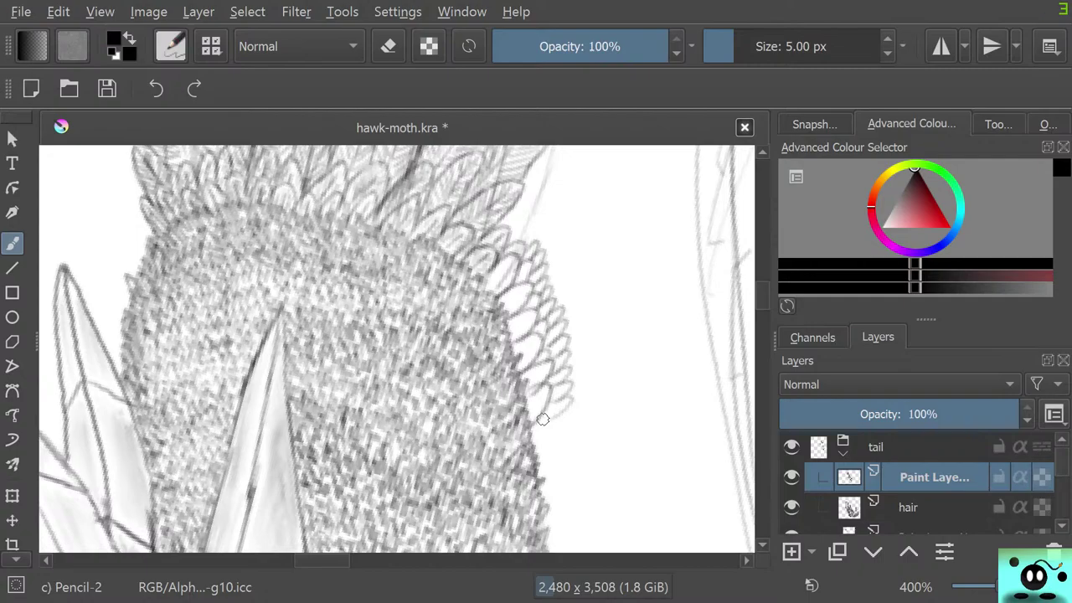
Step: Mirror the canvas view and check the new feather outlines up close and within the whole creature
{"action": "key", "text": "m"}
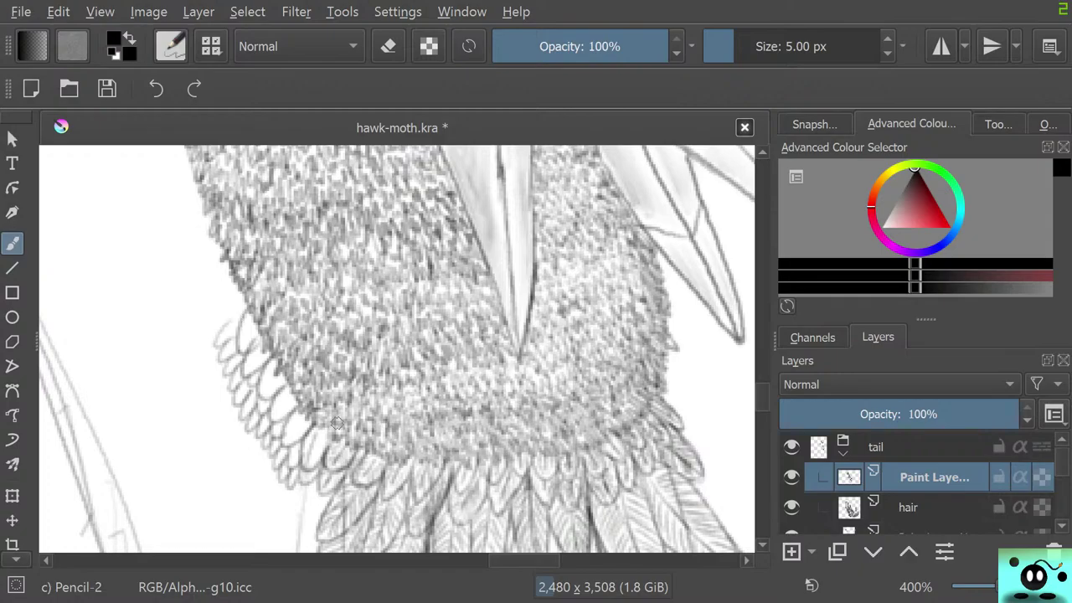
{"action": "scroll", "coordinate": [104, 481], "scroll_direction": "down", "scroll_amount": 5}
{"action": "scroll", "coordinate": [284, 370], "scroll_direction": "up", "scroll_amount": 1}
{"action": "scroll", "coordinate": [275, 377], "scroll_direction": "down", "scroll_amount": 4}
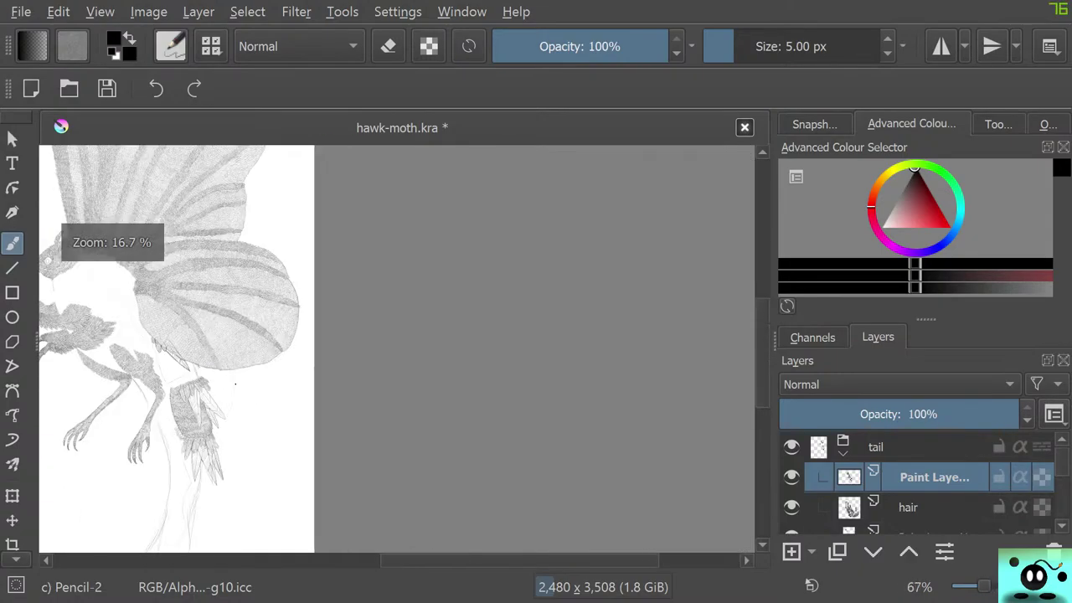
{"action": "scroll", "coordinate": [148, 417], "scroll_direction": "up", "scroll_amount": 1}
{"action": "scroll", "coordinate": [152, 497], "scroll_direction": "up", "scroll_amount": 4}
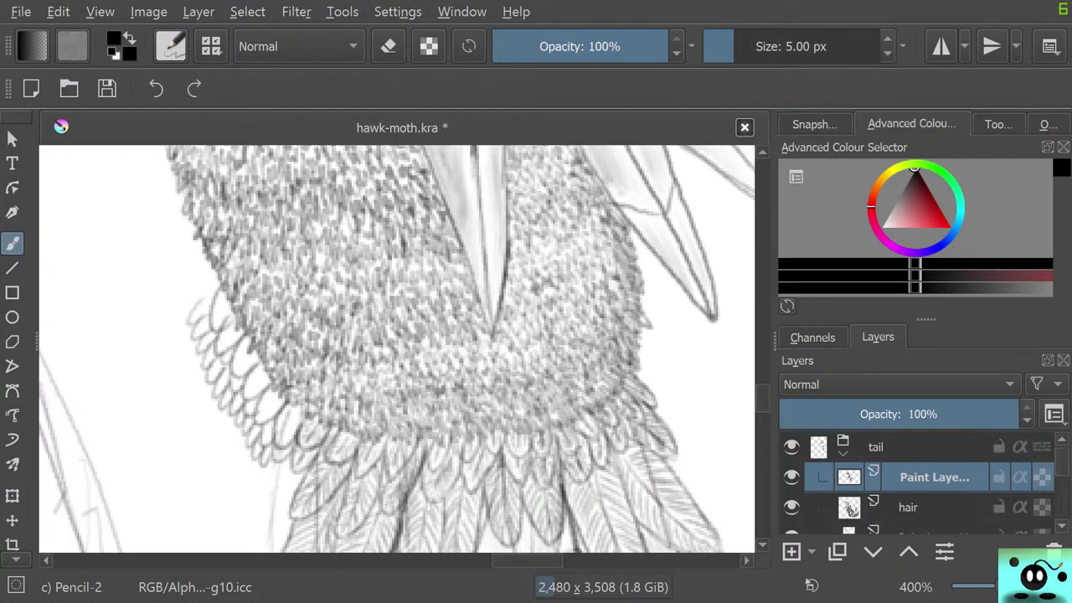
Step: Switch to Firefox and search Google for "kam" in place of the open reeds page
{"action": "key", "text": "alt+Tab"}
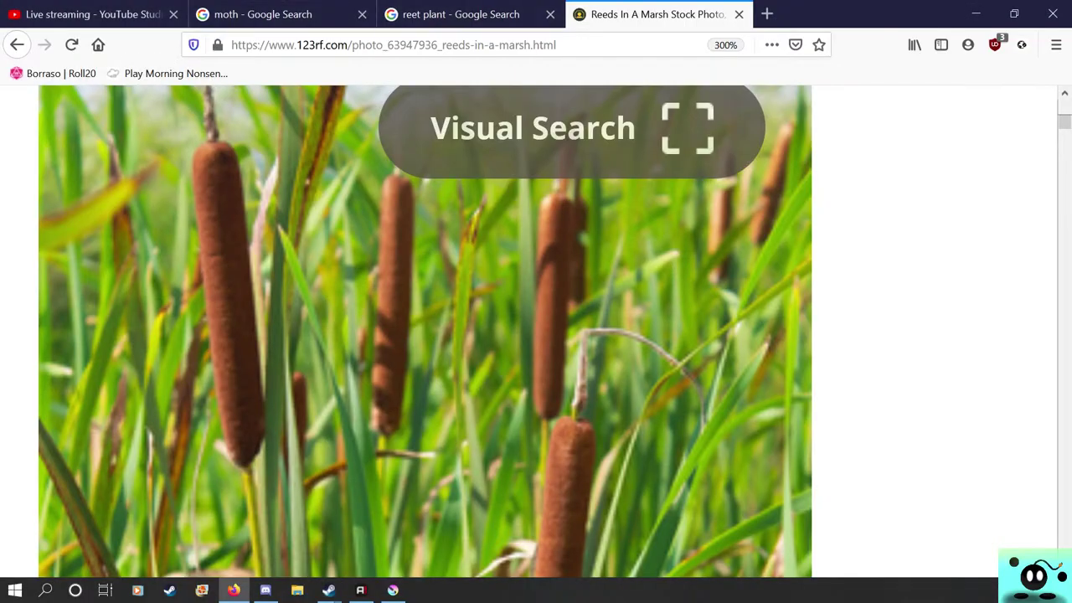
{"action": "left_click", "coordinate": [586, 44]}
{"action": "type", "text": "com"}
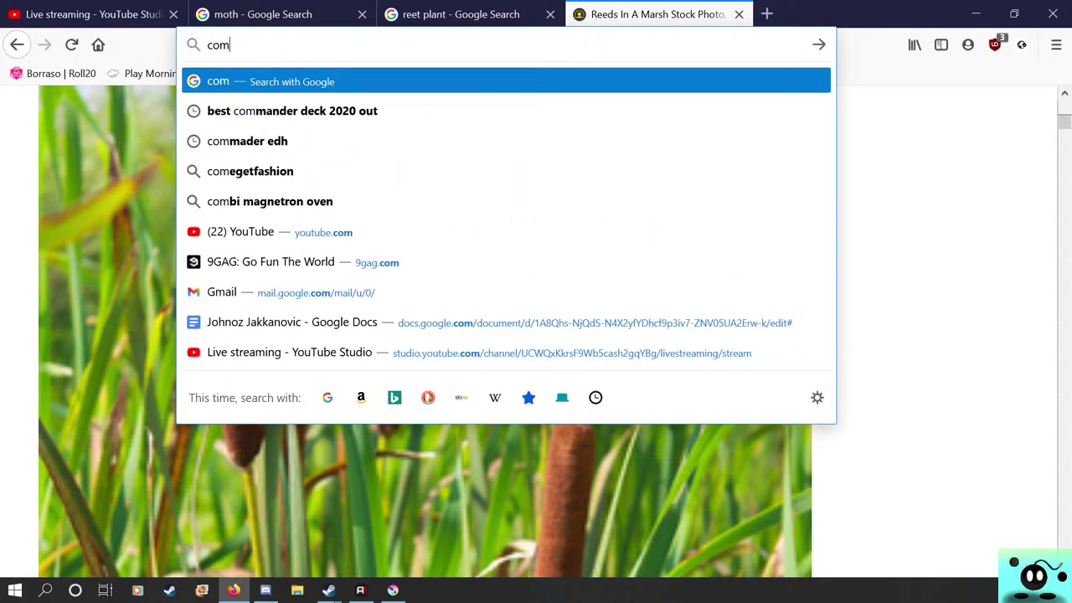
{"action": "key", "text": "BackSpace"}
{"action": "key", "text": "BackSpace"}
{"action": "key", "text": "BackSpace"}
{"action": "type", "text": "kam"}
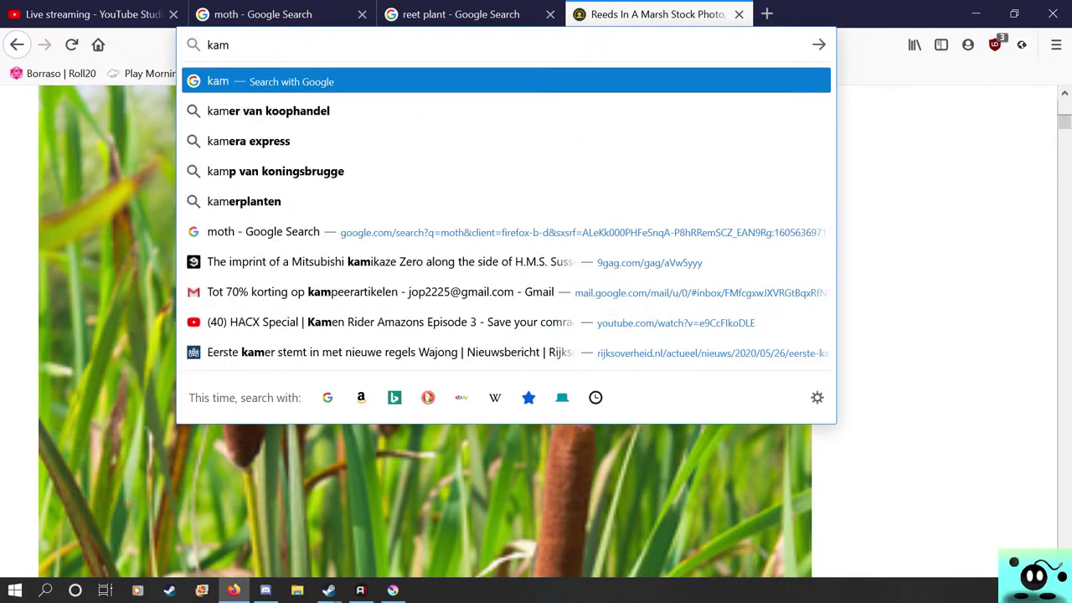
{"action": "key", "text": "Return"}
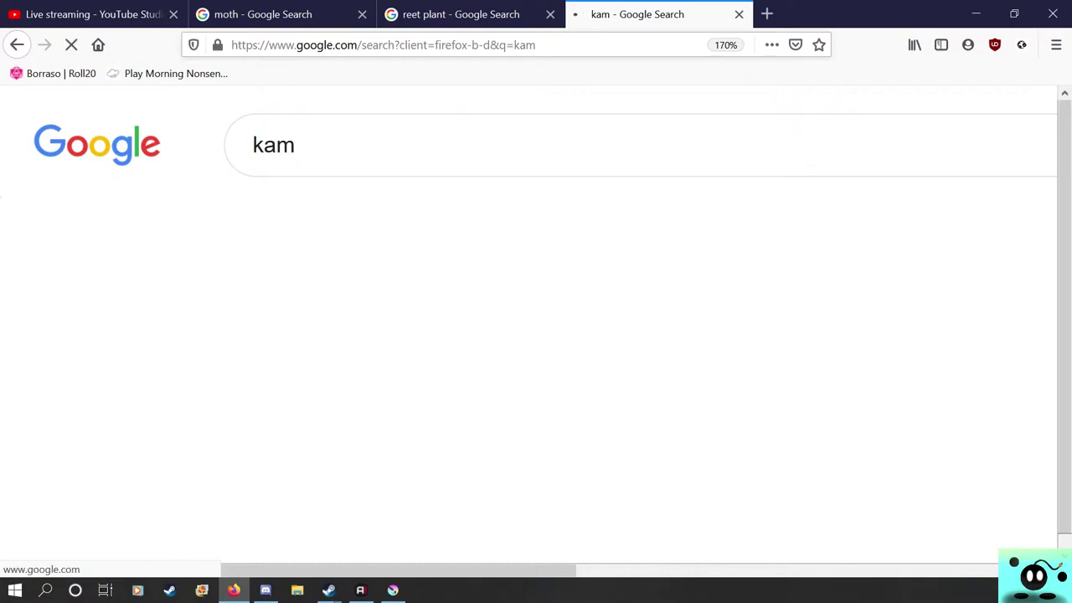
Step: Reduce the page zoom to 100% and show the image results for "kam"
{"action": "left_click", "coordinate": [1055, 44]}
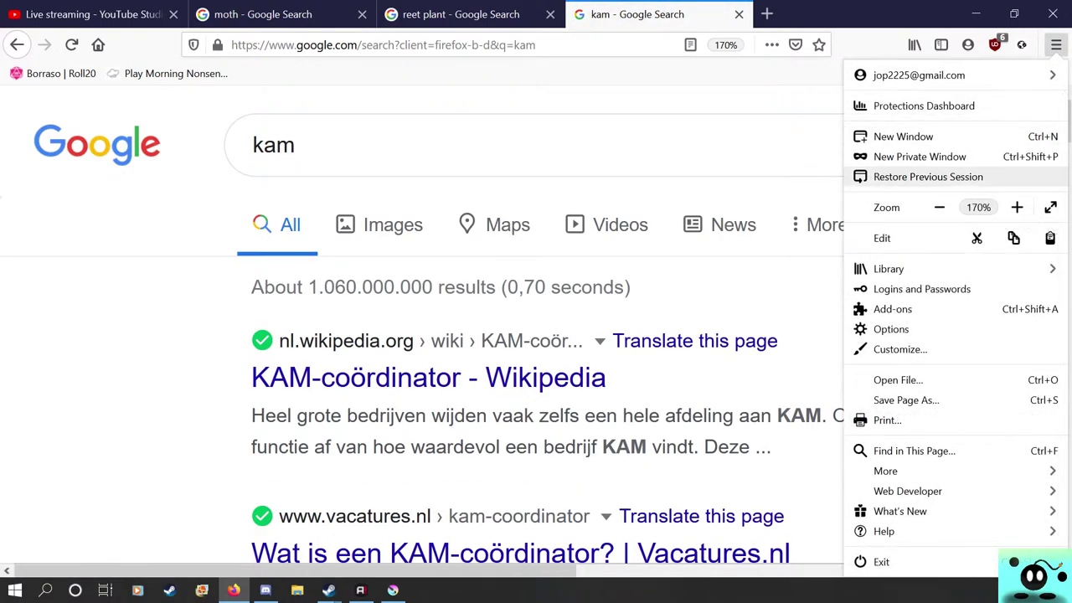
{"action": "left_click", "coordinate": [939, 207]}
{"action": "left_click", "coordinate": [939, 207]}
{"action": "left_click", "coordinate": [939, 207]}
{"action": "left_click", "coordinate": [939, 207]}
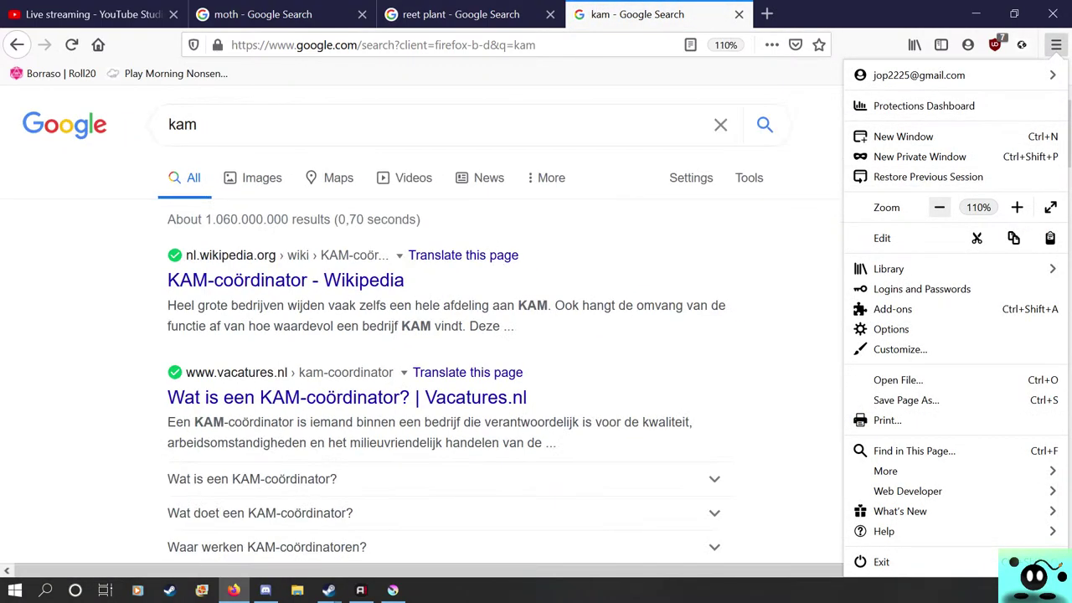
{"action": "left_click", "coordinate": [939, 207]}
{"action": "left_click", "coordinate": [236, 169]}
{"action": "left_click", "coordinate": [235, 168]}
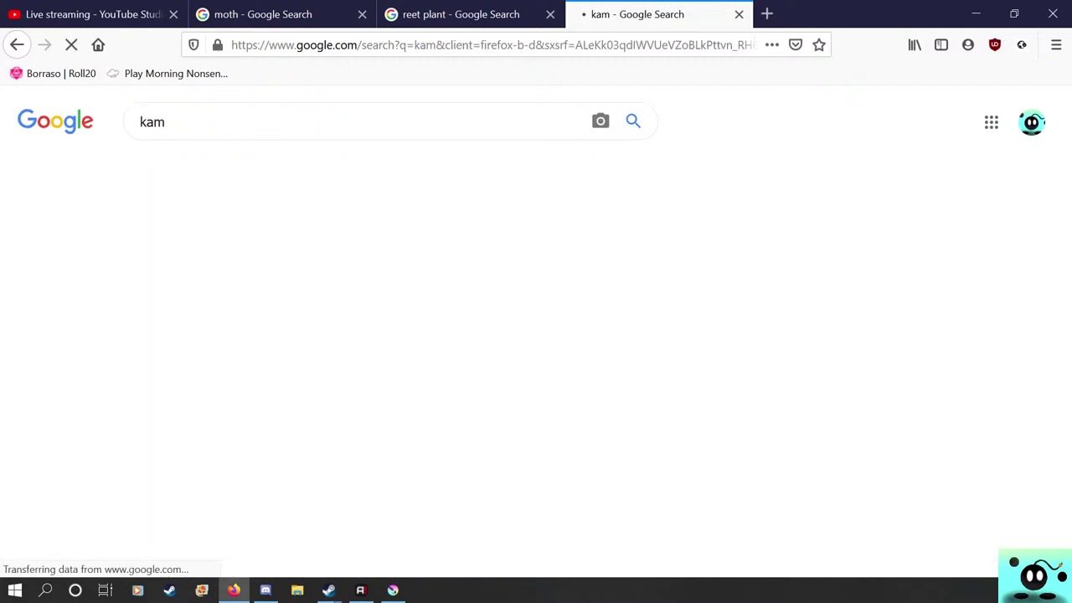
Step: Browse the comb pictures, preview the "Haar Kam antistatische Haarborstel" brush, and close the comb search page
{"action": "scroll", "coordinate": [250, 311], "scroll_direction": "down", "scroll_amount": 5}
{"action": "scroll", "coordinate": [249, 312], "scroll_direction": "down", "scroll_amount": 5}
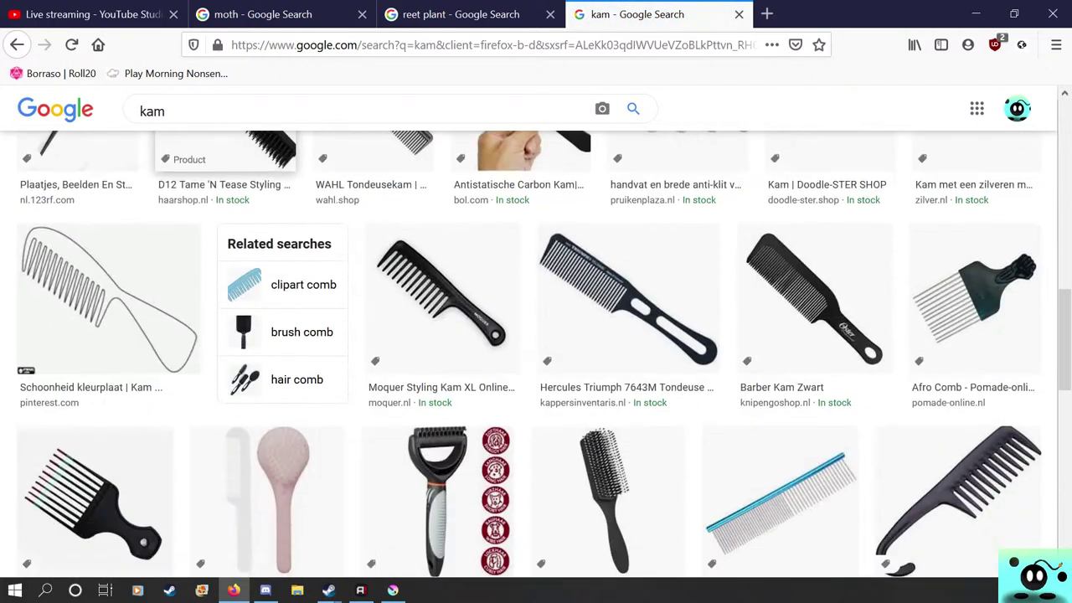
{"action": "scroll", "coordinate": [587, 377], "scroll_direction": "down", "scroll_amount": 3}
{"action": "left_click", "coordinate": [607, 381]}
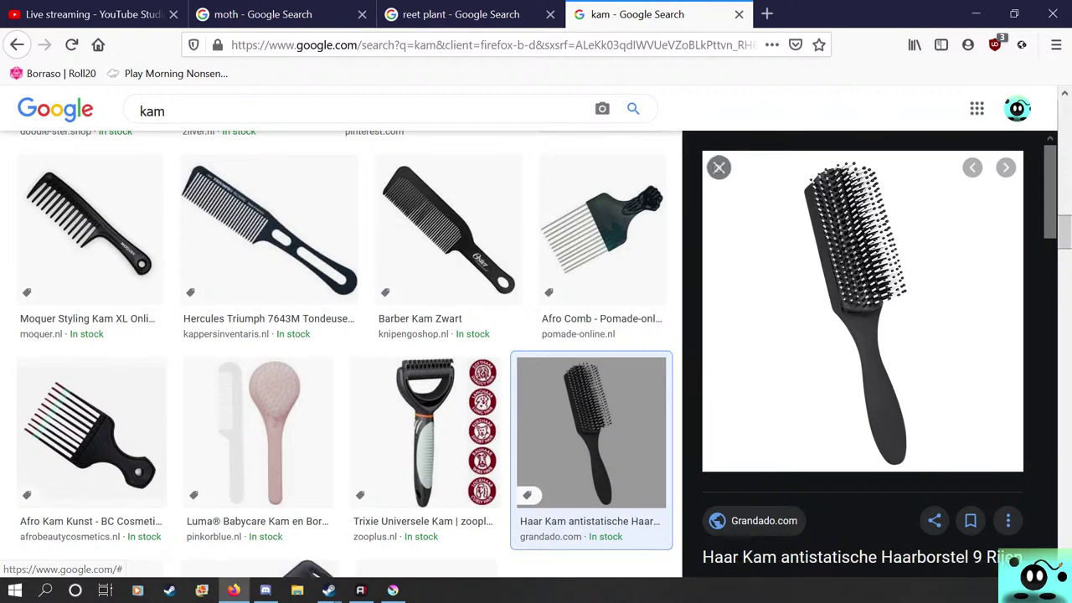
{"action": "left_click", "coordinate": [719, 168]}
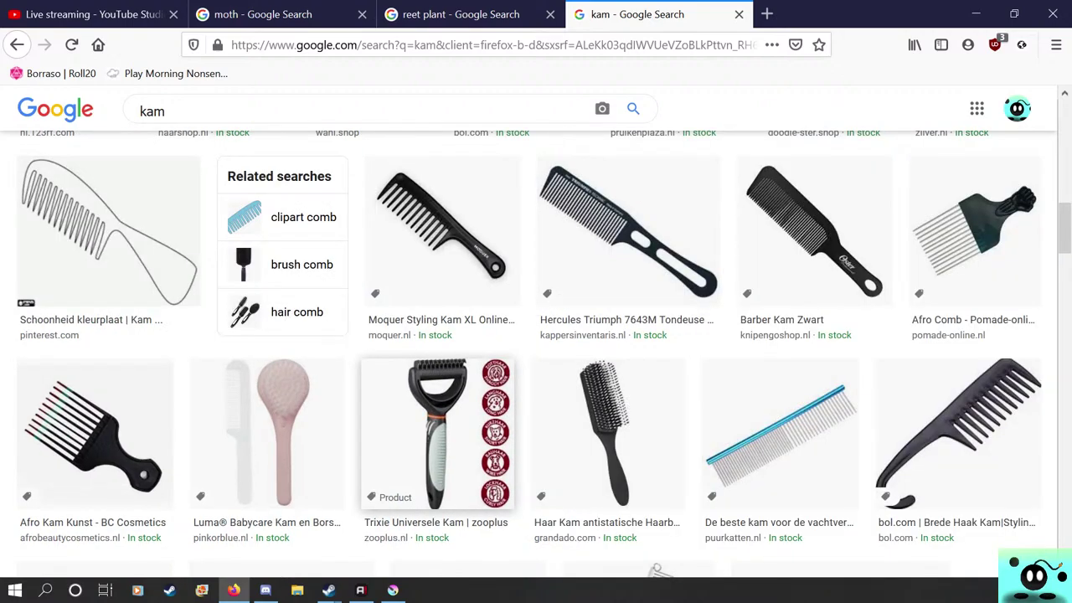
{"action": "scroll", "coordinate": [536, 351], "scroll_direction": "down", "scroll_amount": 5}
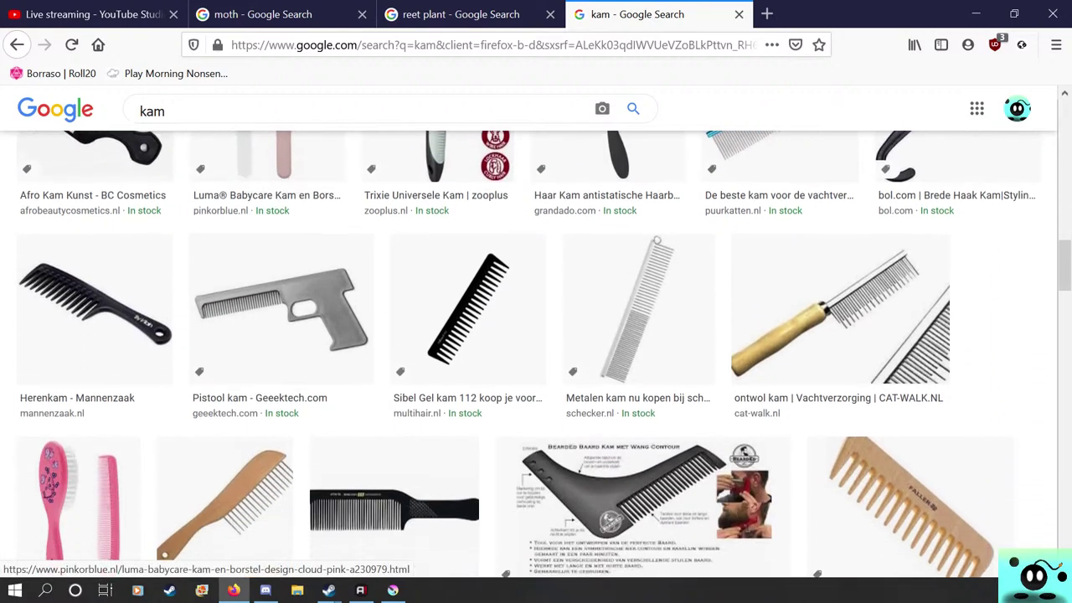
{"action": "scroll", "coordinate": [536, 352], "scroll_direction": "up", "scroll_amount": 4}
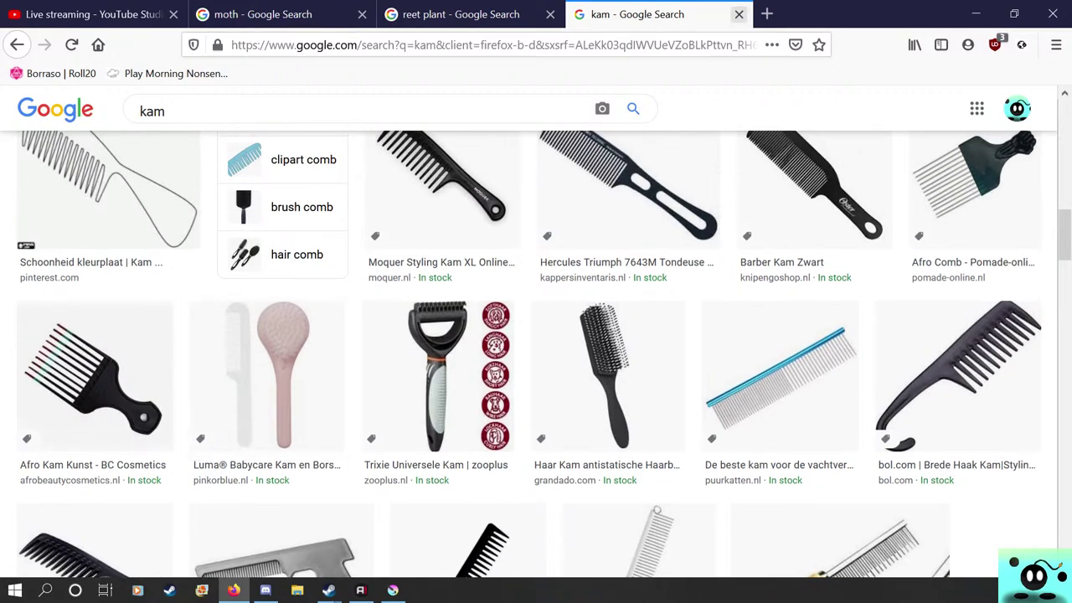
{"action": "left_click", "coordinate": [739, 14]}
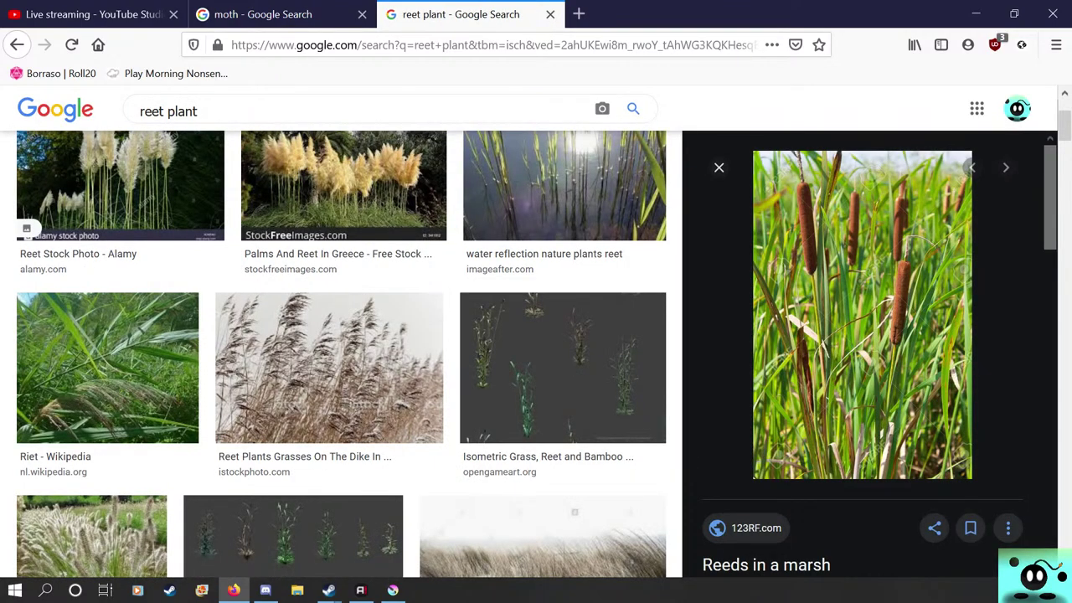
Step: Return to Krita and examine the tail's fur, upper feather fringe and new lower outlines, both up close and against the whole creature
{"action": "key", "text": "alt+Tab"}
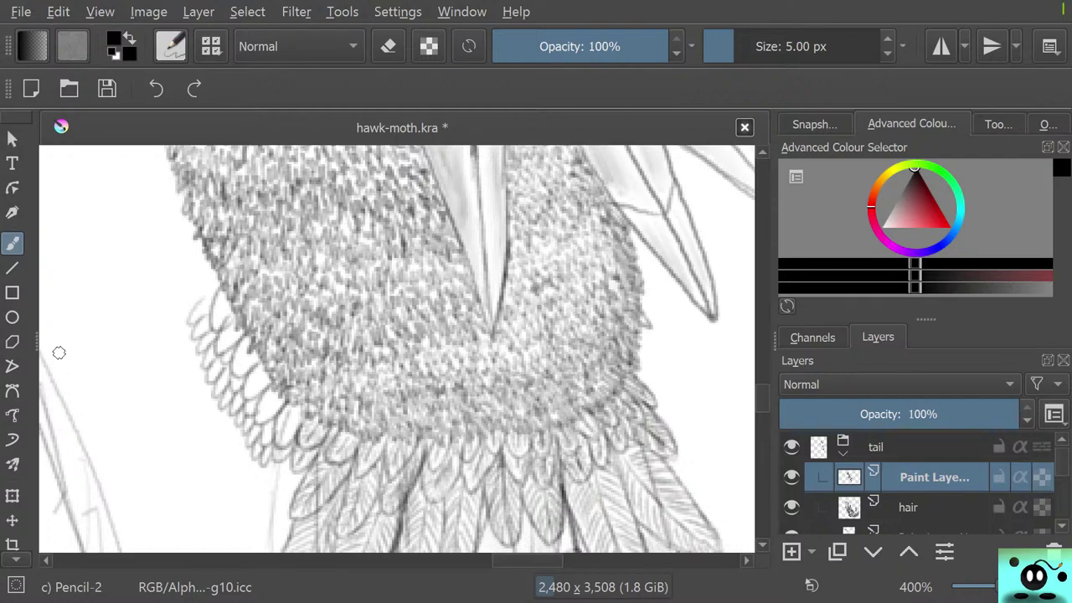
{"action": "scroll", "coordinate": [449, 289], "scroll_direction": "down", "scroll_amount": 7}
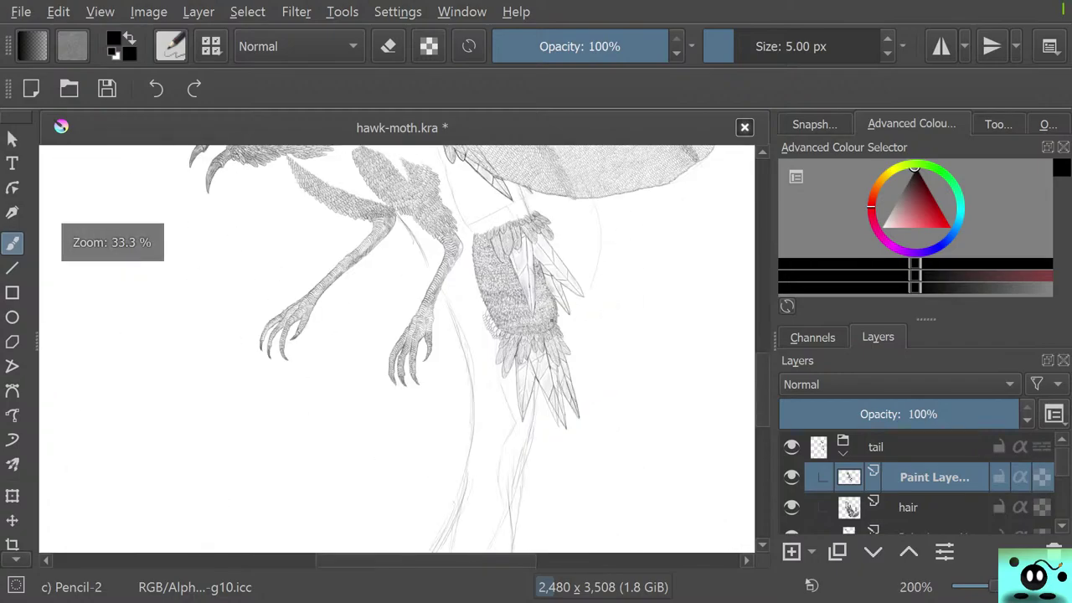
{"action": "scroll", "coordinate": [471, 214], "scroll_direction": "up", "scroll_amount": 5}
{"action": "scroll", "coordinate": [534, 208], "scroll_direction": "up", "scroll_amount": 2}
{"action": "scroll", "coordinate": [539, 211], "scroll_direction": "down", "scroll_amount": 4}
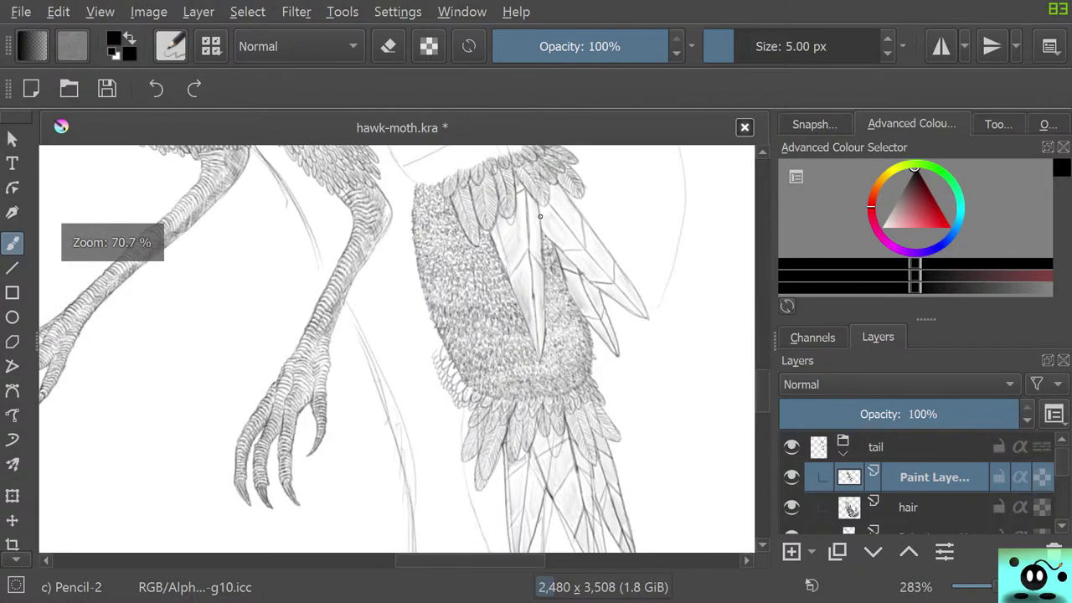
{"action": "scroll", "coordinate": [555, 177], "scroll_direction": "up", "scroll_amount": 3}
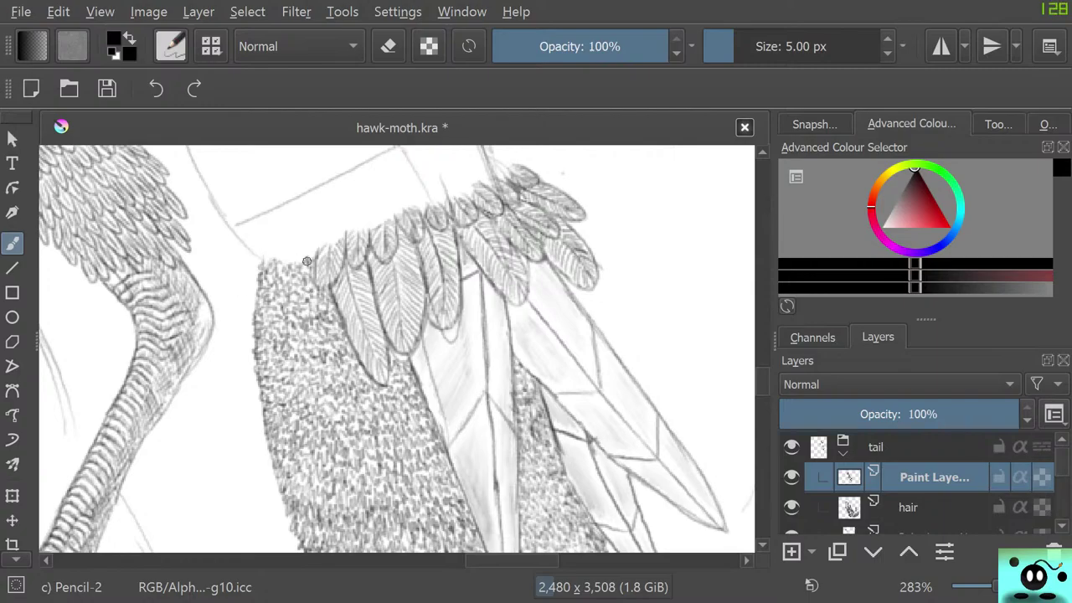
{"action": "scroll", "coordinate": [245, 228], "scroll_direction": "down", "scroll_amount": 8}
{"action": "scroll", "coordinate": [245, 228], "scroll_direction": "up", "scroll_amount": 6}
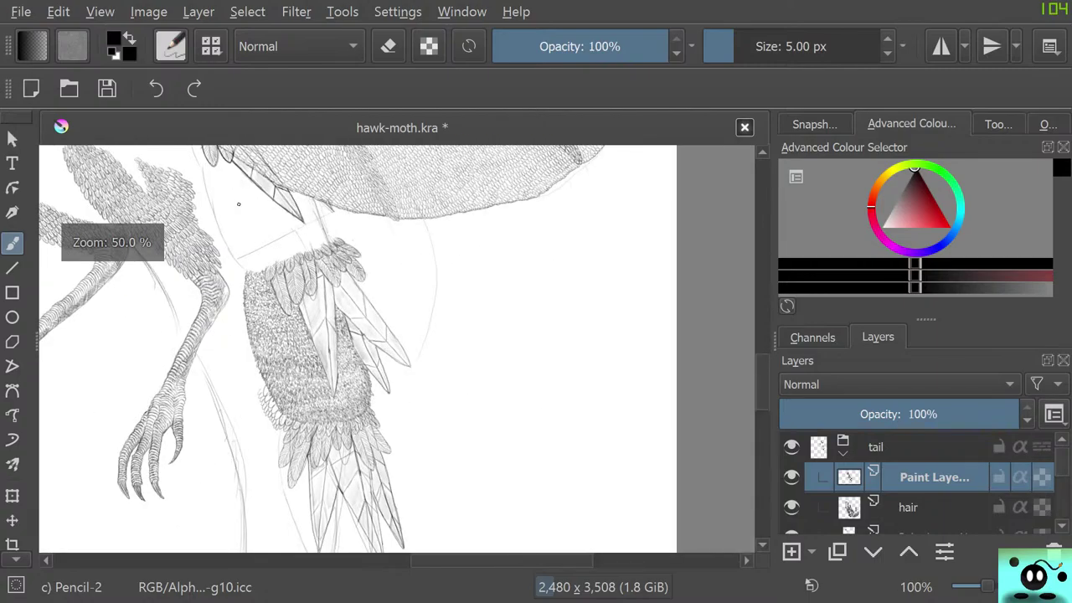
{"action": "scroll", "coordinate": [210, 206], "scroll_direction": "down", "scroll_amount": 5}
{"action": "scroll", "coordinate": [241, 325], "scroll_direction": "up", "scroll_amount": 5}
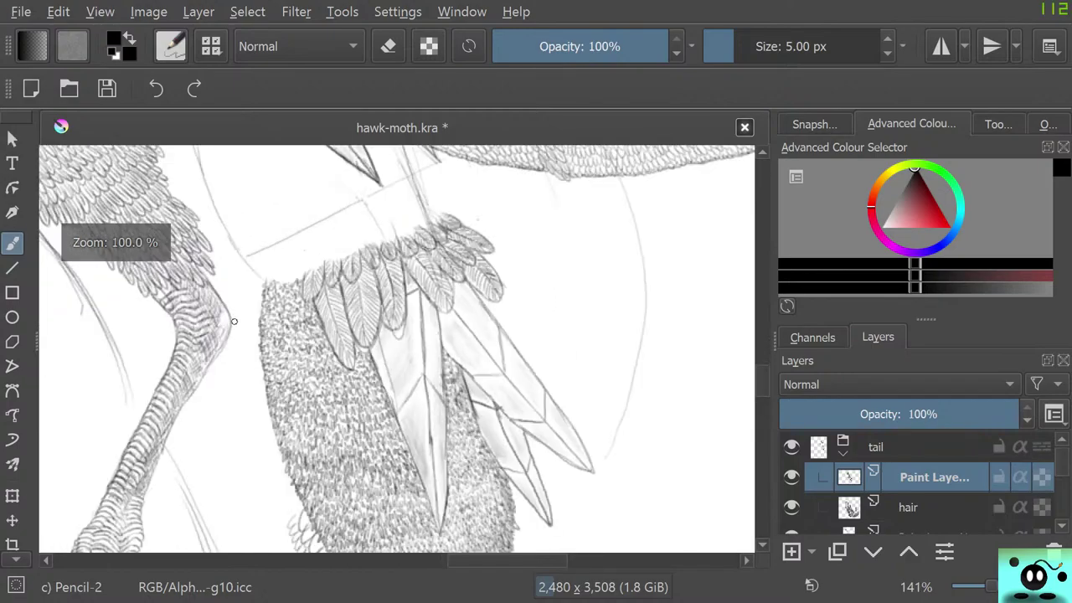
{"action": "scroll", "coordinate": [272, 288], "scroll_direction": "down", "scroll_amount": 1}
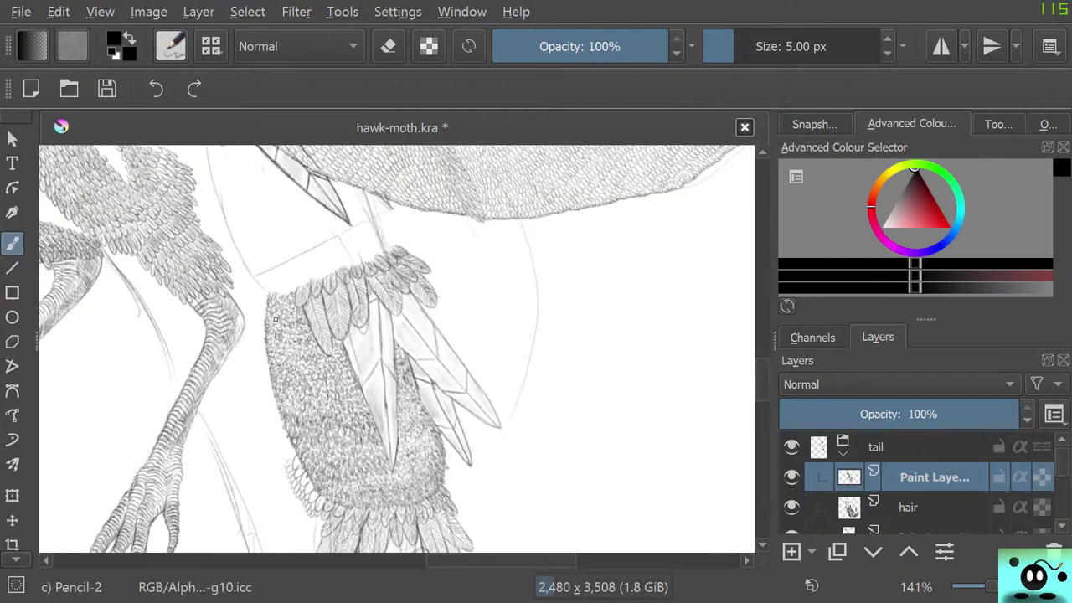
{"action": "scroll", "coordinate": [272, 368], "scroll_direction": "up", "scroll_amount": 1}
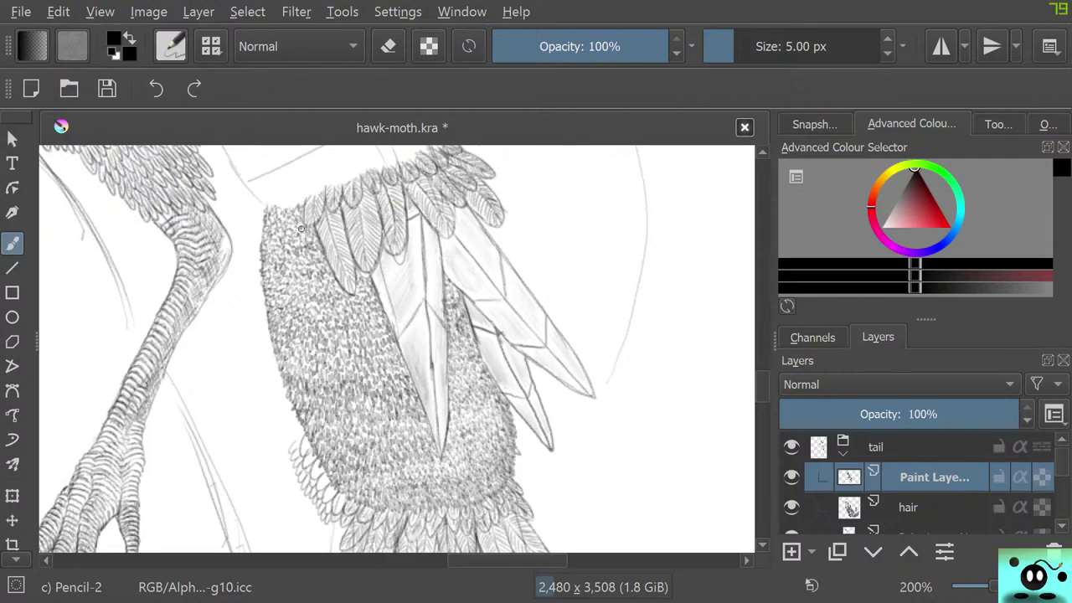
{"action": "scroll", "coordinate": [296, 241], "scroll_direction": "down", "scroll_amount": 1}
{"action": "scroll", "coordinate": [295, 419], "scroll_direction": "up", "scroll_amount": 1}
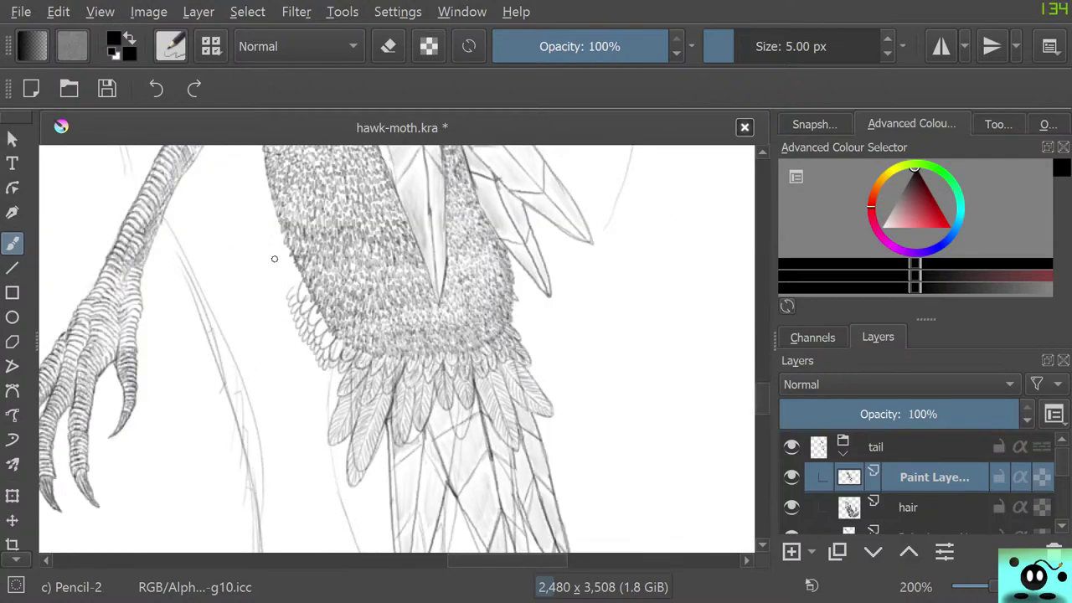
{"action": "scroll", "coordinate": [283, 276], "scroll_direction": "down", "scroll_amount": 4}
{"action": "scroll", "coordinate": [283, 273], "scroll_direction": "up", "scroll_amount": 4}
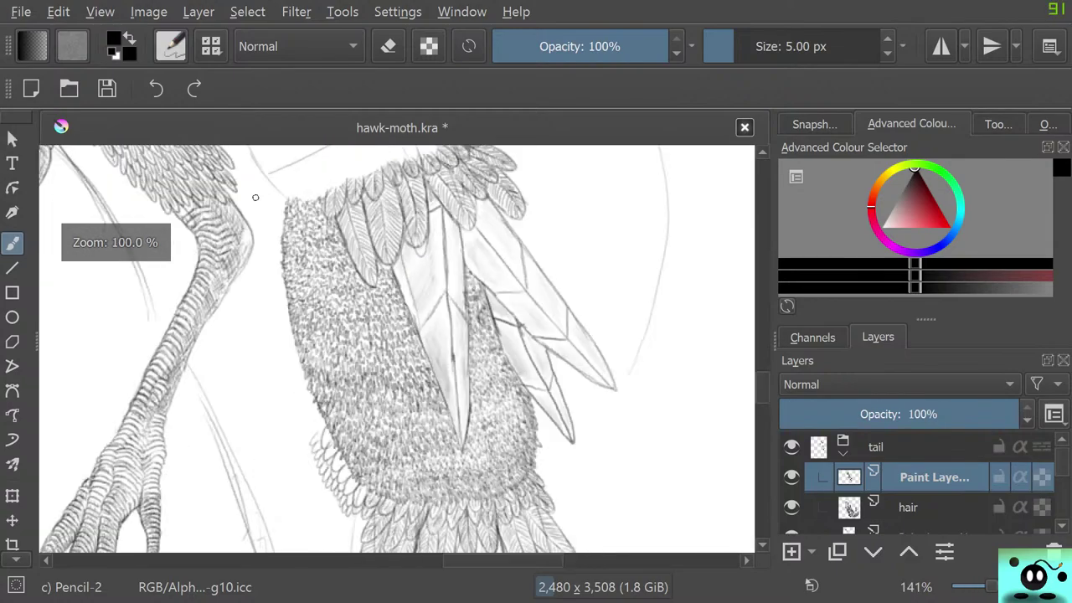
{"action": "scroll", "coordinate": [281, 243], "scroll_direction": "down", "scroll_amount": 3}
{"action": "scroll", "coordinate": [279, 213], "scroll_direction": "up", "scroll_amount": 1}
{"action": "scroll", "coordinate": [281, 218], "scroll_direction": "up", "scroll_amount": 1}
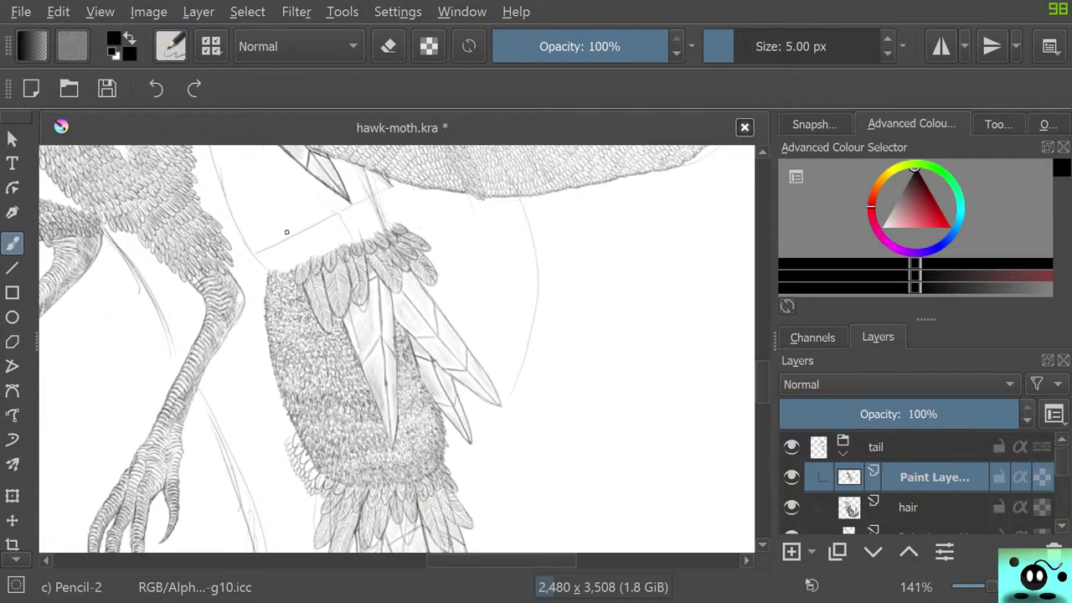
{"action": "scroll", "coordinate": [268, 232], "scroll_direction": "down", "scroll_amount": 3}
{"action": "scroll", "coordinate": [267, 254], "scroll_direction": "up", "scroll_amount": 4}
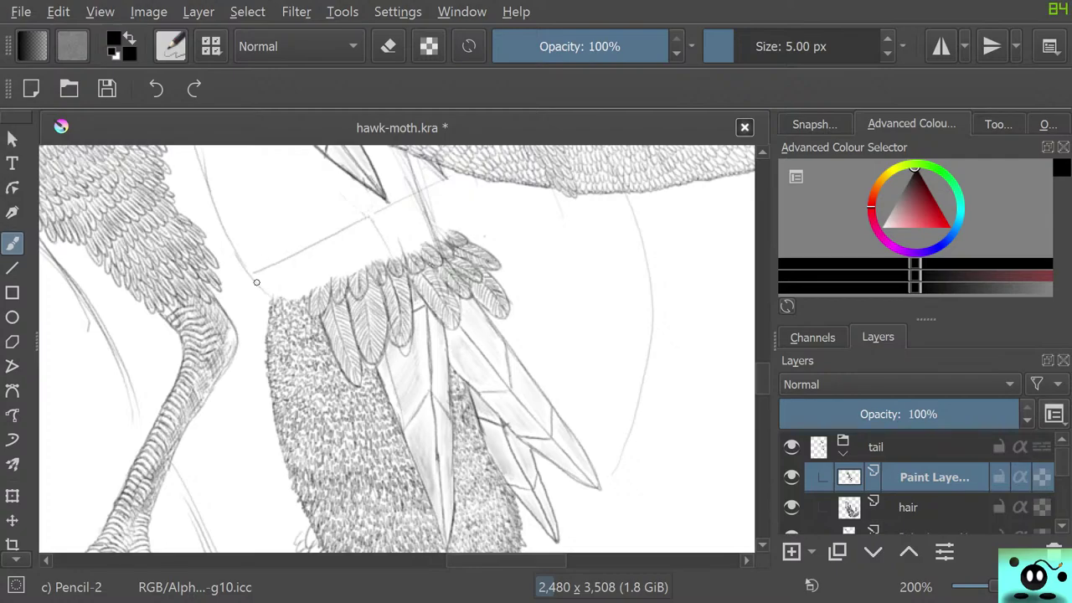
Step: Compare the tail's fur texture with the wing scales and the overlapping feathers on the creature's upper leg
{"action": "scroll", "coordinate": [268, 477], "scroll_direction": "down", "scroll_amount": 2}
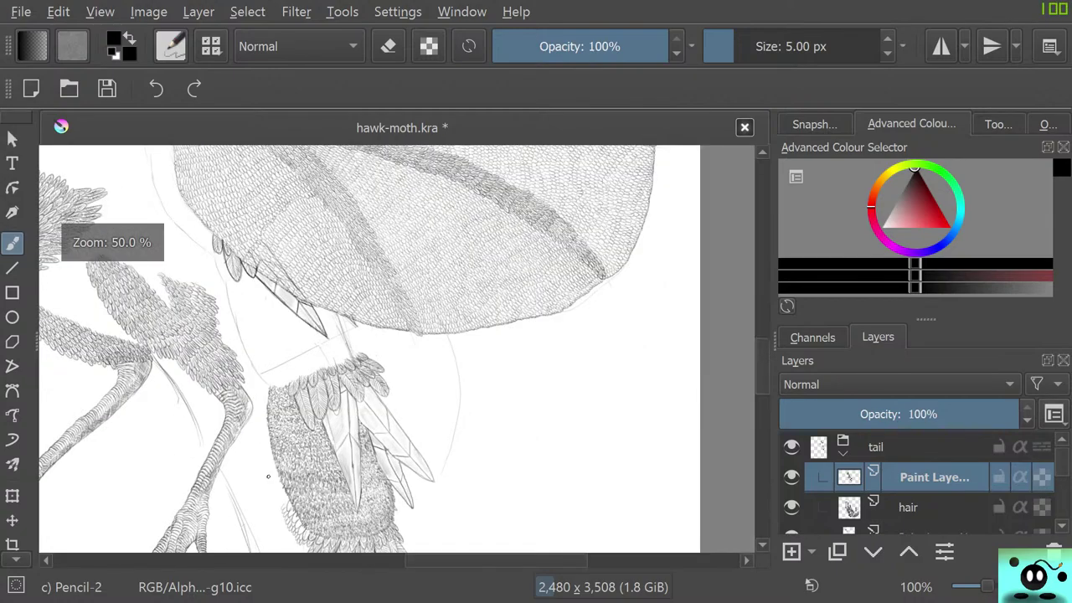
{"action": "scroll", "coordinate": [268, 477], "scroll_direction": "up", "scroll_amount": 4}
{"action": "scroll", "coordinate": [254, 438], "scroll_direction": "down", "scroll_amount": 3}
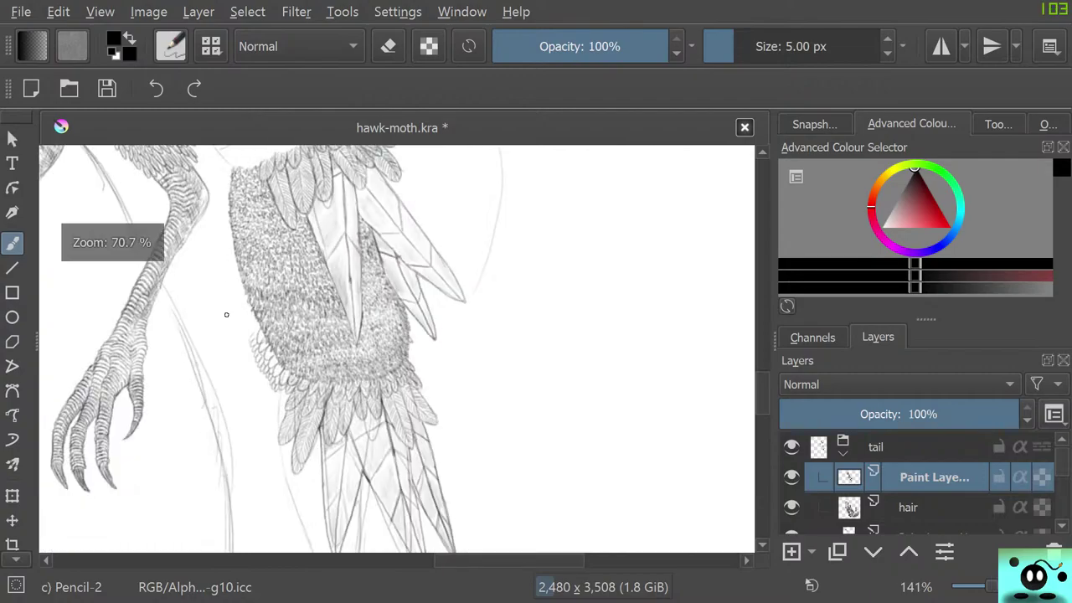
{"action": "scroll", "coordinate": [226, 314], "scroll_direction": "up", "scroll_amount": 1}
{"action": "scroll", "coordinate": [218, 275], "scroll_direction": "down", "scroll_amount": 3}
{"action": "scroll", "coordinate": [155, 179], "scroll_direction": "up", "scroll_amount": 2}
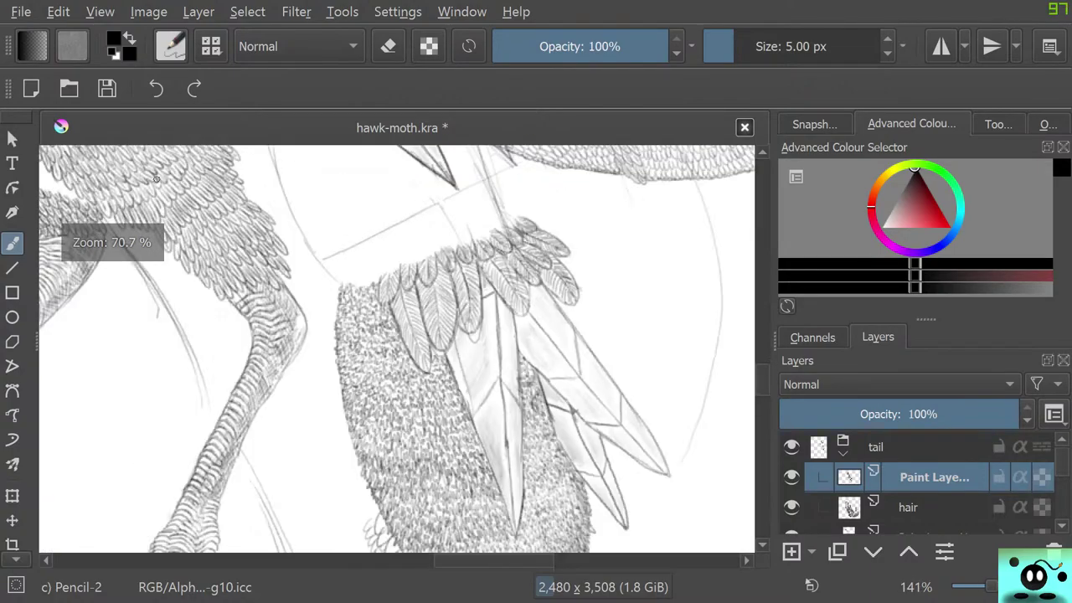
{"action": "scroll", "coordinate": [193, 226], "scroll_direction": "up", "scroll_amount": 2}
{"action": "scroll", "coordinate": [201, 238], "scroll_direction": "down", "scroll_amount": 2}
{"action": "scroll", "coordinate": [176, 224], "scroll_direction": "up", "scroll_amount": 1}
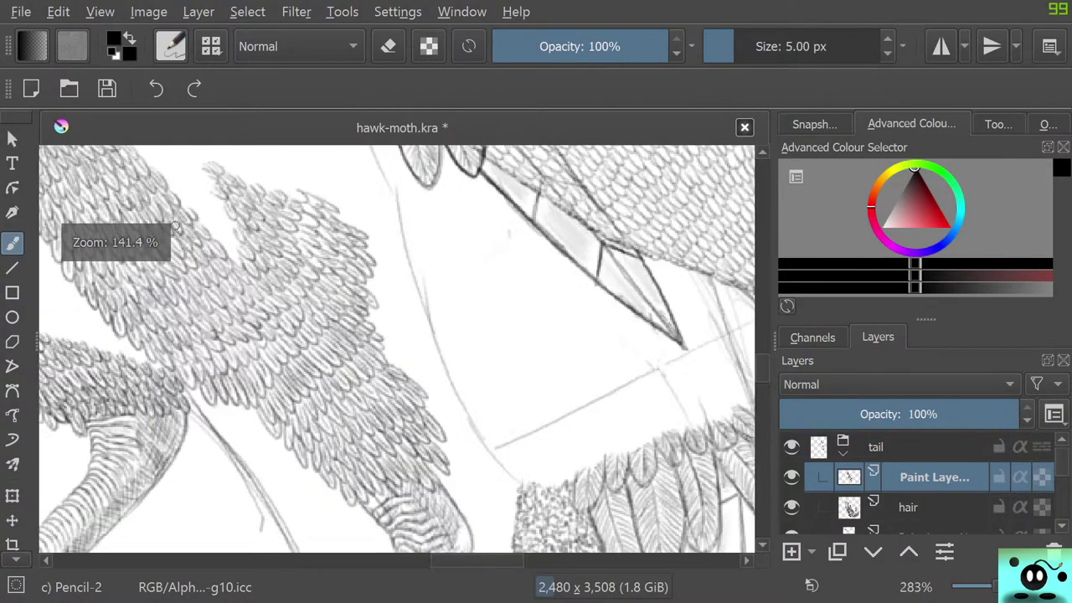
{"action": "scroll", "coordinate": [176, 228], "scroll_direction": "up", "scroll_amount": 1}
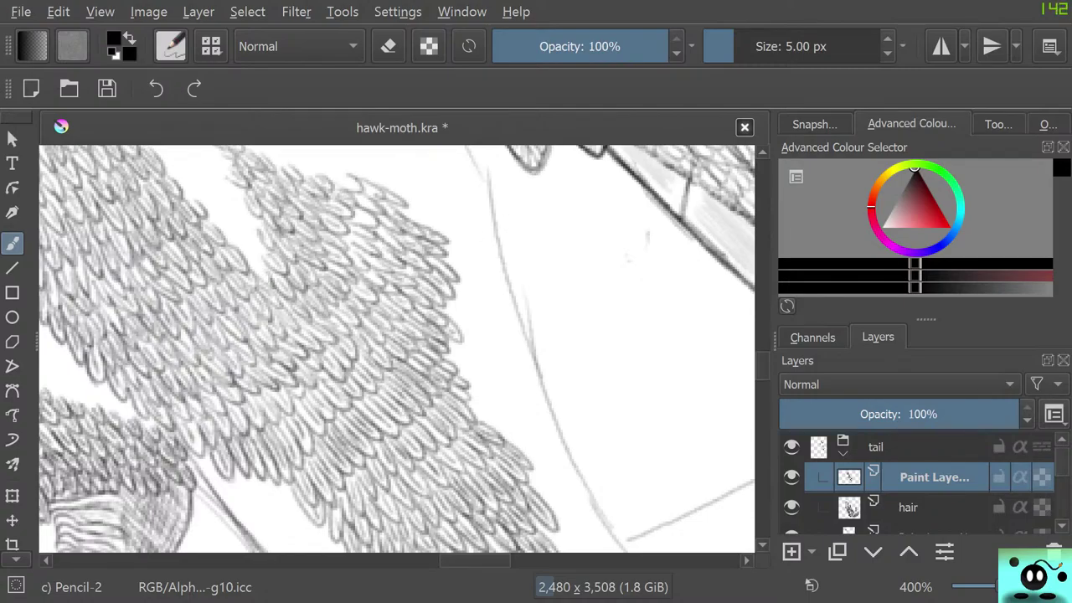
Step: Glance at the reed image results in Firefox, return to Krita and save the hawk-moth drawing
{"action": "key", "text": "alt+Tab"}
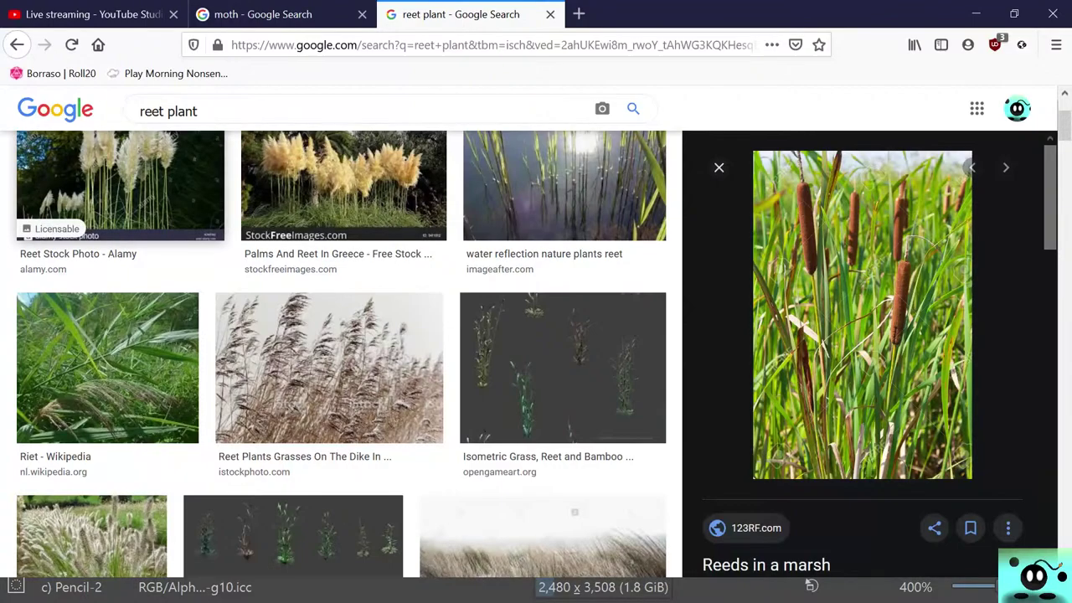
{"action": "left_click_drag", "start_coordinate": [773, 24], "coordinate": [0, 136]}
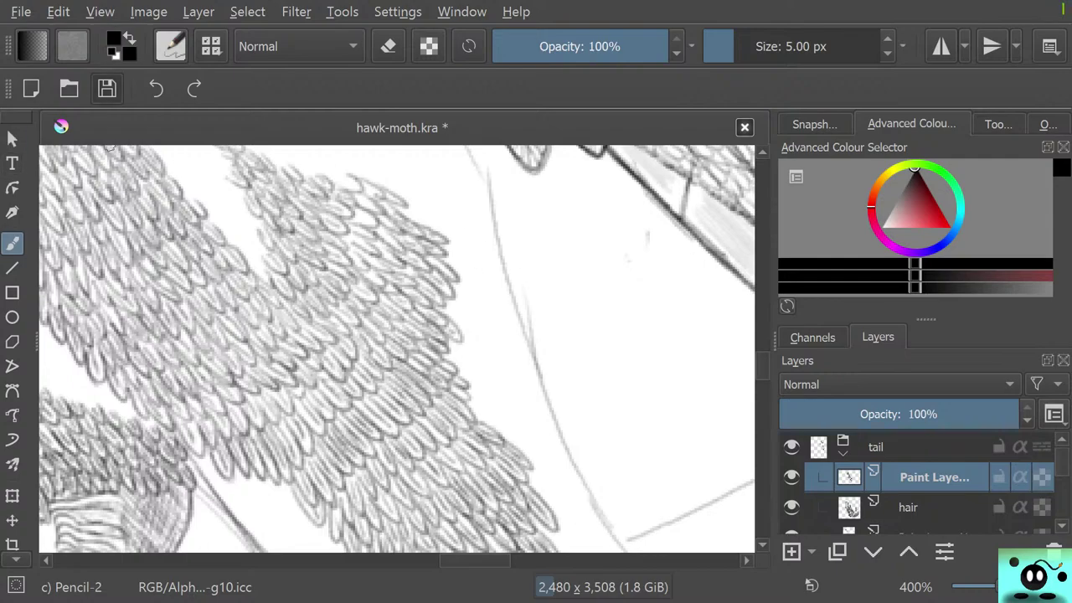
{"action": "key", "text": "ctrl+s"}
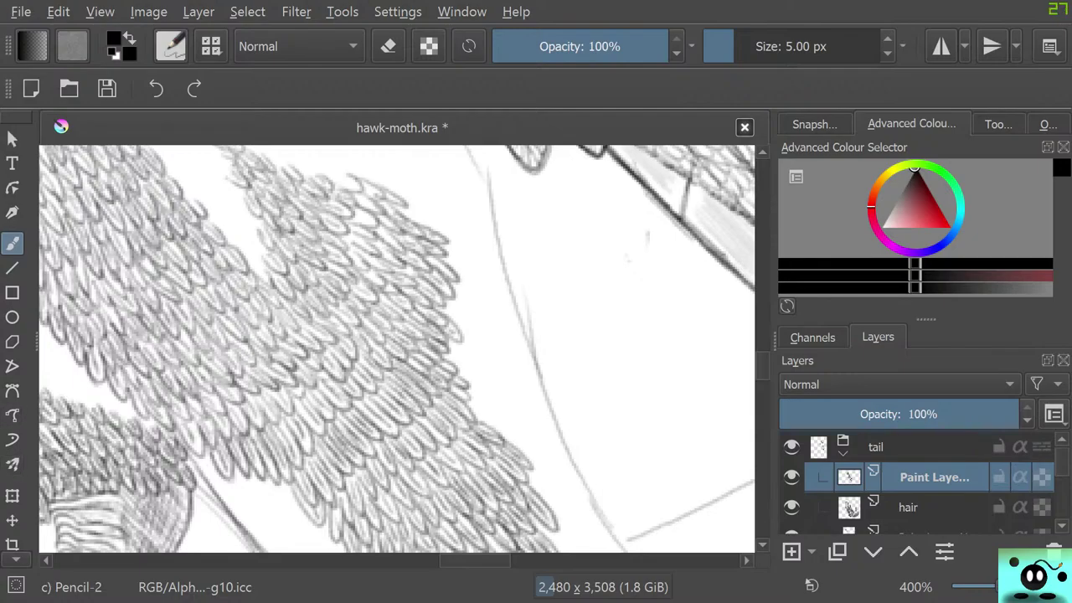
Step: Examine the tail's upper feather fringe beside the feathered leg and the wing's lower edge
{"action": "scroll", "coordinate": [142, 458], "scroll_direction": "down", "scroll_amount": 6}
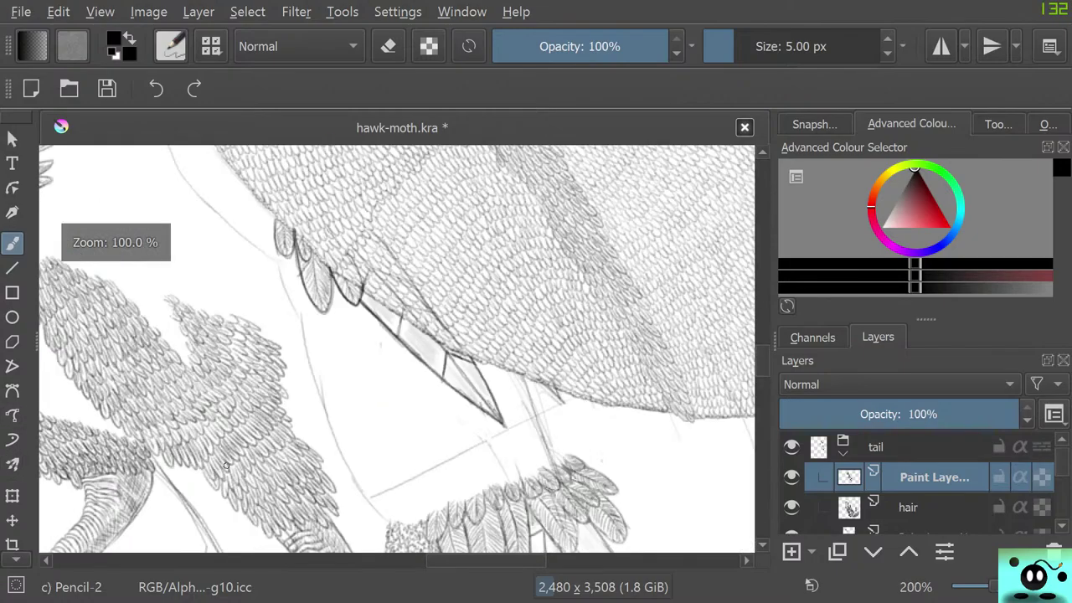
{"action": "scroll", "coordinate": [305, 448], "scroll_direction": "up", "scroll_amount": 3}
{"action": "scroll", "coordinate": [244, 335], "scroll_direction": "up", "scroll_amount": 3}
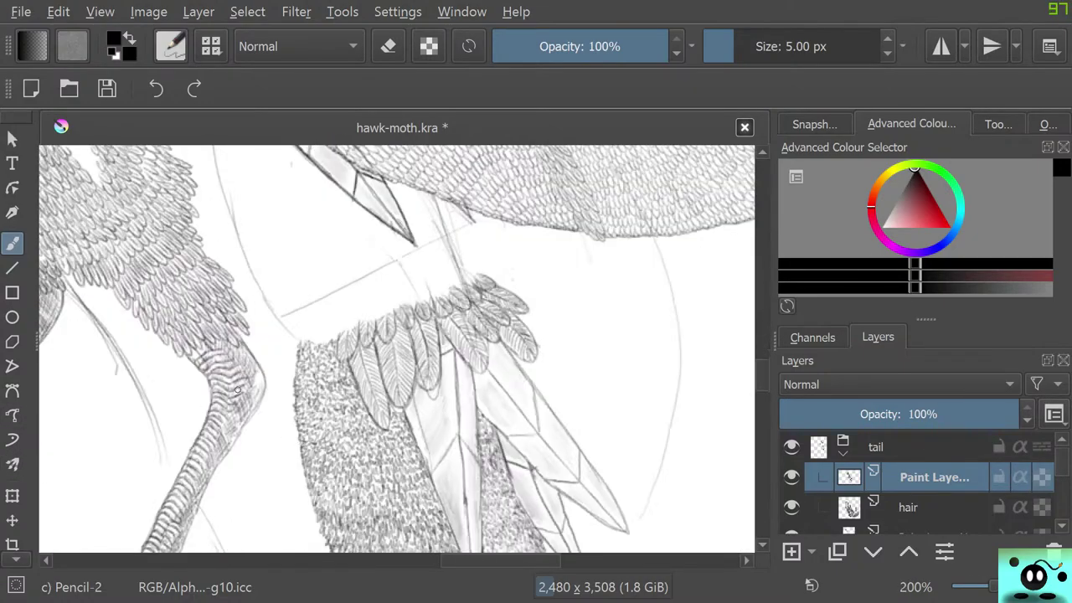
Step: Save the drawing and activate the hair layer while checking the tail's feather fringe against the wing's lower edge
{"action": "scroll", "coordinate": [276, 396], "scroll_direction": "up", "scroll_amount": 3}
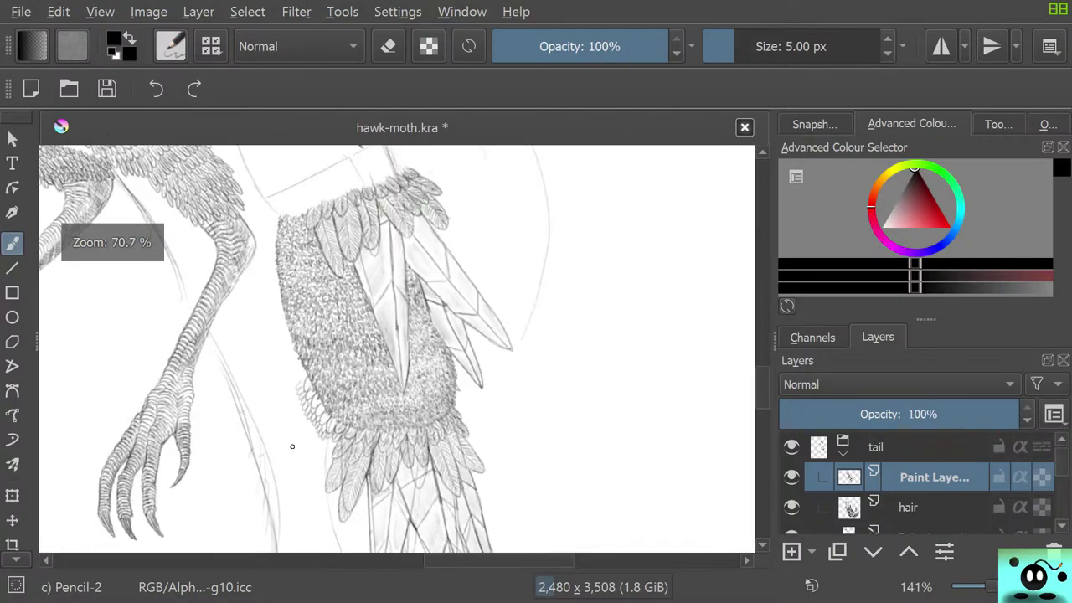
{"action": "scroll", "coordinate": [289, 430], "scroll_direction": "down", "scroll_amount": 3}
{"action": "scroll", "coordinate": [286, 290], "scroll_direction": "up", "scroll_amount": 4}
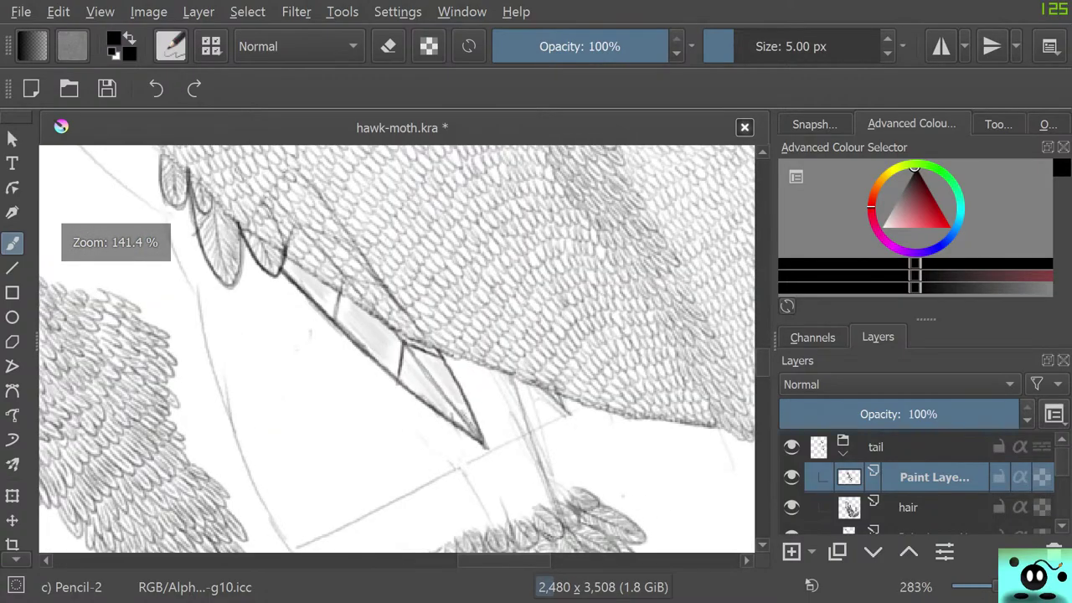
{"action": "left_click", "coordinate": [910, 506]}
{"action": "scroll", "coordinate": [391, 401], "scroll_direction": "down", "scroll_amount": 4}
{"action": "scroll", "coordinate": [392, 402], "scroll_direction": "up", "scroll_amount": 1}
{"action": "scroll", "coordinate": [391, 400], "scroll_direction": "up", "scroll_amount": 6}
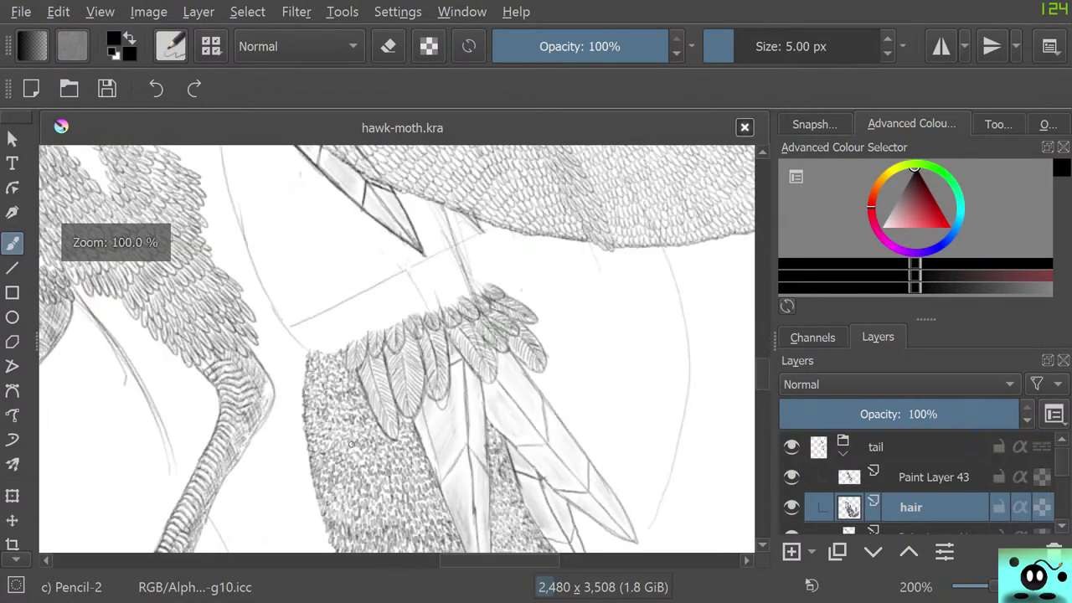
Step: Examine the bare gap between the tail's feather fringe and the wing, both up close and against the whole creature
{"action": "scroll", "coordinate": [368, 444], "scroll_direction": "down", "scroll_amount": 8}
{"action": "scroll", "coordinate": [352, 493], "scroll_direction": "up", "scroll_amount": 5}
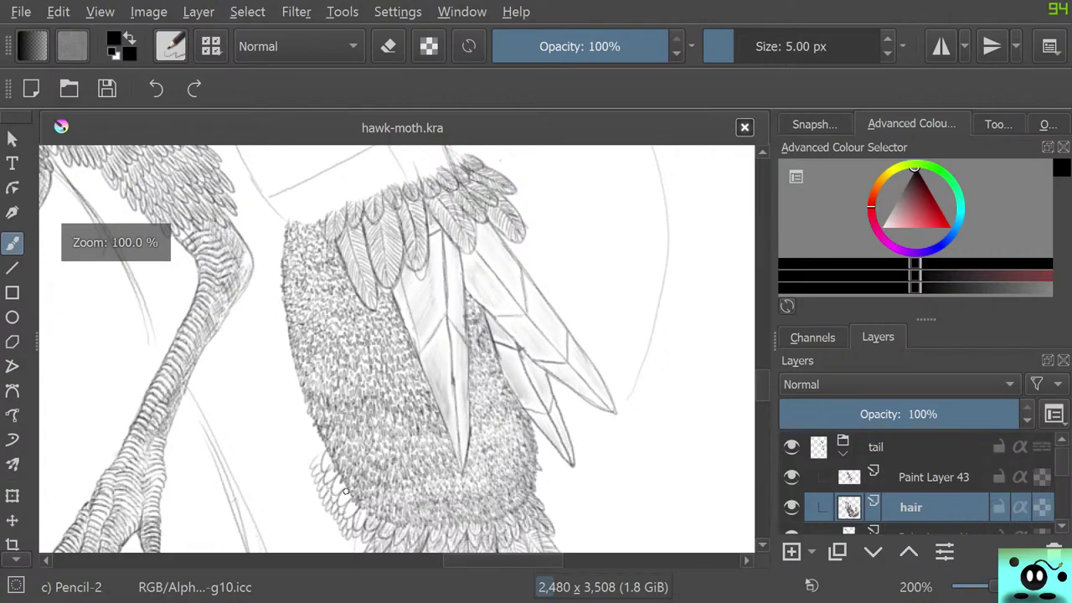
{"action": "scroll", "coordinate": [345, 491], "scroll_direction": "down", "scroll_amount": 1}
{"action": "scroll", "coordinate": [347, 482], "scroll_direction": "up", "scroll_amount": 2}
{"action": "scroll", "coordinate": [344, 519], "scroll_direction": "down", "scroll_amount": 3}
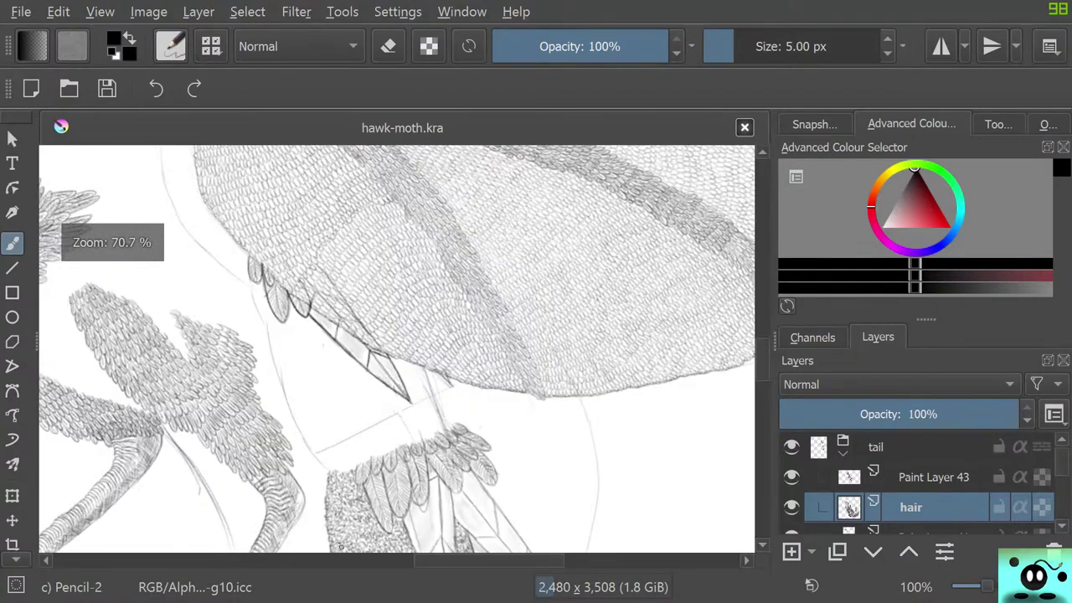
{"action": "scroll", "coordinate": [335, 536], "scroll_direction": "up", "scroll_amount": 3}
{"action": "scroll", "coordinate": [325, 471], "scroll_direction": "down", "scroll_amount": 5}
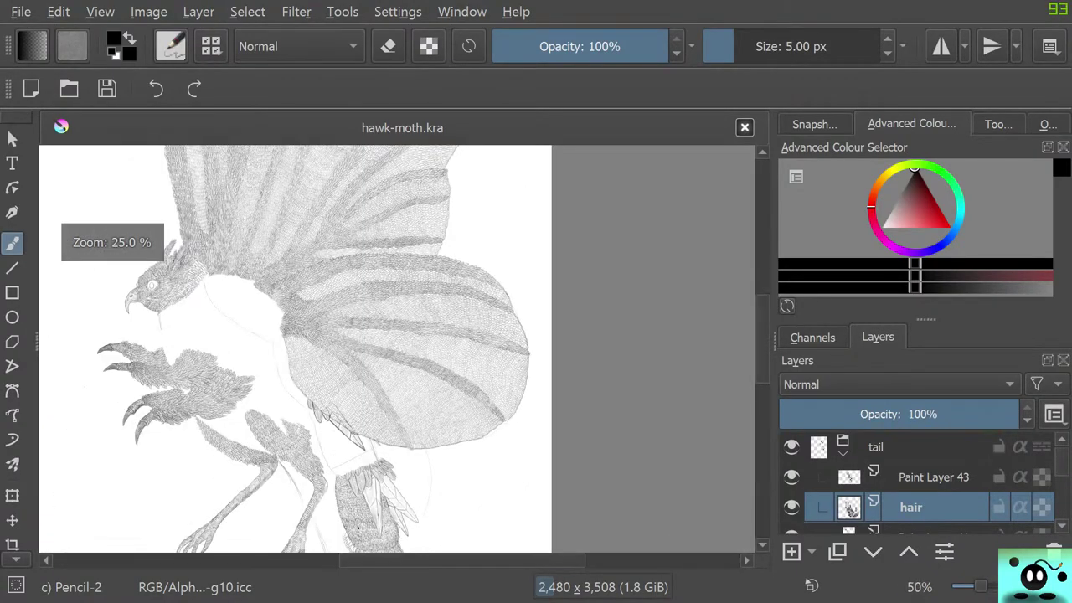
{"action": "scroll", "coordinate": [357, 527], "scroll_direction": "up", "scroll_amount": 7}
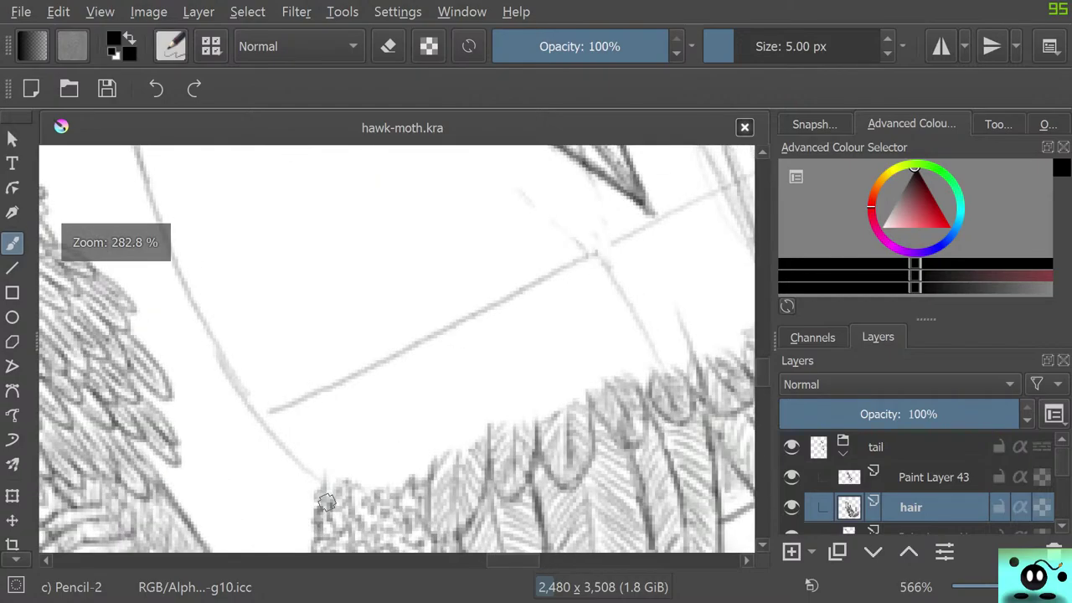
{"action": "scroll", "coordinate": [341, 494], "scroll_direction": "down", "scroll_amount": 2}
{"action": "scroll", "coordinate": [346, 491], "scroll_direction": "up", "scroll_amount": 1}
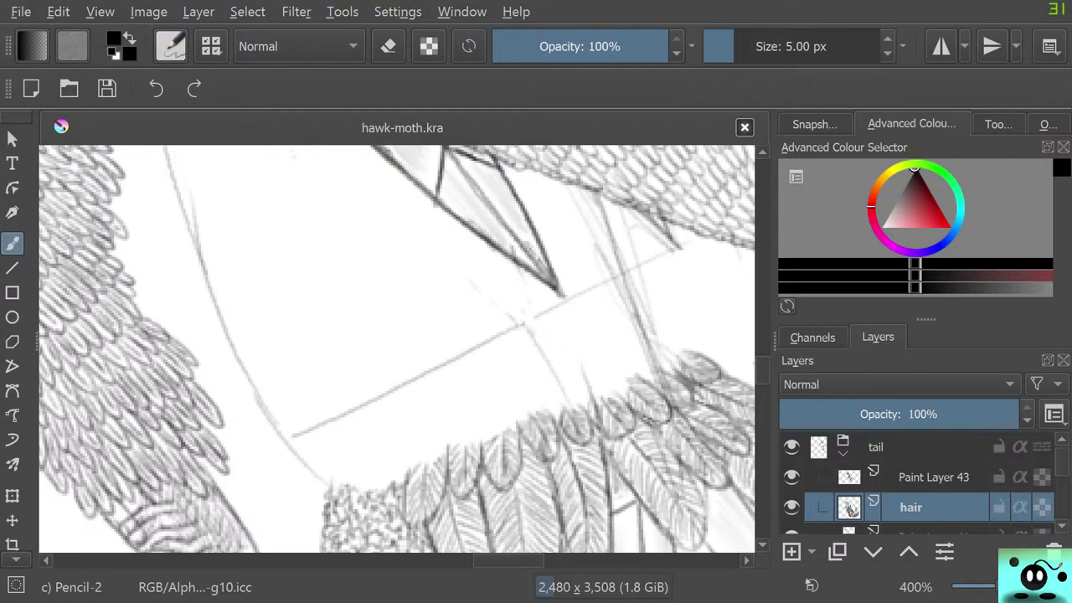
Step: On Paint Layer 43, outline small rounded feathers from the tail fur's upper edge up along the leg-side body line
{"action": "scroll", "coordinate": [359, 477], "scroll_direction": "up", "scroll_amount": 3}
{"action": "scroll", "coordinate": [359, 476], "scroll_direction": "down", "scroll_amount": 4}
{"action": "left_click_drag", "start_coordinate": [762, 369], "coordinate": [761, 371]}
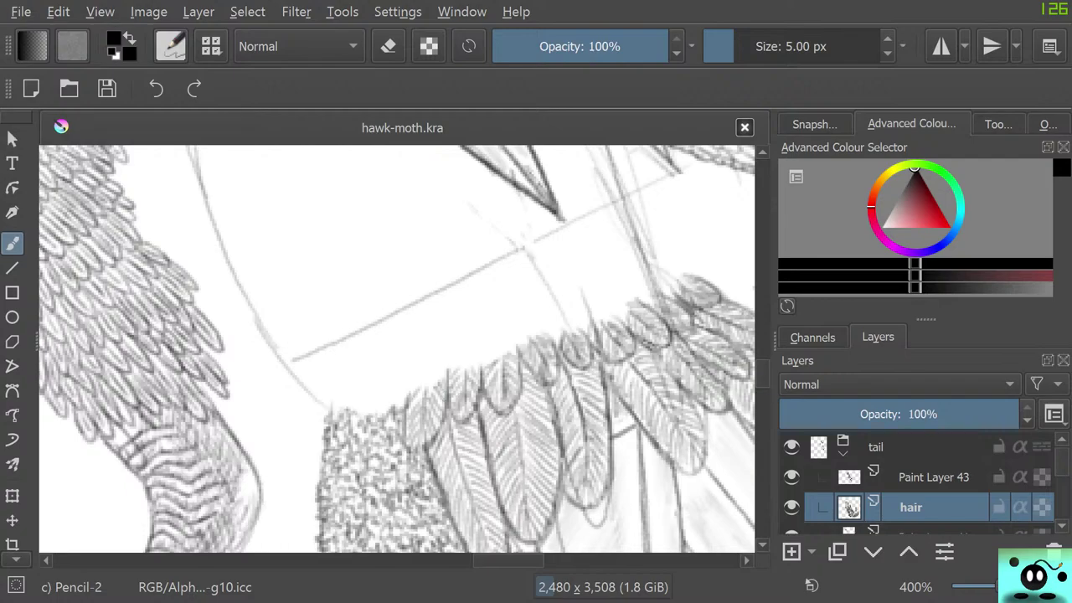
{"action": "key", "text": "Page_Up"}
{"action": "mouse_move", "coordinate": [373, 397]}
{"action": "left_mouse_down"}
{"action": "mouse_move", "coordinate": [372, 427]}
{"action": "mouse_move", "coordinate": [397, 429]}
{"action": "left_mouse_up"}
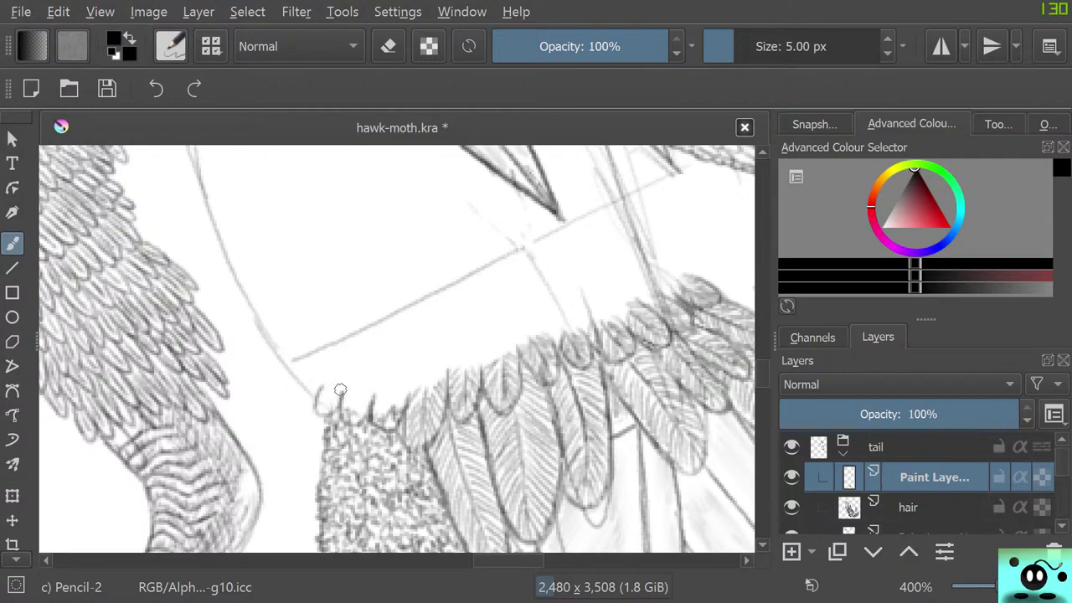
{"action": "mouse_move", "coordinate": [299, 391]}
{"action": "left_mouse_down"}
{"action": "mouse_move", "coordinate": [320, 387]}
{"action": "mouse_move", "coordinate": [287, 371]}
{"action": "mouse_move", "coordinate": [283, 355]}
{"action": "mouse_move", "coordinate": [278, 364]}
{"action": "mouse_move", "coordinate": [304, 387]}
{"action": "mouse_move", "coordinate": [302, 374]}
{"action": "mouse_move", "coordinate": [290, 400]}
{"action": "mouse_move", "coordinate": [310, 394]}
{"action": "mouse_move", "coordinate": [273, 374]}
{"action": "mouse_move", "coordinate": [292, 378]}
{"action": "left_mouse_up"}
{"action": "key", "text": "e"}
{"action": "key", "text": "slash"}
{"action": "left_click_drag", "start_coordinate": [265, 340], "coordinate": [272, 366]}
{"action": "left_click_drag", "start_coordinate": [255, 321], "coordinate": [263, 340]}
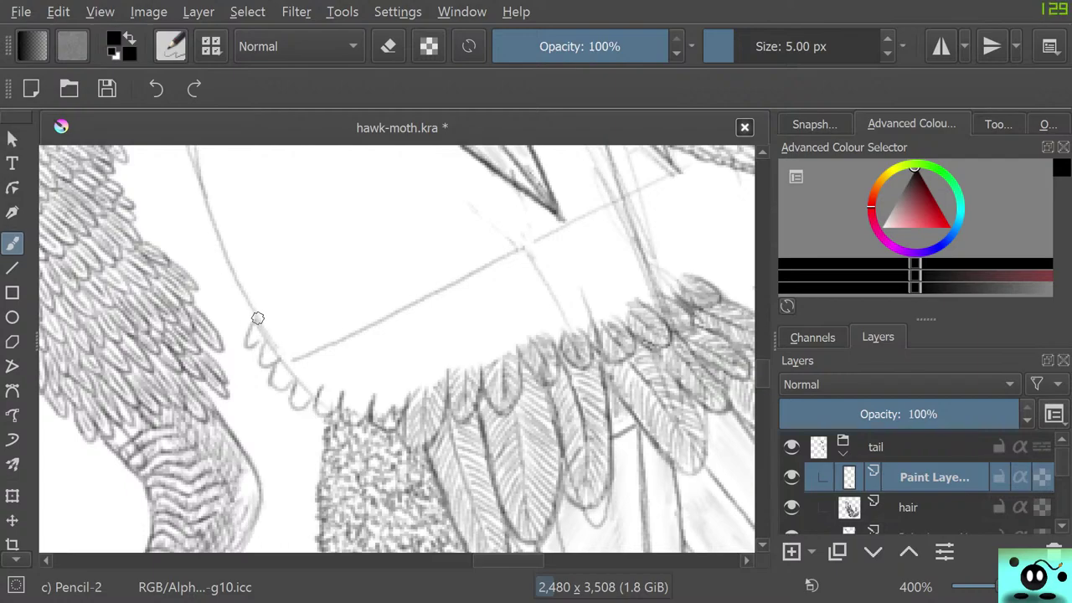
Step: On the hair layer, pencil a row of short hairs above the small feather outlines and across the top of the feather fringe
{"action": "right_click", "coordinate": [261, 310]}
{"action": "left_click", "coordinate": [93, 250]}
{"action": "left_click", "coordinate": [910, 507]}
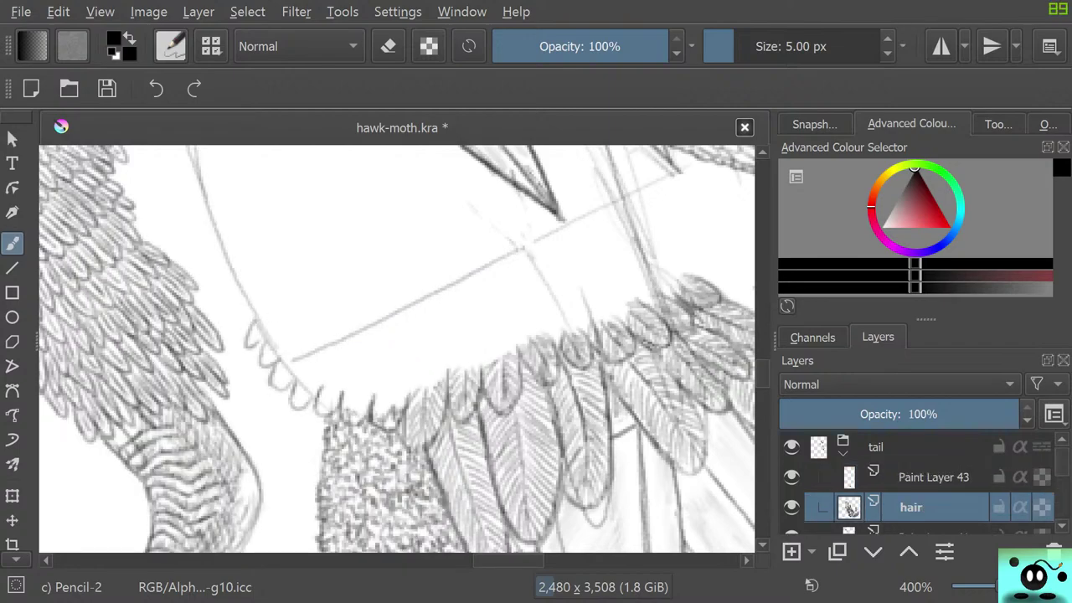
{"action": "mouse_move", "coordinate": [247, 306]}
{"action": "left_mouse_down"}
{"action": "mouse_move", "coordinate": [268, 350]}
{"action": "mouse_move", "coordinate": [282, 354]}
{"action": "mouse_move", "coordinate": [275, 343]}
{"action": "mouse_move", "coordinate": [300, 379]}
{"action": "mouse_move", "coordinate": [337, 381]}
{"action": "mouse_move", "coordinate": [342, 394]}
{"action": "mouse_move", "coordinate": [388, 384]}
{"action": "mouse_move", "coordinate": [394, 397]}
{"action": "mouse_move", "coordinate": [446, 365]}
{"action": "mouse_move", "coordinate": [497, 359]}
{"action": "mouse_move", "coordinate": [518, 331]}
{"action": "mouse_move", "coordinate": [562, 337]}
{"action": "mouse_move", "coordinate": [570, 322]}
{"action": "mouse_move", "coordinate": [581, 326]}
{"action": "mouse_move", "coordinate": [581, 300]}
{"action": "mouse_move", "coordinate": [582, 317]}
{"action": "mouse_move", "coordinate": [677, 256]}
{"action": "left_mouse_up"}
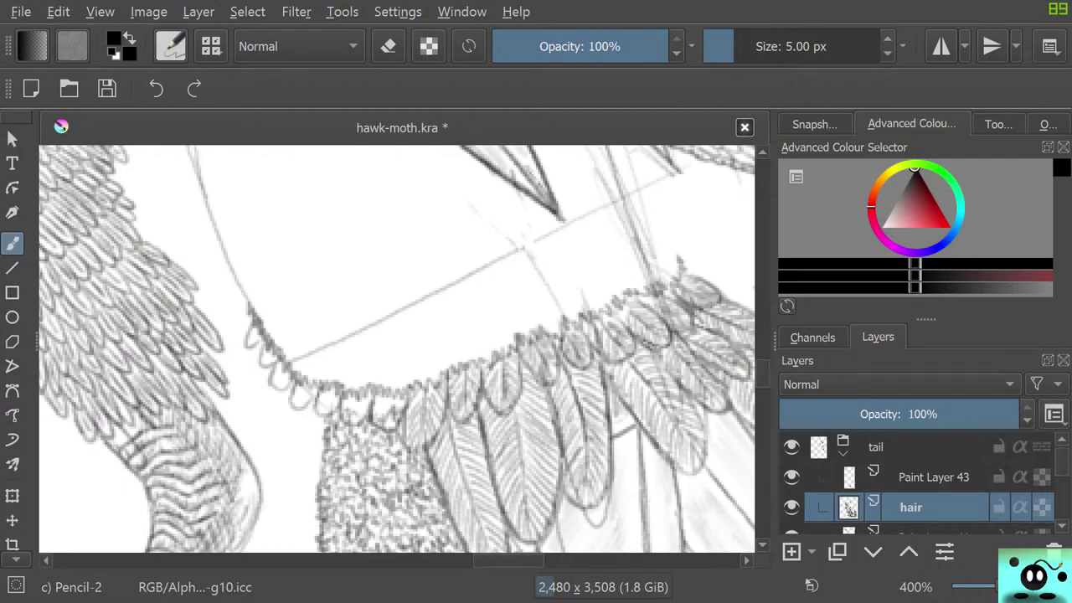
Step: Extend the row of short hairs from the outer end of the feather fringe up to the wing's lower edge
{"action": "left_click_drag", "start_coordinate": [508, 560], "coordinate": [523, 561]}
{"action": "left_click_drag", "start_coordinate": [761, 374], "coordinate": [761, 364]}
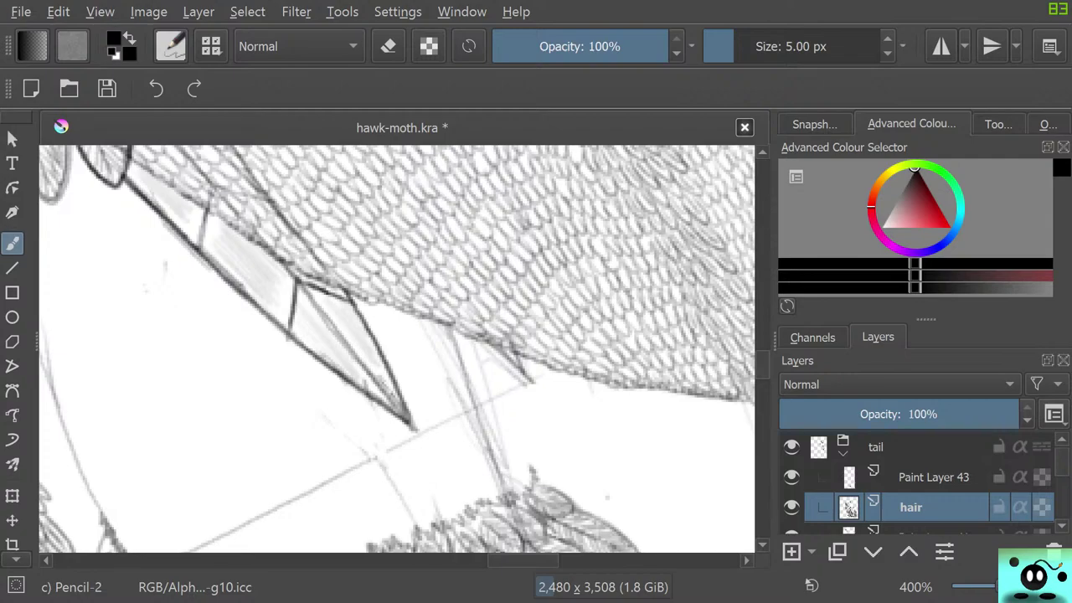
{"action": "mouse_move", "coordinate": [520, 456]}
{"action": "left_mouse_down"}
{"action": "mouse_move", "coordinate": [531, 469]}
{"action": "mouse_move", "coordinate": [487, 344]}
{"action": "left_mouse_up"}
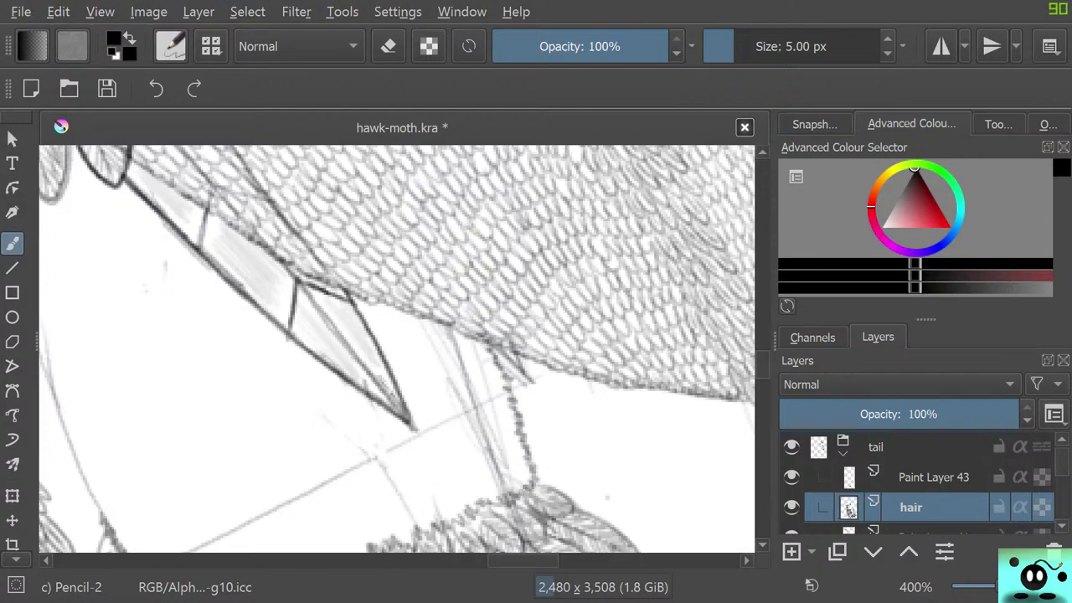
Step: Rotate the canvas until the tail points upward and the wing lies below it
{"action": "mouse_move", "coordinate": [762, 365]}
{"action": "left_mouse_down"}
{"action": "mouse_move", "coordinate": [761, 417]}
{"action": "mouse_move", "coordinate": [762, 367]}
{"action": "left_mouse_up"}
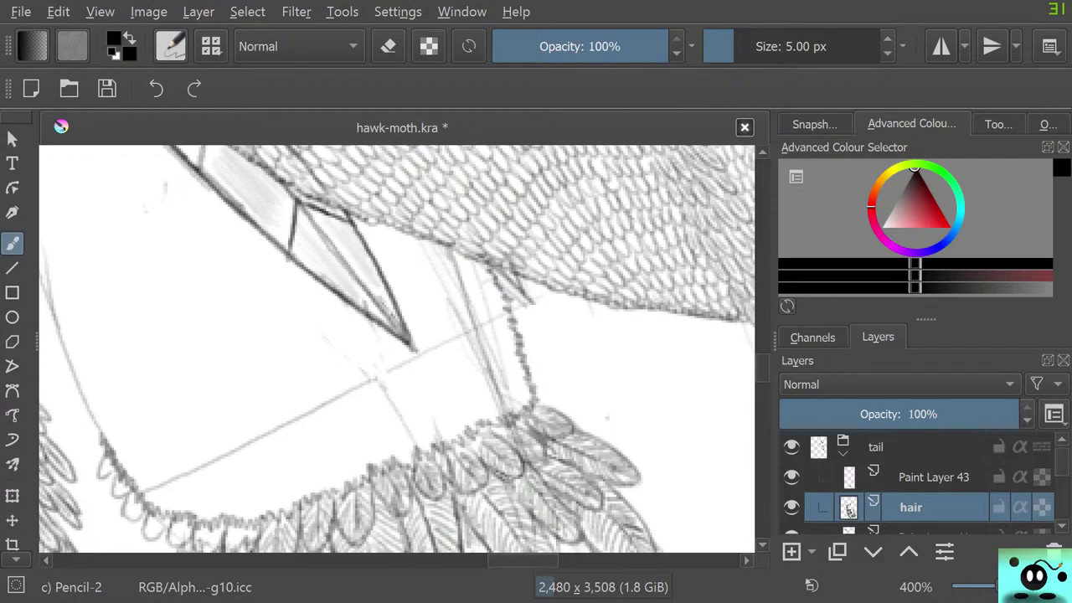
{"action": "key", "text": "4"}
{"action": "key", "text": "4"}
{"action": "key", "text": "4"}
{"action": "key", "text": "4"}
{"action": "key", "text": "4"}
{"action": "key", "text": "4"}
{"action": "key", "text": "4"}
{"action": "key", "text": "4"}
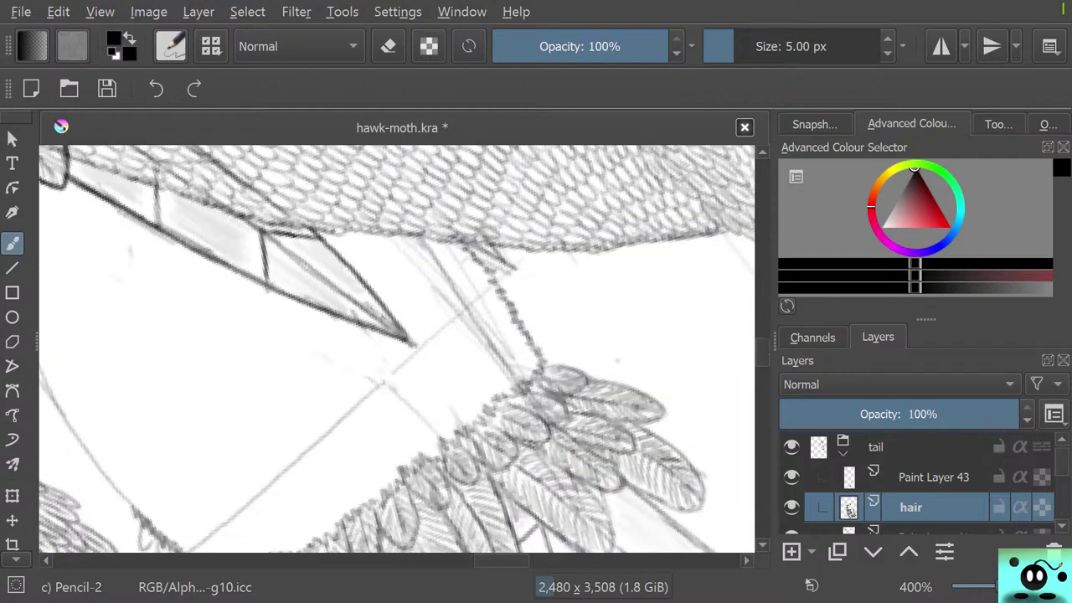
{"action": "key", "text": "4"}
{"action": "key", "text": "4"}
{"action": "key", "text": "4"}
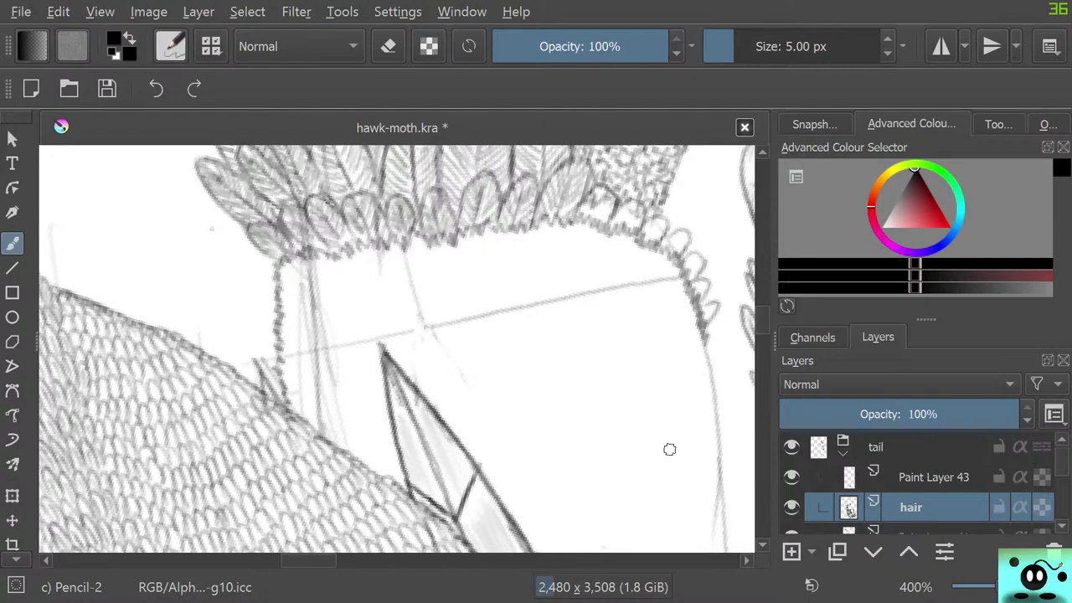
Step: Thicken the hair band at the tail's base with further rows of short pencil strokes following the feather fringe
{"action": "scroll", "coordinate": [552, 445], "scroll_direction": "up", "scroll_amount": 1}
{"action": "scroll", "coordinate": [531, 419], "scroll_direction": "down", "scroll_amount": 2}
{"action": "scroll", "coordinate": [512, 357], "scroll_direction": "up", "scroll_amount": 3}
{"action": "scroll", "coordinate": [468, 341], "scroll_direction": "down", "scroll_amount": 4}
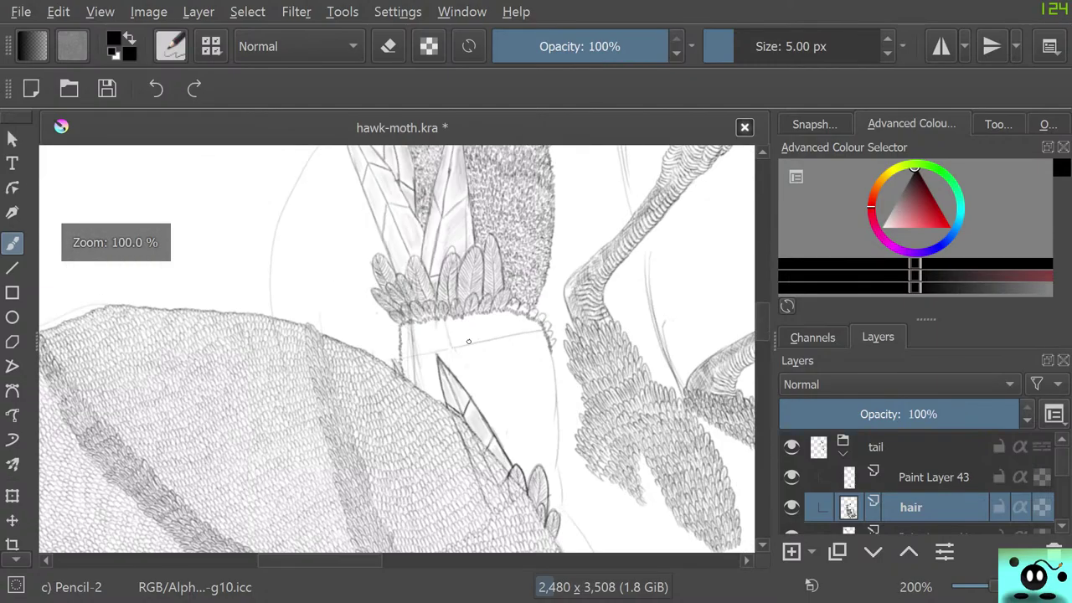
{"action": "scroll", "coordinate": [468, 341], "scroll_direction": "up", "scroll_amount": 6}
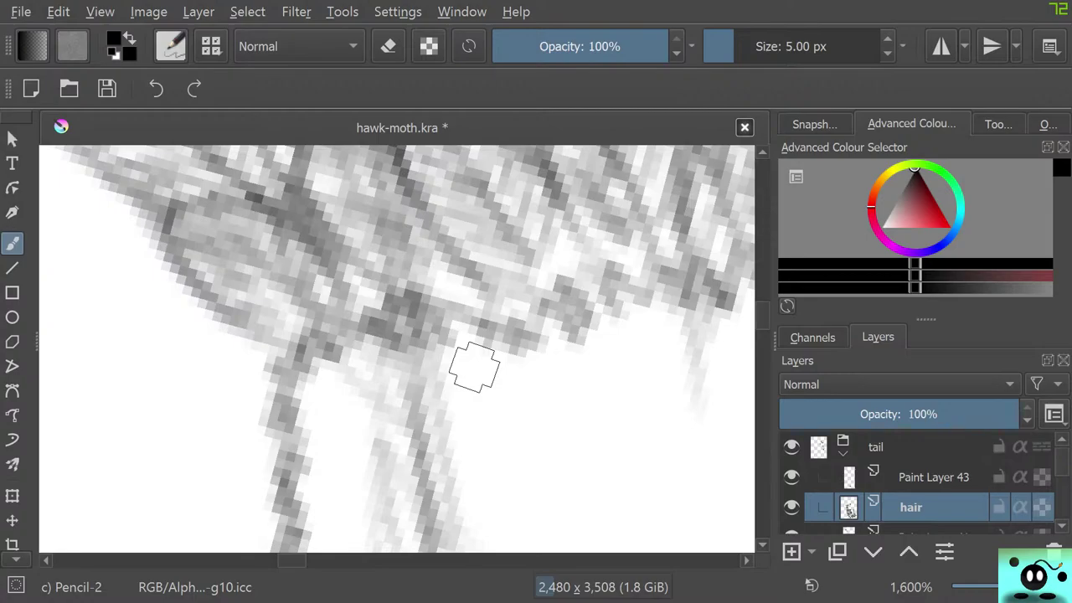
{"action": "scroll", "coordinate": [360, 427], "scroll_direction": "down", "scroll_amount": 4}
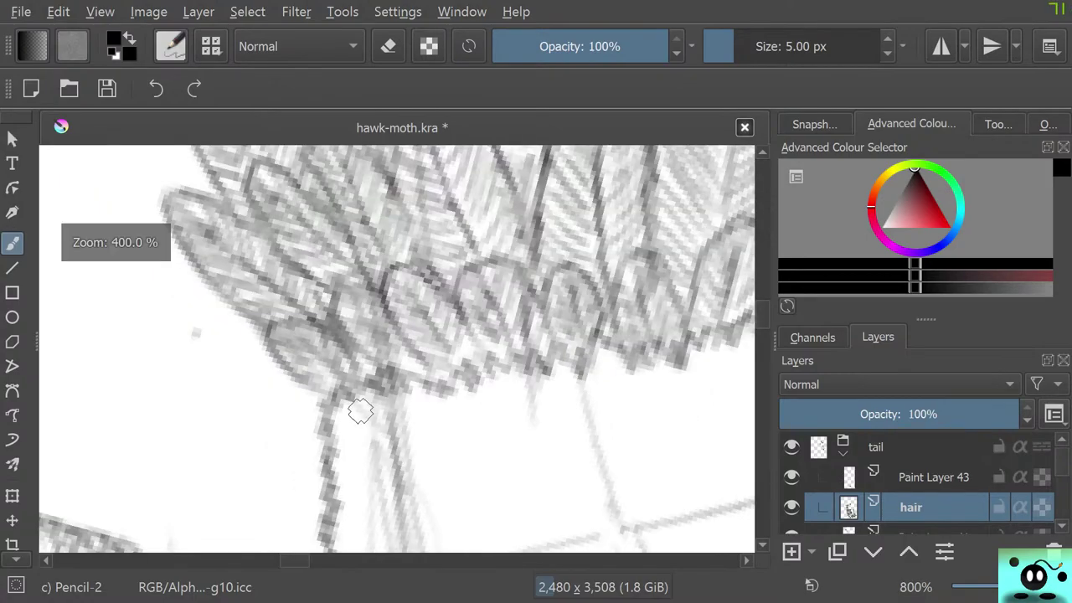
{"action": "scroll", "coordinate": [358, 430], "scroll_direction": "down", "scroll_amount": 5}
{"action": "scroll", "coordinate": [343, 422], "scroll_direction": "up", "scroll_amount": 6}
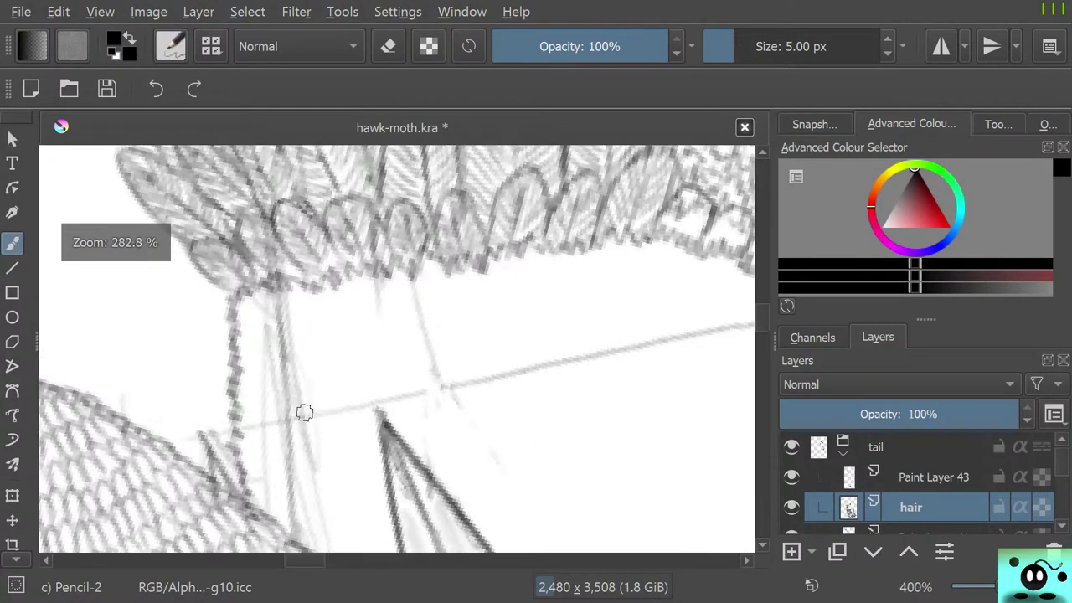
{"action": "scroll", "coordinate": [491, 371], "scroll_direction": "down", "scroll_amount": 2}
{"action": "scroll", "coordinate": [465, 370], "scroll_direction": "up", "scroll_amount": 2}
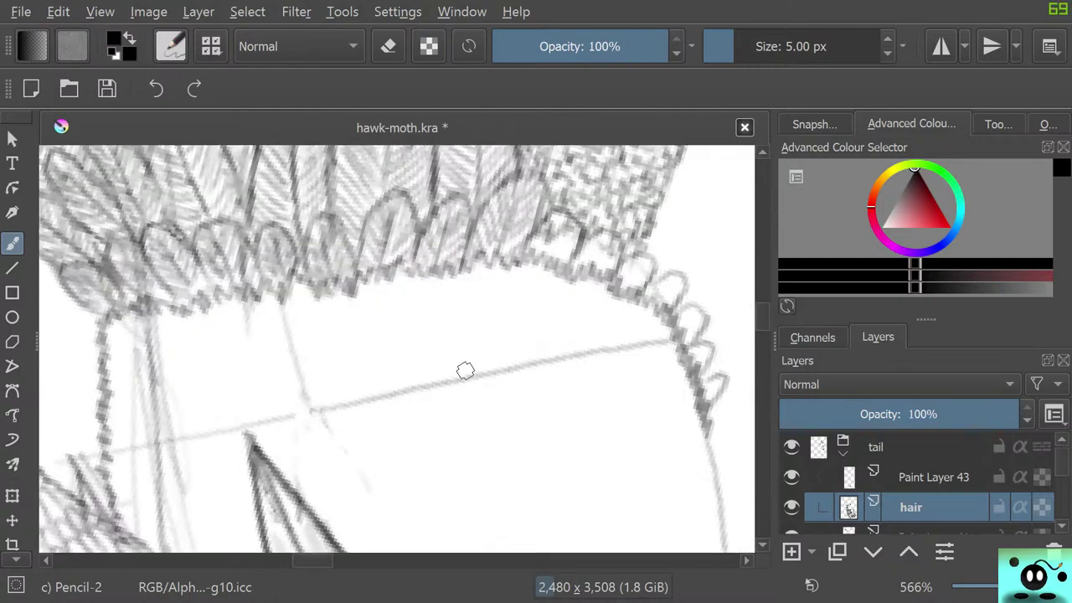
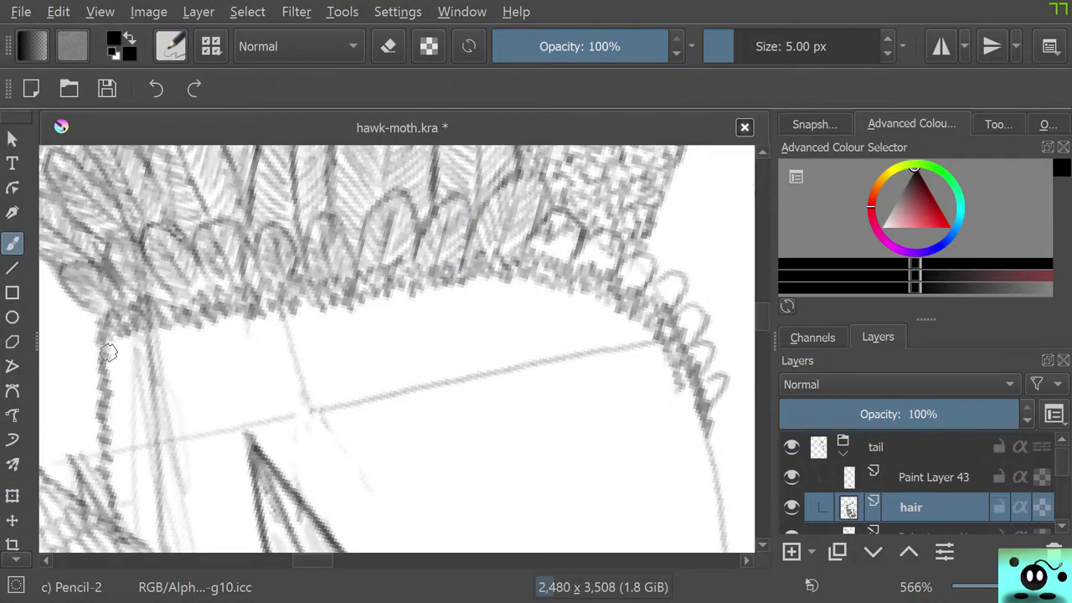
{"action": "mouse_move", "coordinate": [134, 336]}
{"action": "left_mouse_down"}
{"action": "mouse_move", "coordinate": [192, 336]}
{"action": "mouse_move", "coordinate": [202, 347]}
{"action": "mouse_move", "coordinate": [209, 333]}
{"action": "mouse_move", "coordinate": [206, 346]}
{"action": "mouse_move", "coordinate": [208, 326]}
{"action": "mouse_move", "coordinate": [220, 336]}
{"action": "mouse_move", "coordinate": [231, 317]}
{"action": "mouse_move", "coordinate": [244, 331]}
{"action": "mouse_move", "coordinate": [249, 309]}
{"action": "mouse_move", "coordinate": [252, 334]}
{"action": "mouse_move", "coordinate": [263, 325]}
{"action": "mouse_move", "coordinate": [275, 336]}
{"action": "mouse_move", "coordinate": [280, 315]}
{"action": "mouse_move", "coordinate": [303, 324]}
{"action": "mouse_move", "coordinate": [307, 309]}
{"action": "mouse_move", "coordinate": [323, 327]}
{"action": "mouse_move", "coordinate": [330, 315]}
{"action": "mouse_move", "coordinate": [350, 316]}
{"action": "mouse_move", "coordinate": [333, 324]}
{"action": "mouse_move", "coordinate": [363, 321]}
{"action": "mouse_move", "coordinate": [377, 299]}
{"action": "mouse_move", "coordinate": [403, 310]}
{"action": "mouse_move", "coordinate": [410, 294]}
{"action": "mouse_move", "coordinate": [418, 303]}
{"action": "mouse_move", "coordinate": [421, 292]}
{"action": "mouse_move", "coordinate": [426, 302]}
{"action": "mouse_move", "coordinate": [479, 293]}
{"action": "mouse_move", "coordinate": [449, 277]}
{"action": "mouse_move", "coordinate": [491, 276]}
{"action": "mouse_move", "coordinate": [487, 290]}
{"action": "mouse_move", "coordinate": [505, 292]}
{"action": "mouse_move", "coordinate": [479, 278]}
{"action": "mouse_move", "coordinate": [500, 285]}
{"action": "mouse_move", "coordinate": [502, 298]}
{"action": "mouse_move", "coordinate": [512, 281]}
{"action": "mouse_move", "coordinate": [518, 294]}
{"action": "mouse_move", "coordinate": [531, 282]}
{"action": "mouse_move", "coordinate": [539, 293]}
{"action": "mouse_move", "coordinate": [572, 288]}
{"action": "mouse_move", "coordinate": [627, 328]}
{"action": "left_mouse_up"}
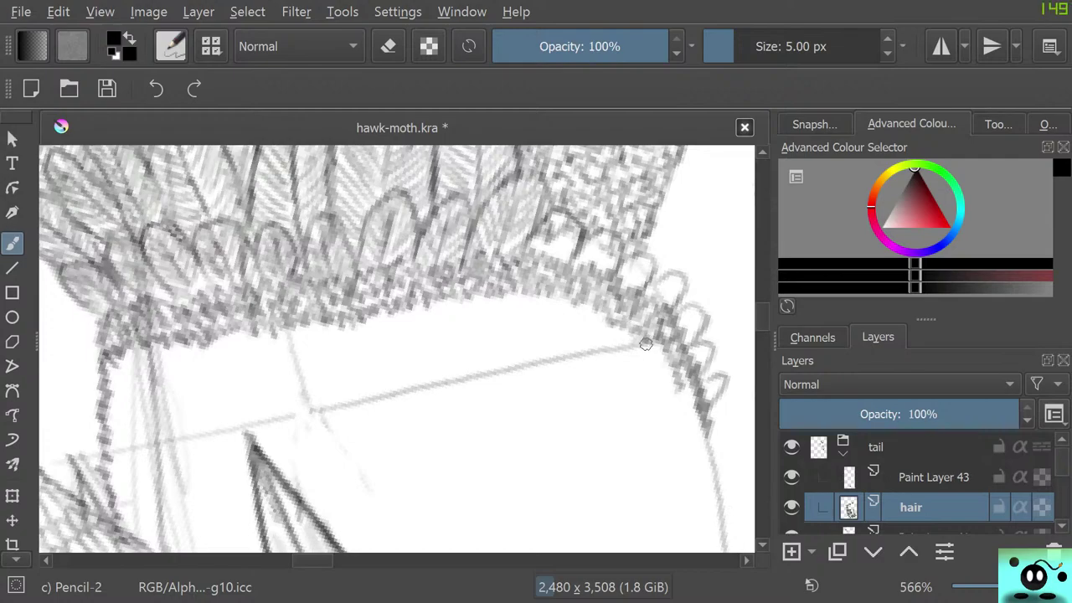
{"action": "mouse_move", "coordinate": [109, 375]}
{"action": "left_mouse_down"}
{"action": "mouse_move", "coordinate": [167, 355]}
{"action": "mouse_move", "coordinate": [111, 379]}
{"action": "mouse_move", "coordinate": [113, 414]}
{"action": "mouse_move", "coordinate": [148, 371]}
{"action": "mouse_move", "coordinate": [176, 354]}
{"action": "mouse_move", "coordinate": [191, 367]}
{"action": "mouse_move", "coordinate": [169, 357]}
{"action": "mouse_move", "coordinate": [225, 351]}
{"action": "left_mouse_up"}
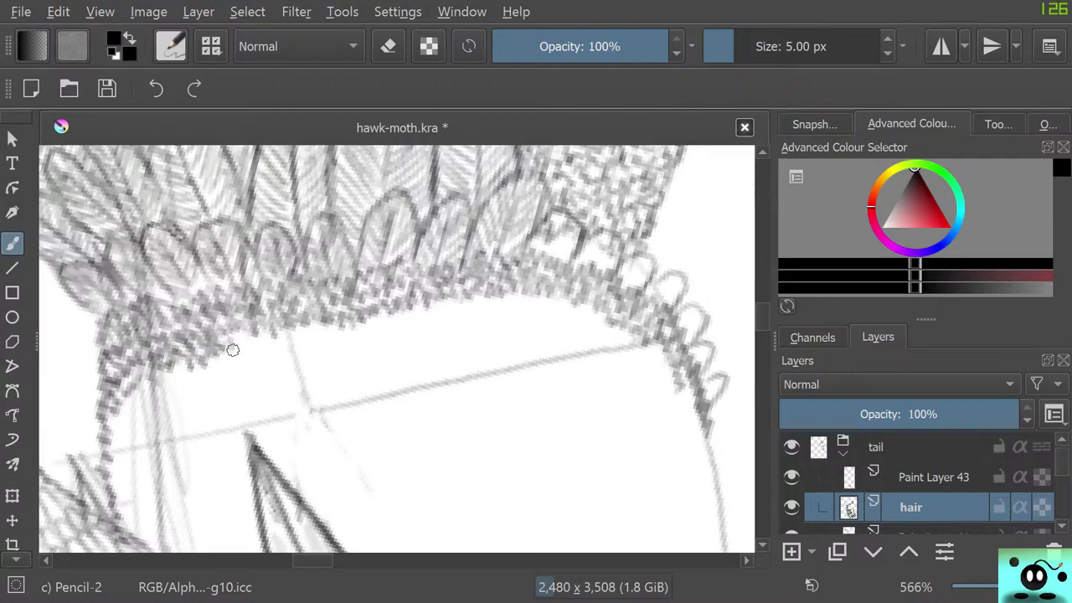
{"action": "left_click_drag", "start_coordinate": [271, 346], "coordinate": [288, 348]}
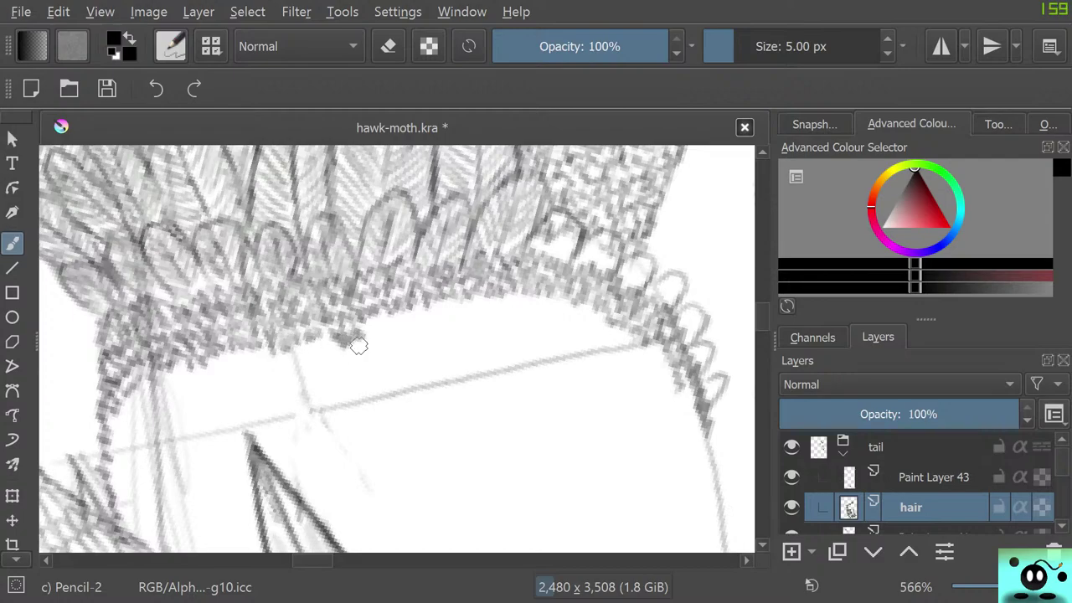
{"action": "mouse_move", "coordinate": [358, 346]}
{"action": "left_mouse_down"}
{"action": "mouse_move", "coordinate": [367, 321]}
{"action": "mouse_move", "coordinate": [385, 327]}
{"action": "mouse_move", "coordinate": [376, 315]}
{"action": "mouse_move", "coordinate": [393, 333]}
{"action": "mouse_move", "coordinate": [401, 313]}
{"action": "mouse_move", "coordinate": [411, 326]}
{"action": "mouse_move", "coordinate": [458, 305]}
{"action": "left_mouse_up"}
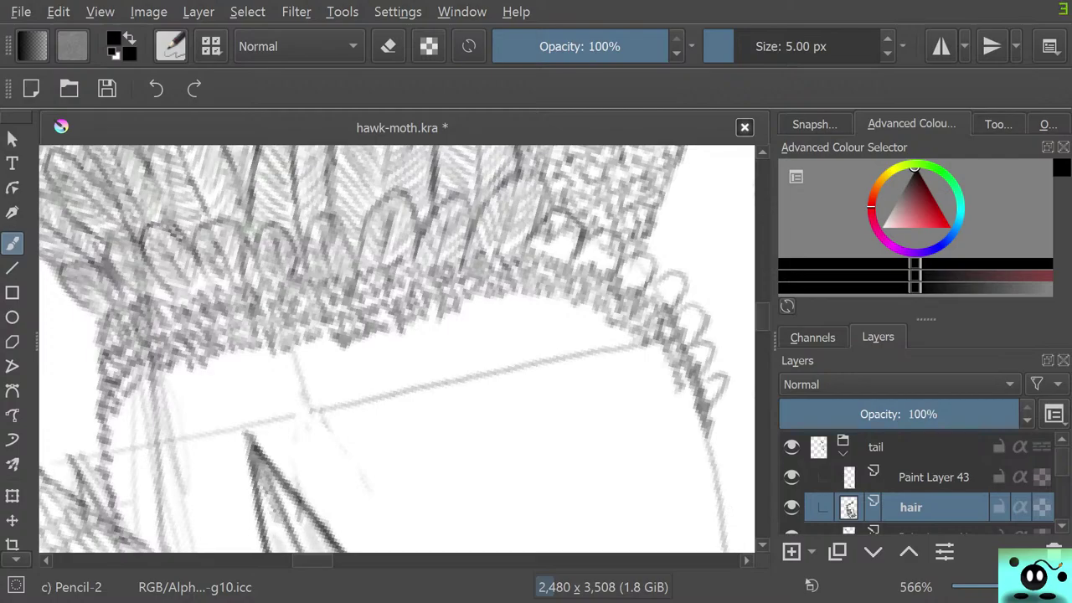
Step: Fill in short hairs at the band's leg-side bend, beside the small rounded feather outlines
{"action": "key", "text": "minus"}
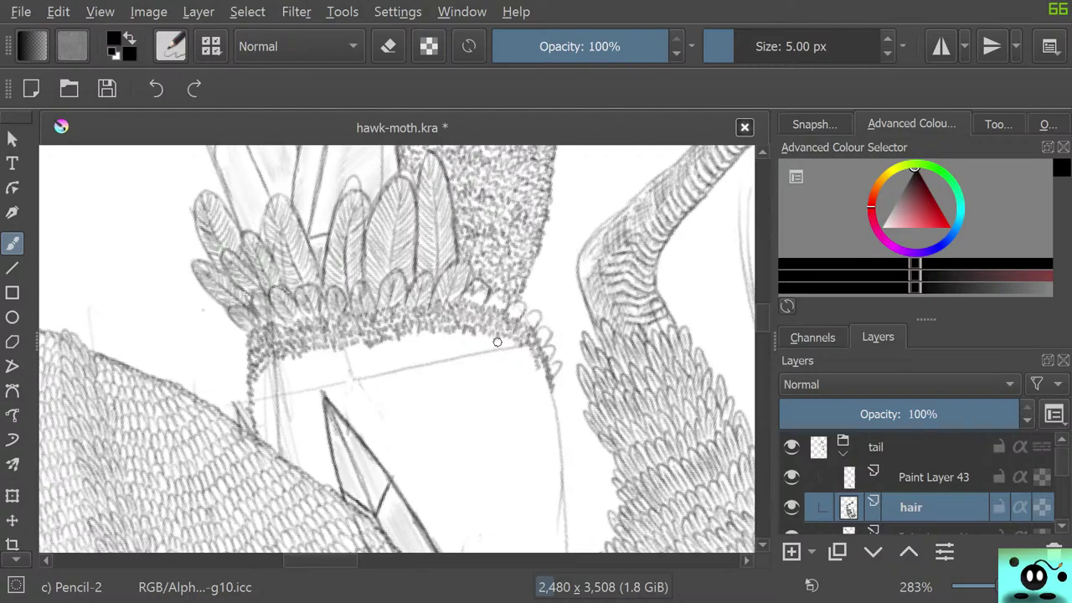
{"action": "scroll", "coordinate": [497, 342], "scroll_direction": "up", "scroll_amount": 2}
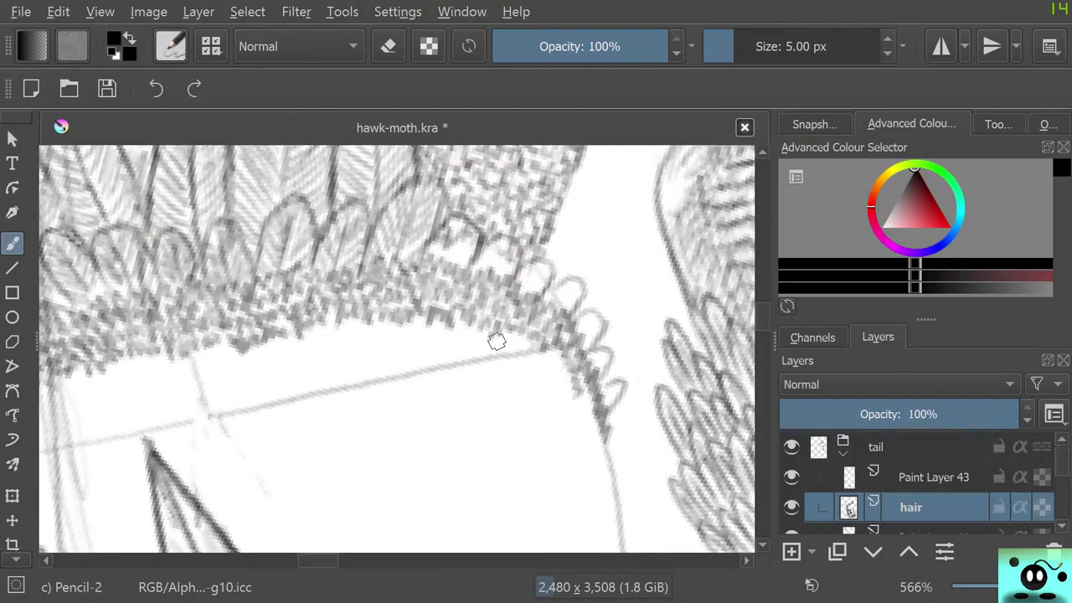
{"action": "mouse_move", "coordinate": [549, 343]}
{"action": "left_mouse_down"}
{"action": "mouse_move", "coordinate": [556, 382]}
{"action": "mouse_move", "coordinate": [584, 401]}
{"action": "left_mouse_up"}
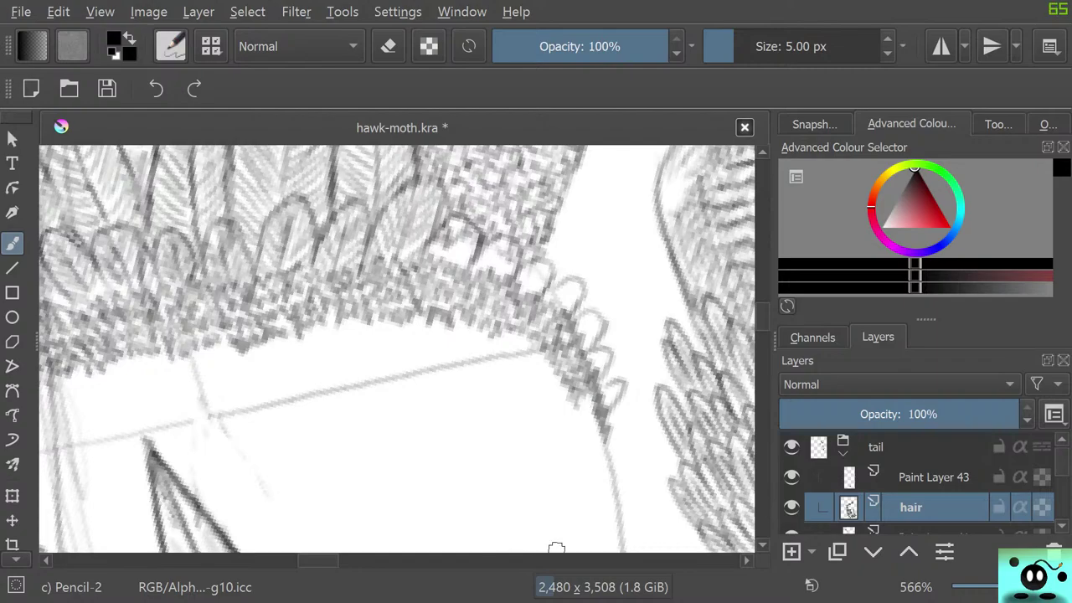
Step: Widen the hair band with more rows of short strokes from the wing-side edge across to the leg-side bend
{"action": "left_click_drag", "start_coordinate": [166, 538], "coordinate": [322, 538]}
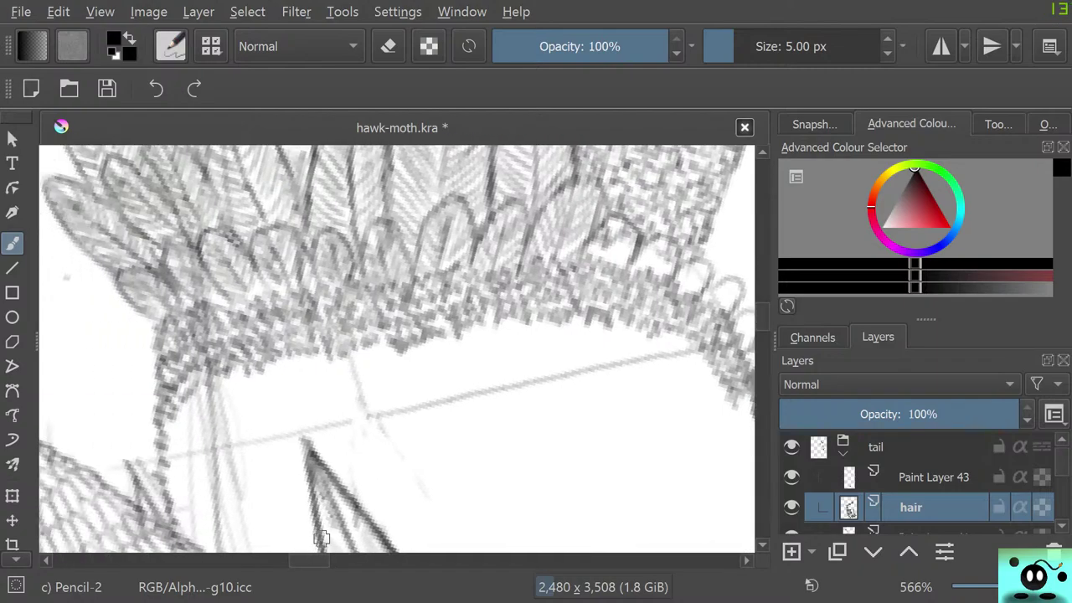
{"action": "mouse_move", "coordinate": [178, 436]}
{"action": "left_mouse_down"}
{"action": "mouse_move", "coordinate": [177, 448]}
{"action": "mouse_move", "coordinate": [178, 423]}
{"action": "mouse_move", "coordinate": [199, 404]}
{"action": "left_mouse_up"}
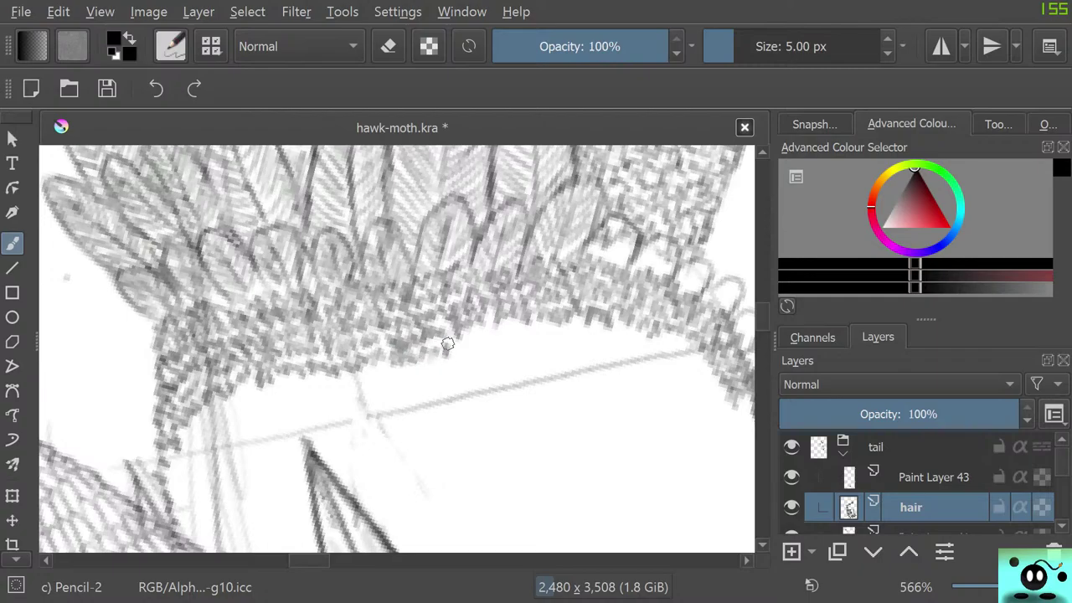
{"action": "mouse_move", "coordinate": [464, 339]}
{"action": "left_mouse_down"}
{"action": "mouse_move", "coordinate": [475, 342]}
{"action": "mouse_move", "coordinate": [446, 327]}
{"action": "mouse_move", "coordinate": [425, 348]}
{"action": "left_mouse_up"}
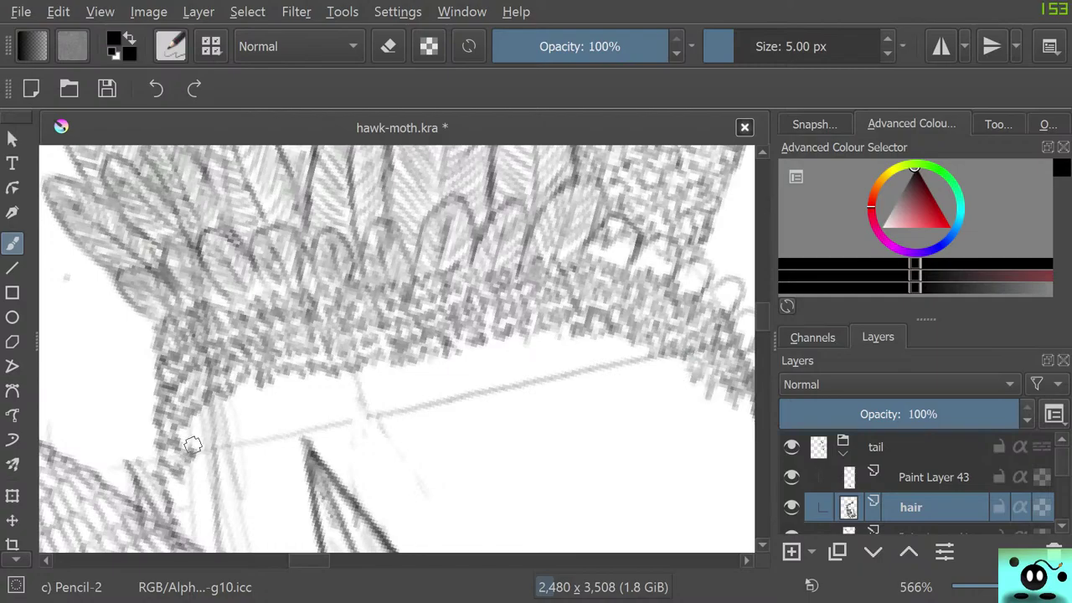
{"action": "mouse_move", "coordinate": [192, 445]}
{"action": "left_mouse_down"}
{"action": "mouse_move", "coordinate": [245, 397]}
{"action": "mouse_move", "coordinate": [258, 402]}
{"action": "mouse_move", "coordinate": [236, 391]}
{"action": "mouse_move", "coordinate": [210, 409]}
{"action": "mouse_move", "coordinate": [244, 391]}
{"action": "mouse_move", "coordinate": [269, 399]}
{"action": "mouse_move", "coordinate": [271, 383]}
{"action": "mouse_move", "coordinate": [302, 389]}
{"action": "mouse_move", "coordinate": [286, 388]}
{"action": "mouse_move", "coordinate": [295, 348]}
{"action": "mouse_move", "coordinate": [311, 393]}
{"action": "mouse_move", "coordinate": [314, 378]}
{"action": "mouse_move", "coordinate": [395, 382]}
{"action": "mouse_move", "coordinate": [452, 369]}
{"action": "mouse_move", "coordinate": [475, 361]}
{"action": "mouse_move", "coordinate": [471, 349]}
{"action": "mouse_move", "coordinate": [481, 359]}
{"action": "mouse_move", "coordinate": [515, 349]}
{"action": "mouse_move", "coordinate": [527, 331]}
{"action": "mouse_move", "coordinate": [527, 348]}
{"action": "mouse_move", "coordinate": [581, 339]}
{"action": "mouse_move", "coordinate": [607, 352]}
{"action": "mouse_move", "coordinate": [630, 336]}
{"action": "mouse_move", "coordinate": [626, 359]}
{"action": "mouse_move", "coordinate": [641, 347]}
{"action": "mouse_move", "coordinate": [634, 356]}
{"action": "mouse_move", "coordinate": [651, 374]}
{"action": "mouse_move", "coordinate": [686, 365]}
{"action": "left_mouse_up"}
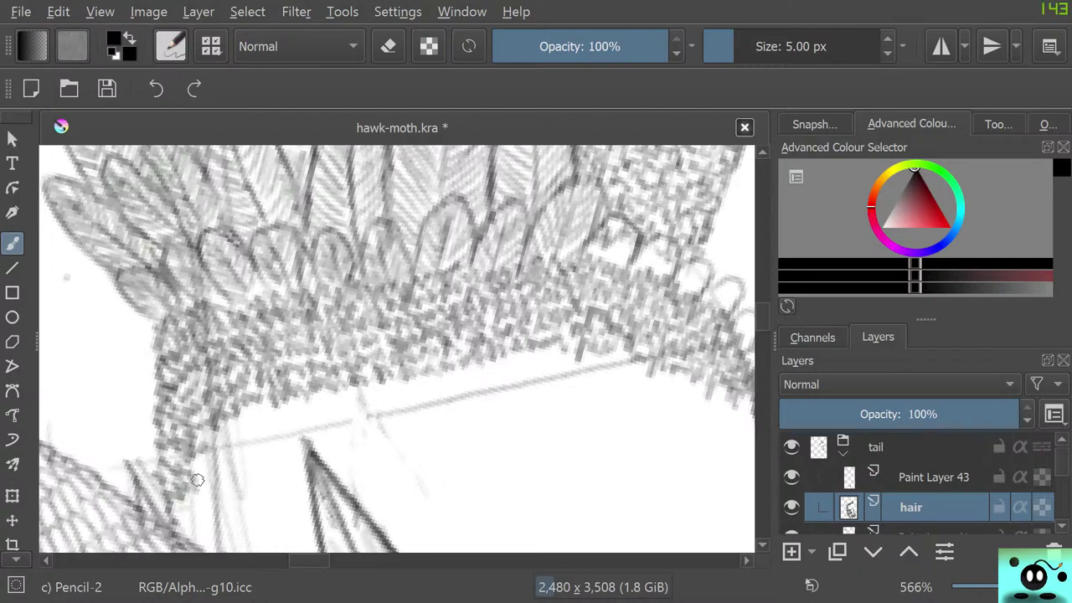
Step: Extend the tail's hair band to the sketched curved guideline with rows of short pencil strokes from the wing side to the leg side
{"action": "mouse_move", "coordinate": [219, 457]}
{"action": "left_mouse_down"}
{"action": "mouse_move", "coordinate": [269, 470]}
{"action": "mouse_move", "coordinate": [240, 422]}
{"action": "mouse_move", "coordinate": [253, 423]}
{"action": "mouse_move", "coordinate": [258, 406]}
{"action": "mouse_move", "coordinate": [285, 422]}
{"action": "mouse_move", "coordinate": [294, 406]}
{"action": "mouse_move", "coordinate": [269, 402]}
{"action": "mouse_move", "coordinate": [259, 435]}
{"action": "left_mouse_up"}
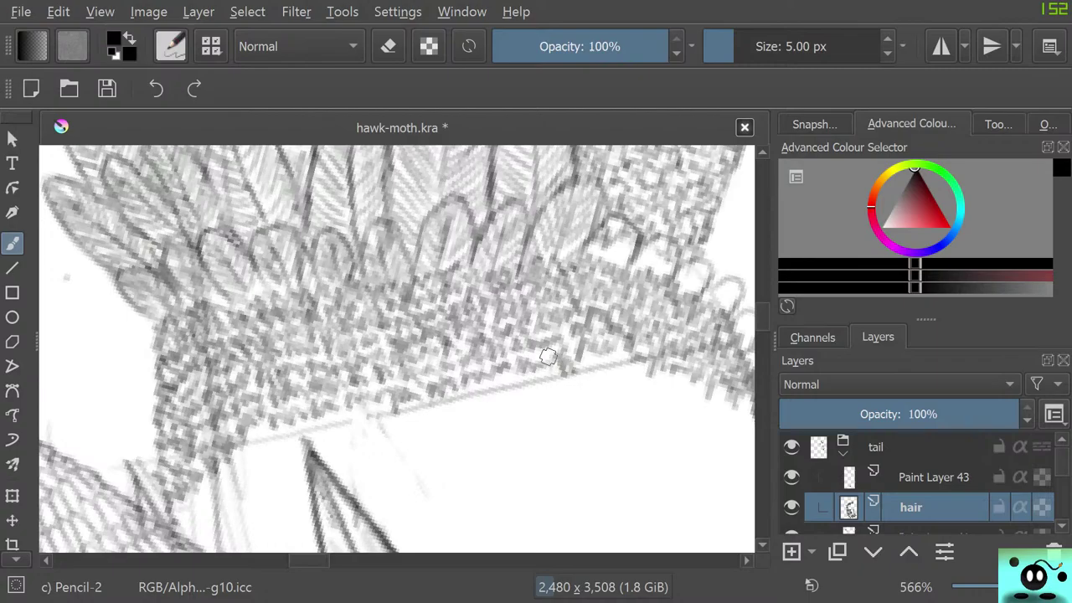
{"action": "left_click_drag", "start_coordinate": [570, 304], "coordinate": [168, 304]}
{"action": "mouse_move", "coordinate": [185, 379]}
{"action": "left_mouse_down"}
{"action": "mouse_move", "coordinate": [204, 356]}
{"action": "mouse_move", "coordinate": [215, 374]}
{"action": "mouse_move", "coordinate": [231, 365]}
{"action": "mouse_move", "coordinate": [179, 370]}
{"action": "left_mouse_up"}
{"action": "mouse_move", "coordinate": [244, 392]}
{"action": "left_mouse_down"}
{"action": "mouse_move", "coordinate": [269, 403]}
{"action": "mouse_move", "coordinate": [244, 387]}
{"action": "mouse_move", "coordinate": [276, 379]}
{"action": "mouse_move", "coordinate": [285, 405]}
{"action": "mouse_move", "coordinate": [287, 392]}
{"action": "mouse_move", "coordinate": [323, 423]}
{"action": "mouse_move", "coordinate": [322, 397]}
{"action": "mouse_move", "coordinate": [329, 425]}
{"action": "mouse_move", "coordinate": [340, 413]}
{"action": "mouse_move", "coordinate": [350, 428]}
{"action": "mouse_move", "coordinate": [345, 442]}
{"action": "mouse_move", "coordinate": [353, 423]}
{"action": "mouse_move", "coordinate": [308, 408]}
{"action": "left_mouse_up"}
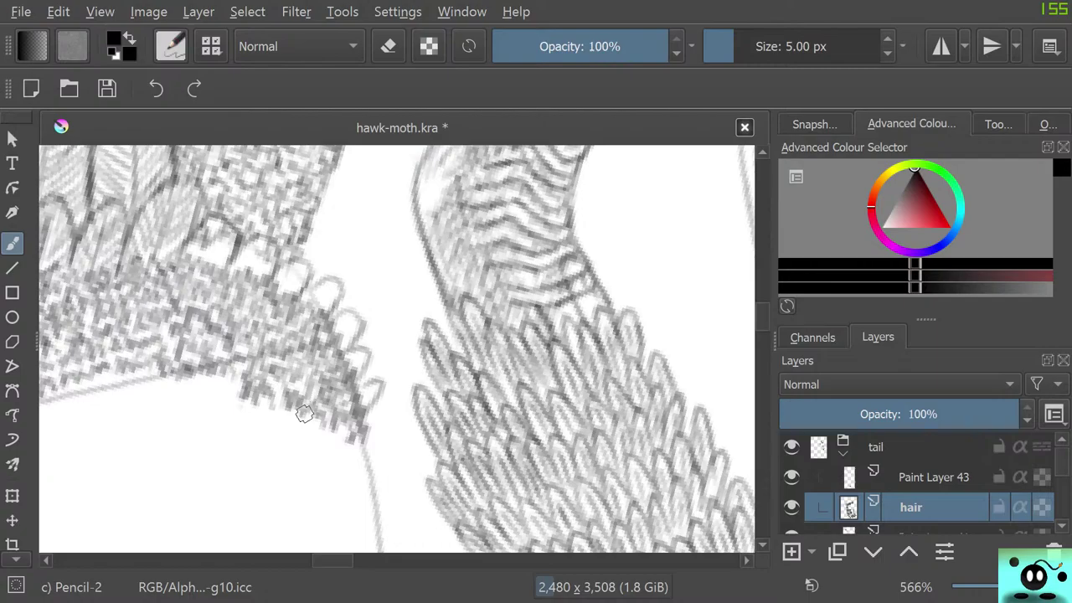
{"action": "left_click_drag", "start_coordinate": [340, 561], "coordinate": [312, 560]}
{"action": "mouse_move", "coordinate": [265, 524]}
{"action": "left_mouse_down"}
{"action": "mouse_move", "coordinate": [286, 503]}
{"action": "mouse_move", "coordinate": [279, 487]}
{"action": "mouse_move", "coordinate": [309, 486]}
{"action": "mouse_move", "coordinate": [314, 444]}
{"action": "mouse_move", "coordinate": [324, 462]}
{"action": "mouse_move", "coordinate": [340, 452]}
{"action": "mouse_move", "coordinate": [337, 438]}
{"action": "mouse_move", "coordinate": [348, 448]}
{"action": "mouse_move", "coordinate": [356, 419]}
{"action": "mouse_move", "coordinate": [377, 422]}
{"action": "mouse_move", "coordinate": [365, 442]}
{"action": "mouse_move", "coordinate": [372, 426]}
{"action": "mouse_move", "coordinate": [415, 437]}
{"action": "mouse_move", "coordinate": [422, 413]}
{"action": "mouse_move", "coordinate": [419, 438]}
{"action": "mouse_move", "coordinate": [424, 414]}
{"action": "mouse_move", "coordinate": [463, 432]}
{"action": "mouse_move", "coordinate": [485, 422]}
{"action": "mouse_move", "coordinate": [442, 426]}
{"action": "mouse_move", "coordinate": [489, 426]}
{"action": "mouse_move", "coordinate": [541, 420]}
{"action": "left_mouse_up"}
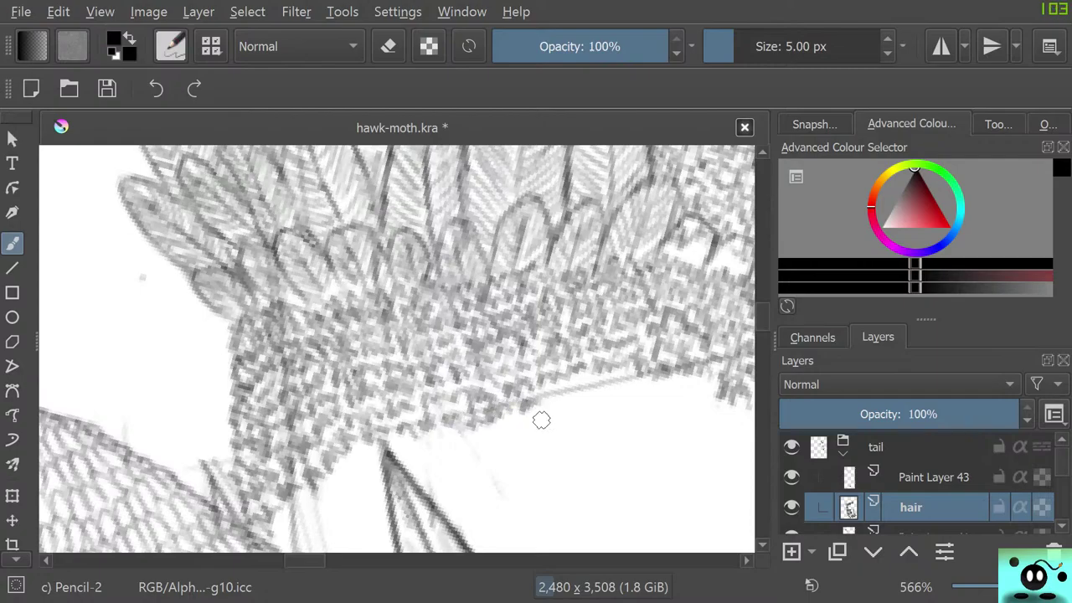
{"action": "left_click_drag", "start_coordinate": [519, 343], "coordinate": [273, 345]}
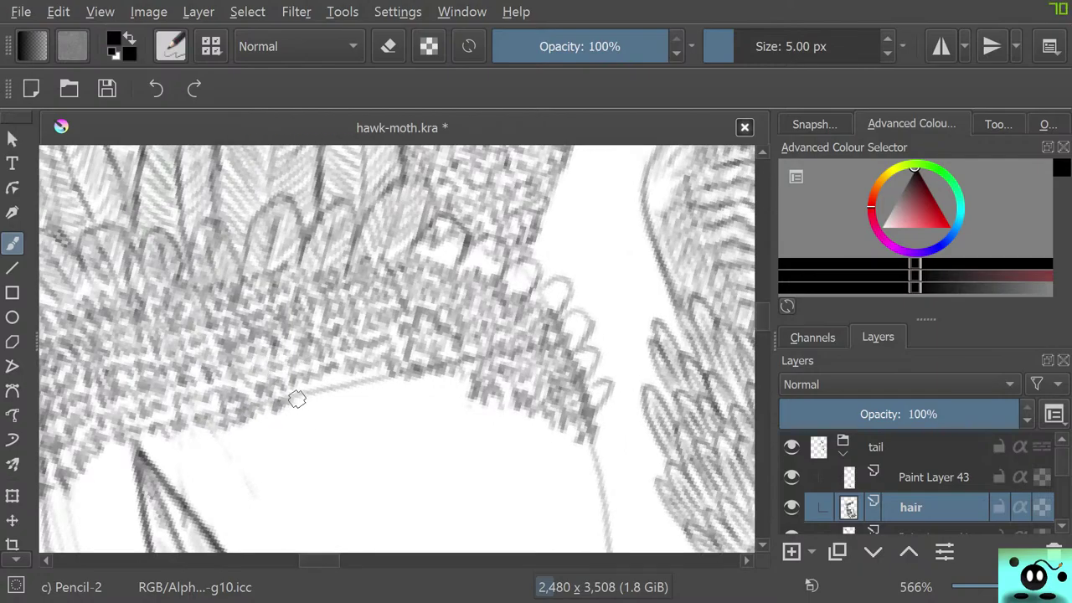
{"action": "mouse_move", "coordinate": [302, 409]}
{"action": "left_mouse_down"}
{"action": "mouse_move", "coordinate": [319, 387]}
{"action": "mouse_move", "coordinate": [342, 395]}
{"action": "mouse_move", "coordinate": [349, 374]}
{"action": "mouse_move", "coordinate": [366, 389]}
{"action": "mouse_move", "coordinate": [344, 385]}
{"action": "mouse_move", "coordinate": [376, 413]}
{"action": "mouse_move", "coordinate": [400, 364]}
{"action": "mouse_move", "coordinate": [417, 398]}
{"action": "mouse_move", "coordinate": [465, 387]}
{"action": "left_mouse_up"}
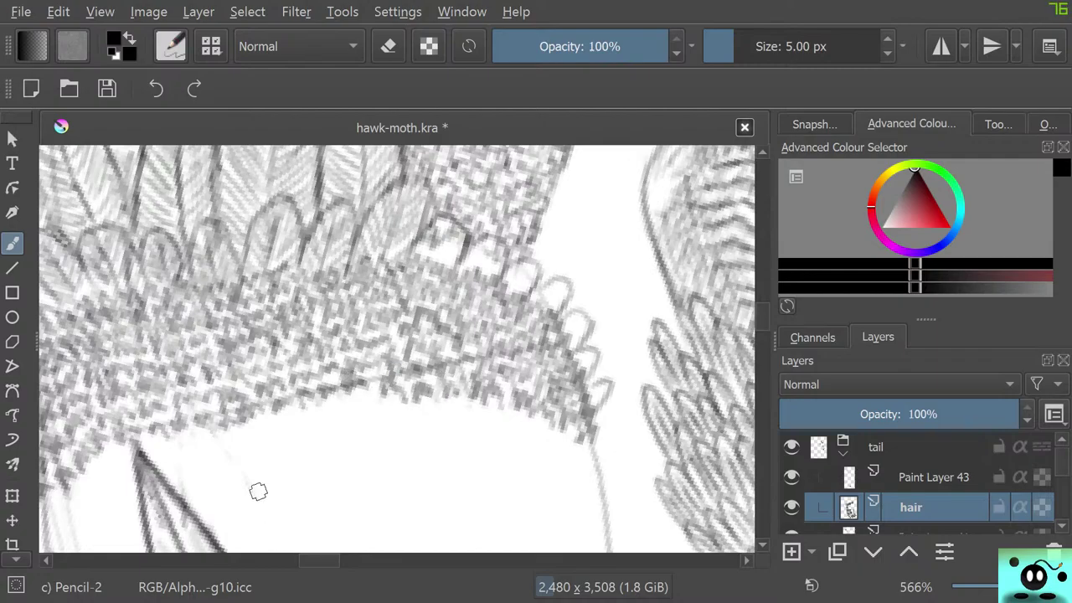
Step: Fill short hairs down the band's wing-side corner to the wing edge and continue the rows past the crystal's tip to the leg-side contour
{"action": "mouse_move", "coordinate": [157, 409]}
{"action": "left_mouse_down"}
{"action": "mouse_move", "coordinate": [118, 405]}
{"action": "mouse_move", "coordinate": [386, 407]}
{"action": "left_mouse_up"}
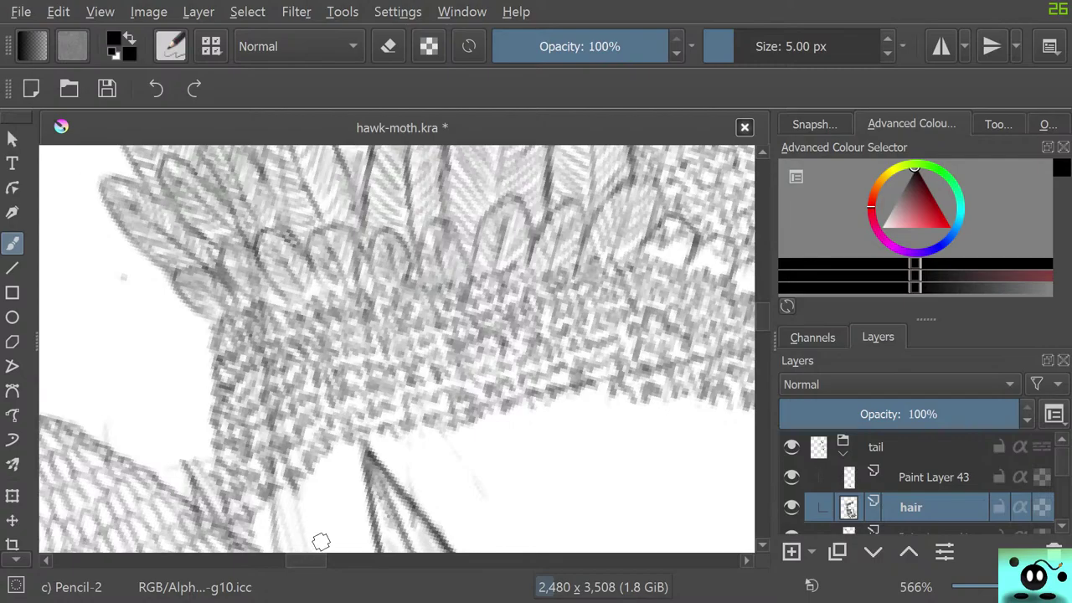
{"action": "left_click_drag", "start_coordinate": [386, 452], "coordinate": [386, 248]}
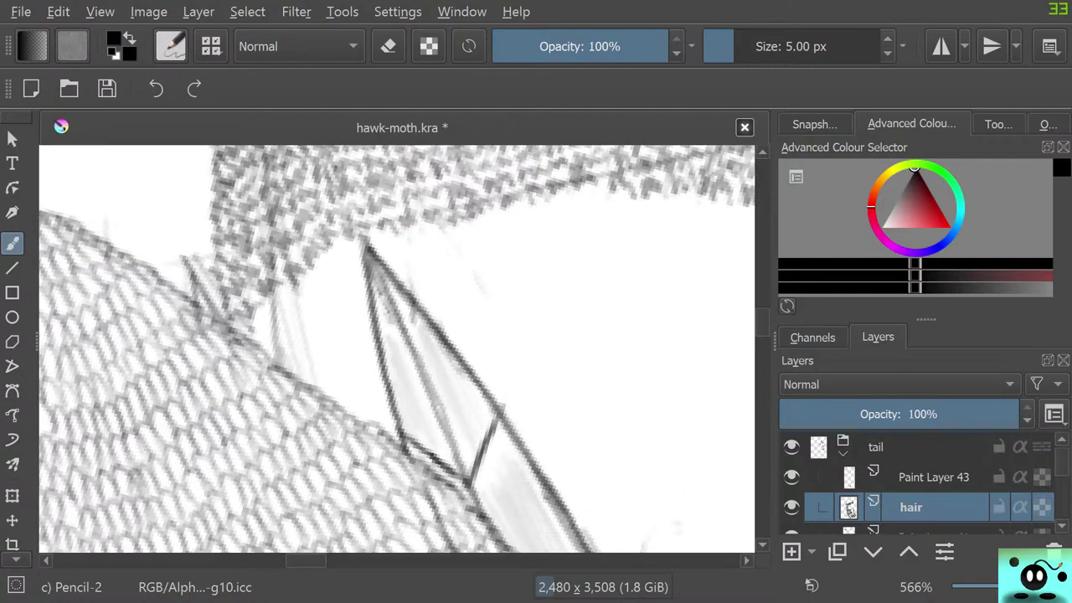
{"action": "mouse_move", "coordinate": [262, 343]}
{"action": "left_mouse_down"}
{"action": "mouse_move", "coordinate": [296, 295]}
{"action": "mouse_move", "coordinate": [281, 350]}
{"action": "mouse_move", "coordinate": [292, 347]}
{"action": "mouse_move", "coordinate": [301, 334]}
{"action": "mouse_move", "coordinate": [277, 321]}
{"action": "mouse_move", "coordinate": [296, 316]}
{"action": "mouse_move", "coordinate": [297, 293]}
{"action": "mouse_move", "coordinate": [276, 289]}
{"action": "mouse_move", "coordinate": [309, 296]}
{"action": "mouse_move", "coordinate": [303, 288]}
{"action": "mouse_move", "coordinate": [351, 244]}
{"action": "mouse_move", "coordinate": [314, 277]}
{"action": "left_mouse_up"}
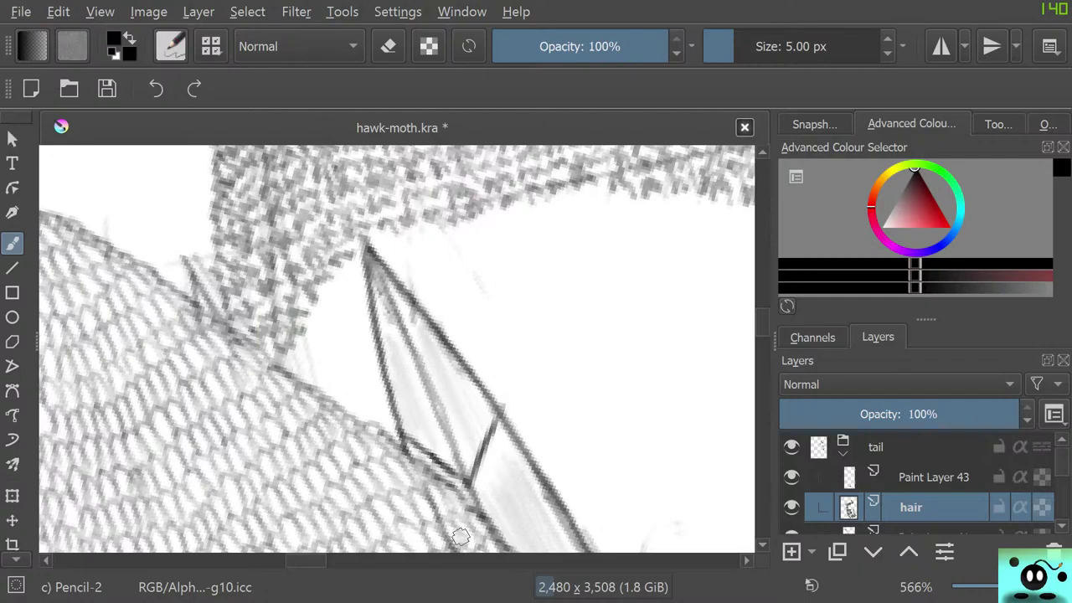
{"action": "left_click_drag", "start_coordinate": [304, 561], "coordinate": [310, 560]}
{"action": "mouse_move", "coordinate": [294, 245]}
{"action": "left_mouse_down"}
{"action": "mouse_move", "coordinate": [290, 255]}
{"action": "mouse_move", "coordinate": [316, 259]}
{"action": "left_mouse_up"}
{"action": "mouse_move", "coordinate": [328, 226]}
{"action": "left_mouse_down"}
{"action": "mouse_move", "coordinate": [355, 238]}
{"action": "mouse_move", "coordinate": [350, 213]}
{"action": "mouse_move", "coordinate": [352, 239]}
{"action": "mouse_move", "coordinate": [378, 227]}
{"action": "mouse_move", "coordinate": [353, 256]}
{"action": "mouse_move", "coordinate": [336, 258]}
{"action": "mouse_move", "coordinate": [413, 219]}
{"action": "mouse_move", "coordinate": [414, 202]}
{"action": "mouse_move", "coordinate": [430, 221]}
{"action": "mouse_move", "coordinate": [434, 202]}
{"action": "mouse_move", "coordinate": [454, 216]}
{"action": "mouse_move", "coordinate": [451, 195]}
{"action": "mouse_move", "coordinate": [463, 209]}
{"action": "mouse_move", "coordinate": [514, 206]}
{"action": "mouse_move", "coordinate": [502, 213]}
{"action": "mouse_move", "coordinate": [573, 199]}
{"action": "mouse_move", "coordinate": [622, 222]}
{"action": "mouse_move", "coordinate": [647, 210]}
{"action": "mouse_move", "coordinate": [670, 222]}
{"action": "mouse_move", "coordinate": [666, 237]}
{"action": "mouse_move", "coordinate": [696, 220]}
{"action": "mouse_move", "coordinate": [689, 239]}
{"action": "mouse_move", "coordinate": [732, 253]}
{"action": "mouse_move", "coordinate": [721, 280]}
{"action": "mouse_move", "coordinate": [735, 264]}
{"action": "mouse_move", "coordinate": [729, 290]}
{"action": "mouse_move", "coordinate": [736, 264]}
{"action": "left_mouse_up"}
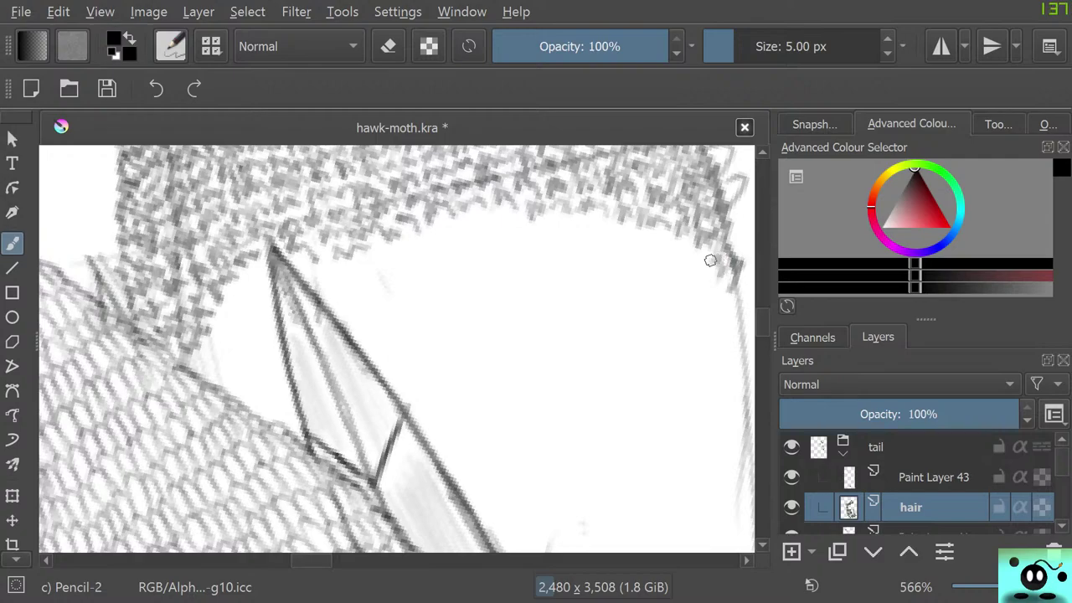
{"action": "mouse_move", "coordinate": [670, 247]}
{"action": "left_mouse_down"}
{"action": "mouse_move", "coordinate": [625, 227]}
{"action": "mouse_move", "coordinate": [637, 226]}
{"action": "mouse_move", "coordinate": [578, 208]}
{"action": "mouse_move", "coordinate": [613, 240]}
{"action": "mouse_move", "coordinate": [616, 229]}
{"action": "mouse_move", "coordinate": [601, 219]}
{"action": "mouse_move", "coordinate": [592, 230]}
{"action": "mouse_move", "coordinate": [556, 219]}
{"action": "mouse_move", "coordinate": [499, 229]}
{"action": "mouse_move", "coordinate": [525, 234]}
{"action": "mouse_move", "coordinate": [489, 208]}
{"action": "mouse_move", "coordinate": [474, 224]}
{"action": "mouse_move", "coordinate": [521, 203]}
{"action": "mouse_move", "coordinate": [505, 190]}
{"action": "mouse_move", "coordinate": [476, 195]}
{"action": "mouse_move", "coordinate": [442, 238]}
{"action": "mouse_move", "coordinate": [427, 226]}
{"action": "mouse_move", "coordinate": [385, 254]}
{"action": "mouse_move", "coordinate": [366, 246]}
{"action": "mouse_move", "coordinate": [346, 275]}
{"action": "mouse_move", "coordinate": [320, 265]}
{"action": "mouse_move", "coordinate": [322, 250]}
{"action": "mouse_move", "coordinate": [299, 268]}
{"action": "mouse_move", "coordinate": [281, 247]}
{"action": "mouse_move", "coordinate": [264, 273]}
{"action": "mouse_move", "coordinate": [241, 279]}
{"action": "mouse_move", "coordinate": [241, 300]}
{"action": "mouse_move", "coordinate": [226, 300]}
{"action": "mouse_move", "coordinate": [237, 315]}
{"action": "mouse_move", "coordinate": [223, 307]}
{"action": "mouse_move", "coordinate": [228, 331]}
{"action": "mouse_move", "coordinate": [208, 324]}
{"action": "mouse_move", "coordinate": [195, 369]}
{"action": "mouse_move", "coordinate": [261, 318]}
{"action": "mouse_move", "coordinate": [250, 302]}
{"action": "mouse_move", "coordinate": [259, 297]}
{"action": "mouse_move", "coordinate": [243, 316]}
{"action": "mouse_move", "coordinate": [256, 287]}
{"action": "mouse_move", "coordinate": [243, 283]}
{"action": "mouse_move", "coordinate": [354, 277]}
{"action": "mouse_move", "coordinate": [445, 235]}
{"action": "mouse_move", "coordinate": [503, 243]}
{"action": "mouse_move", "coordinate": [544, 232]}
{"action": "mouse_move", "coordinate": [536, 222]}
{"action": "mouse_move", "coordinate": [574, 230]}
{"action": "mouse_move", "coordinate": [578, 243]}
{"action": "mouse_move", "coordinate": [686, 268]}
{"action": "mouse_move", "coordinate": [736, 297]}
{"action": "left_mouse_up"}
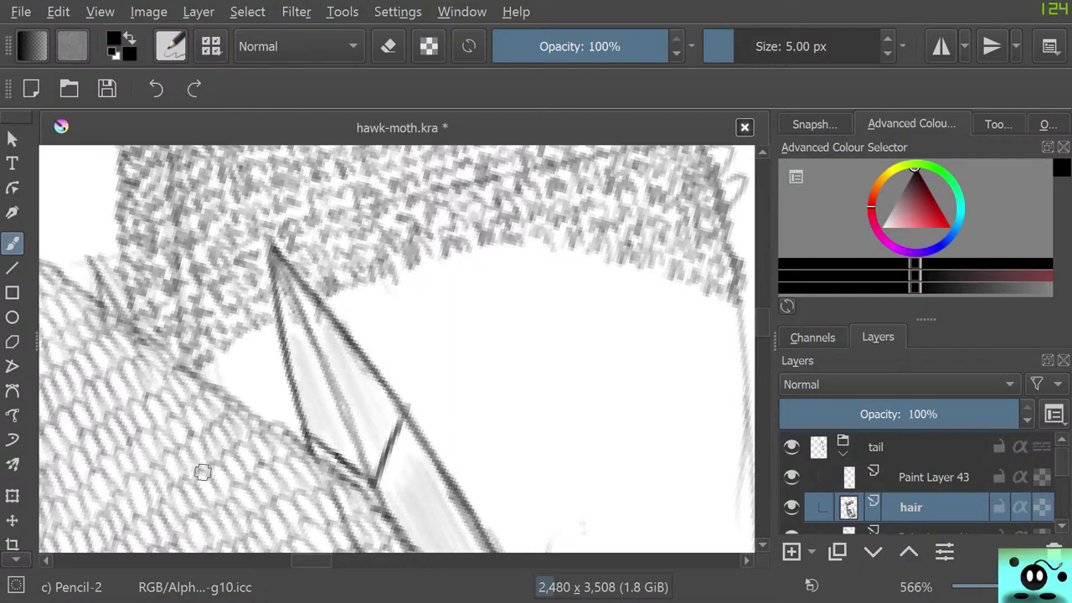
Step: Examine the hair band from different distances, comparing it with the tail, the wing and the legs
{"action": "scroll", "coordinate": [376, 325], "scroll_direction": "down", "scroll_amount": 2}
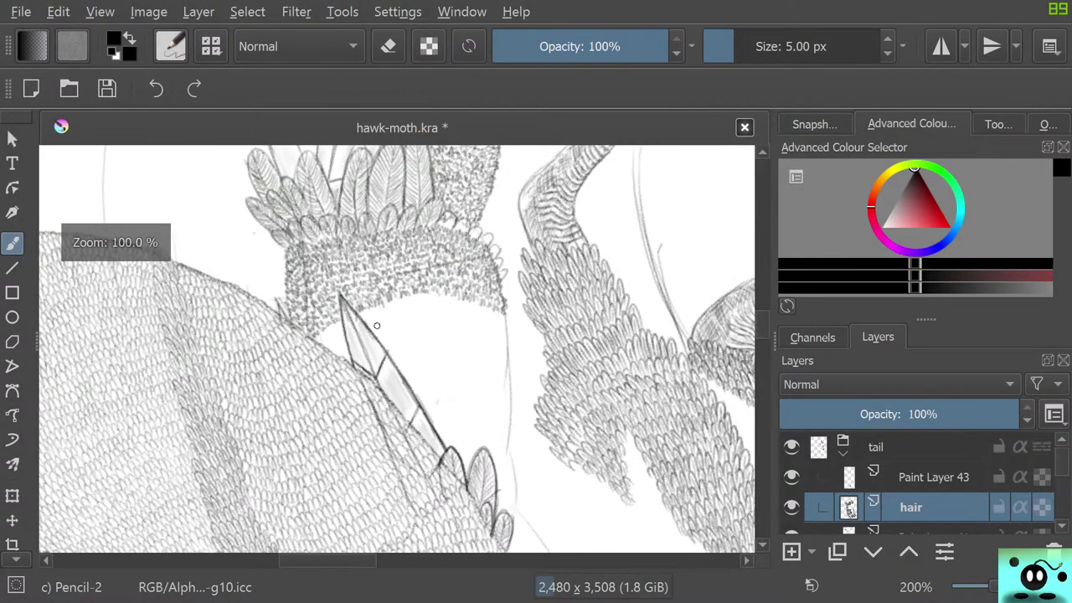
{"action": "scroll", "coordinate": [375, 325], "scroll_direction": "down", "scroll_amount": 4}
{"action": "scroll", "coordinate": [389, 374], "scroll_direction": "up", "scroll_amount": 3}
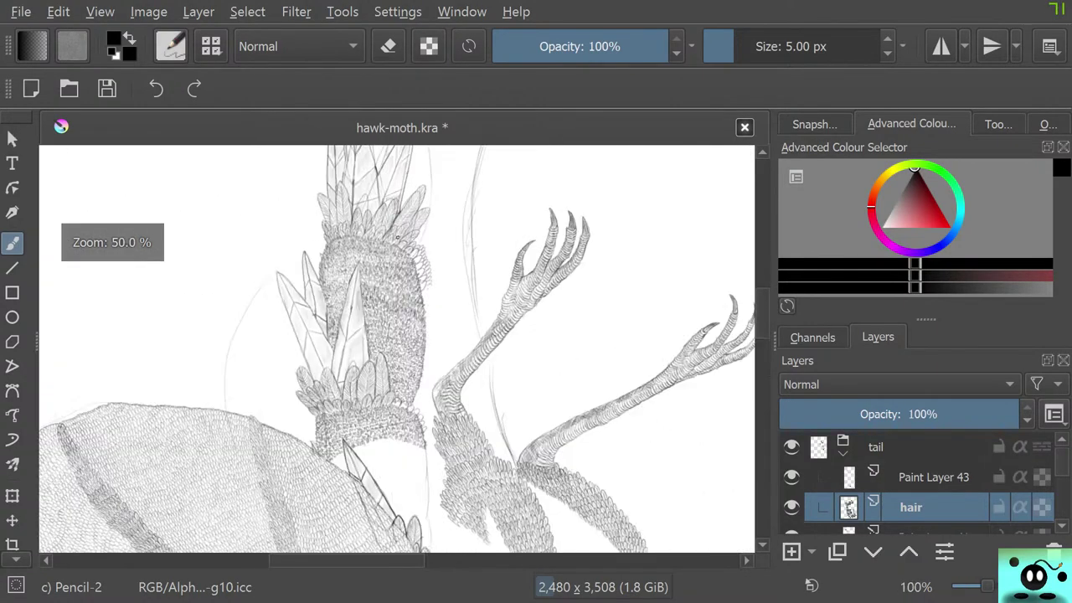
{"action": "scroll", "coordinate": [389, 375], "scroll_direction": "down", "scroll_amount": 3}
{"action": "scroll", "coordinate": [385, 436], "scroll_direction": "up", "scroll_amount": 5}
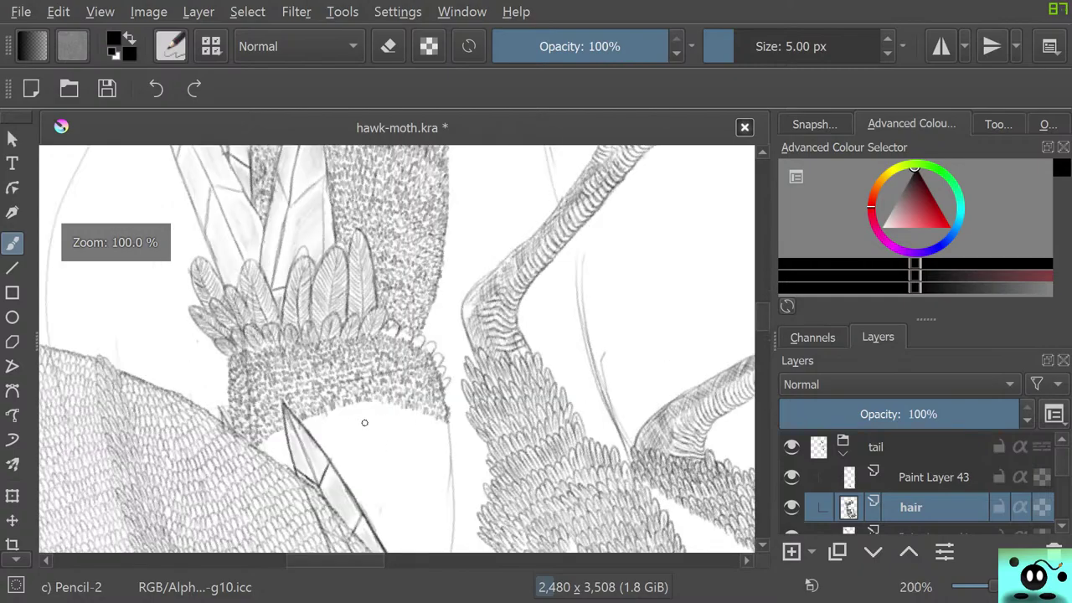
{"action": "scroll", "coordinate": [365, 450], "scroll_direction": "down", "scroll_amount": 3}
{"action": "scroll", "coordinate": [364, 451], "scroll_direction": "up", "scroll_amount": 2}
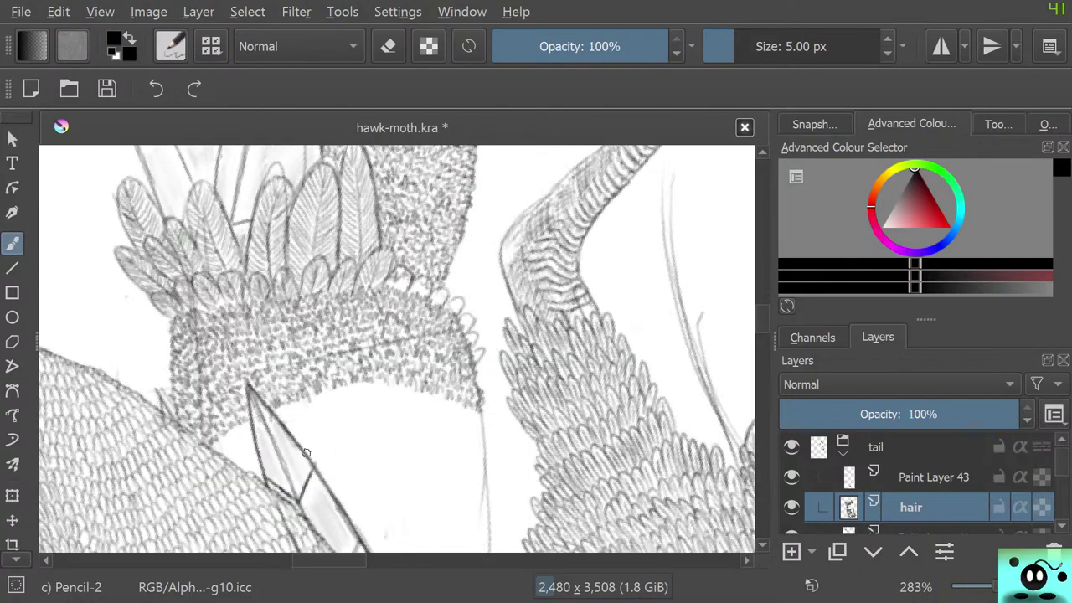
{"action": "scroll", "coordinate": [310, 450], "scroll_direction": "up", "scroll_amount": 1}
{"action": "scroll", "coordinate": [310, 451], "scroll_direction": "down", "scroll_amount": 1}
{"action": "scroll", "coordinate": [316, 451], "scroll_direction": "up", "scroll_amount": 2}
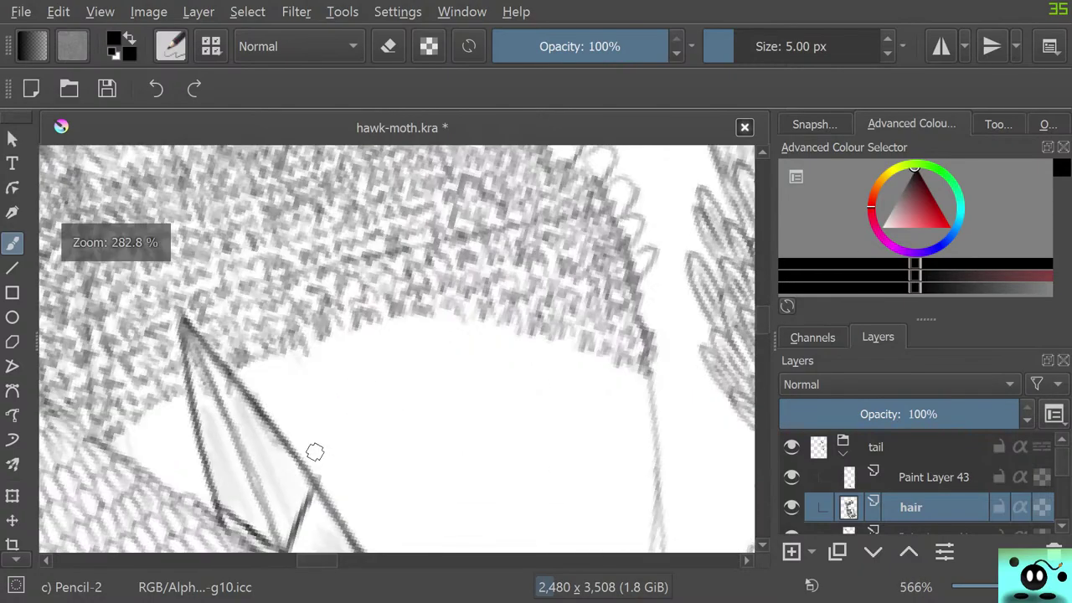
{"action": "scroll", "coordinate": [378, 361], "scroll_direction": "down", "scroll_amount": 2}
{"action": "scroll", "coordinate": [378, 361], "scroll_direction": "up", "scroll_amount": 1}
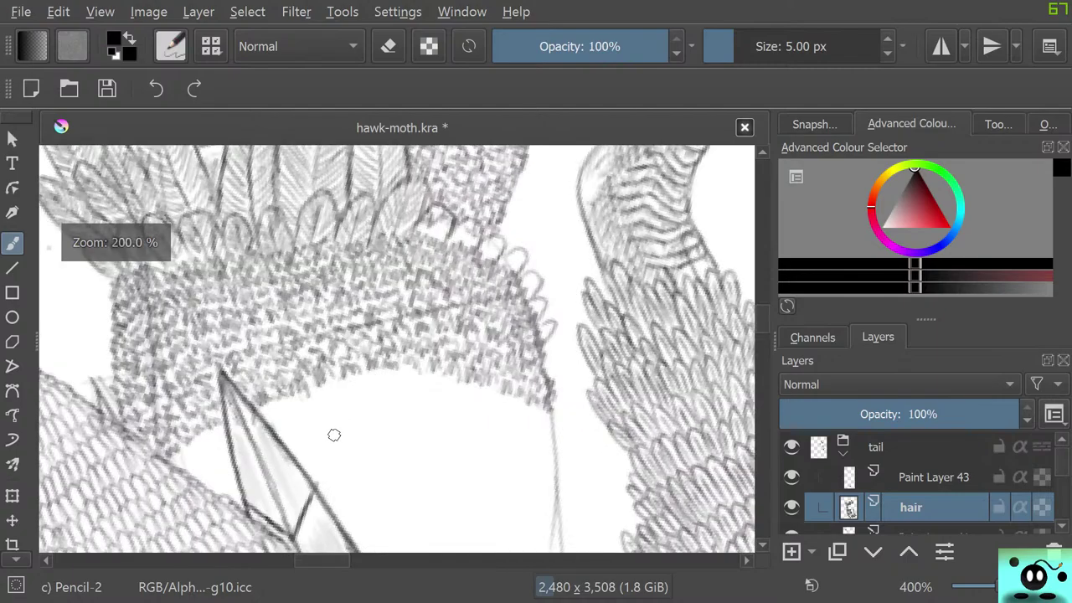
{"action": "scroll", "coordinate": [333, 434], "scroll_direction": "down", "scroll_amount": 1}
{"action": "scroll", "coordinate": [333, 450], "scroll_direction": "down", "scroll_amount": 1}
{"action": "scroll", "coordinate": [333, 449], "scroll_direction": "down", "scroll_amount": 1}
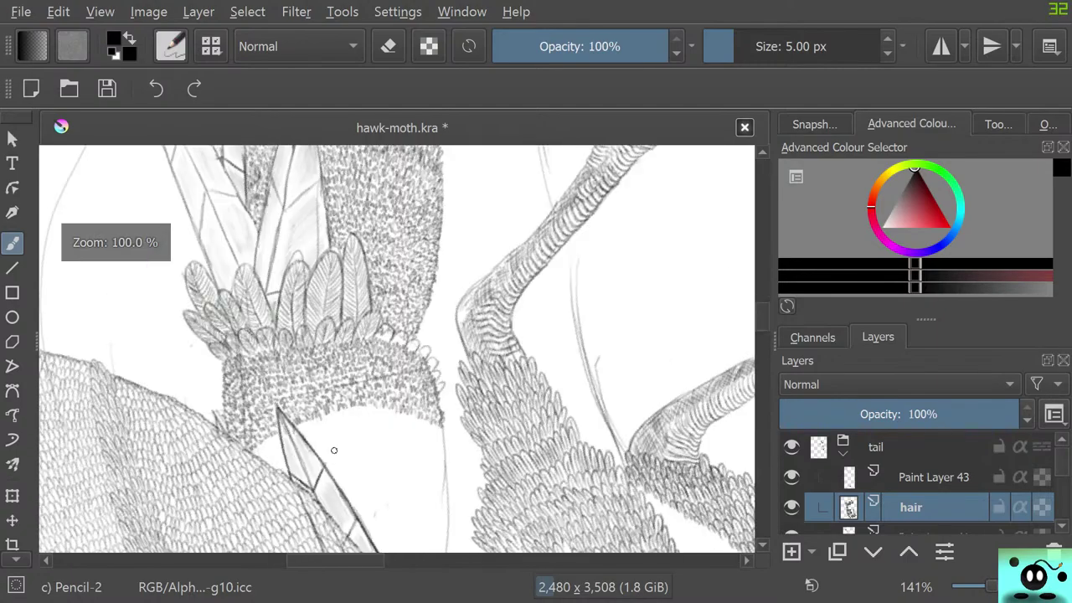
{"action": "scroll", "coordinate": [331, 448], "scroll_direction": "up", "scroll_amount": 2}
{"action": "scroll", "coordinate": [306, 461], "scroll_direction": "down", "scroll_amount": 1}
{"action": "scroll", "coordinate": [399, 273], "scroll_direction": "up", "scroll_amount": 1}
{"action": "scroll", "coordinate": [399, 304], "scroll_direction": "down", "scroll_amount": 1}
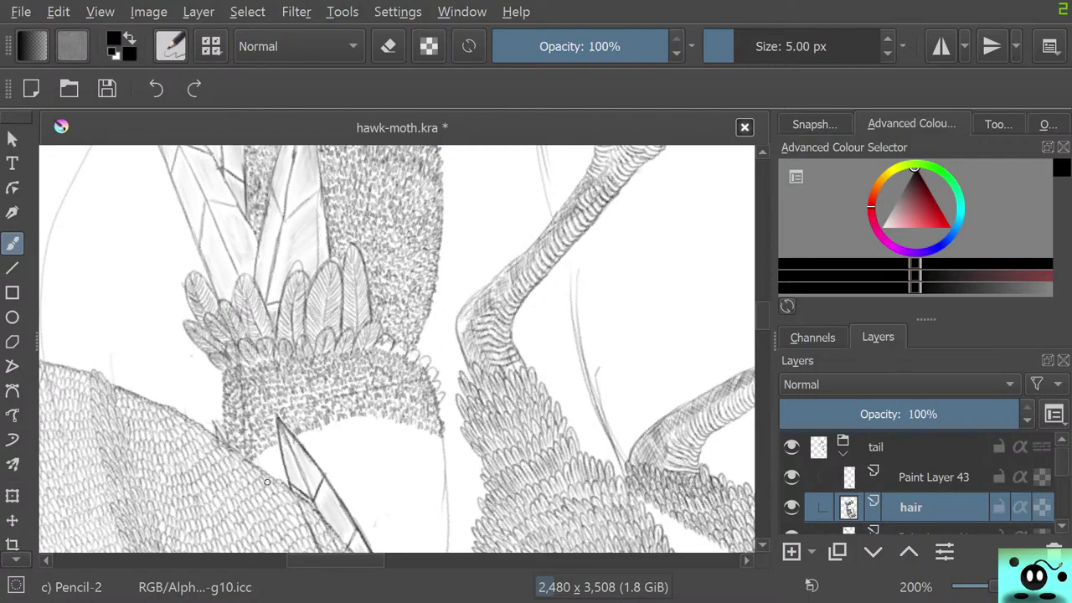
Step: Fill the gap between wing and crystal with short hairs and add a row from the crystal's other edge to the tail's leg-side contour
{"action": "scroll", "coordinate": [267, 481], "scroll_direction": "up", "scroll_amount": 3}
{"action": "scroll", "coordinate": [267, 482], "scroll_direction": "down", "scroll_amount": 1}
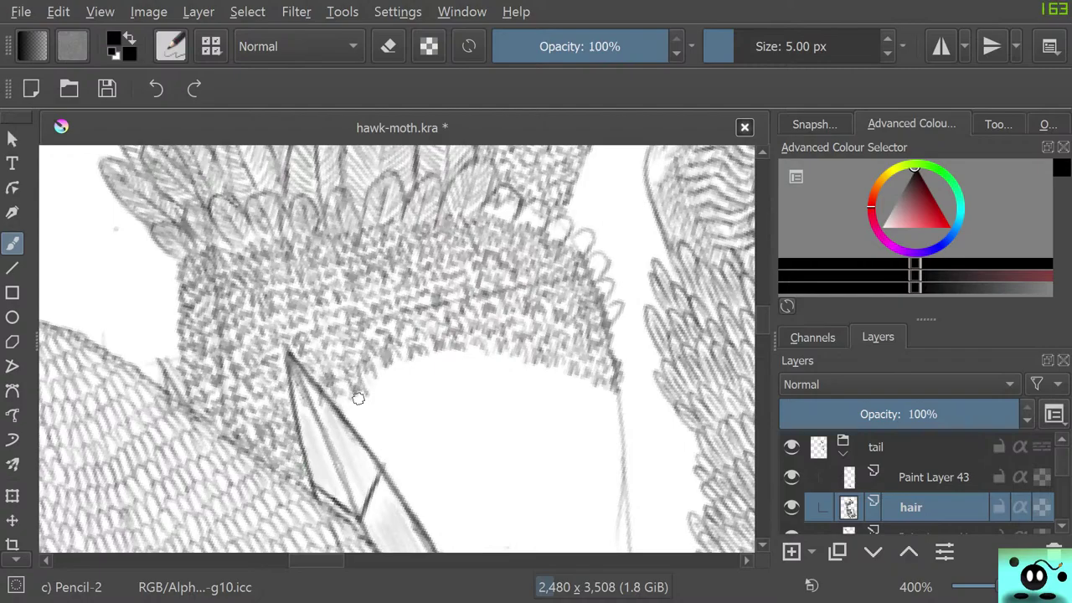
{"action": "left_click_drag", "start_coordinate": [377, 378], "coordinate": [374, 393]}
{"action": "mouse_move", "coordinate": [387, 378]}
{"action": "left_mouse_down"}
{"action": "mouse_move", "coordinate": [391, 392]}
{"action": "mouse_move", "coordinate": [385, 382]}
{"action": "mouse_move", "coordinate": [398, 383]}
{"action": "left_mouse_up"}
{"action": "mouse_move", "coordinate": [404, 369]}
{"action": "left_mouse_down"}
{"action": "mouse_move", "coordinate": [406, 385]}
{"action": "mouse_move", "coordinate": [417, 379]}
{"action": "left_mouse_up"}
{"action": "mouse_move", "coordinate": [423, 361]}
{"action": "left_mouse_down"}
{"action": "mouse_move", "coordinate": [394, 370]}
{"action": "mouse_move", "coordinate": [434, 380]}
{"action": "mouse_move", "coordinate": [429, 366]}
{"action": "mouse_move", "coordinate": [442, 375]}
{"action": "mouse_move", "coordinate": [450, 360]}
{"action": "mouse_move", "coordinate": [441, 357]}
{"action": "mouse_move", "coordinate": [458, 371]}
{"action": "mouse_move", "coordinate": [458, 352]}
{"action": "mouse_move", "coordinate": [471, 371]}
{"action": "mouse_move", "coordinate": [478, 353]}
{"action": "mouse_move", "coordinate": [483, 397]}
{"action": "mouse_move", "coordinate": [504, 362]}
{"action": "mouse_move", "coordinate": [505, 374]}
{"action": "mouse_move", "coordinate": [518, 364]}
{"action": "mouse_move", "coordinate": [509, 389]}
{"action": "mouse_move", "coordinate": [529, 372]}
{"action": "mouse_move", "coordinate": [551, 384]}
{"action": "mouse_move", "coordinate": [560, 372]}
{"action": "mouse_move", "coordinate": [547, 400]}
{"action": "mouse_move", "coordinate": [596, 397]}
{"action": "left_mouse_up"}
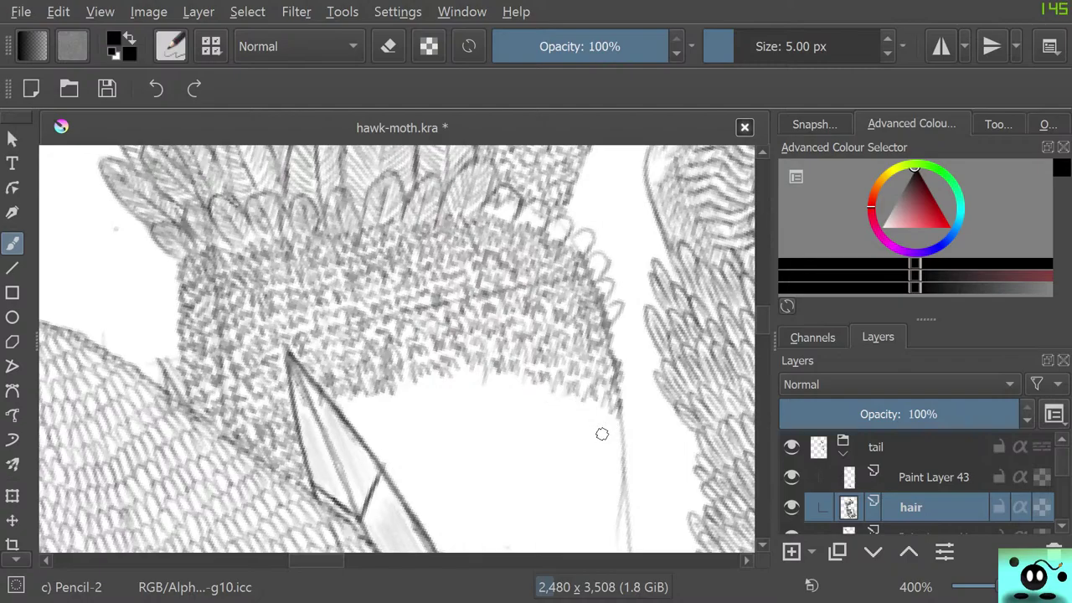
{"action": "left_click_drag", "start_coordinate": [586, 394], "coordinate": [583, 386]}
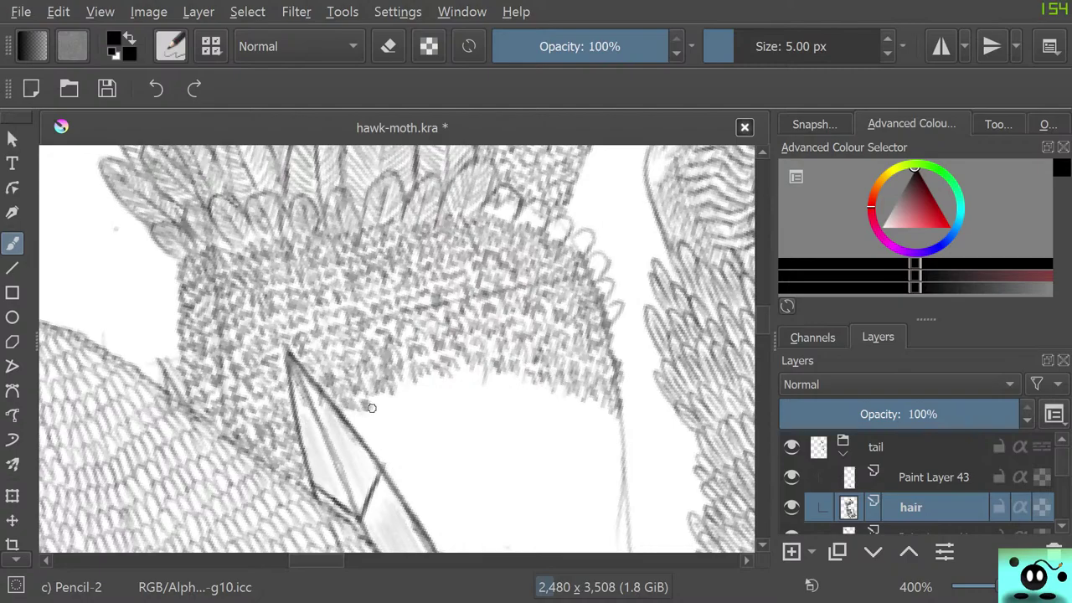
Step: Add rows of short hairs from the crystal to the leg-side contour, working down to the crystal's first facet line
{"action": "mouse_move", "coordinate": [372, 407]}
{"action": "left_mouse_down"}
{"action": "mouse_move", "coordinate": [381, 413]}
{"action": "mouse_move", "coordinate": [402, 390]}
{"action": "mouse_move", "coordinate": [416, 407]}
{"action": "mouse_move", "coordinate": [424, 353]}
{"action": "left_mouse_up"}
{"action": "mouse_move", "coordinate": [423, 400]}
{"action": "left_mouse_down"}
{"action": "mouse_move", "coordinate": [493, 387]}
{"action": "mouse_move", "coordinate": [490, 372]}
{"action": "mouse_move", "coordinate": [500, 393]}
{"action": "mouse_move", "coordinate": [511, 379]}
{"action": "mouse_move", "coordinate": [516, 396]}
{"action": "mouse_move", "coordinate": [502, 390]}
{"action": "mouse_move", "coordinate": [500, 379]}
{"action": "mouse_move", "coordinate": [521, 399]}
{"action": "mouse_move", "coordinate": [541, 386]}
{"action": "mouse_move", "coordinate": [548, 407]}
{"action": "mouse_move", "coordinate": [558, 397]}
{"action": "mouse_move", "coordinate": [568, 410]}
{"action": "mouse_move", "coordinate": [589, 411]}
{"action": "mouse_move", "coordinate": [587, 429]}
{"action": "mouse_move", "coordinate": [597, 418]}
{"action": "mouse_move", "coordinate": [616, 444]}
{"action": "left_mouse_up"}
{"action": "mouse_move", "coordinate": [352, 421]}
{"action": "left_mouse_down"}
{"action": "mouse_move", "coordinate": [407, 421]}
{"action": "mouse_move", "coordinate": [390, 400]}
{"action": "mouse_move", "coordinate": [393, 412]}
{"action": "mouse_move", "coordinate": [379, 405]}
{"action": "mouse_move", "coordinate": [423, 408]}
{"action": "mouse_move", "coordinate": [418, 426]}
{"action": "mouse_move", "coordinate": [433, 426]}
{"action": "mouse_move", "coordinate": [411, 408]}
{"action": "mouse_move", "coordinate": [439, 419]}
{"action": "mouse_move", "coordinate": [432, 399]}
{"action": "mouse_move", "coordinate": [462, 411]}
{"action": "mouse_move", "coordinate": [434, 356]}
{"action": "mouse_move", "coordinate": [463, 402]}
{"action": "mouse_move", "coordinate": [471, 396]}
{"action": "mouse_move", "coordinate": [475, 417]}
{"action": "mouse_move", "coordinate": [479, 390]}
{"action": "mouse_move", "coordinate": [467, 417]}
{"action": "mouse_move", "coordinate": [489, 413]}
{"action": "mouse_move", "coordinate": [486, 383]}
{"action": "mouse_move", "coordinate": [487, 414]}
{"action": "mouse_move", "coordinate": [506, 410]}
{"action": "mouse_move", "coordinate": [498, 393]}
{"action": "mouse_move", "coordinate": [508, 418]}
{"action": "mouse_move", "coordinate": [527, 402]}
{"action": "mouse_move", "coordinate": [541, 409]}
{"action": "mouse_move", "coordinate": [528, 419]}
{"action": "mouse_move", "coordinate": [540, 417]}
{"action": "mouse_move", "coordinate": [546, 395]}
{"action": "mouse_move", "coordinate": [546, 421]}
{"action": "mouse_move", "coordinate": [561, 412]}
{"action": "mouse_move", "coordinate": [553, 439]}
{"action": "mouse_move", "coordinate": [577, 424]}
{"action": "mouse_move", "coordinate": [620, 462]}
{"action": "left_mouse_up"}
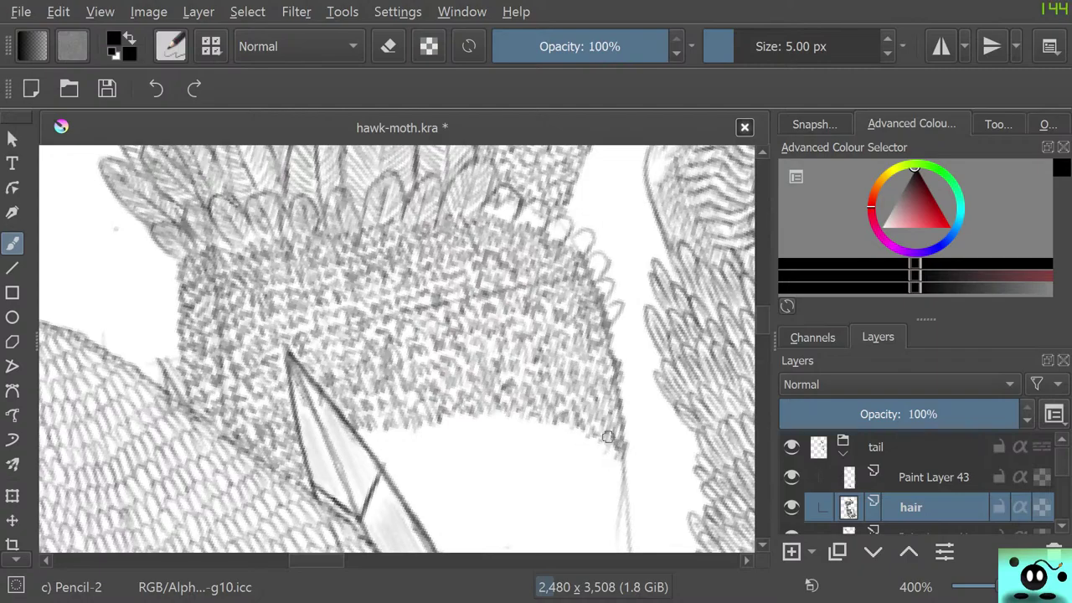
{"action": "scroll", "coordinate": [606, 436], "scroll_direction": "down", "scroll_amount": 3}
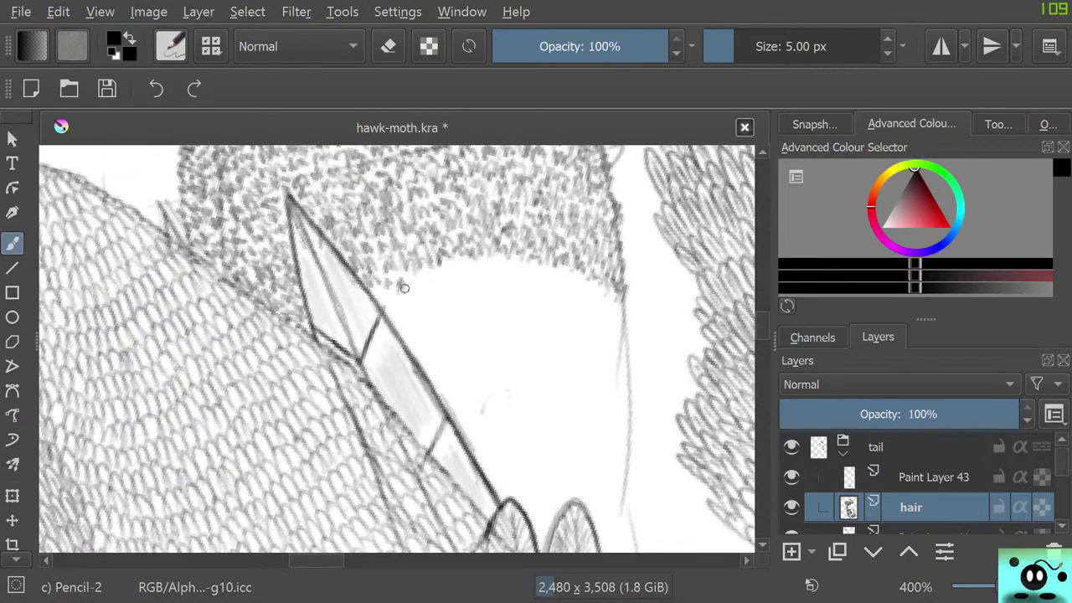
{"action": "mouse_move", "coordinate": [404, 287]}
{"action": "left_mouse_down"}
{"action": "mouse_move", "coordinate": [446, 278]}
{"action": "mouse_move", "coordinate": [446, 269]}
{"action": "mouse_move", "coordinate": [451, 283]}
{"action": "mouse_move", "coordinate": [455, 261]}
{"action": "mouse_move", "coordinate": [467, 271]}
{"action": "mouse_move", "coordinate": [486, 257]}
{"action": "mouse_move", "coordinate": [507, 278]}
{"action": "mouse_move", "coordinate": [527, 281]}
{"action": "mouse_move", "coordinate": [534, 269]}
{"action": "mouse_move", "coordinate": [534, 279]}
{"action": "mouse_move", "coordinate": [562, 277]}
{"action": "mouse_move", "coordinate": [571, 291]}
{"action": "mouse_move", "coordinate": [586, 285]}
{"action": "mouse_move", "coordinate": [584, 313]}
{"action": "mouse_move", "coordinate": [594, 288]}
{"action": "mouse_move", "coordinate": [626, 336]}
{"action": "left_mouse_up"}
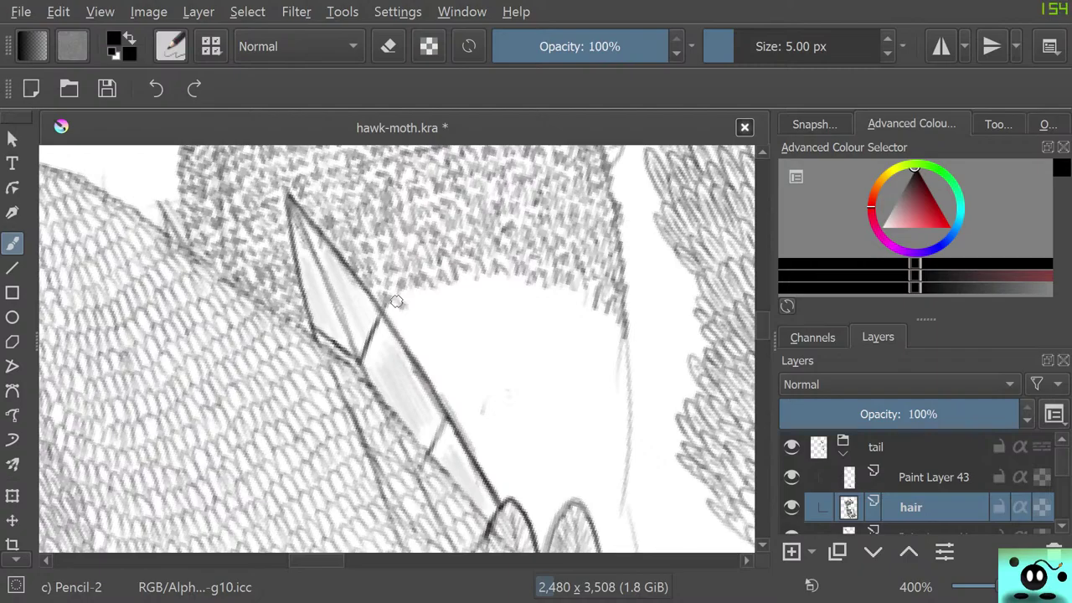
{"action": "mouse_move", "coordinate": [421, 298]}
{"action": "left_mouse_down"}
{"action": "mouse_move", "coordinate": [437, 306]}
{"action": "mouse_move", "coordinate": [468, 274]}
{"action": "mouse_move", "coordinate": [579, 302]}
{"action": "left_mouse_up"}
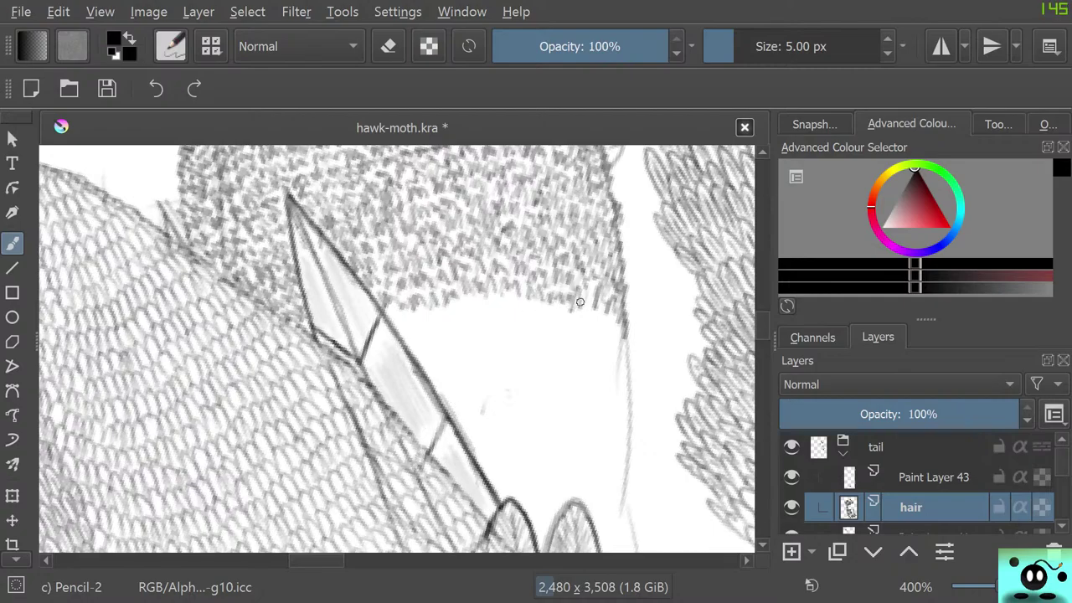
Step: Continue the rows of short hairs just below the crystal's first facet line, across to the tail's leg-side contour
{"action": "mouse_move", "coordinate": [398, 330]}
{"action": "left_mouse_down"}
{"action": "mouse_move", "coordinate": [419, 313]}
{"action": "mouse_move", "coordinate": [445, 312]}
{"action": "mouse_move", "coordinate": [445, 324]}
{"action": "mouse_move", "coordinate": [452, 311]}
{"action": "mouse_move", "coordinate": [459, 326]}
{"action": "mouse_move", "coordinate": [472, 298]}
{"action": "mouse_move", "coordinate": [507, 313]}
{"action": "left_mouse_up"}
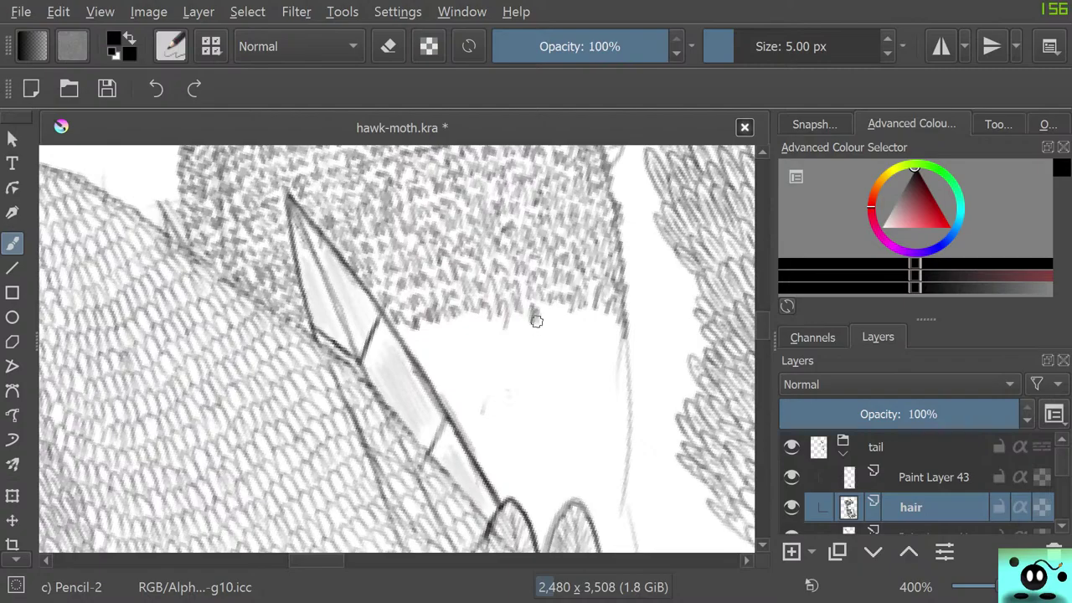
{"action": "left_click_drag", "start_coordinate": [549, 305], "coordinate": [545, 321]}
{"action": "mouse_move", "coordinate": [556, 312]}
{"action": "left_mouse_down"}
{"action": "mouse_move", "coordinate": [581, 312]}
{"action": "mouse_move", "coordinate": [611, 327]}
{"action": "left_mouse_up"}
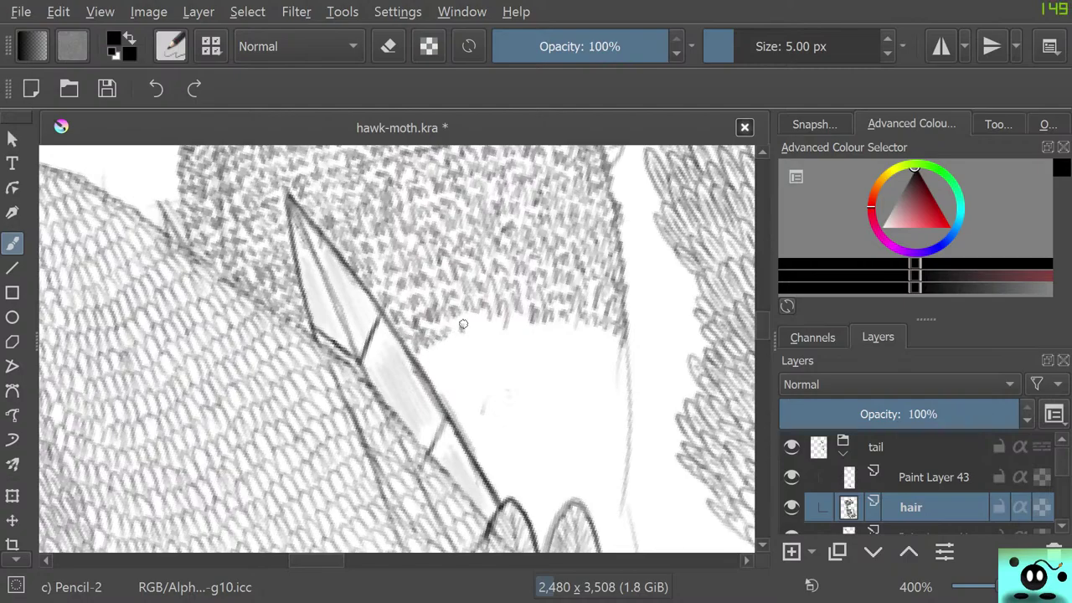
{"action": "left_click_drag", "start_coordinate": [453, 327], "coordinate": [480, 332]}
{"action": "mouse_move", "coordinate": [520, 325]}
{"action": "left_mouse_down"}
{"action": "mouse_move", "coordinate": [565, 322]}
{"action": "mouse_move", "coordinate": [573, 342]}
{"action": "mouse_move", "coordinate": [585, 330]}
{"action": "mouse_move", "coordinate": [590, 345]}
{"action": "mouse_move", "coordinate": [606, 331]}
{"action": "mouse_move", "coordinate": [629, 374]}
{"action": "left_mouse_up"}
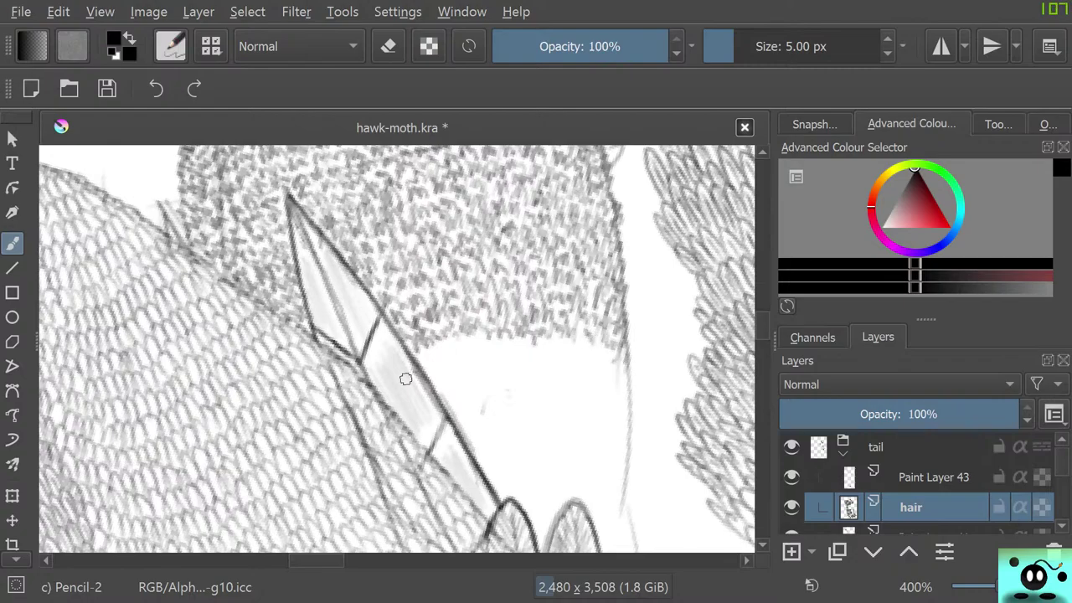
Step: Cover the tail beside the crystal's middle facet with rows of short hairs down to its second facet line
{"action": "mouse_move", "coordinate": [422, 360]}
{"action": "left_mouse_down"}
{"action": "mouse_move", "coordinate": [498, 343]}
{"action": "mouse_move", "coordinate": [504, 363]}
{"action": "mouse_move", "coordinate": [516, 346]}
{"action": "mouse_move", "coordinate": [536, 362]}
{"action": "mouse_move", "coordinate": [550, 347]}
{"action": "mouse_move", "coordinate": [562, 358]}
{"action": "mouse_move", "coordinate": [567, 345]}
{"action": "mouse_move", "coordinate": [582, 362]}
{"action": "mouse_move", "coordinate": [580, 347]}
{"action": "mouse_move", "coordinate": [602, 363]}
{"action": "mouse_move", "coordinate": [612, 352]}
{"action": "mouse_move", "coordinate": [614, 373]}
{"action": "mouse_move", "coordinate": [627, 368]}
{"action": "mouse_move", "coordinate": [605, 383]}
{"action": "left_mouse_up"}
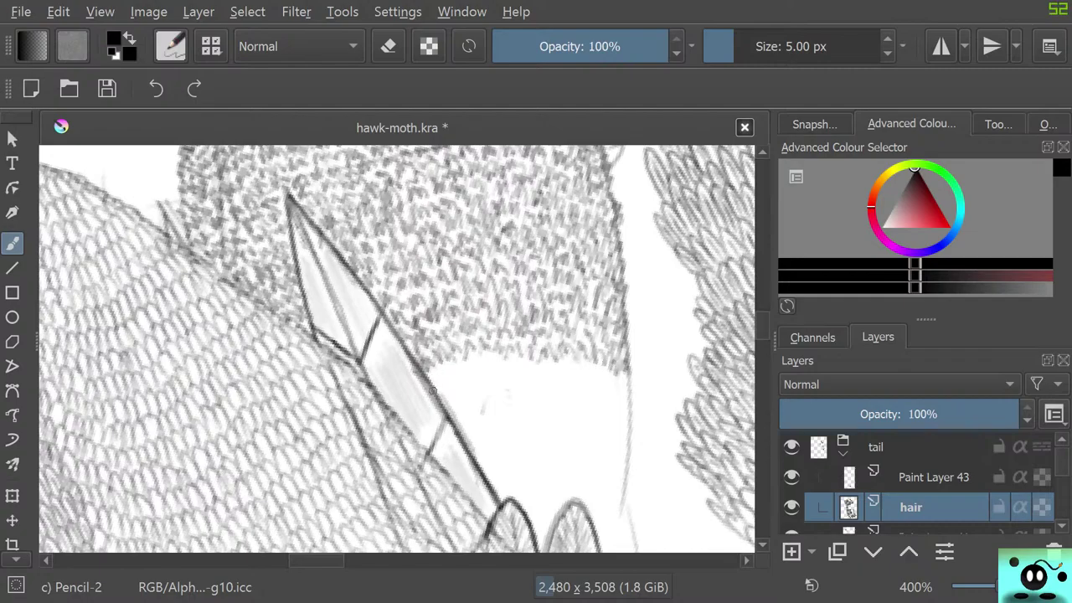
{"action": "mouse_move", "coordinate": [434, 373]}
{"action": "left_mouse_down"}
{"action": "mouse_move", "coordinate": [468, 358]}
{"action": "mouse_move", "coordinate": [481, 357]}
{"action": "mouse_move", "coordinate": [480, 374]}
{"action": "mouse_move", "coordinate": [498, 362]}
{"action": "mouse_move", "coordinate": [479, 359]}
{"action": "mouse_move", "coordinate": [495, 370]}
{"action": "mouse_move", "coordinate": [521, 294]}
{"action": "mouse_move", "coordinate": [495, 370]}
{"action": "mouse_move", "coordinate": [526, 363]}
{"action": "mouse_move", "coordinate": [539, 381]}
{"action": "mouse_move", "coordinate": [561, 364]}
{"action": "mouse_move", "coordinate": [604, 390]}
{"action": "mouse_move", "coordinate": [615, 376]}
{"action": "mouse_move", "coordinate": [618, 397]}
{"action": "mouse_move", "coordinate": [632, 391]}
{"action": "mouse_move", "coordinate": [630, 404]}
{"action": "mouse_move", "coordinate": [624, 380]}
{"action": "mouse_move", "coordinate": [565, 371]}
{"action": "left_mouse_up"}
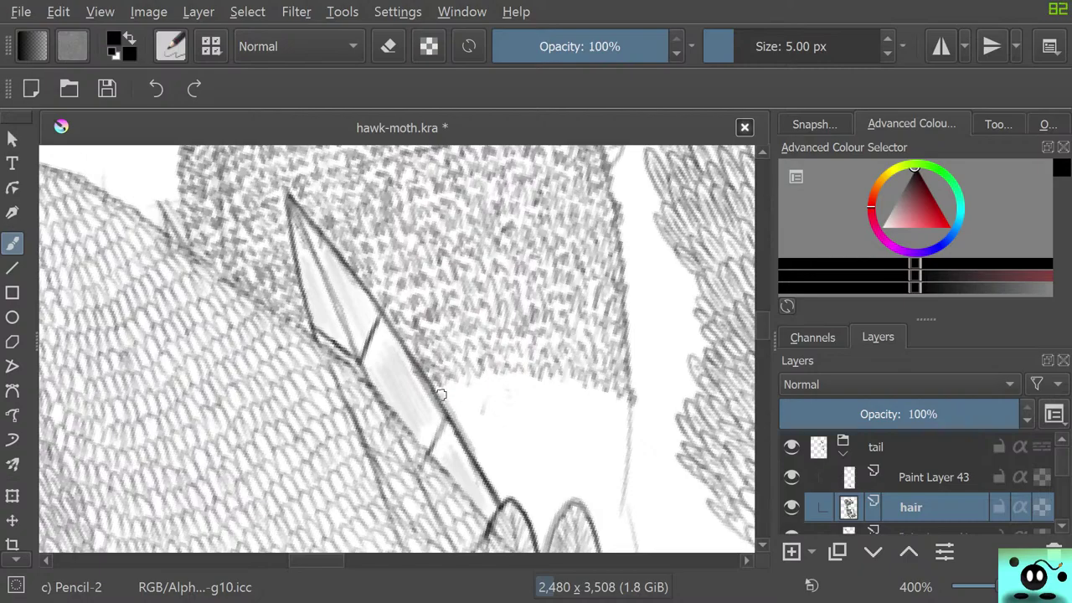
{"action": "mouse_move", "coordinate": [442, 395]}
{"action": "left_mouse_down"}
{"action": "mouse_move", "coordinate": [507, 399]}
{"action": "mouse_move", "coordinate": [505, 390]}
{"action": "mouse_move", "coordinate": [529, 385]}
{"action": "left_mouse_up"}
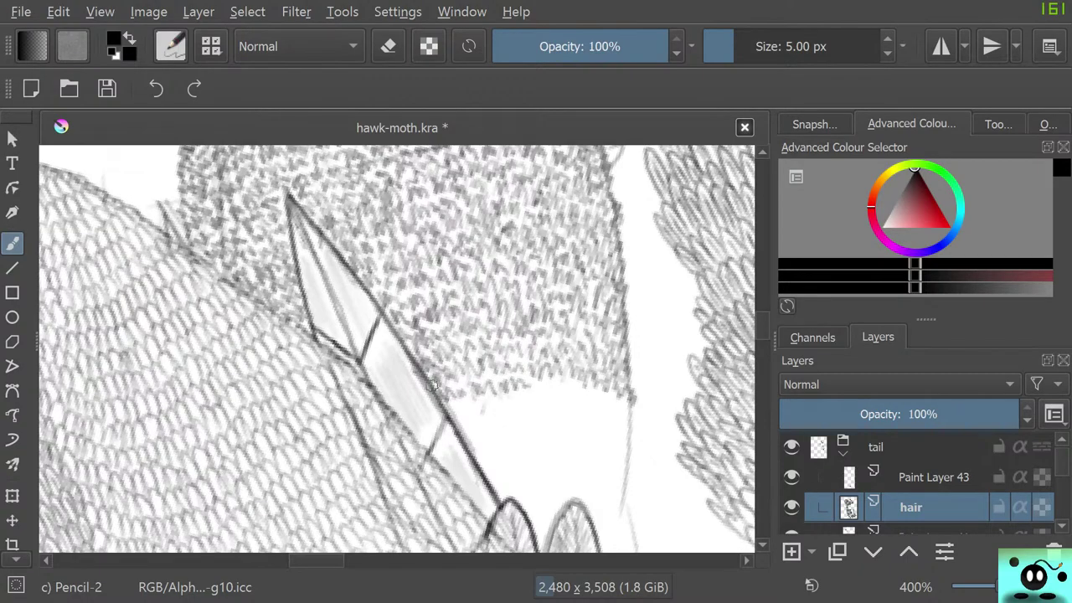
{"action": "mouse_move", "coordinate": [454, 383]}
{"action": "left_mouse_down"}
{"action": "mouse_move", "coordinate": [489, 386]}
{"action": "mouse_move", "coordinate": [512, 374]}
{"action": "mouse_move", "coordinate": [531, 394]}
{"action": "mouse_move", "coordinate": [545, 380]}
{"action": "mouse_move", "coordinate": [573, 384]}
{"action": "mouse_move", "coordinate": [581, 405]}
{"action": "mouse_move", "coordinate": [593, 403]}
{"action": "mouse_move", "coordinate": [589, 382]}
{"action": "mouse_move", "coordinate": [614, 401]}
{"action": "left_mouse_up"}
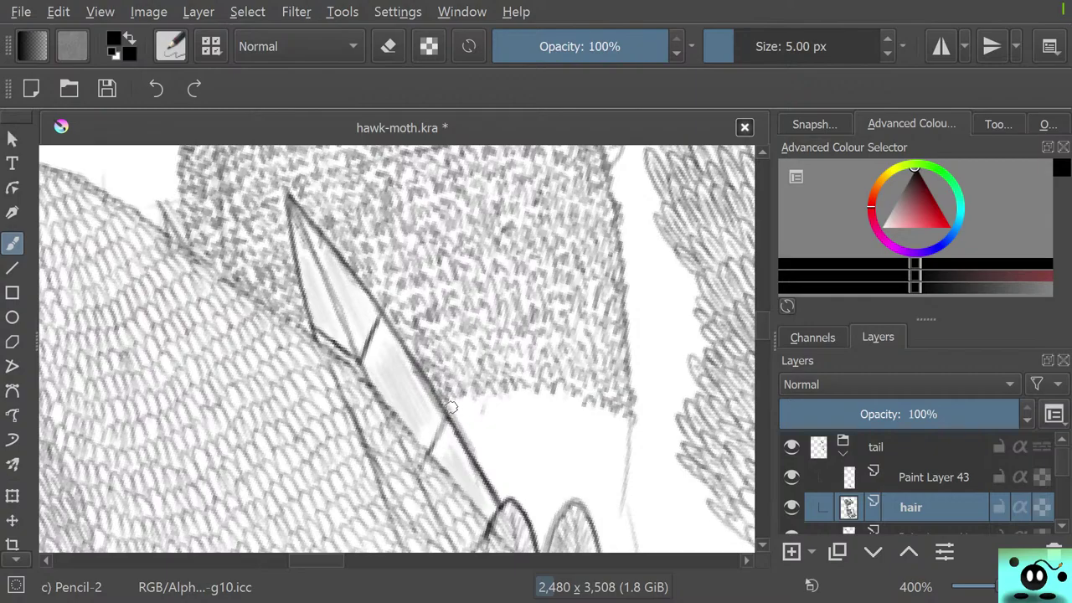
{"action": "mouse_move", "coordinate": [452, 409]}
{"action": "left_mouse_down"}
{"action": "mouse_move", "coordinate": [501, 411]}
{"action": "mouse_move", "coordinate": [508, 399]}
{"action": "mouse_move", "coordinate": [518, 421]}
{"action": "mouse_move", "coordinate": [490, 407]}
{"action": "mouse_move", "coordinate": [547, 409]}
{"action": "mouse_move", "coordinate": [547, 392]}
{"action": "mouse_move", "coordinate": [555, 408]}
{"action": "mouse_move", "coordinate": [580, 401]}
{"action": "mouse_move", "coordinate": [593, 423]}
{"action": "mouse_move", "coordinate": [617, 436]}
{"action": "left_mouse_up"}
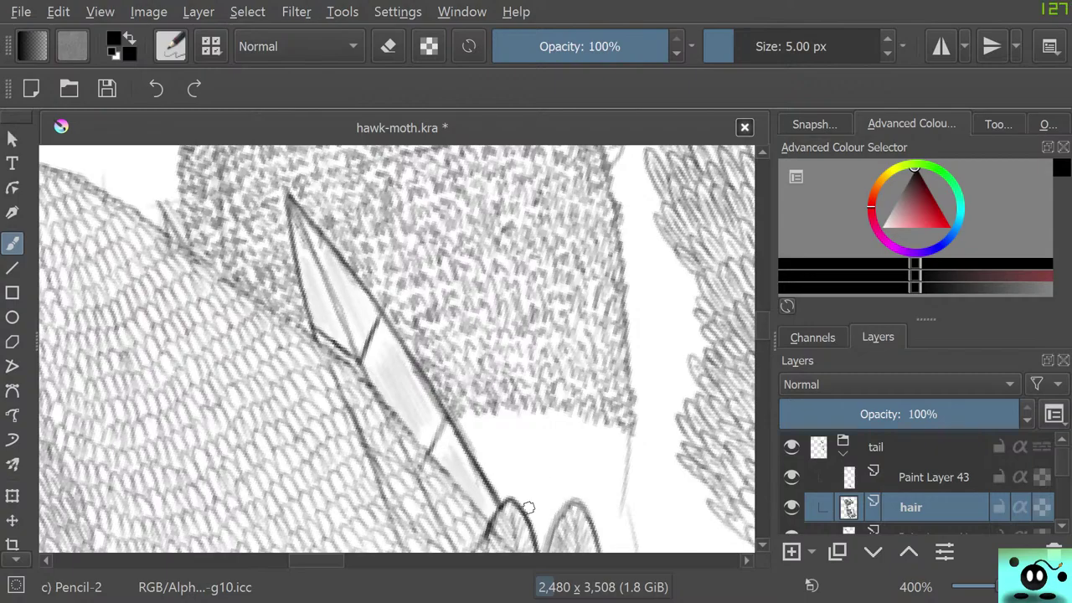
Step: Fill the remaining gap between the crystal's lower end, the rounded wing feathers and the leg-side contour with short hairs
{"action": "scroll", "coordinate": [397, 349], "scroll_direction": "down", "scroll_amount": 2}
{"action": "mouse_move", "coordinate": [463, 326]}
{"action": "left_mouse_down"}
{"action": "mouse_move", "coordinate": [463, 344]}
{"action": "mouse_move", "coordinate": [500, 322]}
{"action": "mouse_move", "coordinate": [505, 351]}
{"action": "mouse_move", "coordinate": [520, 331]}
{"action": "mouse_move", "coordinate": [550, 329]}
{"action": "mouse_move", "coordinate": [568, 359]}
{"action": "mouse_move", "coordinate": [586, 340]}
{"action": "mouse_move", "coordinate": [598, 356]}
{"action": "mouse_move", "coordinate": [617, 347]}
{"action": "mouse_move", "coordinate": [635, 369]}
{"action": "left_mouse_up"}
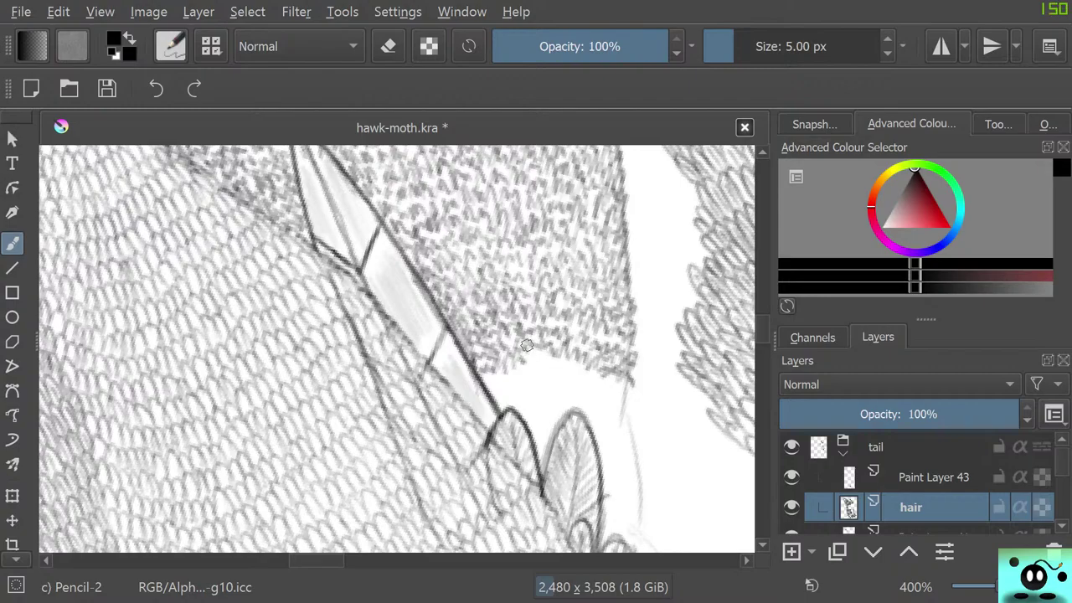
{"action": "left_click_drag", "start_coordinate": [532, 356], "coordinate": [531, 366]}
{"action": "left_click_drag", "start_coordinate": [543, 356], "coordinate": [549, 366]}
{"action": "left_click_drag", "start_coordinate": [559, 359], "coordinate": [563, 372]}
{"action": "mouse_move", "coordinate": [571, 366]}
{"action": "left_mouse_down"}
{"action": "mouse_move", "coordinate": [547, 382]}
{"action": "mouse_move", "coordinate": [613, 384]}
{"action": "mouse_move", "coordinate": [617, 422]}
{"action": "mouse_move", "coordinate": [603, 429]}
{"action": "mouse_move", "coordinate": [613, 398]}
{"action": "mouse_move", "coordinate": [592, 409]}
{"action": "mouse_move", "coordinate": [606, 410]}
{"action": "mouse_move", "coordinate": [588, 384]}
{"action": "mouse_move", "coordinate": [585, 395]}
{"action": "mouse_move", "coordinate": [560, 340]}
{"action": "mouse_move", "coordinate": [544, 374]}
{"action": "mouse_move", "coordinate": [567, 395]}
{"action": "mouse_move", "coordinate": [563, 375]}
{"action": "mouse_move", "coordinate": [534, 361]}
{"action": "mouse_move", "coordinate": [526, 375]}
{"action": "mouse_move", "coordinate": [511, 367]}
{"action": "mouse_move", "coordinate": [484, 385]}
{"action": "mouse_move", "coordinate": [531, 384]}
{"action": "mouse_move", "coordinate": [530, 408]}
{"action": "mouse_move", "coordinate": [553, 394]}
{"action": "mouse_move", "coordinate": [578, 401]}
{"action": "mouse_move", "coordinate": [593, 429]}
{"action": "mouse_move", "coordinate": [551, 420]}
{"action": "mouse_move", "coordinate": [556, 408]}
{"action": "mouse_move", "coordinate": [505, 391]}
{"action": "mouse_move", "coordinate": [528, 431]}
{"action": "left_mouse_up"}
{"action": "mouse_move", "coordinate": [541, 392]}
{"action": "left_mouse_down"}
{"action": "mouse_move", "coordinate": [553, 381]}
{"action": "mouse_move", "coordinate": [515, 384]}
{"action": "left_mouse_up"}
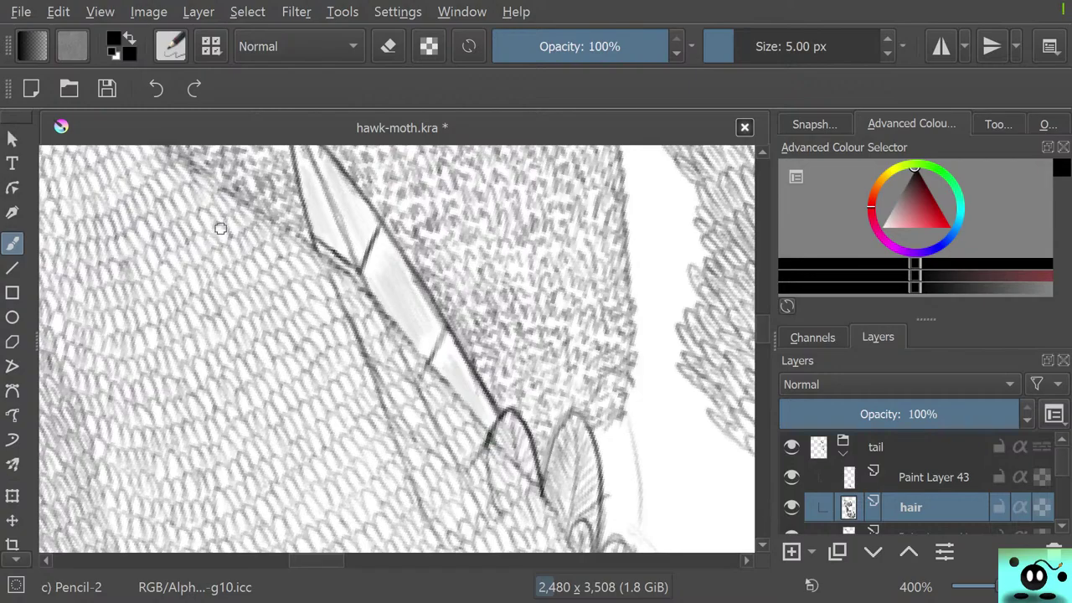
Step: Examine the wing's edge and the rounded feathers below the tail crystal, from the hair fill down along the outer contour
{"action": "scroll", "coordinate": [220, 228], "scroll_direction": "down", "scroll_amount": 4}
{"action": "scroll", "coordinate": [461, 449], "scroll_direction": "up", "scroll_amount": 5}
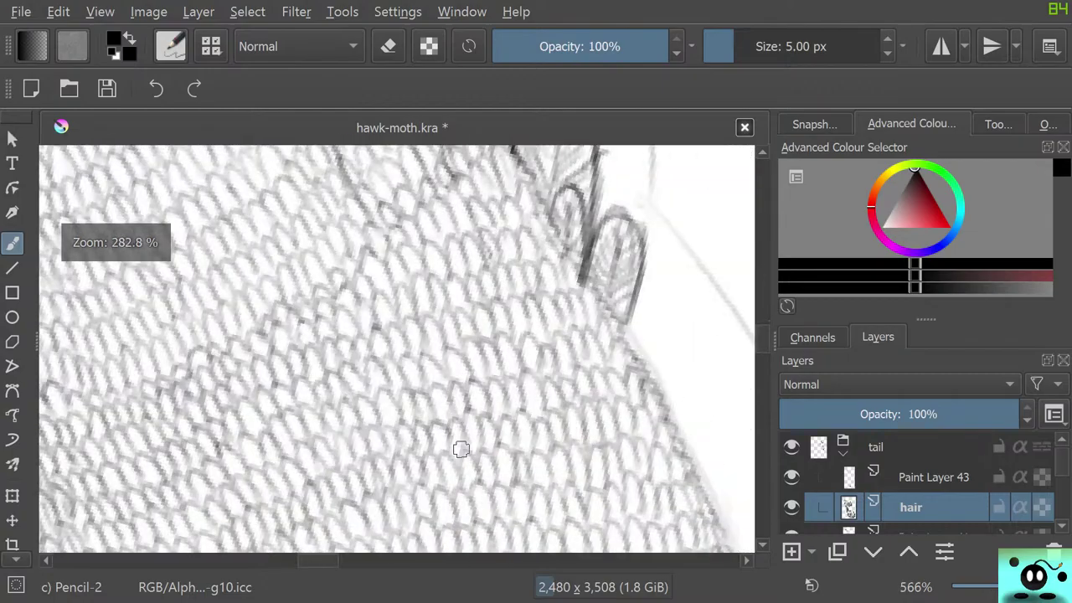
{"action": "scroll", "coordinate": [461, 450], "scroll_direction": "down", "scroll_amount": 4}
{"action": "scroll", "coordinate": [500, 431], "scroll_direction": "up", "scroll_amount": 4}
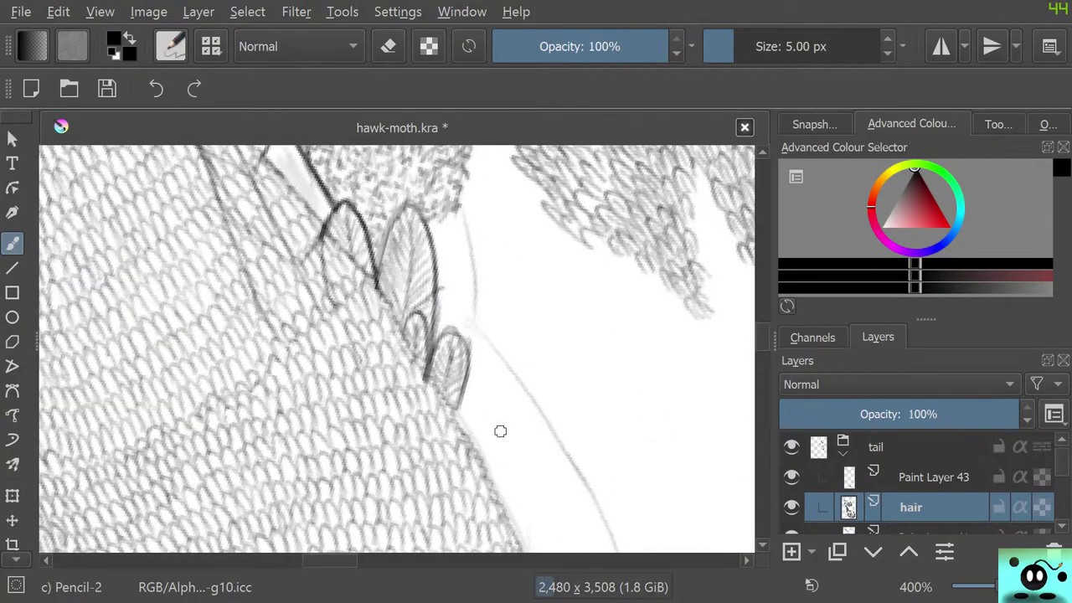
{"action": "scroll", "coordinate": [500, 430], "scroll_direction": "down", "scroll_amount": 2}
{"action": "scroll", "coordinate": [500, 432], "scroll_direction": "up", "scroll_amount": 2}
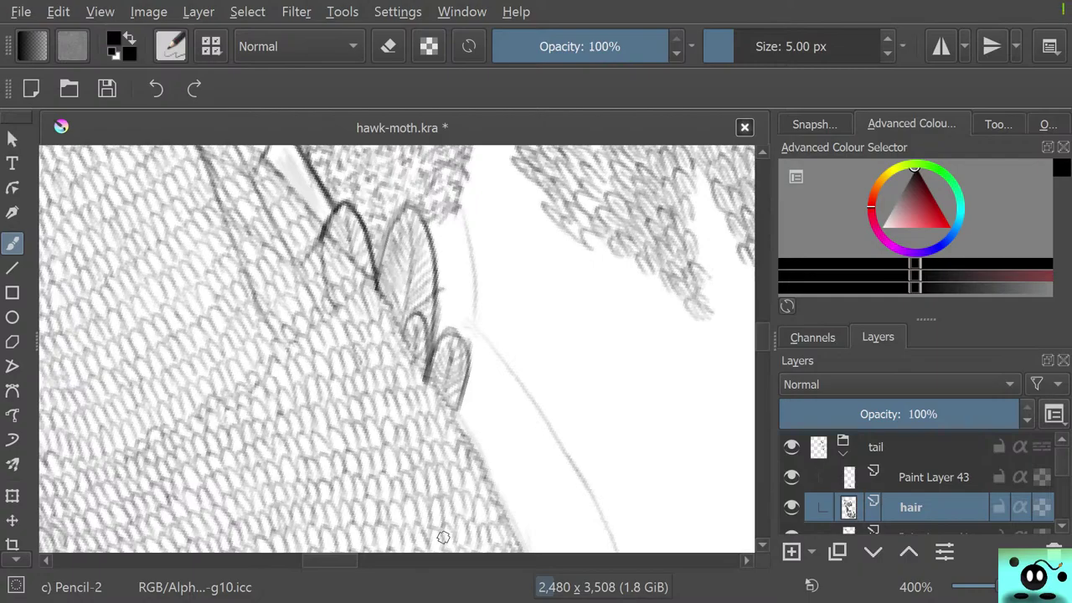
{"action": "scroll", "coordinate": [397, 348], "scroll_direction": "down", "scroll_amount": 5}
{"action": "scroll", "coordinate": [397, 348], "scroll_direction": "up", "scroll_amount": 5}
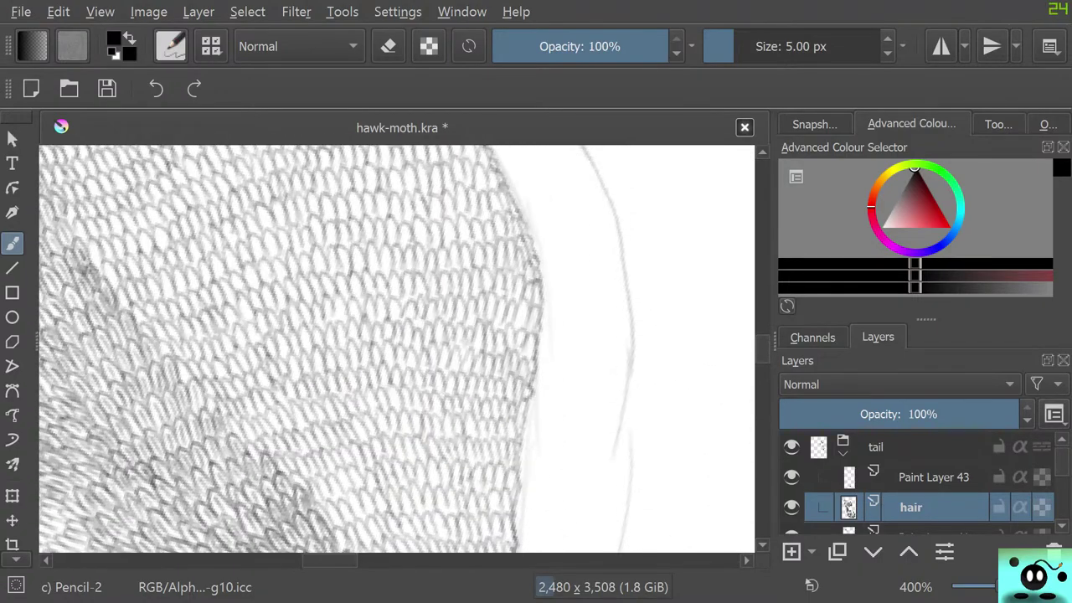
{"action": "scroll", "coordinate": [398, 349], "scroll_direction": "down", "scroll_amount": 2}
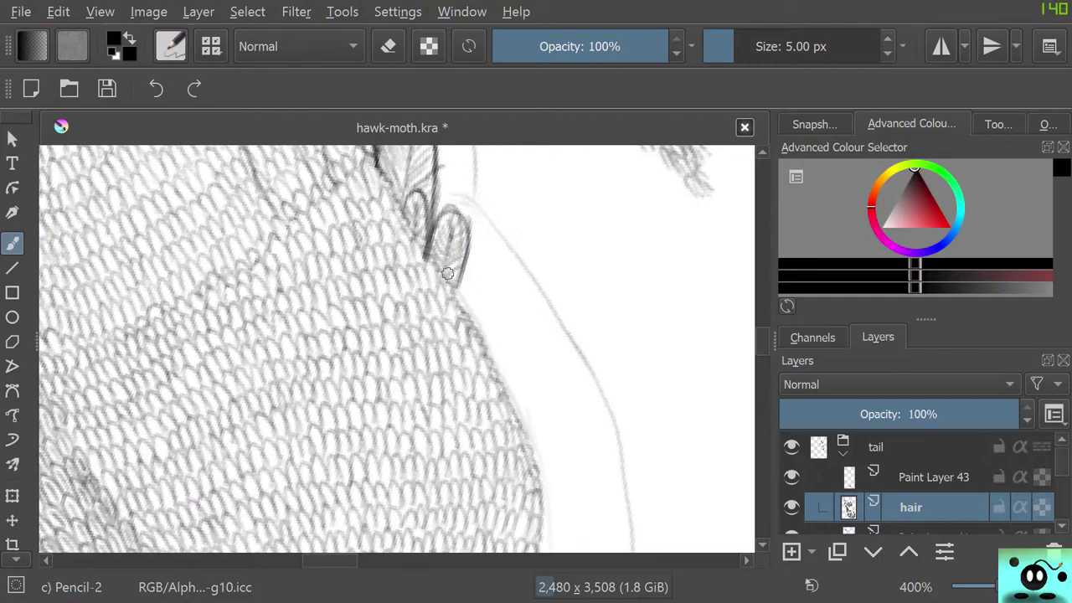
{"action": "right_click", "coordinate": [439, 421]}
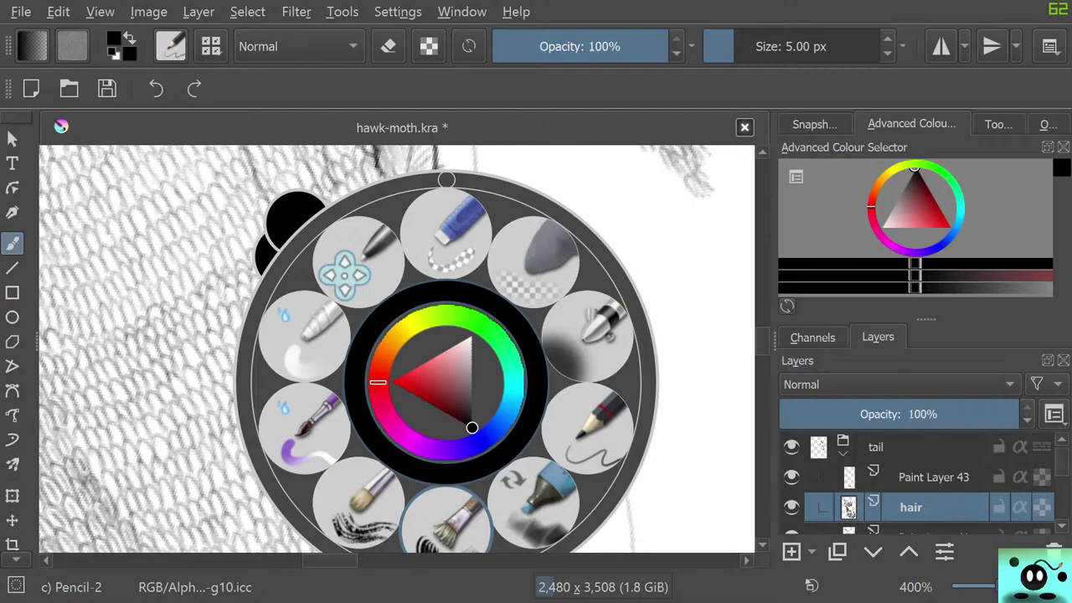
{"action": "left_click", "coordinate": [262, 154]}
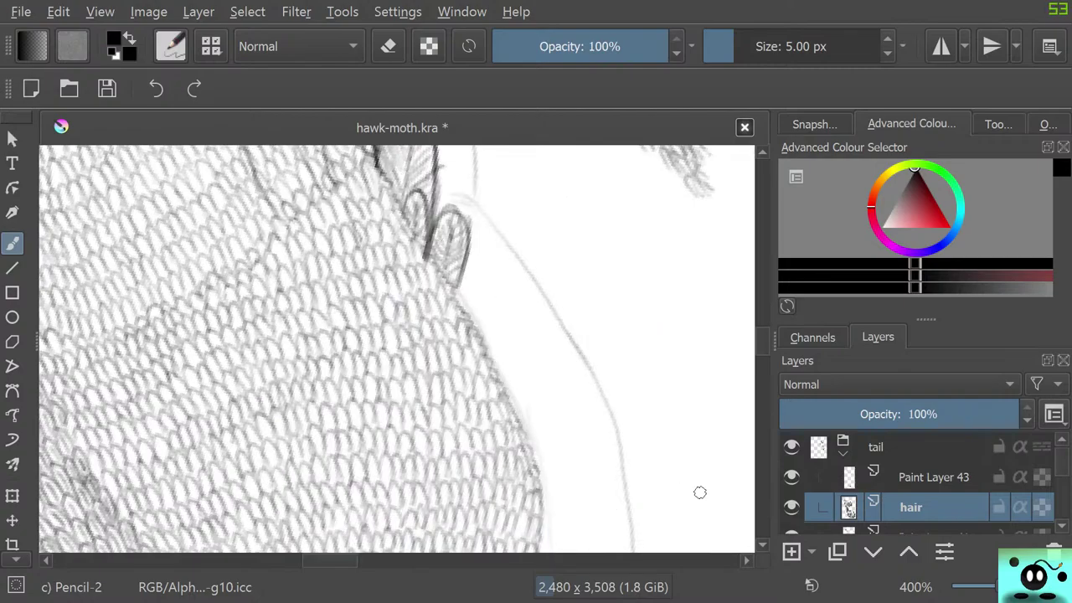
{"action": "left_click_drag", "start_coordinate": [761, 341], "coordinate": [761, 333]}
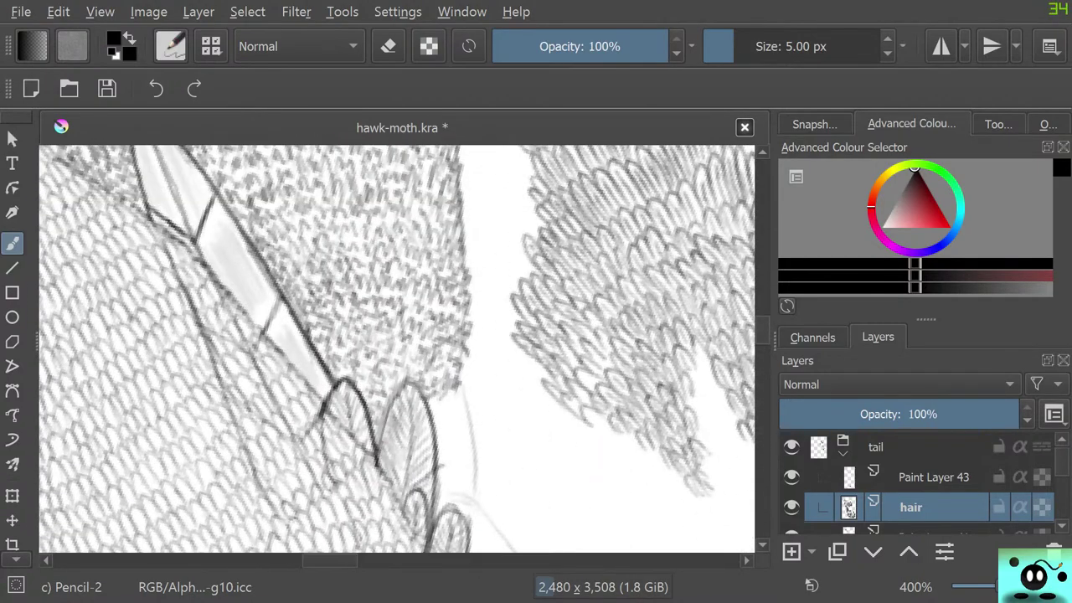
{"action": "mouse_move", "coordinate": [761, 330]}
{"action": "left_mouse_down"}
{"action": "mouse_move", "coordinate": [762, 345]}
{"action": "mouse_move", "coordinate": [761, 336]}
{"action": "left_mouse_up"}
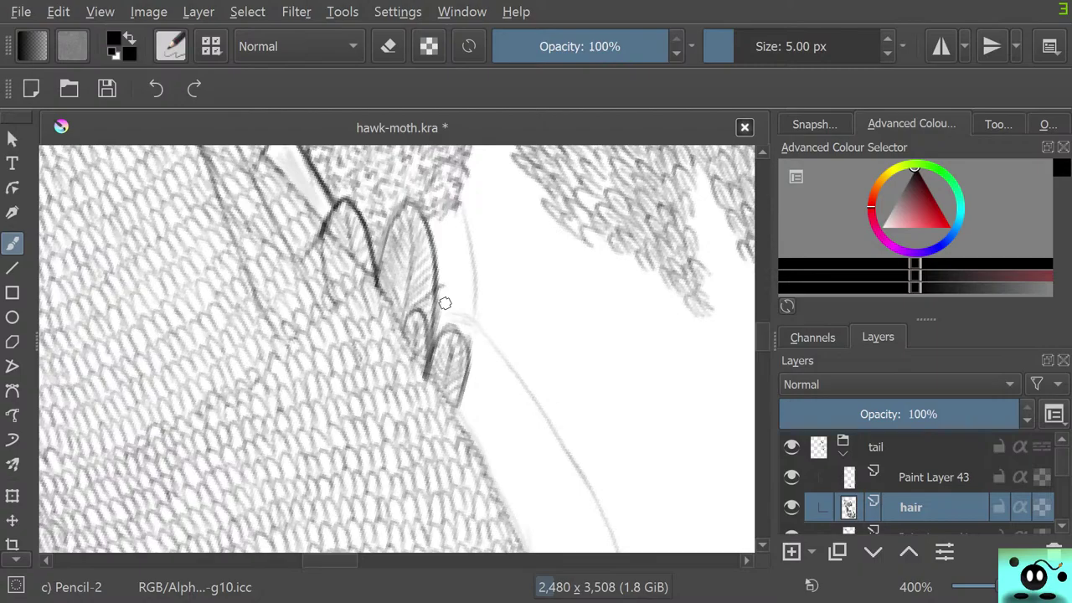
Step: Review the tail segments, crystals and feather fringes both close up and as a whole against the wing and legs
{"action": "left_click_drag", "start_coordinate": [762, 336], "coordinate": [762, 323]}
{"action": "scroll", "coordinate": [398, 348], "scroll_direction": "up", "scroll_amount": 3}
{"action": "scroll", "coordinate": [398, 347], "scroll_direction": "down", "scroll_amount": 4}
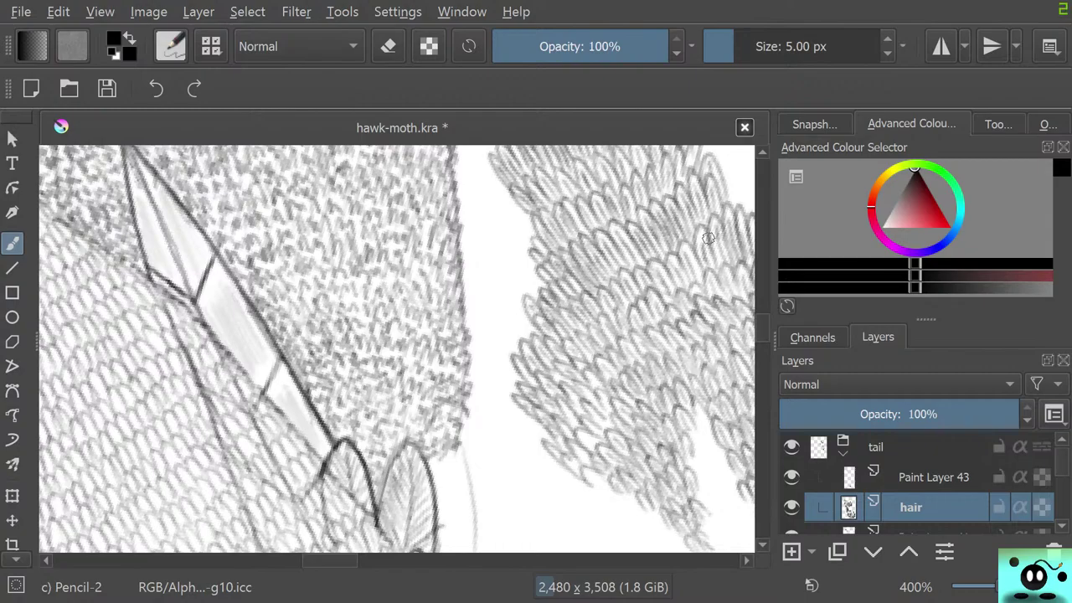
{"action": "scroll", "coordinate": [324, 335], "scroll_direction": "down", "scroll_amount": 6}
{"action": "scroll", "coordinate": [347, 315], "scroll_direction": "up", "scroll_amount": 4}
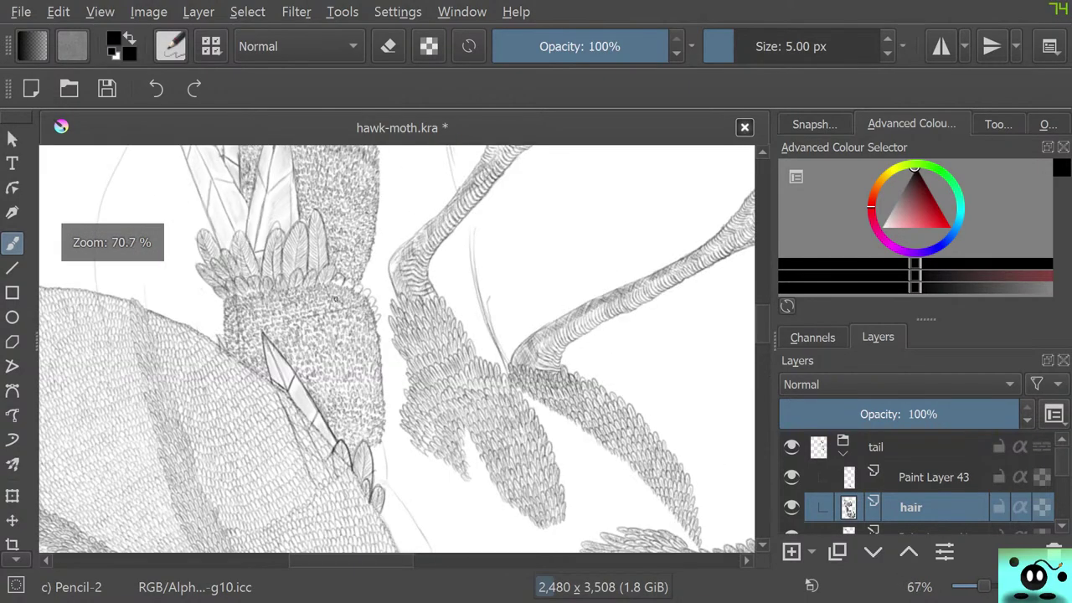
{"action": "scroll", "coordinate": [347, 315], "scroll_direction": "down", "scroll_amount": 1}
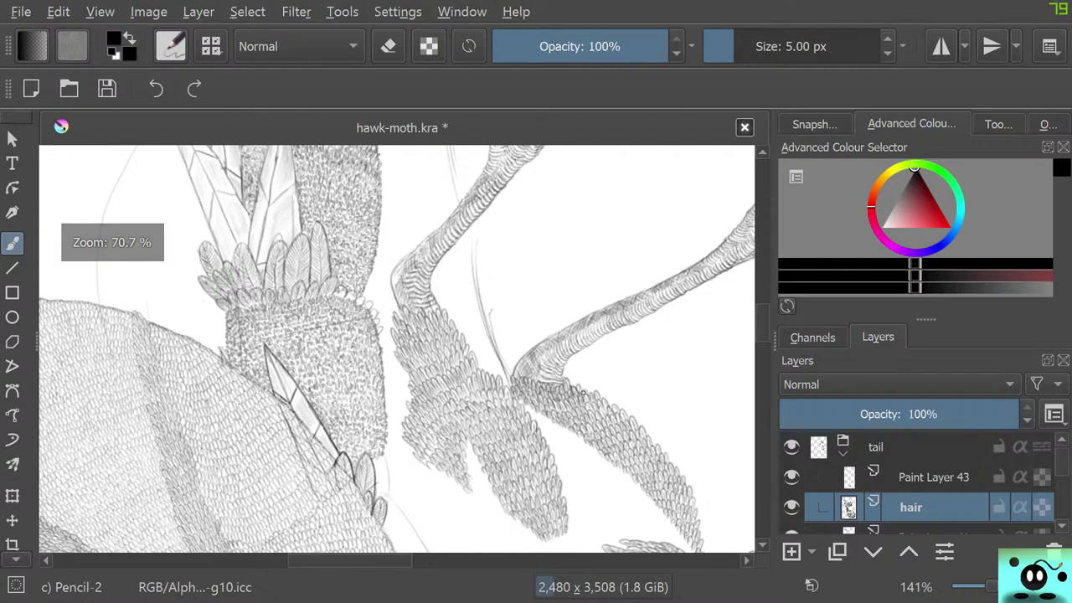
{"action": "scroll", "coordinate": [449, 261], "scroll_direction": "down", "scroll_amount": 2}
{"action": "scroll", "coordinate": [449, 262], "scroll_direction": "up", "scroll_amount": 2}
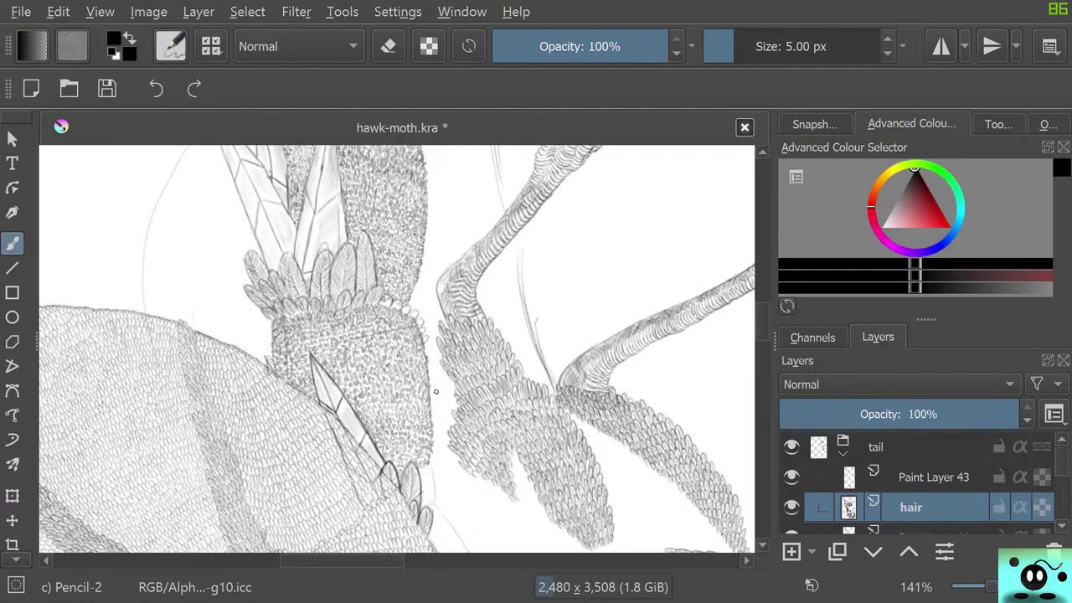
{"action": "scroll", "coordinate": [436, 395], "scroll_direction": "down", "scroll_amount": 2}
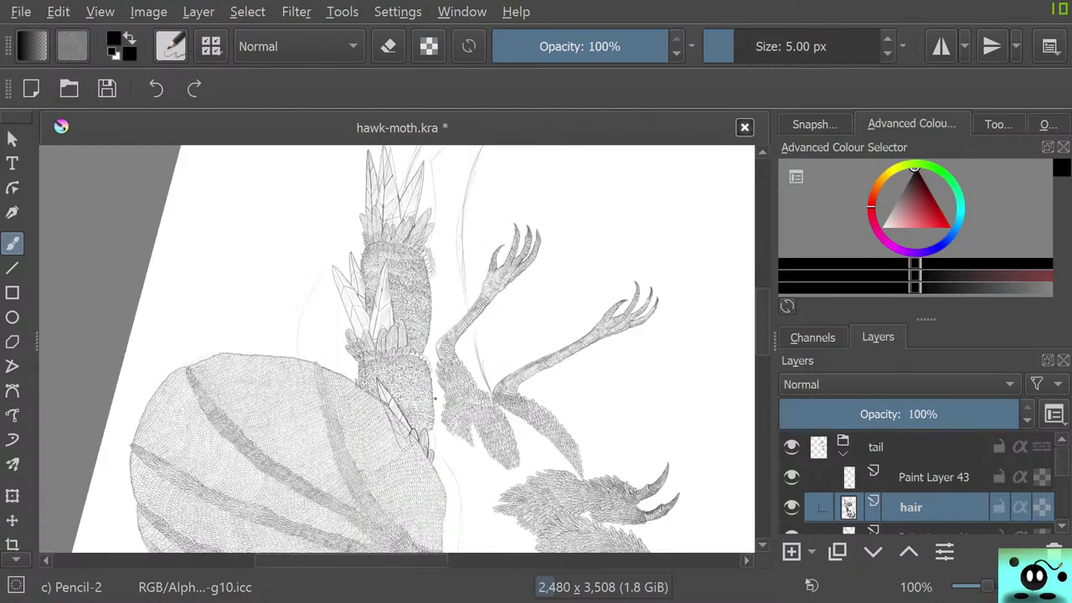
{"action": "scroll", "coordinate": [428, 266], "scroll_direction": "up", "scroll_amount": 2}
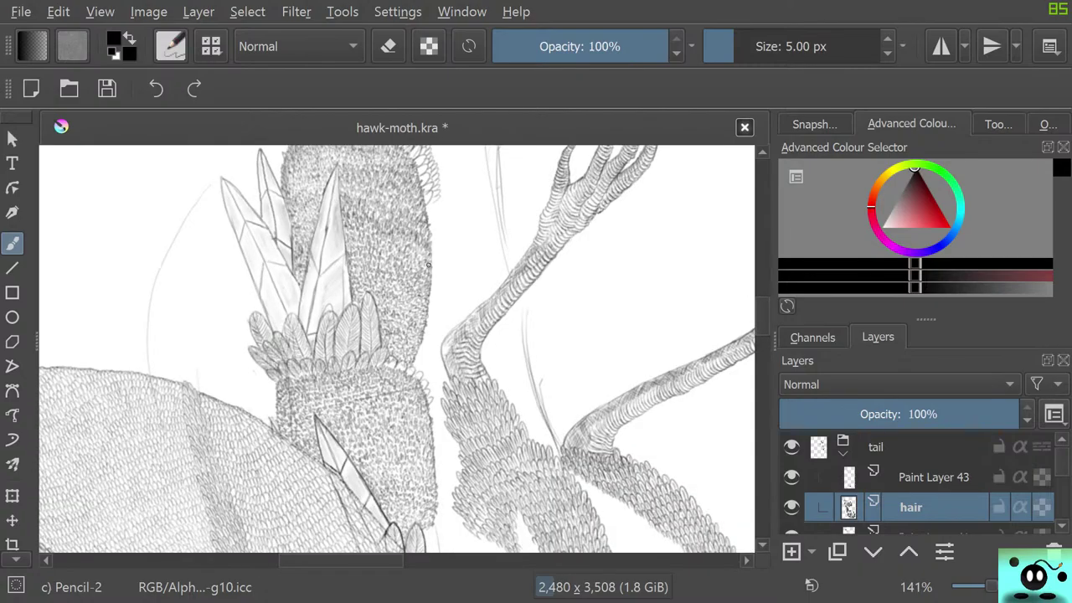
{"action": "scroll", "coordinate": [428, 265], "scroll_direction": "up", "scroll_amount": 2}
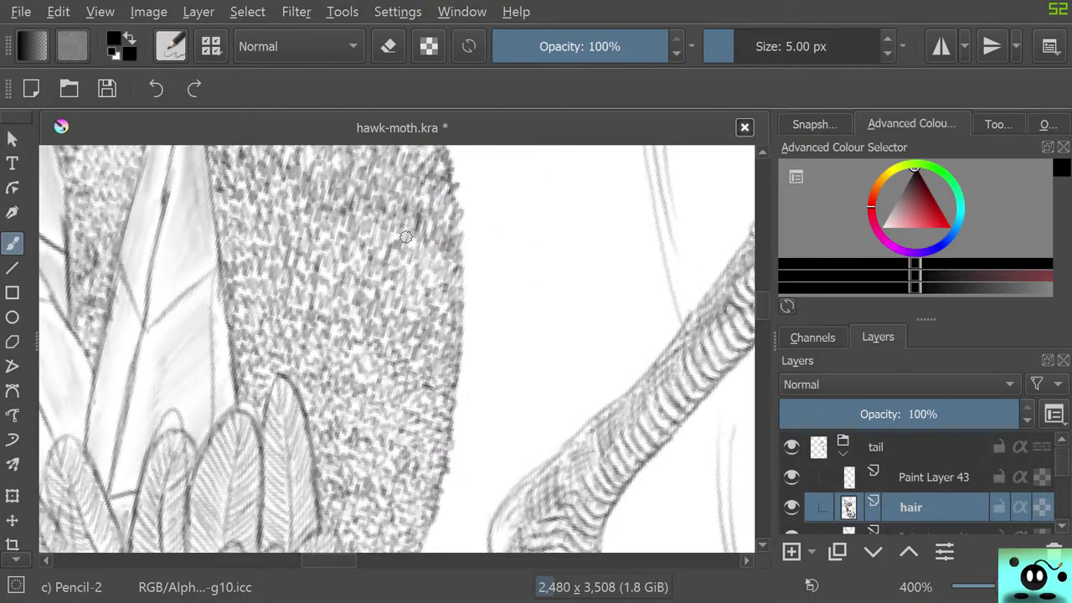
{"action": "scroll", "coordinate": [405, 237], "scroll_direction": "down", "scroll_amount": 3}
{"action": "scroll", "coordinate": [399, 462], "scroll_direction": "up", "scroll_amount": 3}
{"action": "scroll", "coordinate": [385, 460], "scroll_direction": "down", "scroll_amount": 6}
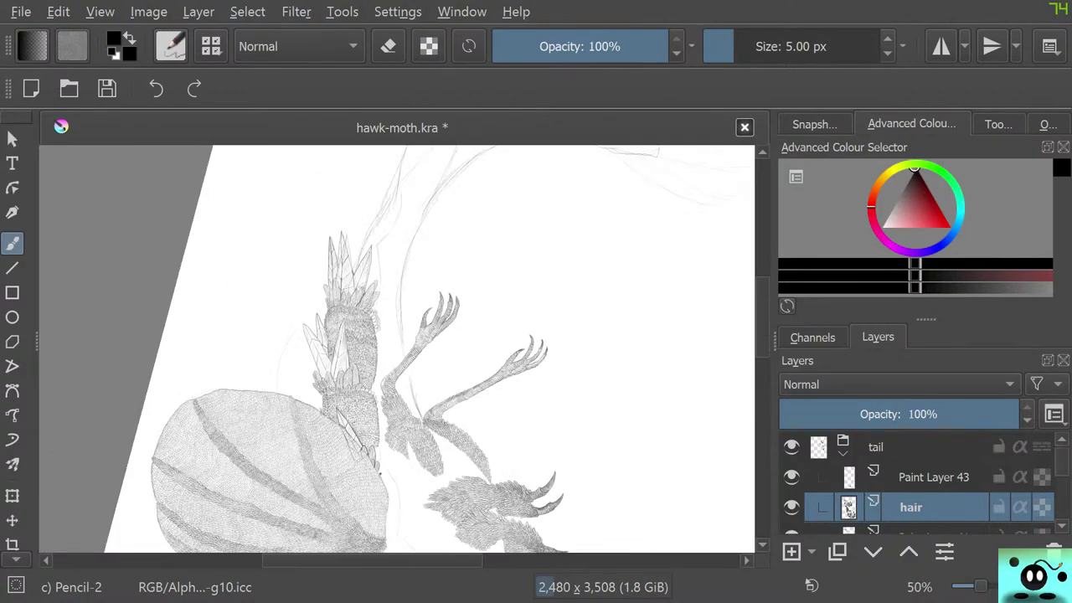
{"action": "scroll", "coordinate": [385, 381], "scroll_direction": "up", "scroll_amount": 4}
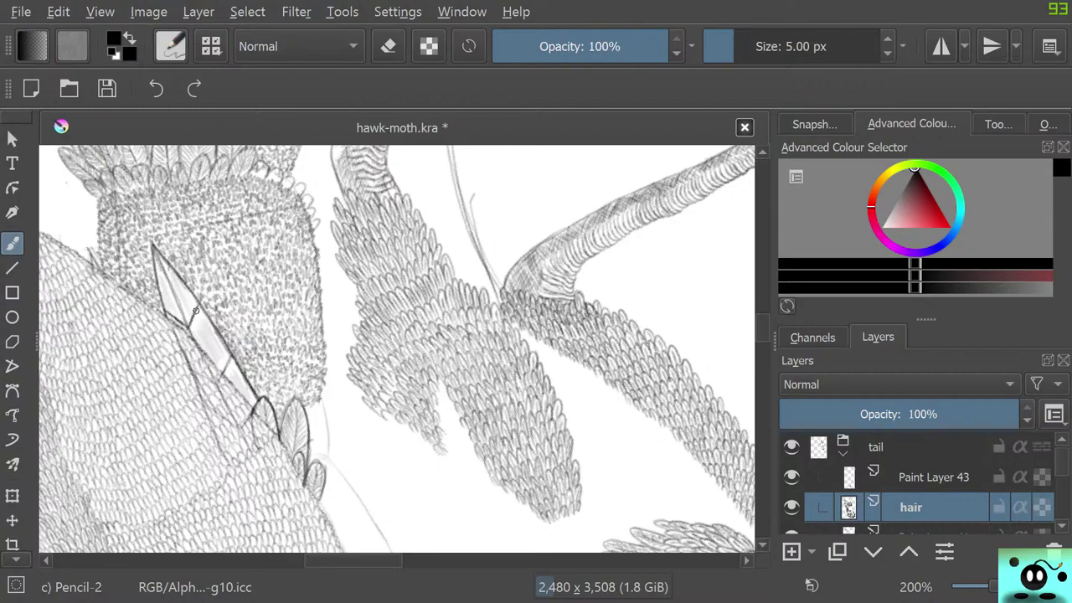
Step: Inspect the rounded feathers at the crystal's lower end and the bare gap between them and the leg-side contour
{"action": "scroll", "coordinate": [258, 397], "scroll_direction": "down", "scroll_amount": 2}
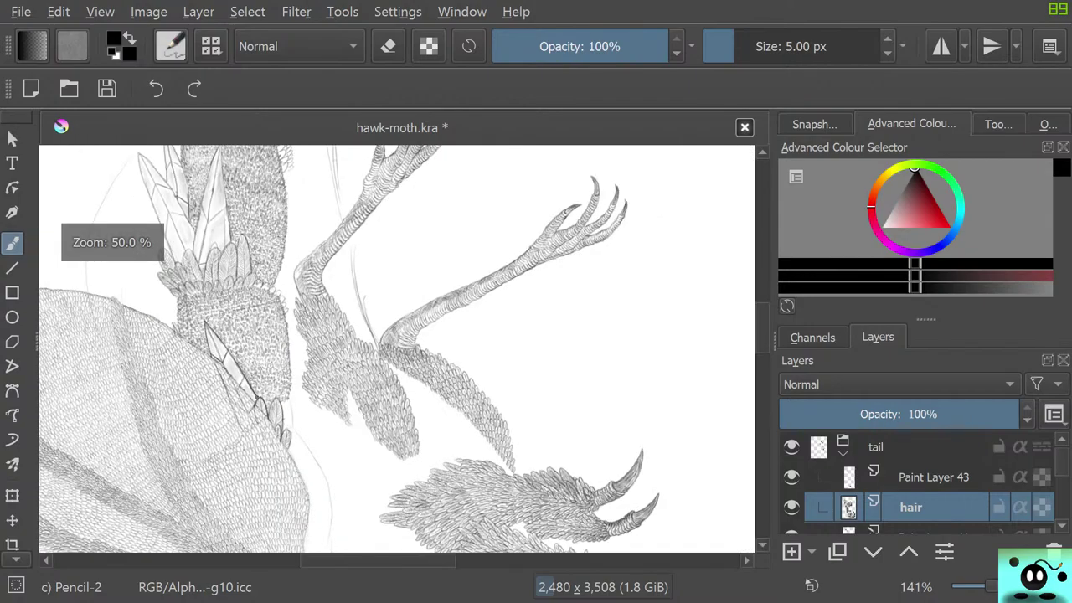
{"action": "scroll", "coordinate": [266, 419], "scroll_direction": "up", "scroll_amount": 2}
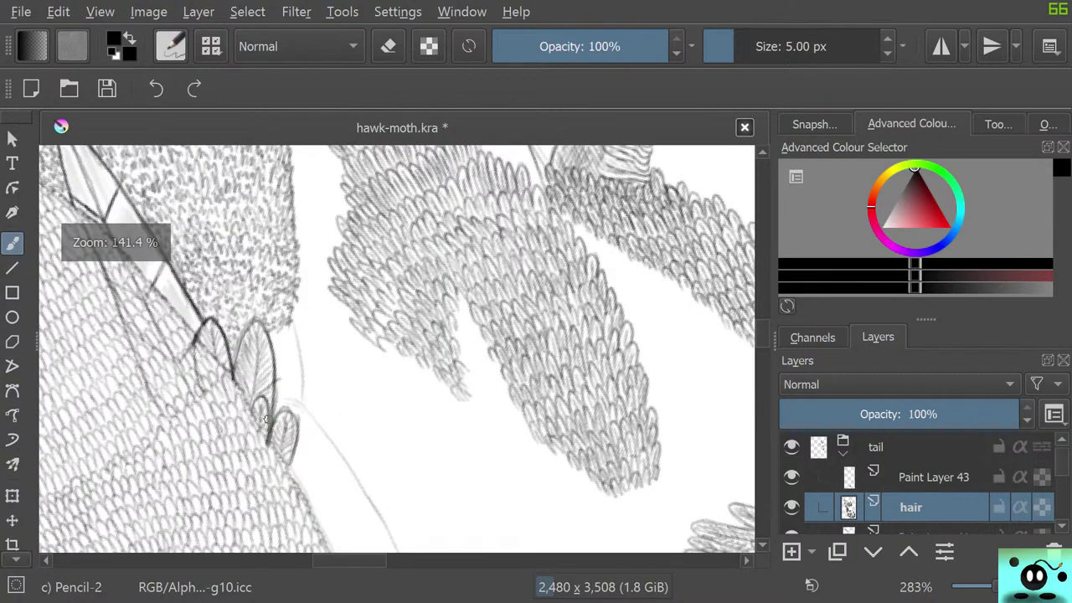
{"action": "scroll", "coordinate": [266, 419], "scroll_direction": "down", "scroll_amount": 5}
{"action": "scroll", "coordinate": [270, 429], "scroll_direction": "up", "scroll_amount": 3}
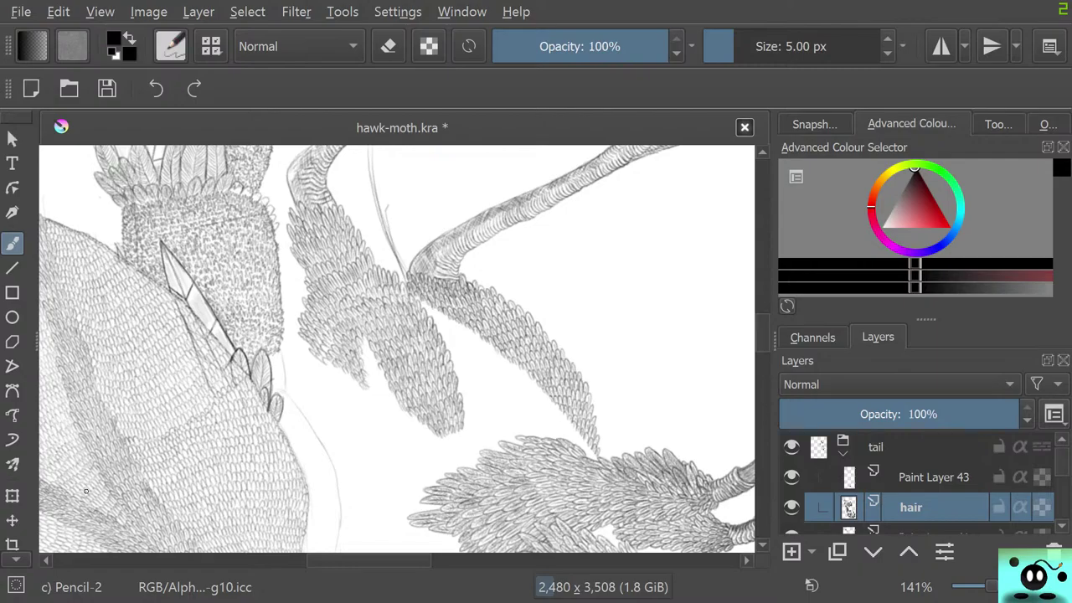
{"action": "scroll", "coordinate": [354, 397], "scroll_direction": "down", "scroll_amount": 3}
{"action": "scroll", "coordinate": [344, 395], "scroll_direction": "up", "scroll_amount": 6}
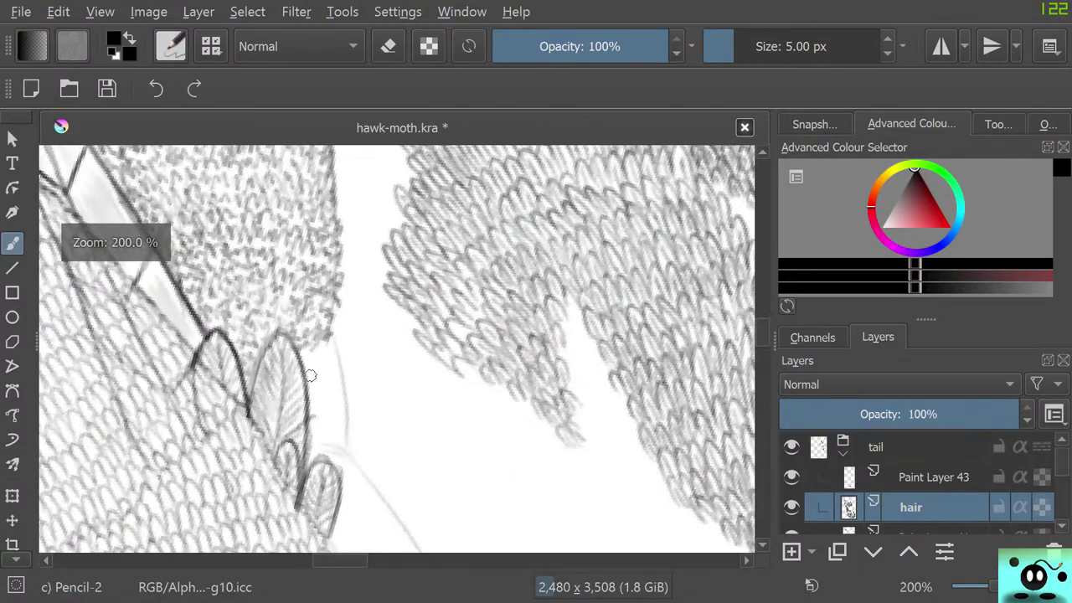
{"action": "scroll", "coordinate": [313, 385], "scroll_direction": "down", "scroll_amount": 2}
{"action": "scroll", "coordinate": [315, 385], "scroll_direction": "up", "scroll_amount": 4}
{"action": "scroll", "coordinate": [309, 379], "scroll_direction": "down", "scroll_amount": 3}
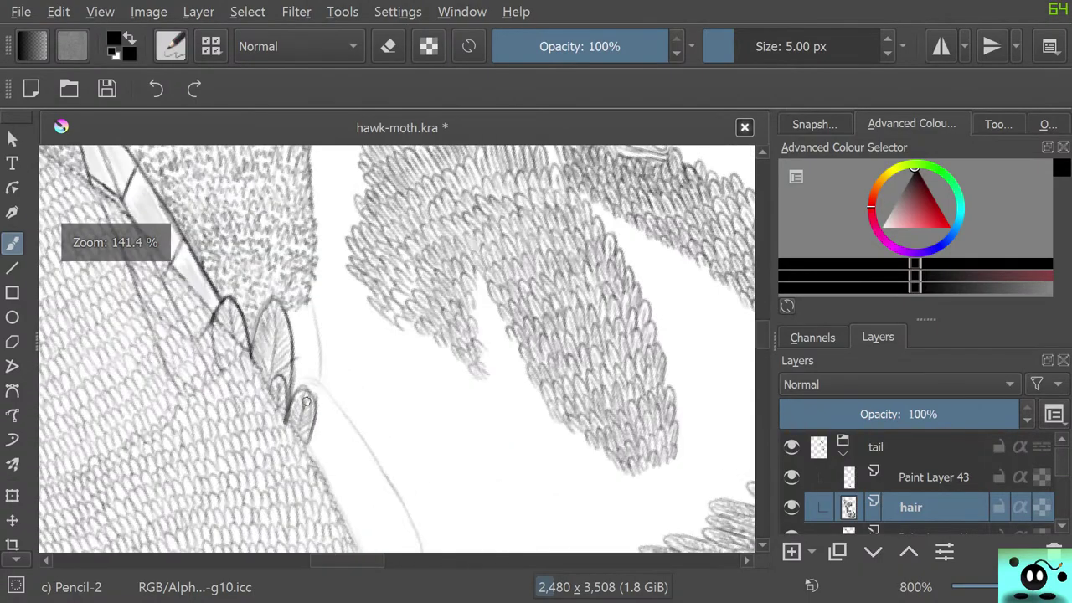
{"action": "scroll", "coordinate": [287, 279], "scroll_direction": "up", "scroll_amount": 5}
{"action": "scroll", "coordinate": [282, 270], "scroll_direction": "down", "scroll_amount": 7}
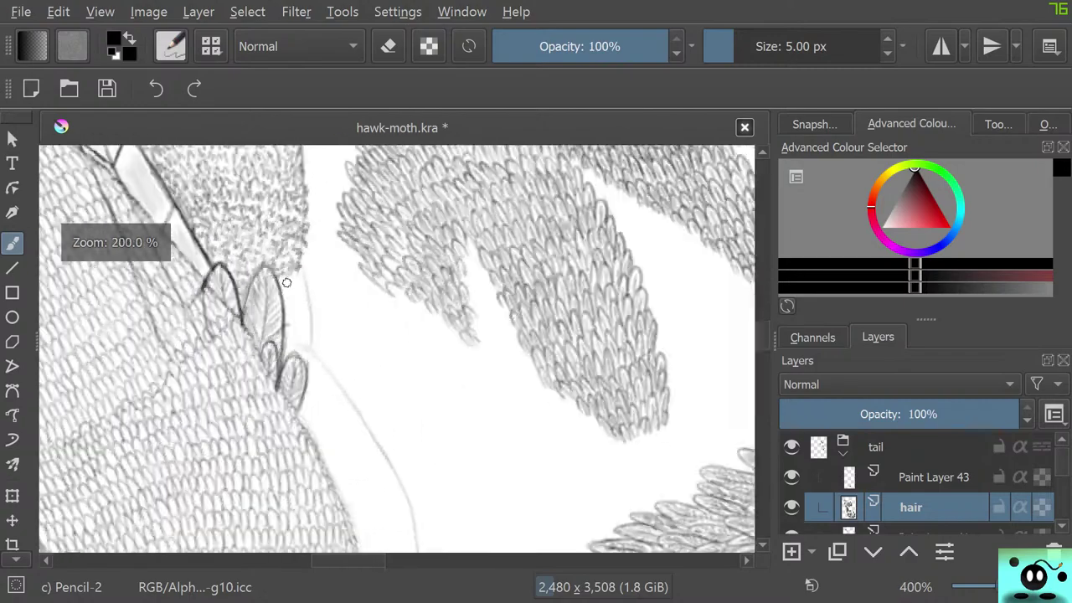
{"action": "scroll", "coordinate": [284, 296], "scroll_direction": "up", "scroll_amount": 4}
{"action": "scroll", "coordinate": [293, 369], "scroll_direction": "down", "scroll_amount": 2}
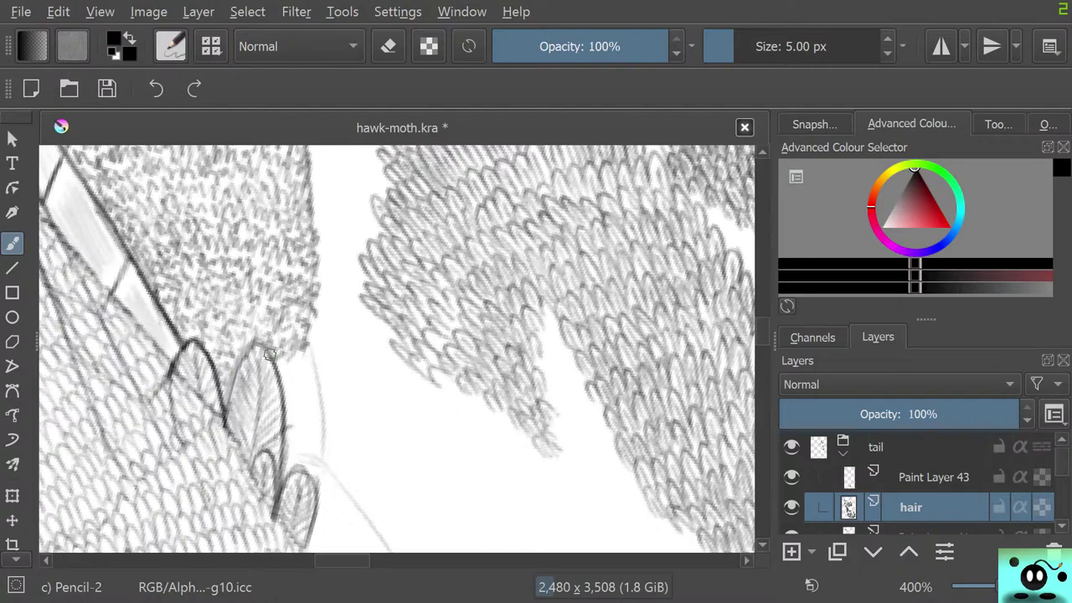
{"action": "scroll", "coordinate": [270, 355], "scroll_direction": "down", "scroll_amount": 2}
{"action": "scroll", "coordinate": [271, 361], "scroll_direction": "up", "scroll_amount": 2}
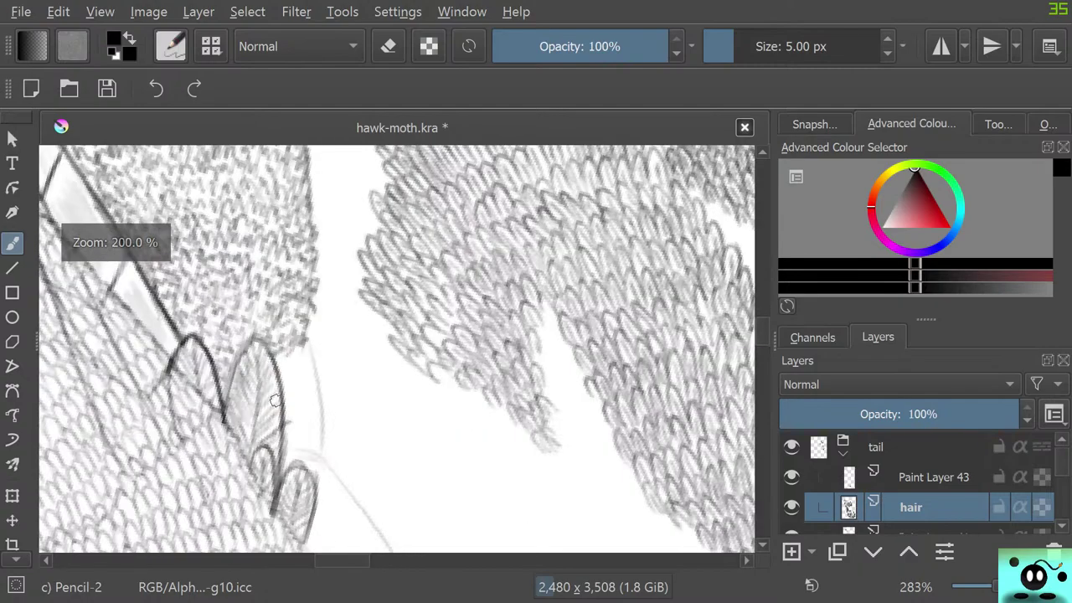
{"action": "key", "text": "plus"}
{"action": "key", "text": "plus"}
{"action": "key", "text": "plus"}
{"action": "key", "text": "plus"}
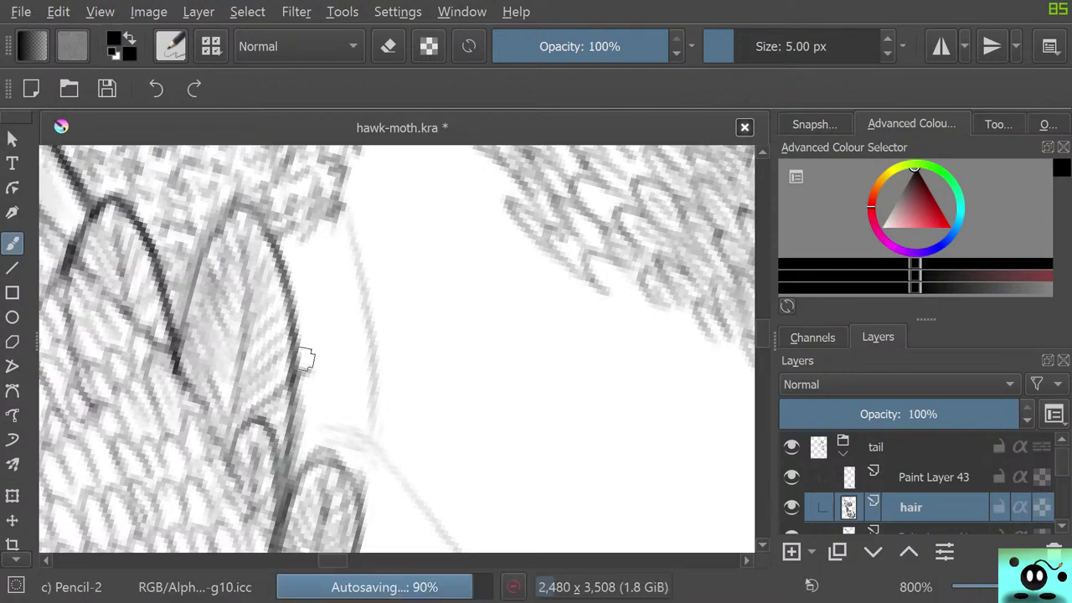
{"action": "mouse_move", "coordinate": [616, 432]}
{"action": "left_mouse_down"}
{"action": "mouse_move", "coordinate": [616, 151]}
{"action": "mouse_move", "coordinate": [617, 522]}
{"action": "left_mouse_up"}
{"action": "left_click_drag", "start_coordinate": [741, 151], "coordinate": [741, 376]}
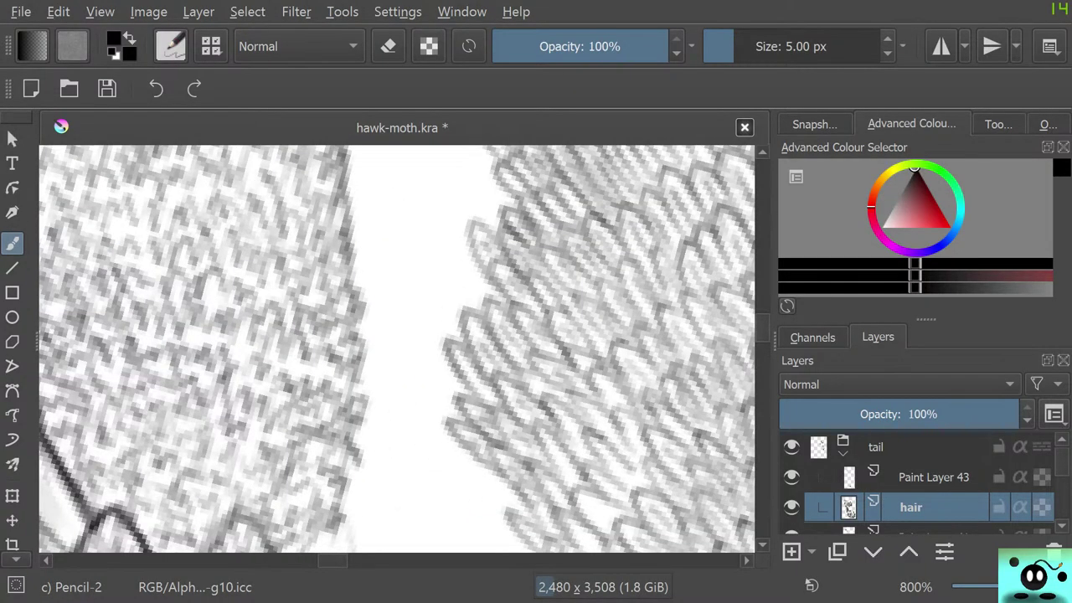
{"action": "left_click_drag", "start_coordinate": [761, 327], "coordinate": [761, 335]}
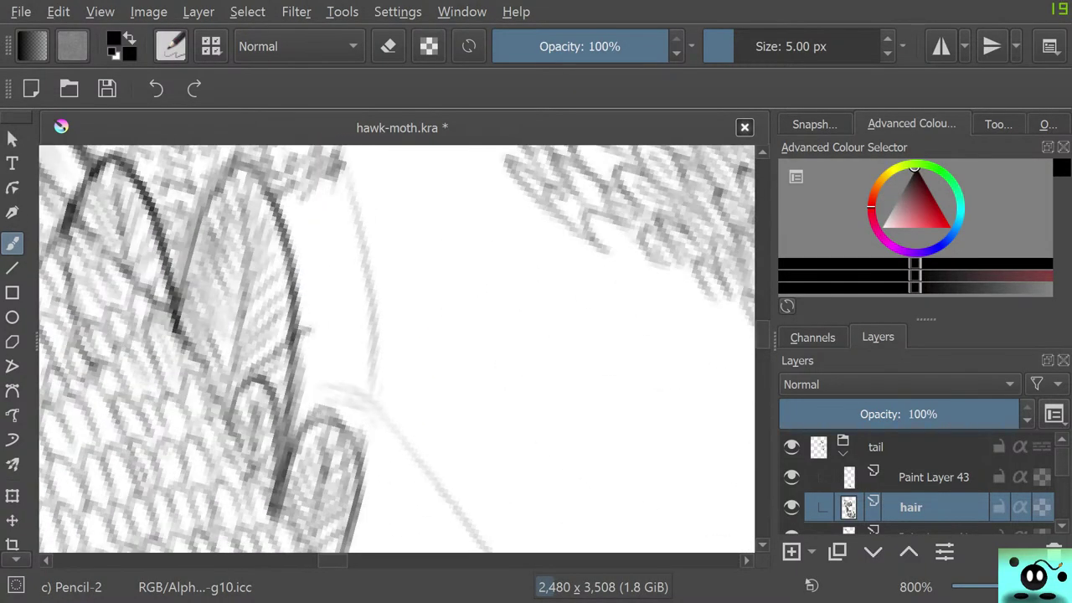
{"action": "mouse_move", "coordinate": [299, 338]}
{"action": "left_mouse_down"}
{"action": "mouse_move", "coordinate": [338, 312]}
{"action": "mouse_move", "coordinate": [310, 324]}
{"action": "mouse_move", "coordinate": [345, 335]}
{"action": "mouse_move", "coordinate": [338, 316]}
{"action": "mouse_move", "coordinate": [343, 362]}
{"action": "mouse_move", "coordinate": [361, 346]}
{"action": "mouse_move", "coordinate": [344, 392]}
{"action": "mouse_move", "coordinate": [323, 408]}
{"action": "mouse_move", "coordinate": [303, 386]}
{"action": "left_mouse_up"}
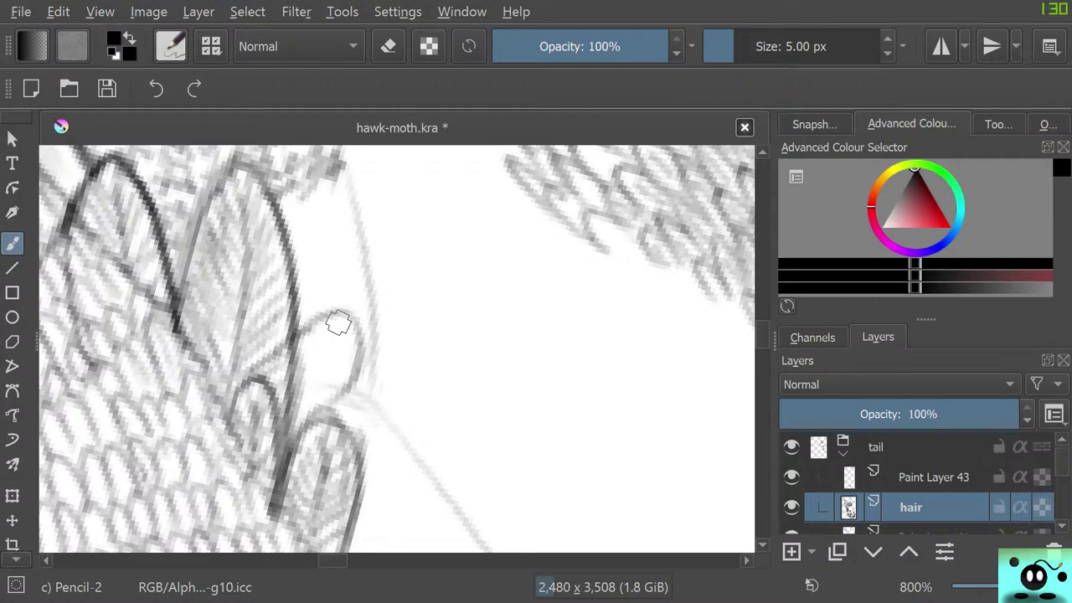
{"action": "key", "text": "e"}
{"action": "mouse_move", "coordinate": [355, 327]}
{"action": "left_mouse_down"}
{"action": "mouse_move", "coordinate": [349, 304]}
{"action": "mouse_move", "coordinate": [326, 407]}
{"action": "mouse_move", "coordinate": [311, 346]}
{"action": "left_mouse_up"}
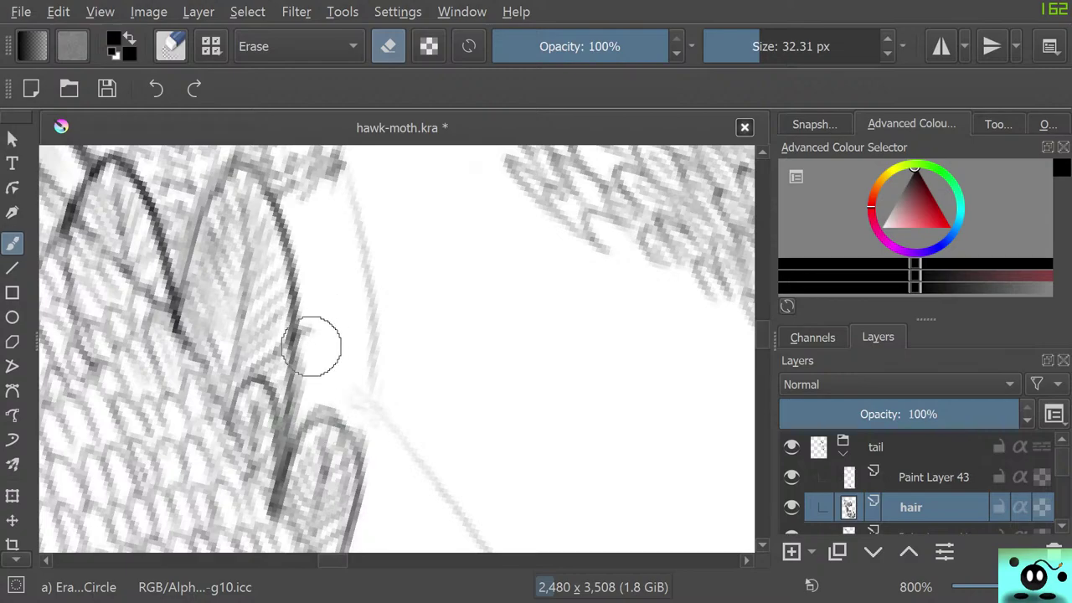
{"action": "key", "text": "ctrl+z"}
{"action": "key", "text": "ctrl+shift+z"}
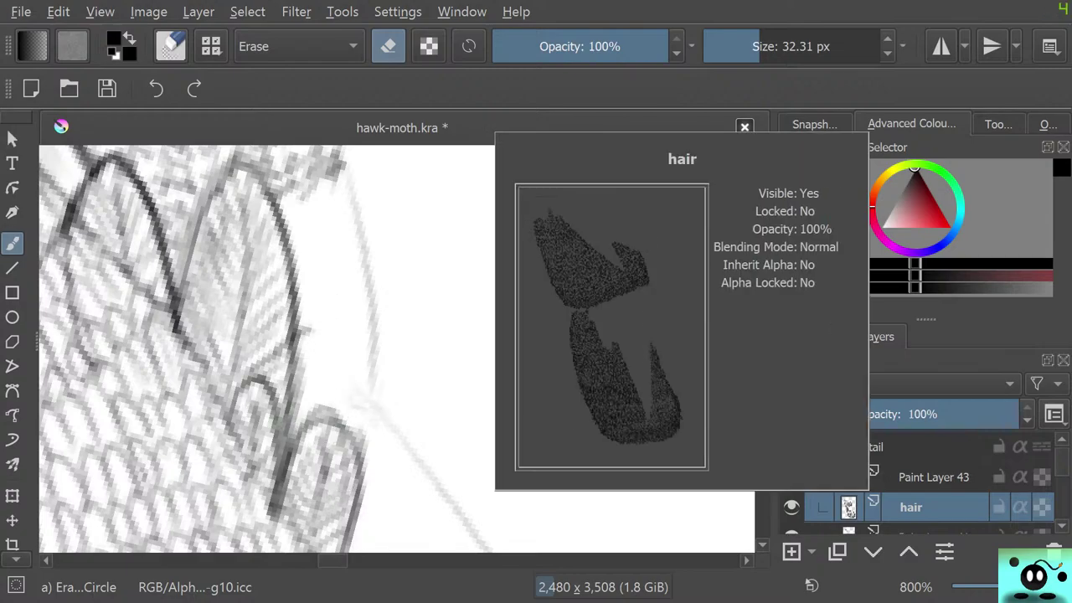
Step: On Paint Layer 43, outline a small rounded feather in pencil between the tall feather's outer edge and the lowest feather
{"action": "left_click", "coordinate": [934, 477]}
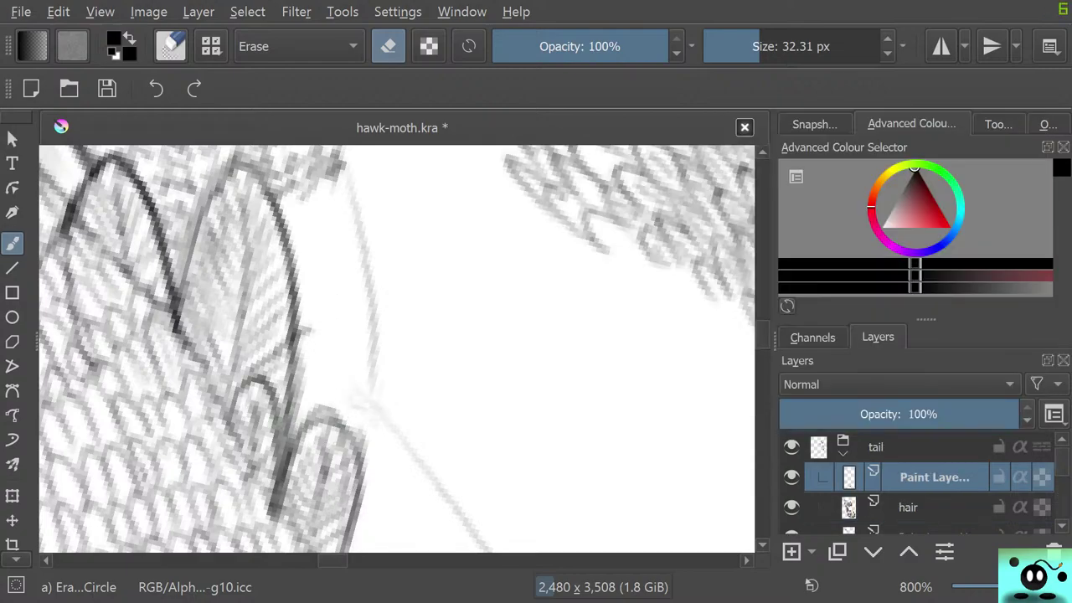
{"action": "key", "text": "/"}
{"action": "mouse_move", "coordinate": [299, 337]}
{"action": "left_mouse_down"}
{"action": "mouse_move", "coordinate": [334, 317]}
{"action": "mouse_move", "coordinate": [342, 332]}
{"action": "mouse_move", "coordinate": [344, 379]}
{"action": "mouse_move", "coordinate": [335, 410]}
{"action": "left_mouse_up"}
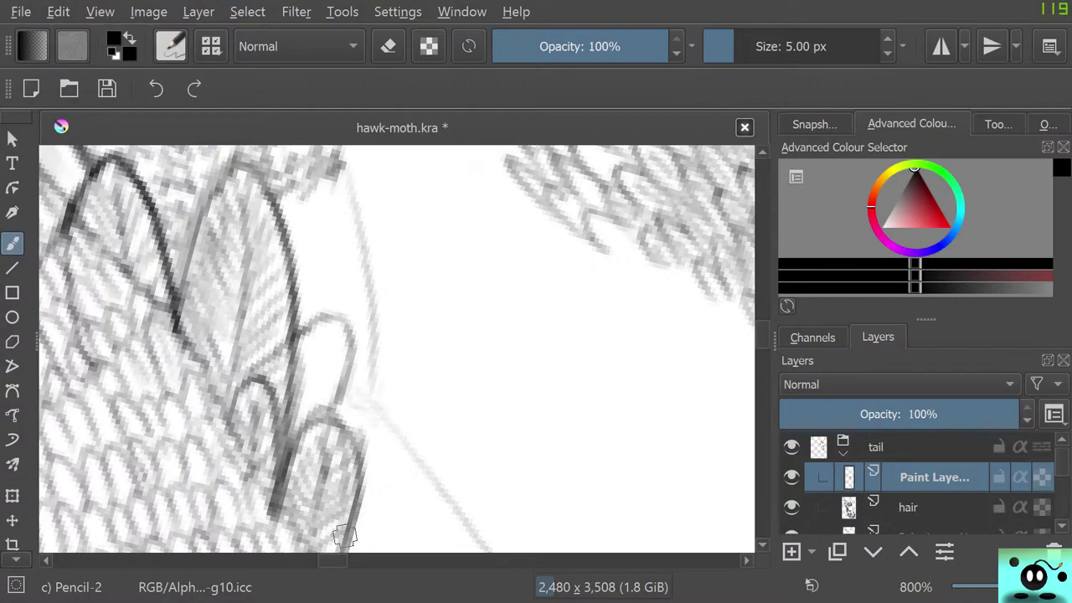
{"action": "left_click_drag", "start_coordinate": [761, 335], "coordinate": [762, 338]}
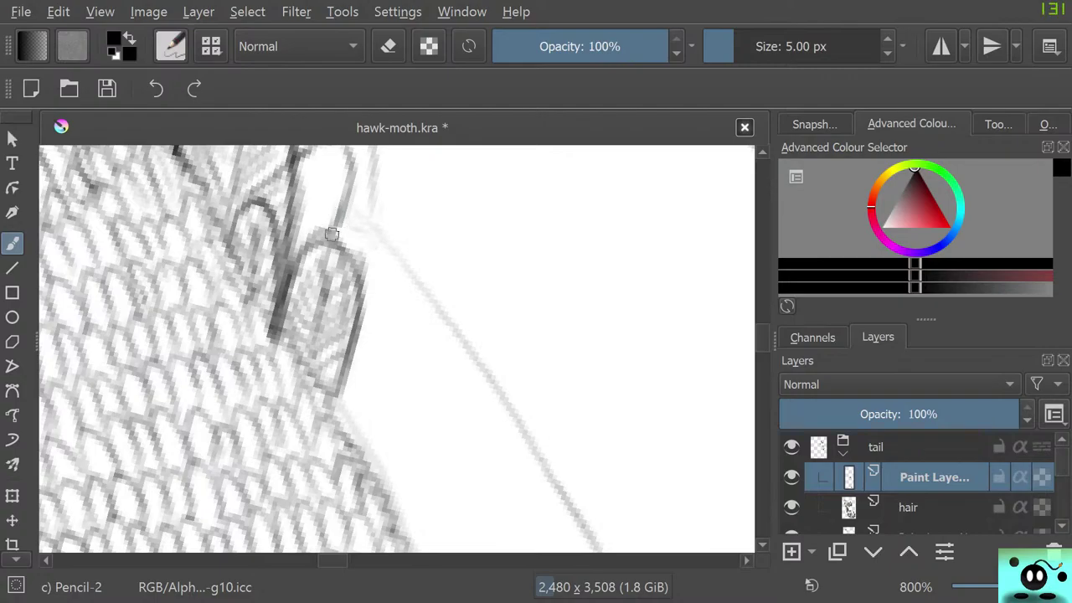
Step: On Paint Layer 43, outline another small rounded feather in pencil just outside the lowest feather, across the leg-side contour
{"action": "mouse_move", "coordinate": [335, 228]}
{"action": "left_mouse_down"}
{"action": "mouse_move", "coordinate": [384, 194]}
{"action": "mouse_move", "coordinate": [390, 218]}
{"action": "mouse_move", "coordinate": [348, 330]}
{"action": "mouse_move", "coordinate": [357, 350]}
{"action": "mouse_move", "coordinate": [347, 379]}
{"action": "left_mouse_up"}
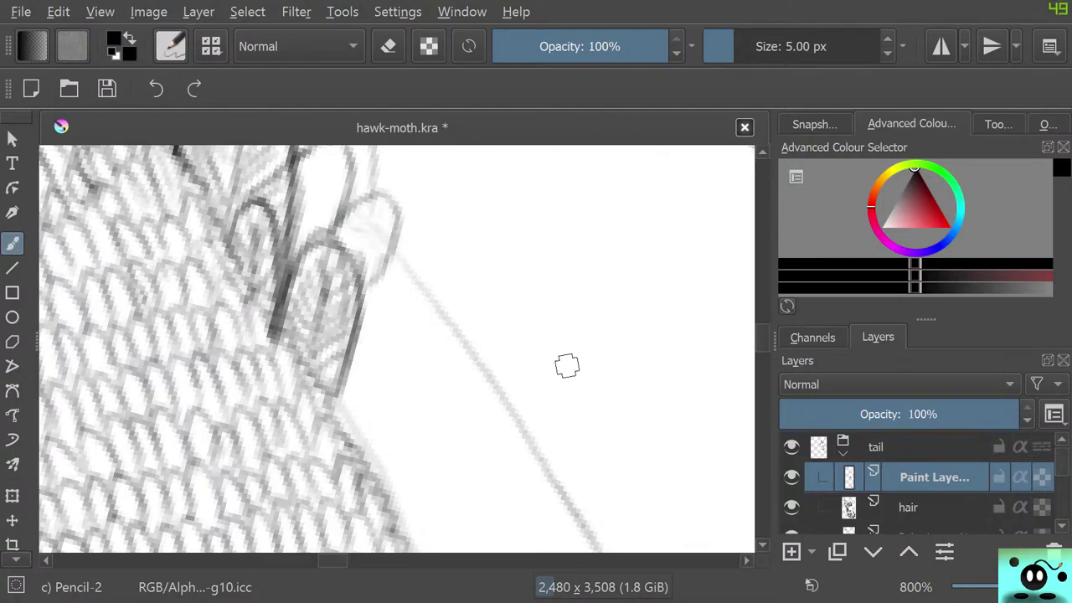
{"action": "left_click_drag", "start_coordinate": [762, 337], "coordinate": [762, 334]}
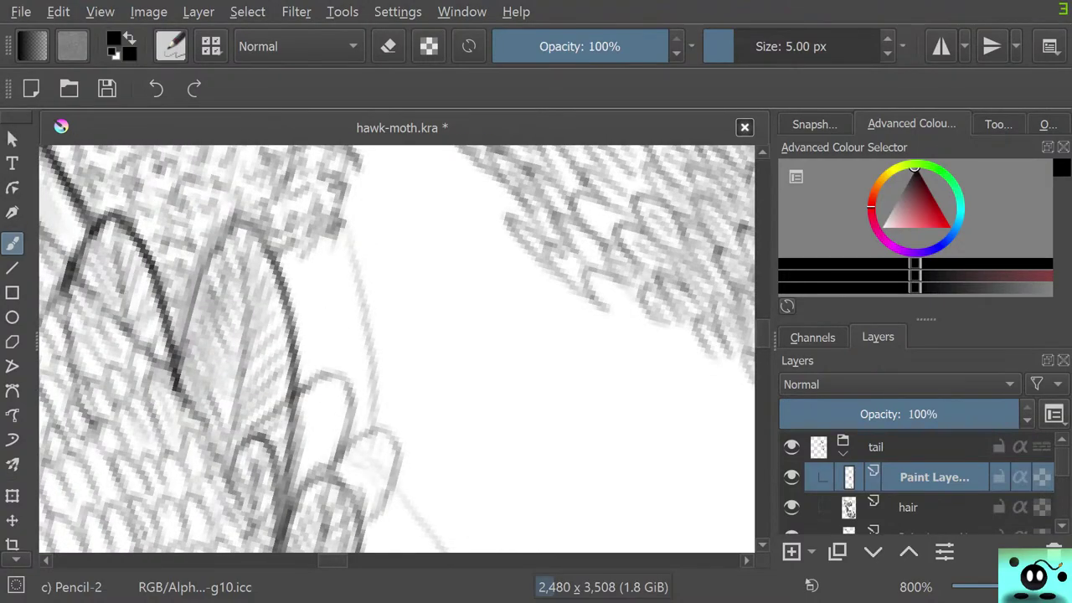
{"action": "scroll", "coordinate": [332, 349], "scroll_direction": "down", "scroll_amount": 3}
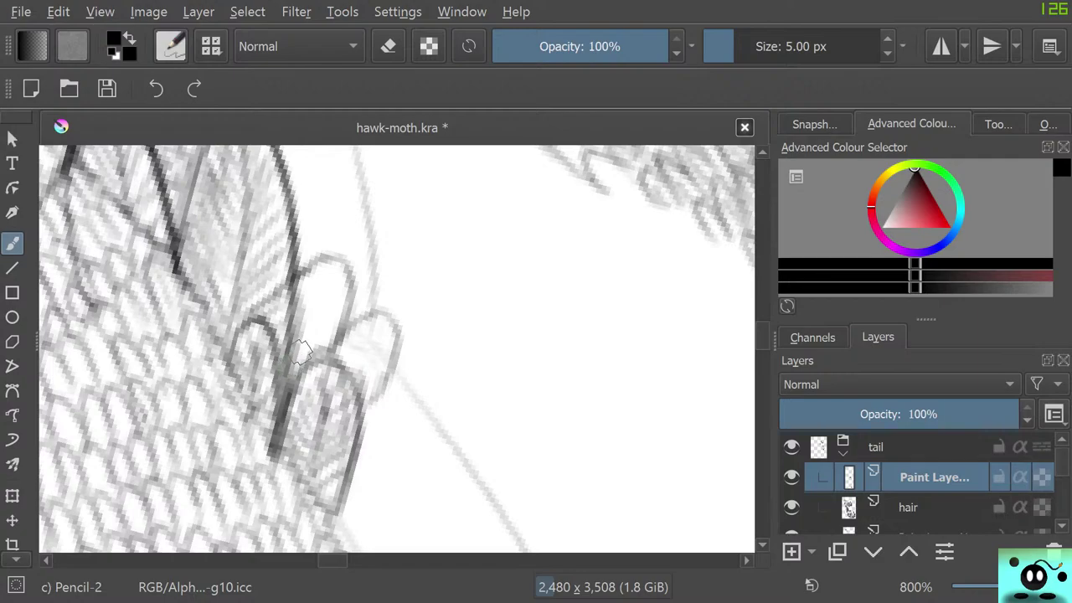
Step: On the hair layer, fill the bare gap between the tall feather and the tail's outer contour with short pencil hairs
{"action": "key", "text": "Page_Down"}
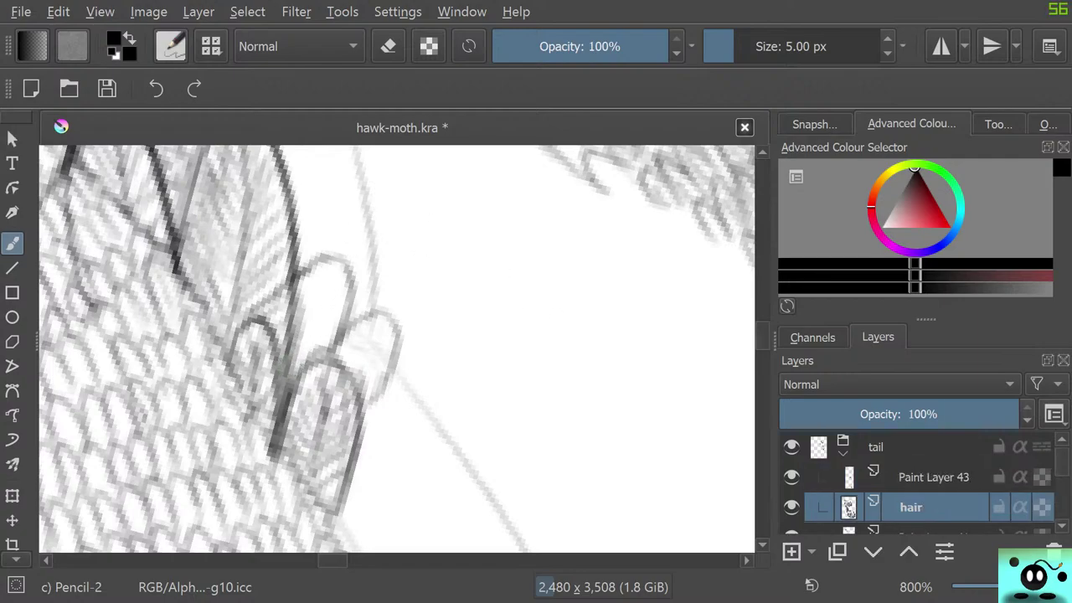
{"action": "scroll", "coordinate": [325, 248], "scroll_direction": "up", "scroll_amount": 3}
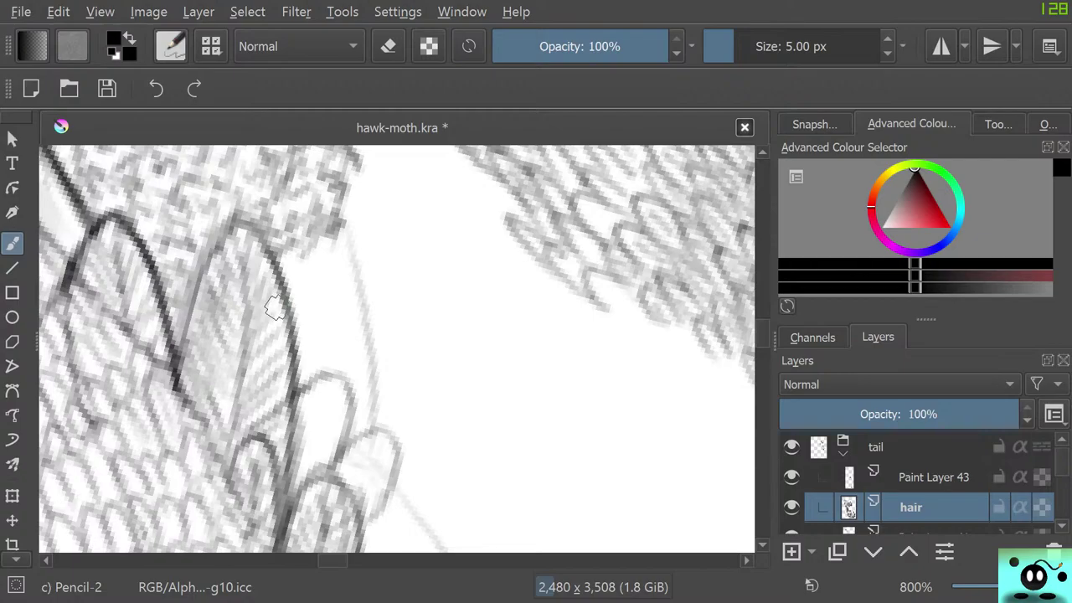
{"action": "left_click_drag", "start_coordinate": [762, 333], "coordinate": [761, 335]}
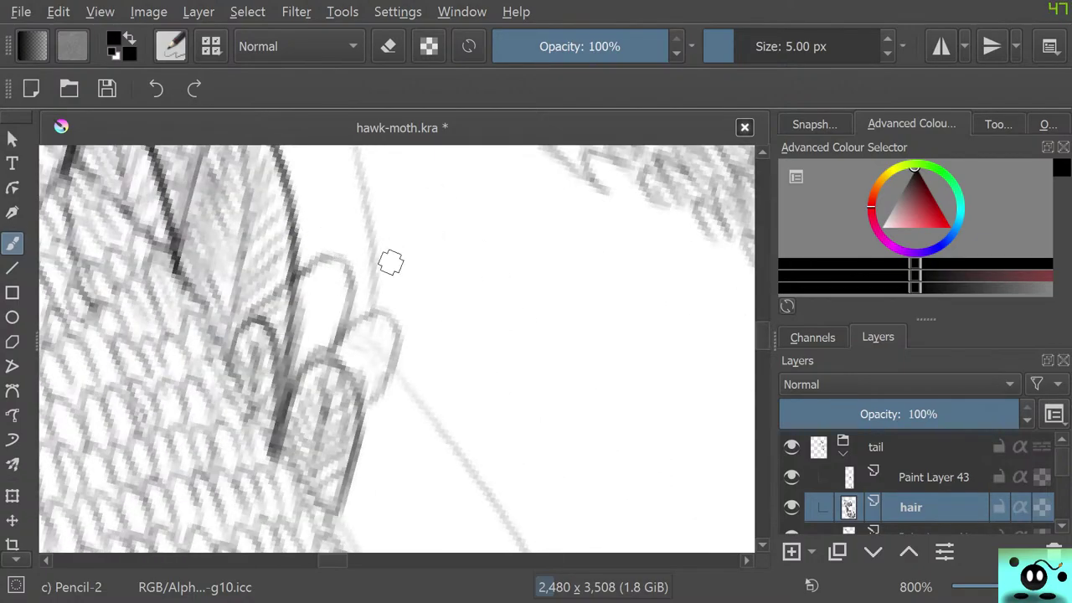
{"action": "left_click_drag", "start_coordinate": [761, 336], "coordinate": [762, 334]}
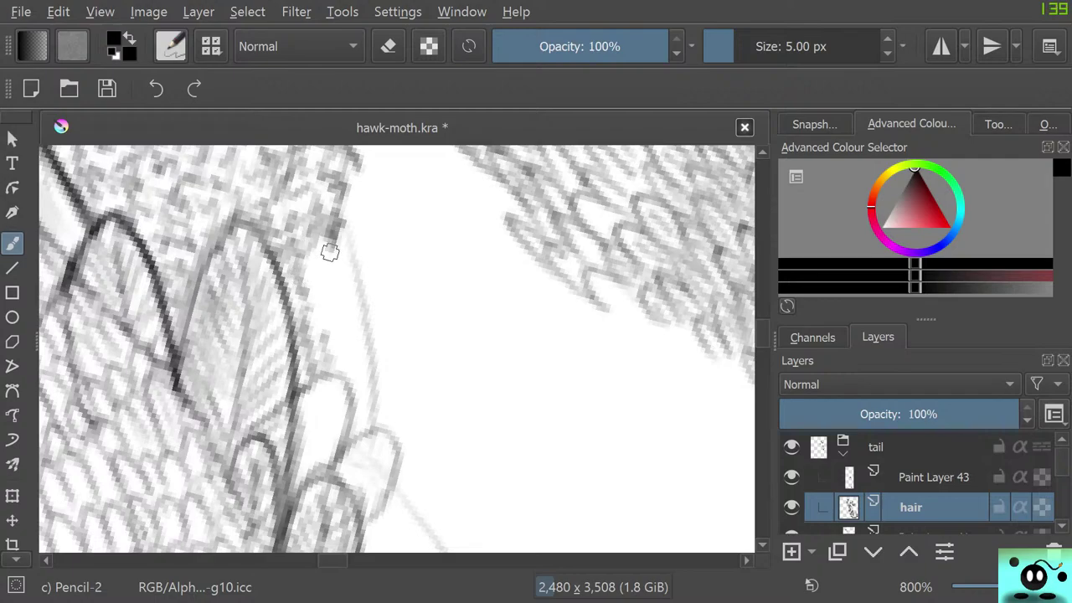
{"action": "mouse_move", "coordinate": [333, 235]}
{"action": "left_mouse_down"}
{"action": "mouse_move", "coordinate": [352, 263]}
{"action": "mouse_move", "coordinate": [344, 325]}
{"action": "mouse_move", "coordinate": [356, 291]}
{"action": "mouse_move", "coordinate": [360, 322]}
{"action": "mouse_move", "coordinate": [369, 350]}
{"action": "left_mouse_up"}
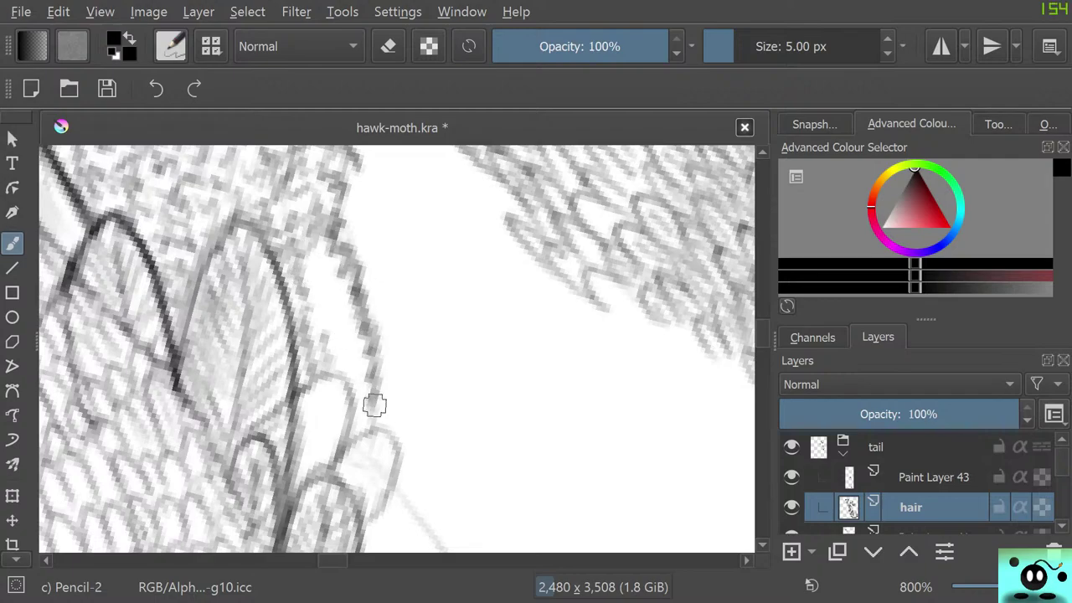
{"action": "mouse_move", "coordinate": [316, 287]}
{"action": "left_mouse_down"}
{"action": "mouse_move", "coordinate": [353, 344]}
{"action": "mouse_move", "coordinate": [340, 371]}
{"action": "mouse_move", "coordinate": [352, 396]}
{"action": "left_mouse_up"}
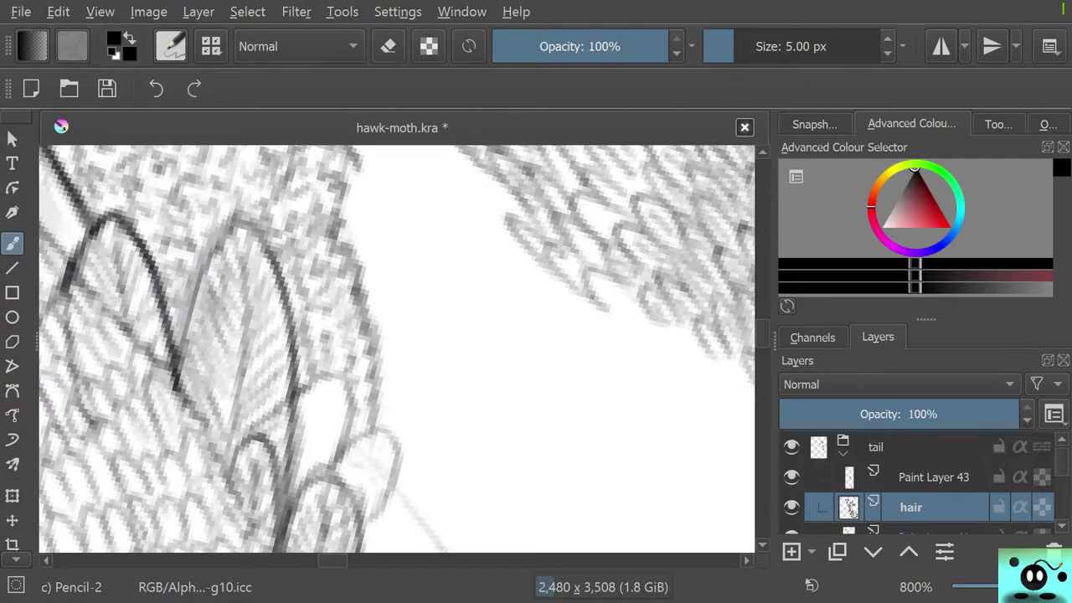
Step: Review the tail's hair fill, crystals and feather fringes close up and as a whole beside the wing and legs
{"action": "scroll", "coordinate": [556, 354], "scroll_direction": "down", "scroll_amount": 10}
{"action": "scroll", "coordinate": [481, 353], "scroll_direction": "up", "scroll_amount": 6}
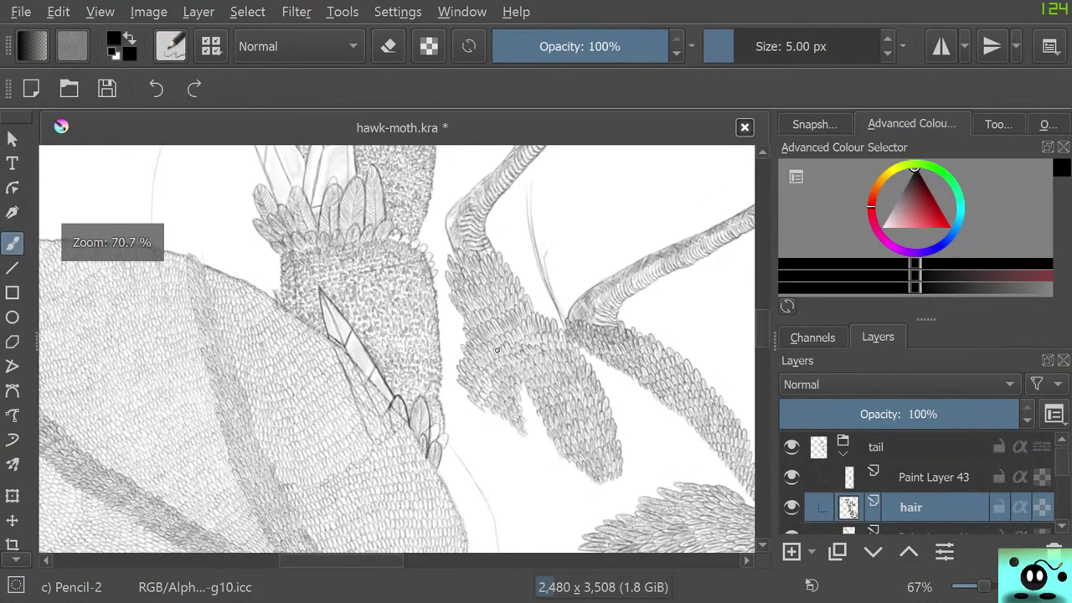
{"action": "scroll", "coordinate": [480, 368], "scroll_direction": "down", "scroll_amount": 8}
{"action": "scroll", "coordinate": [469, 352], "scroll_direction": "up", "scroll_amount": 4}
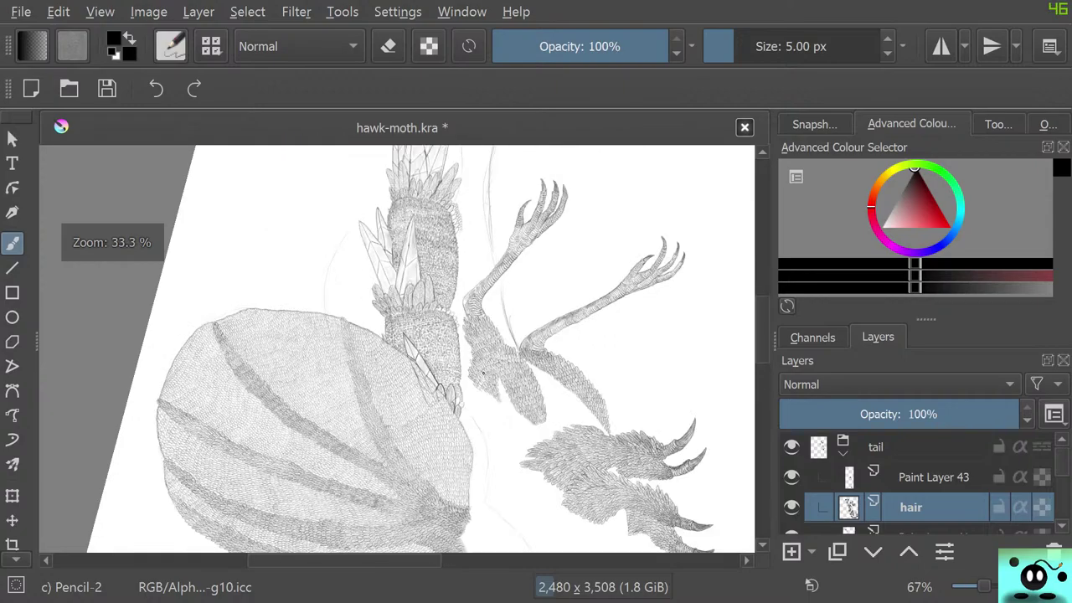
{"action": "scroll", "coordinate": [469, 352], "scroll_direction": "down", "scroll_amount": 4}
{"action": "scroll", "coordinate": [469, 352], "scroll_direction": "up", "scroll_amount": 3}
{"action": "scroll", "coordinate": [469, 352], "scroll_direction": "up", "scroll_amount": 2}
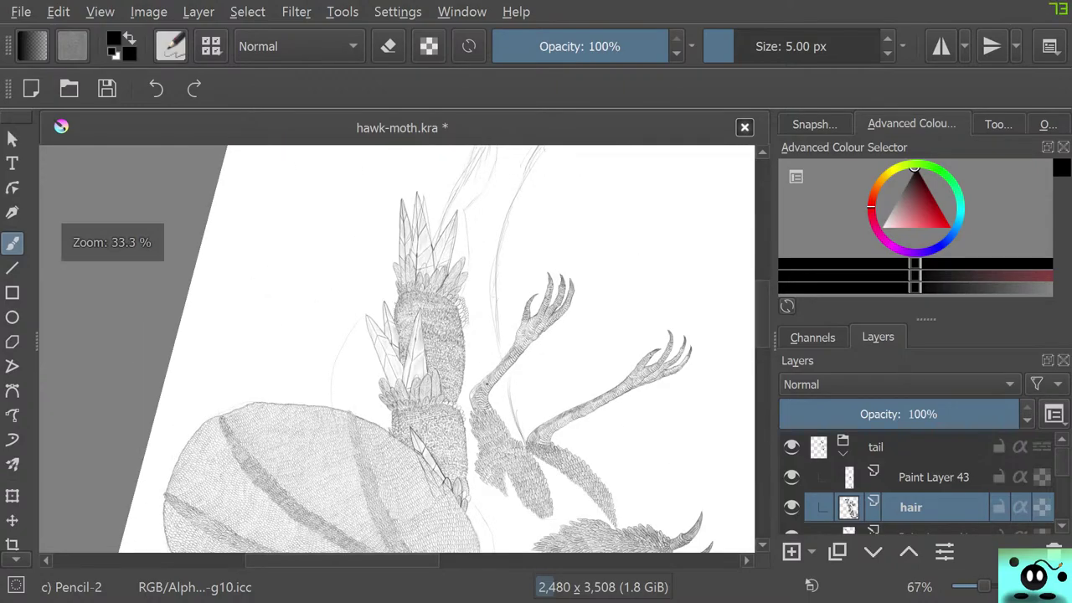
{"action": "scroll", "coordinate": [469, 352], "scroll_direction": "down", "scroll_amount": 2}
{"action": "scroll", "coordinate": [469, 351], "scroll_direction": "down", "scroll_amount": 1}
{"action": "scroll", "coordinate": [469, 352], "scroll_direction": "up", "scroll_amount": 1}
{"action": "scroll", "coordinate": [469, 352], "scroll_direction": "up", "scroll_amount": 3}
{"action": "scroll", "coordinate": [469, 352], "scroll_direction": "down", "scroll_amount": 4}
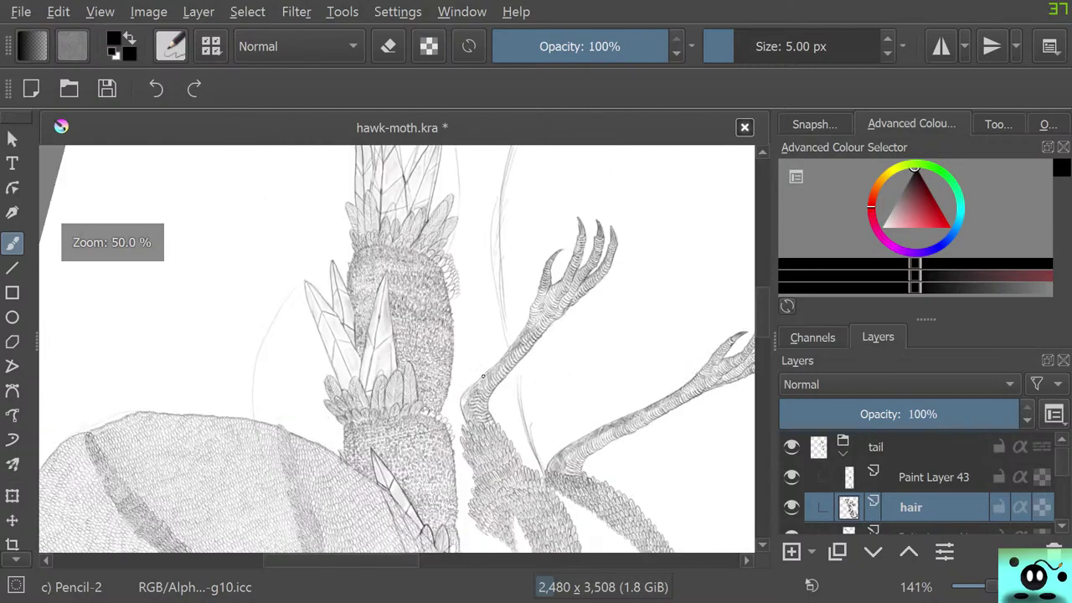
{"action": "scroll", "coordinate": [469, 351], "scroll_direction": "up", "scroll_amount": 6}
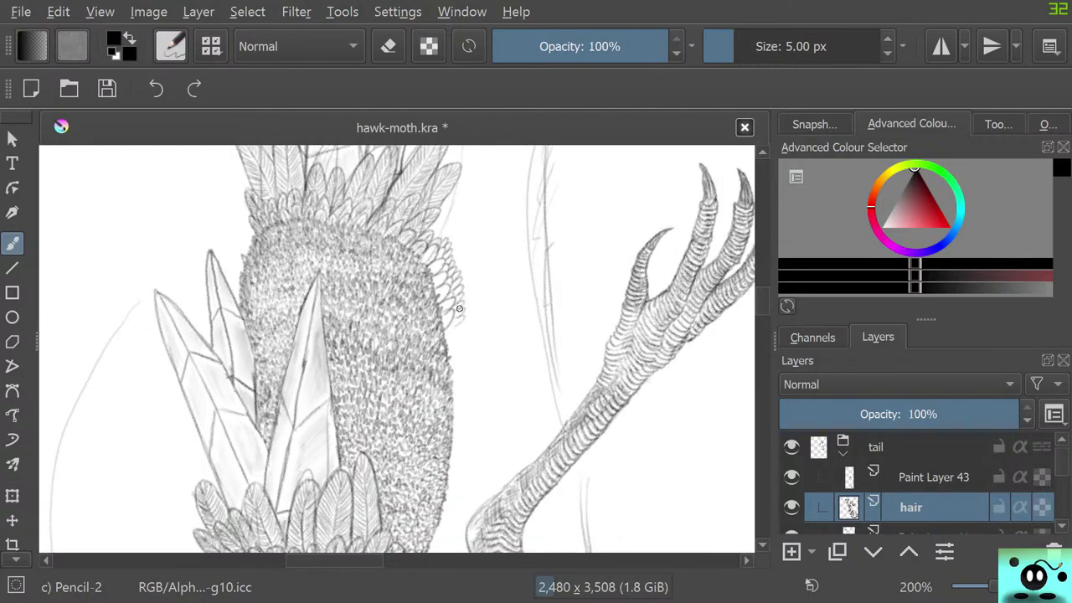
{"action": "scroll", "coordinate": [461, 312], "scroll_direction": "down", "scroll_amount": 2}
{"action": "scroll", "coordinate": [460, 312], "scroll_direction": "down", "scroll_amount": 2}
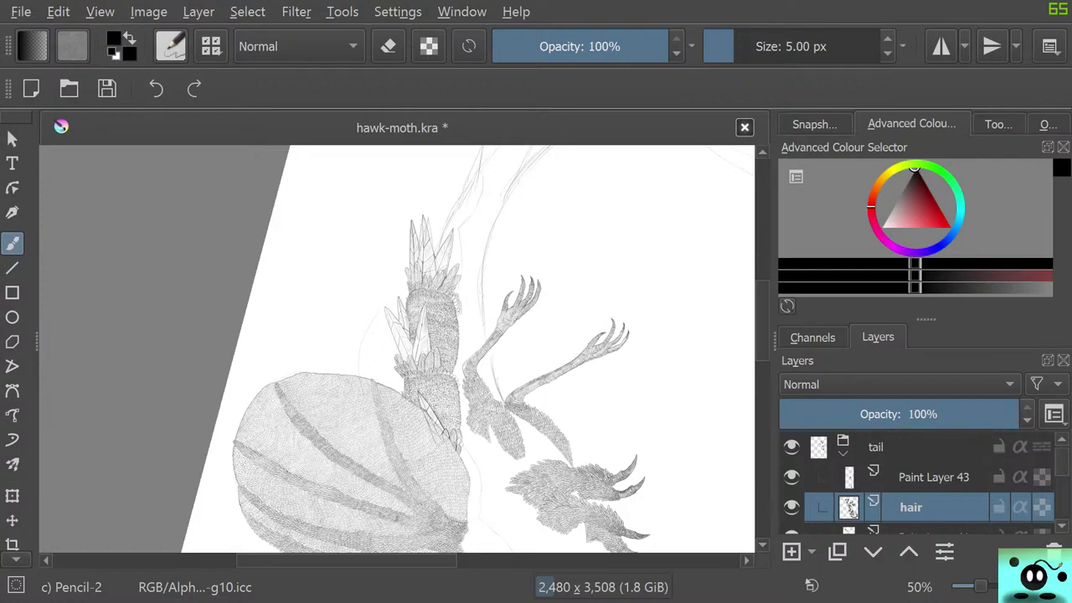
Step: Switch to the browser and preview the crispy, iStock and Pinterest results among the fried chicken feet images
{"action": "key", "text": "alt+Tab"}
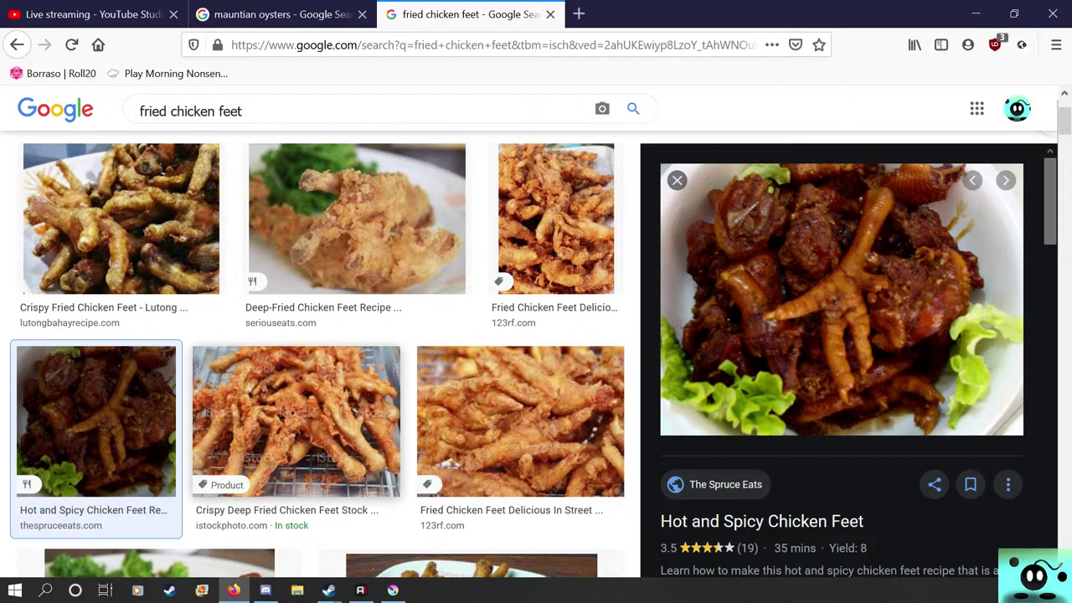
{"action": "left_click", "coordinate": [296, 419]}
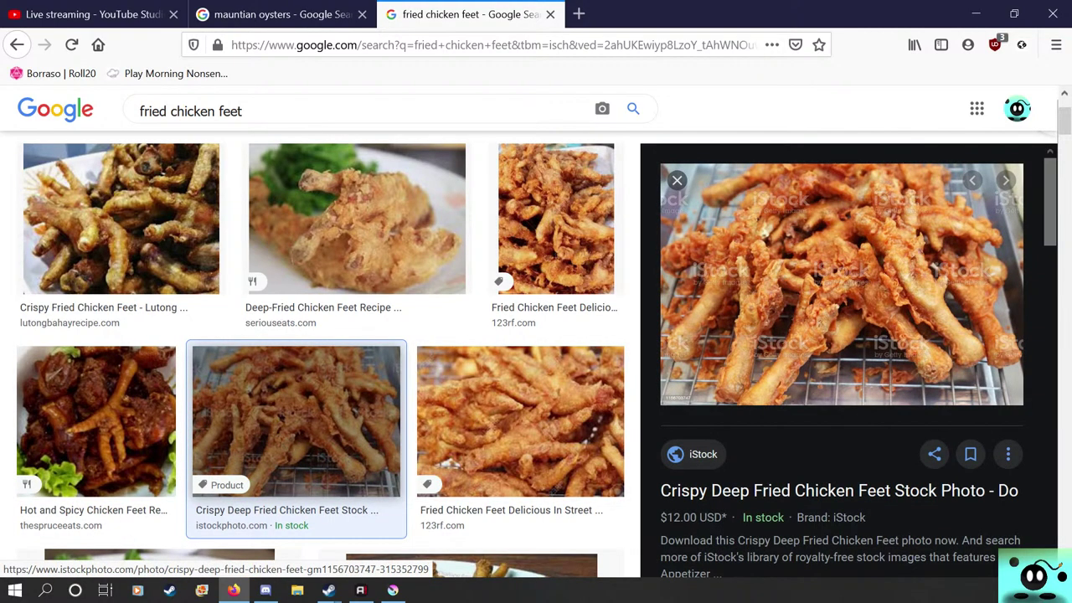
{"action": "left_click", "coordinate": [121, 219]}
{"action": "scroll", "coordinate": [252, 394], "scroll_direction": "down", "scroll_amount": 3}
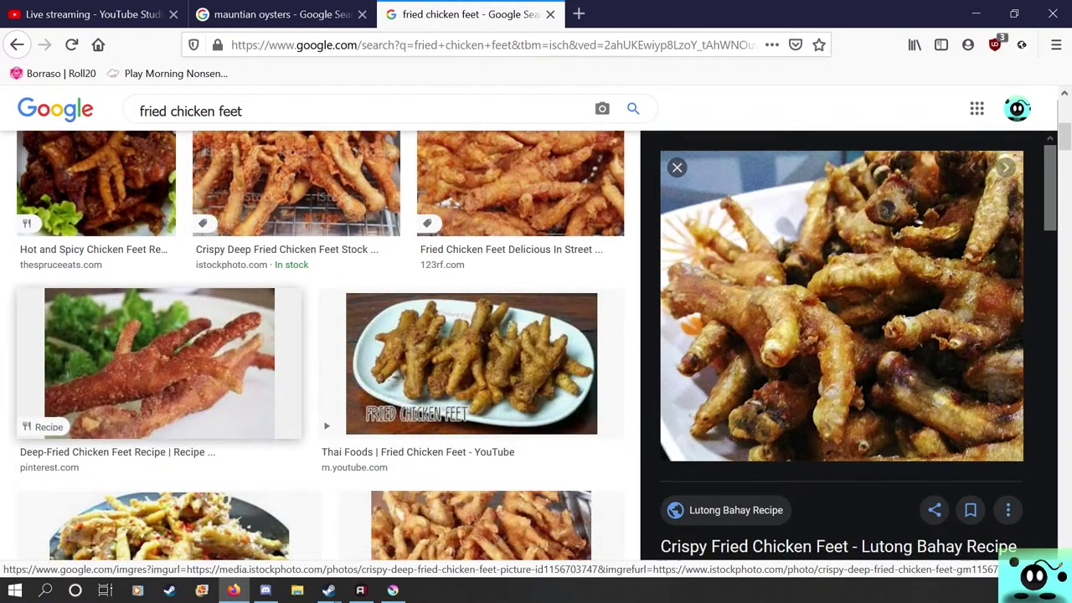
{"action": "scroll", "coordinate": [318, 352], "scroll_direction": "up", "scroll_amount": 3}
{"action": "scroll", "coordinate": [318, 352], "scroll_direction": "down", "scroll_amount": 4}
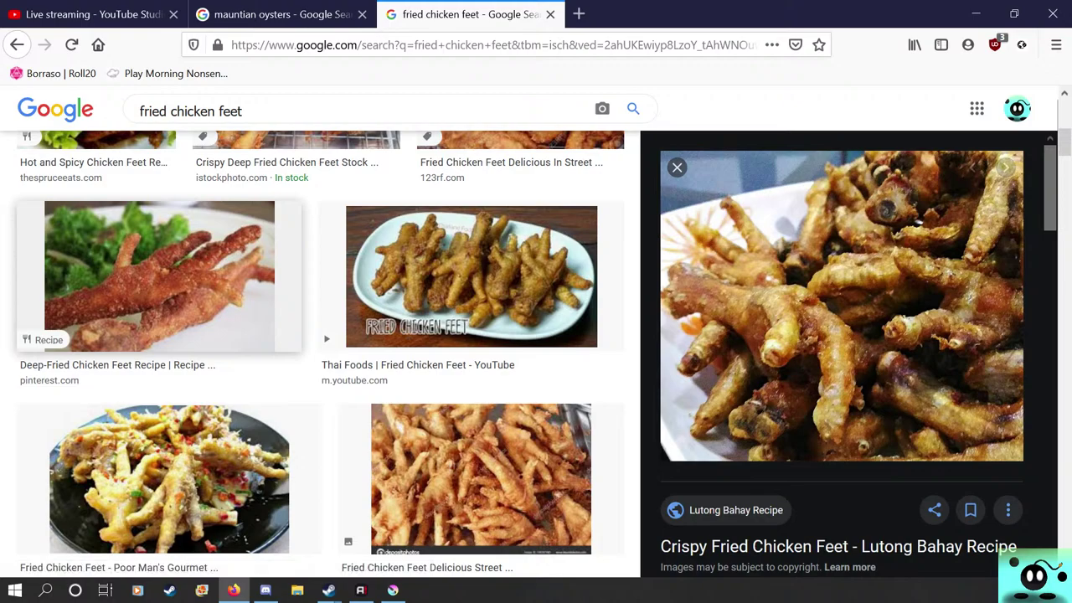
{"action": "left_click", "coordinate": [158, 276]}
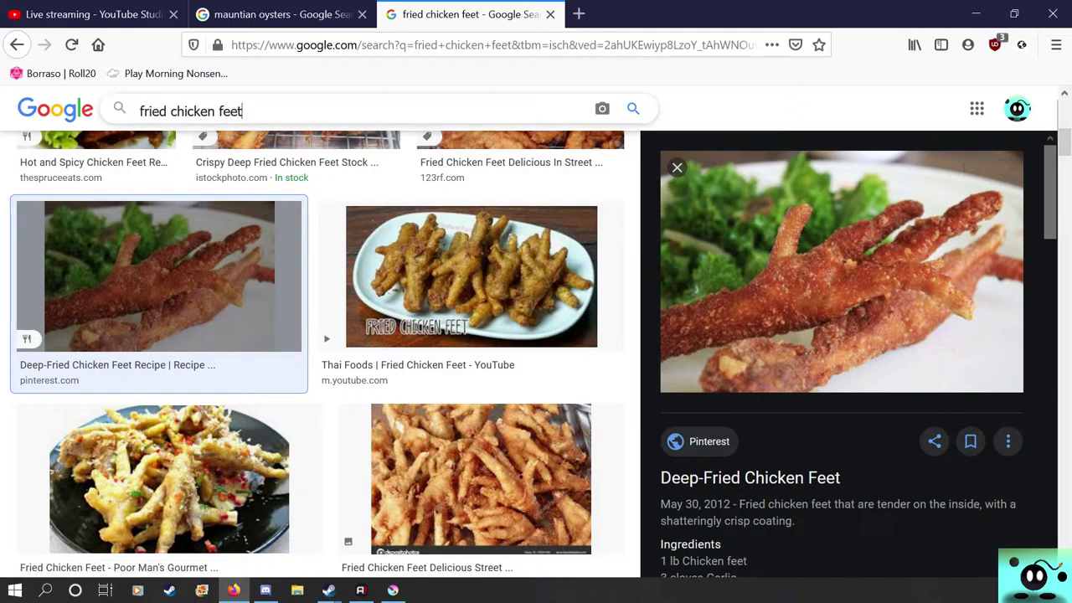
Step: Search Google Images for "fried chicken" and look over the results
{"action": "left_click", "coordinate": [243, 110]}
{"action": "key", "text": "BackSpace"}
{"action": "key", "text": "BackSpace"}
{"action": "key", "text": "BackSpace"}
{"action": "key", "text": "BackSpace"}
{"action": "key", "text": "BackSpace"}
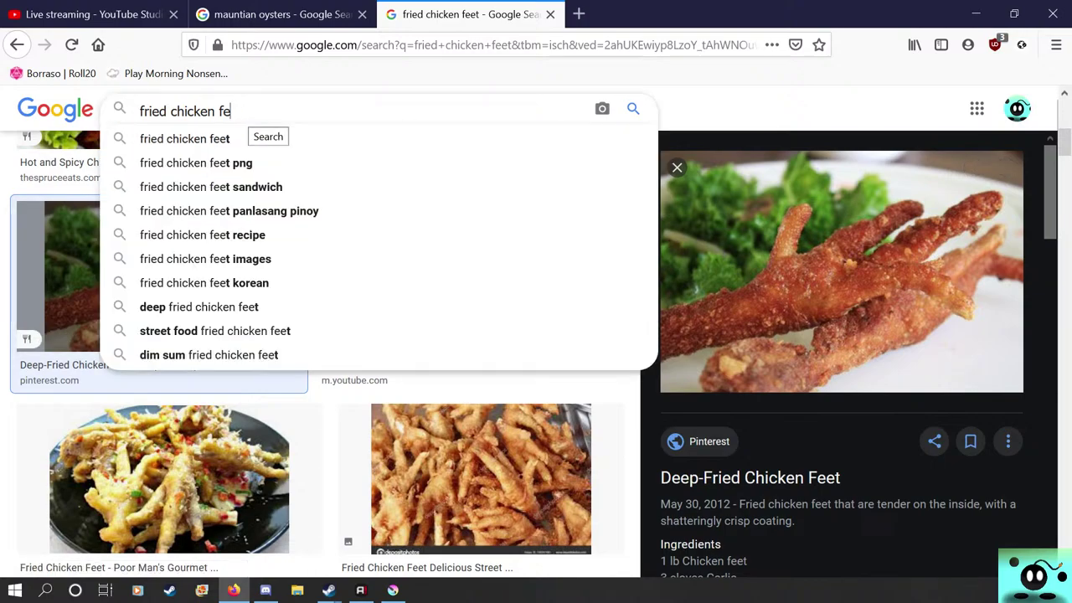
{"action": "key", "text": "Return"}
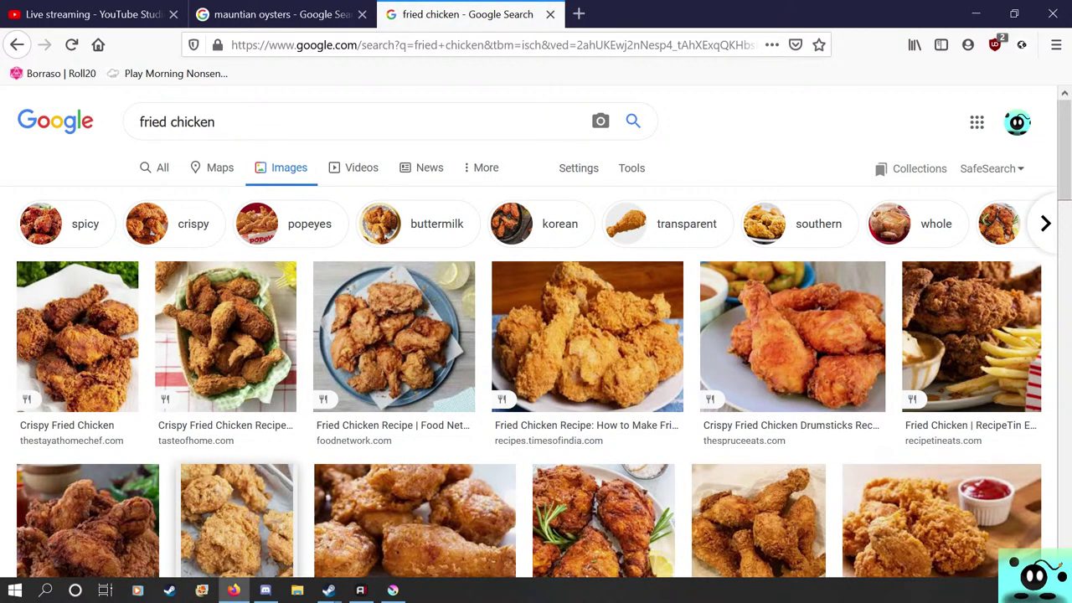
{"action": "scroll", "coordinate": [237, 477], "scroll_direction": "down", "scroll_amount": 2}
{"action": "scroll", "coordinate": [237, 452], "scroll_direction": "up", "scroll_amount": 2}
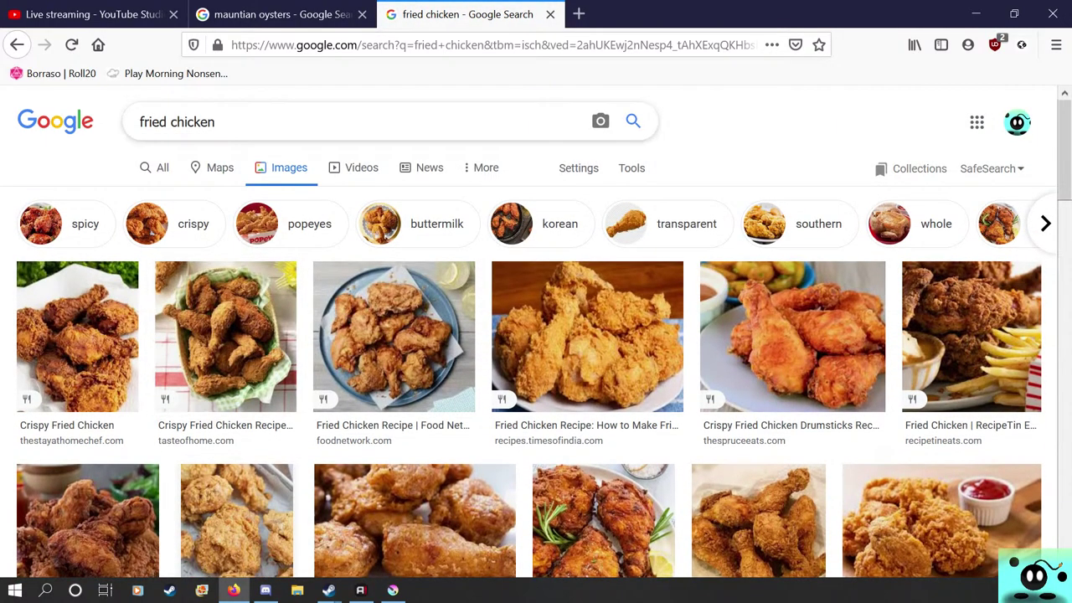
Step: Search Google Images for "feet chicken" instead
{"action": "left_click", "coordinate": [166, 121]}
{"action": "key", "text": "BackSpace"}
{"action": "key", "text": "BackSpace"}
{"action": "key", "text": "BackSpace"}
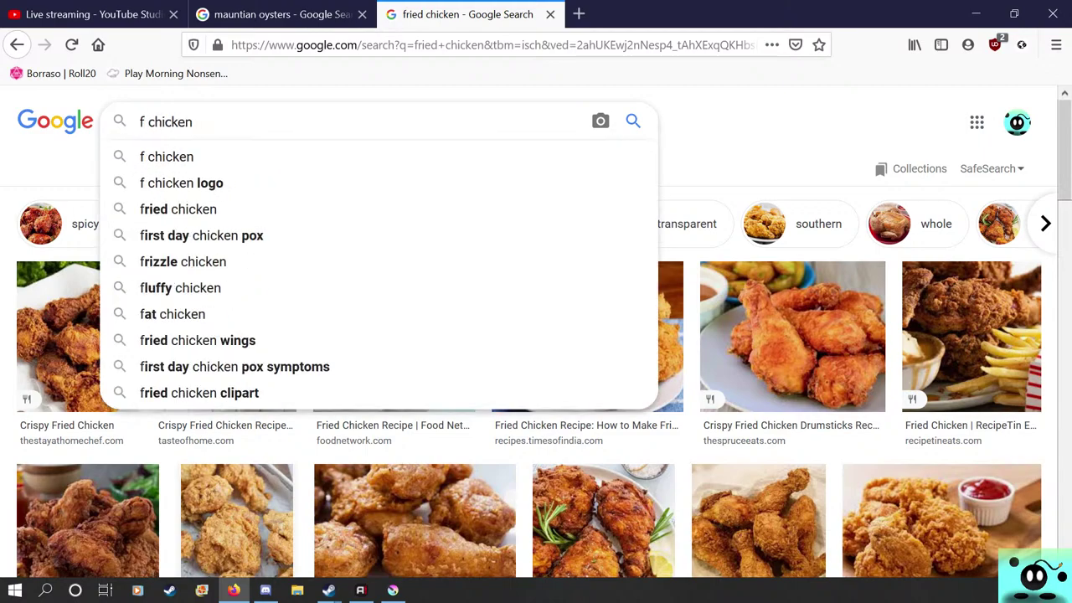
{"action": "type", "text": "eet"}
{"action": "key", "text": "Return"}
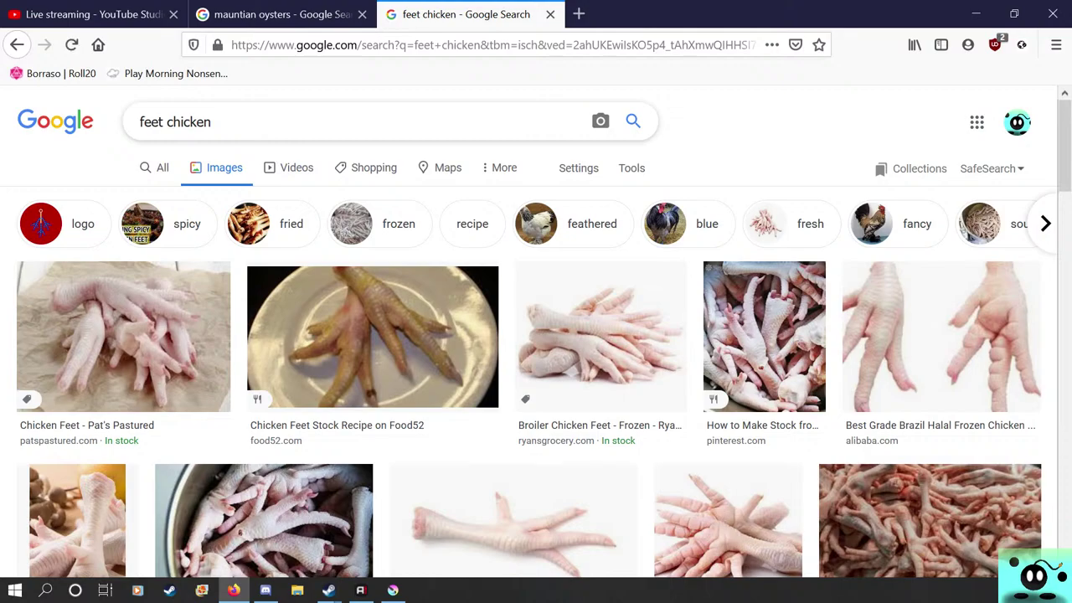
Step: Preview the Pat's Pastured chicken feet image, browse further down the results, and preview the cookpad.com recipe image
{"action": "left_click", "coordinate": [123, 335]}
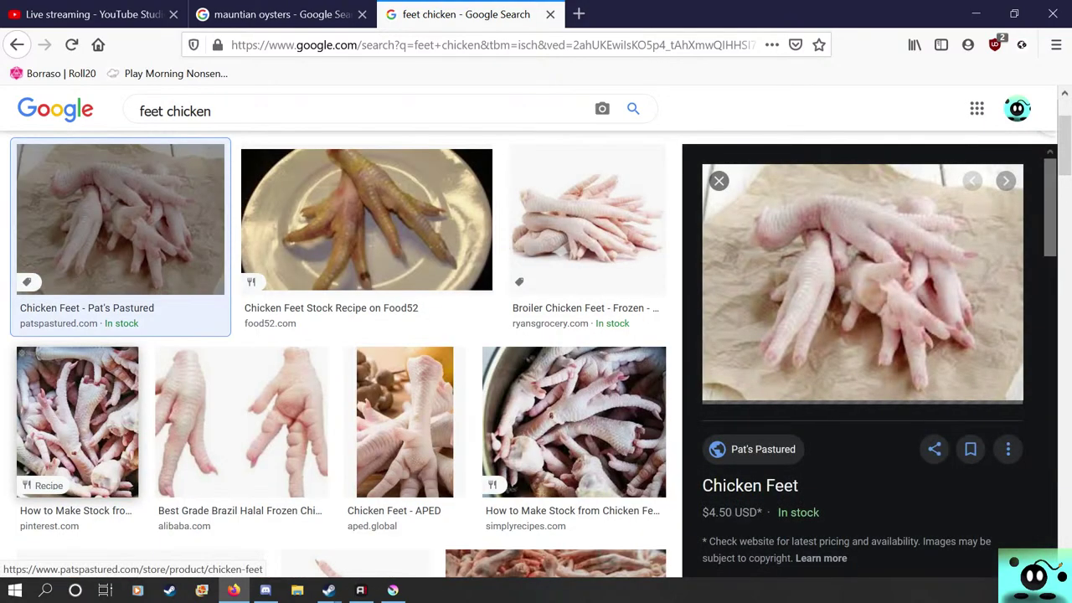
{"action": "scroll", "coordinate": [123, 327], "scroll_direction": "down", "scroll_amount": 5}
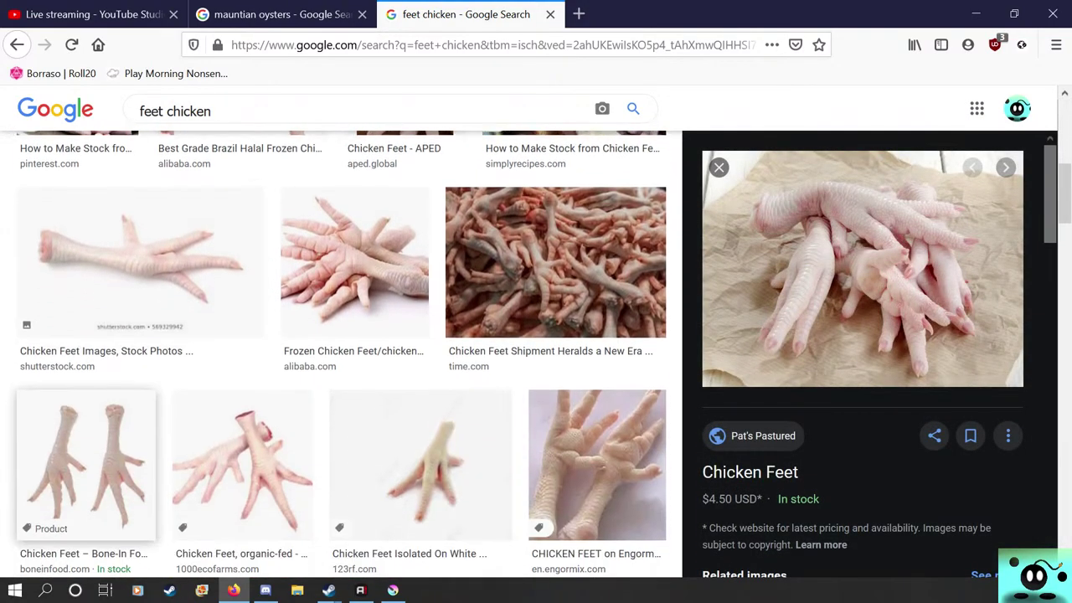
{"action": "scroll", "coordinate": [338, 354], "scroll_direction": "down", "scroll_amount": 9}
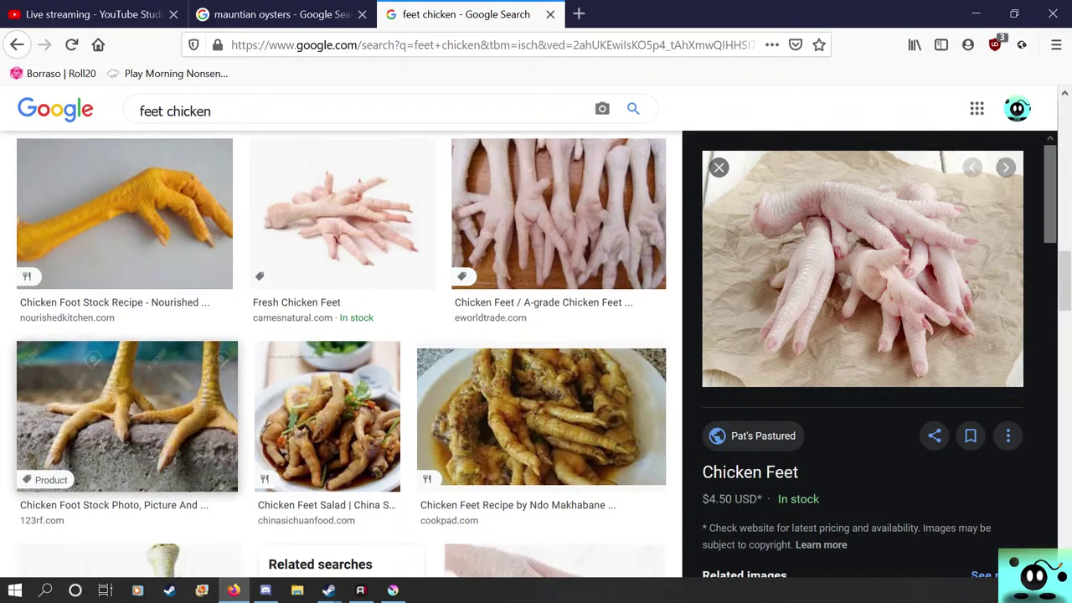
{"action": "left_click", "coordinate": [541, 417]}
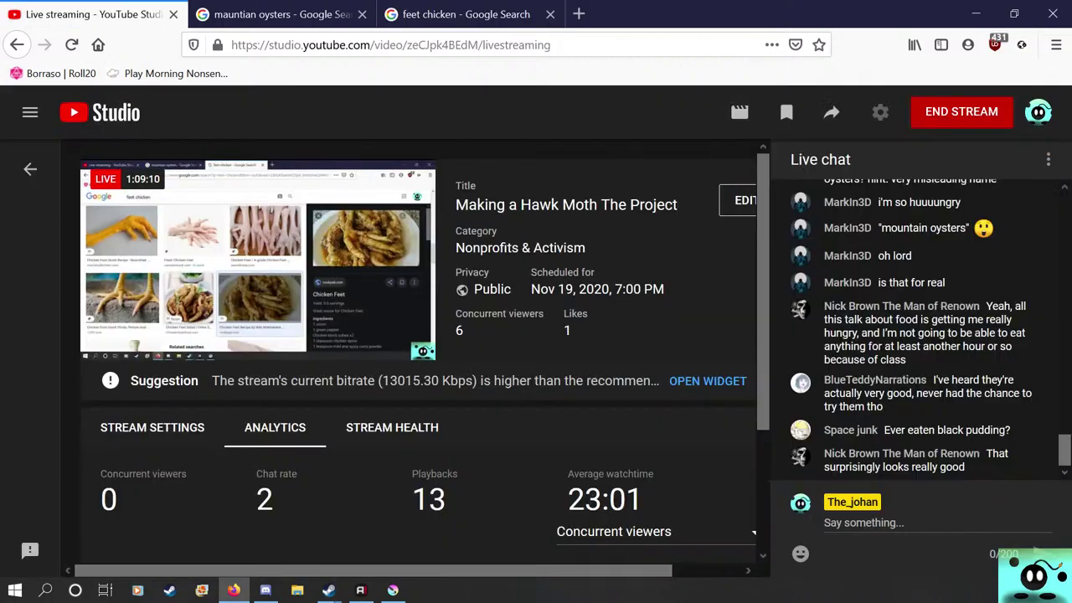
Step: Show the YouTube Studio live stream page with its chat and close the "feet chicken" search tab
{"action": "left_click", "coordinate": [92, 15]}
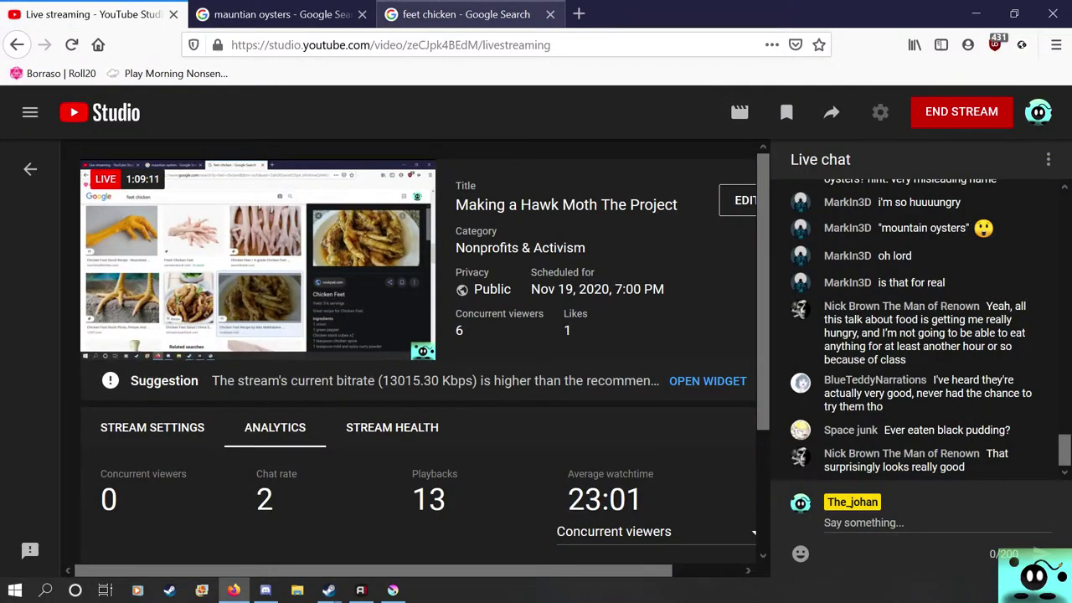
{"action": "left_click", "coordinate": [550, 15]}
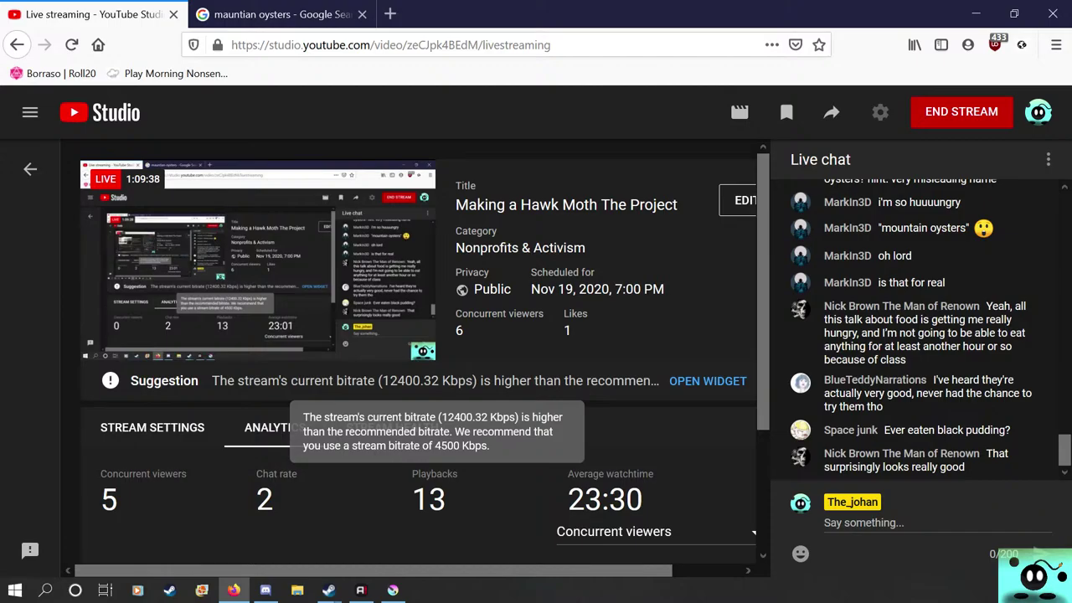
Step: Switch back to Krita, review the whole hawk-moth drawing, and reset the canvas rotation to 0°
{"action": "left_click", "coordinate": [393, 589]}
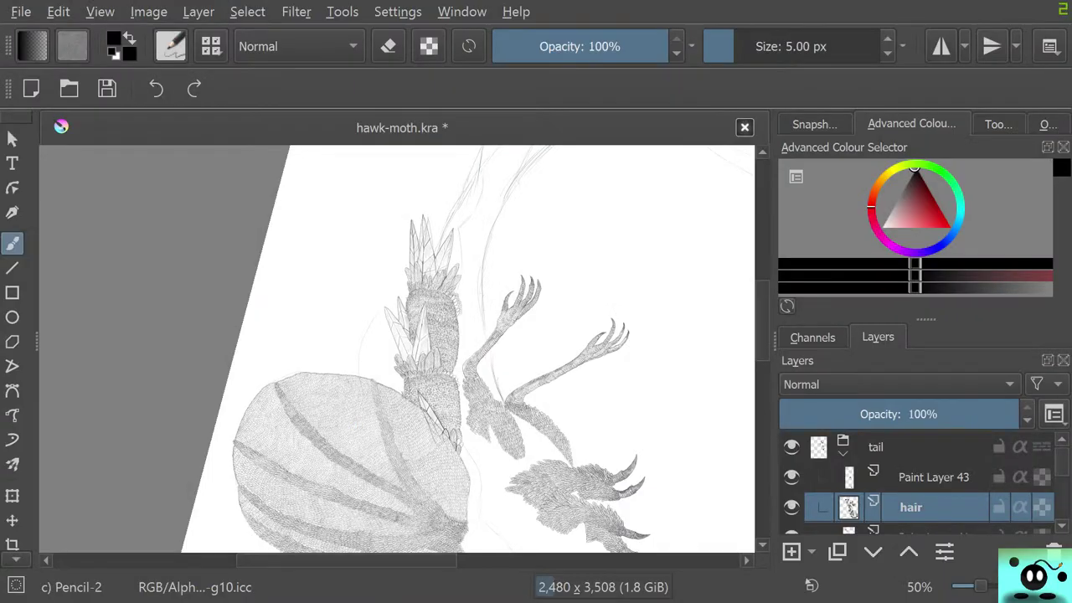
{"action": "key", "text": "alt+Tab"}
{"action": "key", "text": "super+shift+Left"}
{"action": "scroll", "coordinate": [446, 403], "scroll_direction": "down", "scroll_amount": 1}
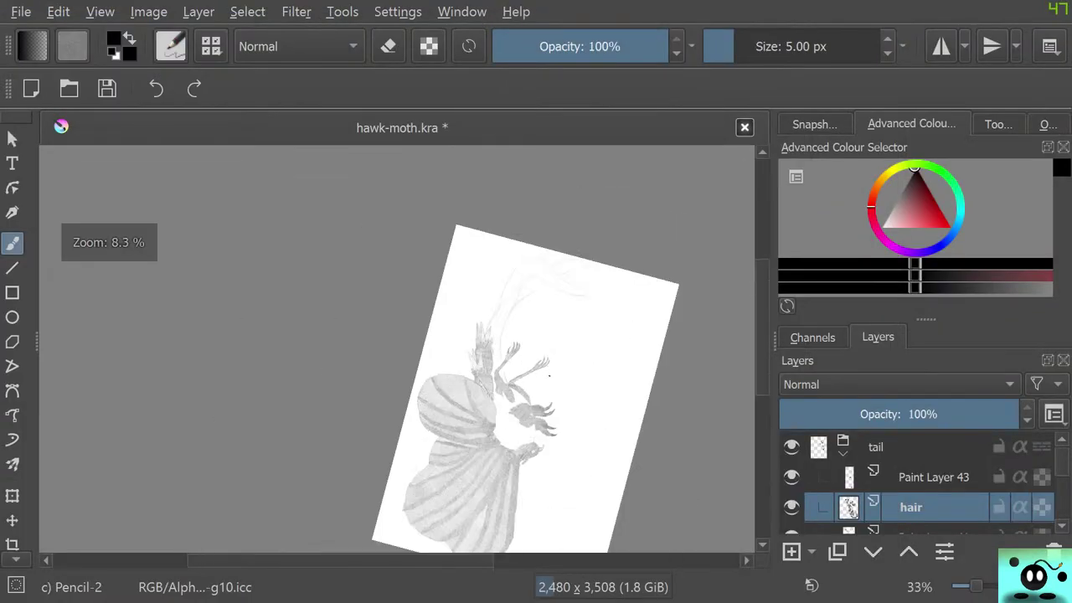
{"action": "scroll", "coordinate": [445, 402], "scroll_direction": "up", "scroll_amount": 2}
{"action": "scroll", "coordinate": [446, 403], "scroll_direction": "down", "scroll_amount": 4}
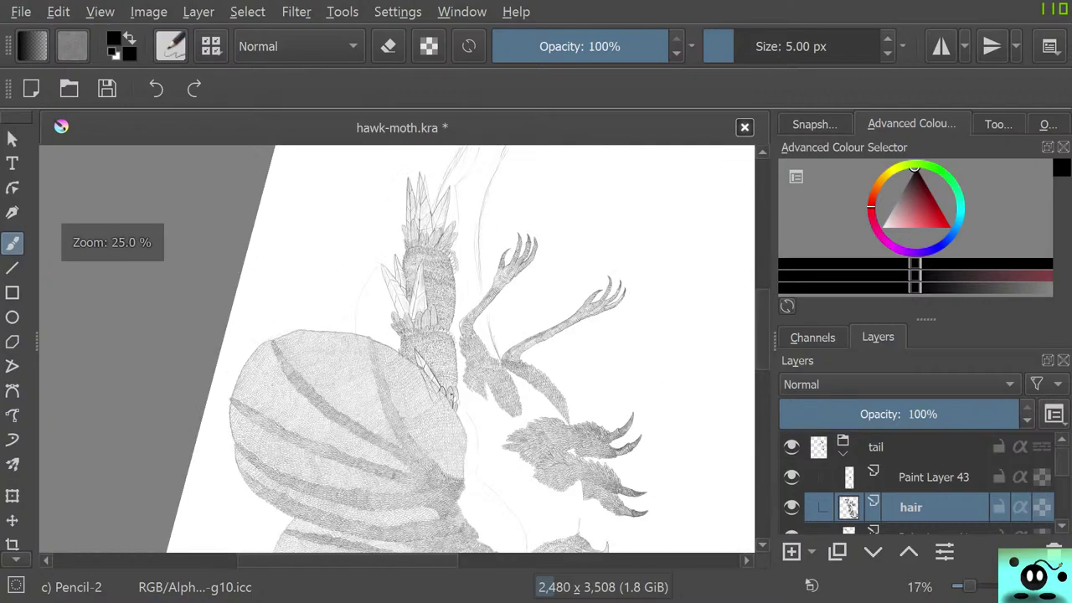
{"action": "scroll", "coordinate": [446, 402], "scroll_direction": "up", "scroll_amount": 2}
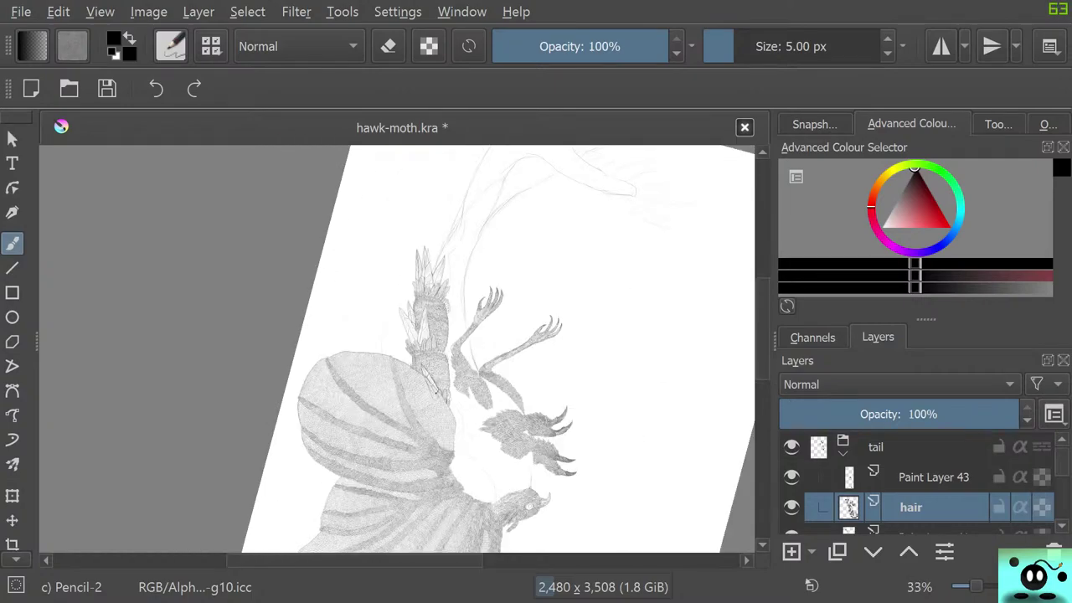
{"action": "key", "text": "5"}
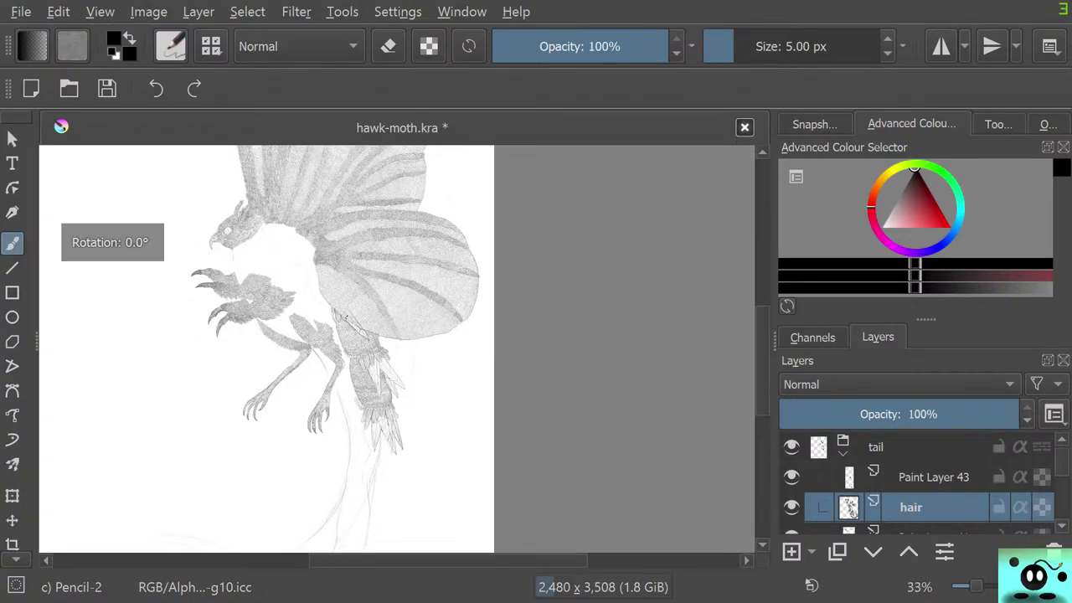